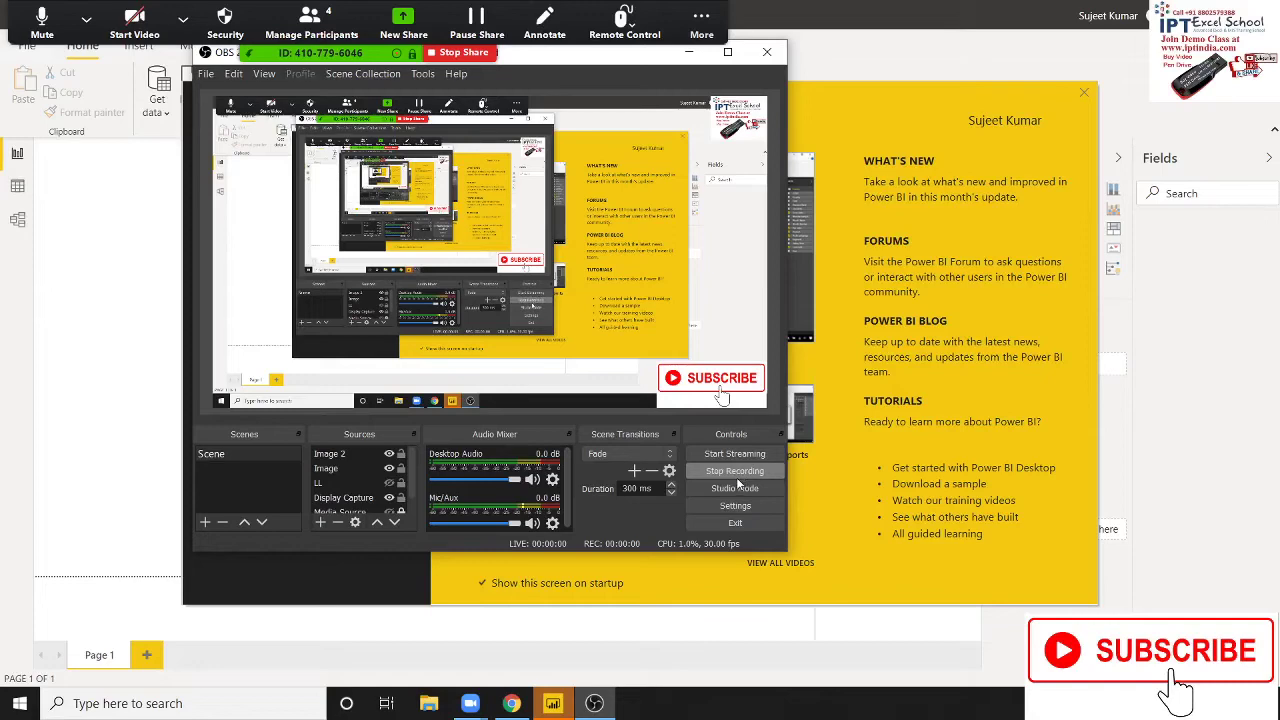
Show the desktop, dismiss Zoom's More menu, and bring Power BI Desktop's start screen forward
{"action": "key", "text": "super+d"}
{"action": "left_click", "coordinate": [701, 20]}
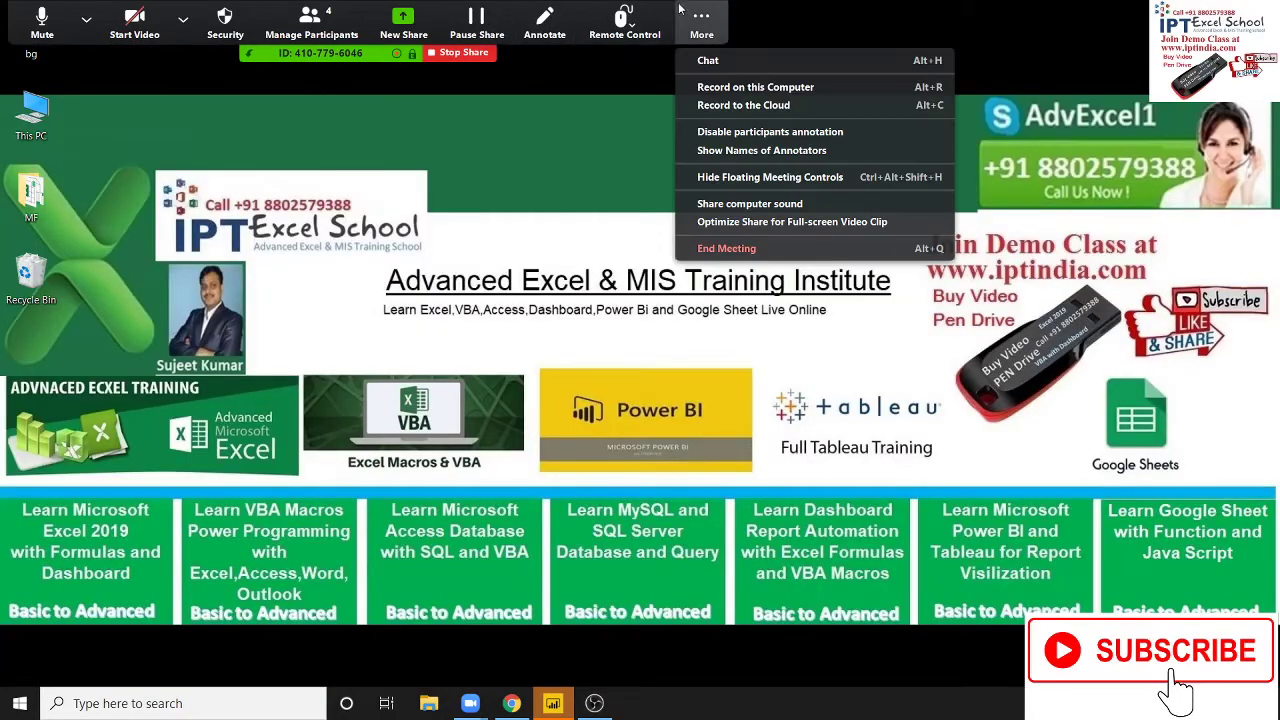
{"action": "left_click", "coordinate": [744, 93]}
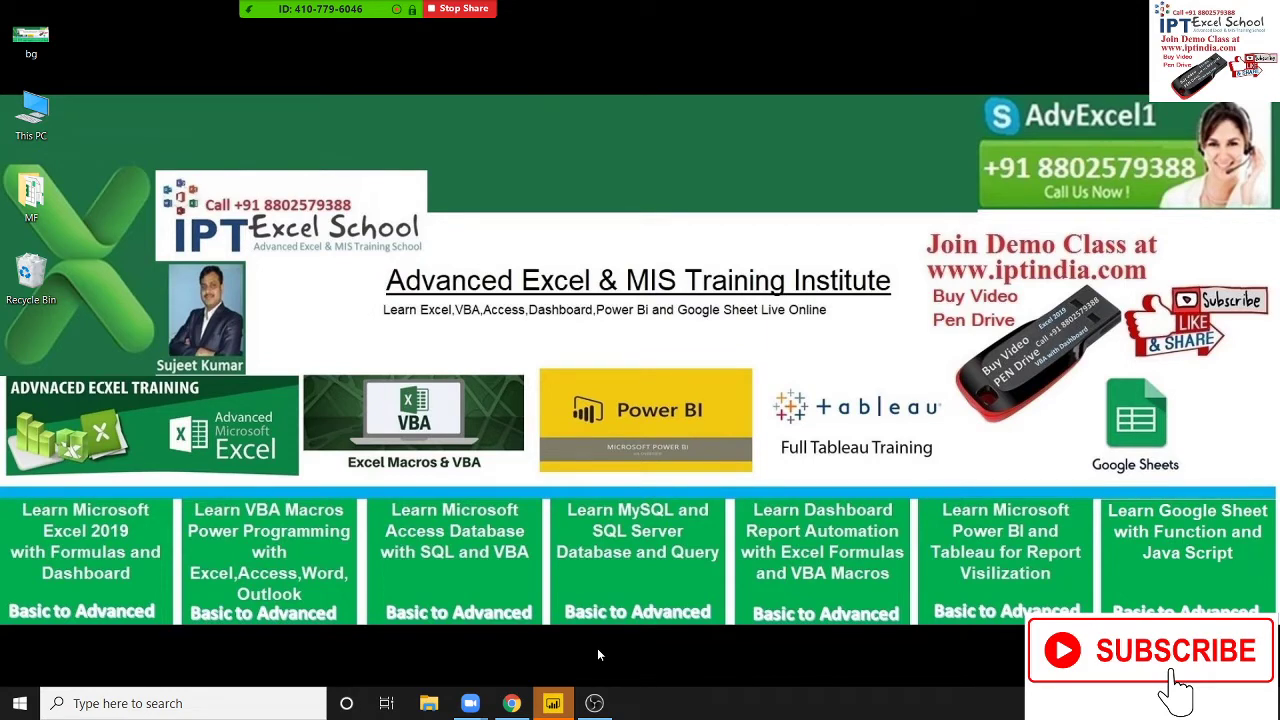
{"action": "left_click", "coordinate": [545, 706]}
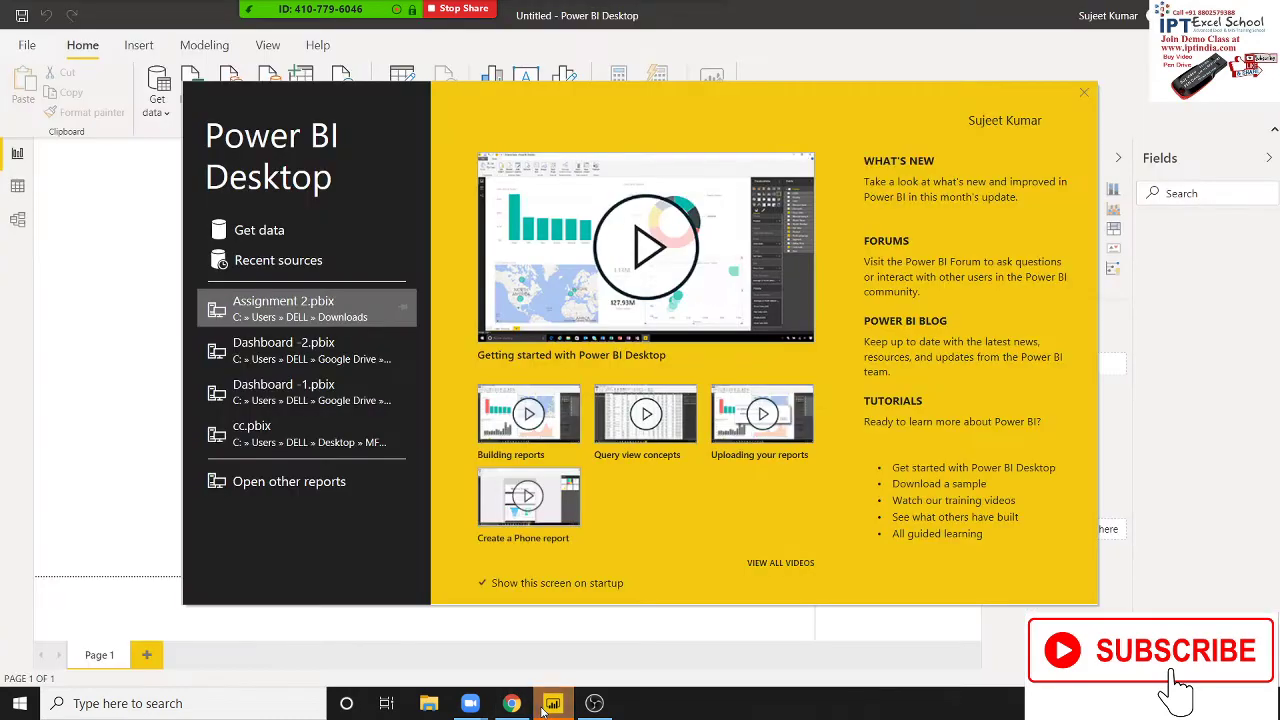
Connect to the Excel workbook Dashboard -3 from the PowerBI2020 folder, then switch to Chrome
{"action": "left_click", "coordinate": [253, 232]}
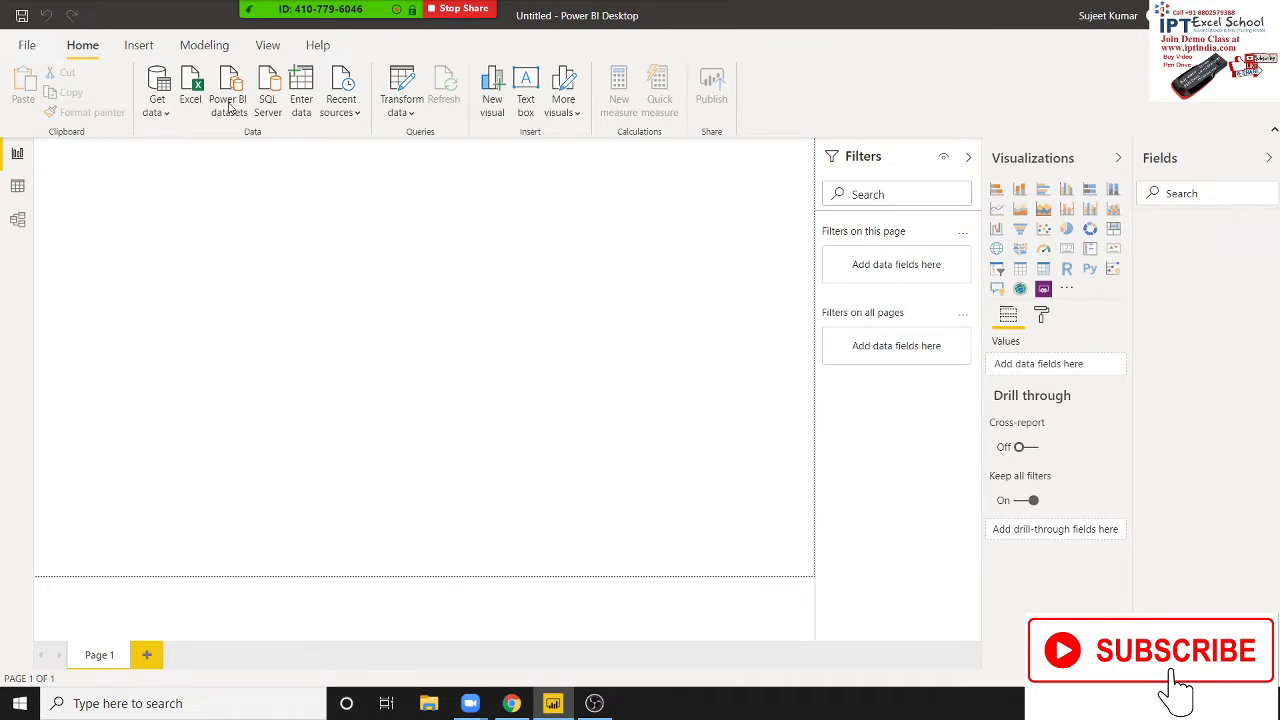
{"action": "left_click", "coordinate": [157, 90]}
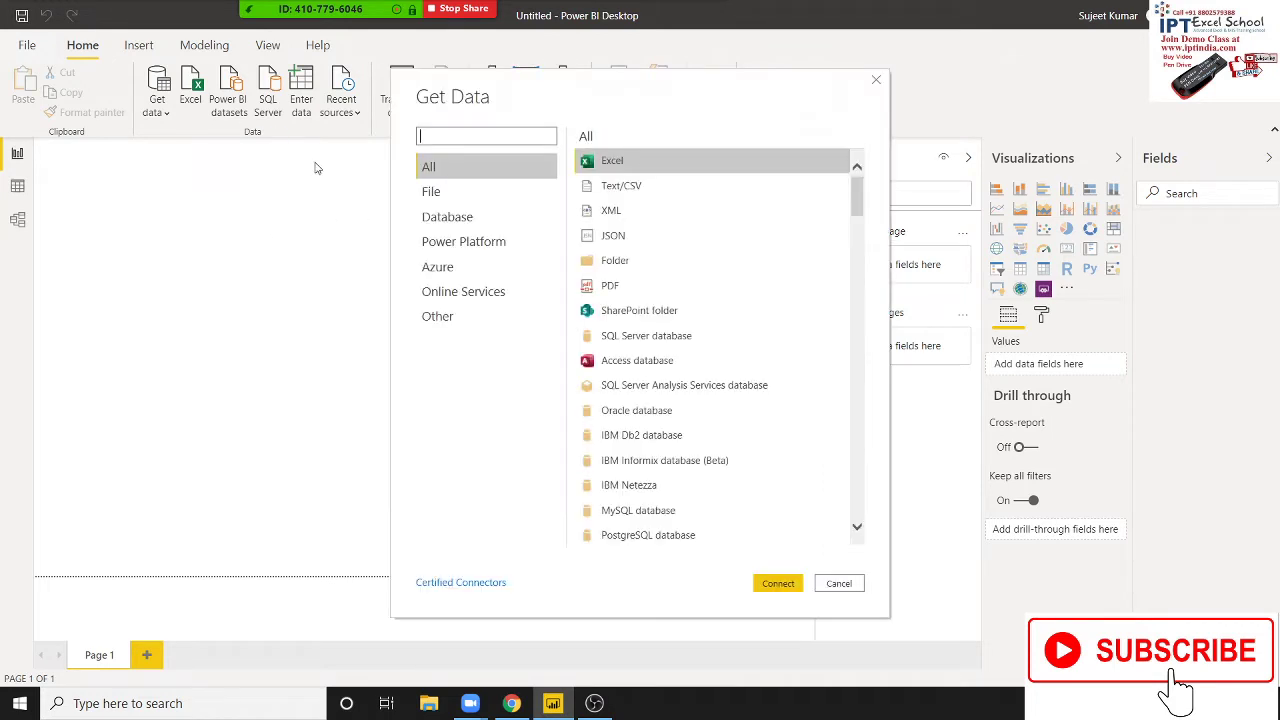
{"action": "left_click", "coordinate": [792, 595]}
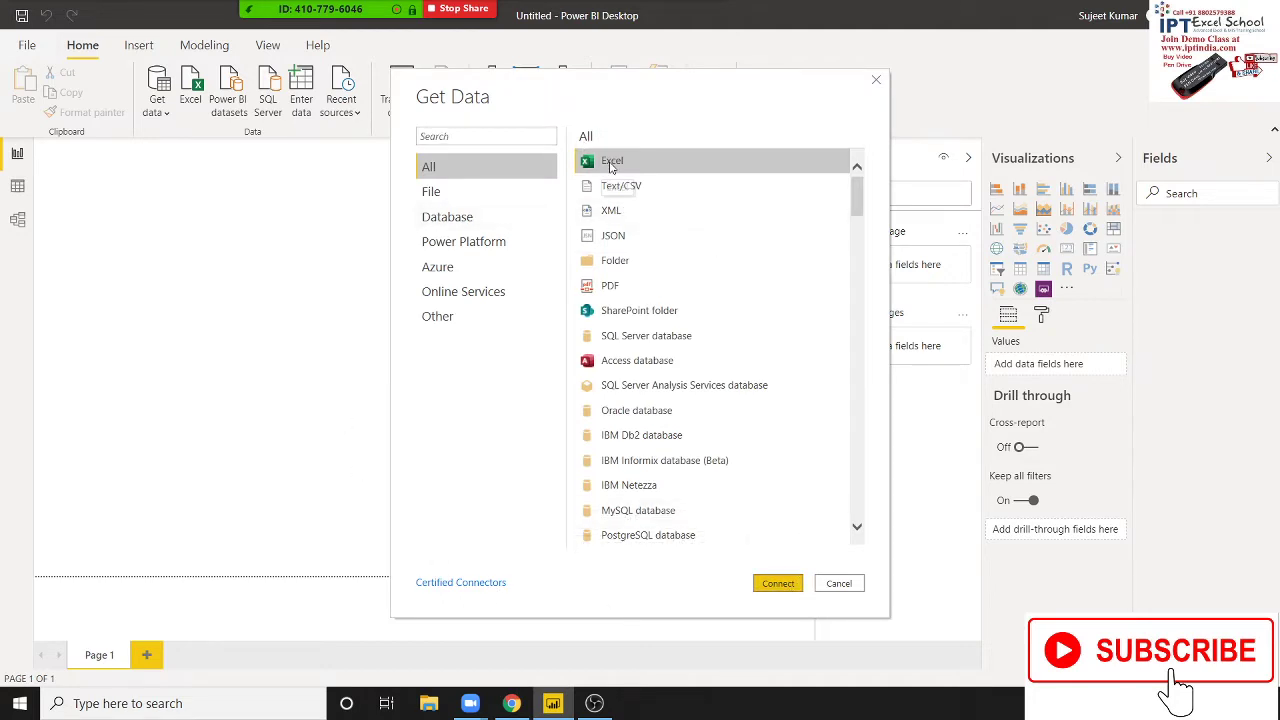
{"action": "left_click", "coordinate": [770, 588]}
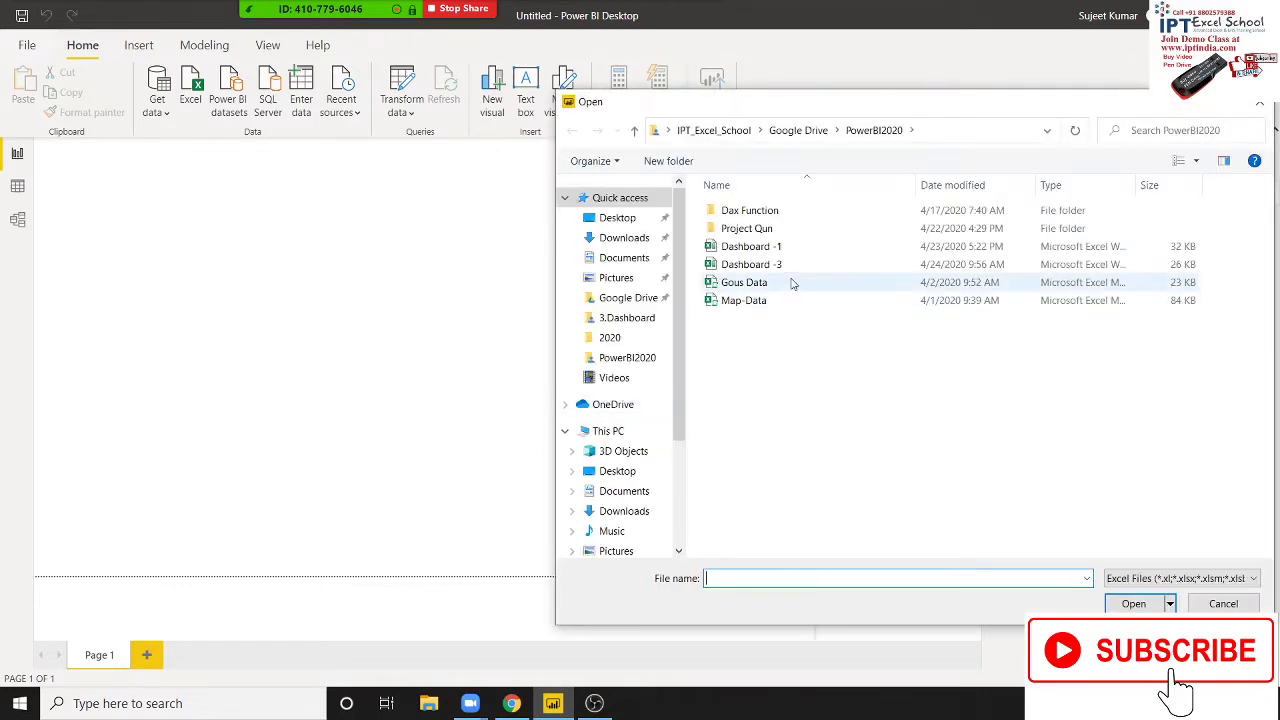
{"action": "left_click", "coordinate": [786, 266]}
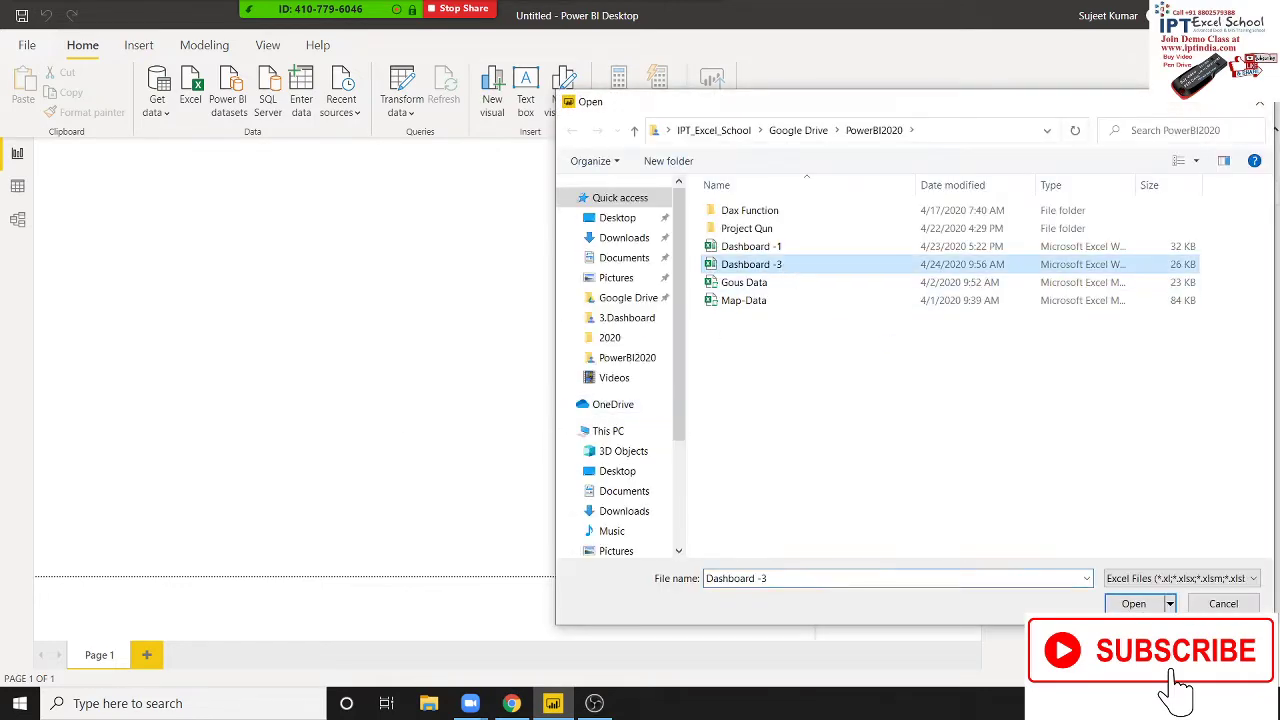
{"action": "left_click", "coordinate": [1133, 603]}
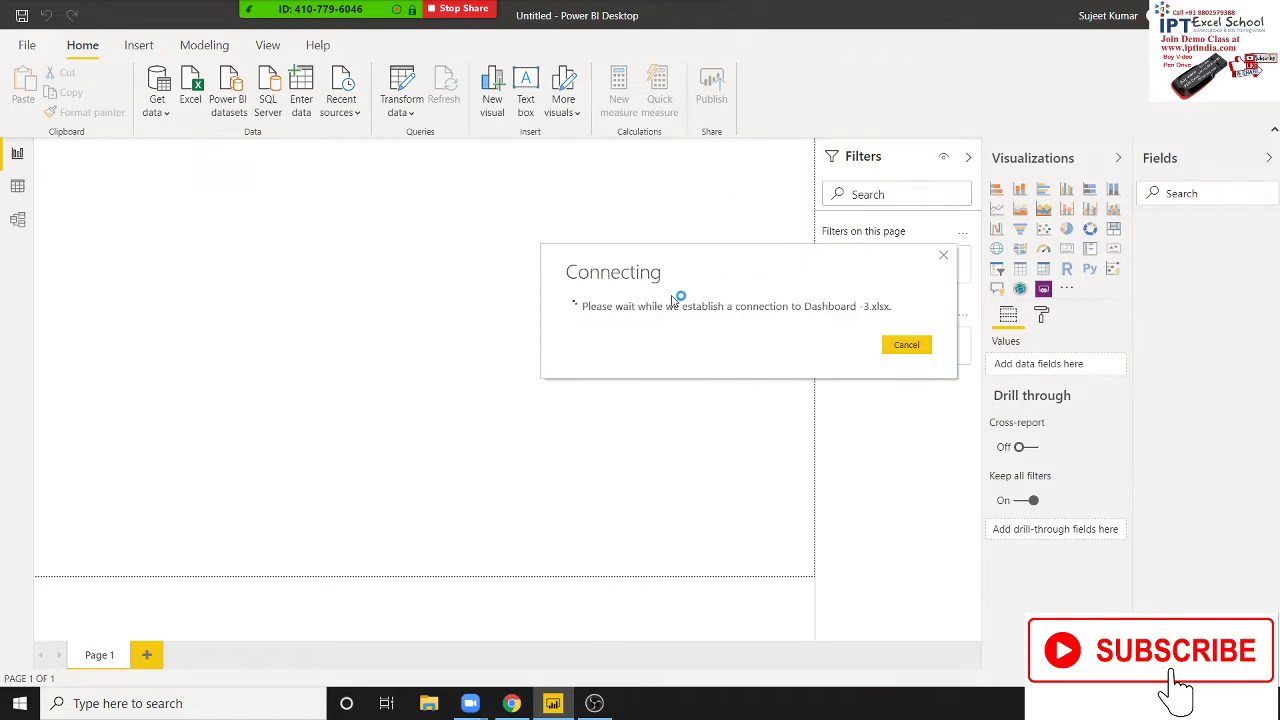
{"action": "left_click", "coordinate": [514, 704]}
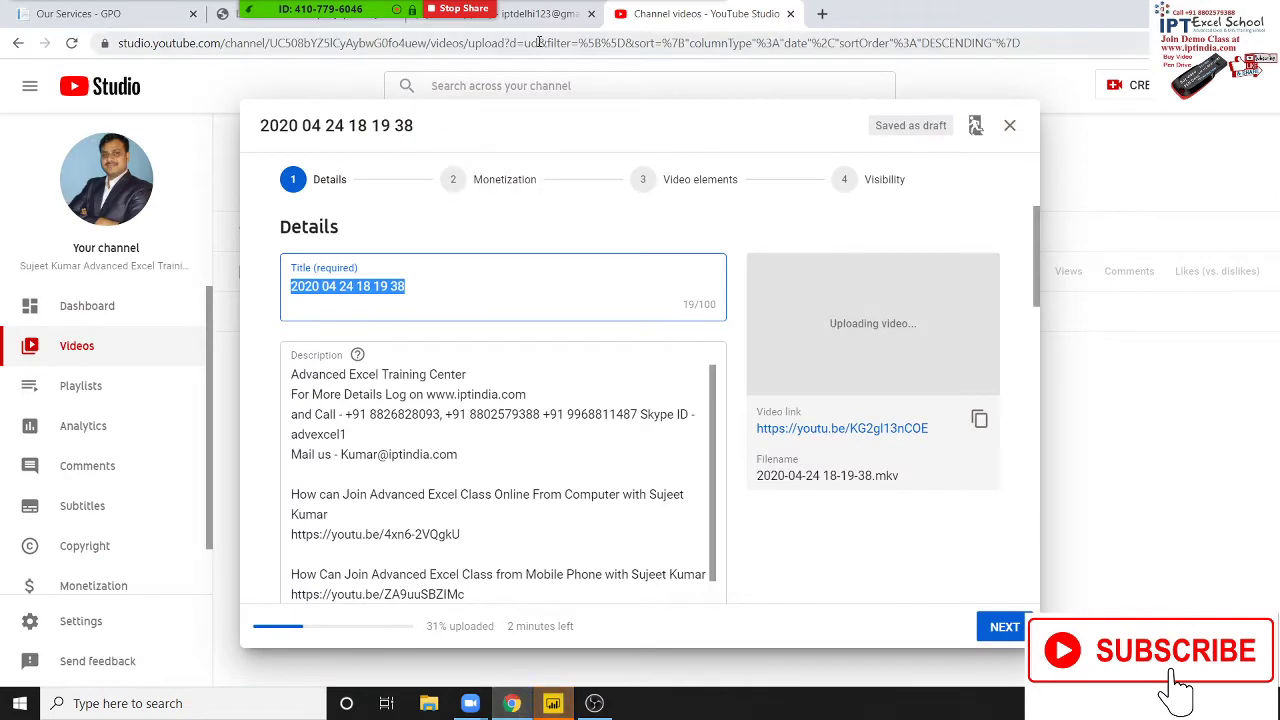
View the emailed image.png in the Gmail tab, then return to the YouTube Studio tab
{"action": "left_click", "coordinate": [543, 15]}
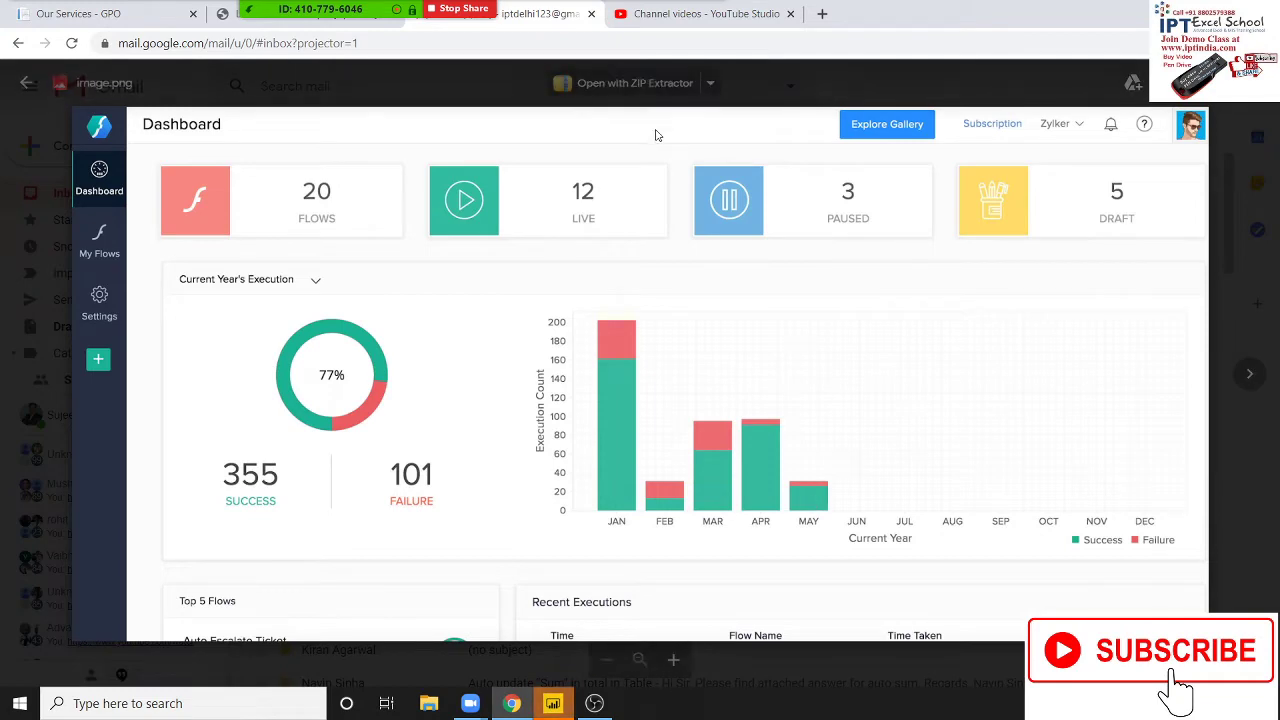
{"action": "left_click", "coordinate": [680, 18]}
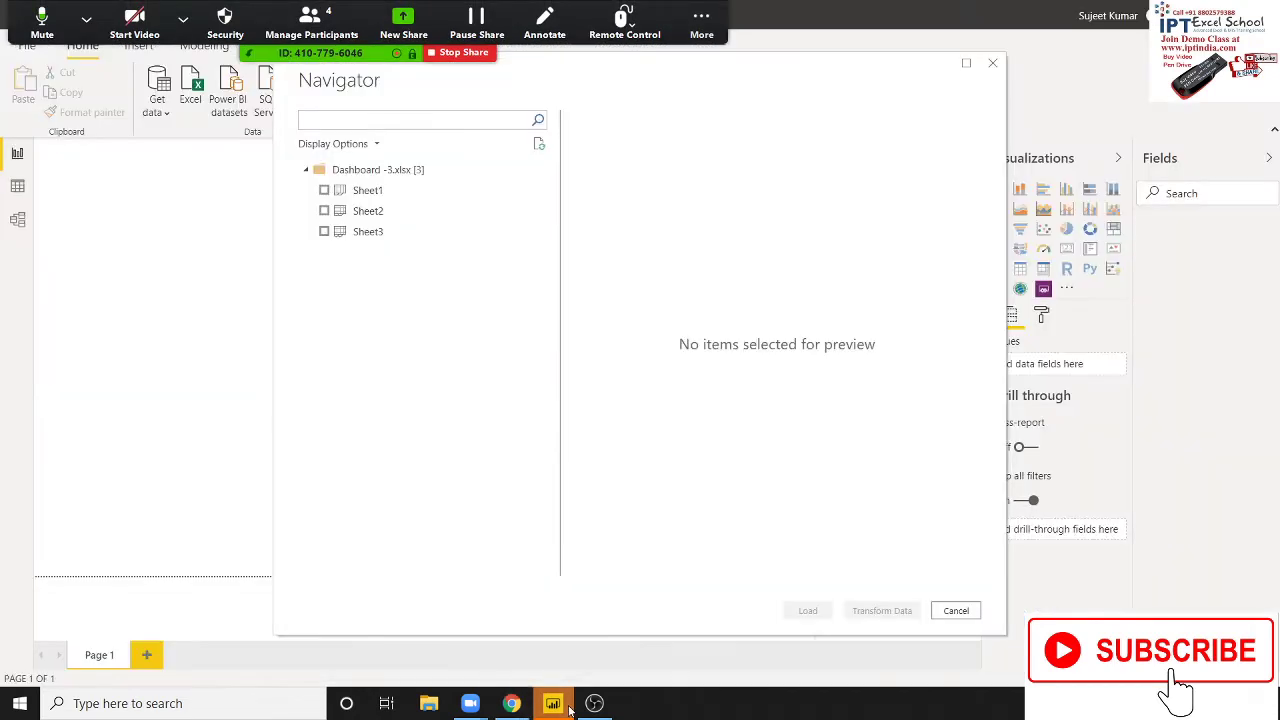
Tick Sheet1 of Dashboard -3.xlsx in the Navigator and load it
{"action": "left_click", "coordinate": [552, 703]}
{"action": "left_click", "coordinate": [324, 191]}
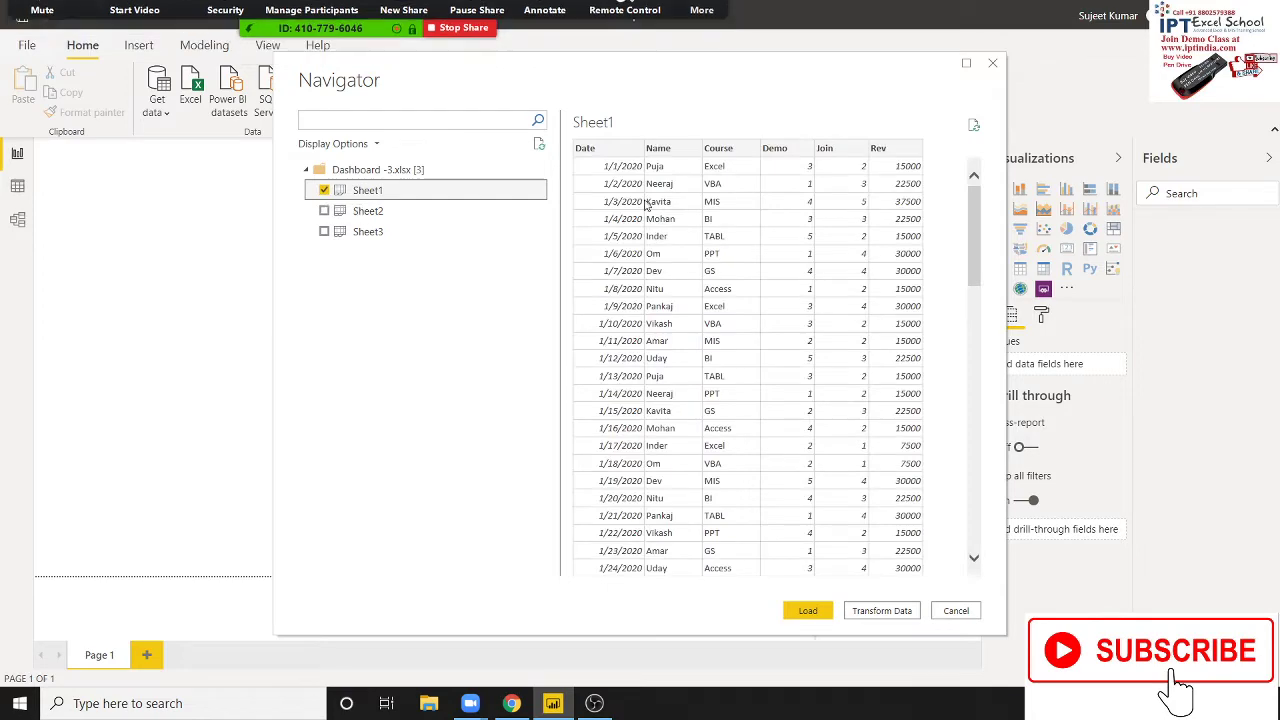
{"action": "left_click", "coordinate": [956, 611]}
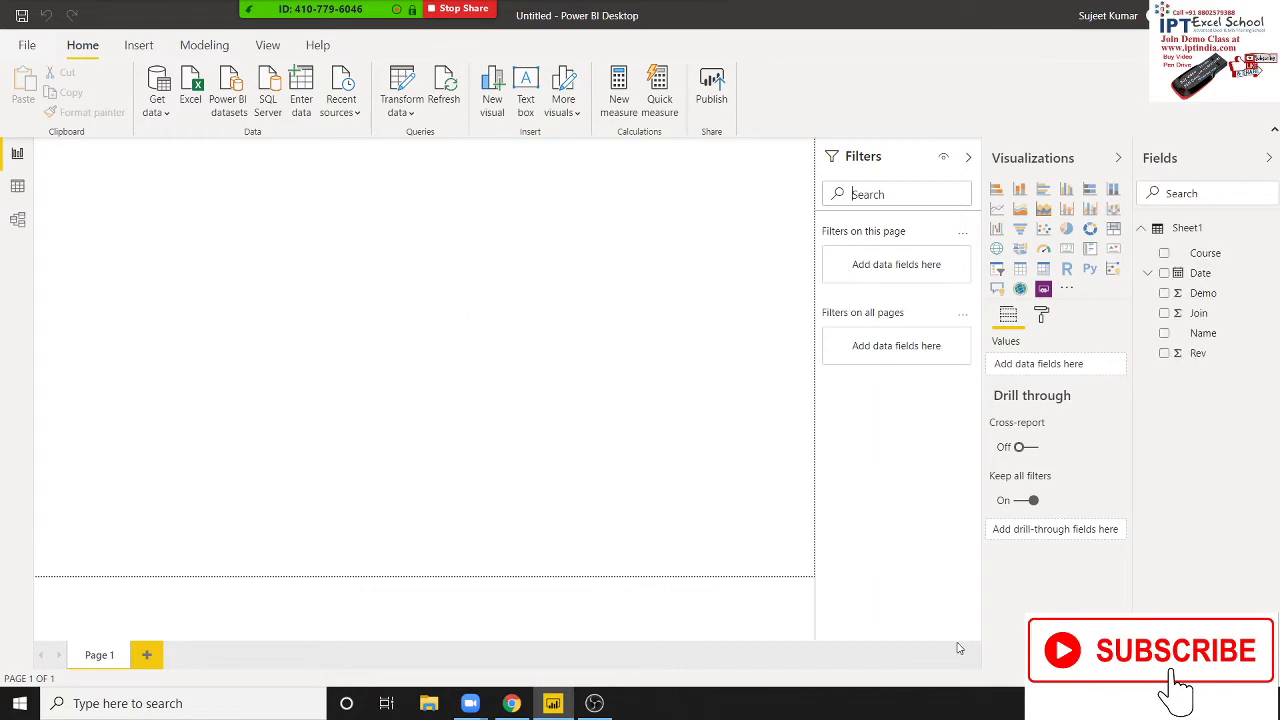
Switch to Data view and inspect Sheet1's Rev, Join and Demo columns
{"action": "left_click", "coordinate": [18, 188]}
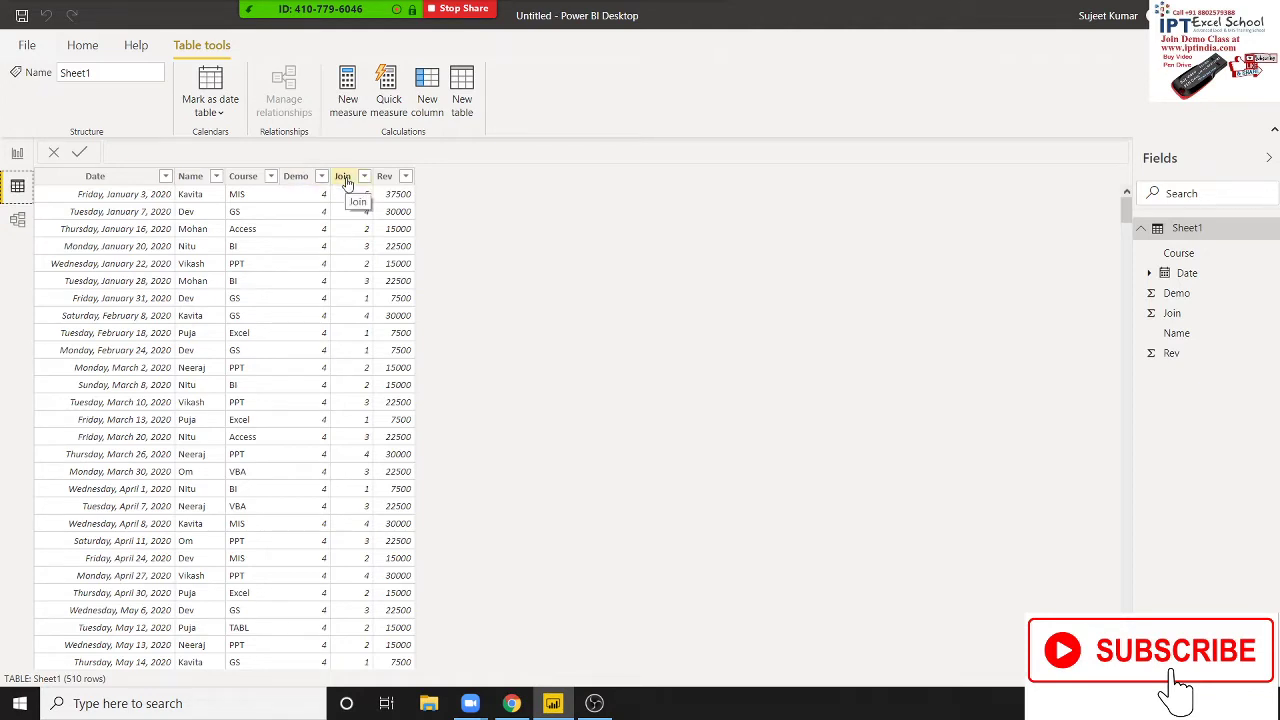
{"action": "left_click", "coordinate": [409, 367]}
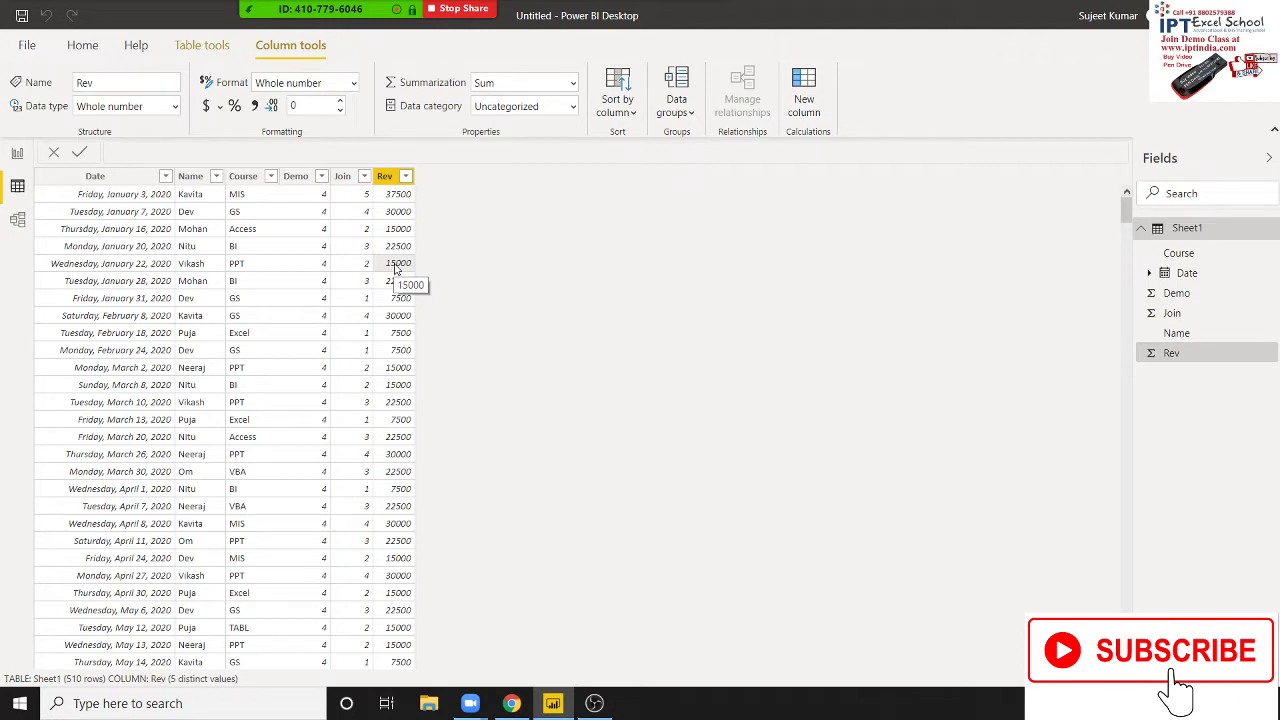
{"action": "left_click", "coordinate": [360, 205]}
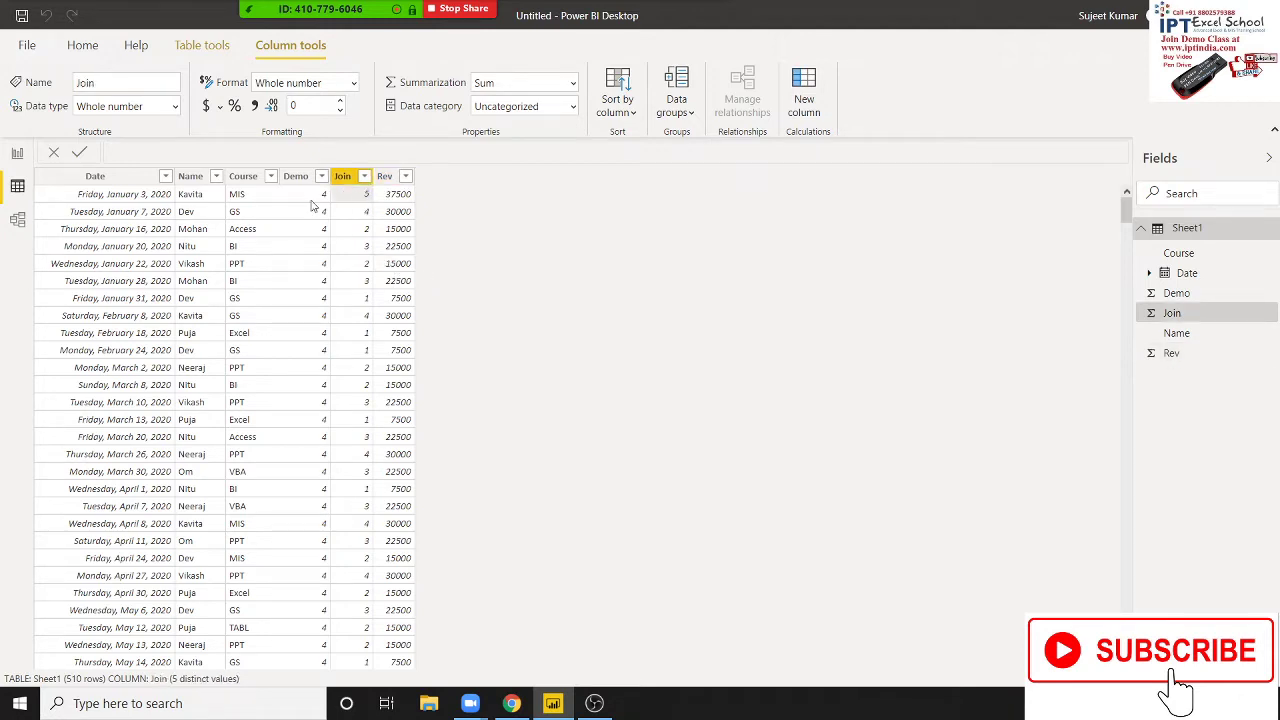
{"action": "left_click", "coordinate": [315, 218]}
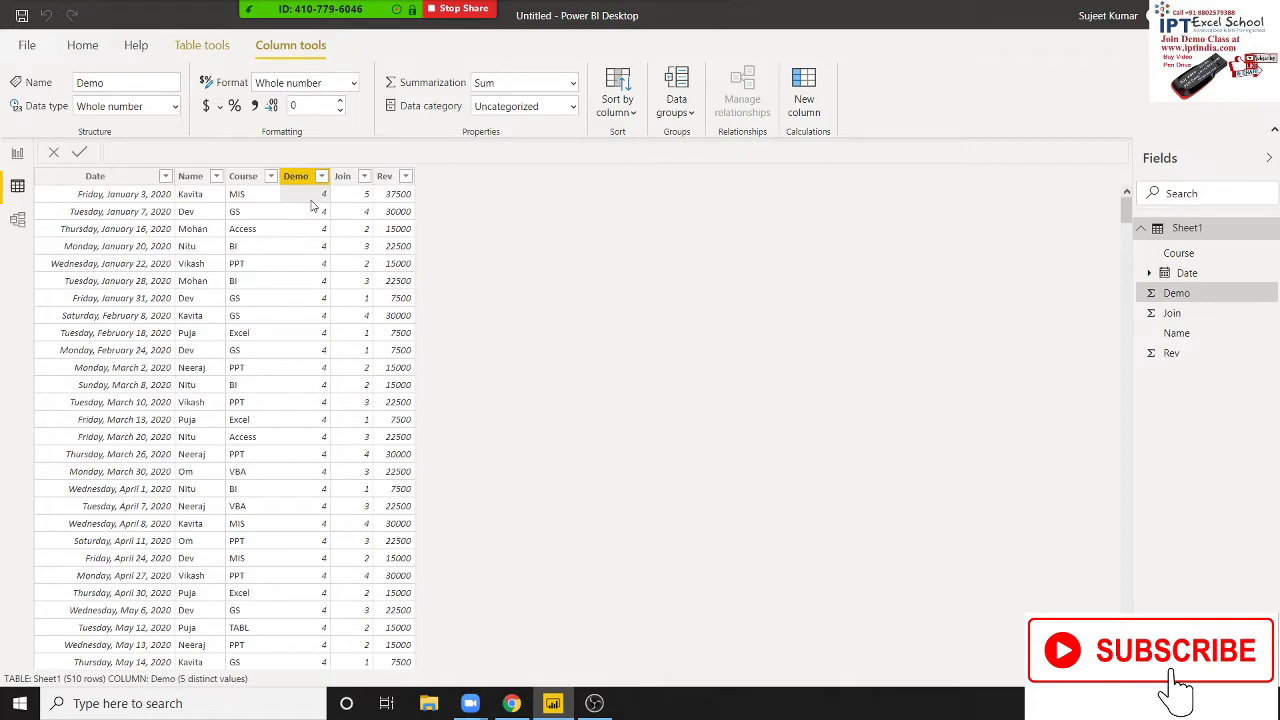
{"action": "left_click", "coordinate": [367, 215]}
{"action": "left_click", "coordinate": [408, 214]}
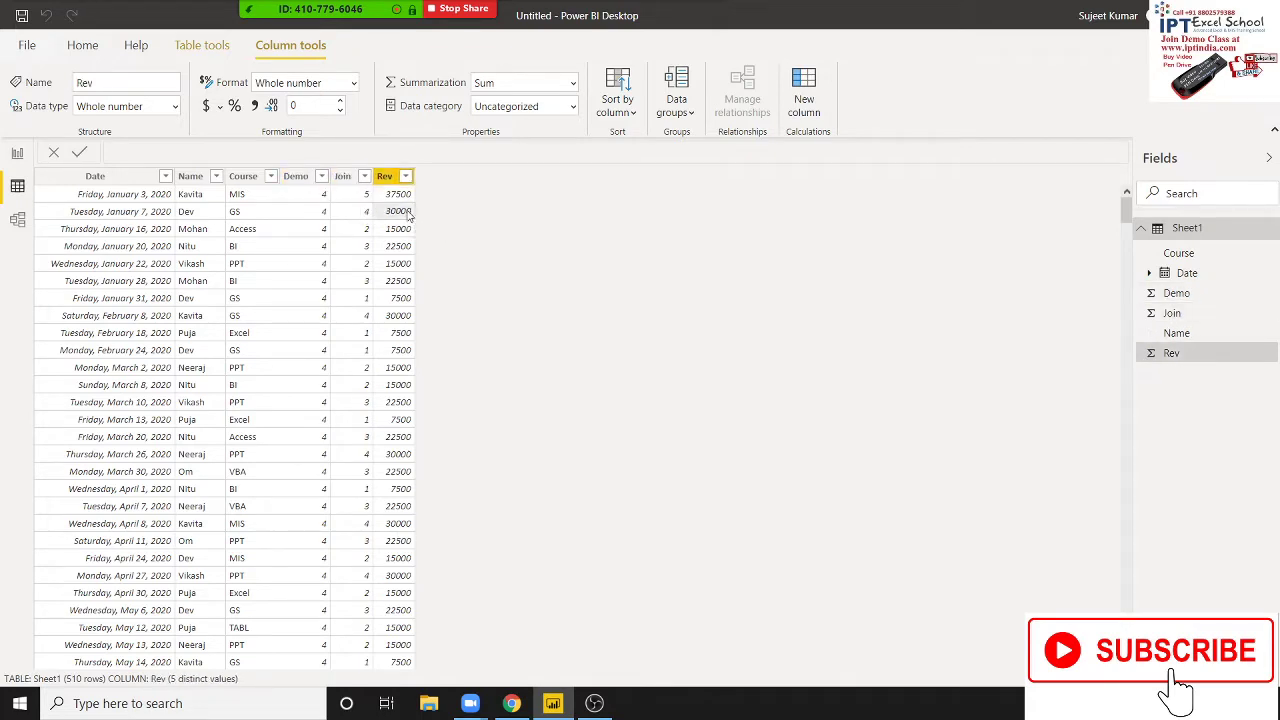
{"action": "left_click", "coordinate": [316, 202]}
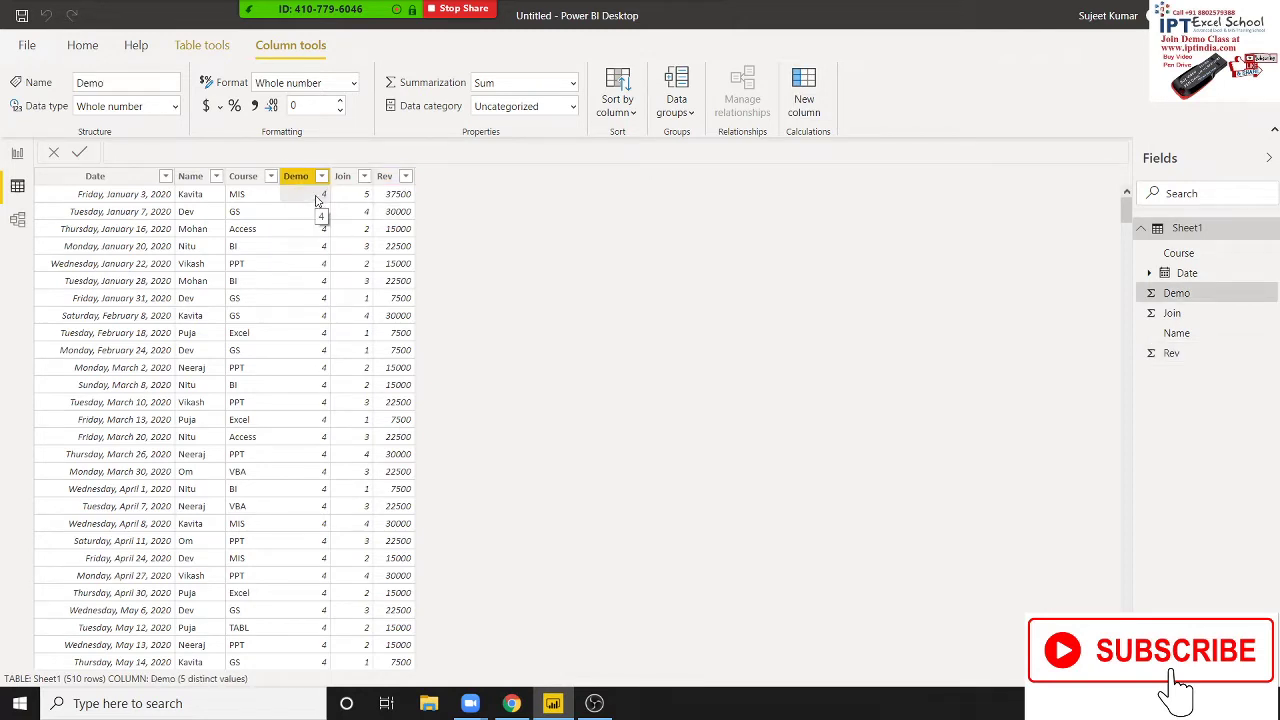
{"action": "left_click", "coordinate": [351, 201]}
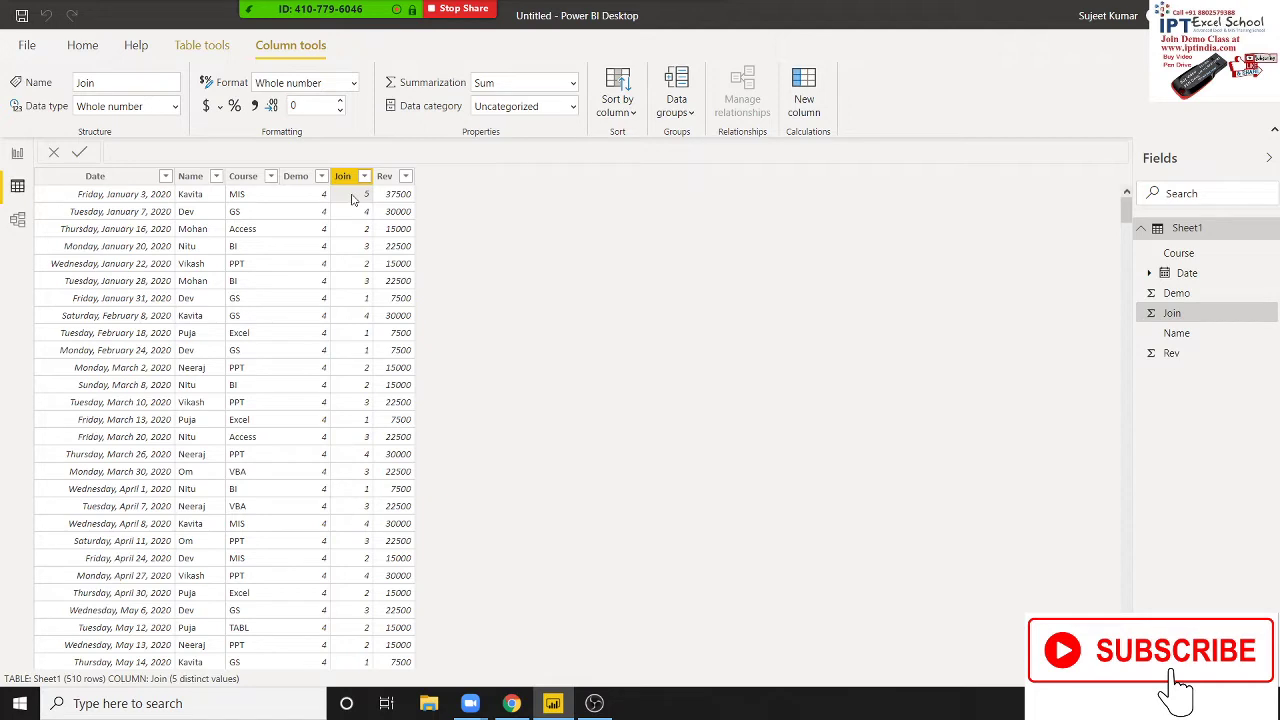
{"action": "left_click", "coordinate": [322, 242]}
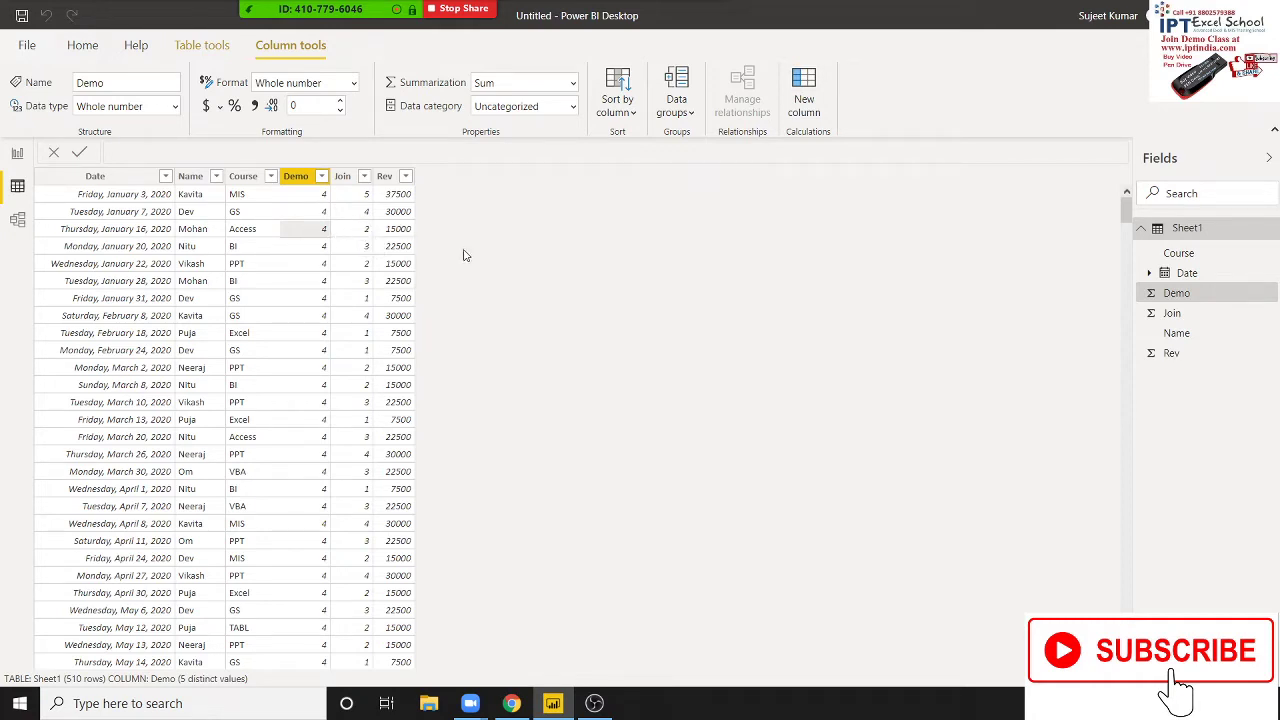
Compare the Home and Table tools ribbon commands
{"action": "left_click", "coordinate": [96, 46]}
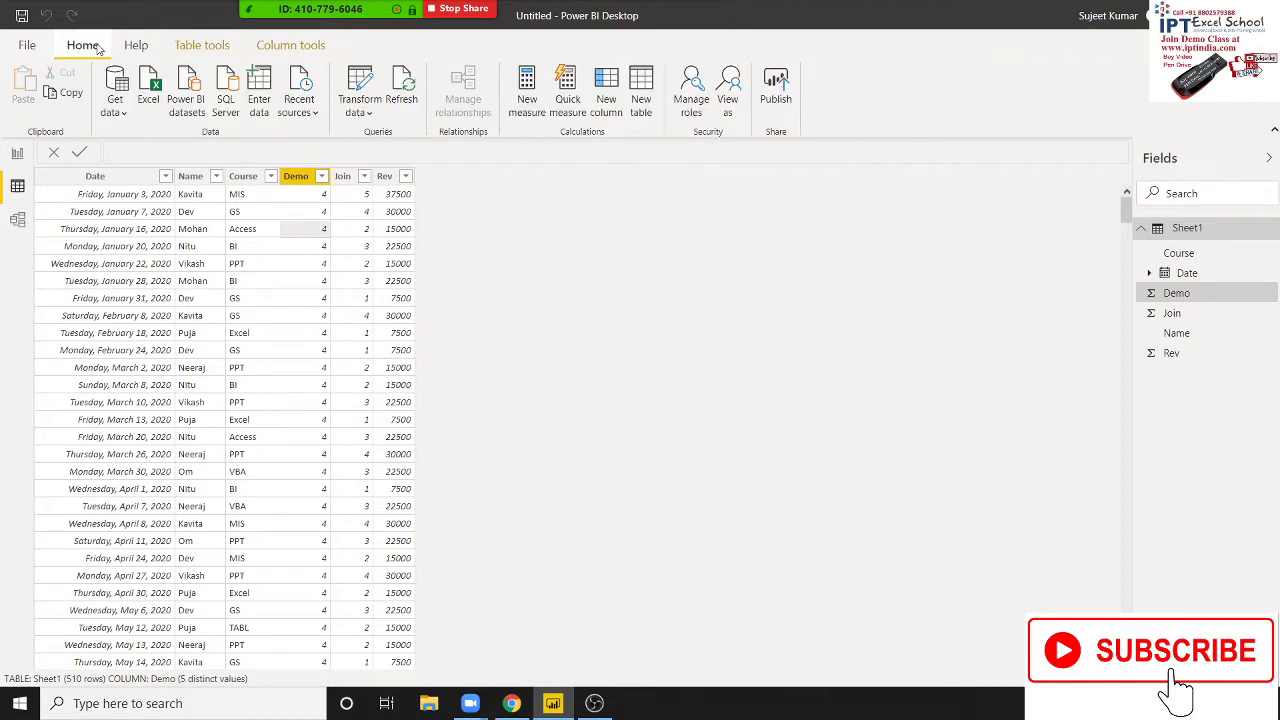
{"action": "left_click", "coordinate": [201, 45]}
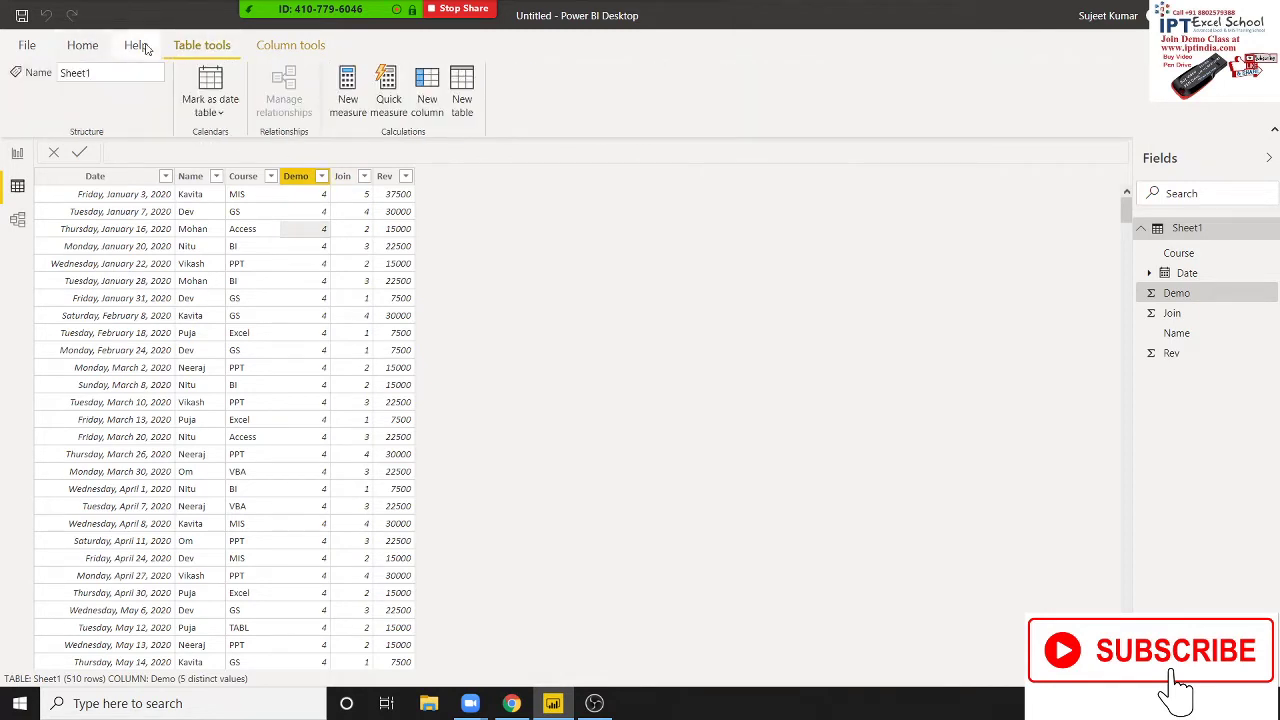
{"action": "left_click", "coordinate": [72, 47]}
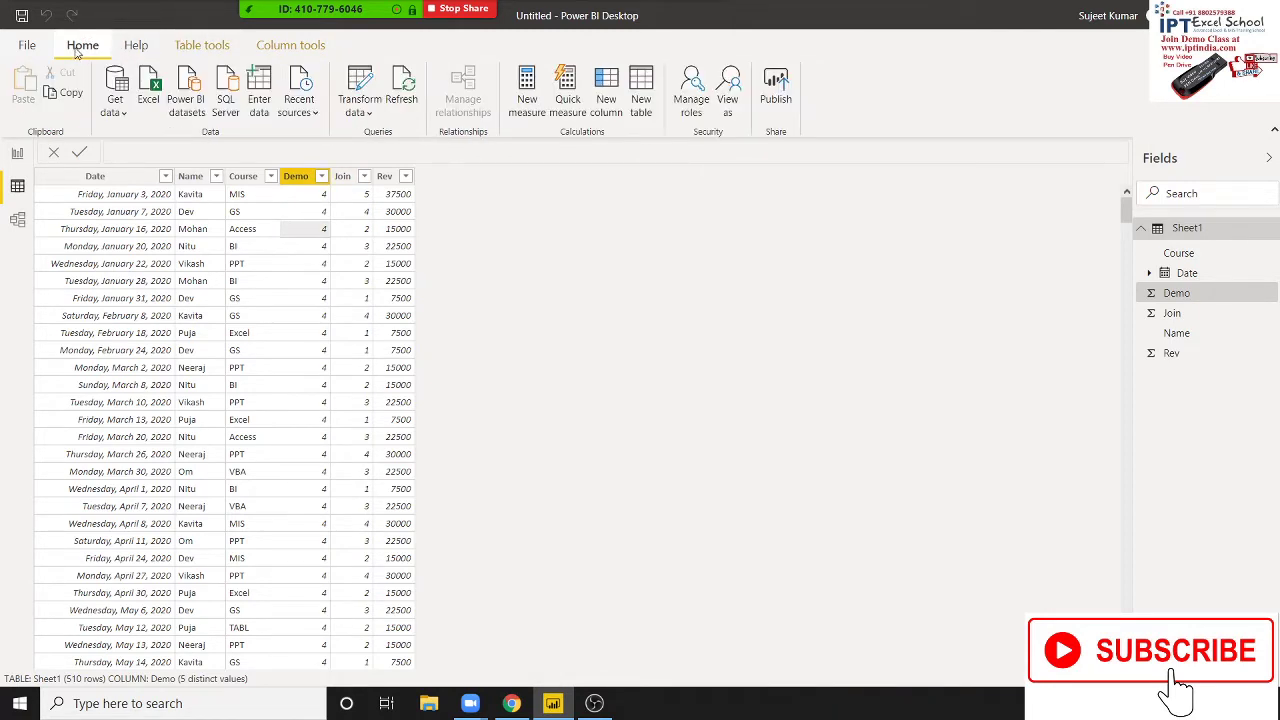
{"action": "left_click", "coordinate": [198, 50]}
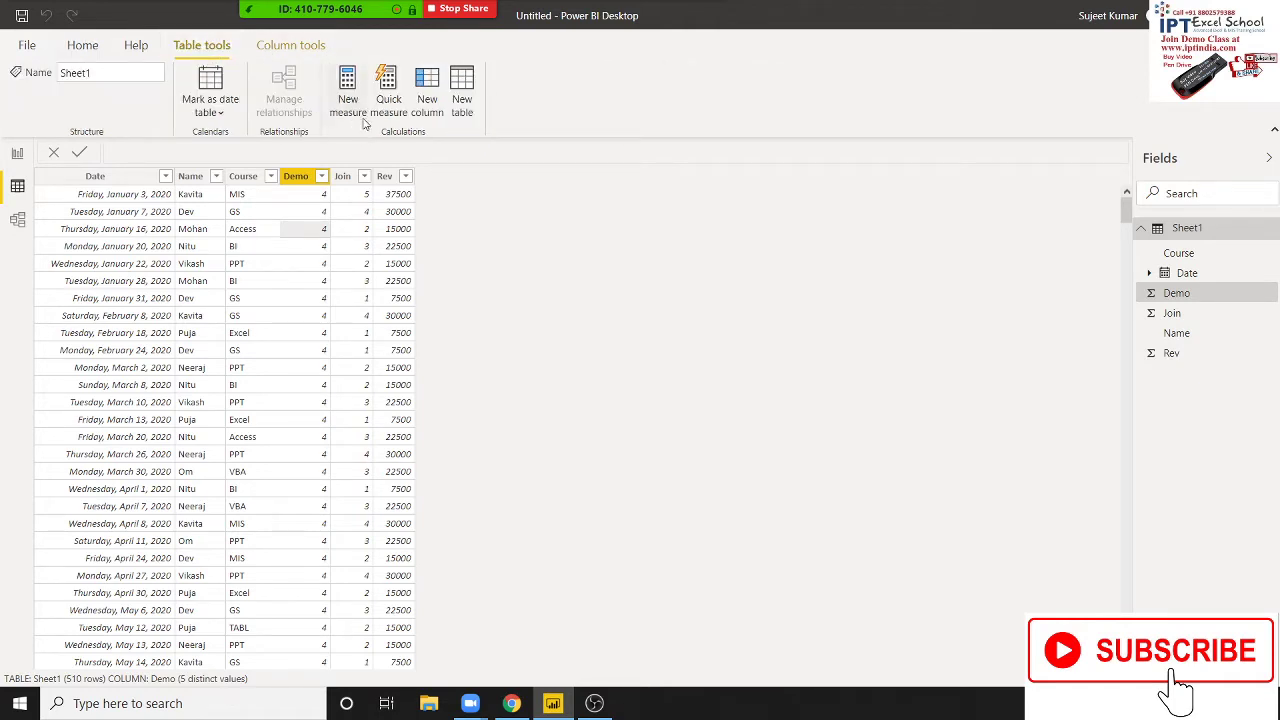
Add the column Fail = IF(Sheet1[Demo]-Sheet1[Join]>0, Sheet1[Demo]-Sheet1[Join], 0)
{"action": "left_click", "coordinate": [424, 116]}
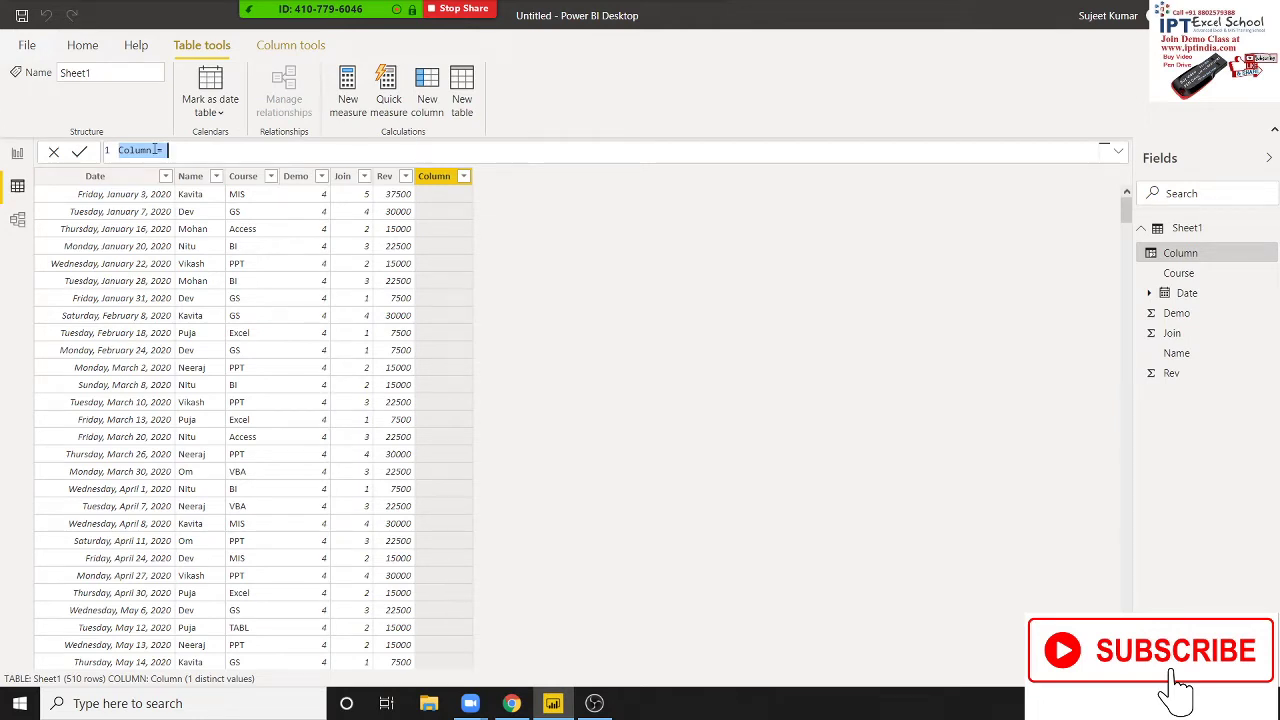
{"action": "type", "text": "F"}
{"action": "type", "text": "ail"}
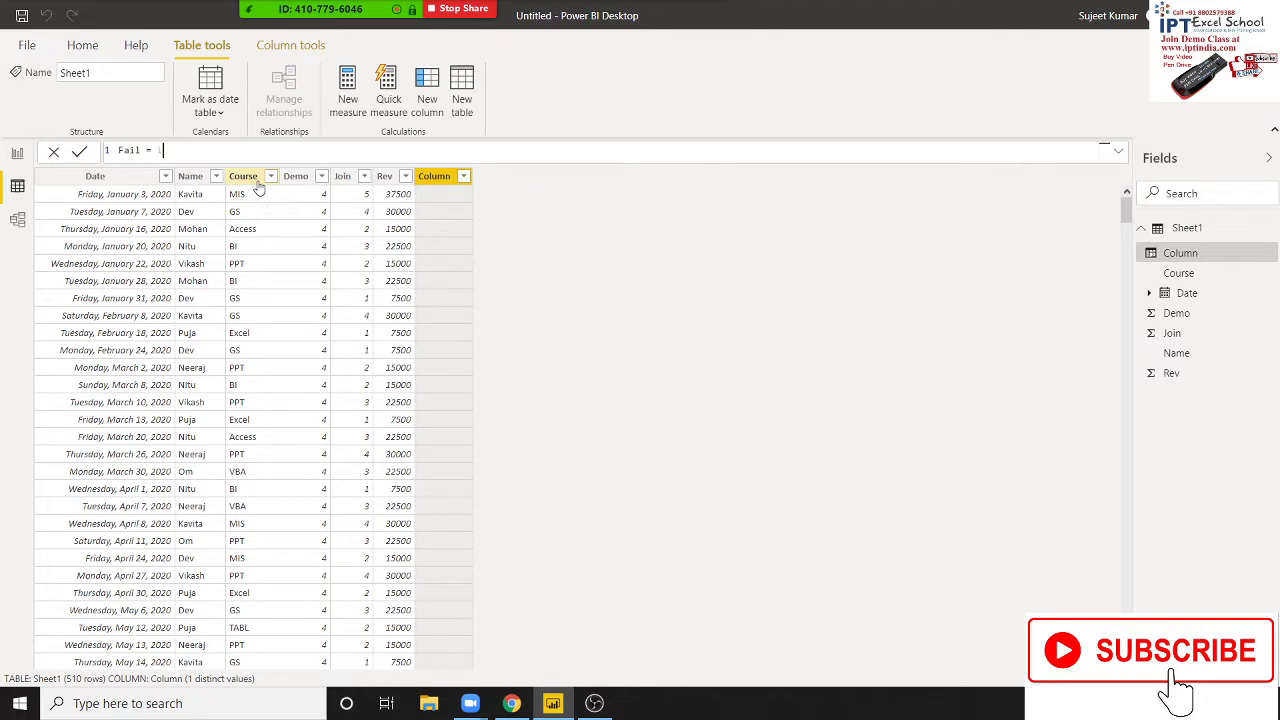
{"action": "type", "text": "if"}
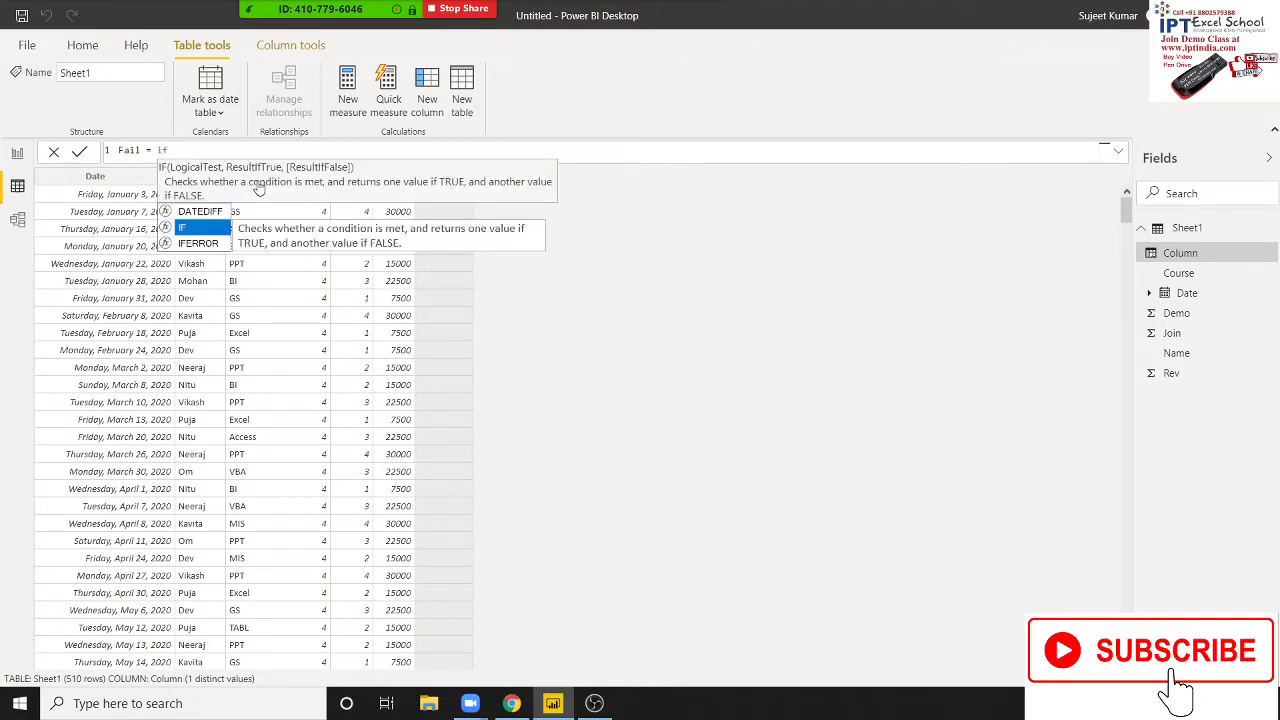
{"action": "key", "text": "Tab"}
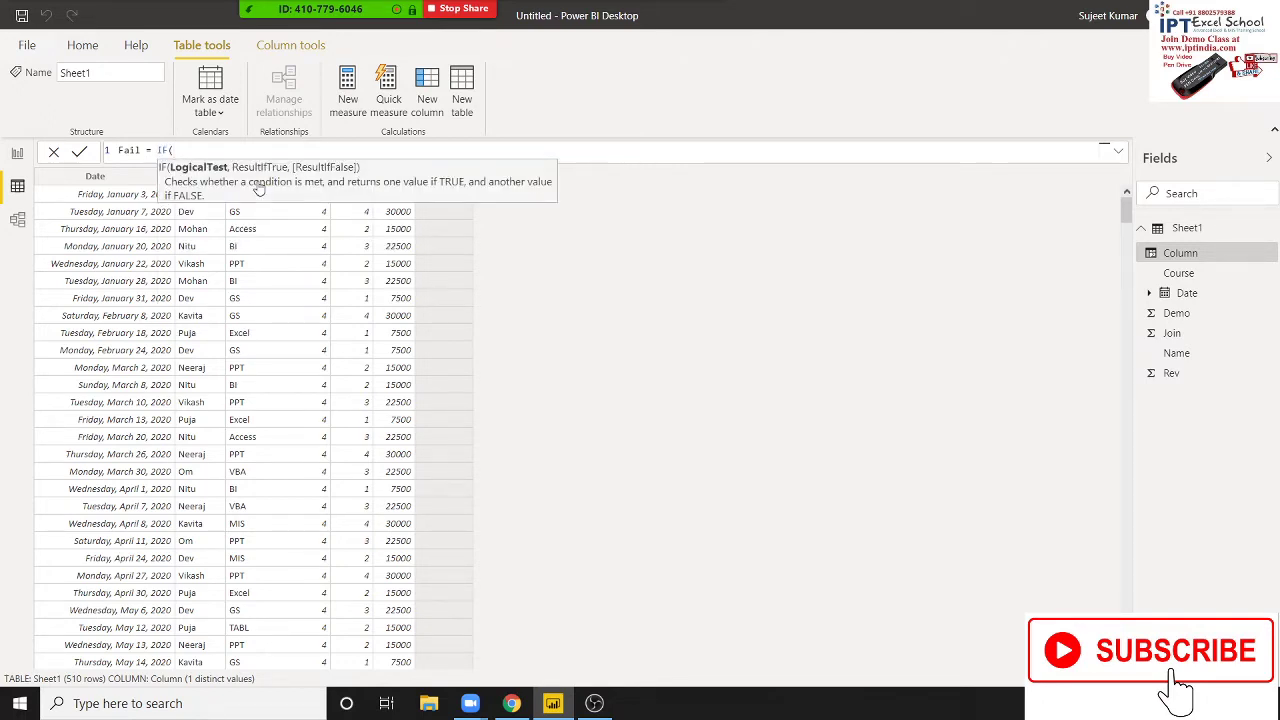
{"action": "type", "text": "demo"}
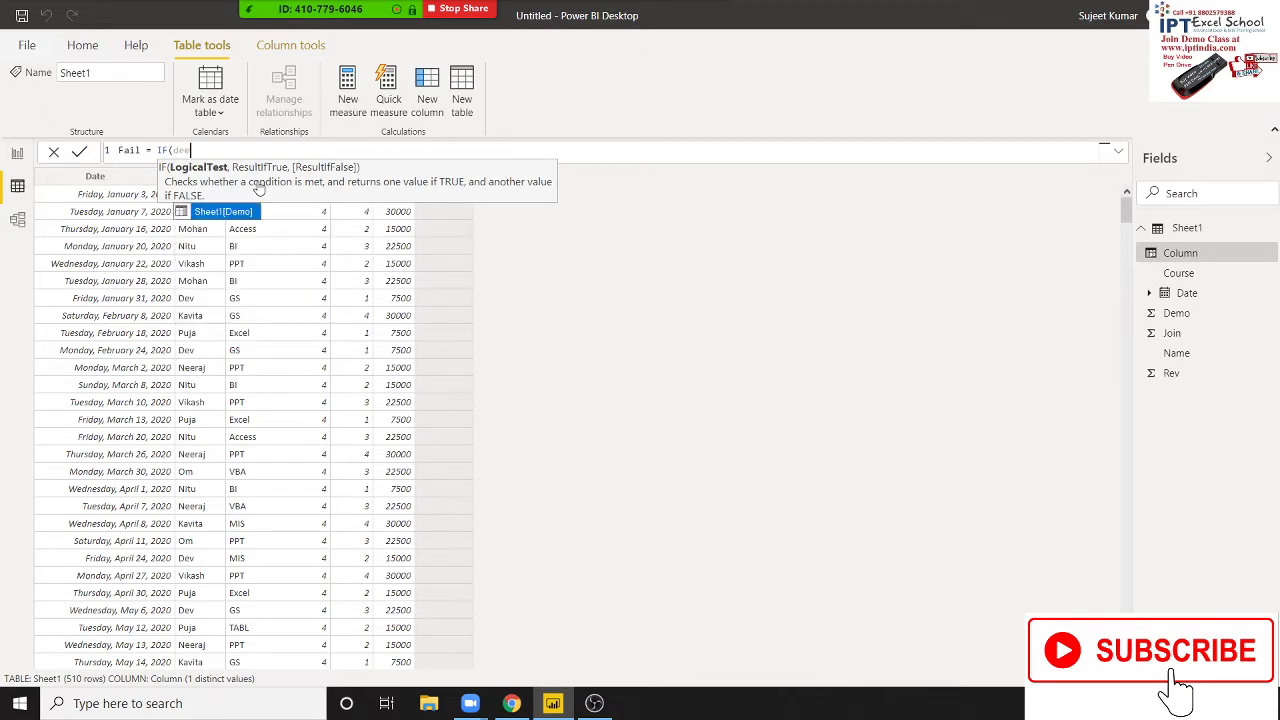
{"action": "key", "text": "Tab"}
{"action": "type", "text": "<"}
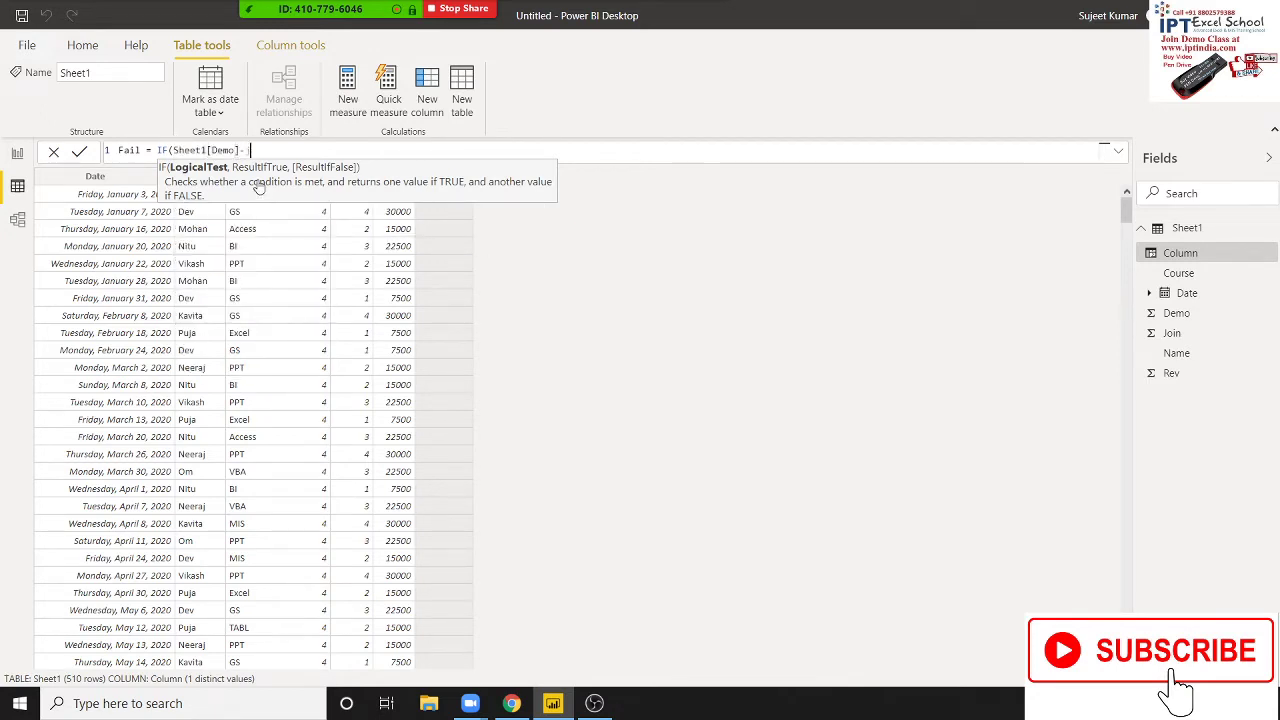
{"action": "type", "text": "joi"}
{"action": "key", "text": "Tab"}
{"action": "type", "text": ">"}
{"action": "type", "text": ","}
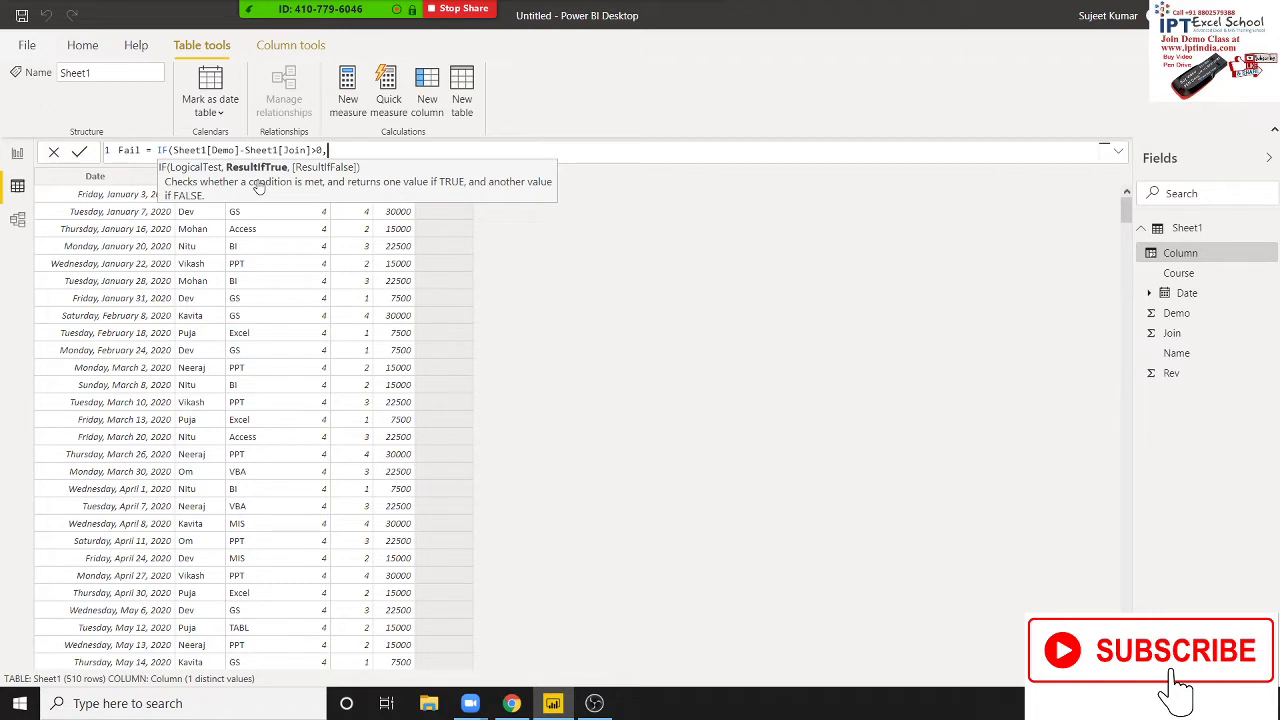
{"action": "type", "text": "demo"}
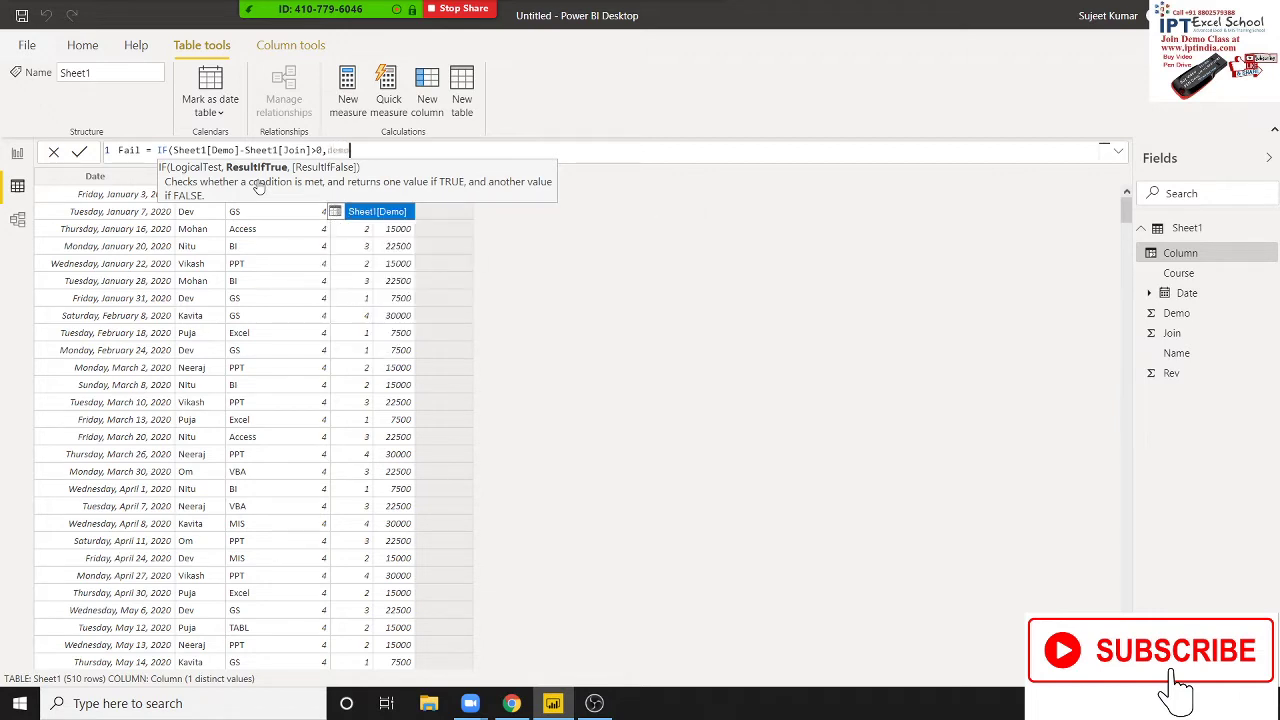
{"action": "key", "text": "Tab"}
{"action": "type", "text": "-join"}
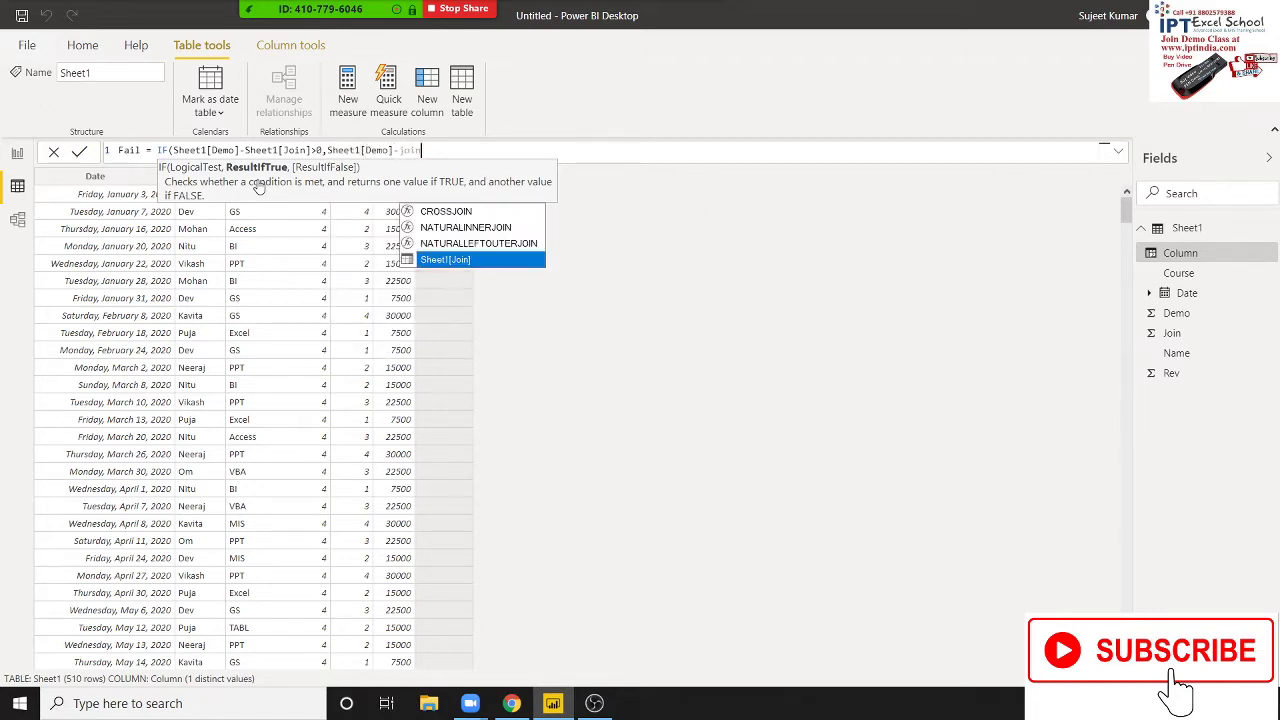
{"action": "key", "text": "Tab"}
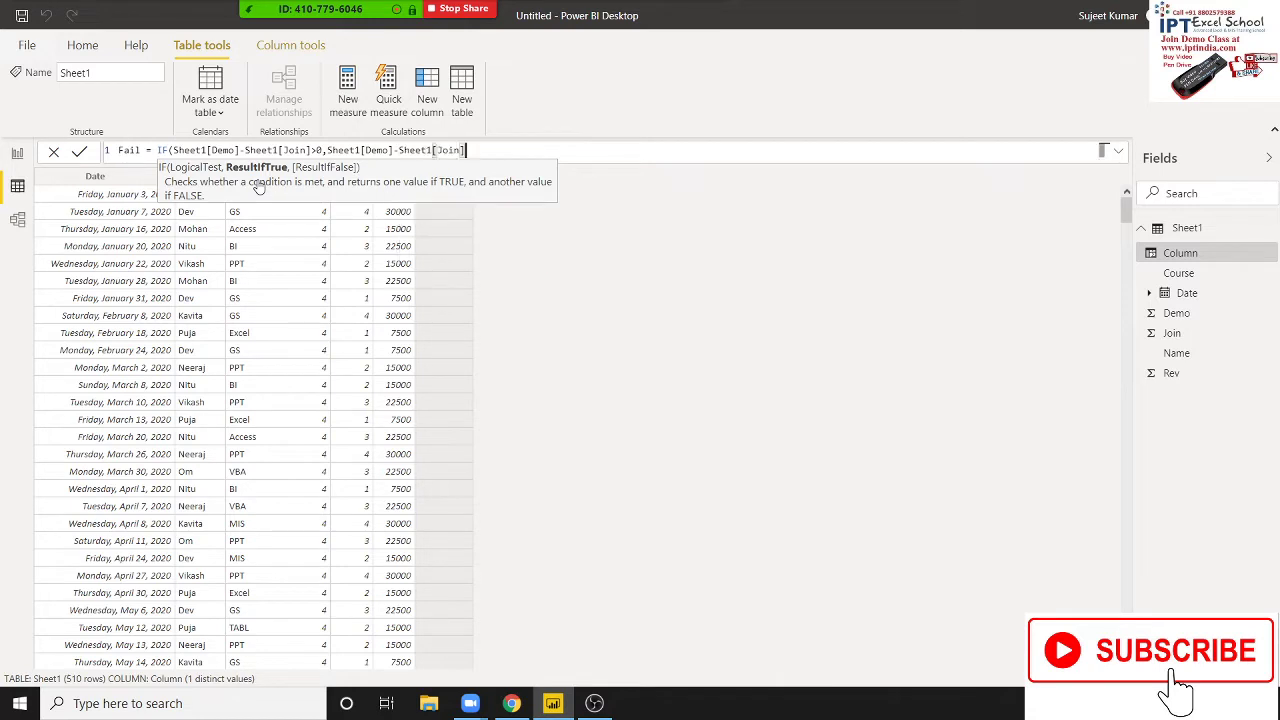
{"action": "type", "text": ",0"}
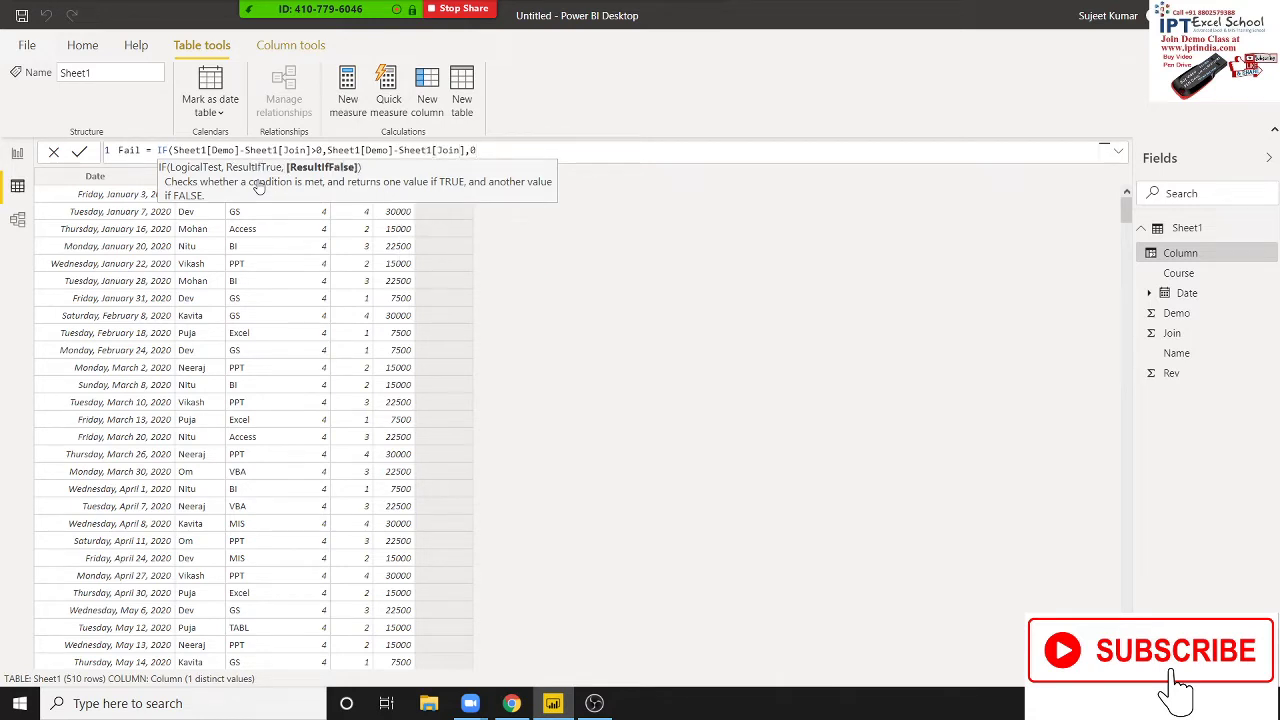
{"action": "type", "text": ")"}
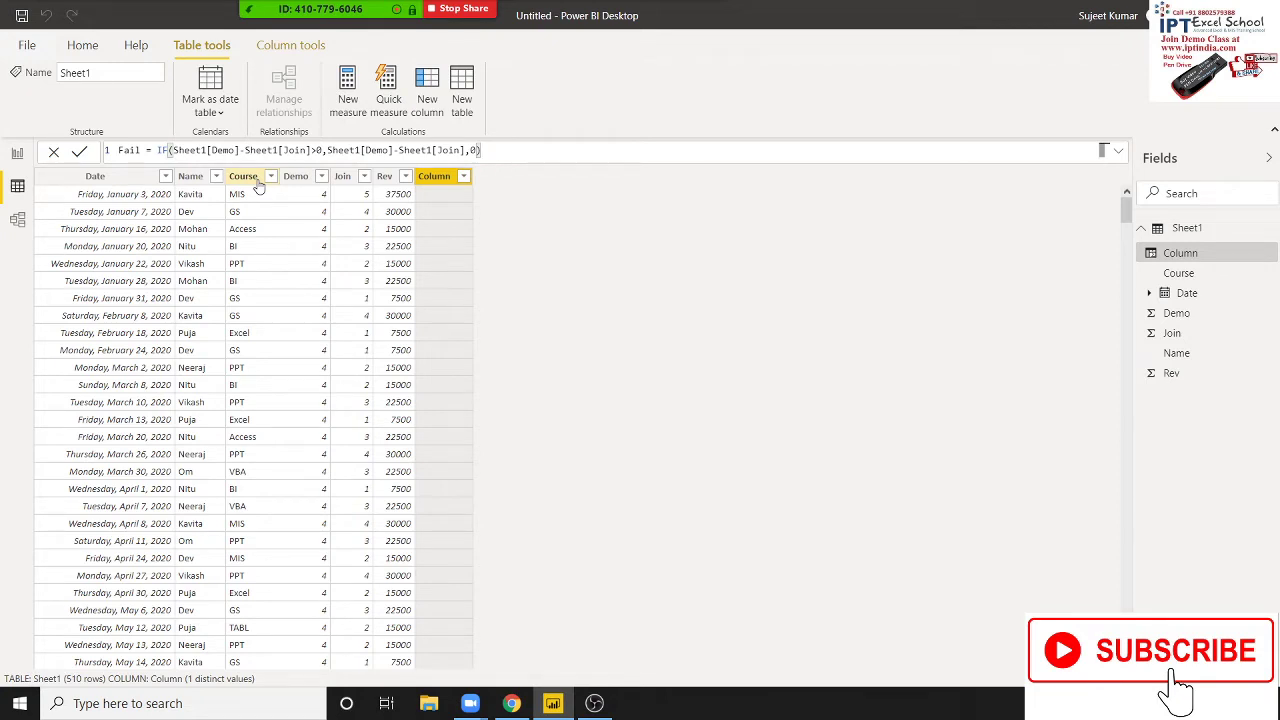
{"action": "key", "text": "Return"}
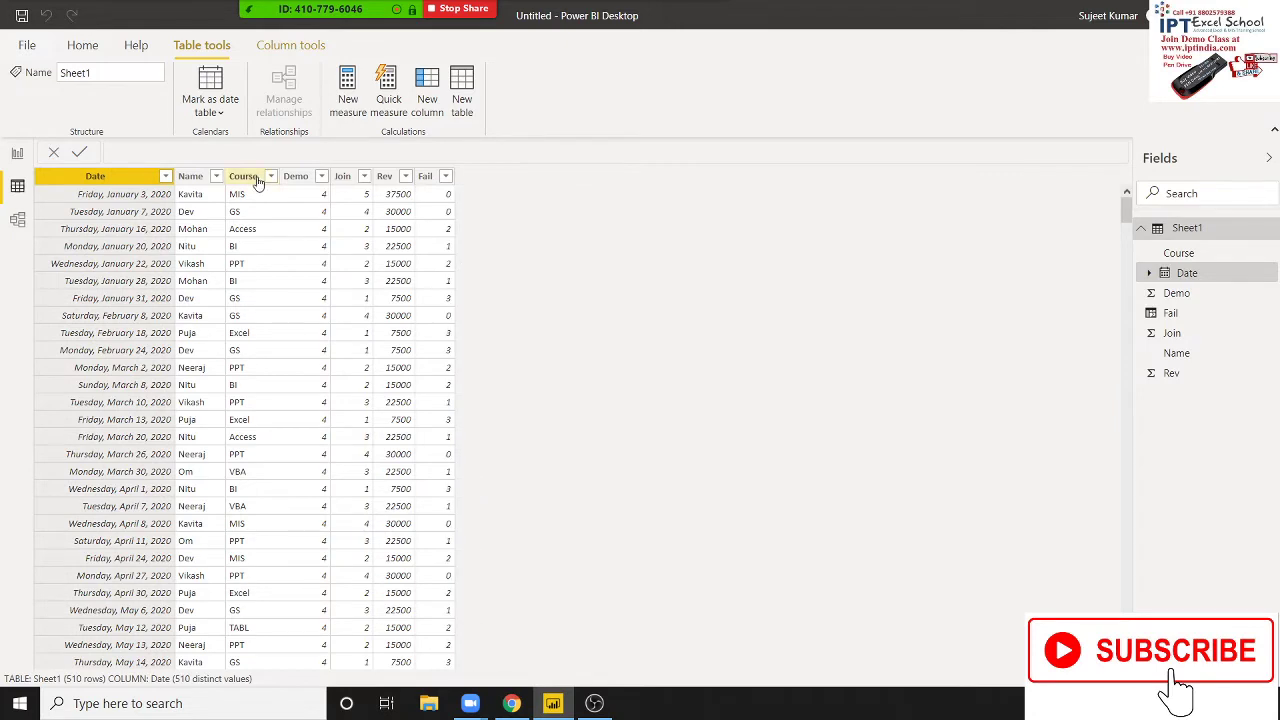
Select the Course column, then return to the blank Page 1 in Report view
{"action": "left_click", "coordinate": [257, 182]}
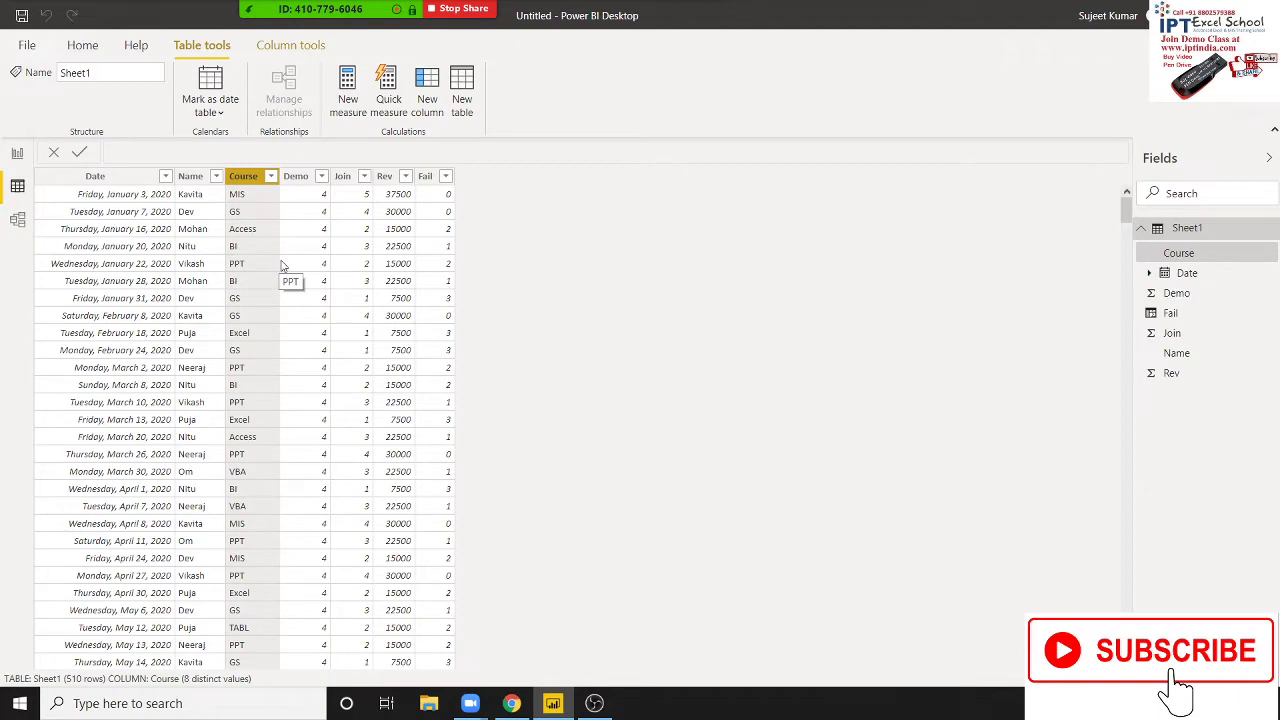
{"action": "left_click", "coordinate": [17, 153]}
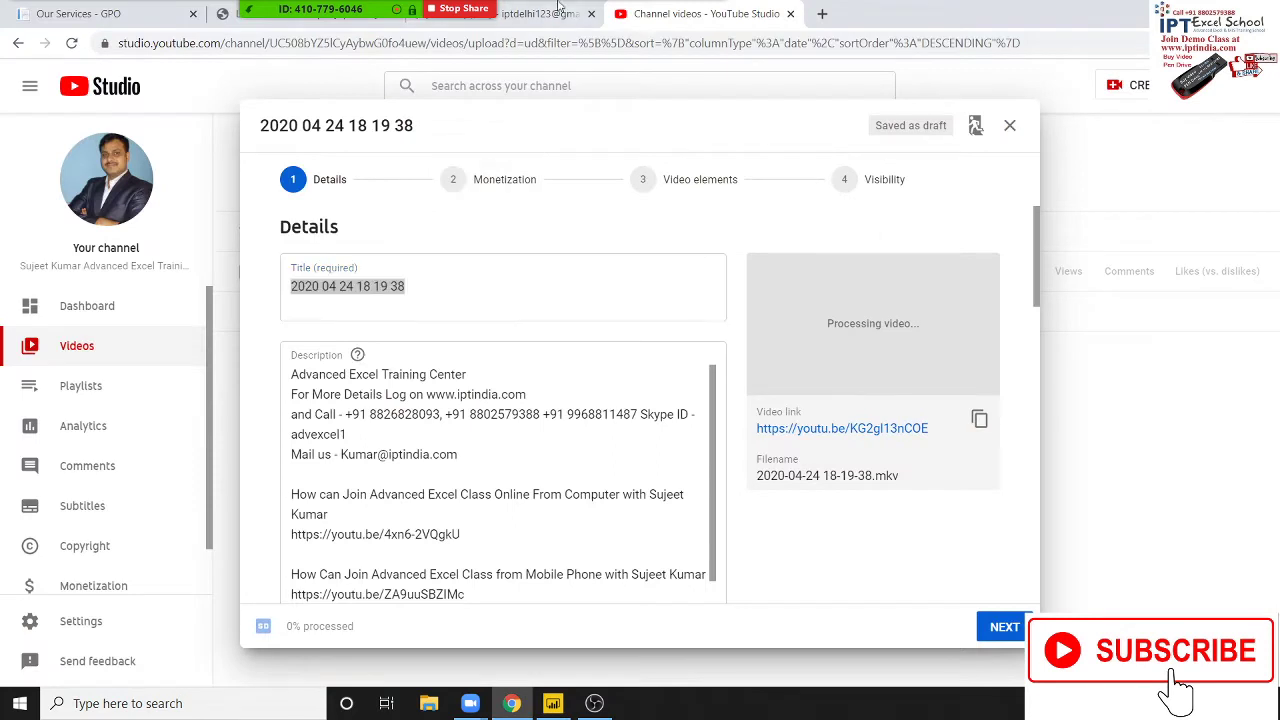
{"action": "left_click", "coordinate": [556, 14]}
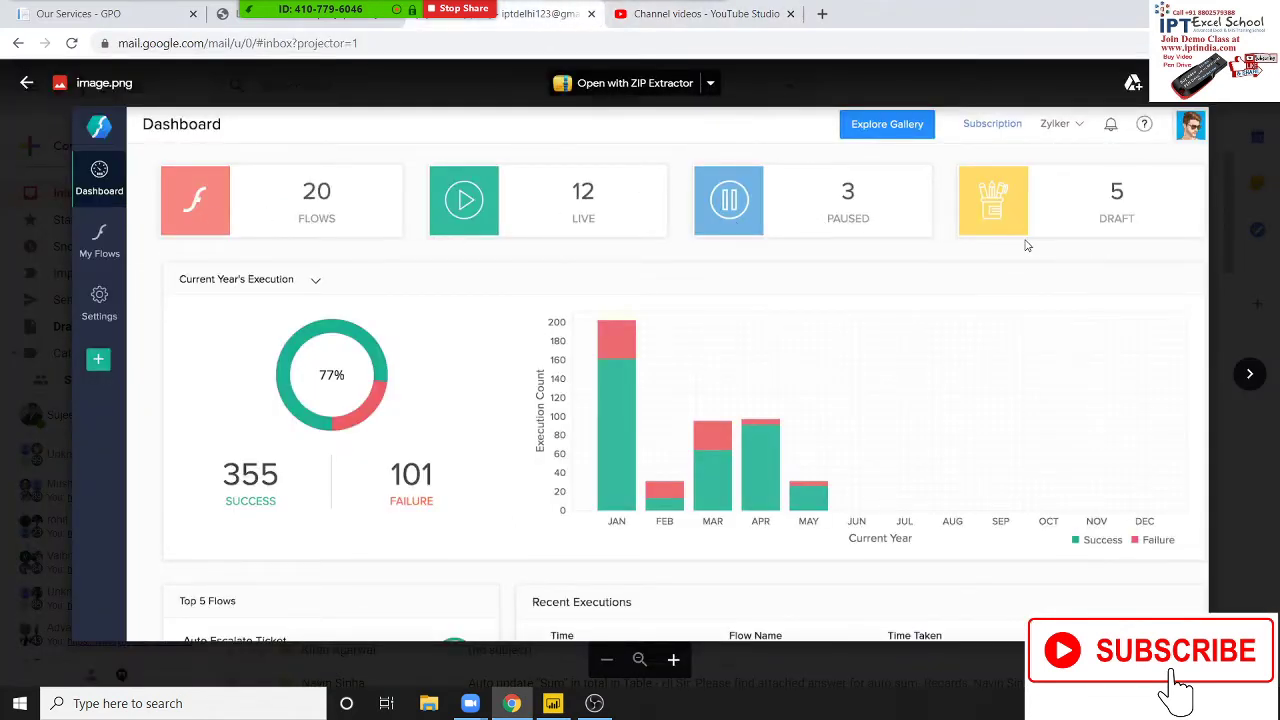
{"action": "key", "text": "alt+Tab"}
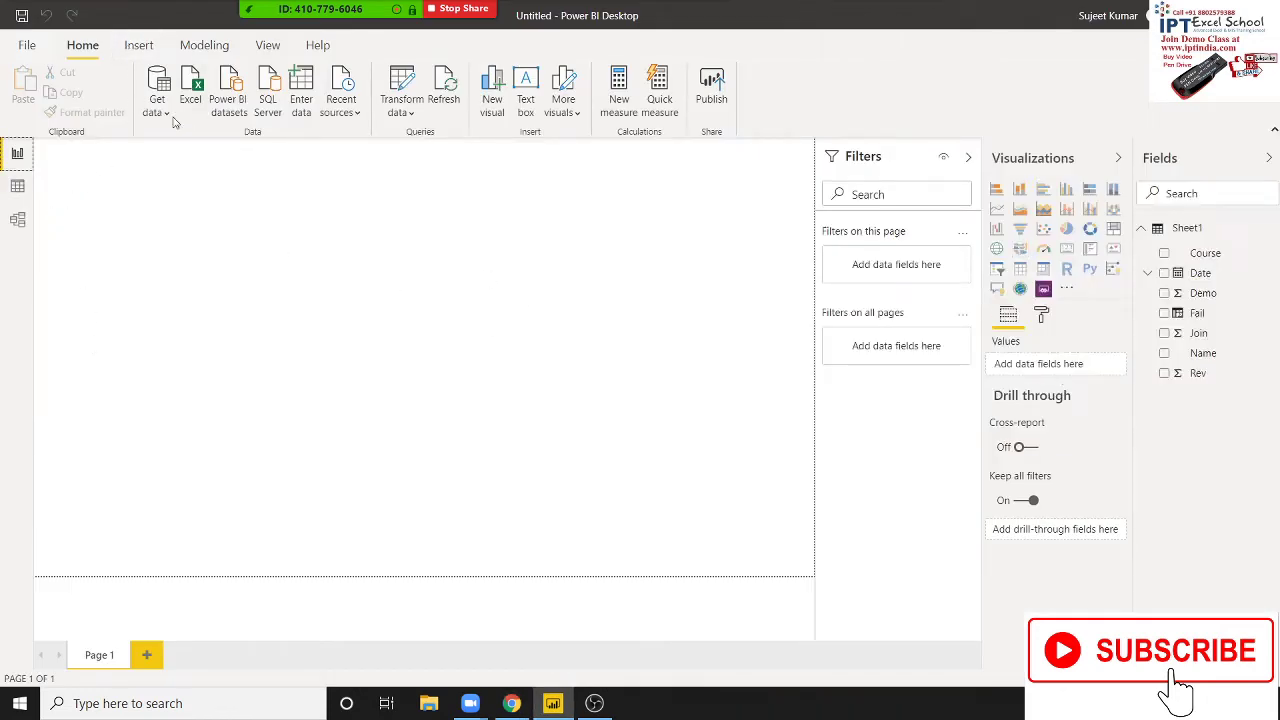
From the Modeling tab, create the measure Total Join = SUM(Sheet1[Join])
{"action": "left_click", "coordinate": [213, 50]}
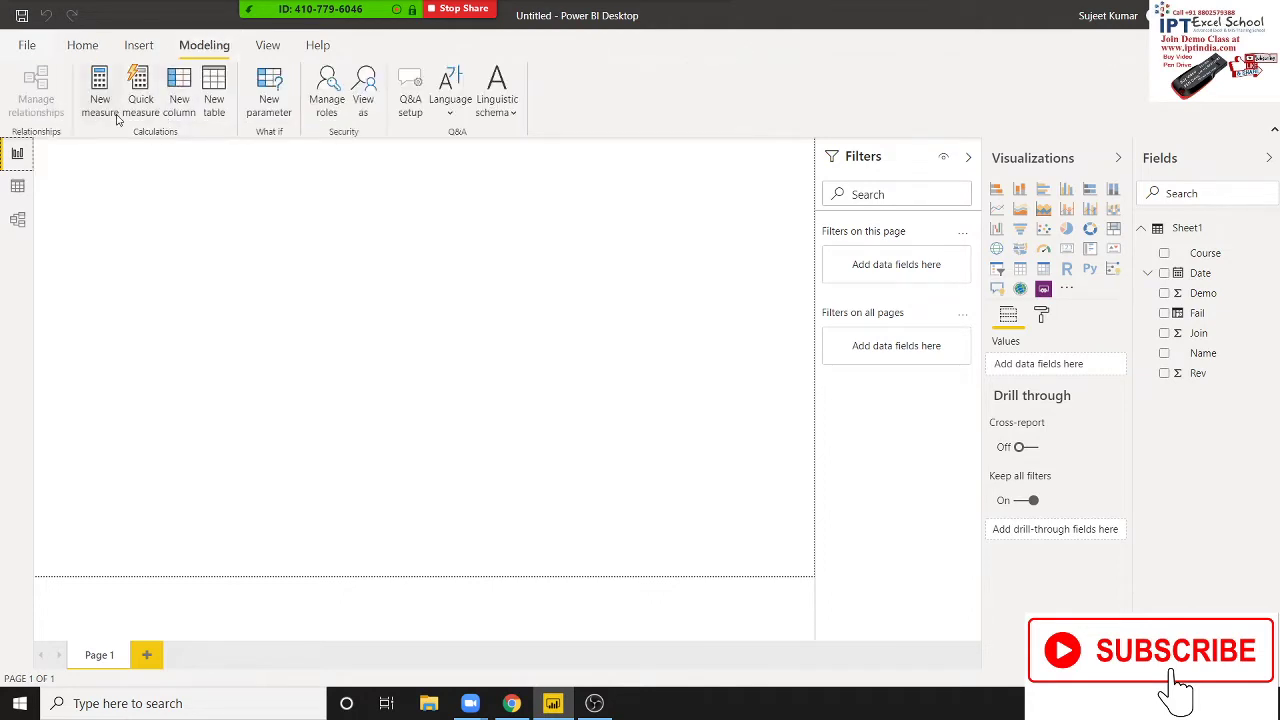
{"action": "left_click", "coordinate": [103, 116]}
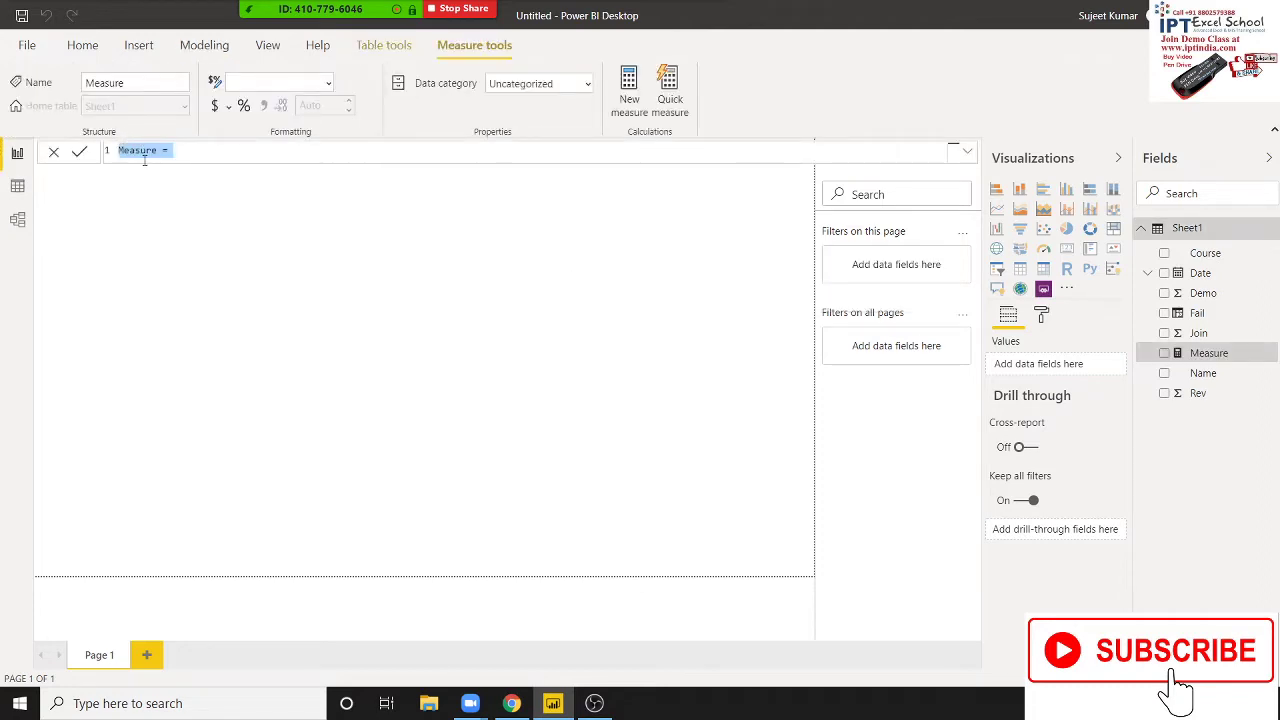
{"action": "double_click", "coordinate": [143, 151]}
{"action": "type", "text": "Total J"}
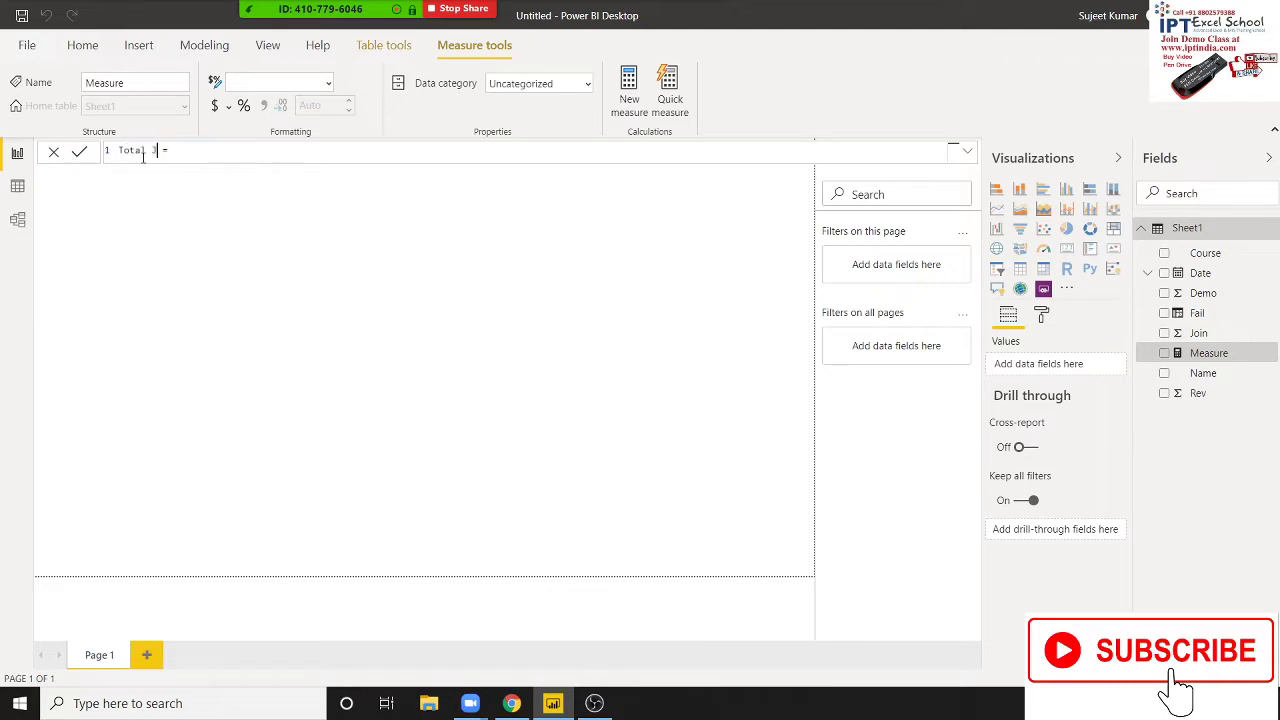
{"action": "type", "text": "oin"}
{"action": "type", "text": "sum"}
{"action": "key", "text": "Tab"}
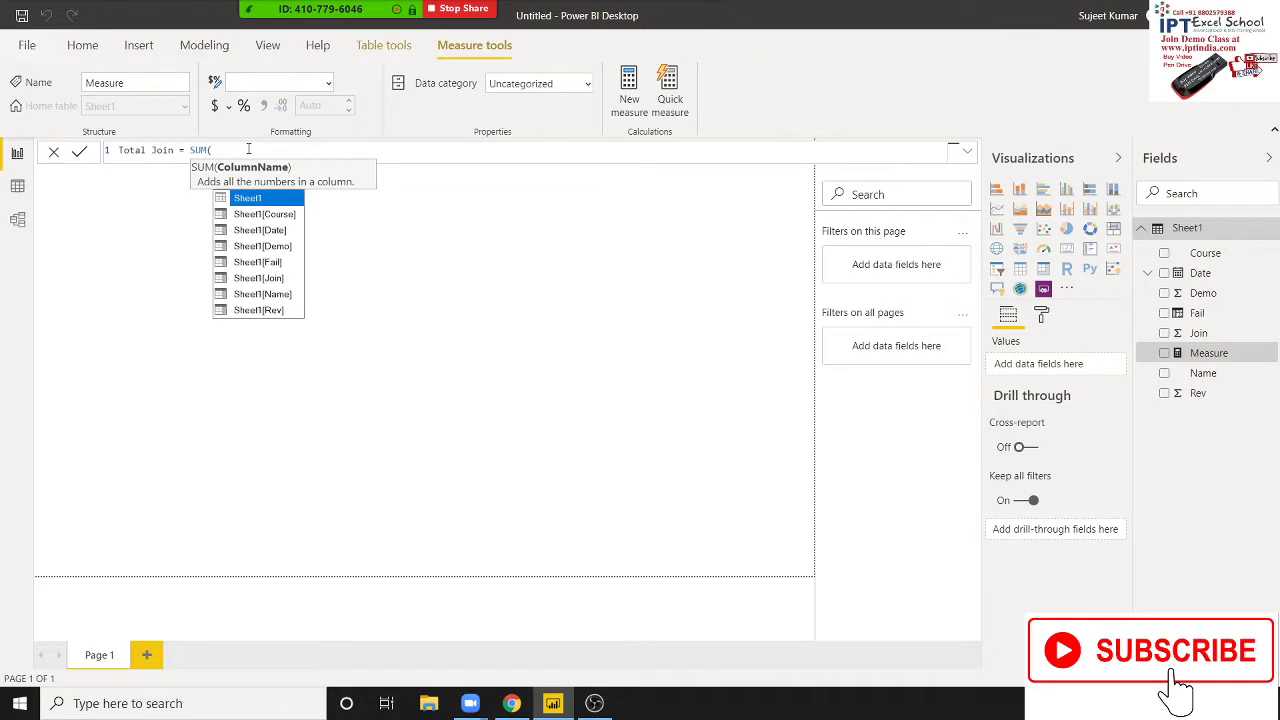
{"action": "key", "text": "Down"}
{"action": "key", "text": "Down"}
{"action": "key", "text": "Down"}
{"action": "key", "text": "Down"}
{"action": "key", "text": "Down"}
{"action": "key", "text": "Tab"}
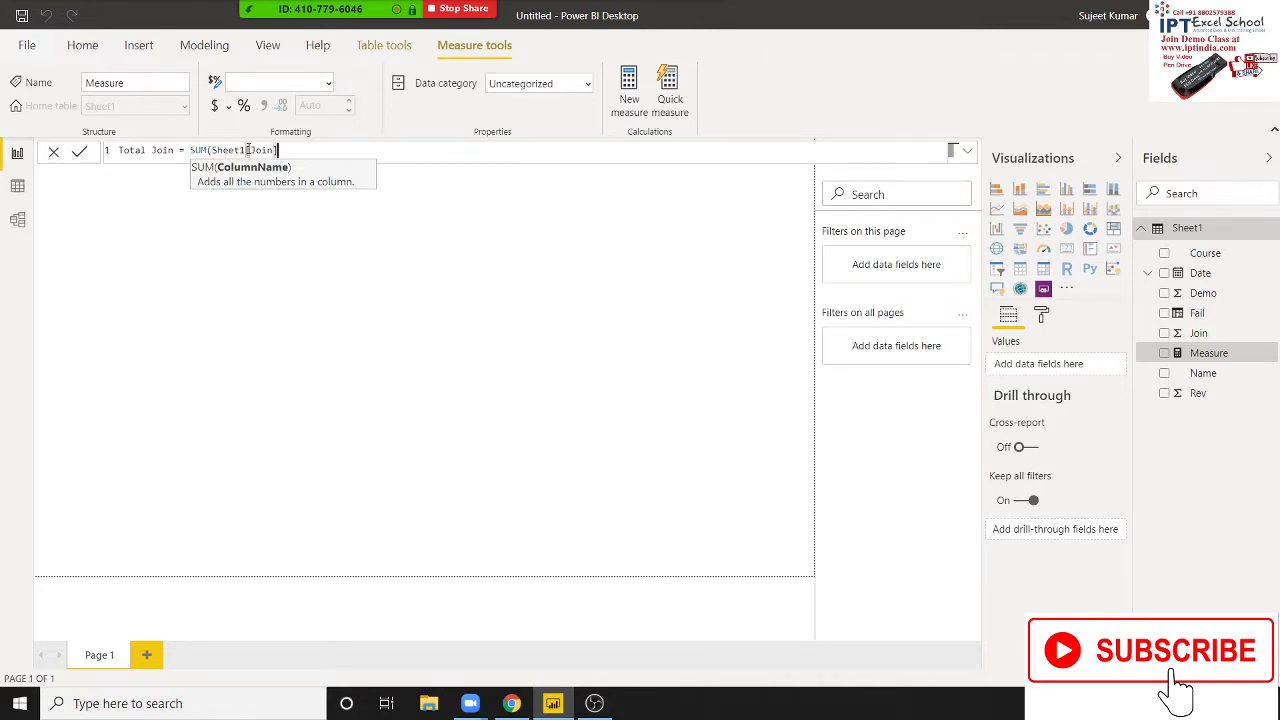
{"action": "type", "text": ")"}
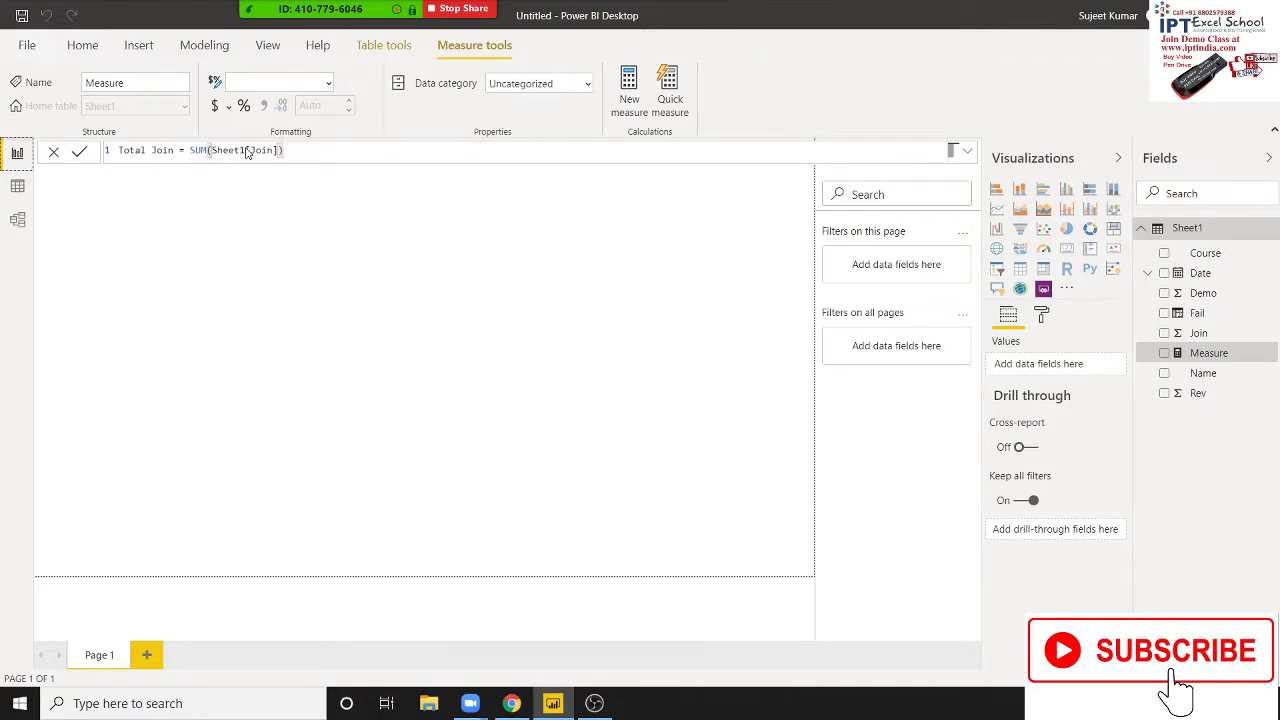
{"action": "key", "text": "Return"}
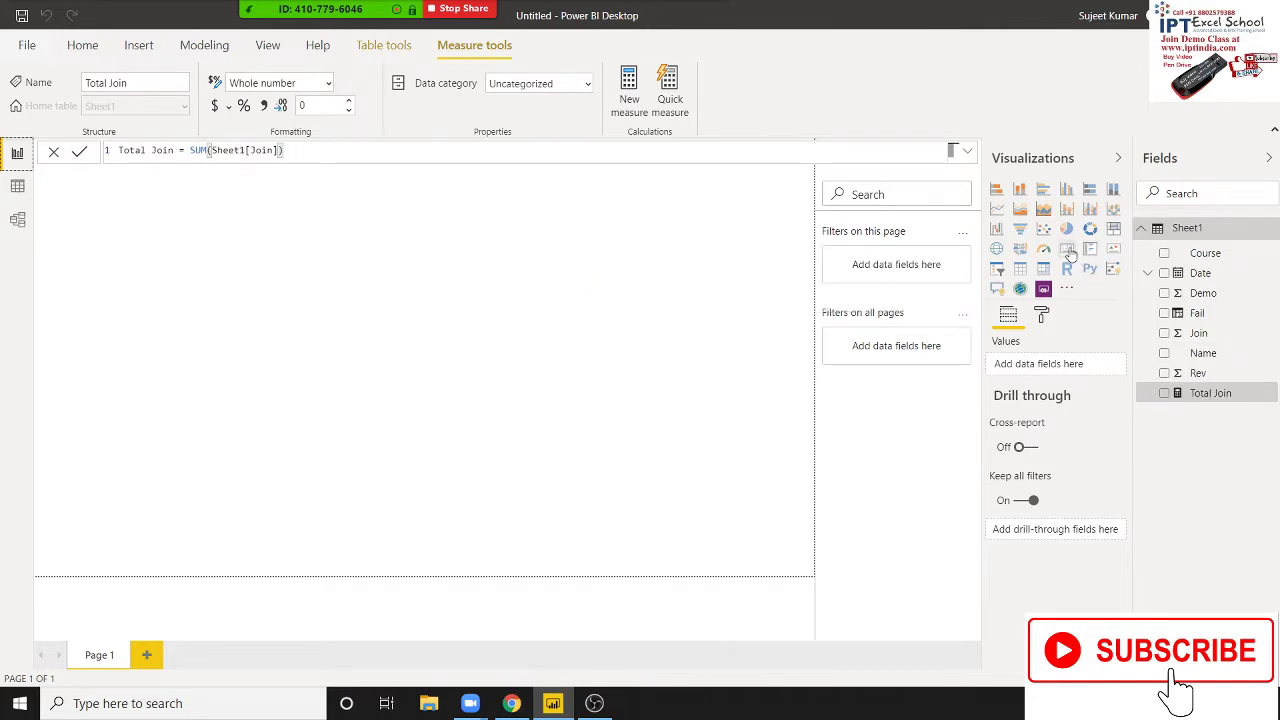
{"action": "left_click", "coordinate": [1067, 250]}
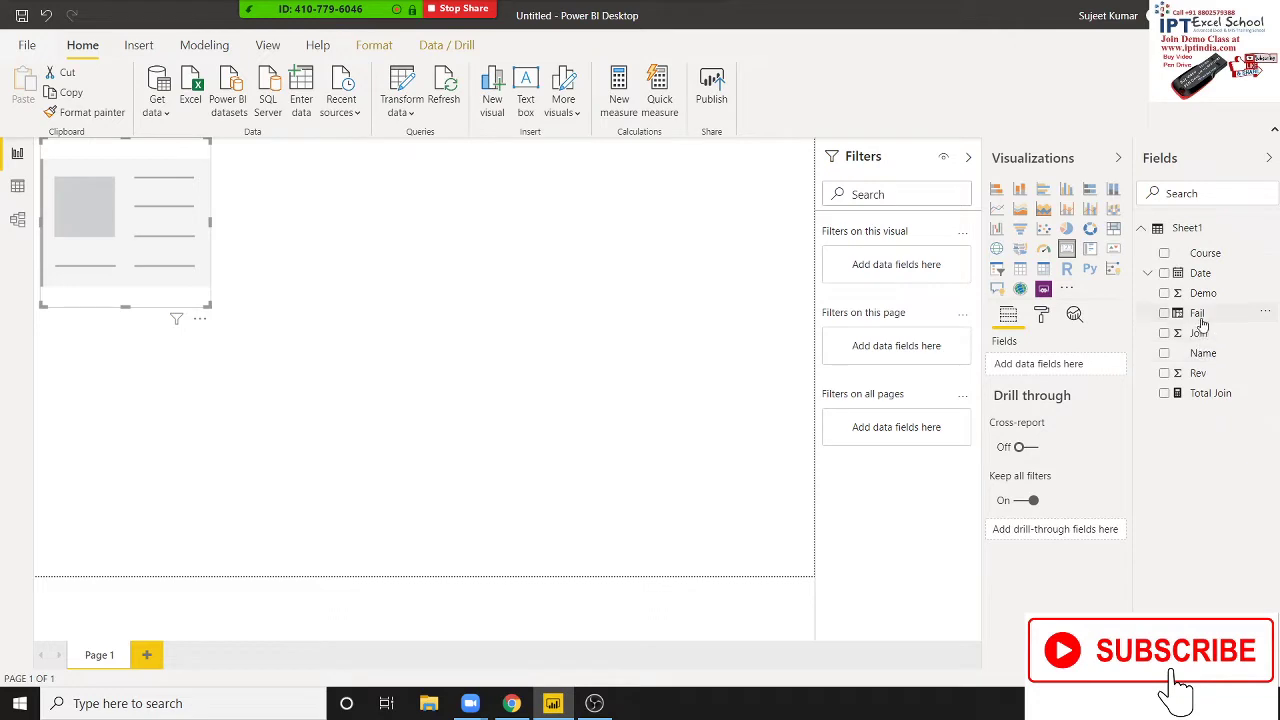
{"action": "mouse_move", "coordinate": [1220, 397]}
{"action": "left_mouse_down"}
{"action": "mouse_move", "coordinate": [113, 235]}
{"action": "mouse_move", "coordinate": [168, 242]}
{"action": "left_mouse_up"}
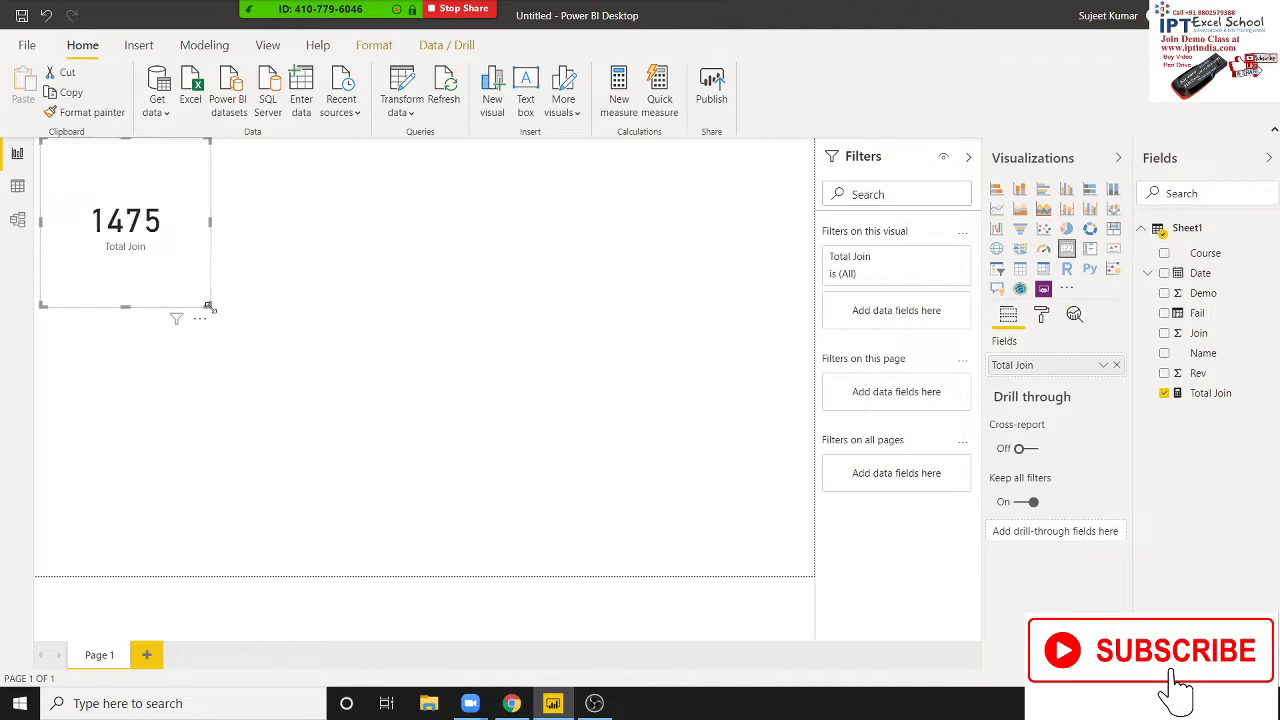
{"action": "mouse_move", "coordinate": [209, 307]}
{"action": "left_mouse_down"}
{"action": "mouse_move", "coordinate": [206, 222]}
{"action": "mouse_move", "coordinate": [174, 206]}
{"action": "left_mouse_up"}
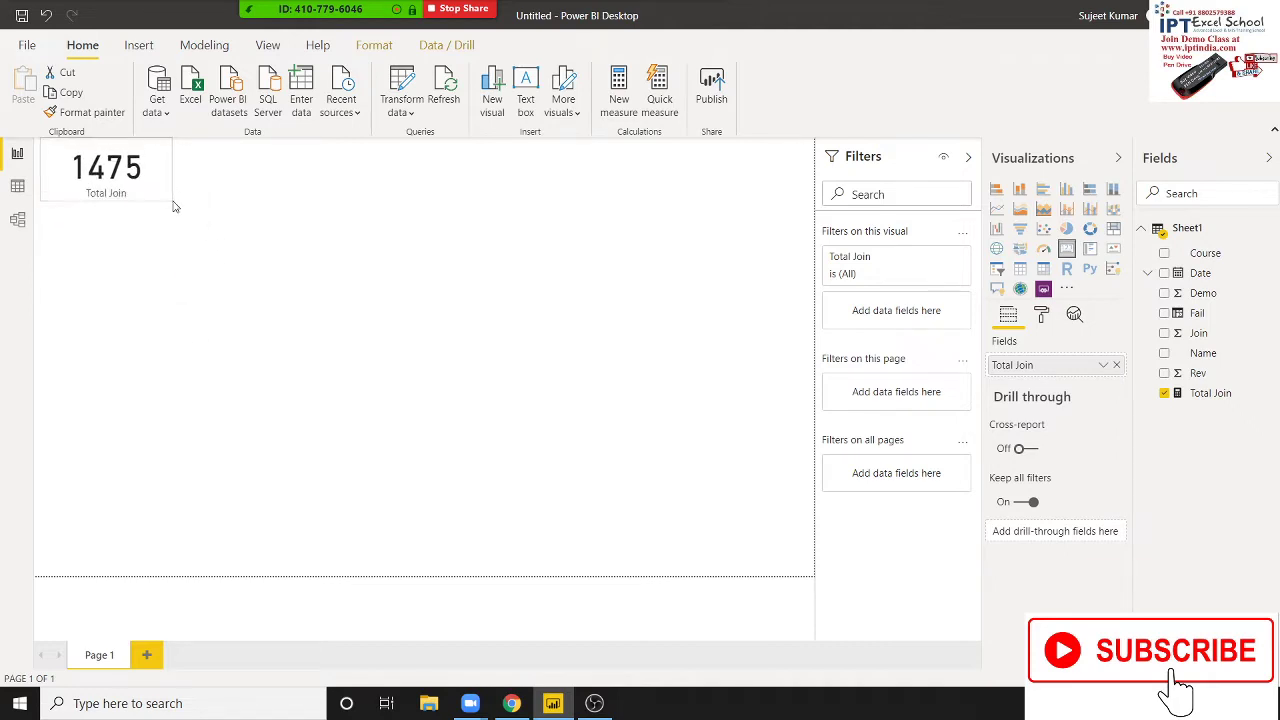
{"action": "left_click", "coordinate": [168, 207]}
{"action": "left_click", "coordinate": [160, 200]}
{"action": "key", "text": "Delete"}
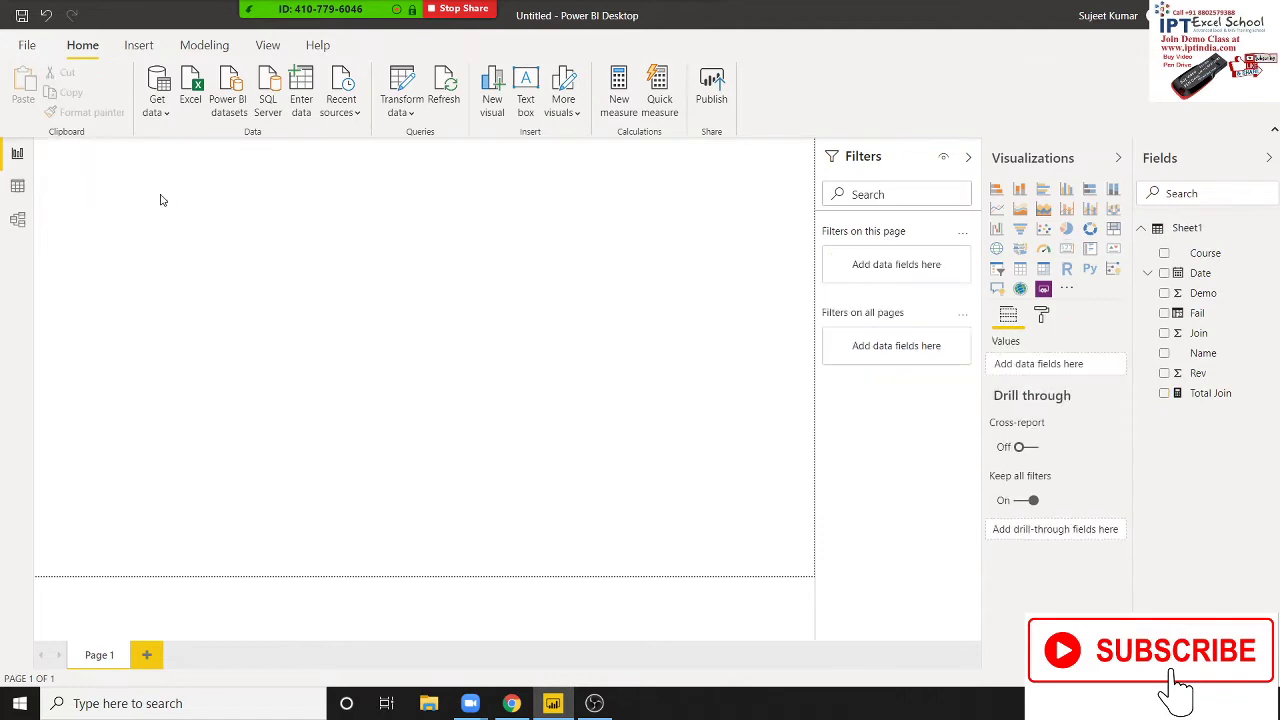
Start a new measure named XL that begins with the SUMX function
{"action": "left_click", "coordinate": [222, 46]}
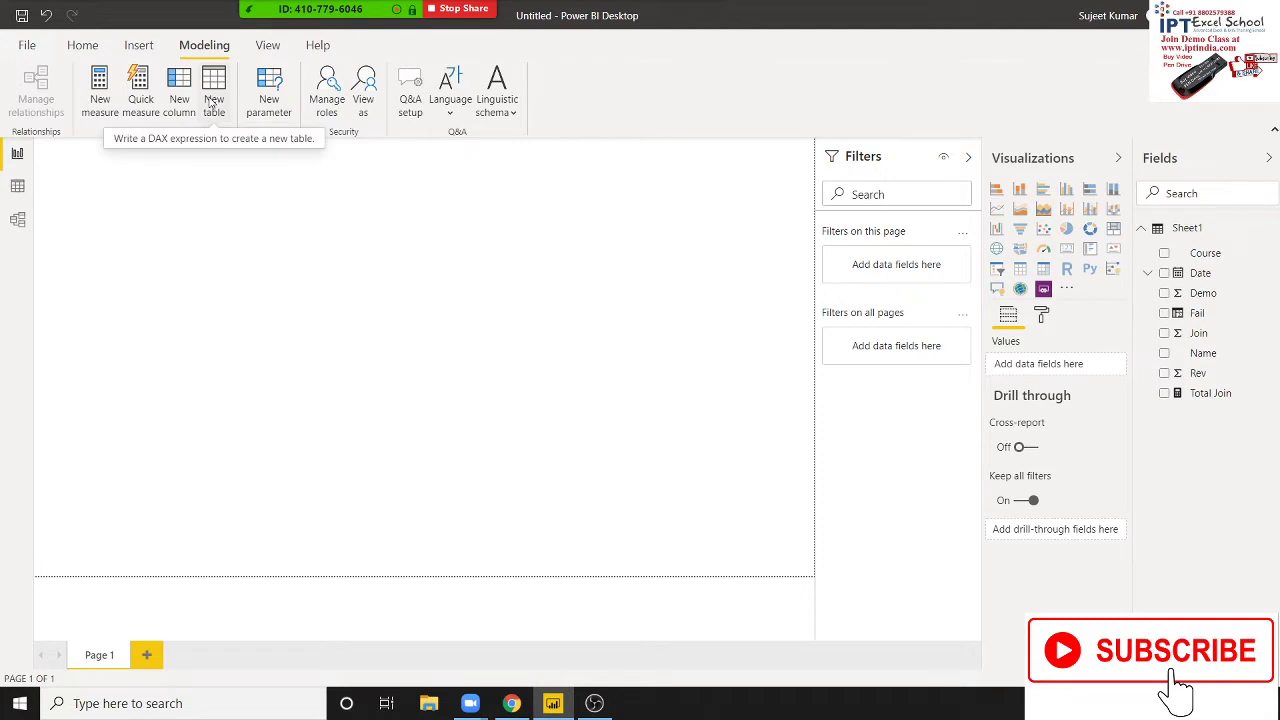
{"action": "left_click", "coordinate": [101, 106]}
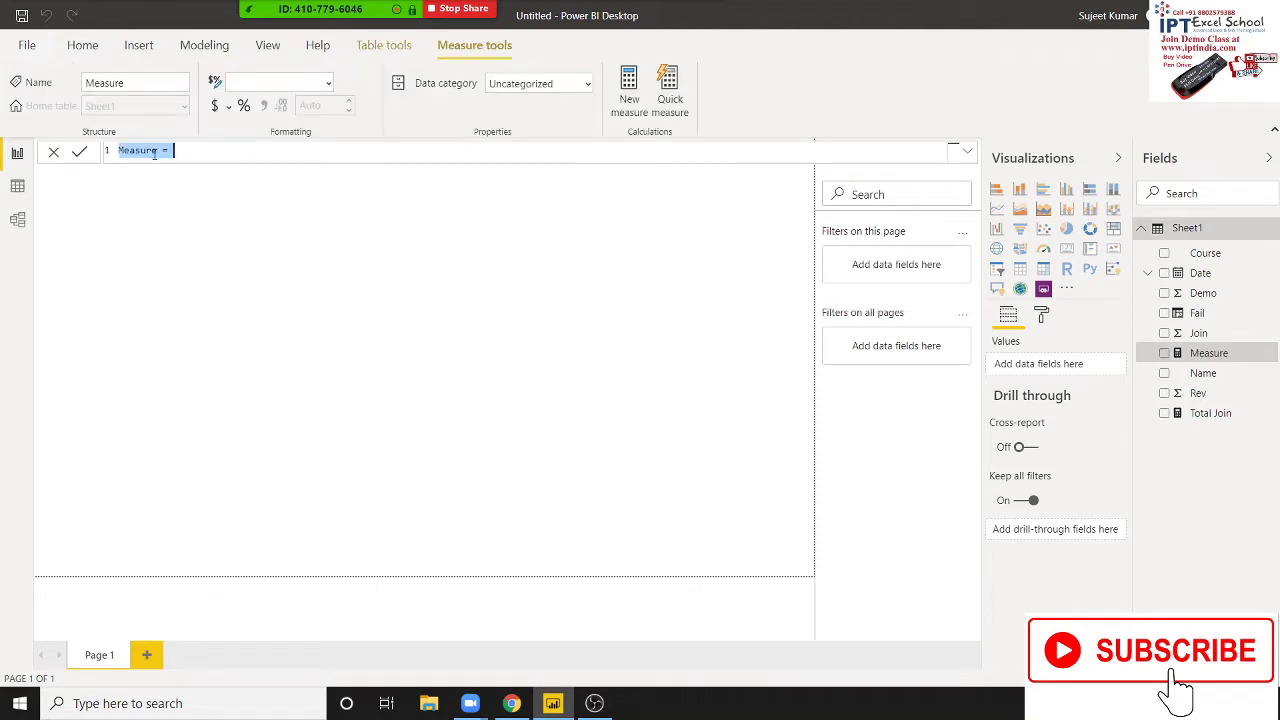
{"action": "left_click", "coordinate": [153, 151]}
{"action": "double_click", "coordinate": [151, 151]}
{"action": "type", "text": "XL"}
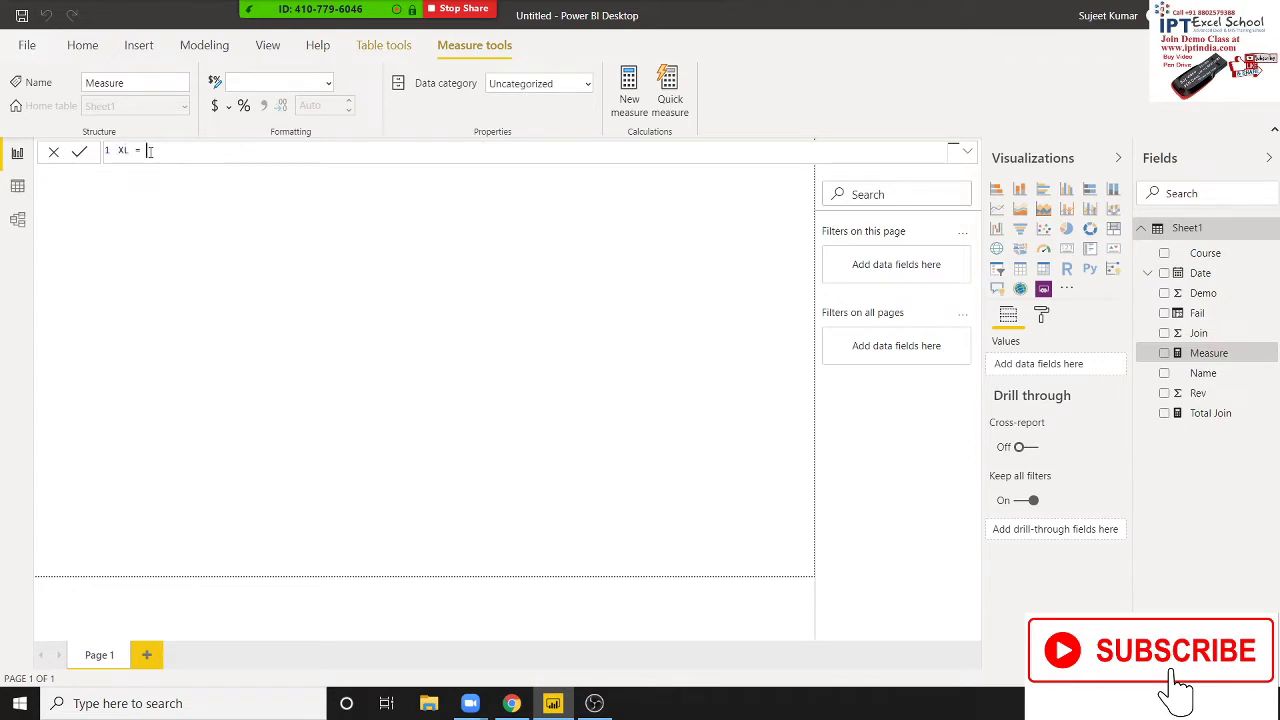
{"action": "type", "text": "fo"}
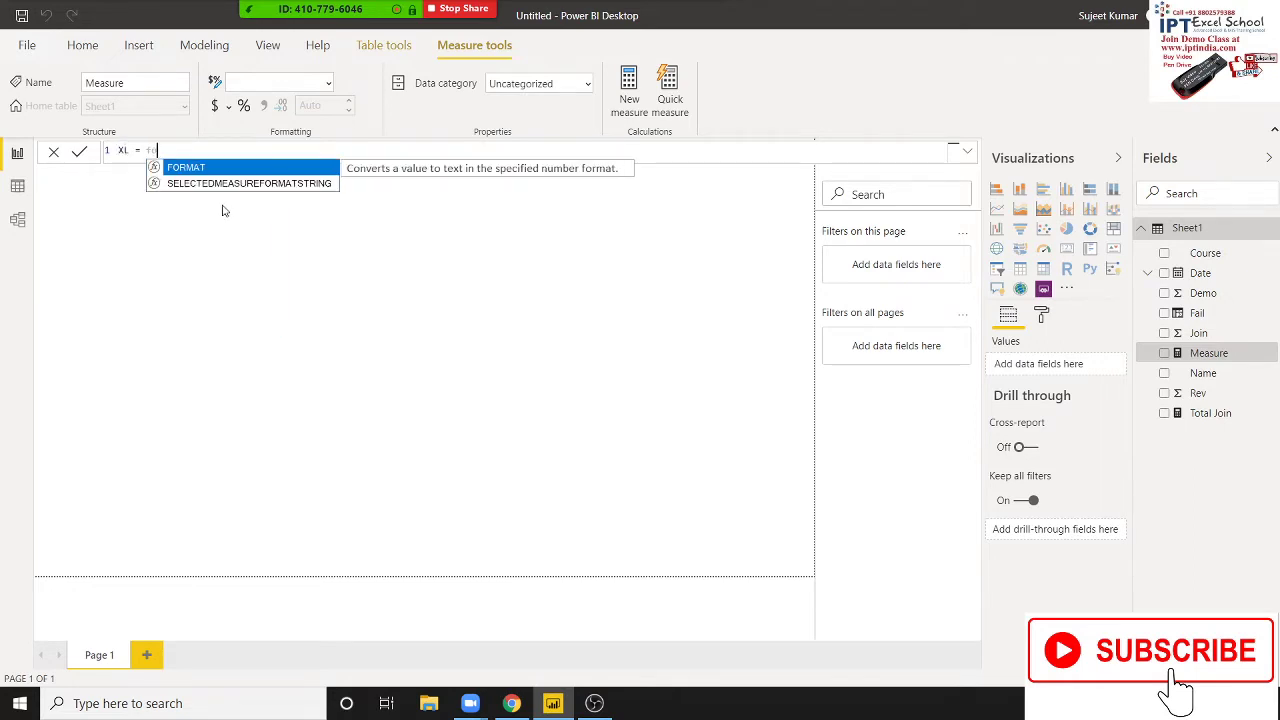
{"action": "key", "text": "BackSpace"}
{"action": "key", "text": "BackSpace"}
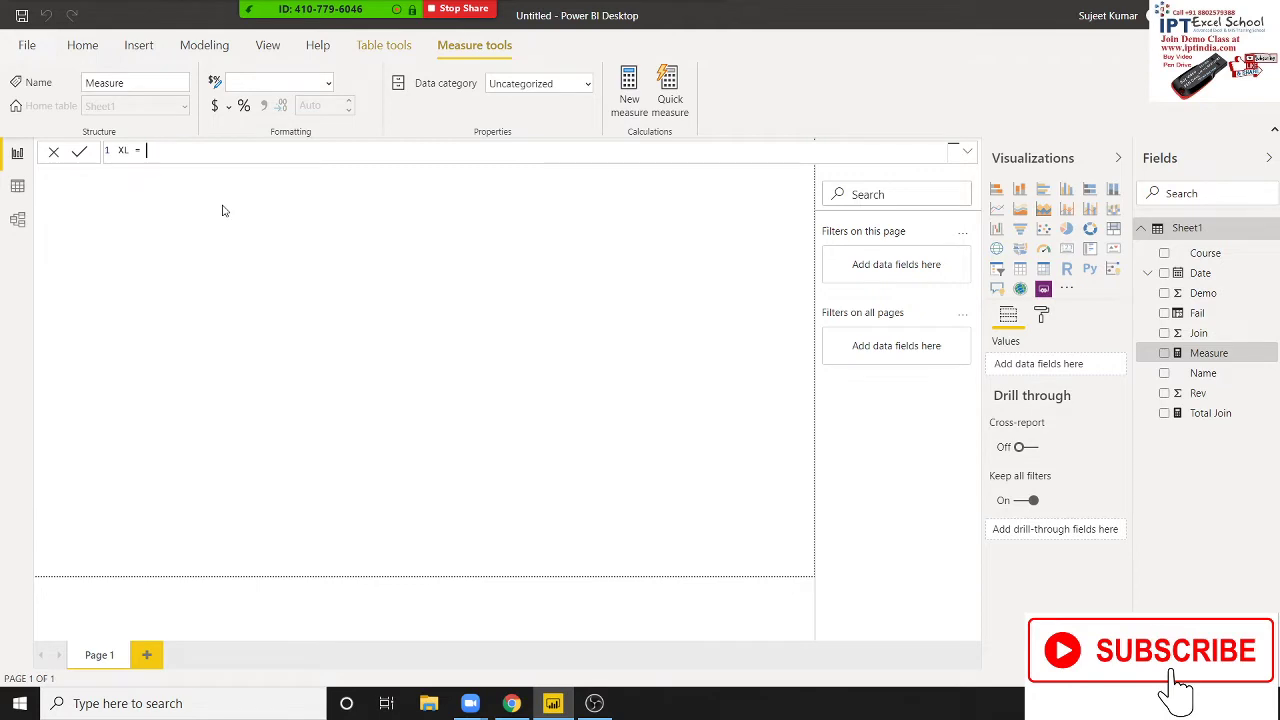
{"action": "type", "text": "sum"}
{"action": "key", "text": "Down"}
{"action": "key", "text": "Down"}
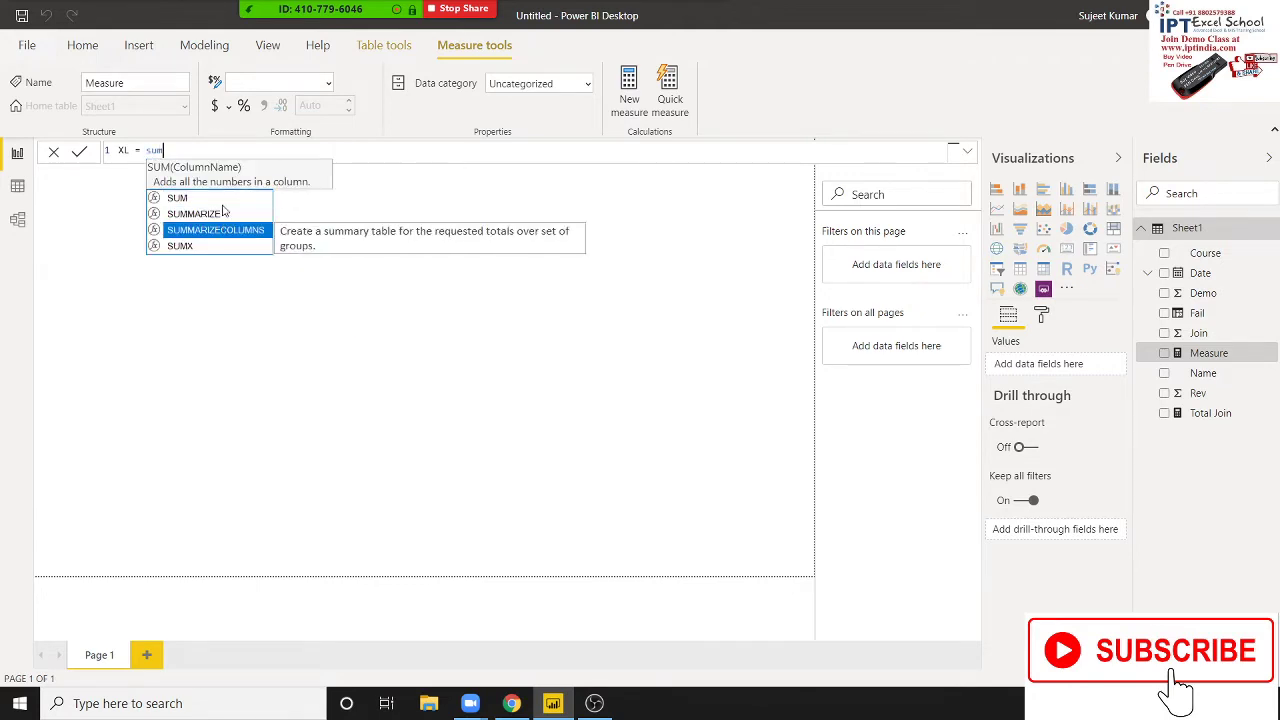
{"action": "key", "text": "Down"}
{"action": "key", "text": "Tab"}
Complete XL as SUMX(FILTER(Sheet1, Sheet1[Course]="Excel"), Sheet1[Join])
{"action": "type", "text": "fi"}
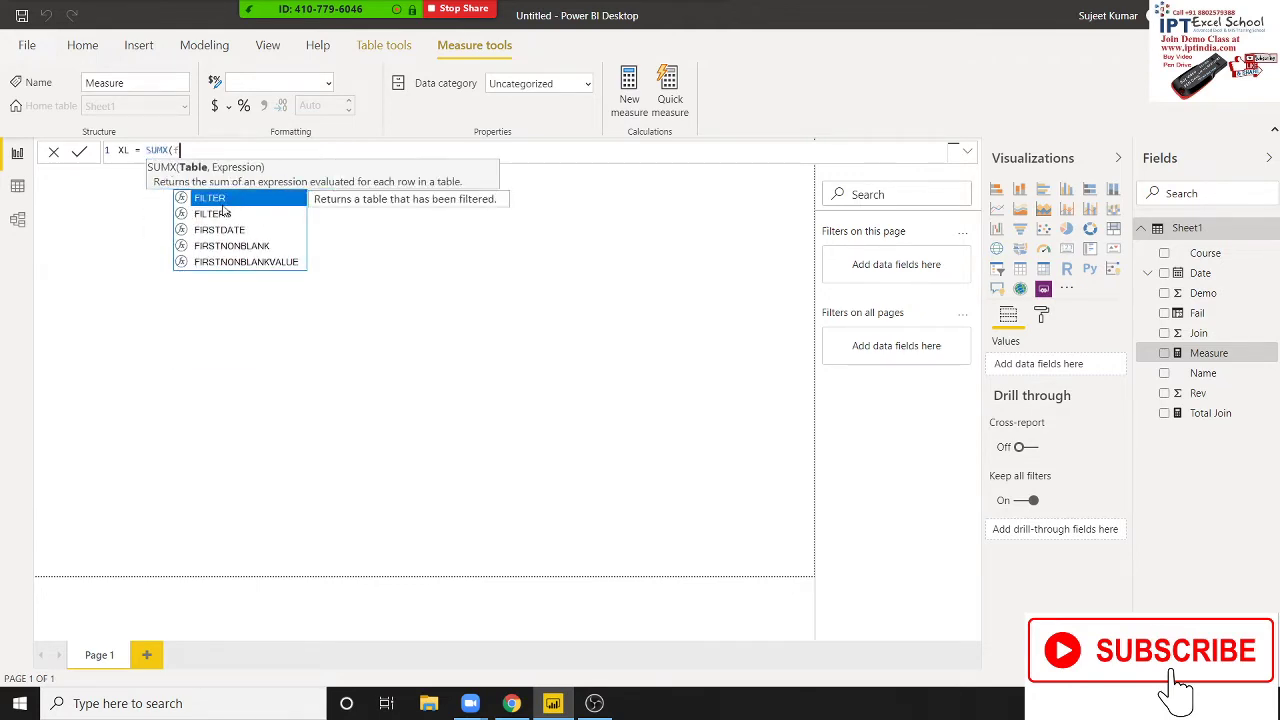
{"action": "key", "text": "Tab"}
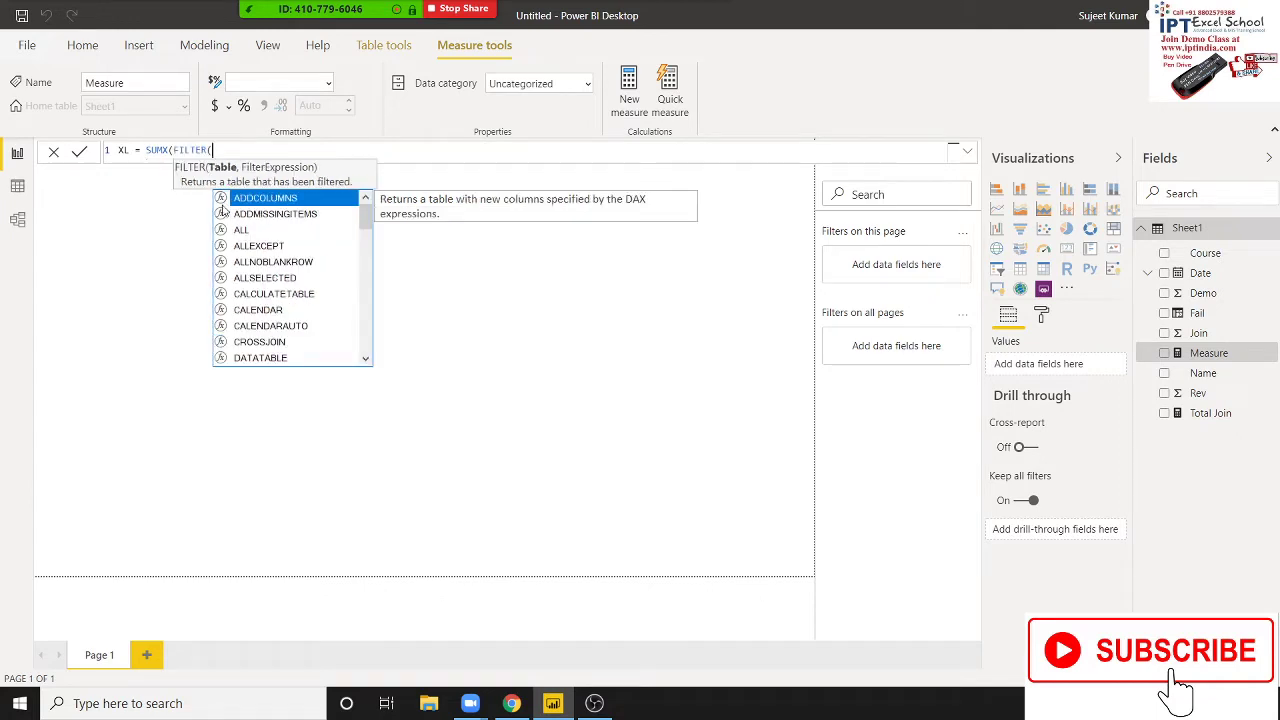
{"action": "type", "text": "sh"}
{"action": "key", "text": "Tab"}
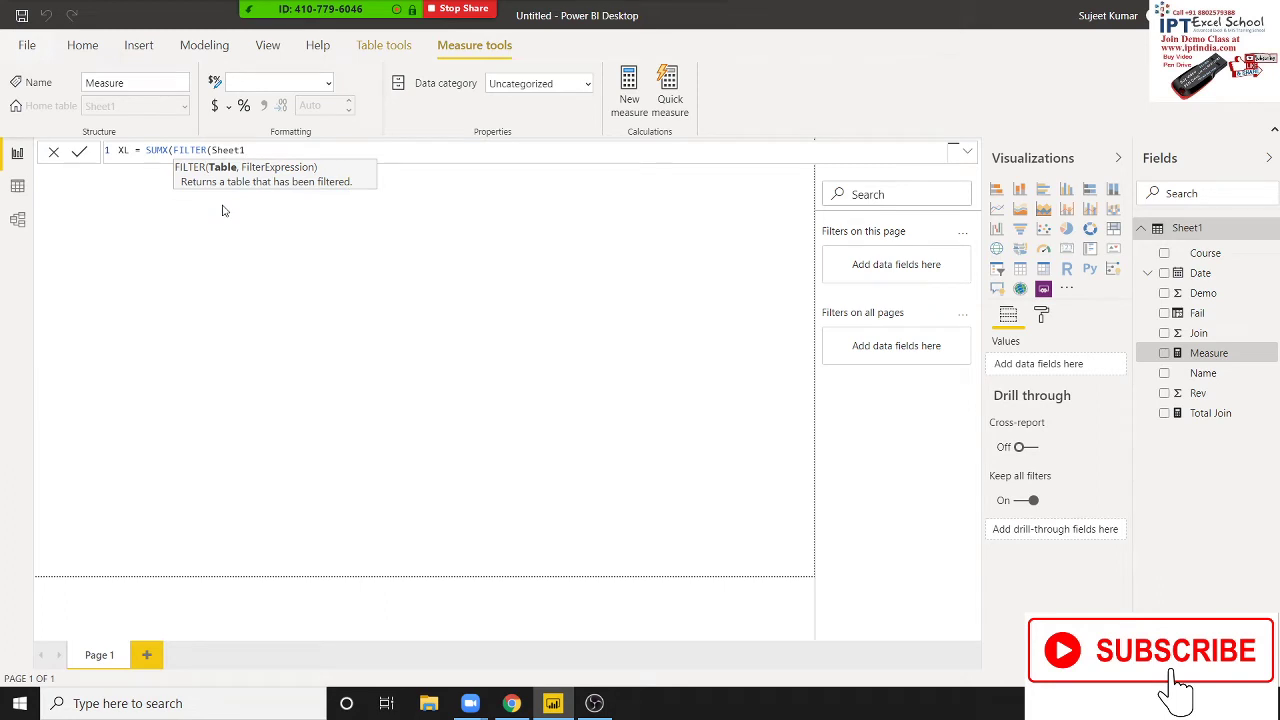
{"action": "type", "text": ","}
{"action": "type", "text": "cou"}
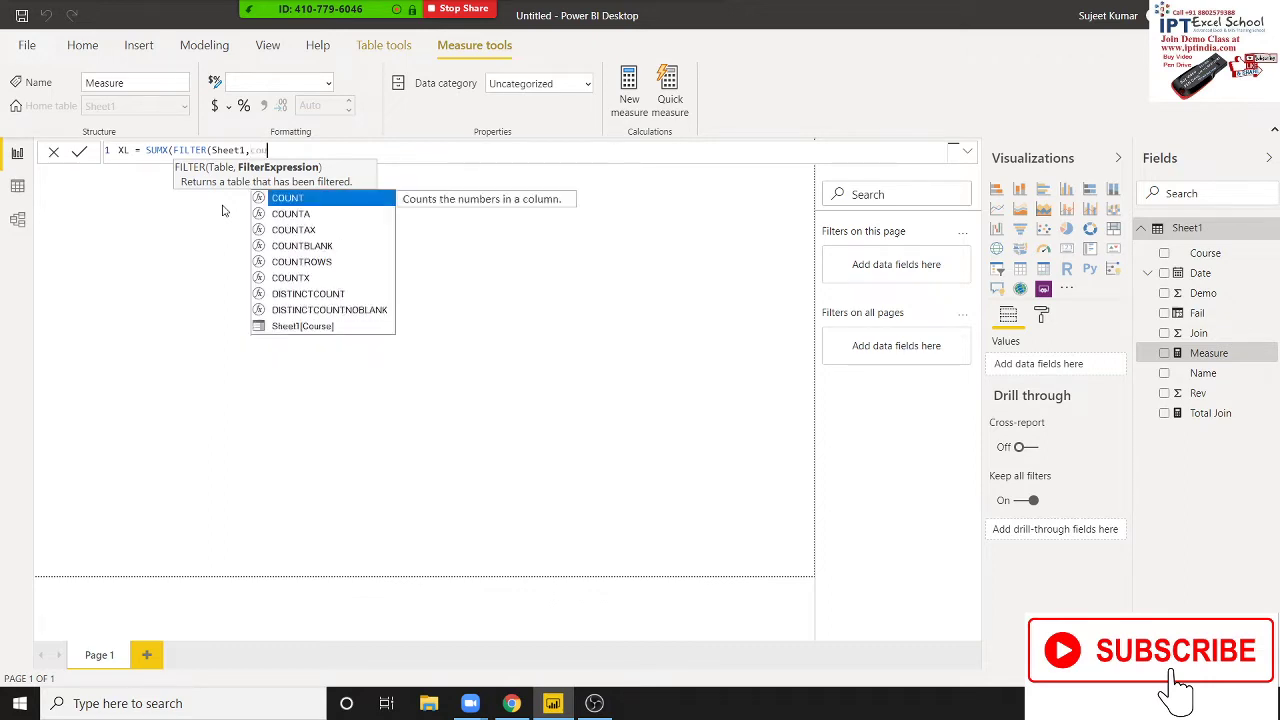
{"action": "key", "text": "Down"}
{"action": "key", "text": "Down"}
{"action": "key", "text": "Down"}
{"action": "key", "text": "Down"}
{"action": "key", "text": "Down"}
{"action": "key", "text": "Down"}
{"action": "key", "text": "Down"}
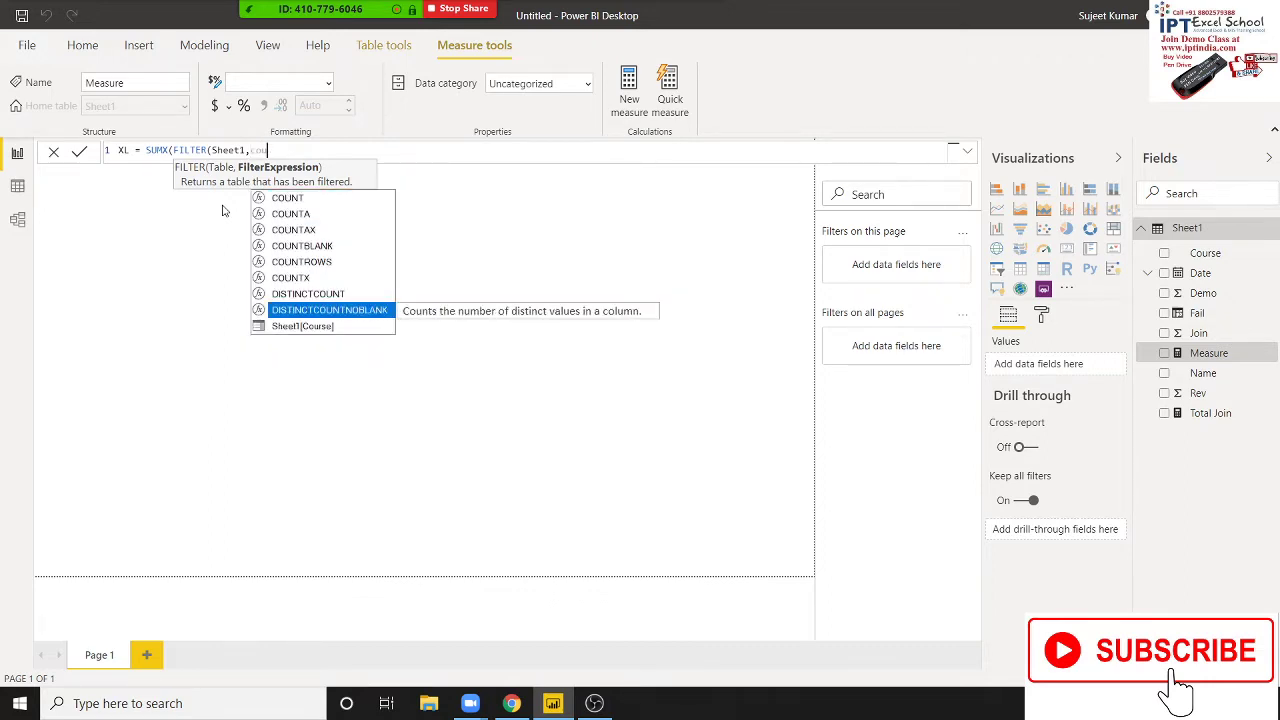
{"action": "key", "text": "Down"}
{"action": "key", "text": "Tab"}
{"action": "type", "text": "="}
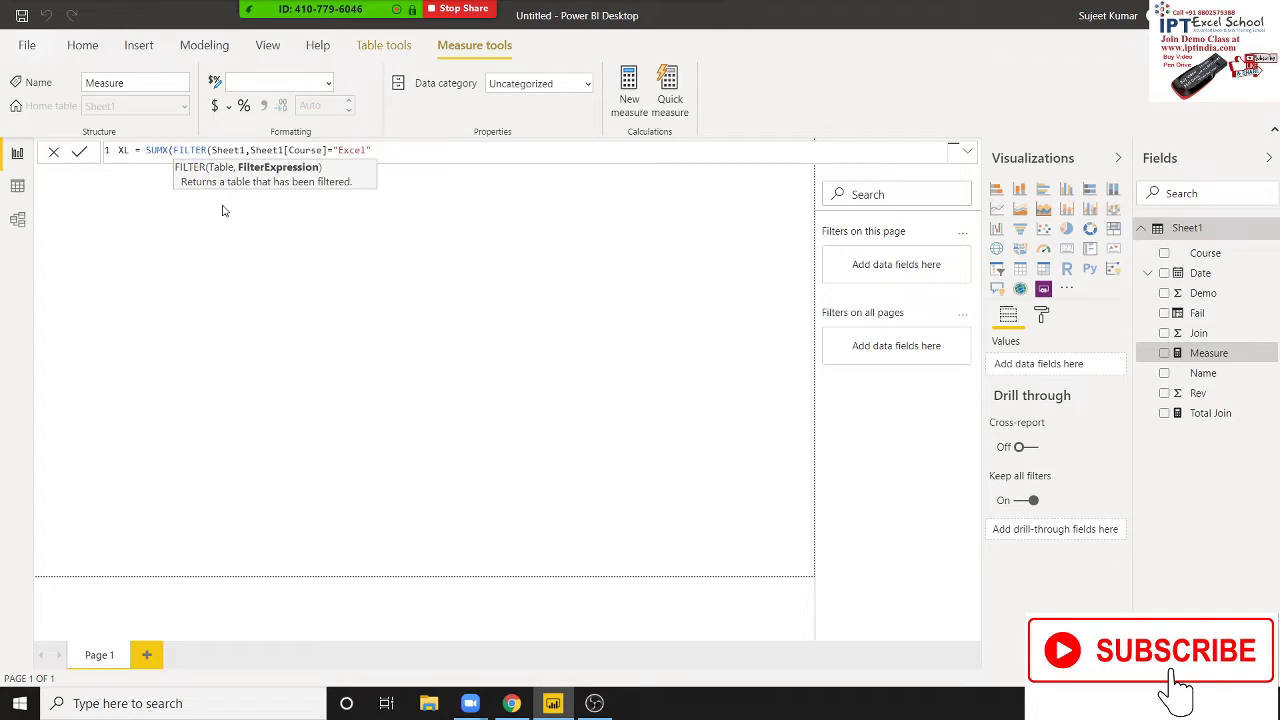
{"action": "type", "text": "),"}
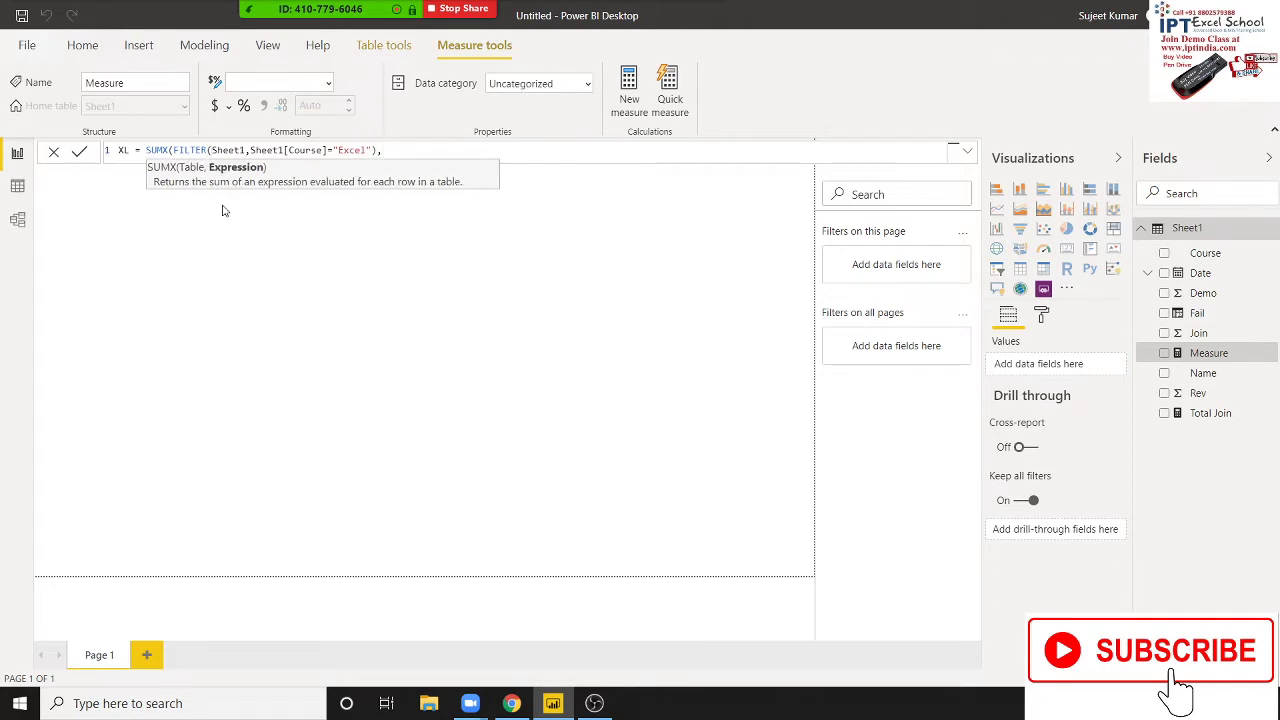
{"action": "type", "text": "joi"}
{"action": "key", "text": "Tab"}
{"action": "type", "text": ")"}
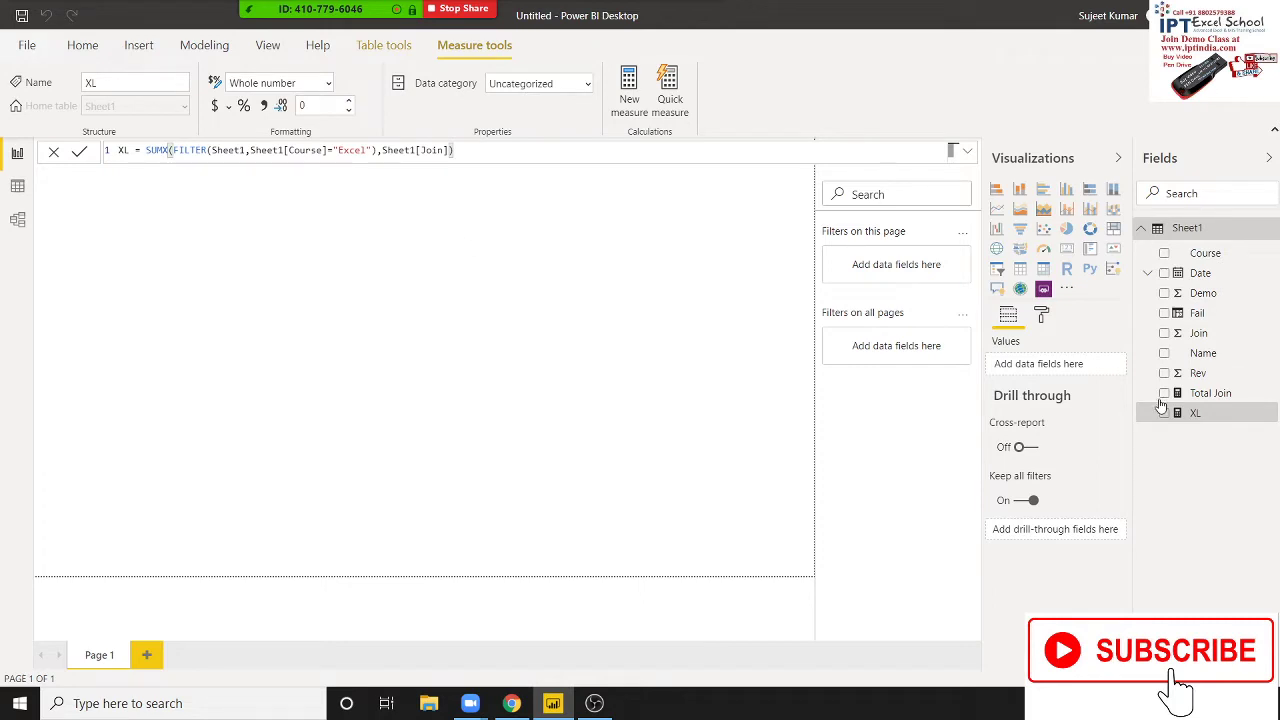
Add a Card visual showing the XL measure (175) and shrink it to a small size
{"action": "left_click", "coordinate": [1065, 250]}
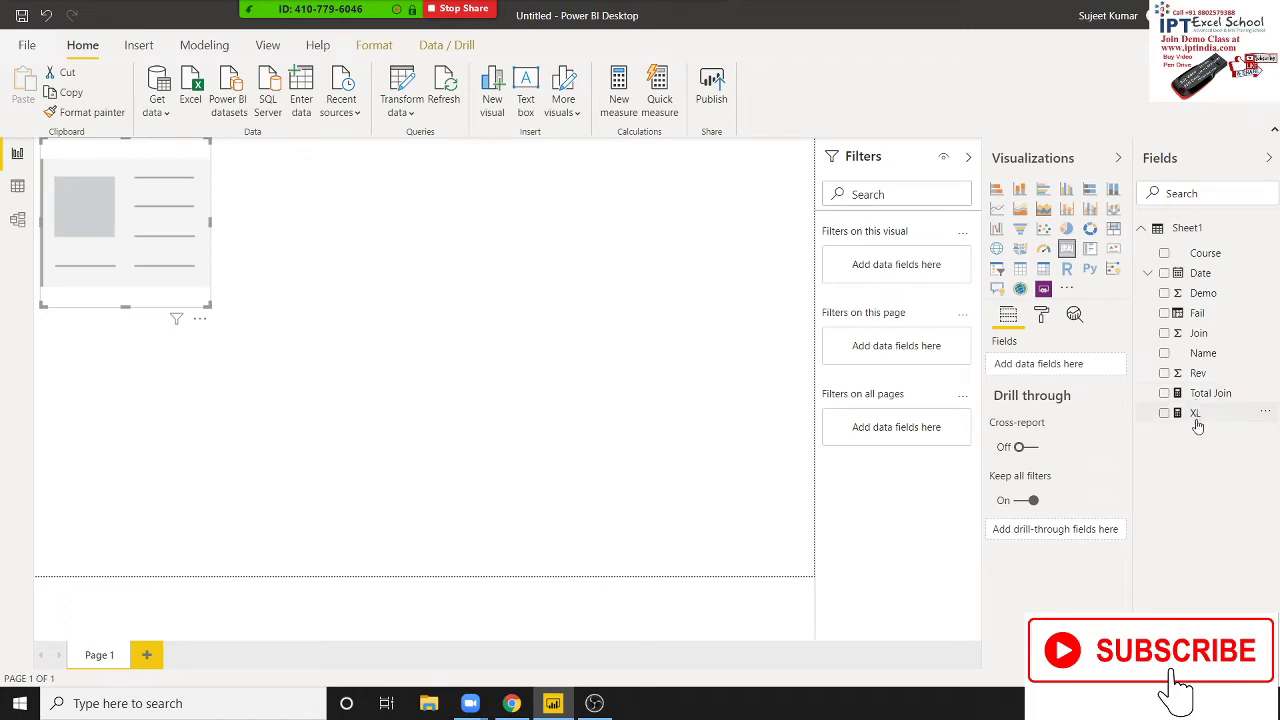
{"action": "mouse_move", "coordinate": [1193, 409]}
{"action": "left_mouse_down"}
{"action": "mouse_move", "coordinate": [143, 243]}
{"action": "mouse_move", "coordinate": [202, 212]}
{"action": "mouse_move", "coordinate": [274, 265]}
{"action": "left_mouse_up"}
{"action": "left_click_drag", "start_coordinate": [309, 222], "coordinate": [228, 222]}
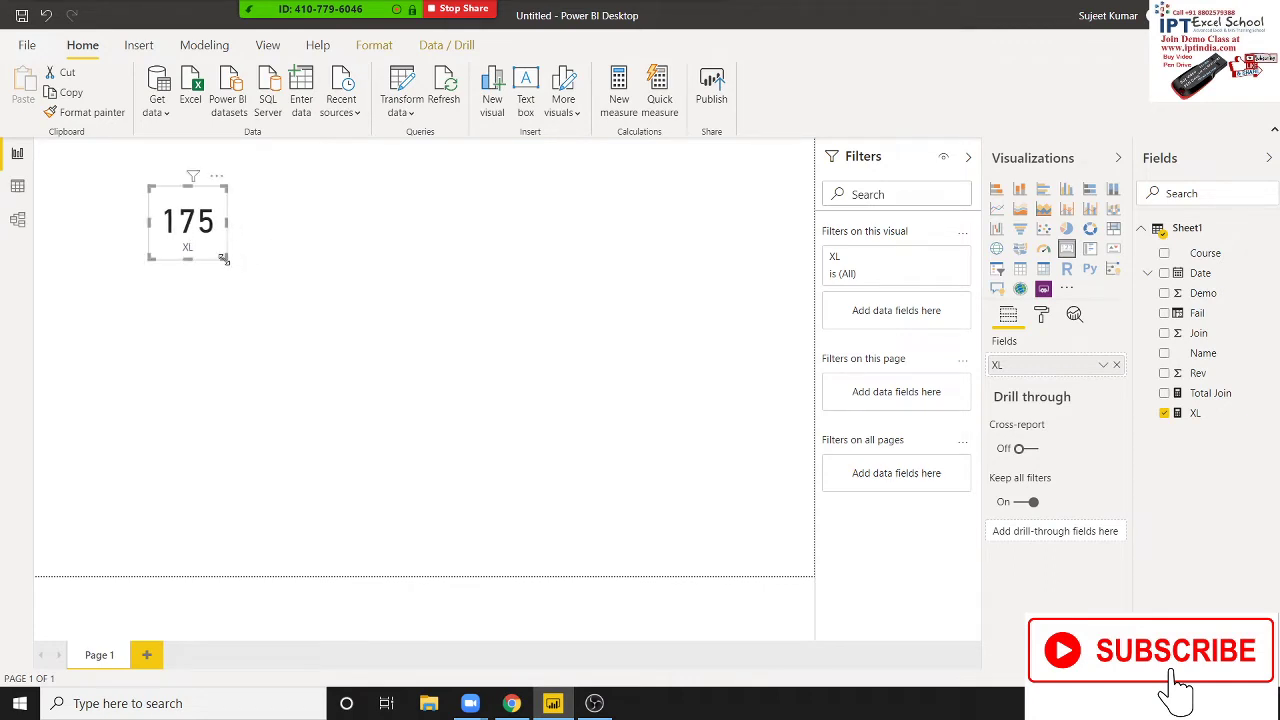
{"action": "left_click_drag", "start_coordinate": [222, 256], "coordinate": [221, 253]}
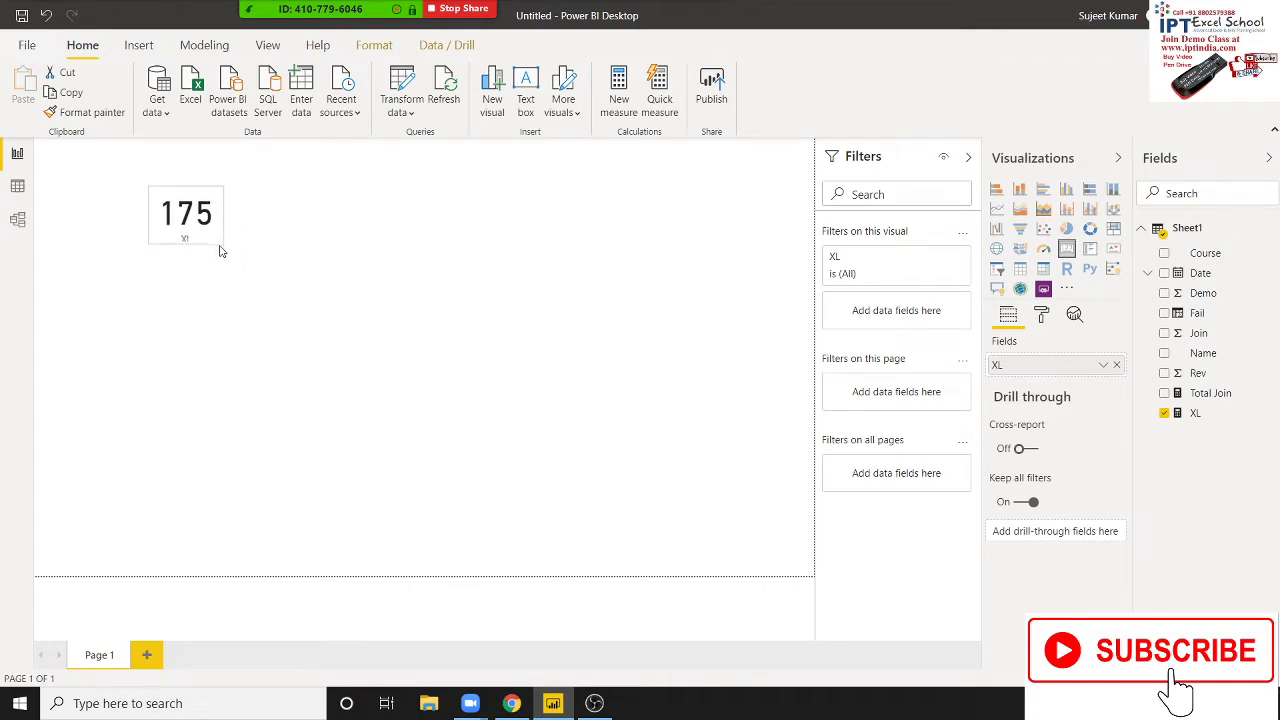
{"action": "left_click", "coordinate": [123, 228]}
Search Google for 'Excel Logo' in a new Chrome tab, then return to Power BI Desktop
{"action": "left_click", "coordinate": [511, 703]}
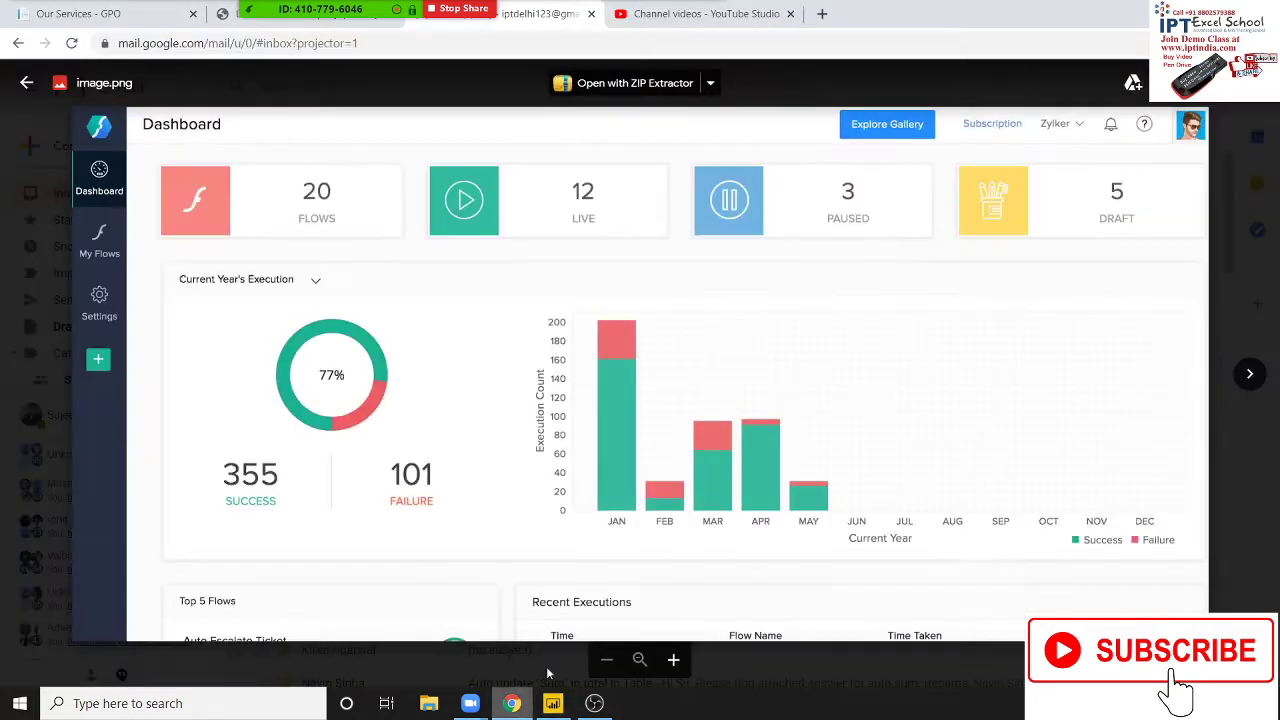
{"action": "left_click", "coordinate": [822, 13]}
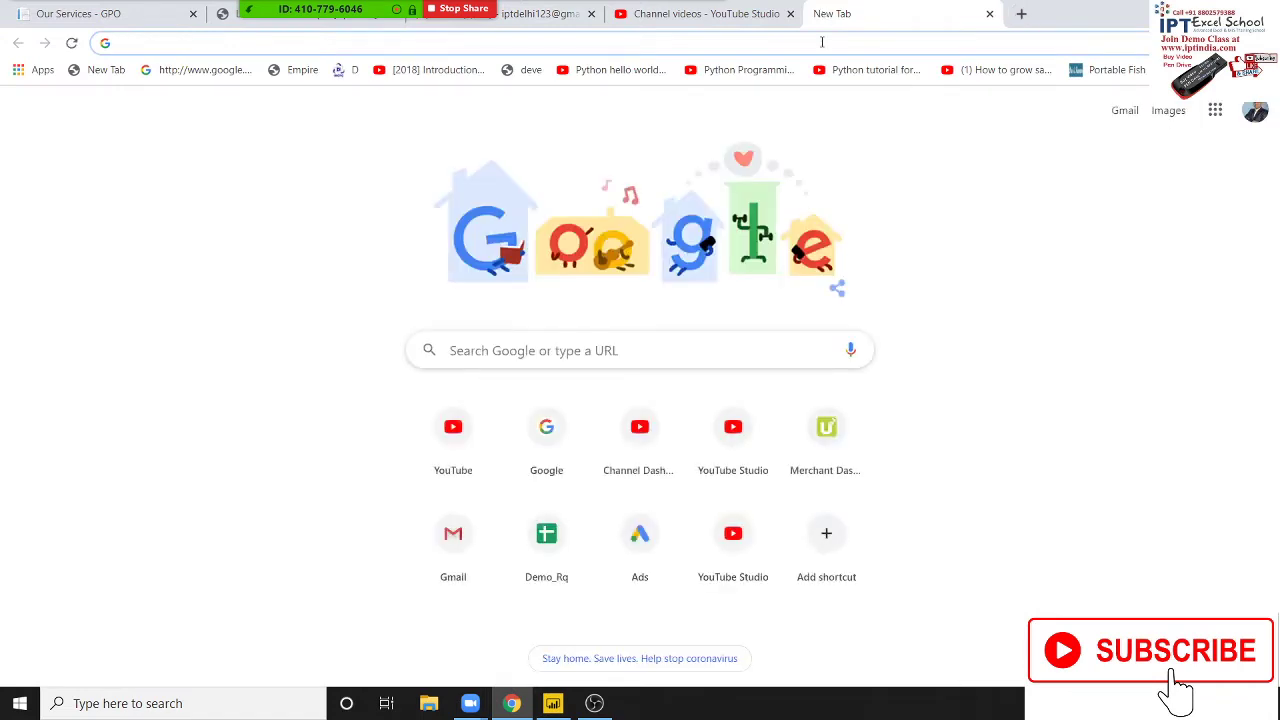
{"action": "type", "text": "goo"}
{"action": "key", "text": "Return"}
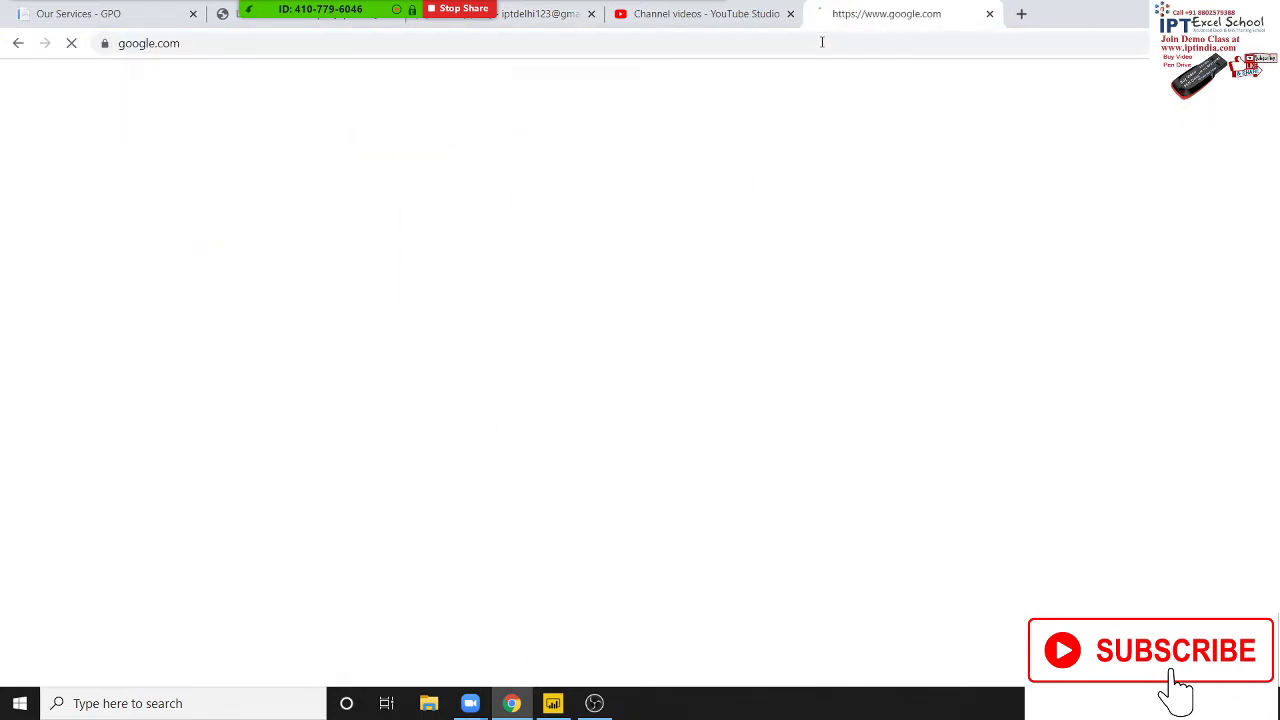
{"action": "type", "text": "E"}
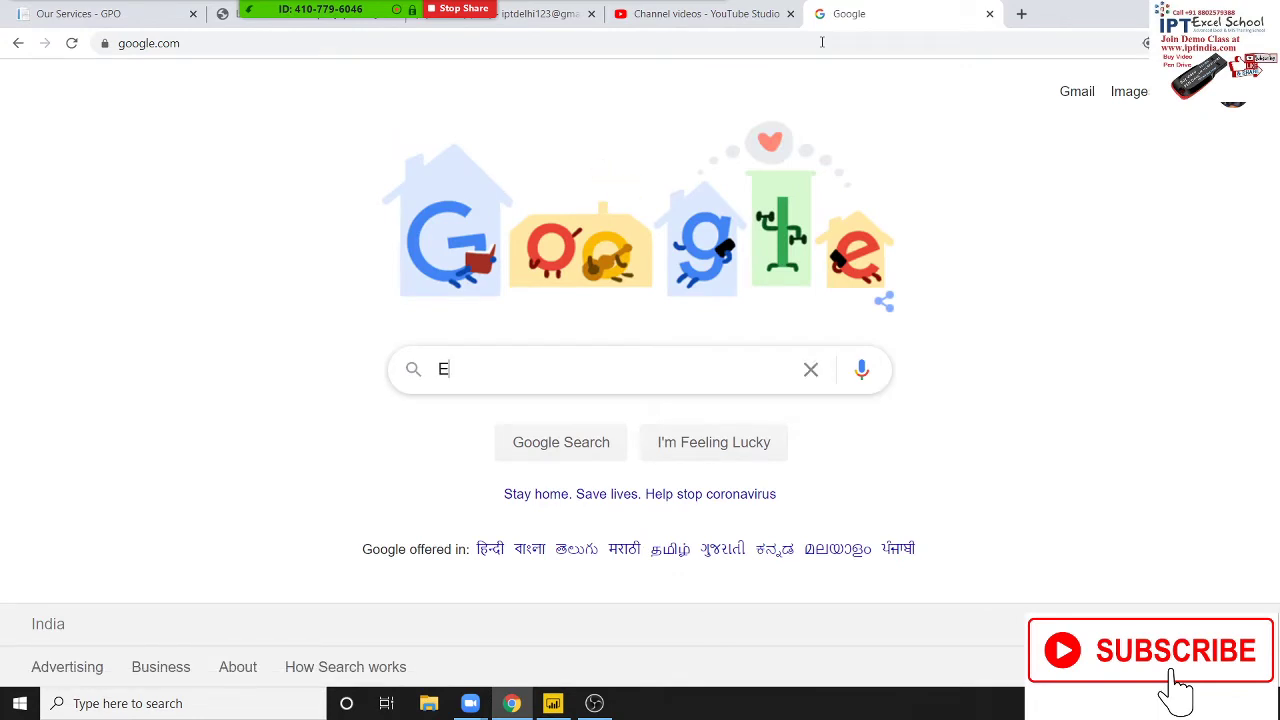
{"action": "type", "text": "xcel Lo"}
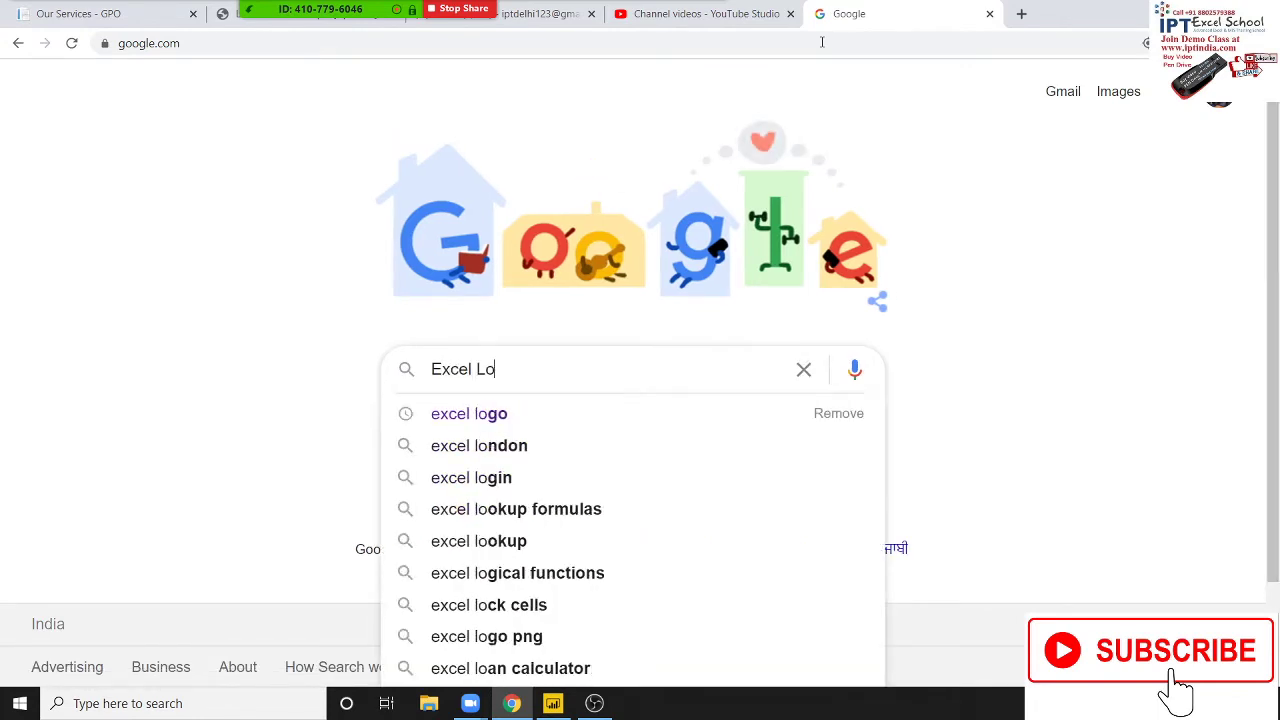
{"action": "type", "text": "go"}
{"action": "key", "text": "Return"}
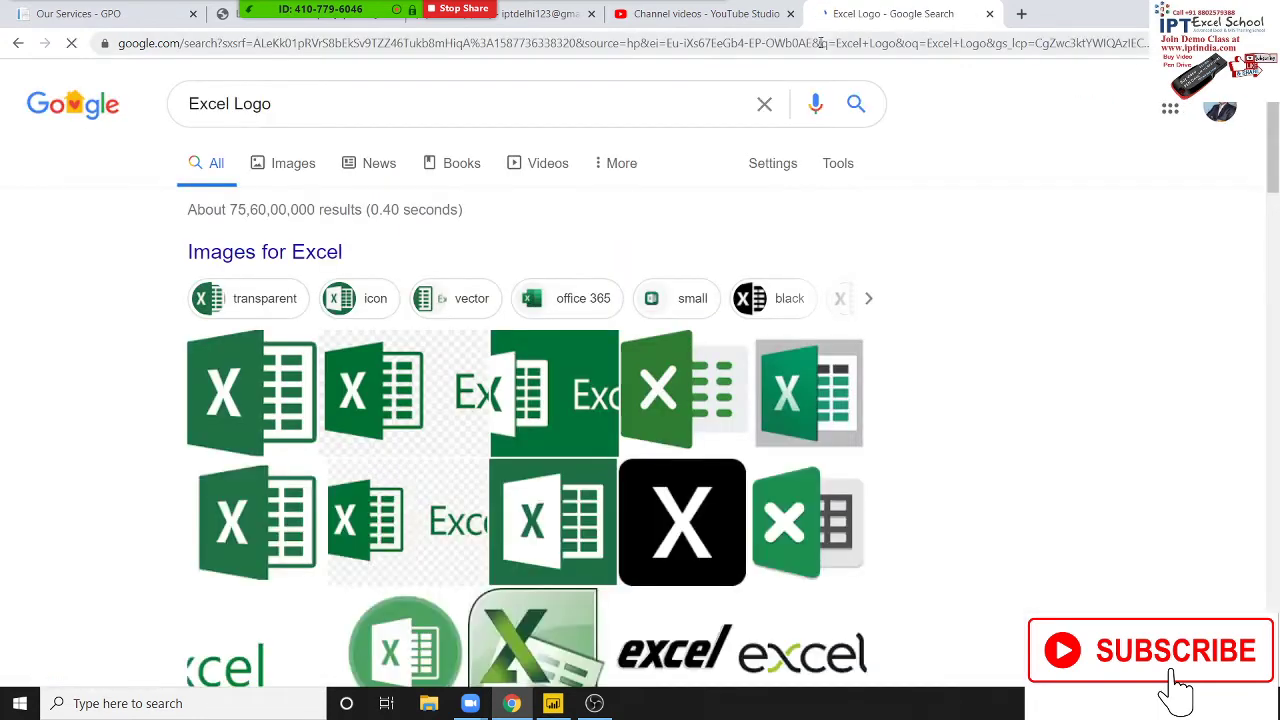
{"action": "left_click", "coordinate": [552, 704]}
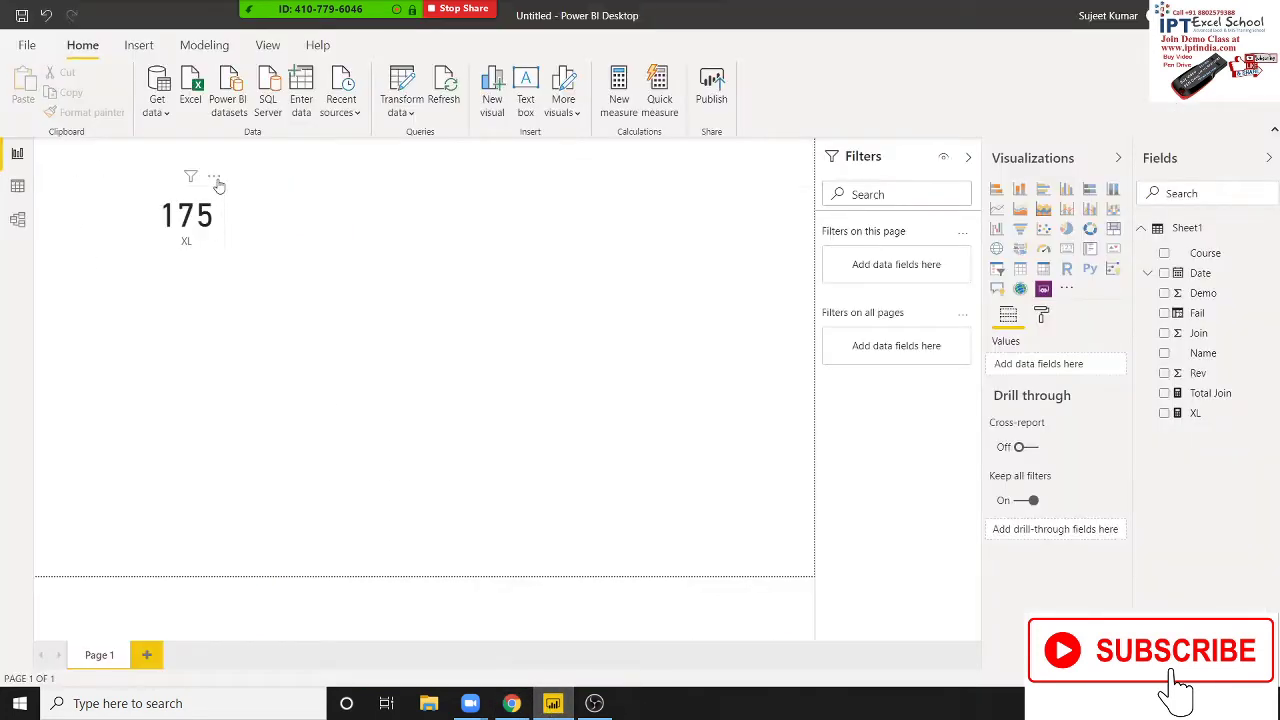
Insert the XL image from the Pictures folder onto the report page
{"action": "left_click", "coordinate": [138, 45]}
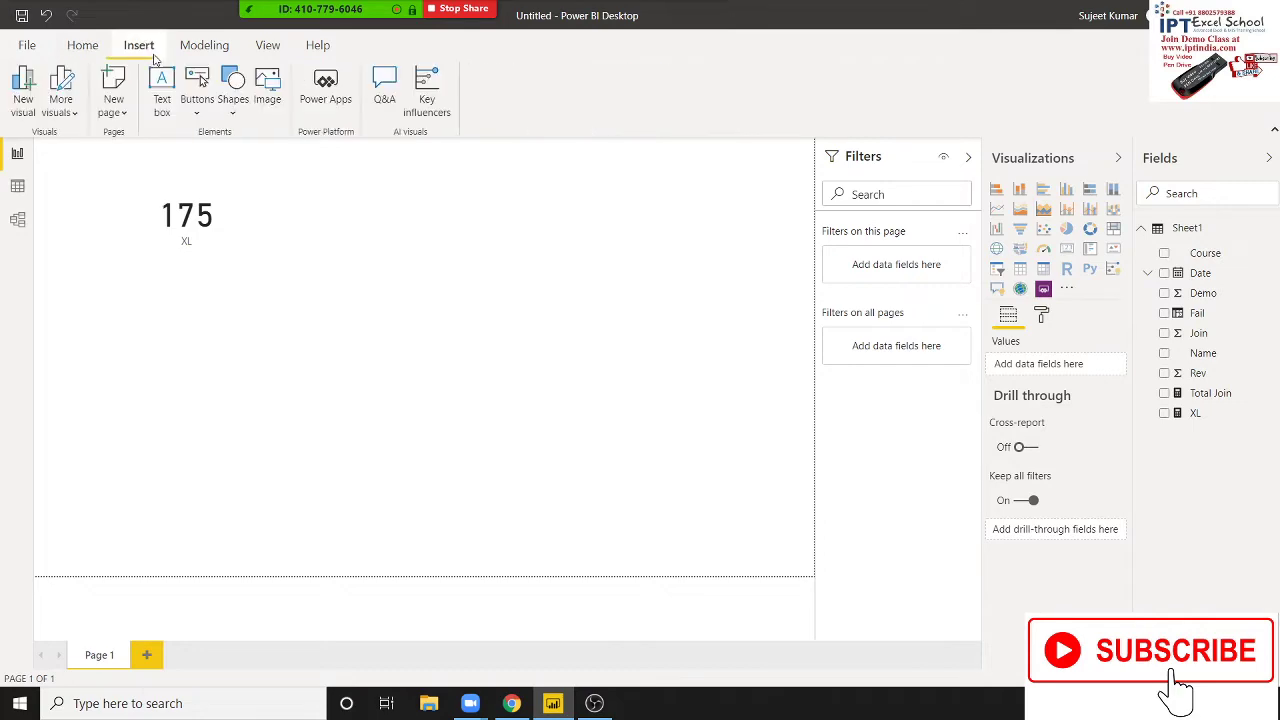
{"action": "left_click", "coordinate": [272, 100]}
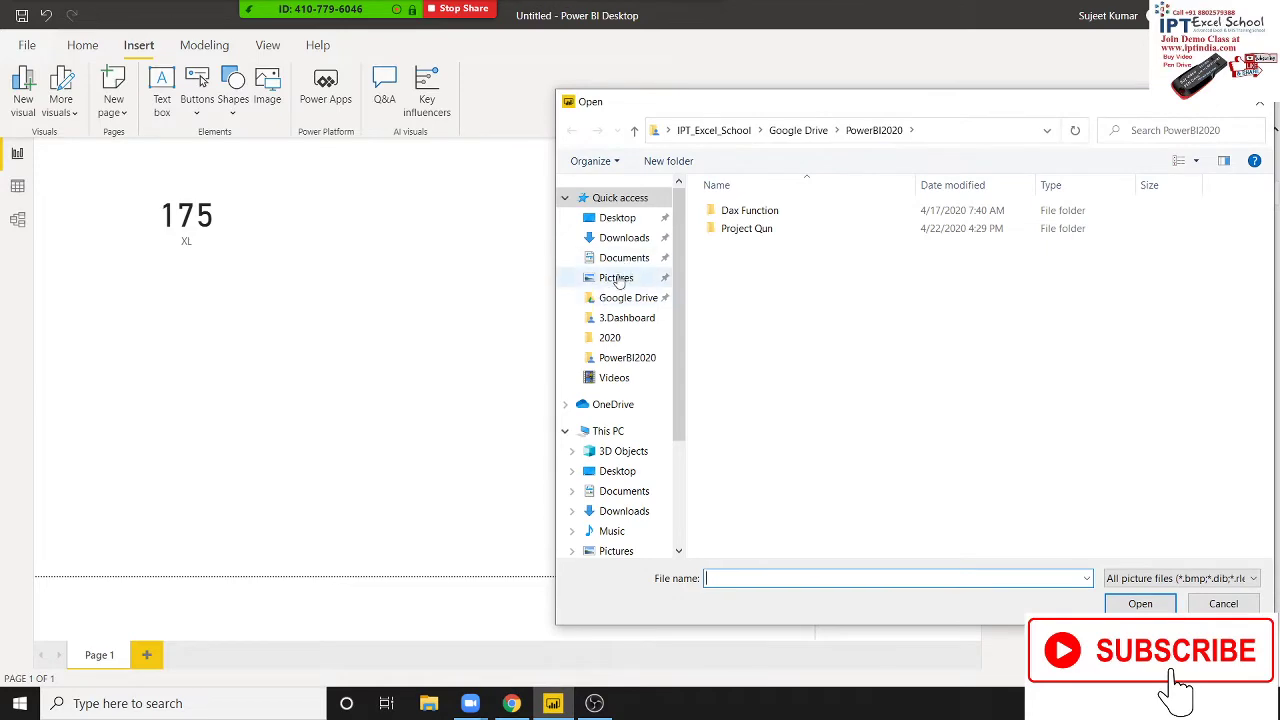
{"action": "left_click", "coordinate": [618, 280]}
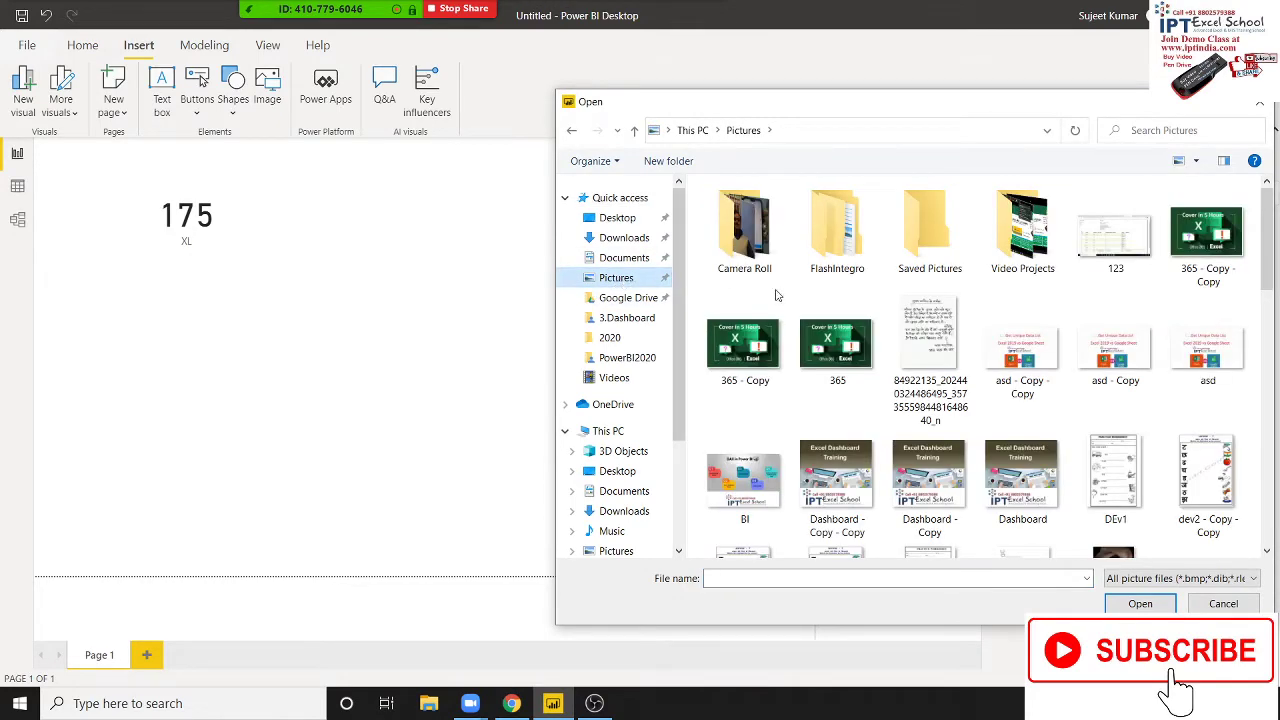
{"action": "left_click_drag", "start_coordinate": [1266, 258], "coordinate": [1270, 535]}
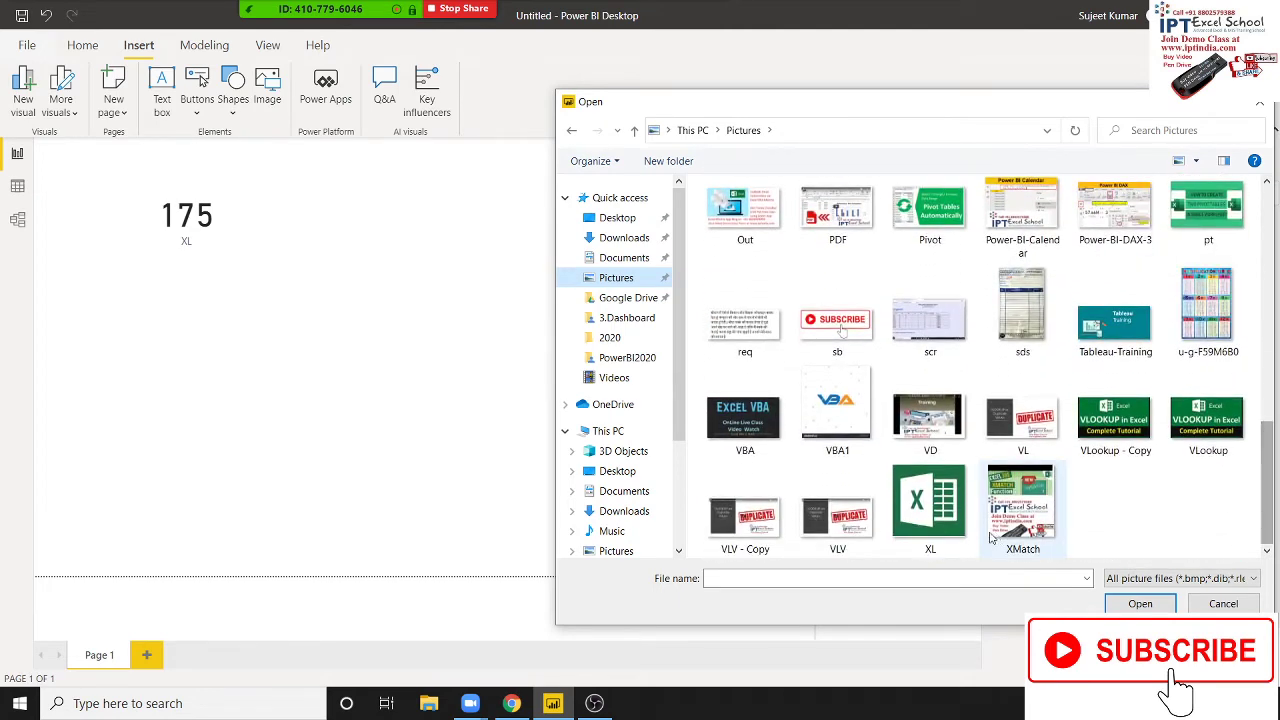
{"action": "double_click", "coordinate": [930, 505]}
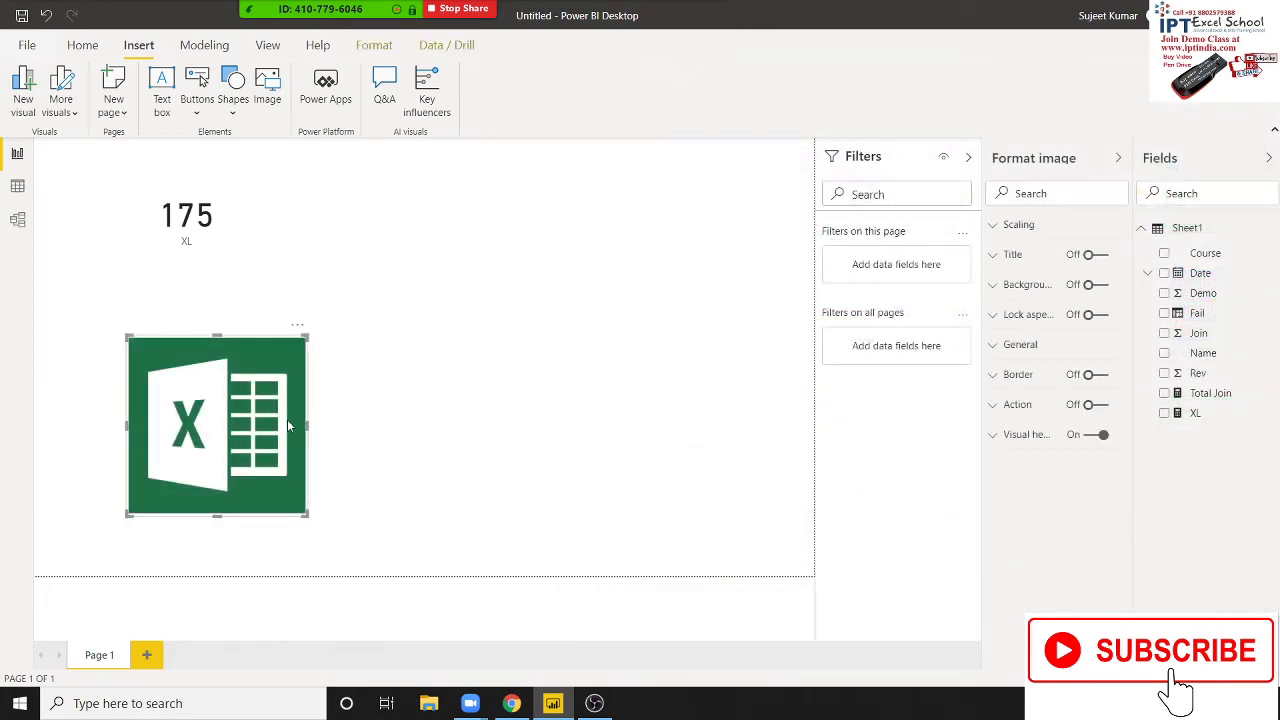
Shrink the Excel logo to icon size and place it just left of the 175 card
{"action": "left_click_drag", "start_coordinate": [288, 427], "coordinate": [496, 395]}
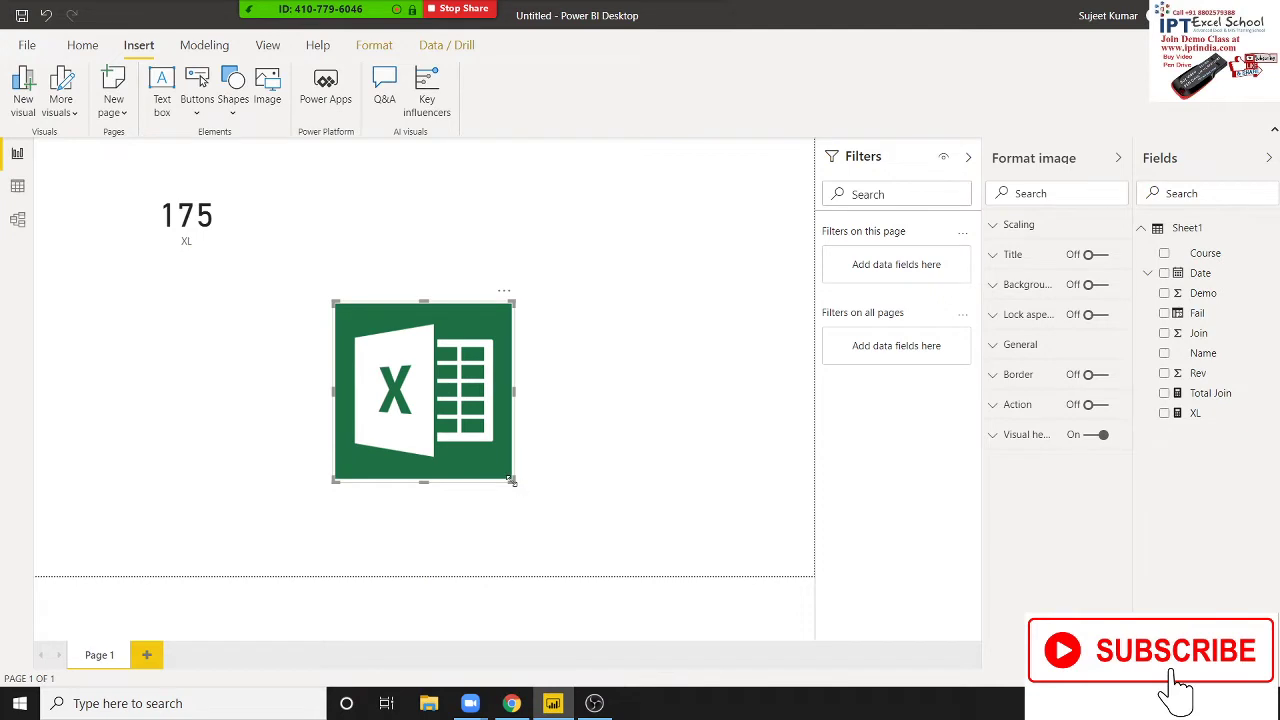
{"action": "mouse_move", "coordinate": [512, 481]}
{"action": "left_mouse_down"}
{"action": "mouse_move", "coordinate": [397, 346]}
{"action": "mouse_move", "coordinate": [120, 245]}
{"action": "mouse_move", "coordinate": [131, 238]}
{"action": "left_mouse_up"}
{"action": "left_click", "coordinate": [195, 228]}
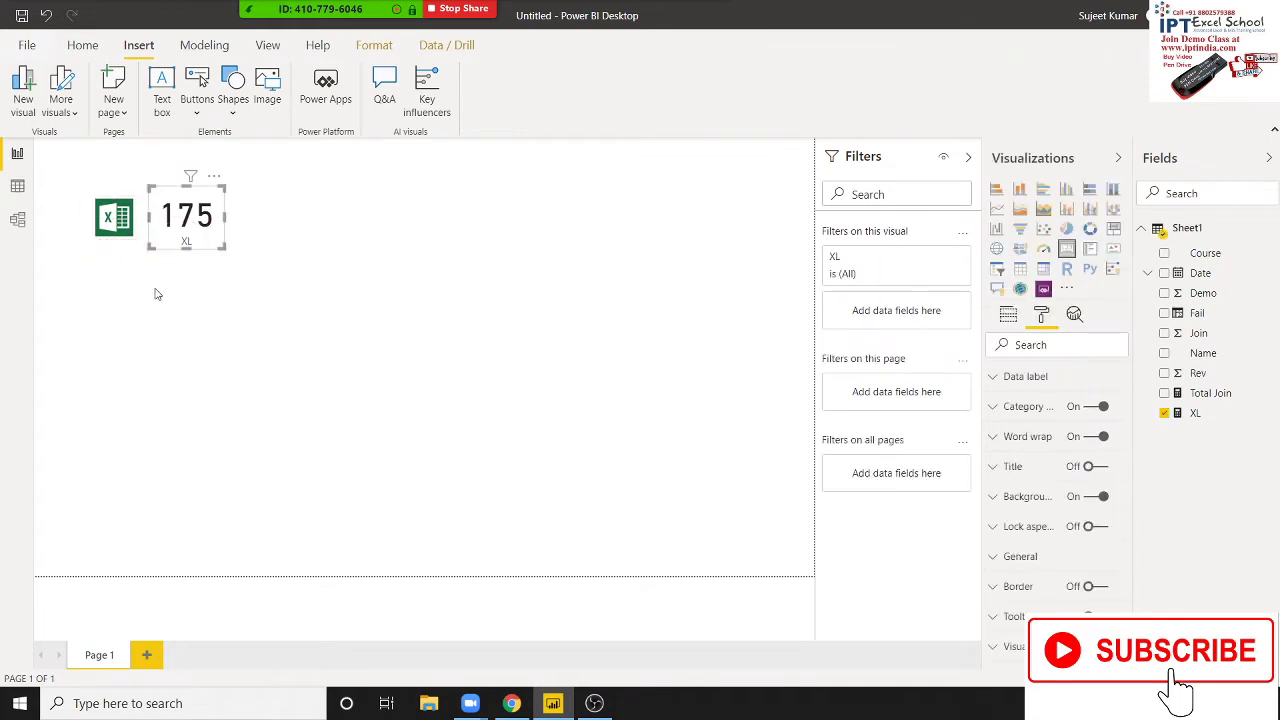
{"action": "left_click_drag", "start_coordinate": [128, 226], "coordinate": [149, 250]}
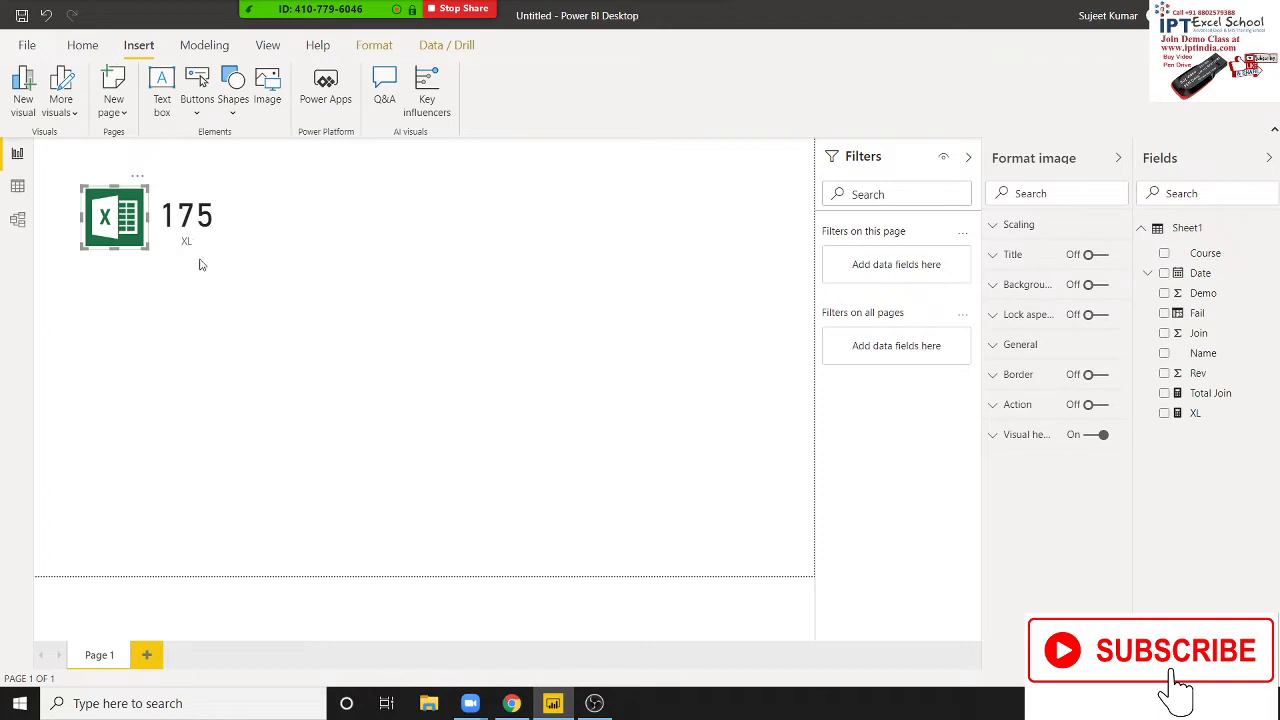
Group the Excel logo with the 175 card and move the group to the top-left corner
{"action": "left_click", "coordinate": [188, 242]}
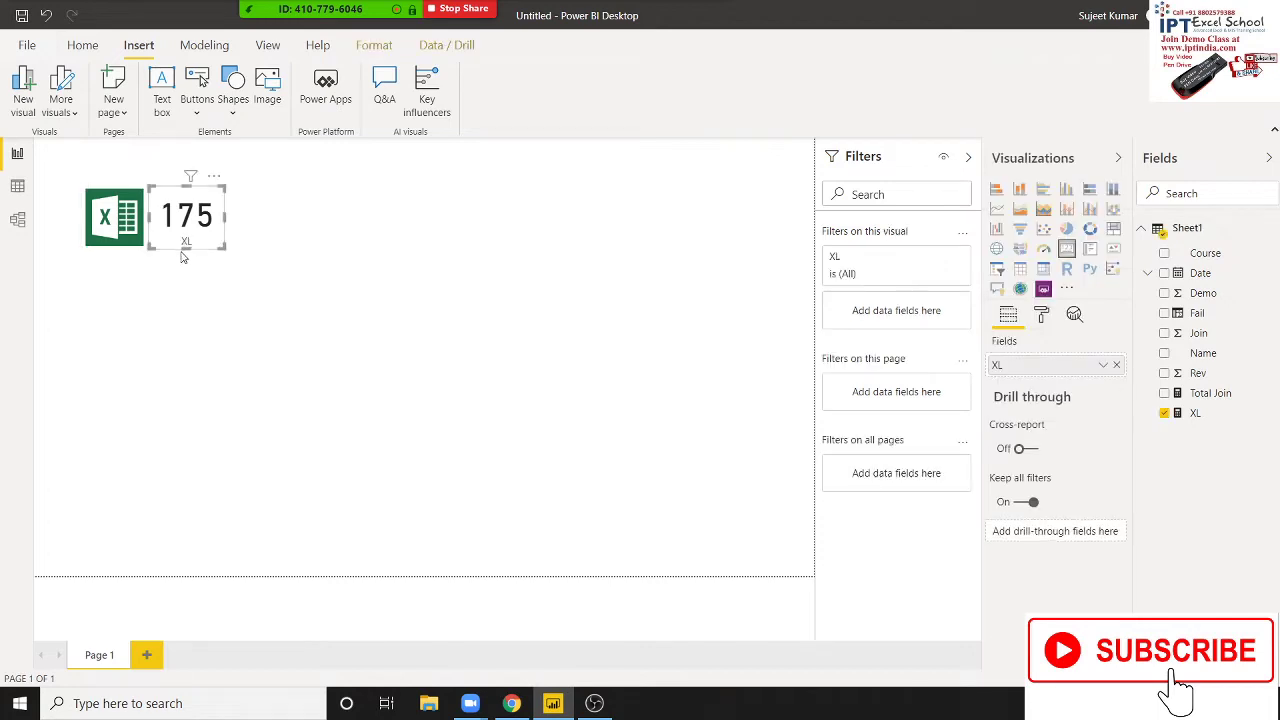
{"action": "mouse_move", "coordinate": [115, 217]}
{"action": "left_click", "coordinate": [134, 230]}
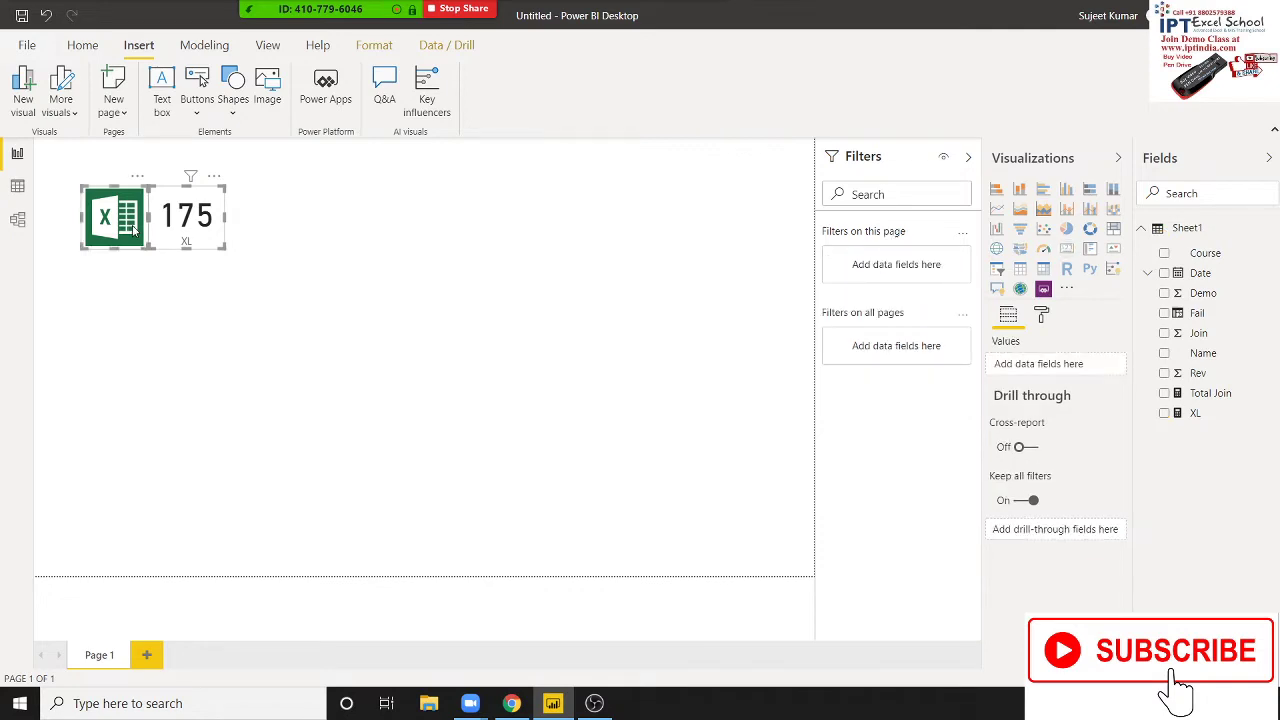
{"action": "right_click", "coordinate": [194, 229]}
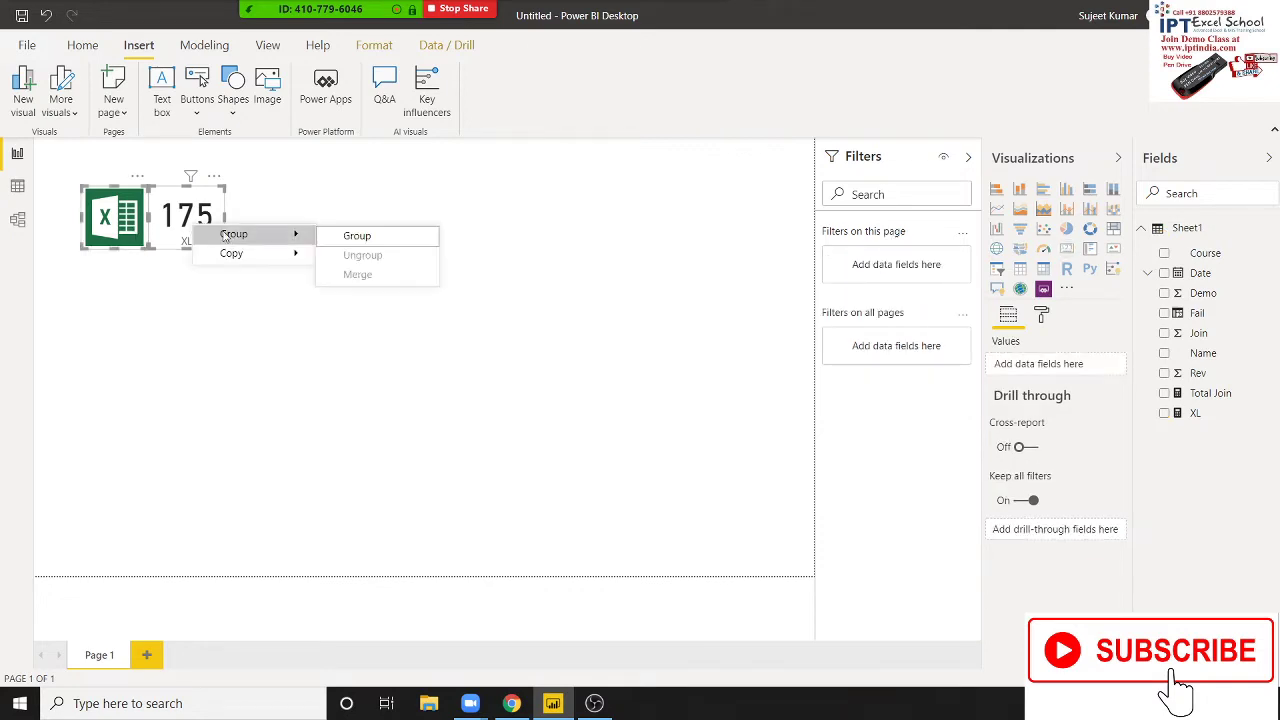
{"action": "left_click", "coordinate": [356, 236]}
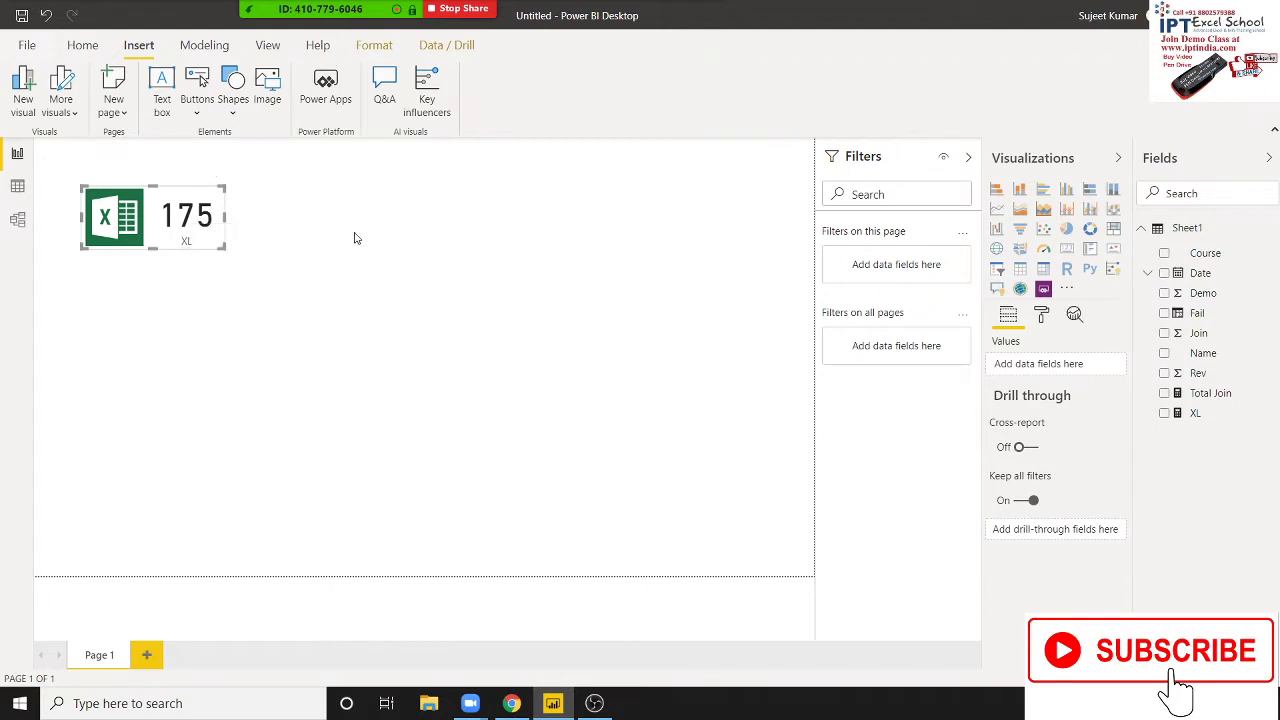
{"action": "left_click", "coordinate": [309, 279]}
{"action": "mouse_move", "coordinate": [202, 246]}
{"action": "left_mouse_down"}
{"action": "mouse_move", "coordinate": [172, 246]}
{"action": "mouse_move", "coordinate": [172, 231]}
{"action": "left_mouse_up"}
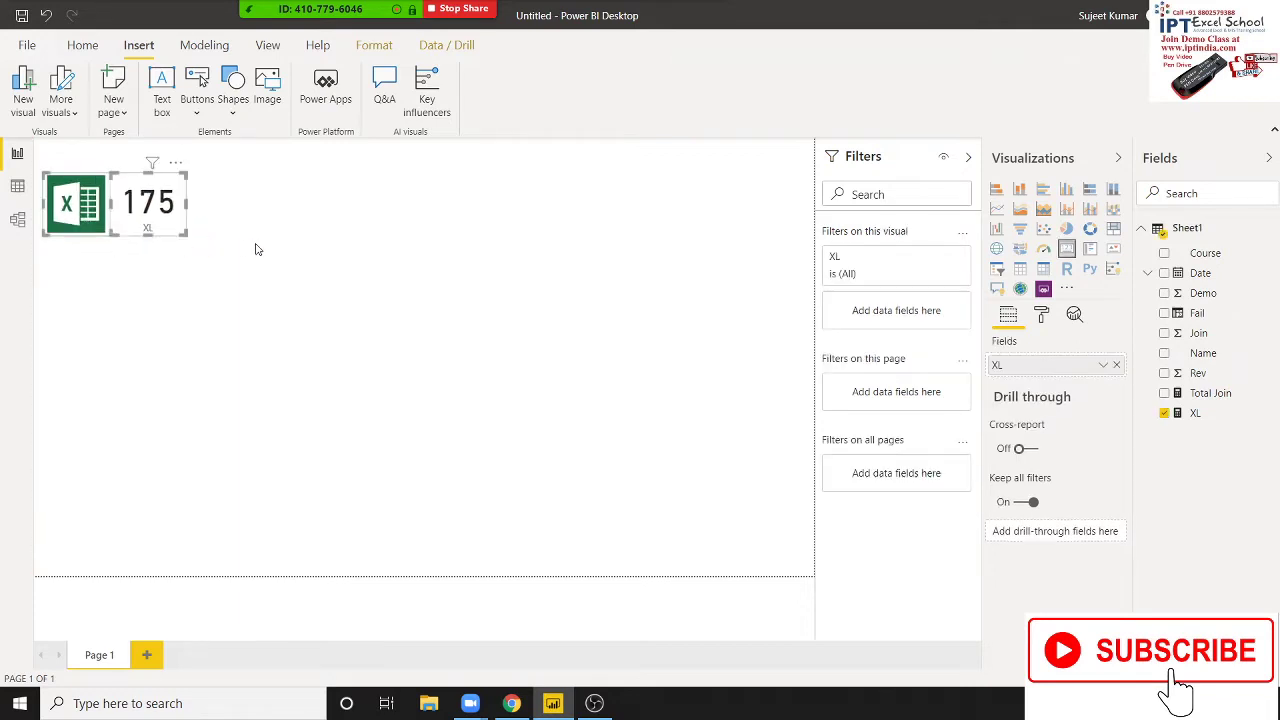
{"action": "left_click", "coordinate": [429, 270]}
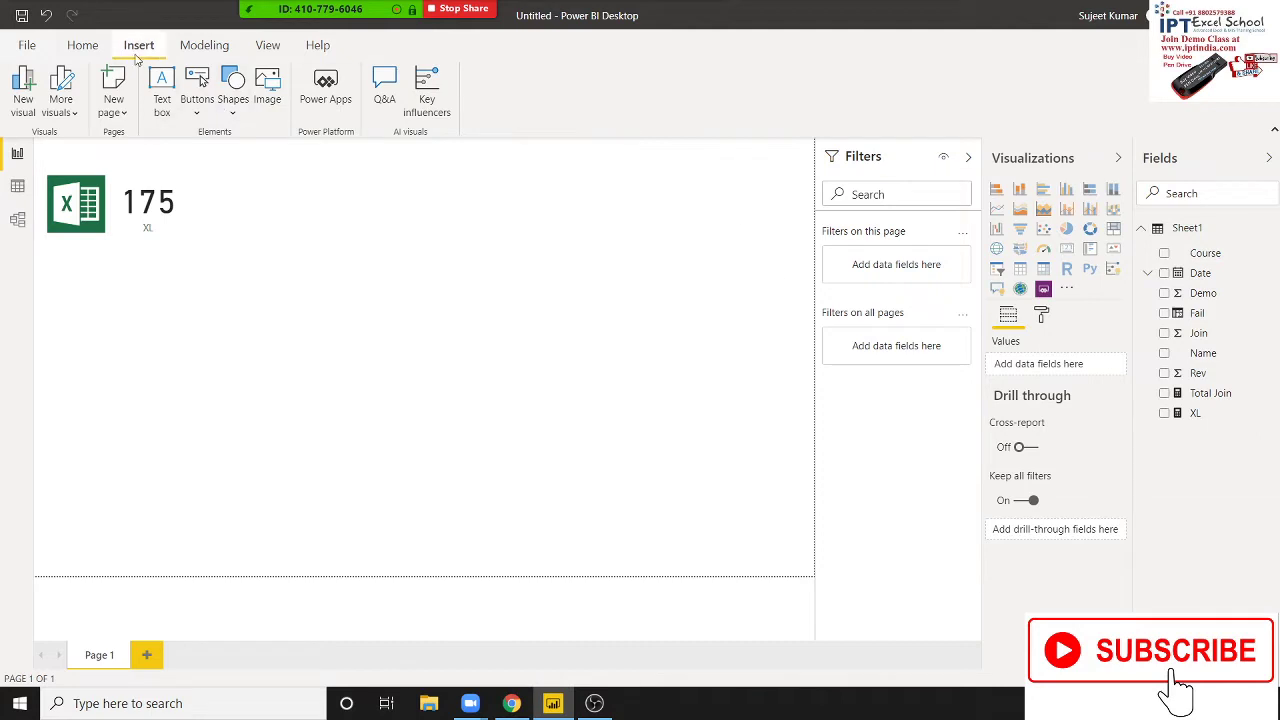
Create a new measure and start naming it VBA
{"action": "left_click", "coordinate": [204, 45]}
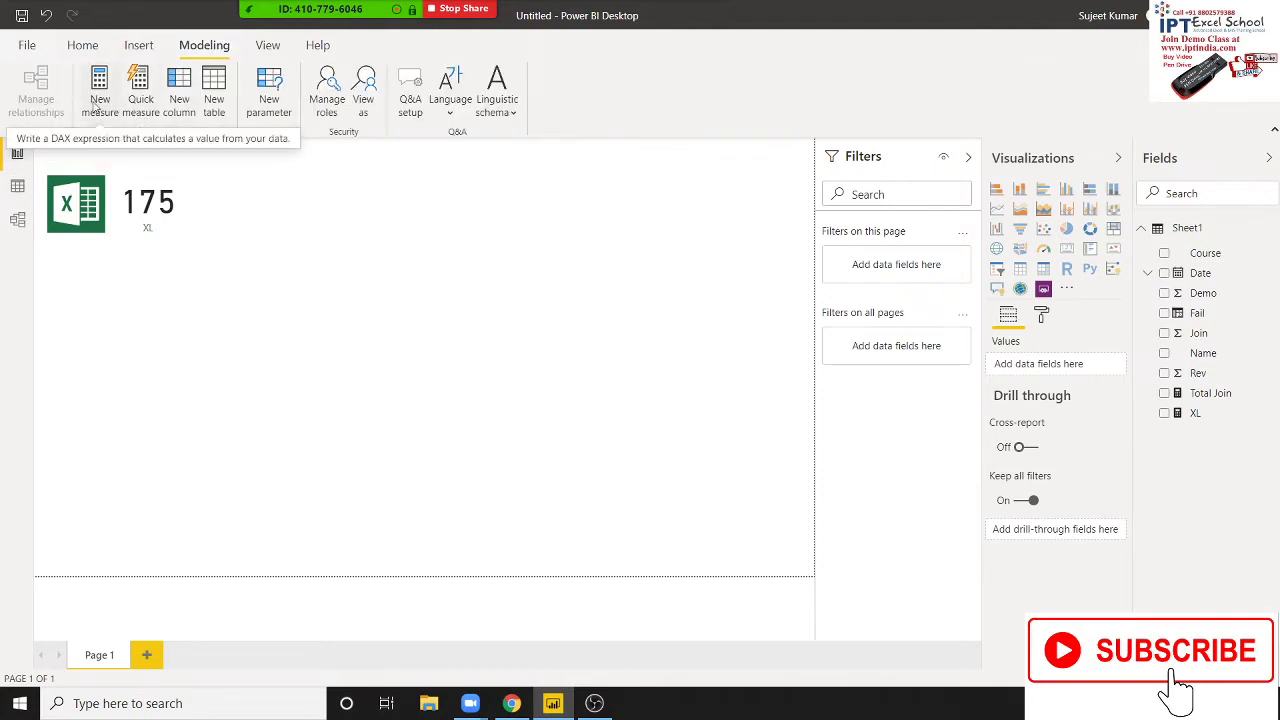
{"action": "left_click", "coordinate": [102, 116]}
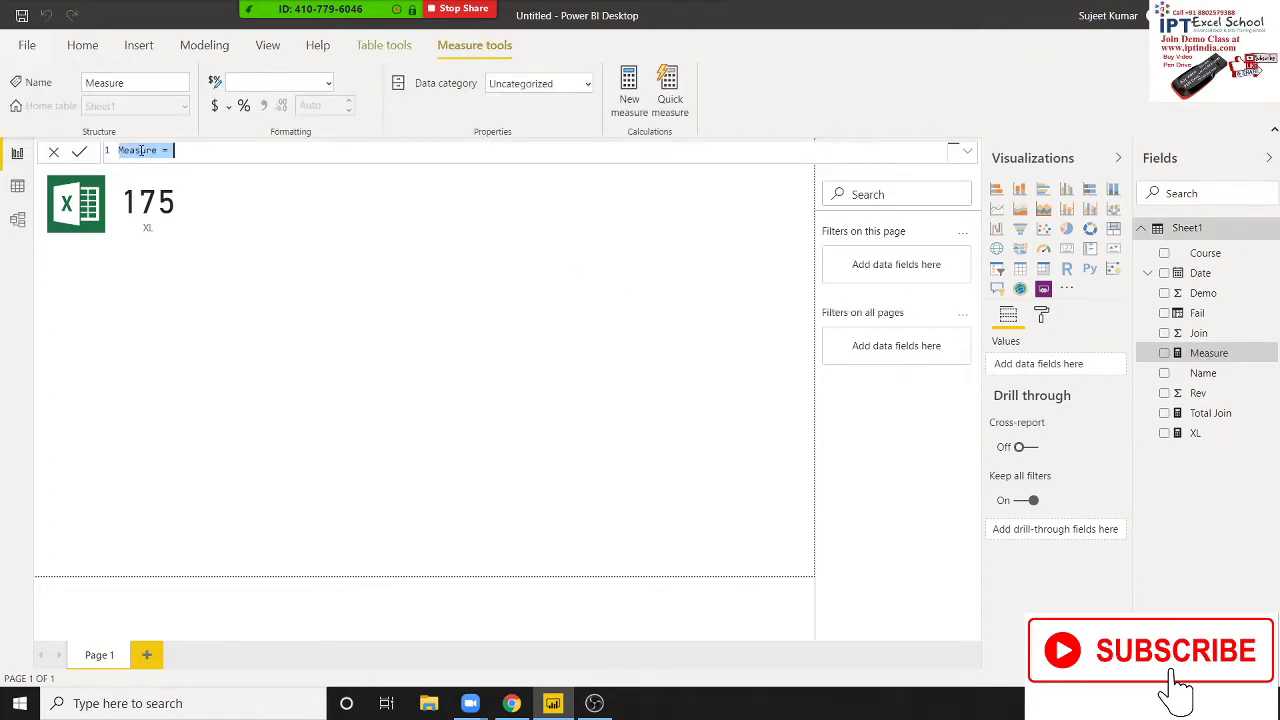
{"action": "double_click", "coordinate": [141, 150]}
{"action": "type", "text": "V"}
{"action": "type", "text": "sum"}
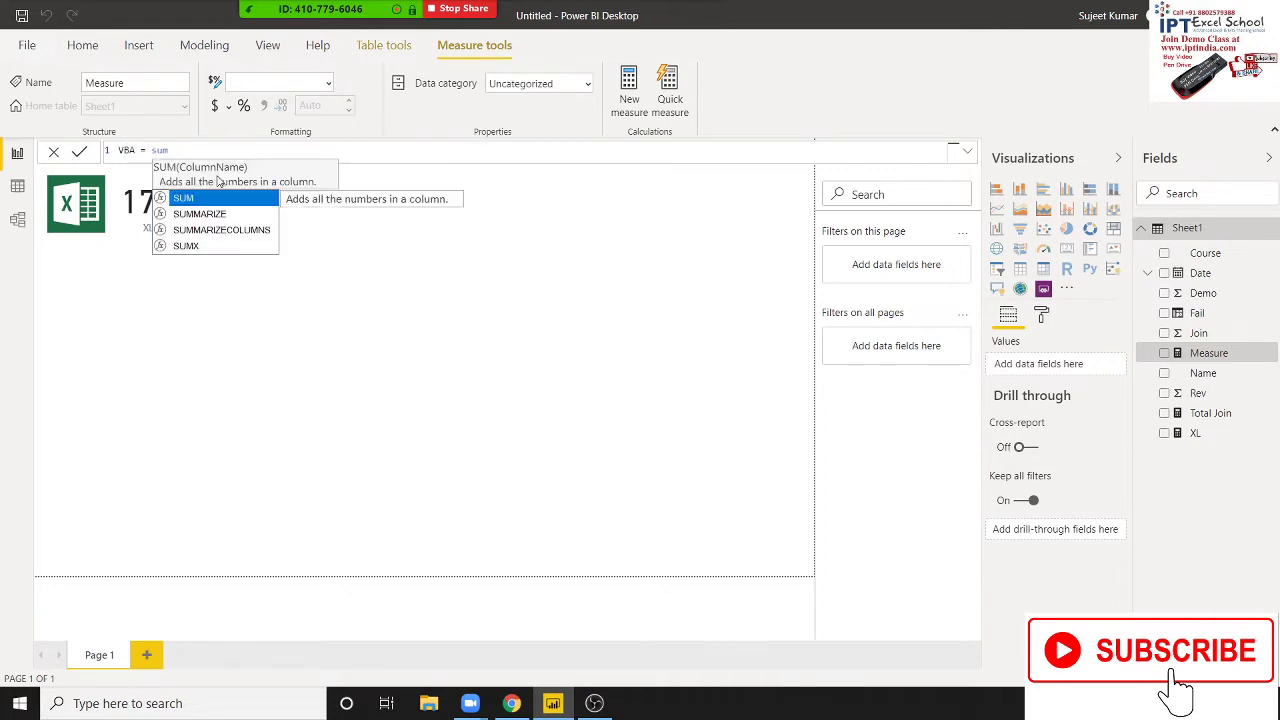
Enter the formula SUMX(FILTER(Sheet1, Sheet1[Course]="VBA"), Sheet1[Join]) using autocomplete
{"action": "key", "text": "Down"}
{"action": "key", "text": "Down"}
{"action": "key", "text": "Down"}
{"action": "key", "text": "Tab"}
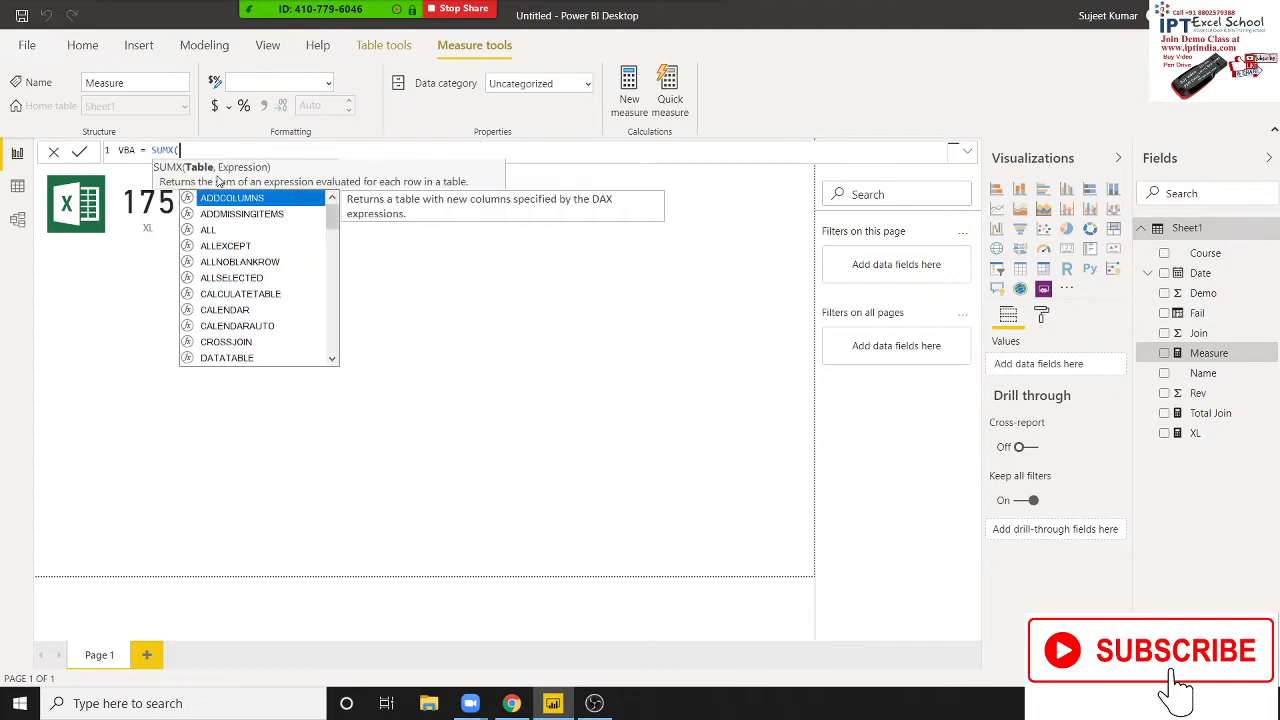
{"action": "type", "text": "fil"}
{"action": "key", "text": "Tab"}
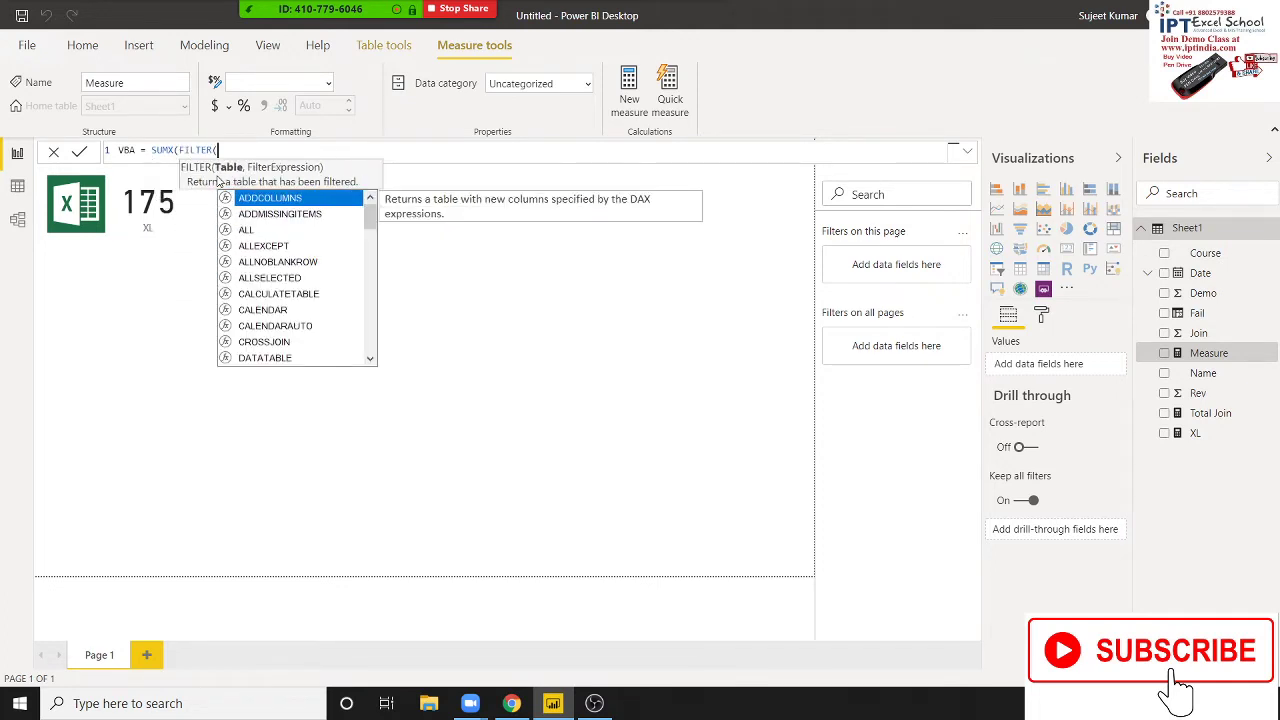
{"action": "type", "text": "Sh"}
{"action": "key", "text": "Tab"}
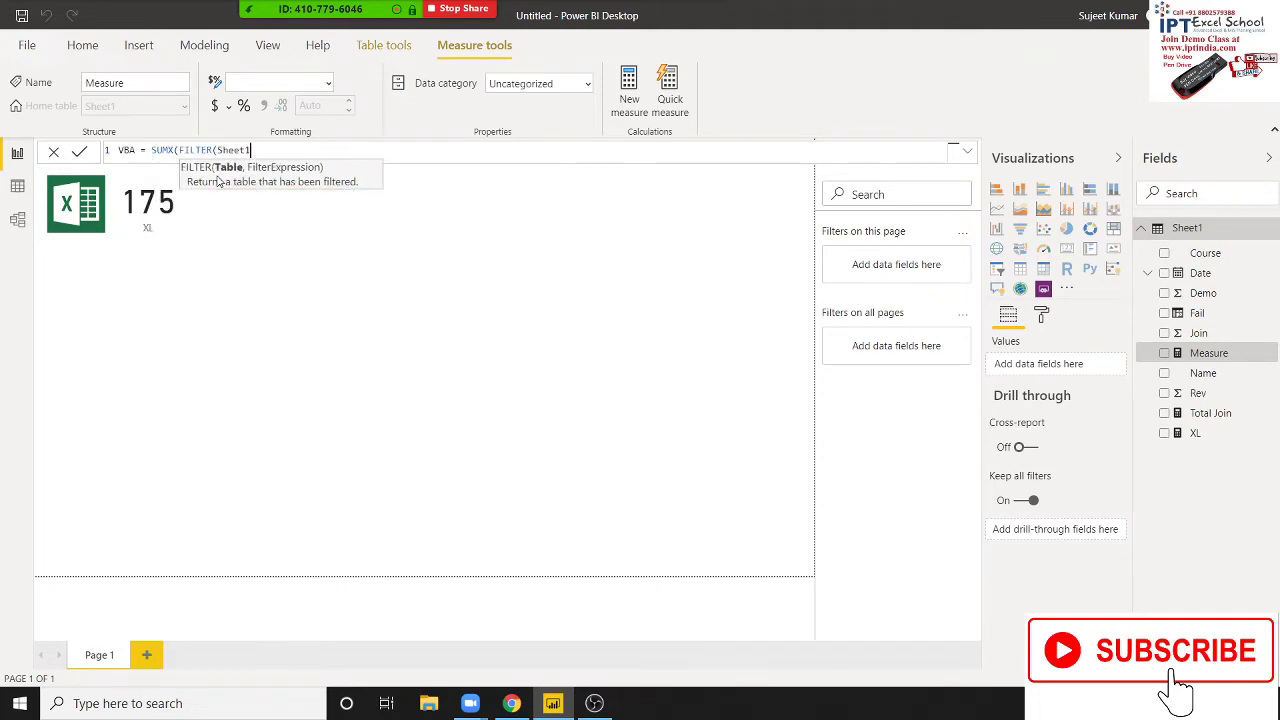
{"action": "type", "text": ", c"}
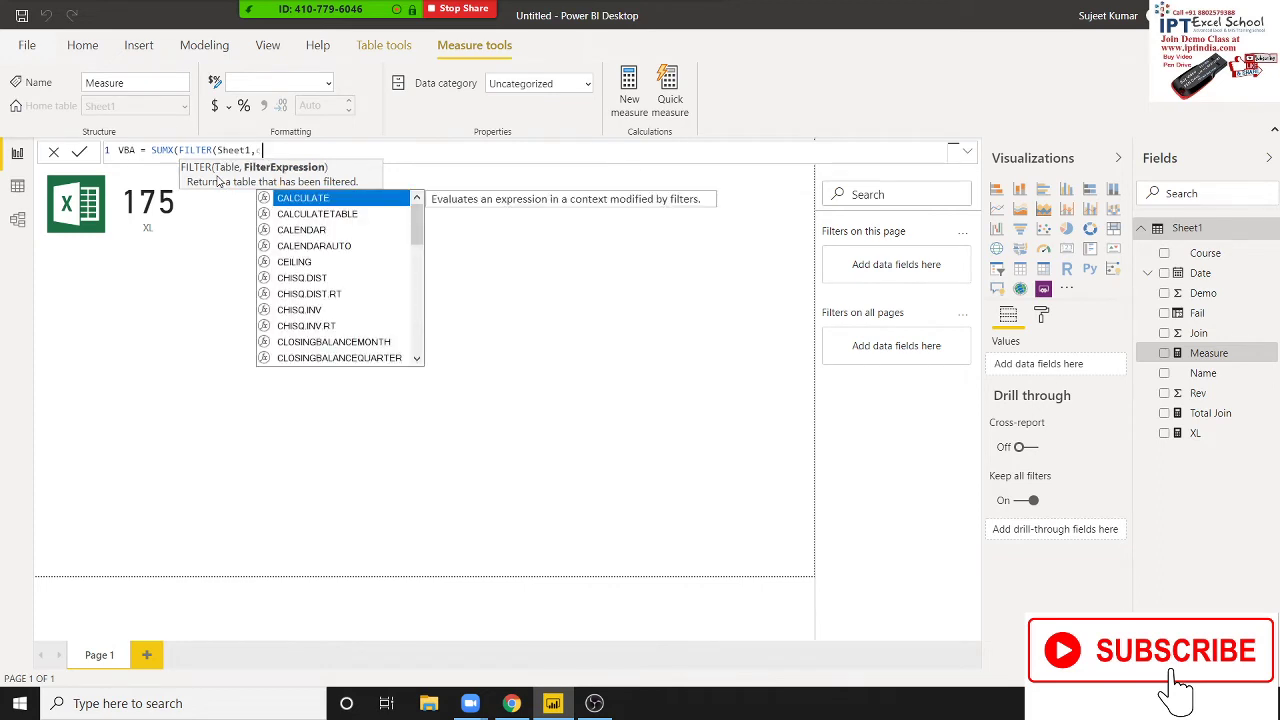
{"action": "type", "text": "ou"}
{"action": "key", "text": "Down"}
{"action": "key", "text": "Down"}
{"action": "key", "text": "Down"}
{"action": "key", "text": "Down"}
{"action": "key", "text": "Down"}
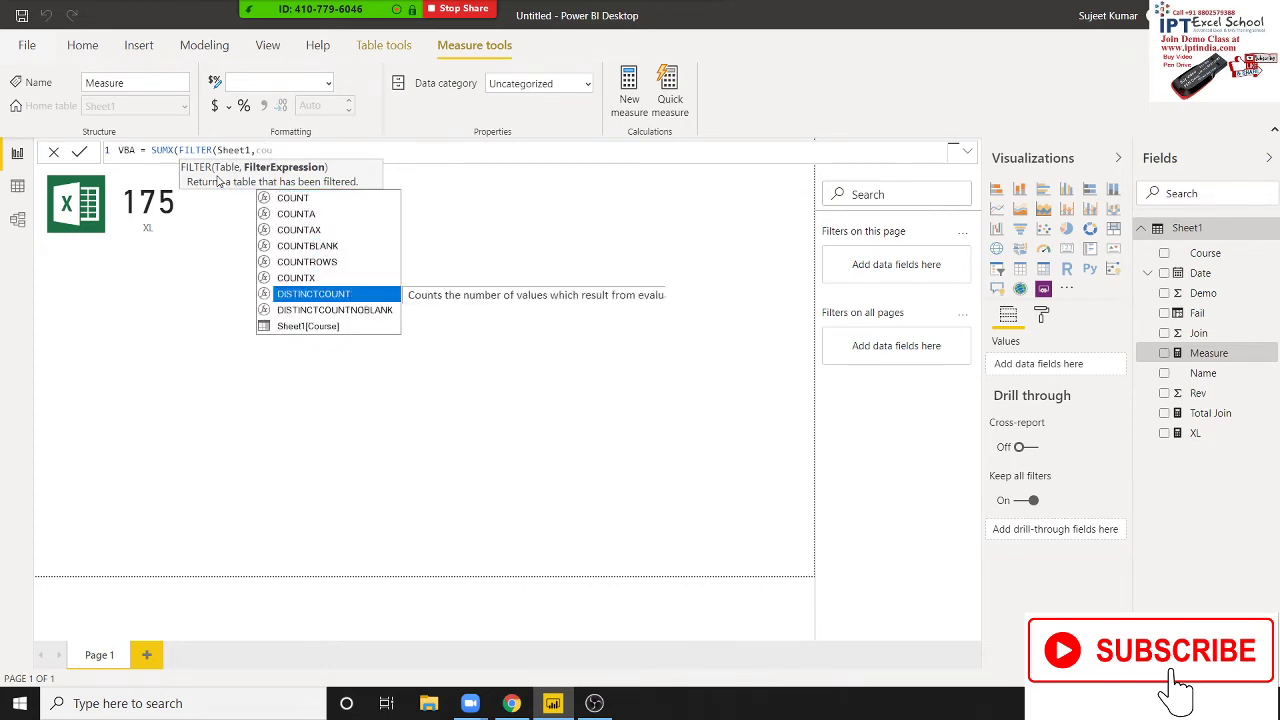
{"action": "key", "text": "Down"}
{"action": "key", "text": "Down"}
{"action": "key", "text": "Tab"}
{"action": "type", "text": "="}
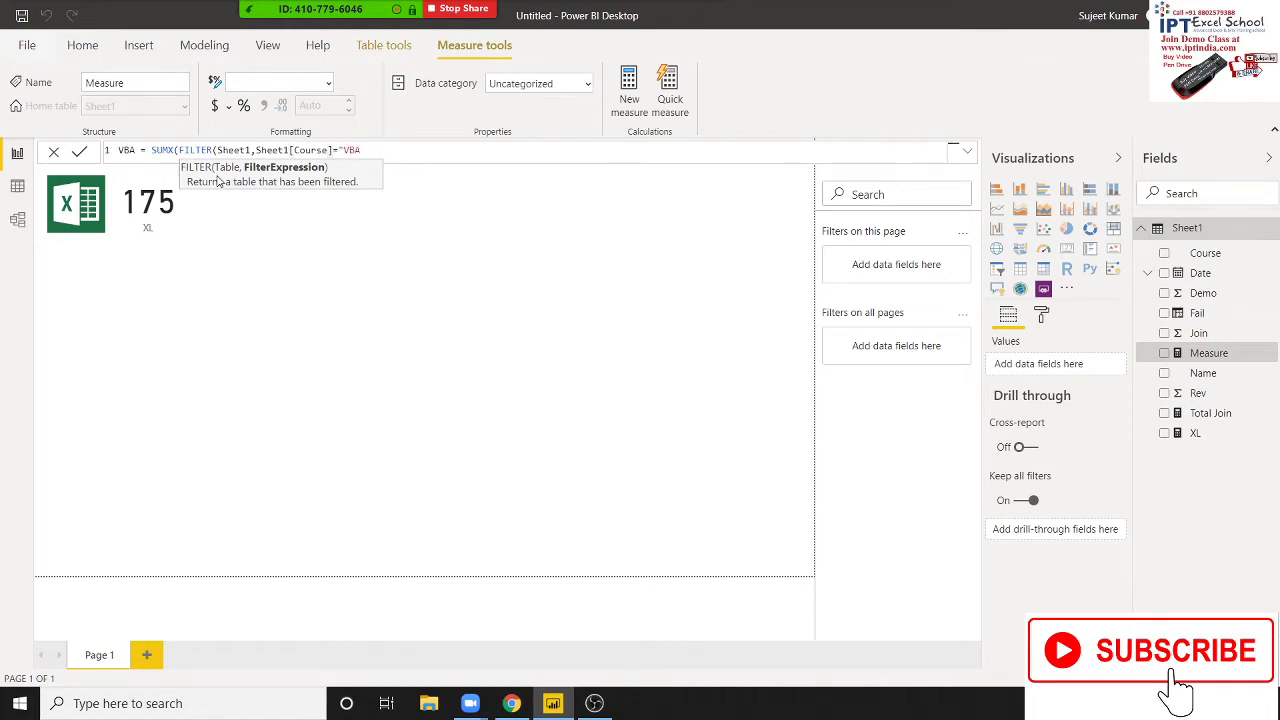
{"action": "type", "text": ")"}
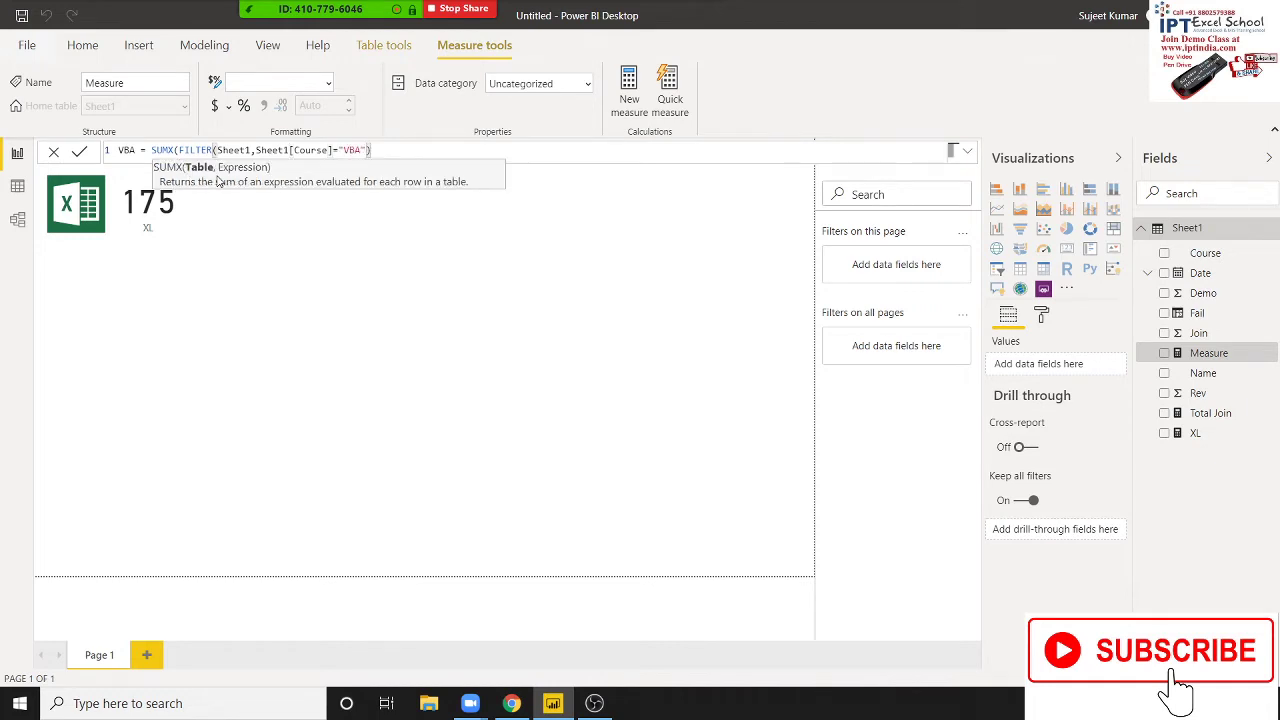
{"action": "type", "text": ","}
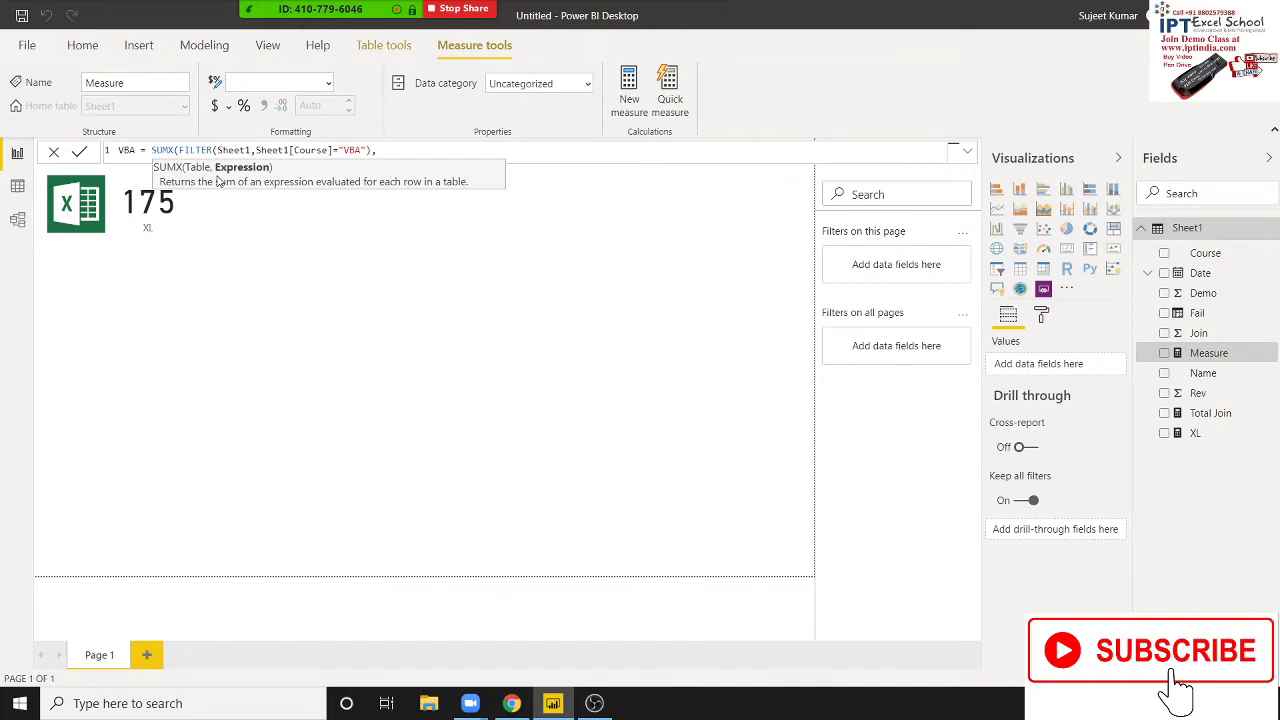
{"action": "type", "text": "join"}
{"action": "key", "text": "Tab"}
{"action": "type", "text": ")"}
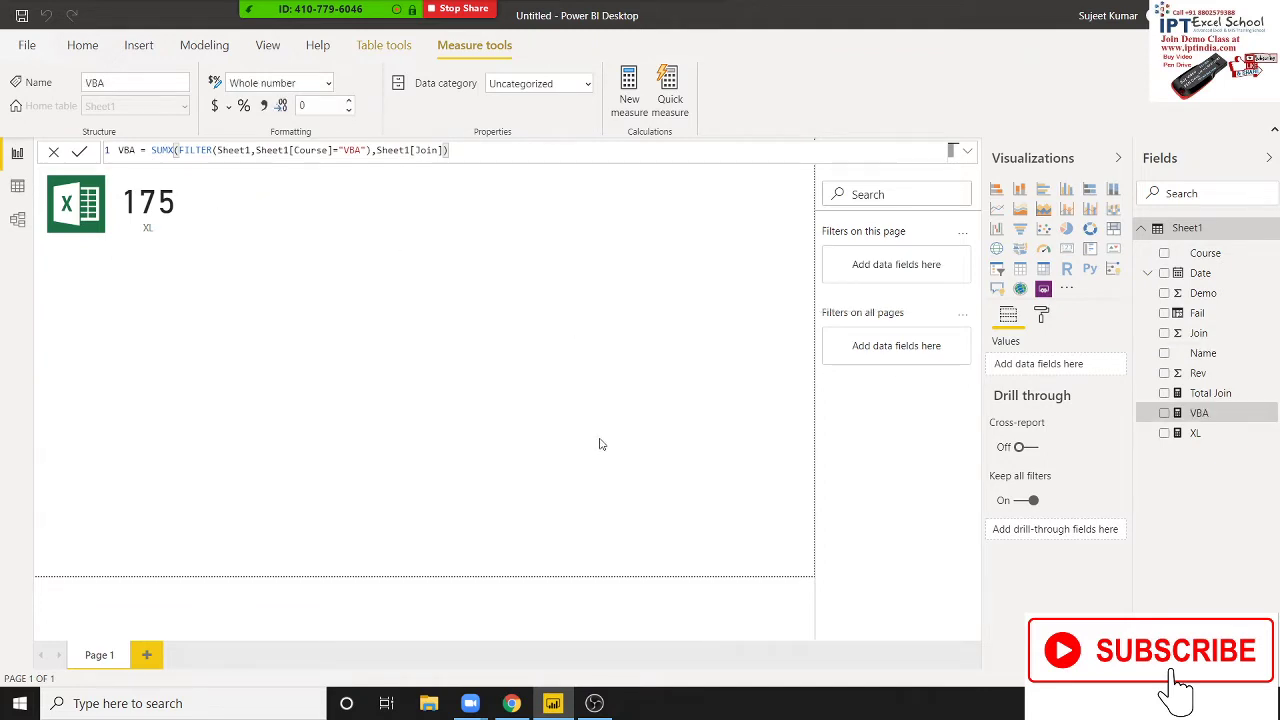
Commit the VBA measure and add a card showing it next to the XL card
{"action": "left_click", "coordinate": [652, 408]}
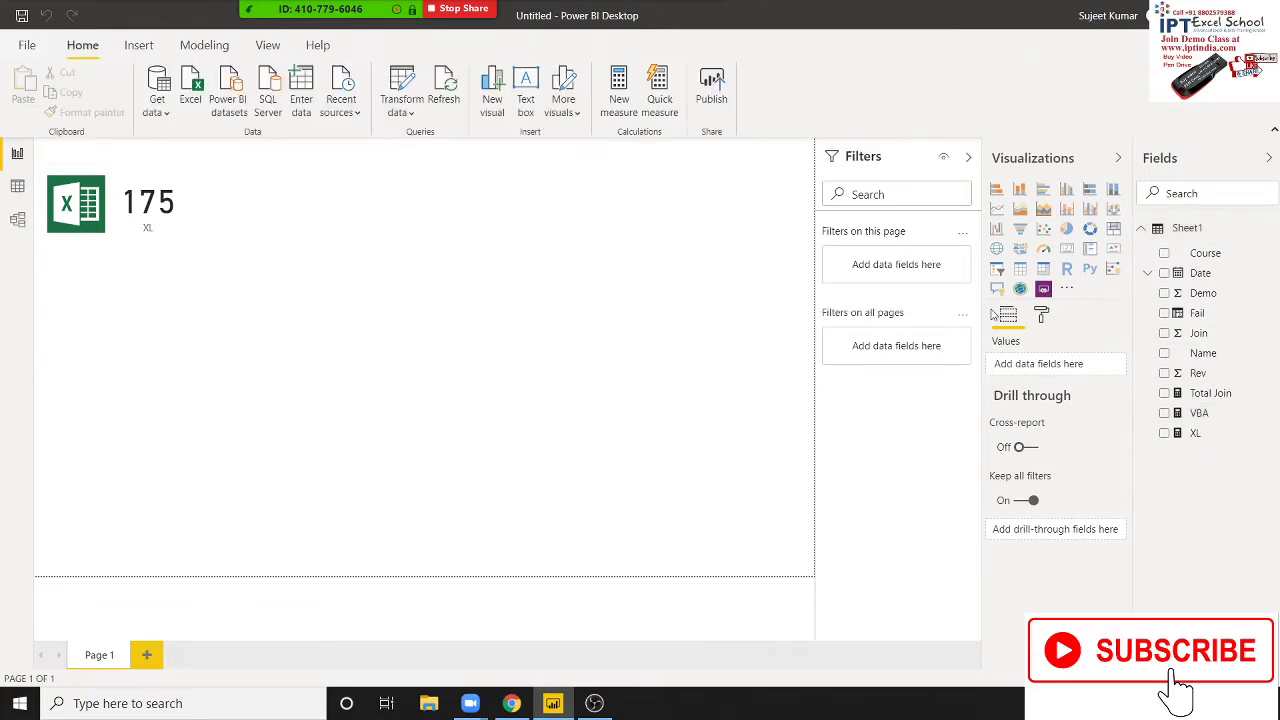
{"action": "left_click", "coordinate": [1067, 250]}
{"action": "mouse_move", "coordinate": [160, 286]}
{"action": "left_mouse_down"}
{"action": "mouse_move", "coordinate": [283, 235]}
{"action": "mouse_move", "coordinate": [286, 194]}
{"action": "left_mouse_up"}
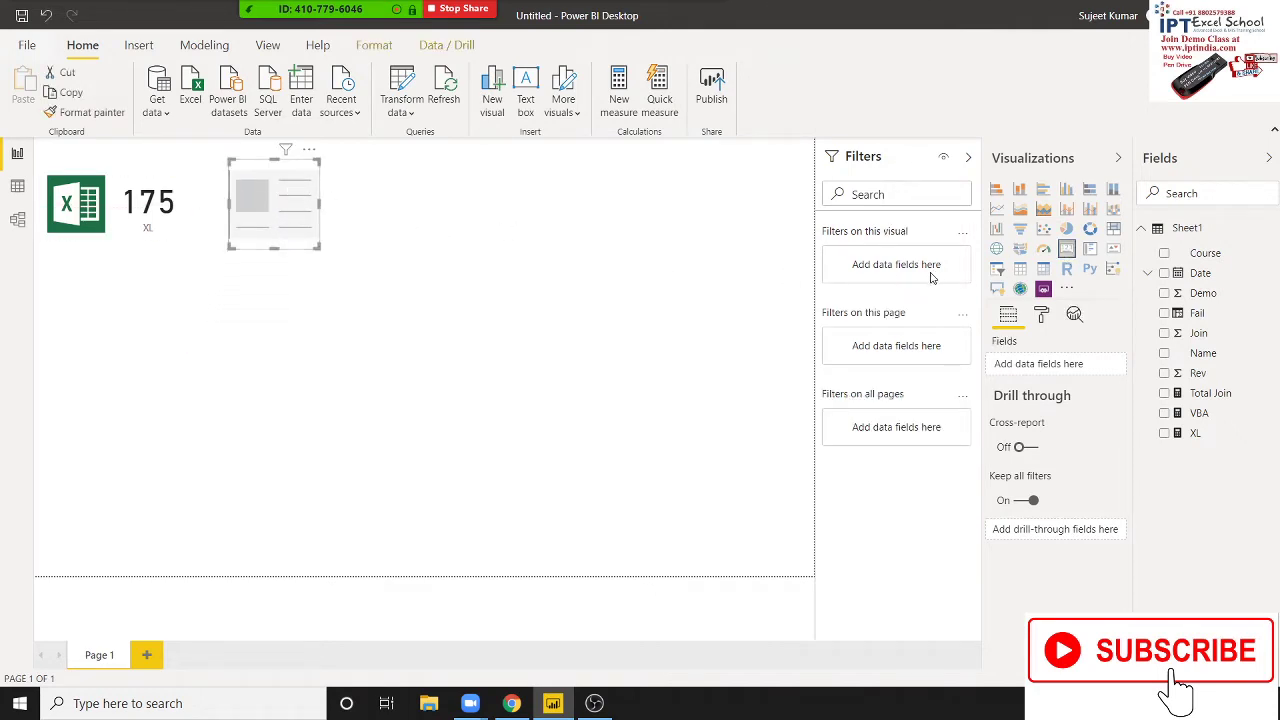
{"action": "mouse_move", "coordinate": [1199, 413]}
{"action": "left_mouse_down"}
{"action": "mouse_move", "coordinate": [390, 218]}
{"action": "mouse_move", "coordinate": [286, 206]}
{"action": "left_mouse_up"}
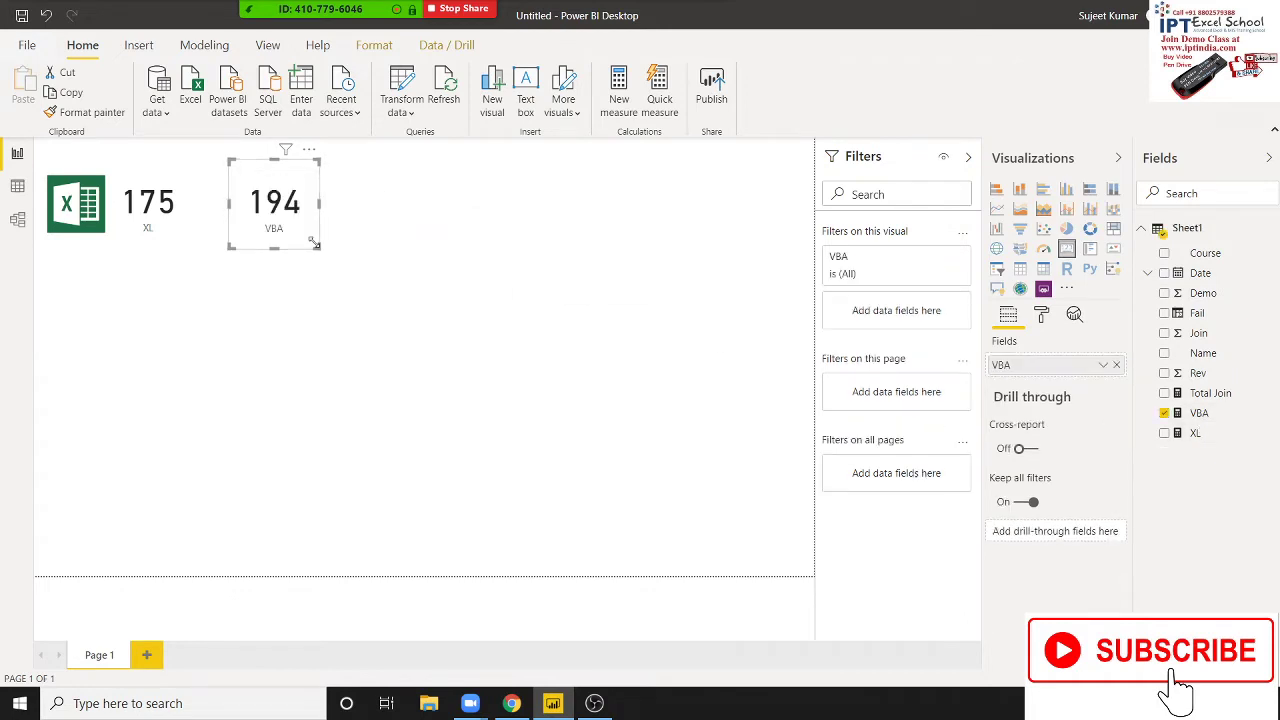
Shrink the VBA card showing 194 and line it up with the XL card
{"action": "left_click_drag", "start_coordinate": [318, 248], "coordinate": [311, 218]}
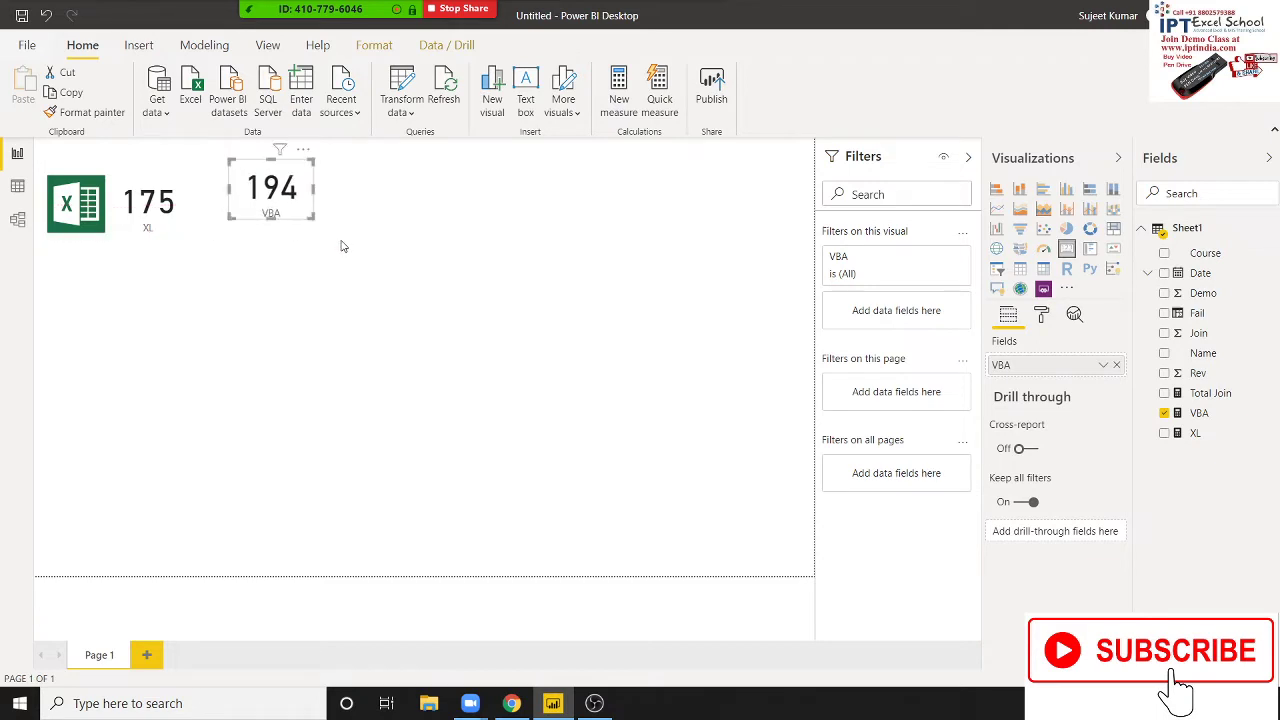
{"action": "left_click", "coordinate": [329, 209]}
{"action": "left_click_drag", "start_coordinate": [299, 176], "coordinate": [296, 201]}
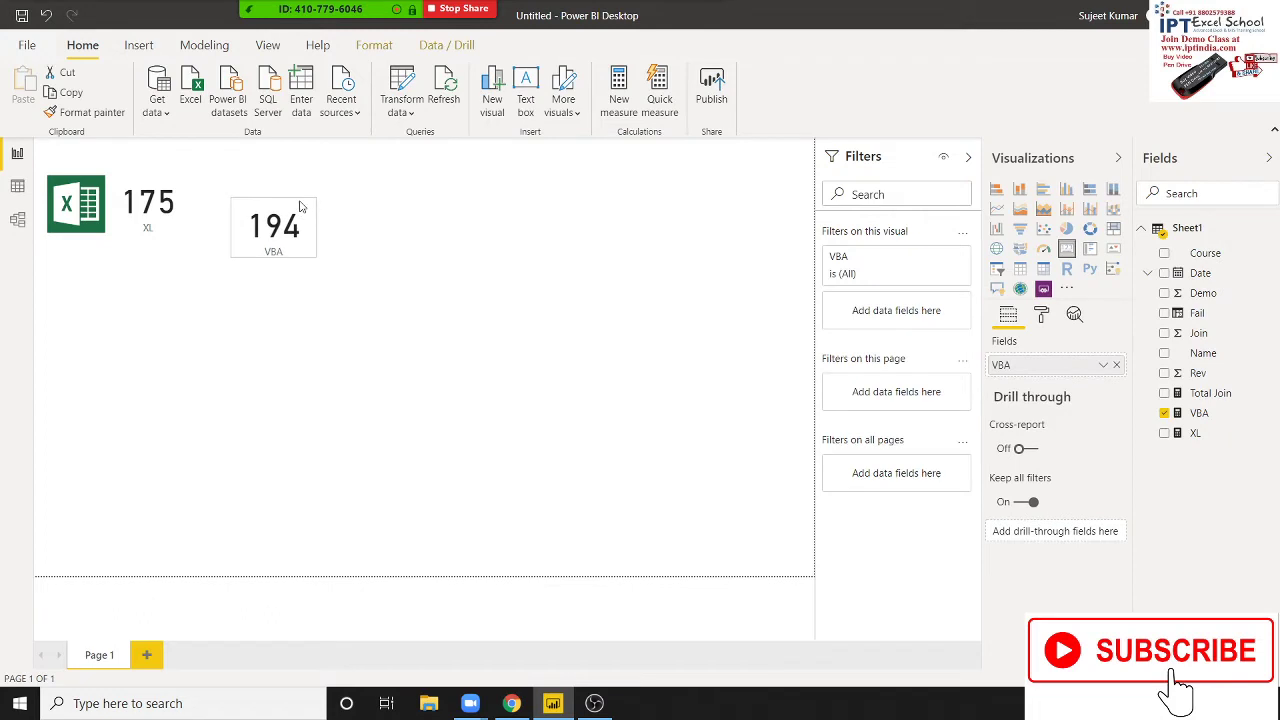
{"action": "left_click", "coordinate": [421, 242]}
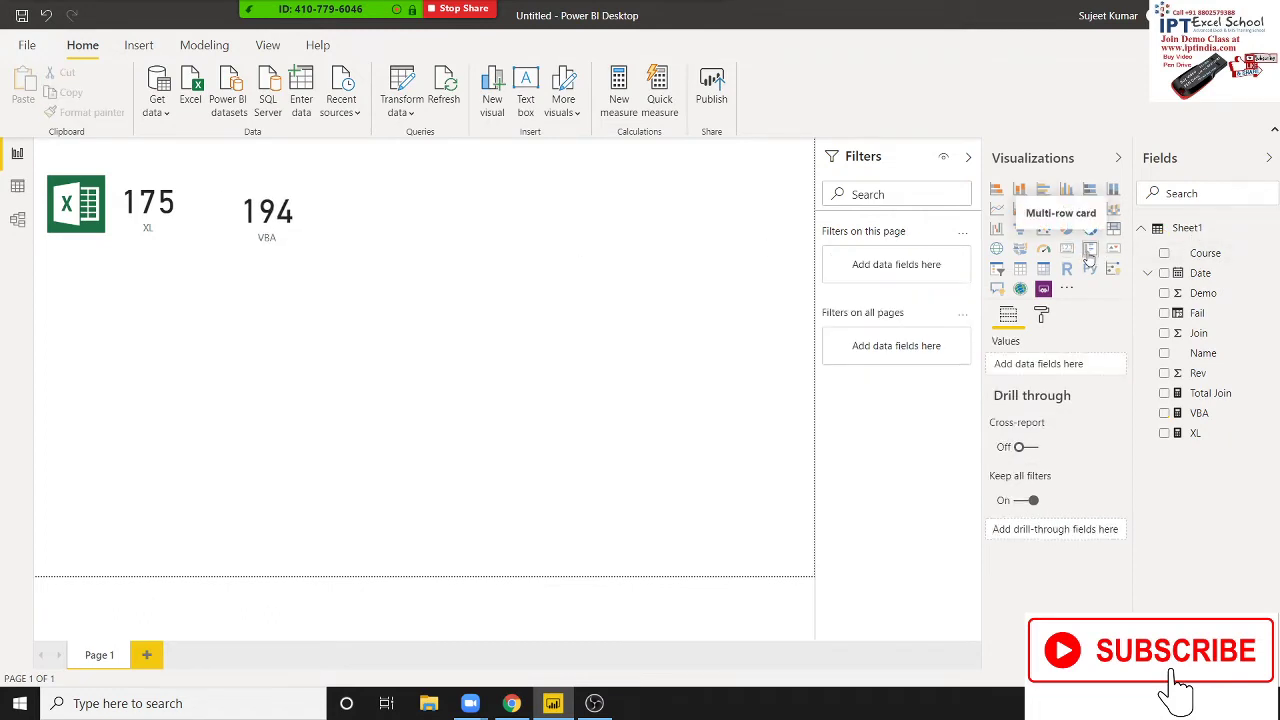
{"action": "mouse_move", "coordinate": [270, 212]}
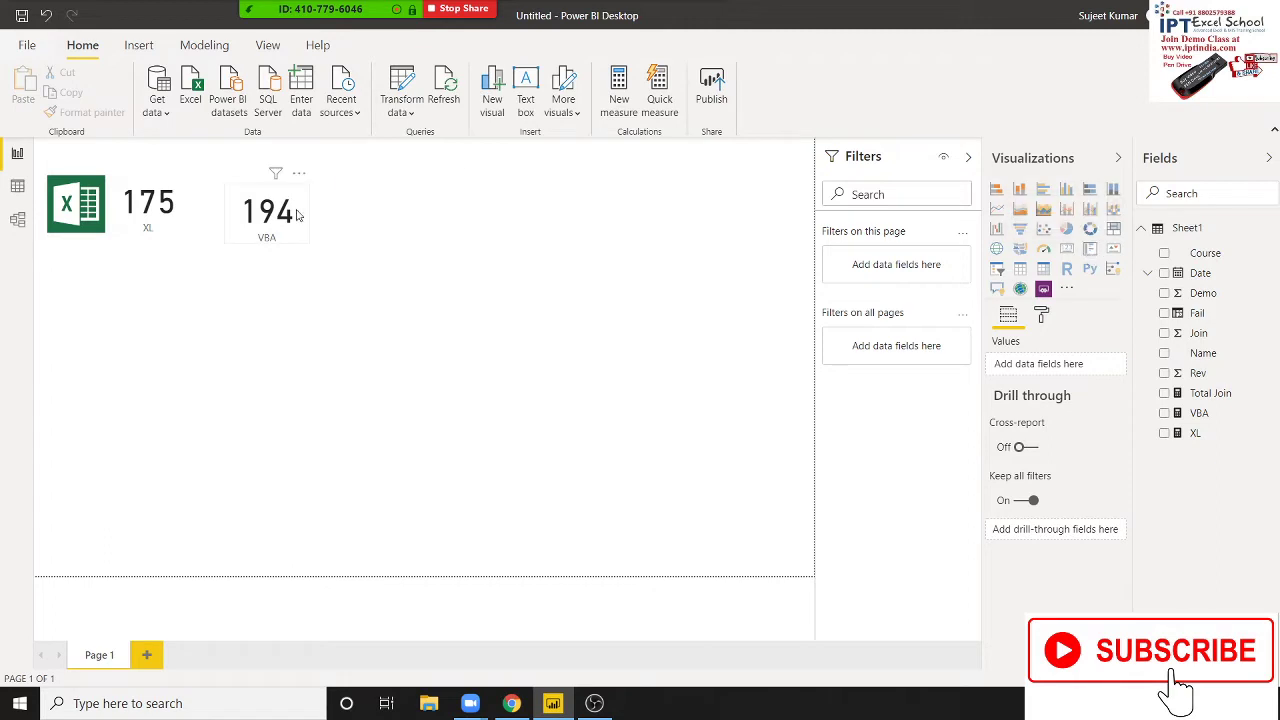
{"action": "left_click", "coordinate": [294, 207]}
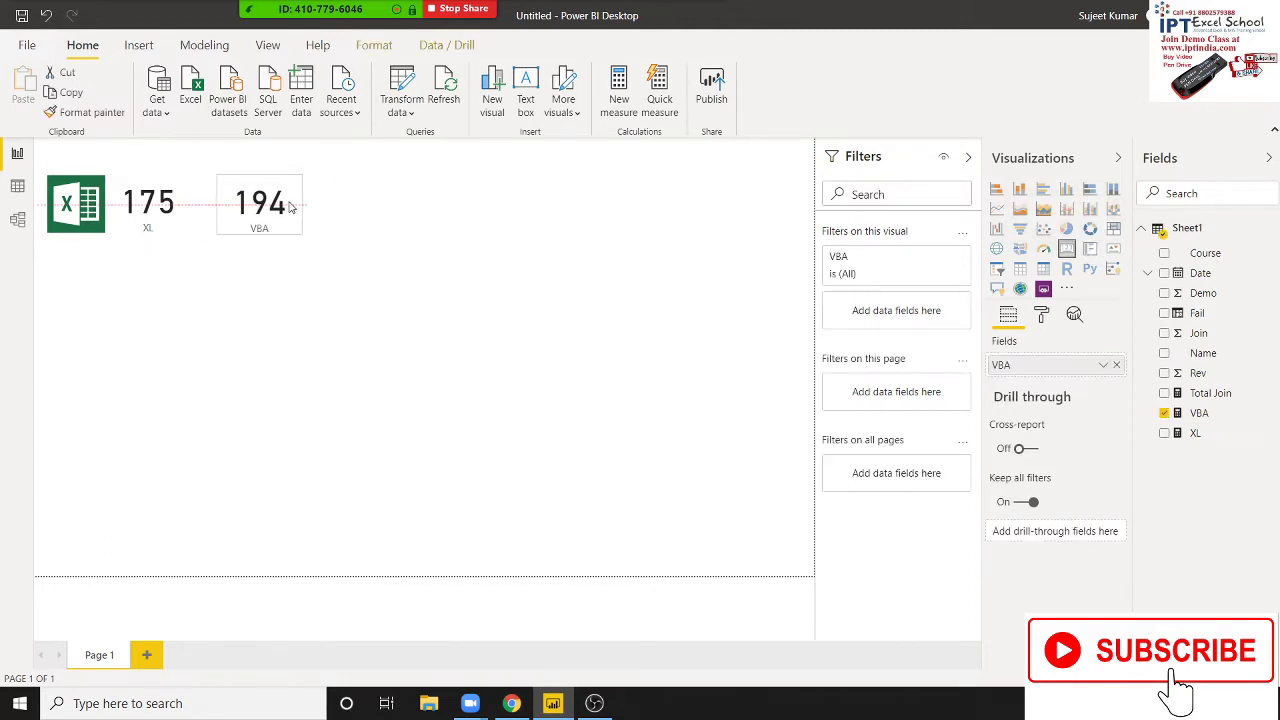
{"action": "left_click_drag", "start_coordinate": [290, 206], "coordinate": [342, 218]}
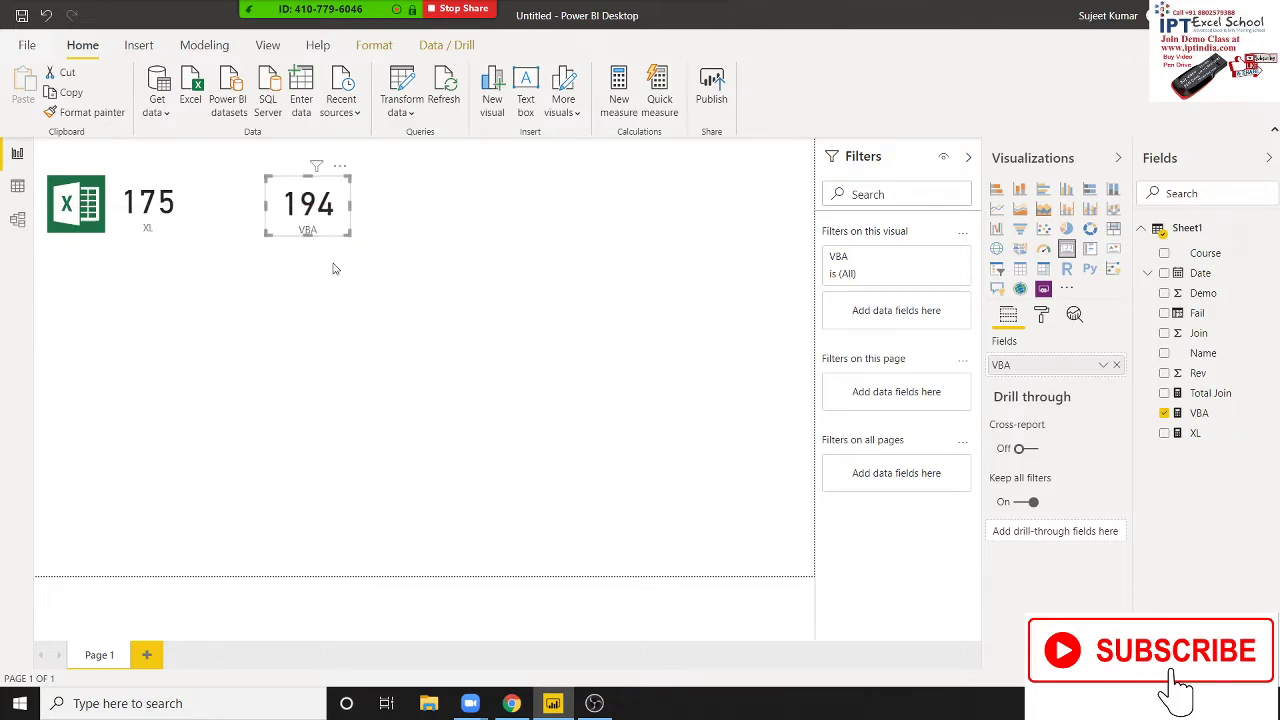
{"action": "left_click", "coordinate": [308, 262]}
{"action": "left_click", "coordinate": [138, 45]}
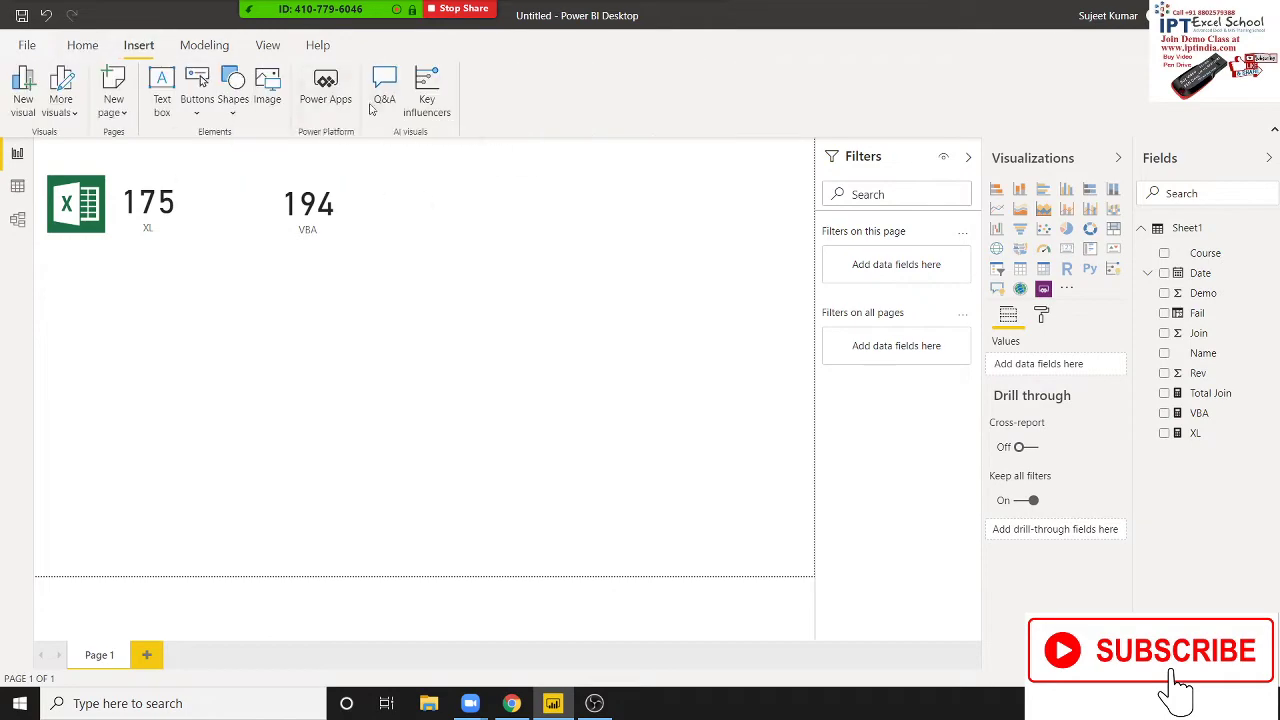
From the insert-picture dialog, open the VBA1 image in Paint for editing
{"action": "left_click", "coordinate": [266, 95]}
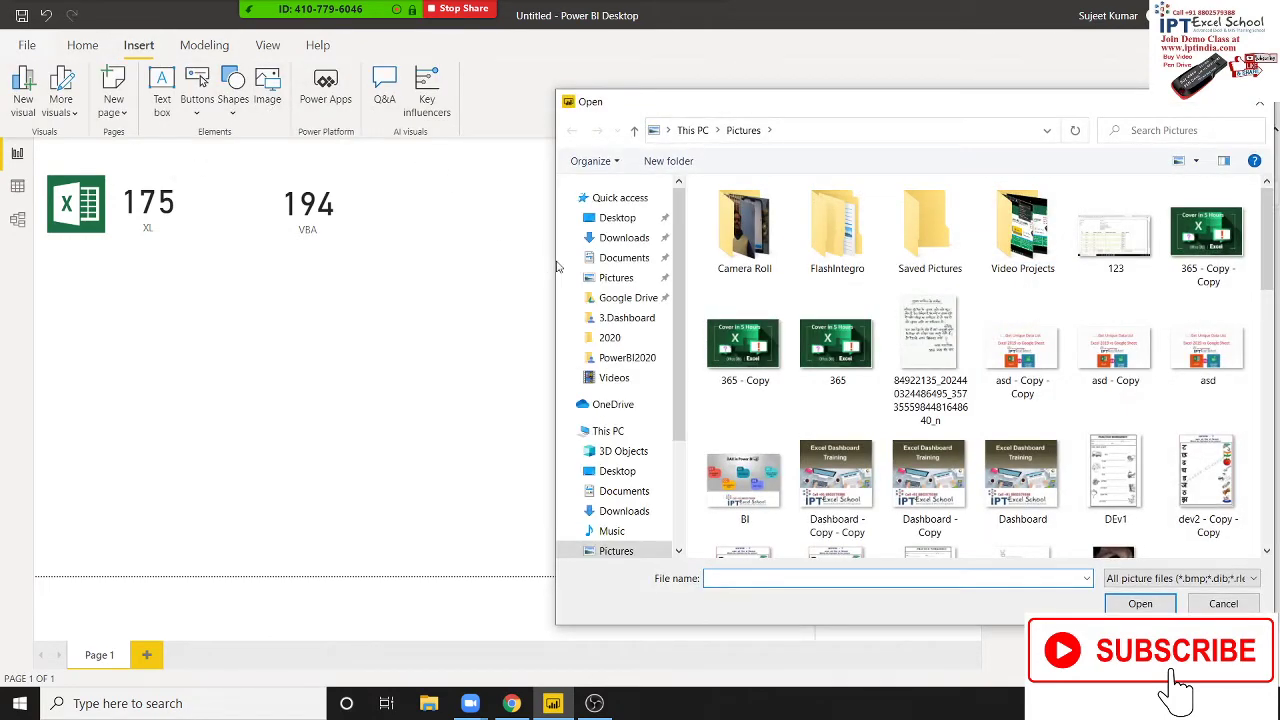
{"action": "left_click_drag", "start_coordinate": [1265, 243], "coordinate": [1276, 484]}
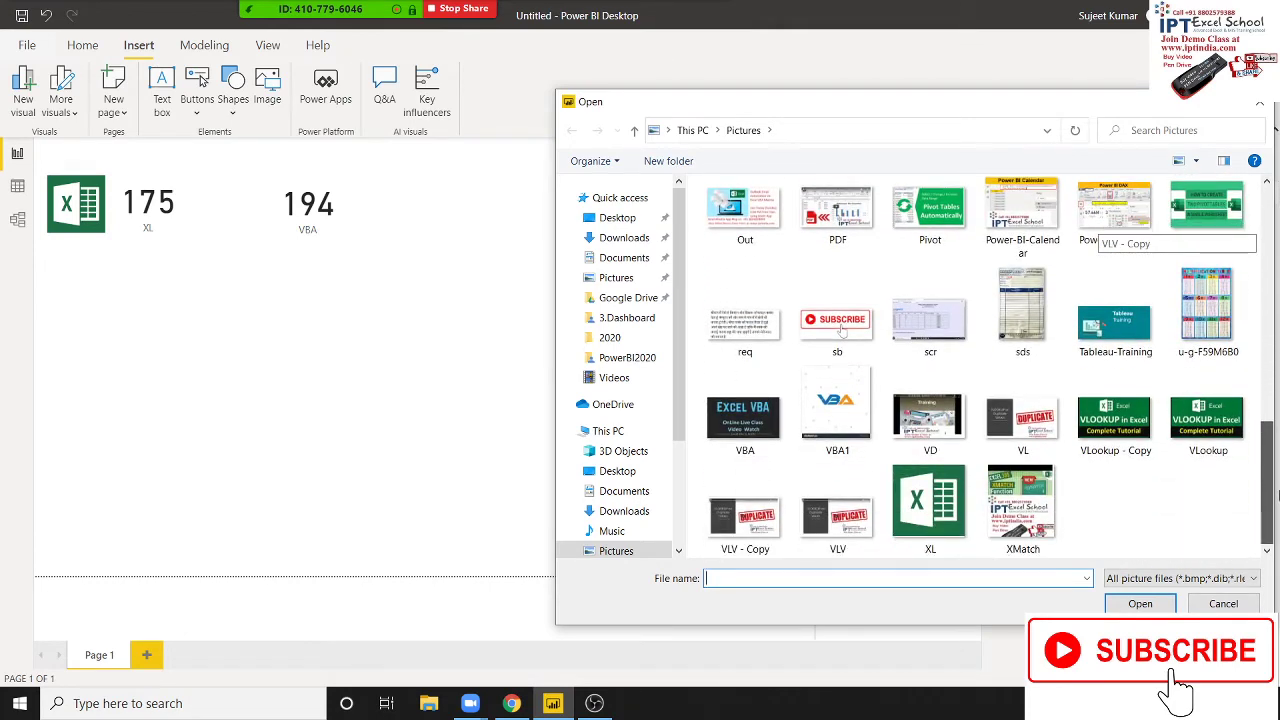
{"action": "left_click", "coordinate": [840, 414]}
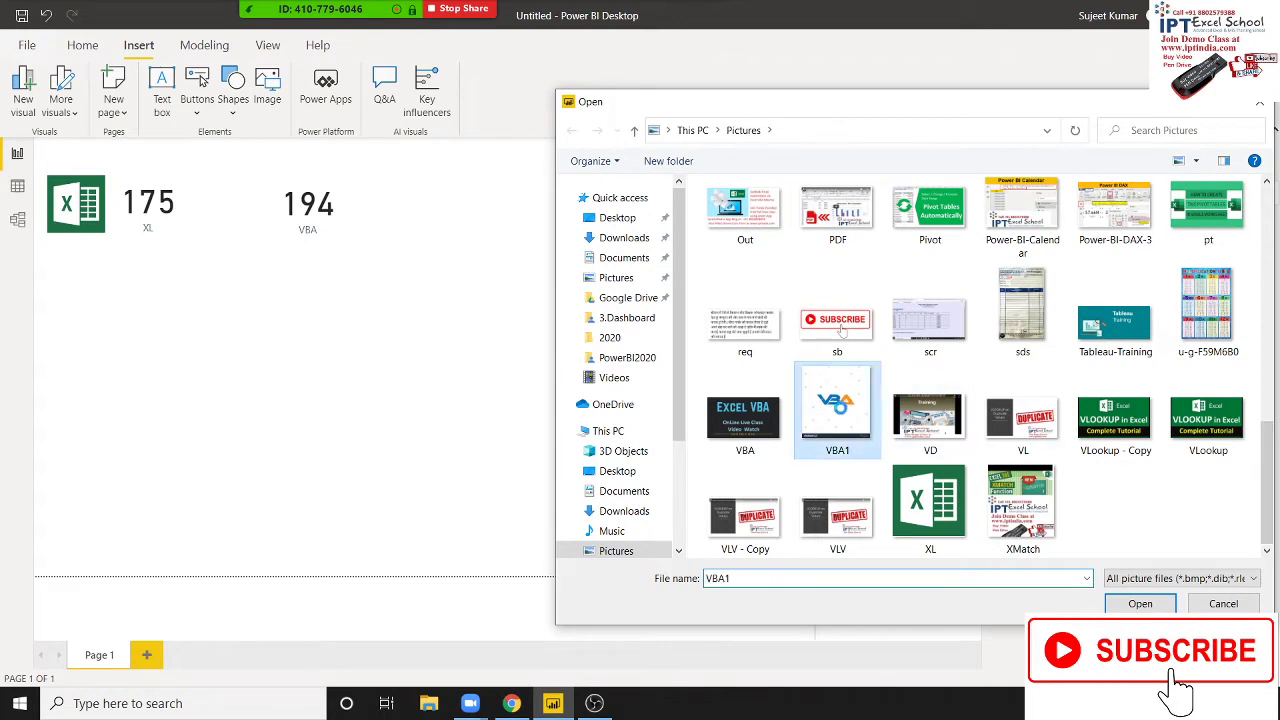
{"action": "right_click", "coordinate": [840, 405]}
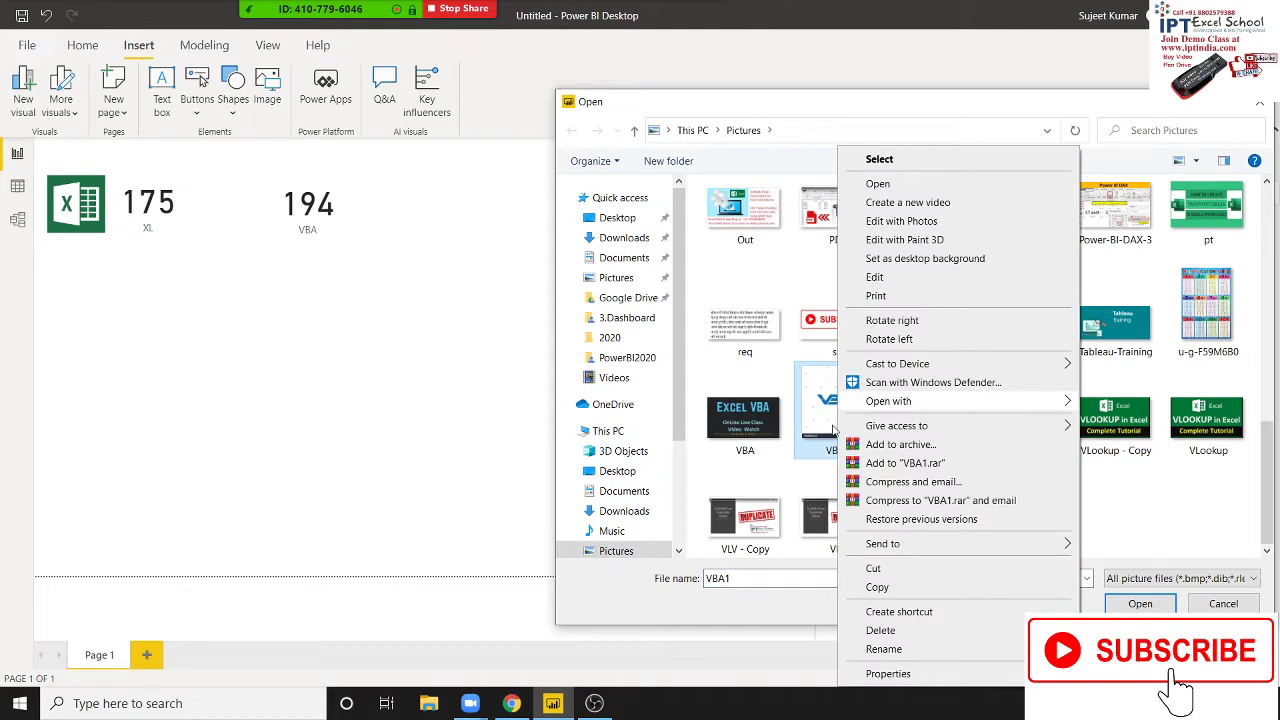
{"action": "left_click", "coordinate": [893, 285]}
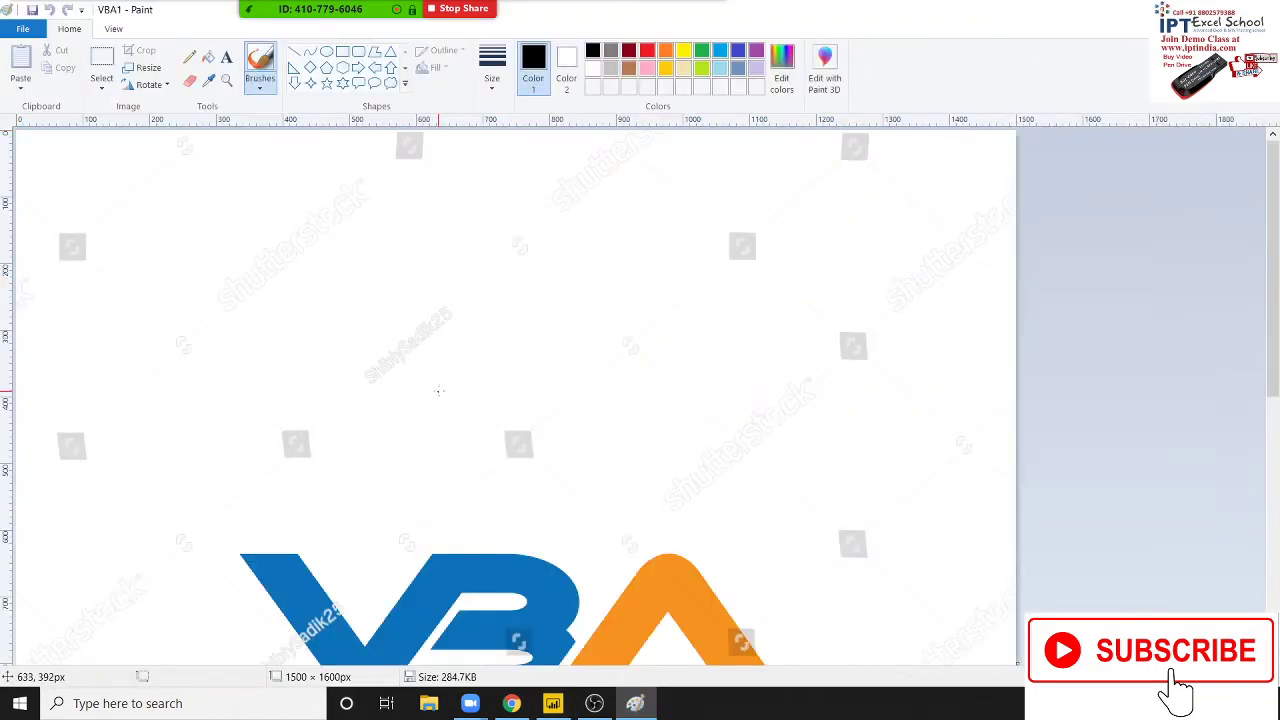
Cut out the VBA logo, clear the leftover watermark, and paste the logo back
{"action": "scroll", "coordinate": [436, 391], "scroll_direction": "down", "scroll_amount": 5}
{"action": "scroll", "coordinate": [436, 391], "scroll_direction": "up", "scroll_amount": 4}
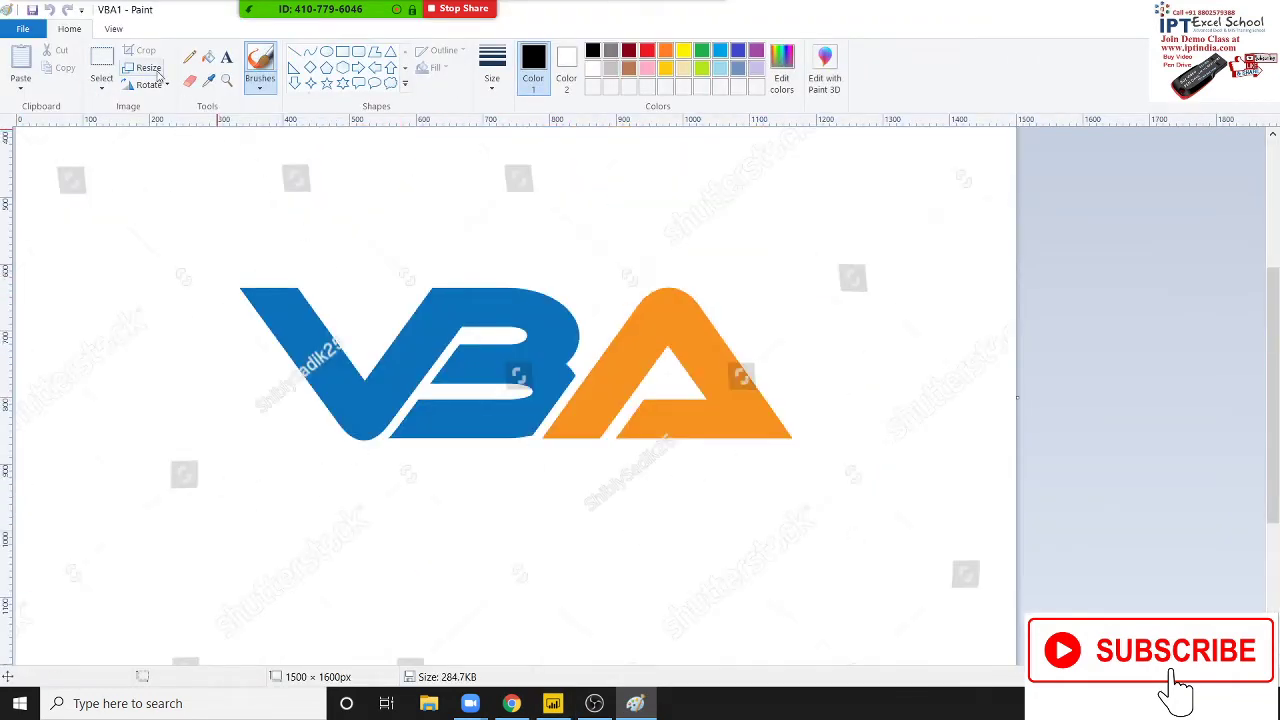
{"action": "left_click", "coordinate": [101, 62]}
{"action": "left_click_drag", "start_coordinate": [210, 266], "coordinate": [792, 455]}
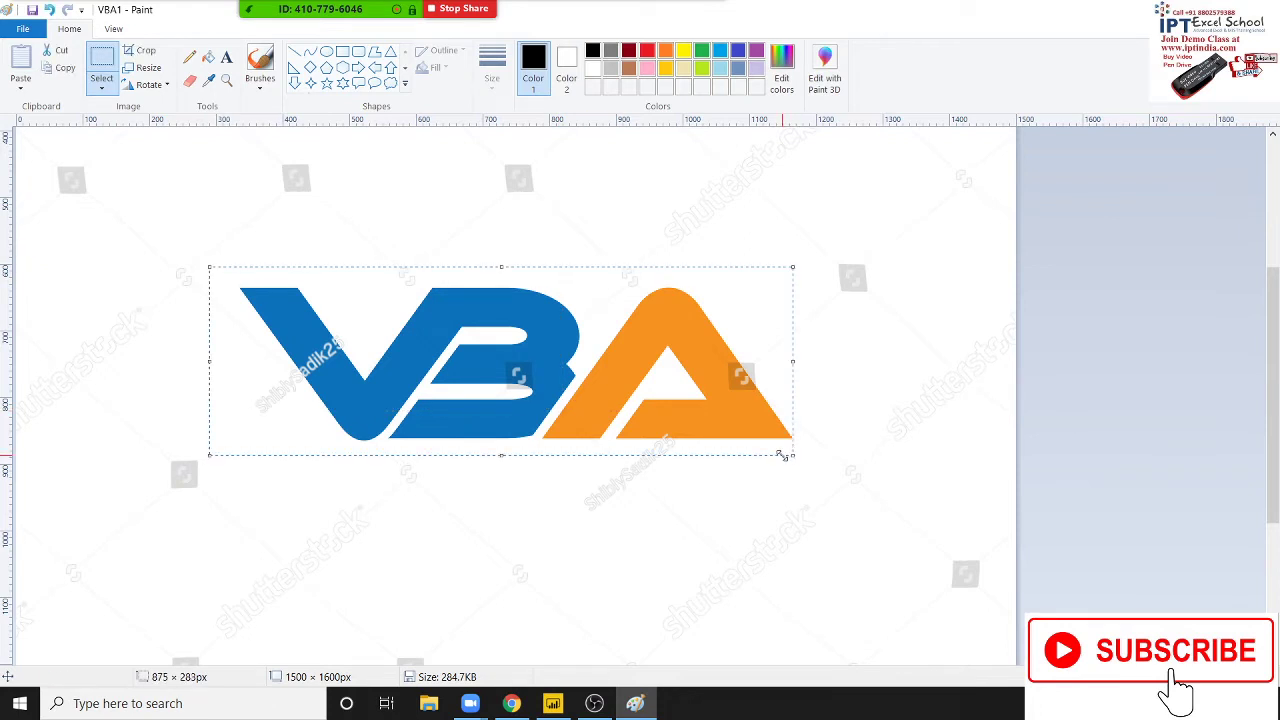
{"action": "key", "text": "Delete"}
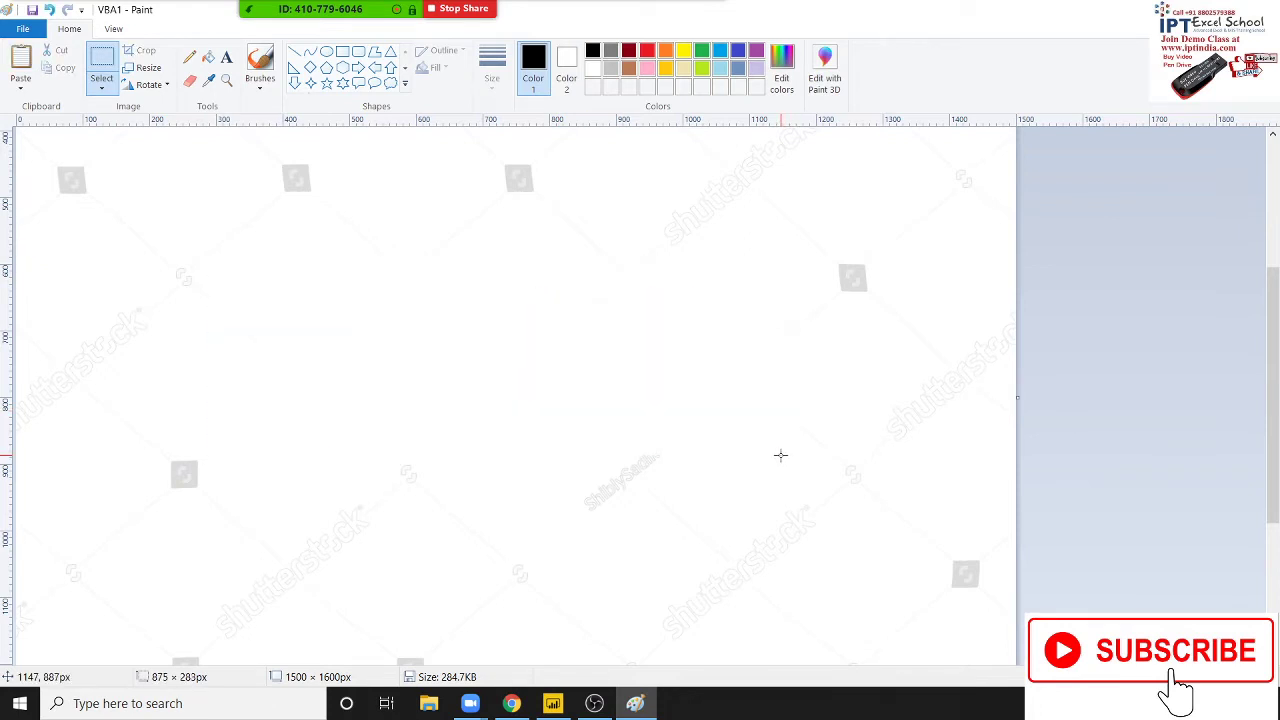
{"action": "key", "text": "ctrl+a"}
{"action": "key", "text": "Delete"}
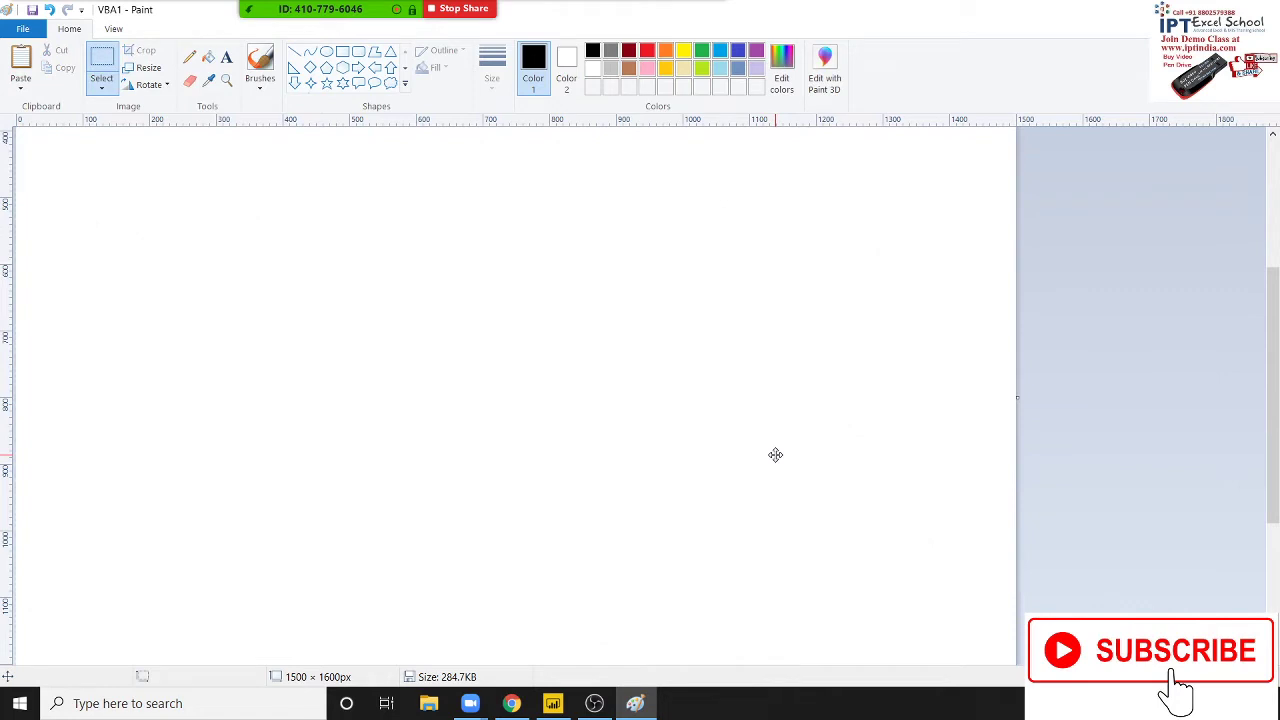
{"action": "key", "text": "ctrl+v"}
{"action": "left_click", "coordinate": [1110, 505]}
Trim the canvas tightly around the logo to 804 × 269px and save VBA1
{"action": "scroll", "coordinate": [1040, 500], "scroll_direction": "down", "scroll_amount": 5}
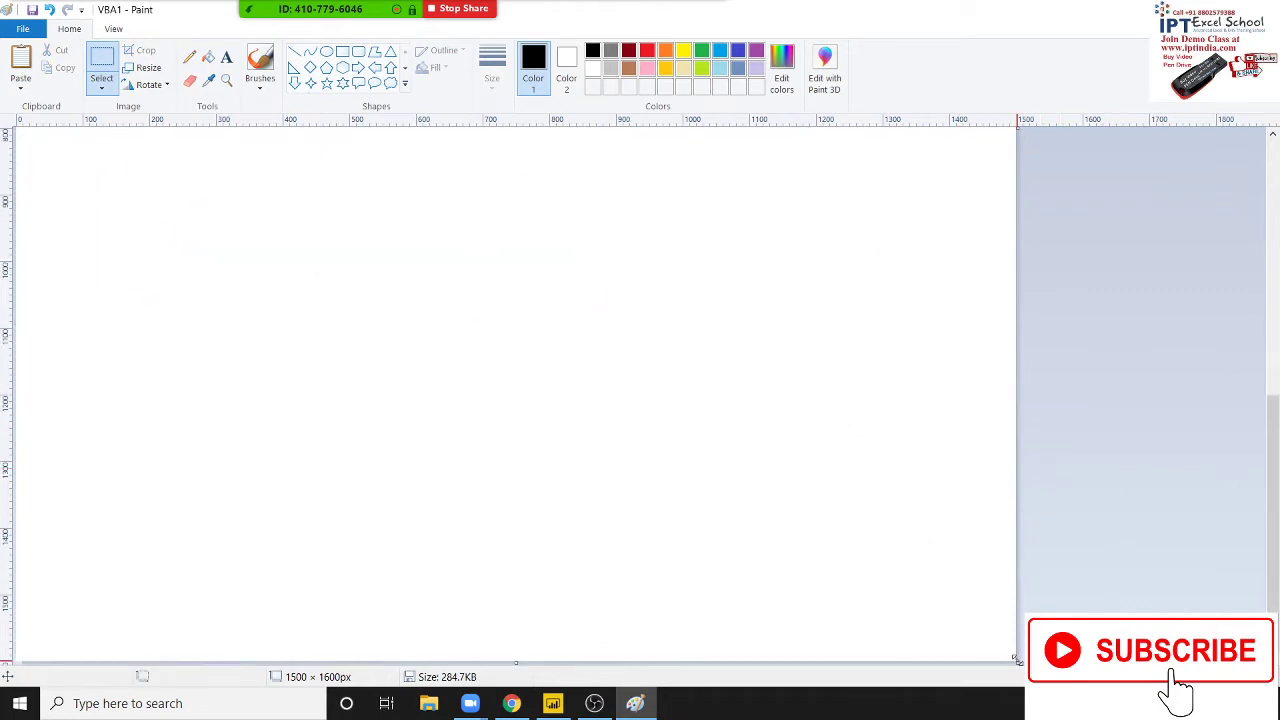
{"action": "left_click_drag", "start_coordinate": [1015, 661], "coordinate": [572, 238]}
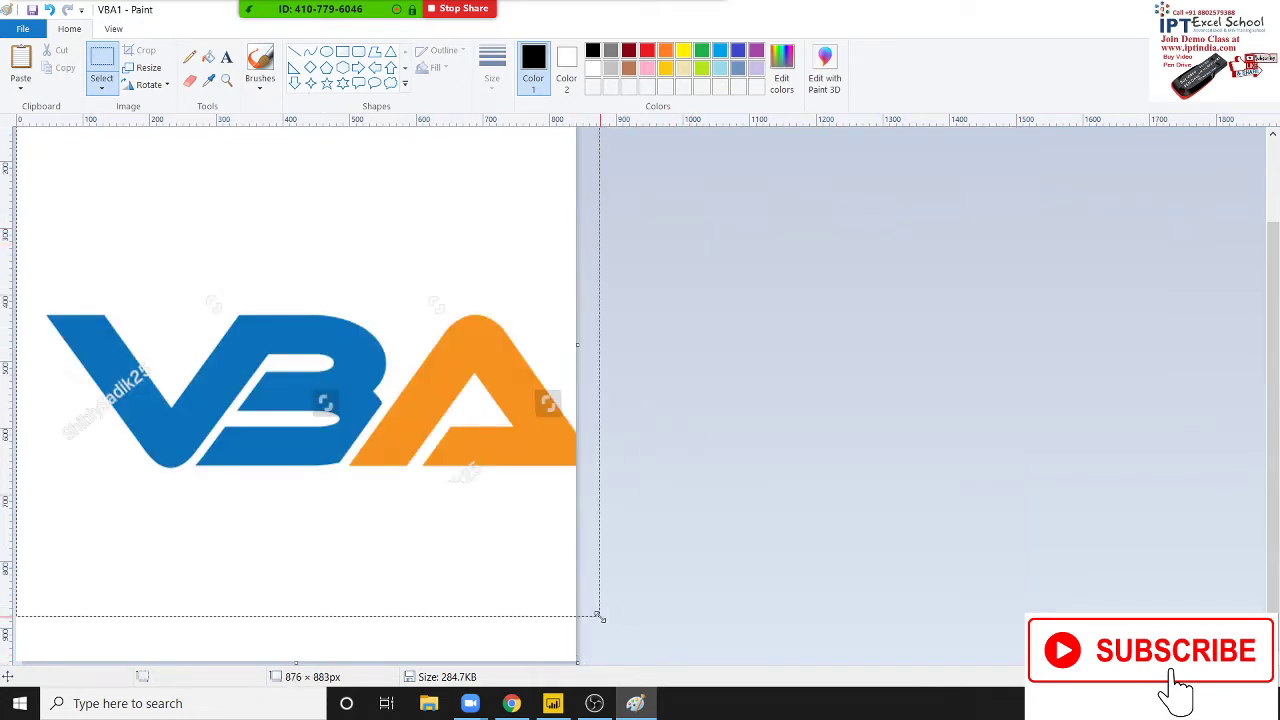
{"action": "left_click_drag", "start_coordinate": [577, 658], "coordinate": [576, 544]}
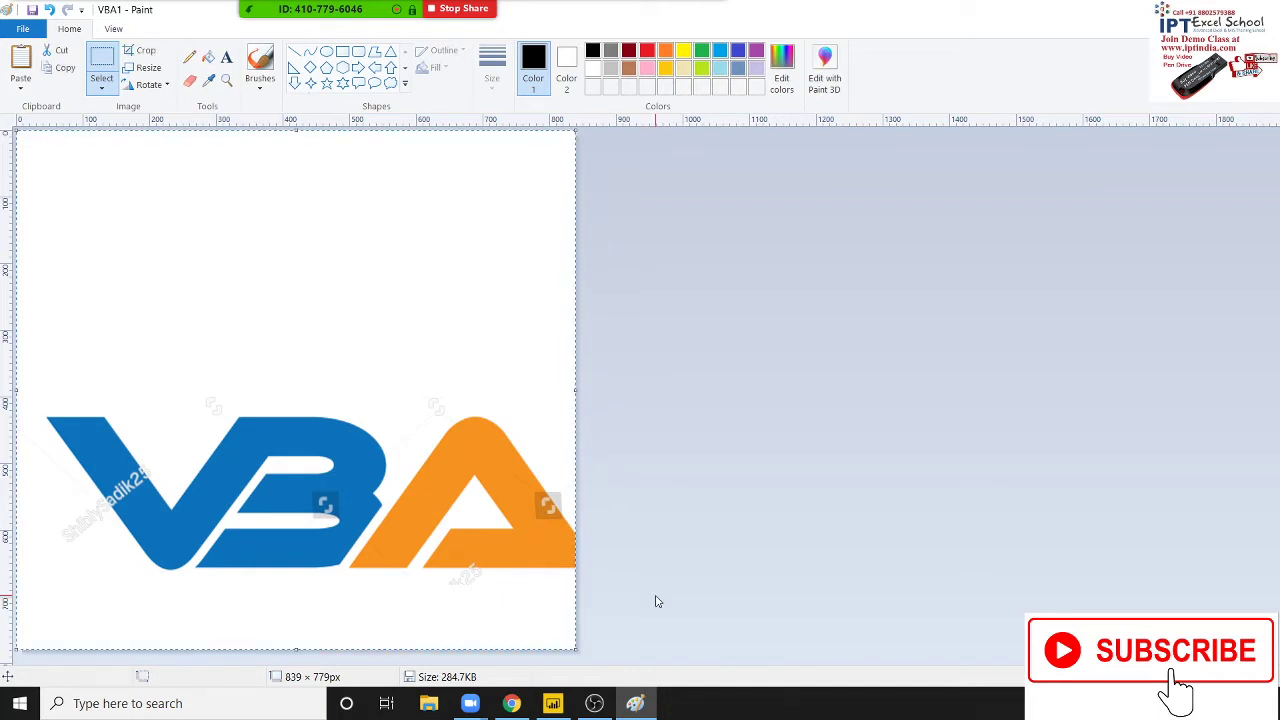
{"action": "mouse_move", "coordinate": [484, 543]}
{"action": "left_mouse_down"}
{"action": "mouse_move", "coordinate": [441, 450]}
{"action": "mouse_move", "coordinate": [455, 276]}
{"action": "left_mouse_up"}
{"action": "left_click", "coordinate": [617, 631]}
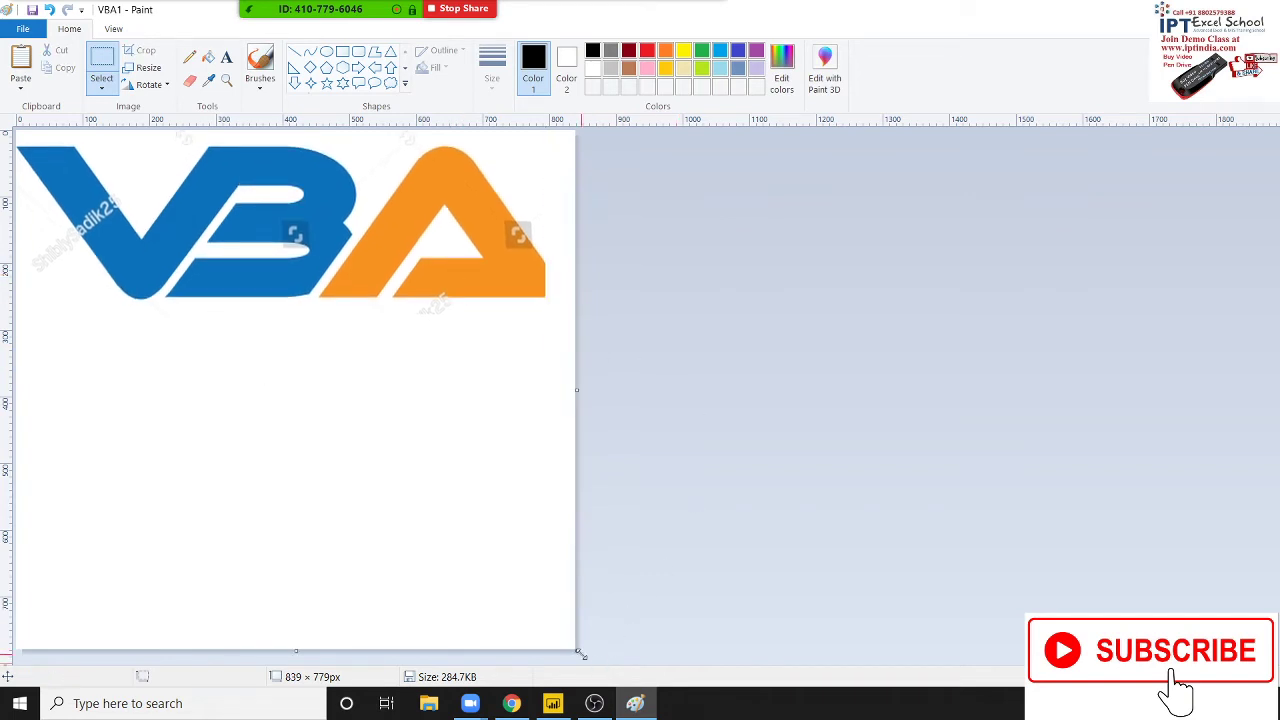
{"action": "left_click_drag", "start_coordinate": [577, 650], "coordinate": [558, 311]}
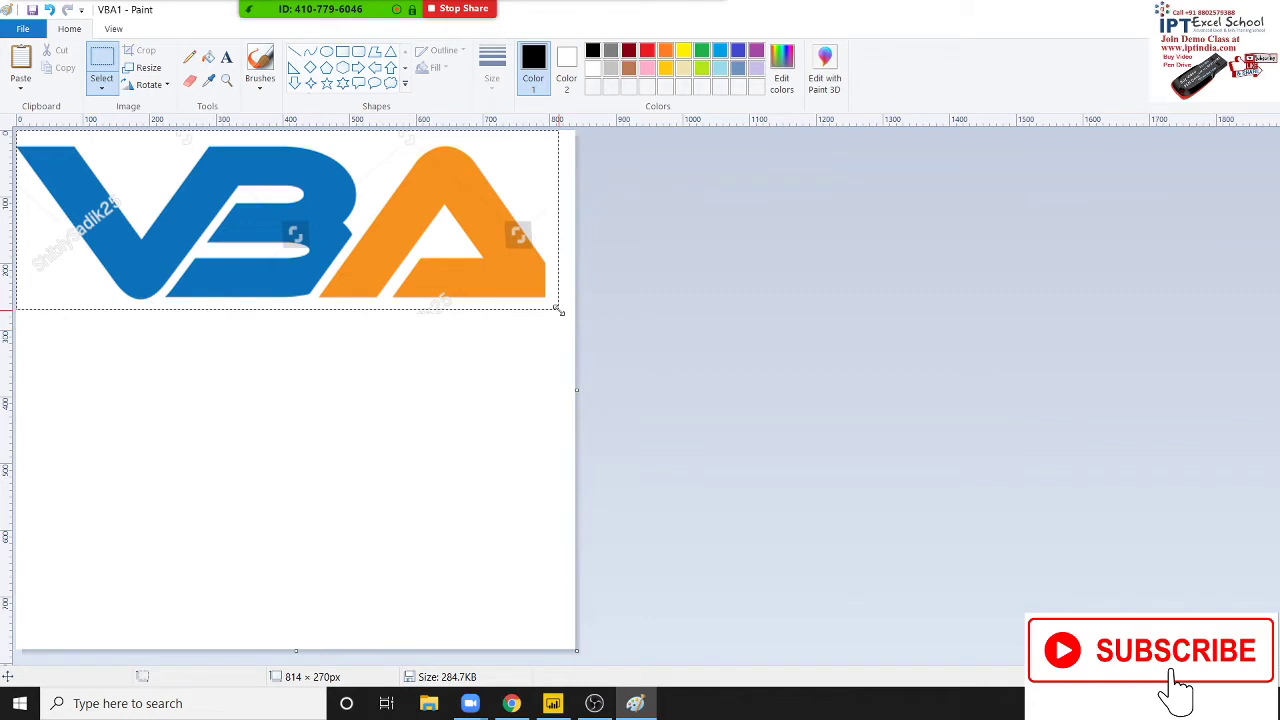
{"action": "left_click_drag", "start_coordinate": [559, 311], "coordinate": [551, 310]}
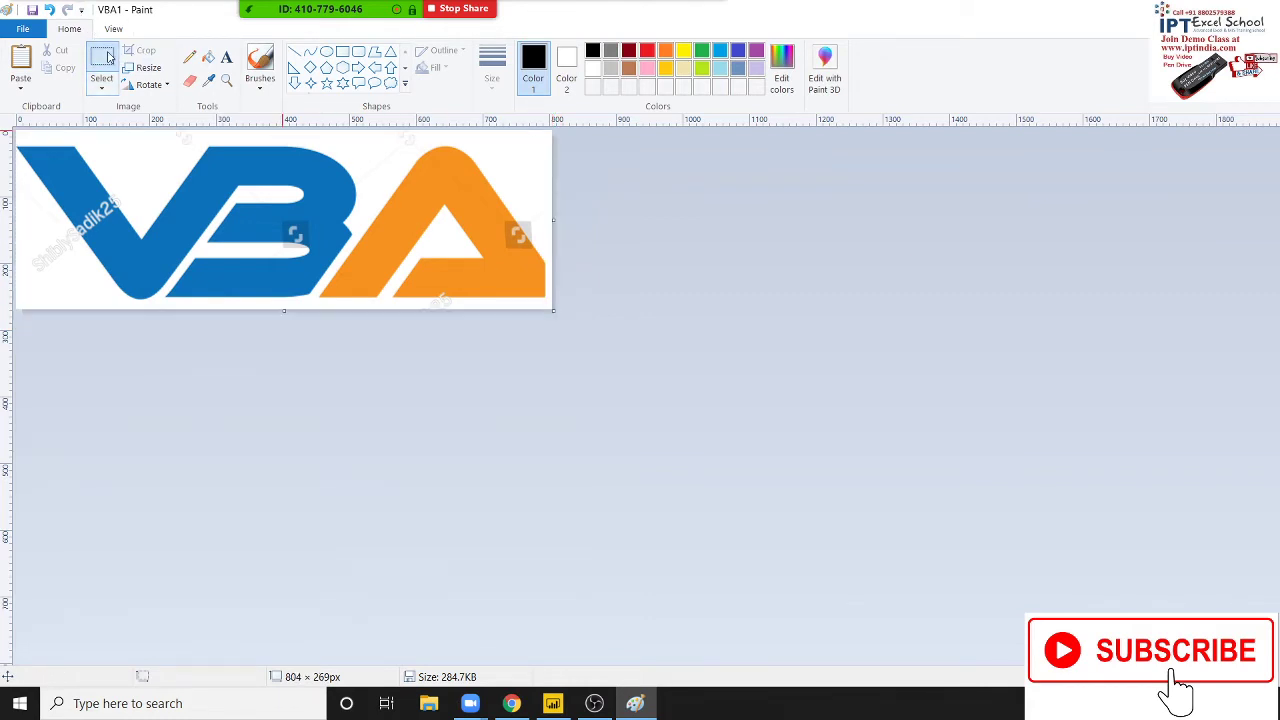
{"action": "left_click", "coordinate": [109, 57]}
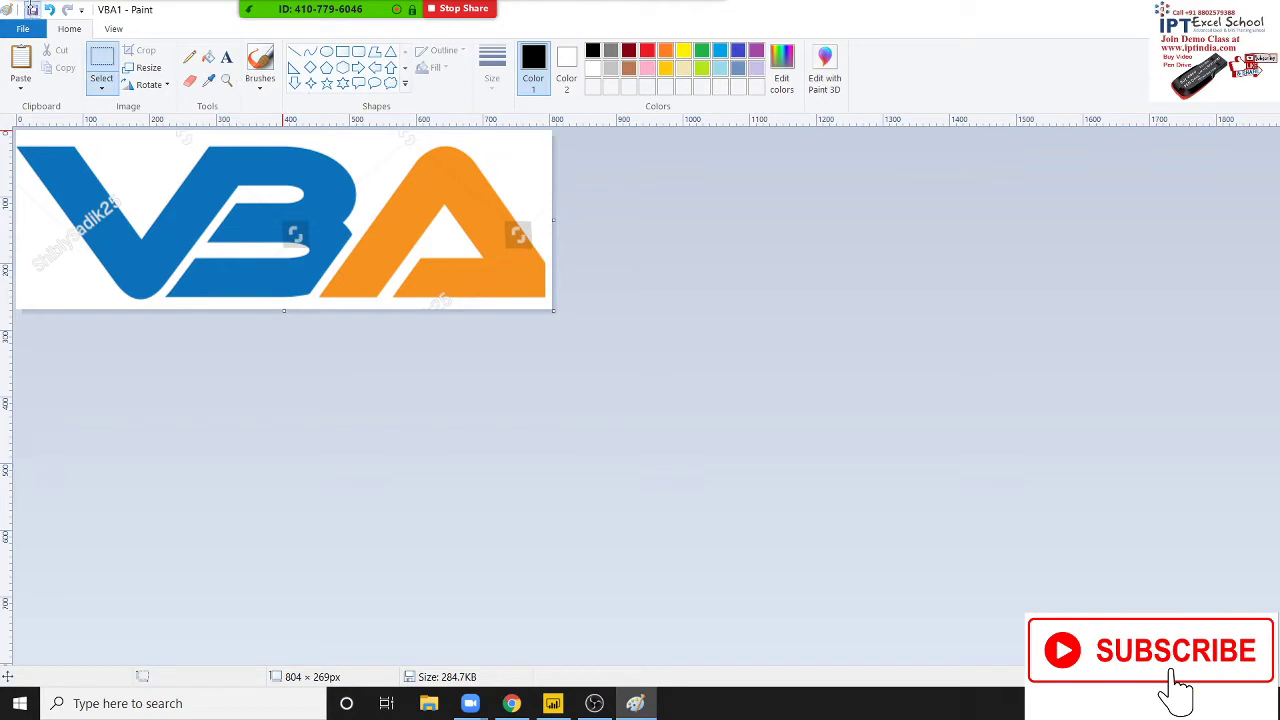
{"action": "left_click", "coordinate": [32, 9]}
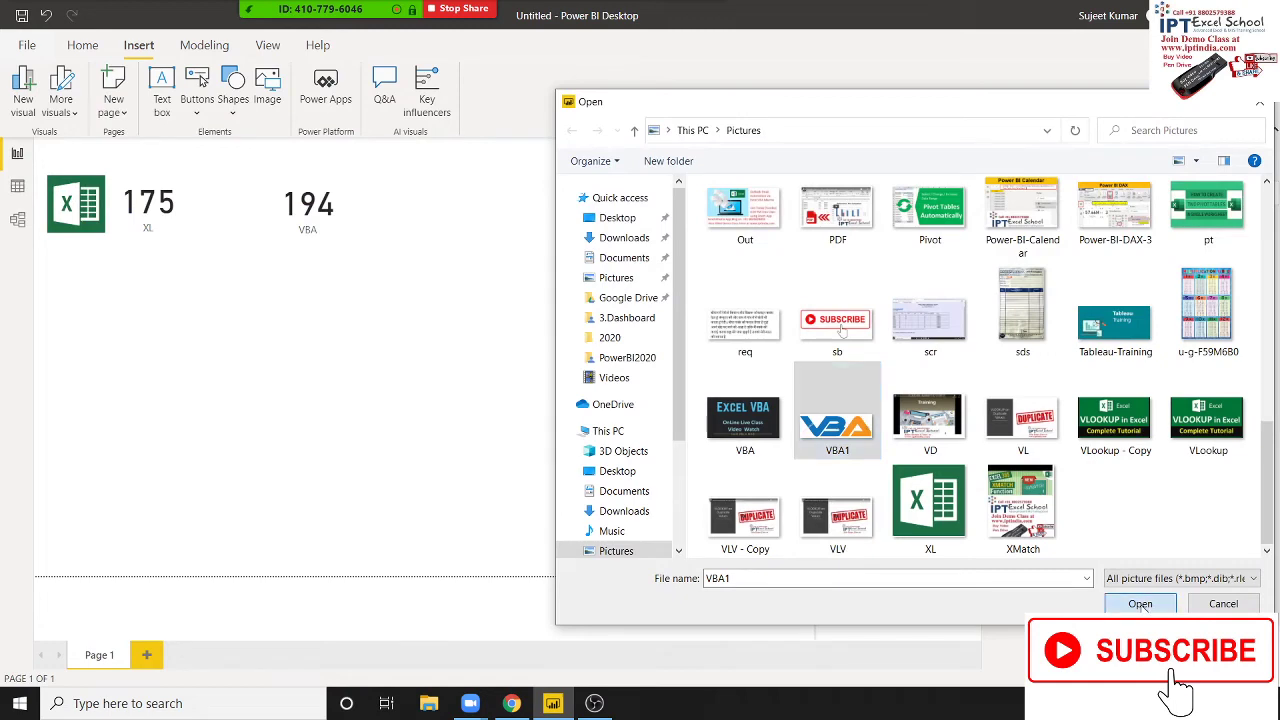
Insert the trimmed VBA1 image, make it wider and shorter, and place it beside the 194 card
{"action": "left_click", "coordinate": [1140, 603]}
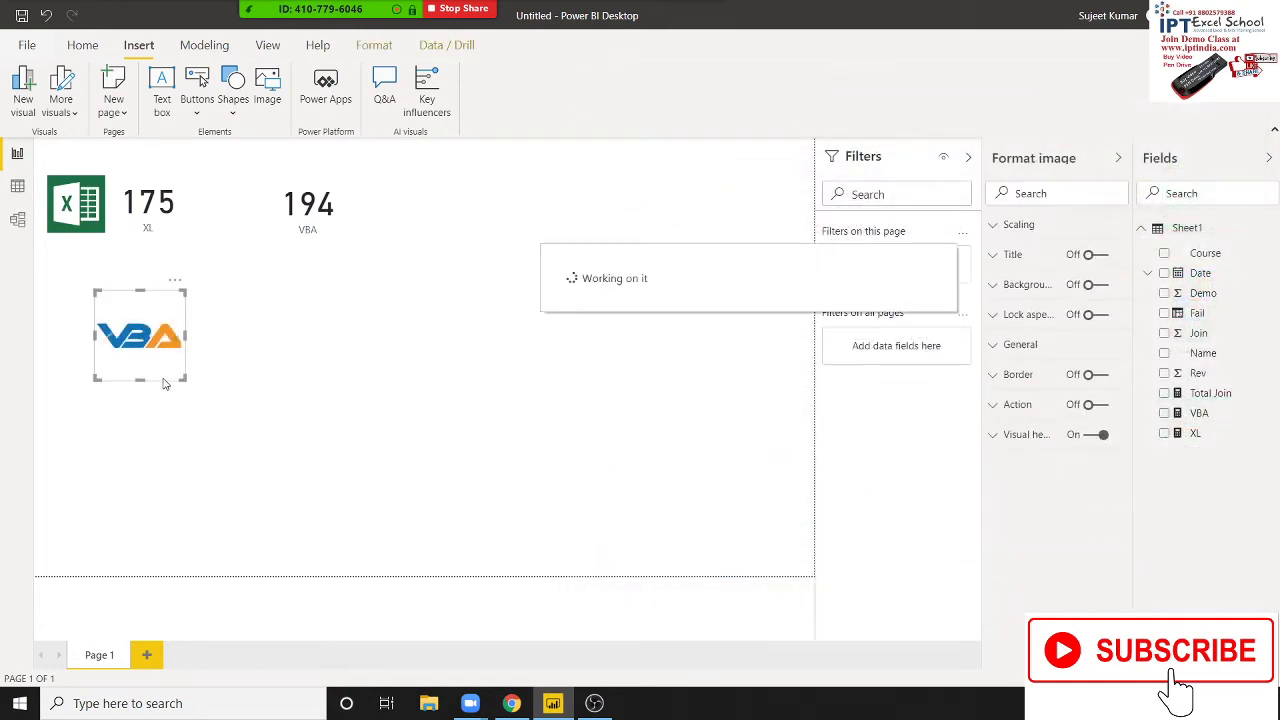
{"action": "left_click_drag", "start_coordinate": [183, 378], "coordinate": [275, 228]}
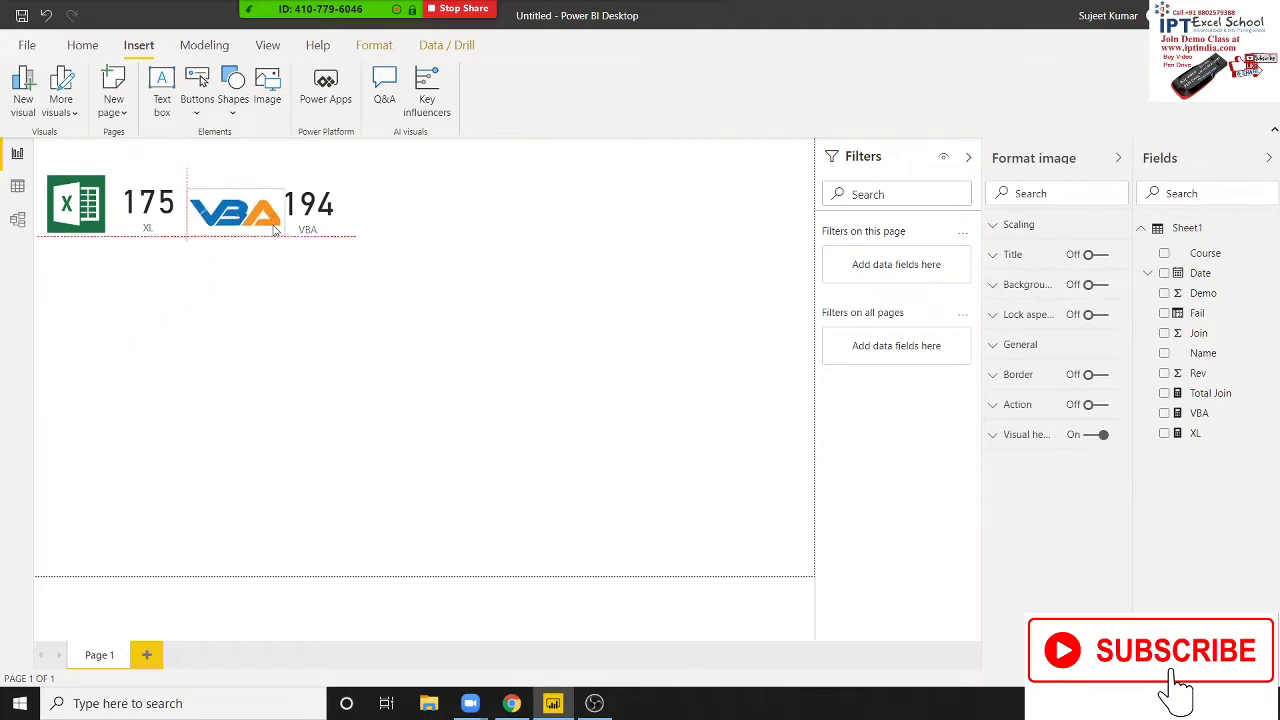
{"action": "left_click", "coordinate": [313, 328]}
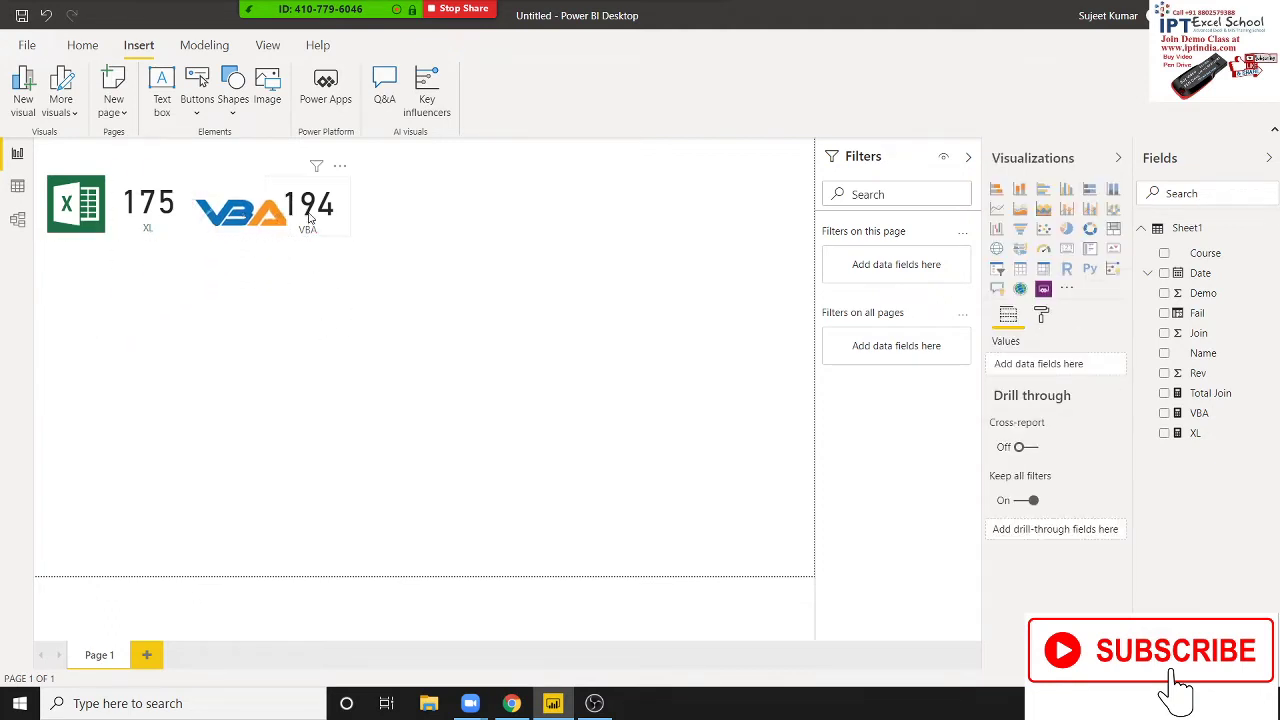
{"action": "mouse_move", "coordinate": [240, 211]}
{"action": "left_click_drag", "start_coordinate": [240, 210], "coordinate": [237, 213]}
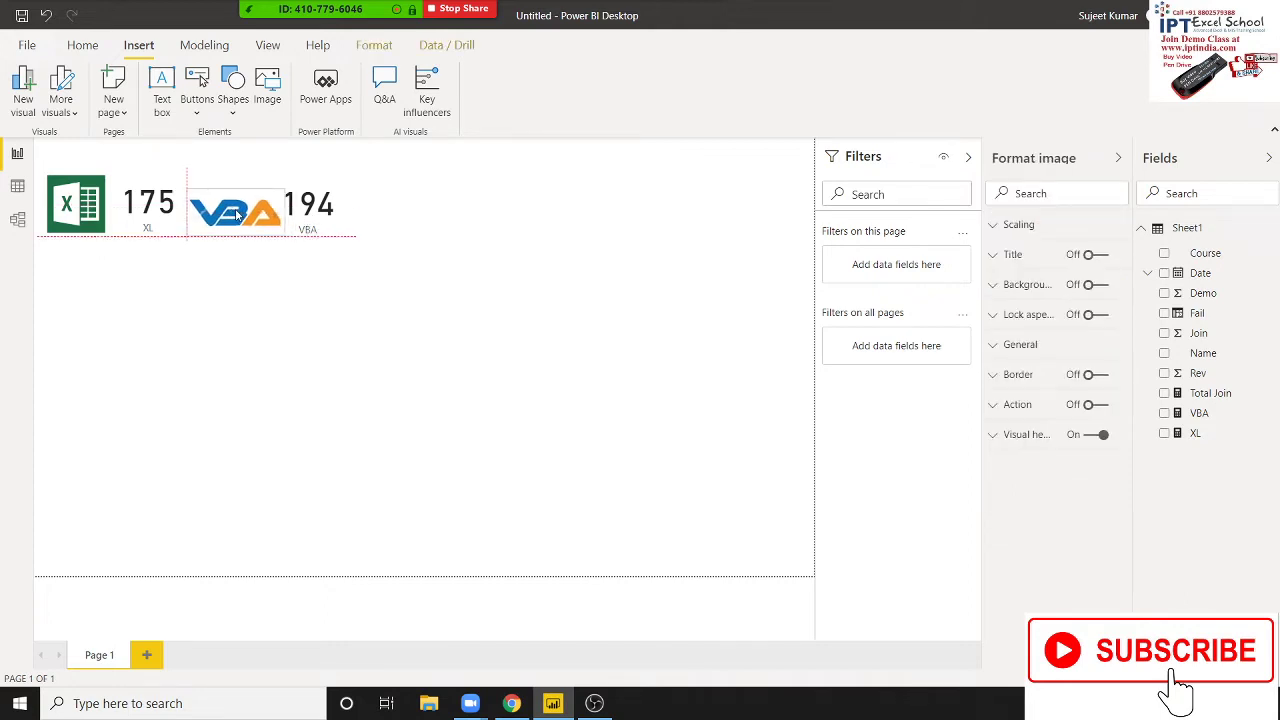
Group the VBA image with the 194 VBA card
{"action": "left_click", "coordinate": [324, 232]}
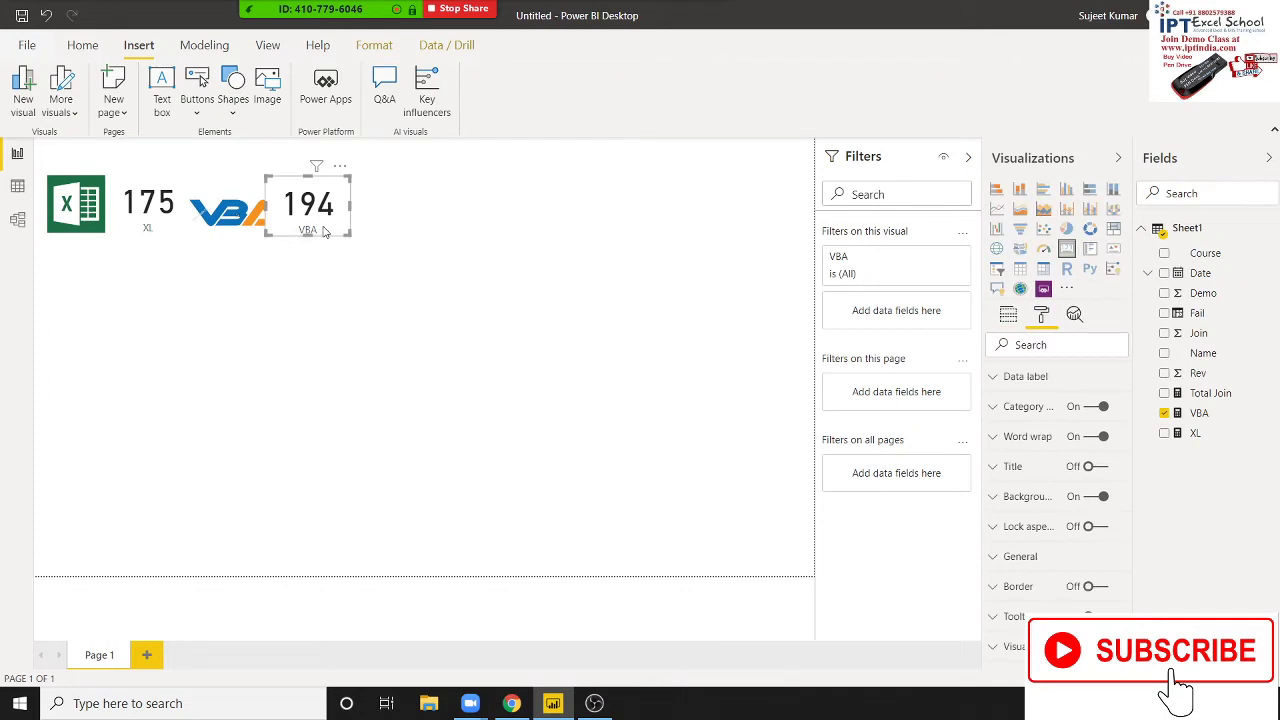
{"action": "left_click", "coordinate": [247, 220]}
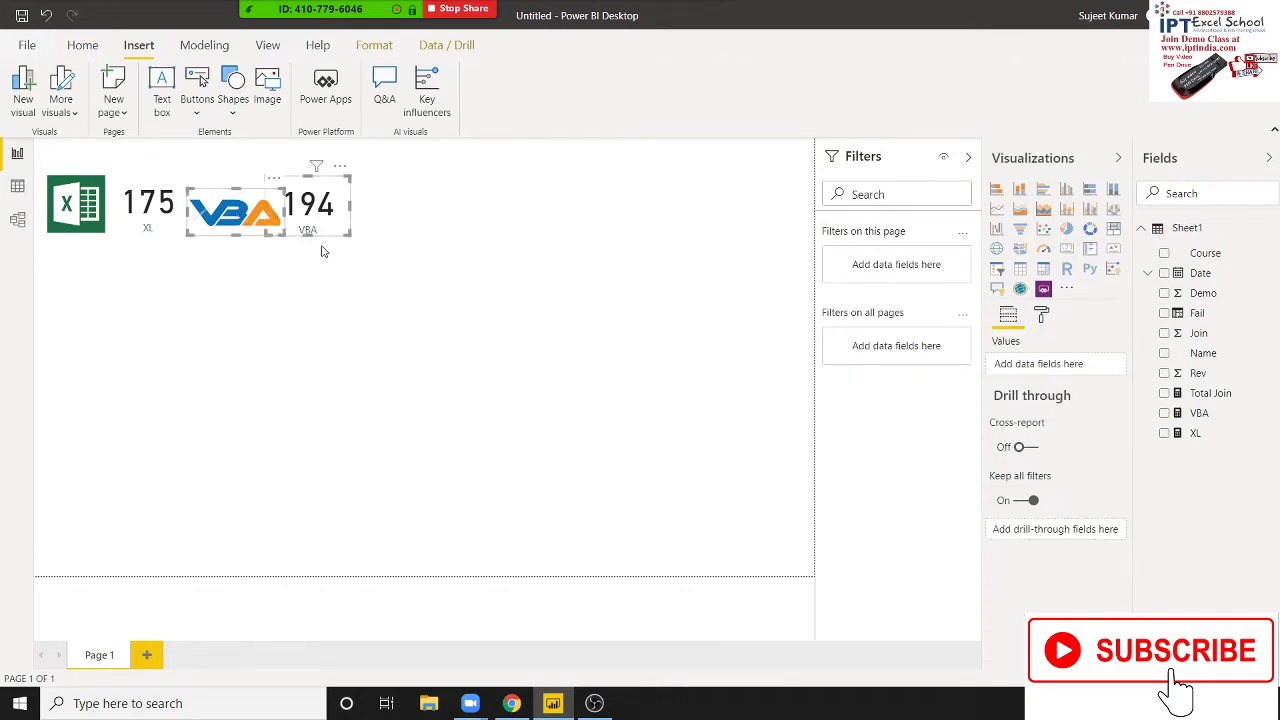
{"action": "right_click", "coordinate": [328, 207]}
{"action": "mouse_move", "coordinate": [388, 212]}
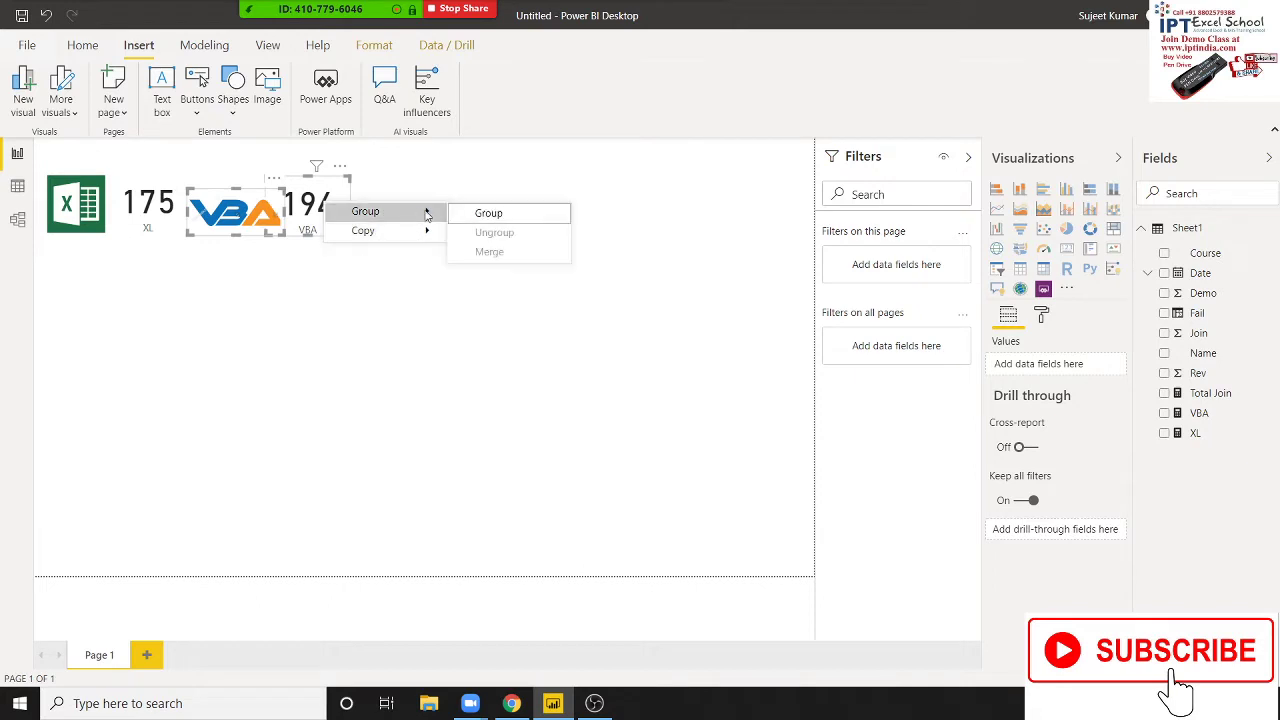
{"action": "left_click", "coordinate": [478, 214]}
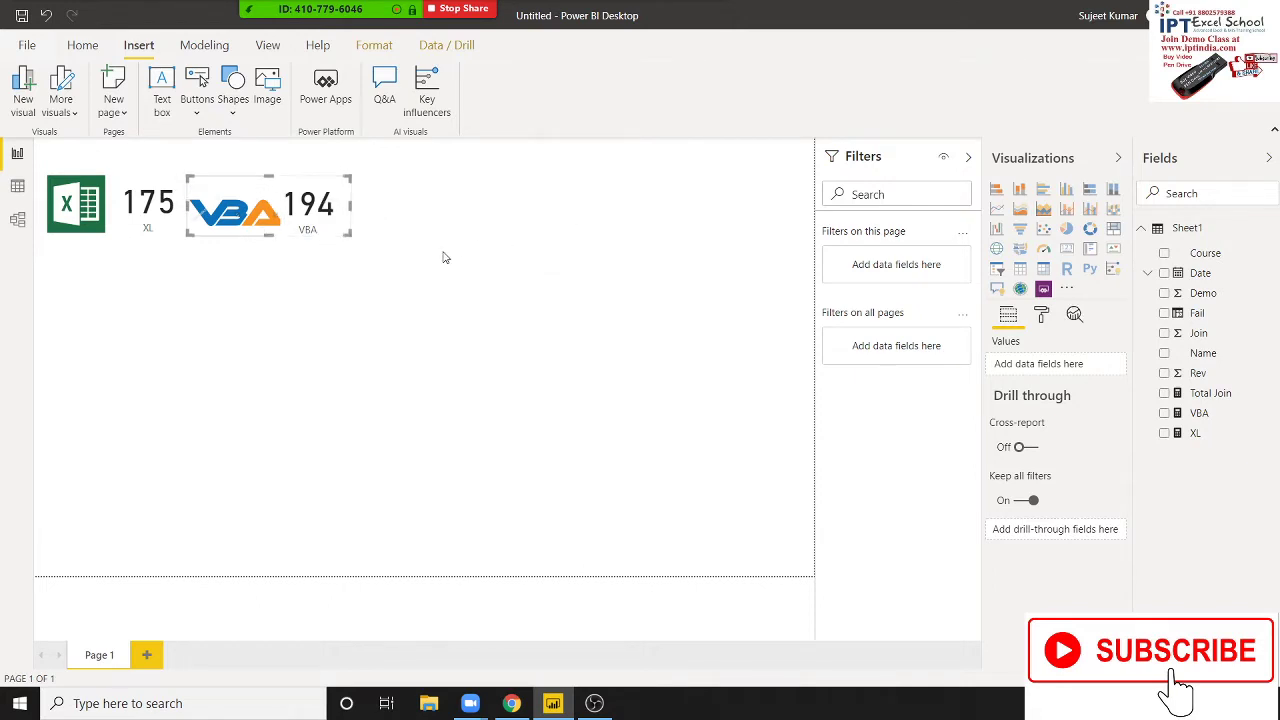
{"action": "left_click", "coordinate": [407, 278]}
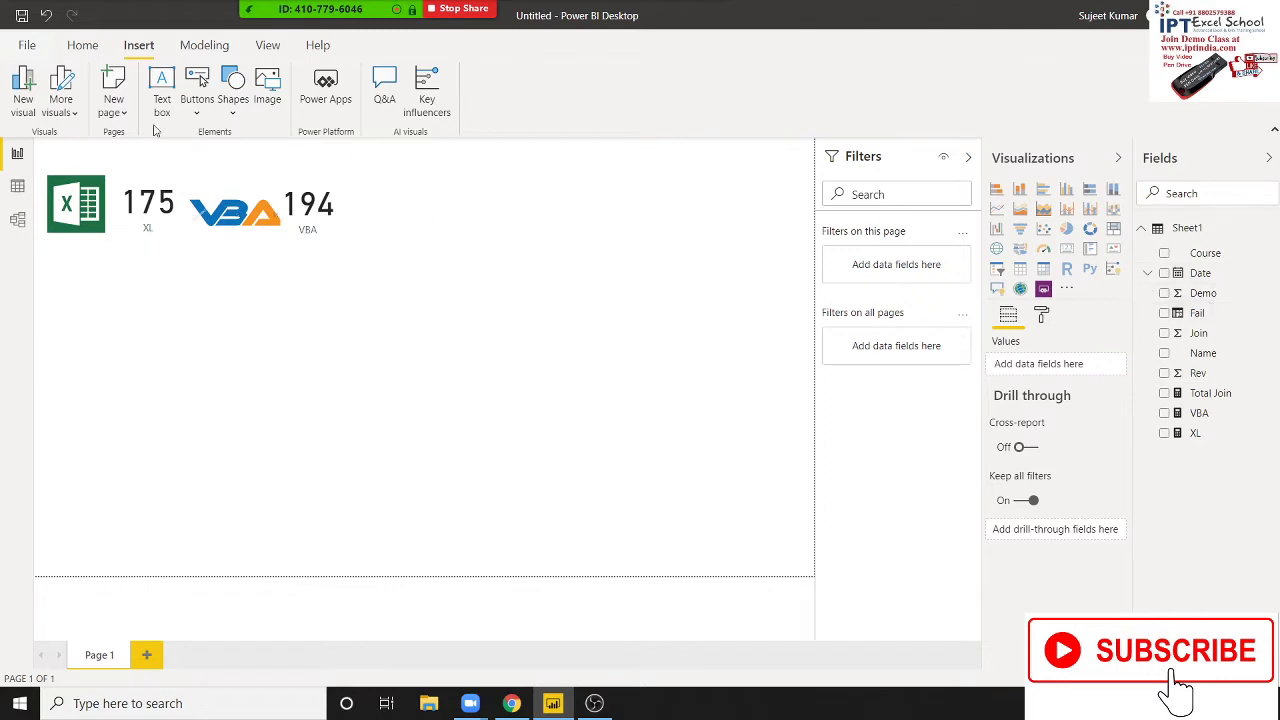
Start a new measure MIS = SUMX(FILTER(Sheet1, ... using autocomplete
{"action": "left_click", "coordinate": [185, 45]}
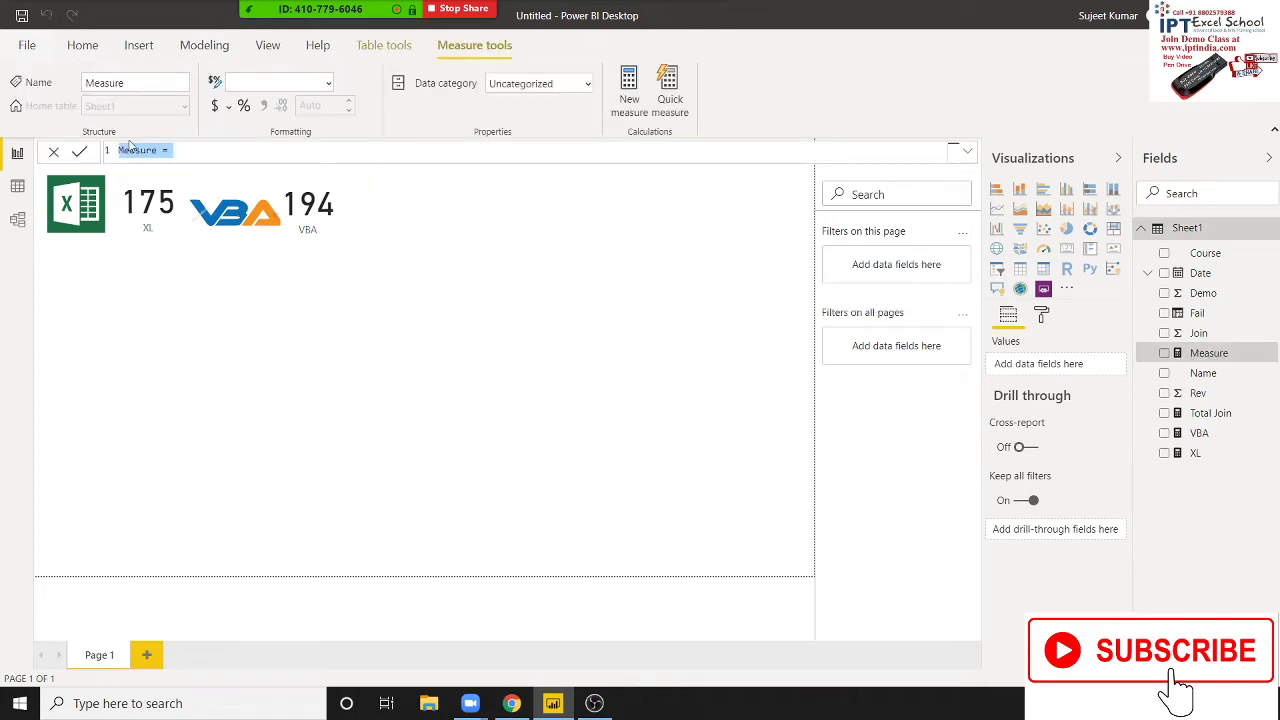
{"action": "double_click", "coordinate": [134, 151]}
{"action": "type", "text": "MIS = "}
{"action": "type", "text": "sum"}
{"action": "key", "text": "Down"}
{"action": "key", "text": "Down"}
{"action": "key", "text": "Down"}
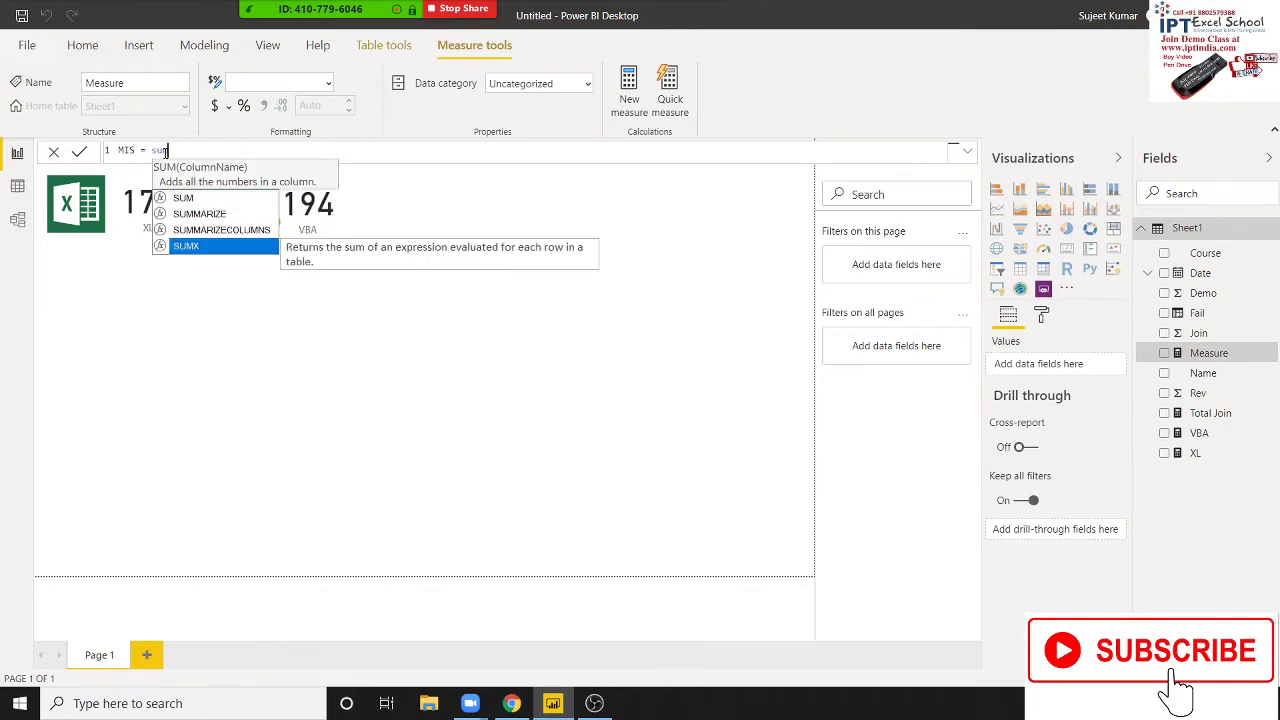
{"action": "key", "text": "Tab"}
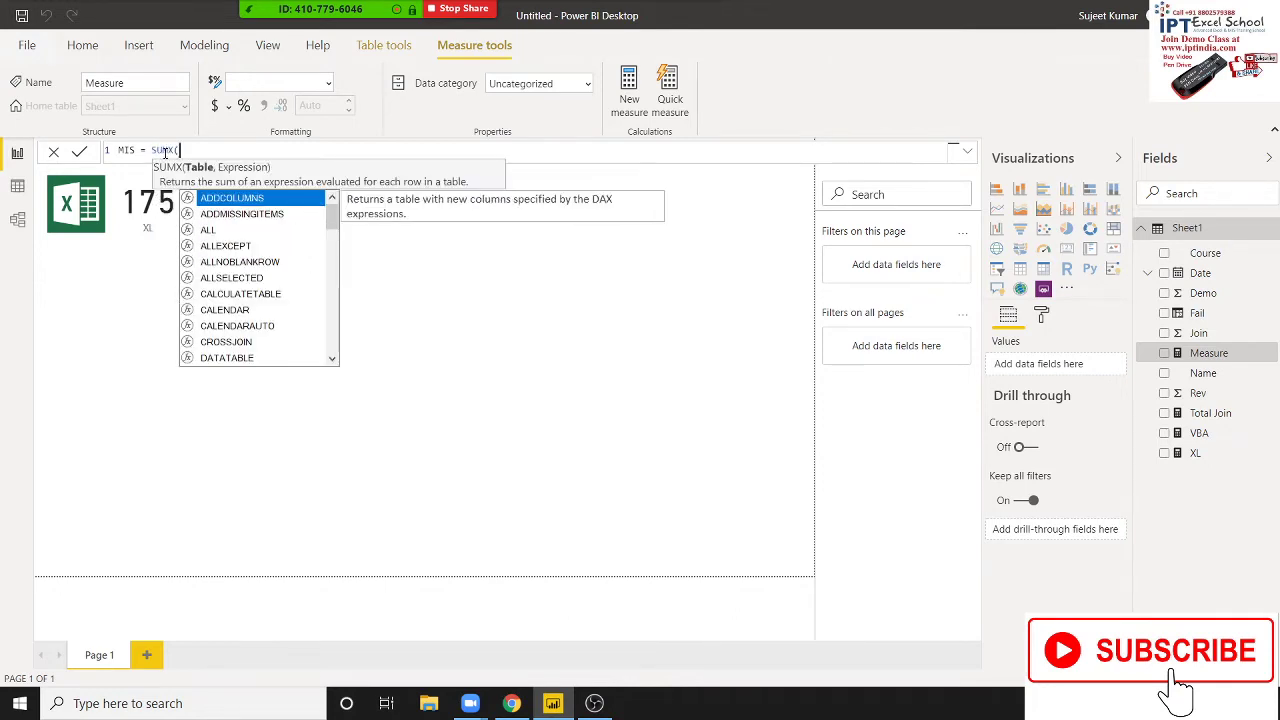
{"action": "type", "text": "filt"}
{"action": "key", "text": "Tab"}
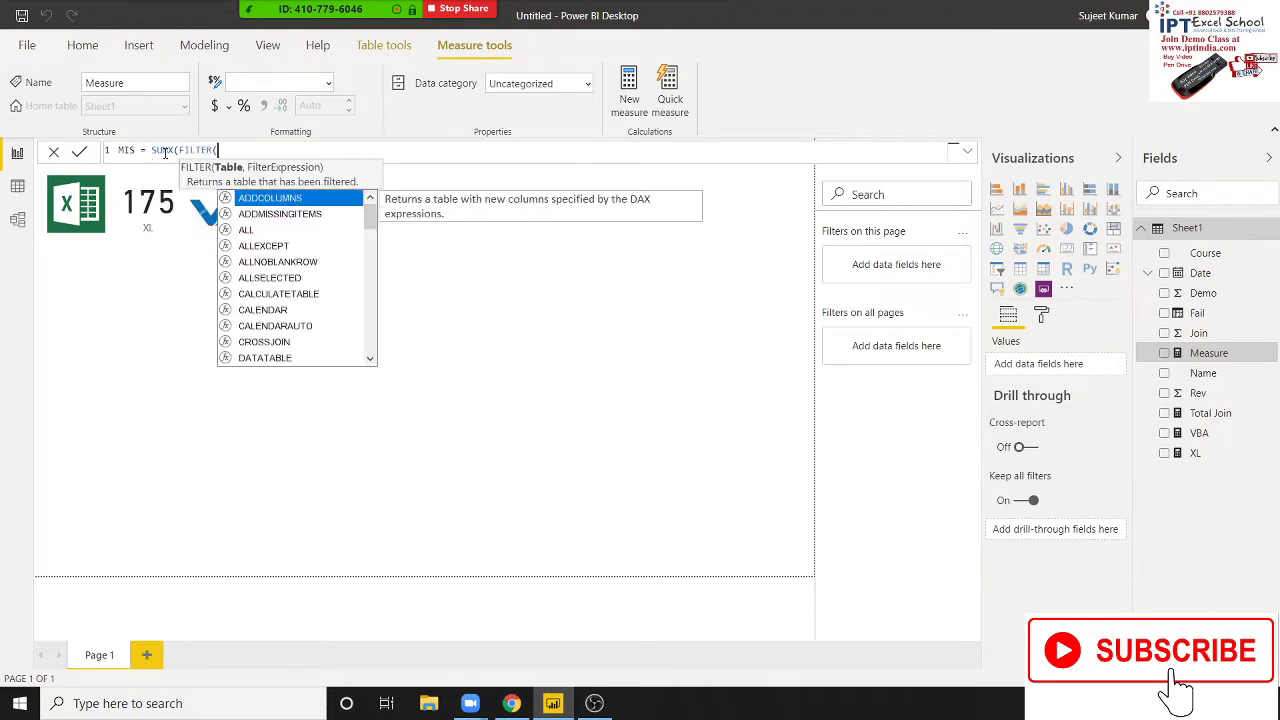
{"action": "type", "text": "SH"}
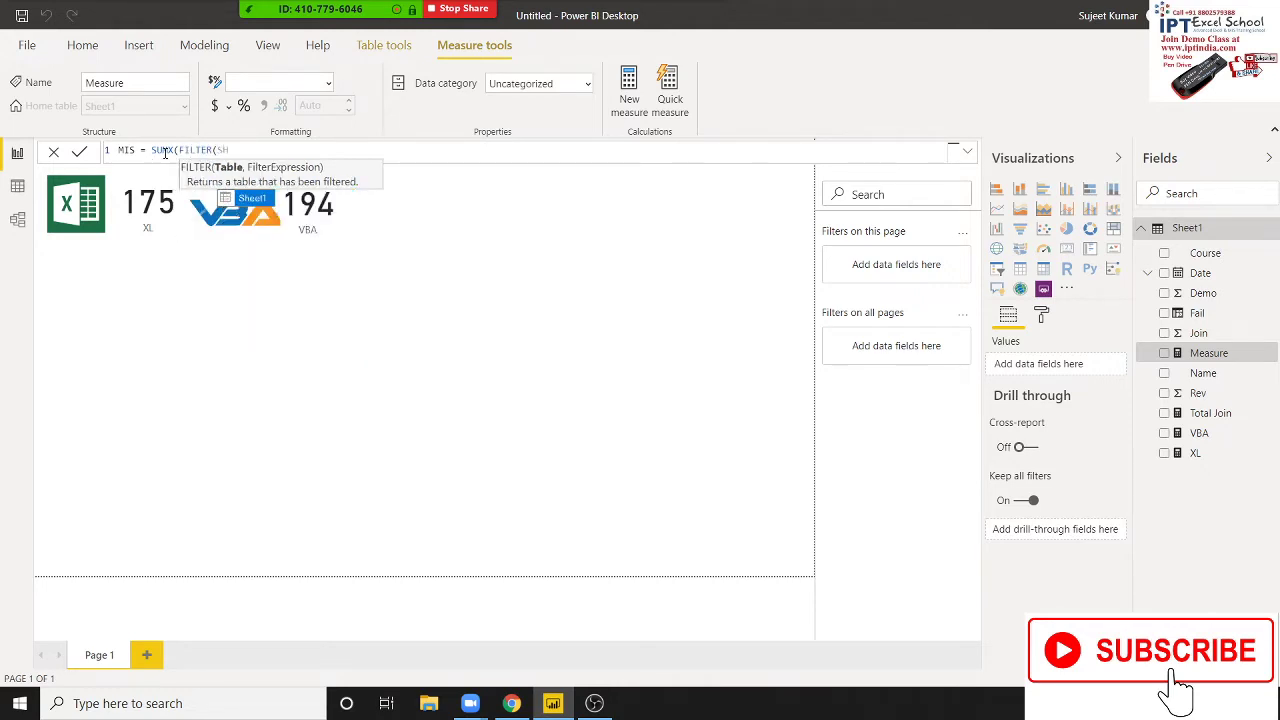
{"action": "key", "text": "Tab"}
Finish with Sheet1[Course]="mis" summing Sheet1[Join], and commit the MIS measure
{"action": "type", "text": ","}
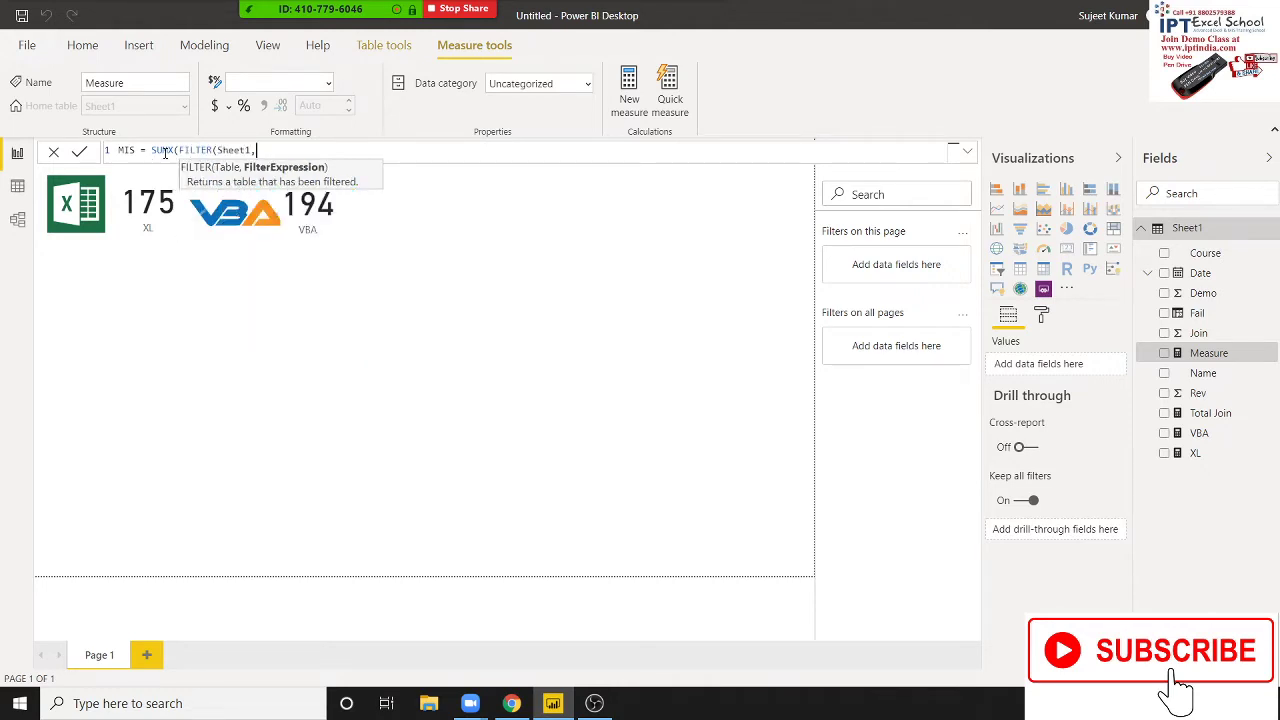
{"action": "type", "text": "c"}
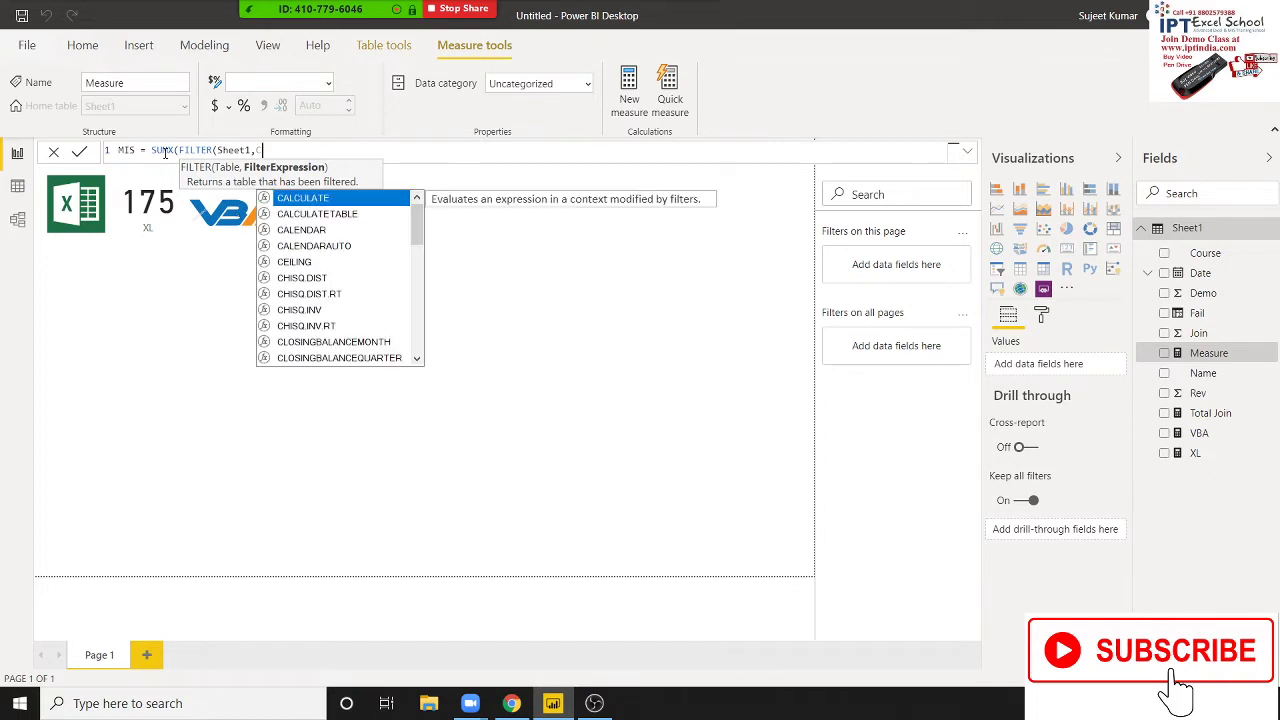
{"action": "type", "text": "ou"}
{"action": "key", "text": "Down"}
{"action": "key", "text": "Down"}
{"action": "key", "text": "Down"}
{"action": "key", "text": "Down"}
{"action": "key", "text": "Down"}
{"action": "key", "text": "Down"}
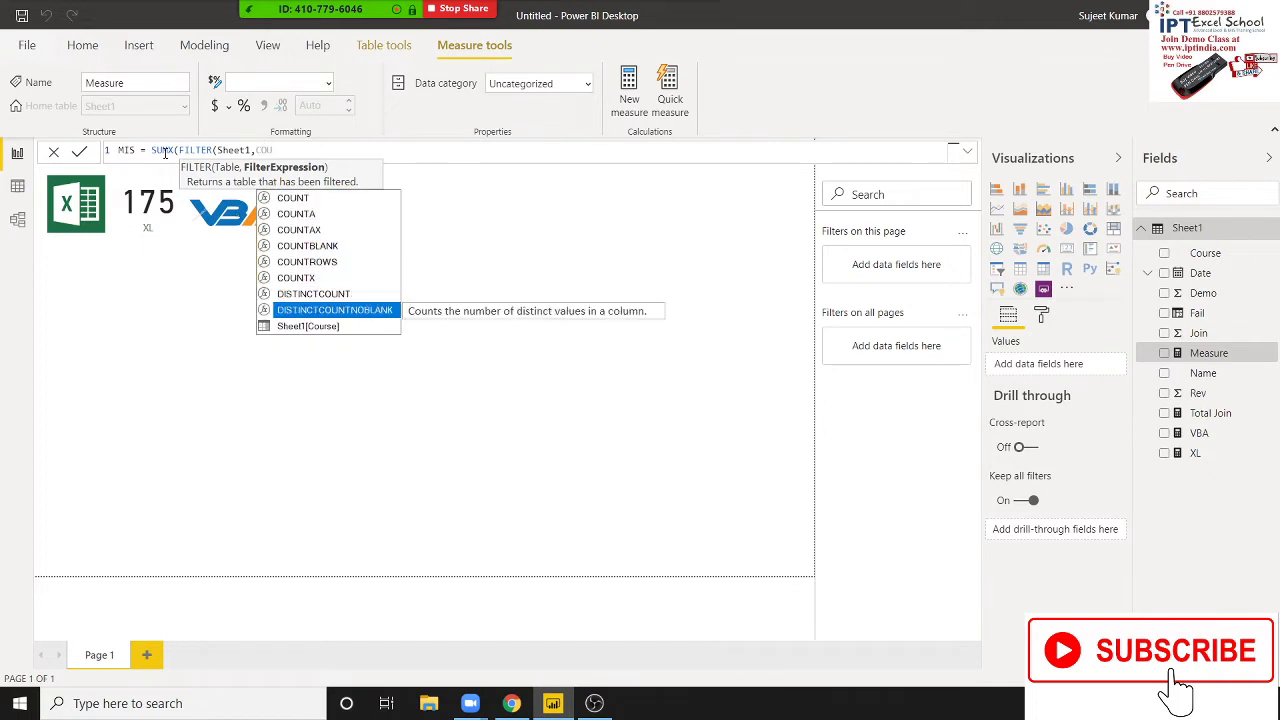
{"action": "key", "text": "Down"}
{"action": "key", "text": "Tab"}
{"action": "type", "text": "="}
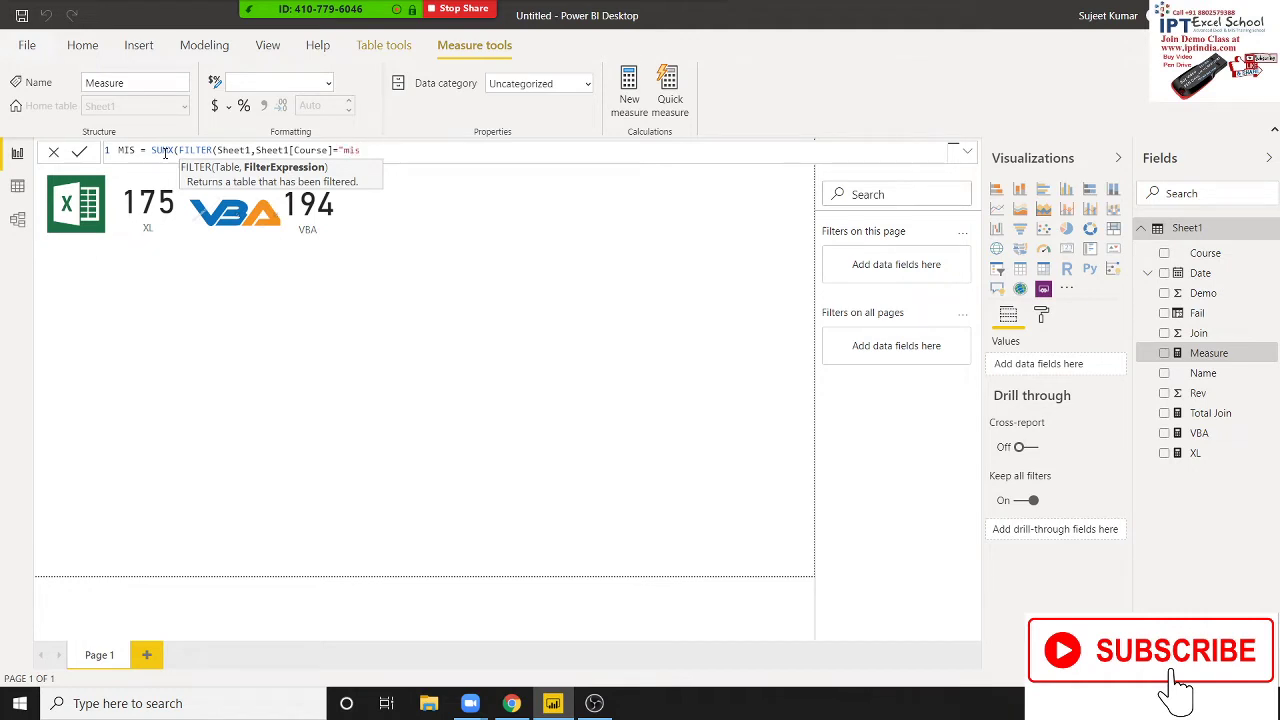
{"action": "type", "text": ")"}
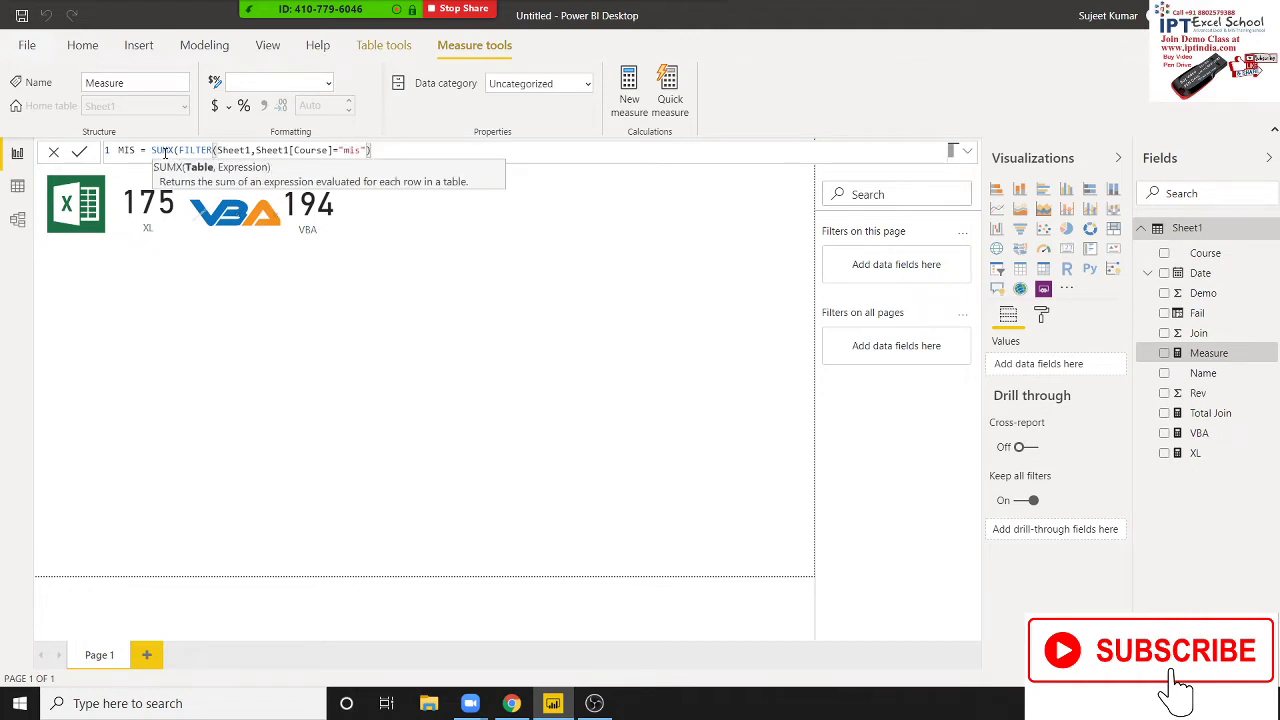
{"action": "type", "text": ","}
{"action": "key", "text": "Tab"}
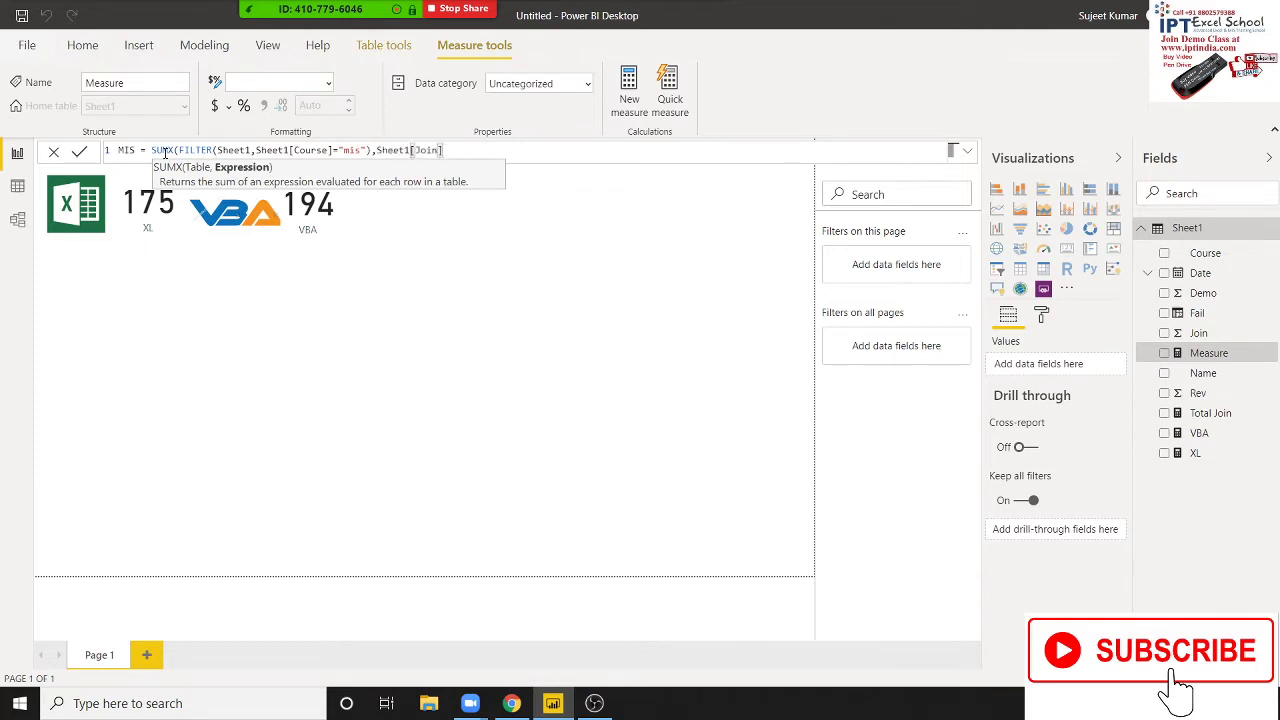
{"action": "type", "text": ")"}
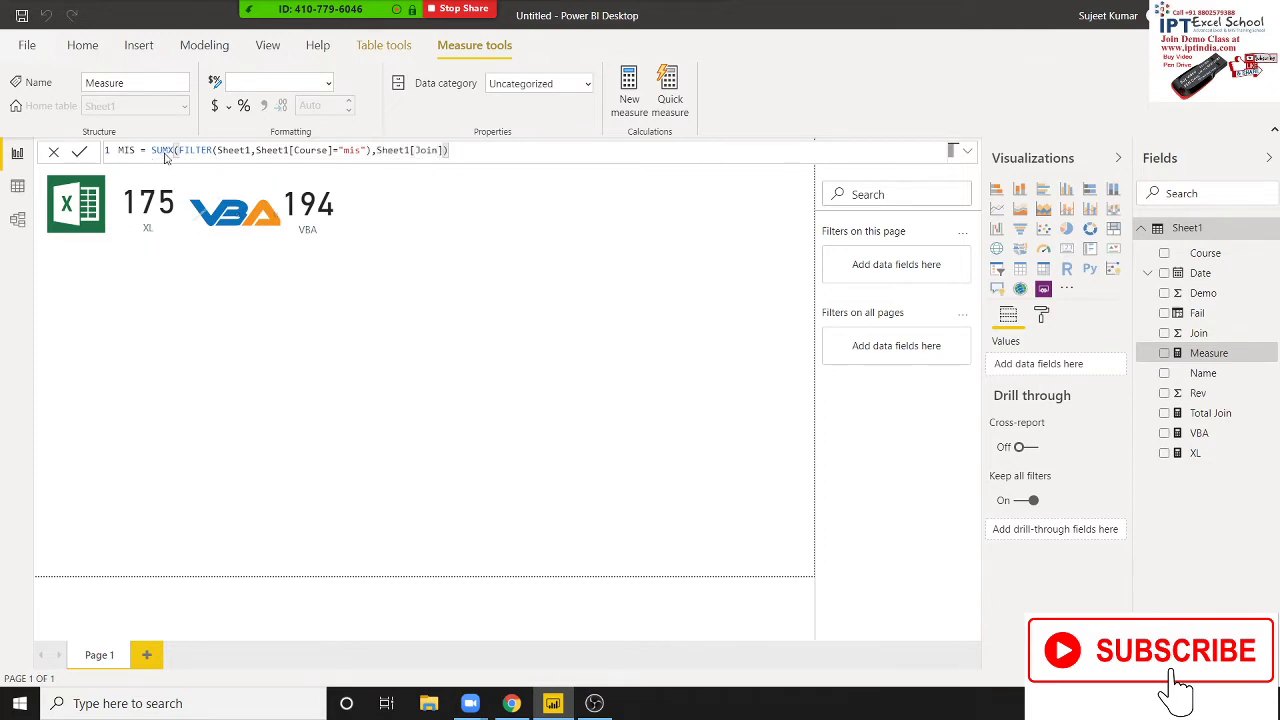
{"action": "key", "text": "Return"}
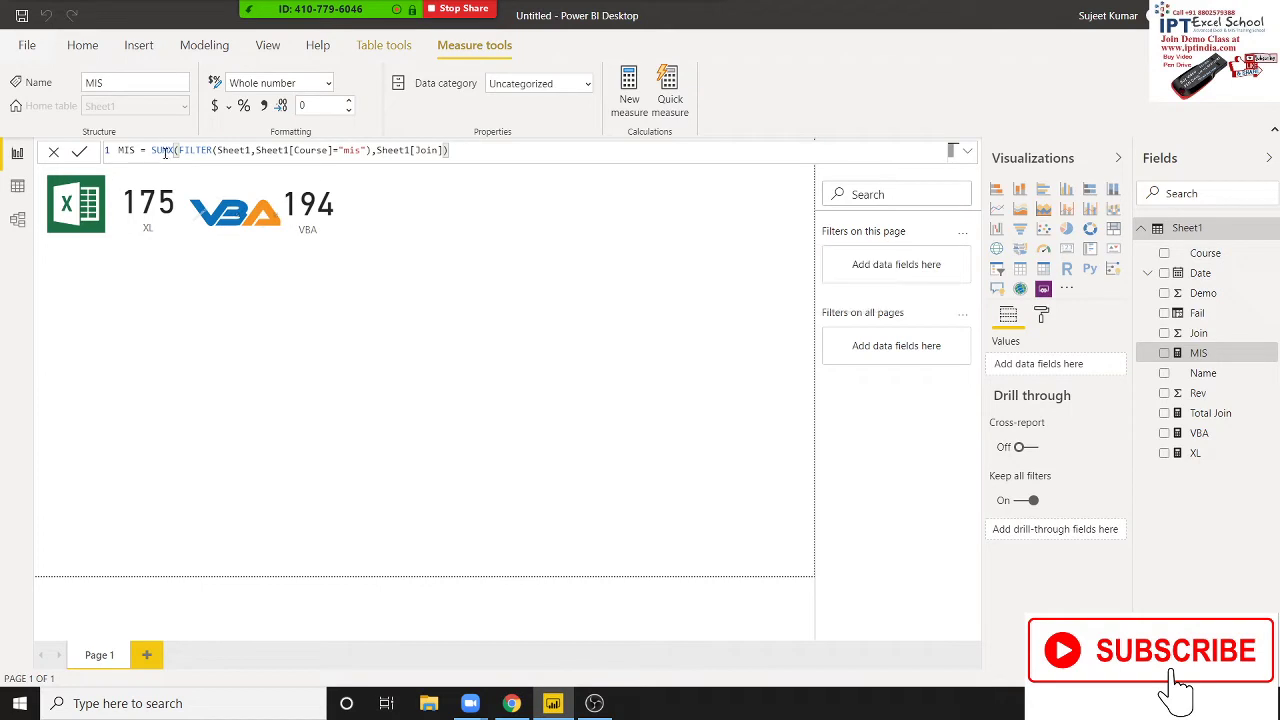
{"action": "left_click", "coordinate": [1110, 200]}
Add a card showing MIS (194), resize it, and align it level with the XL and VBA cards
{"action": "left_click", "coordinate": [1066, 250]}
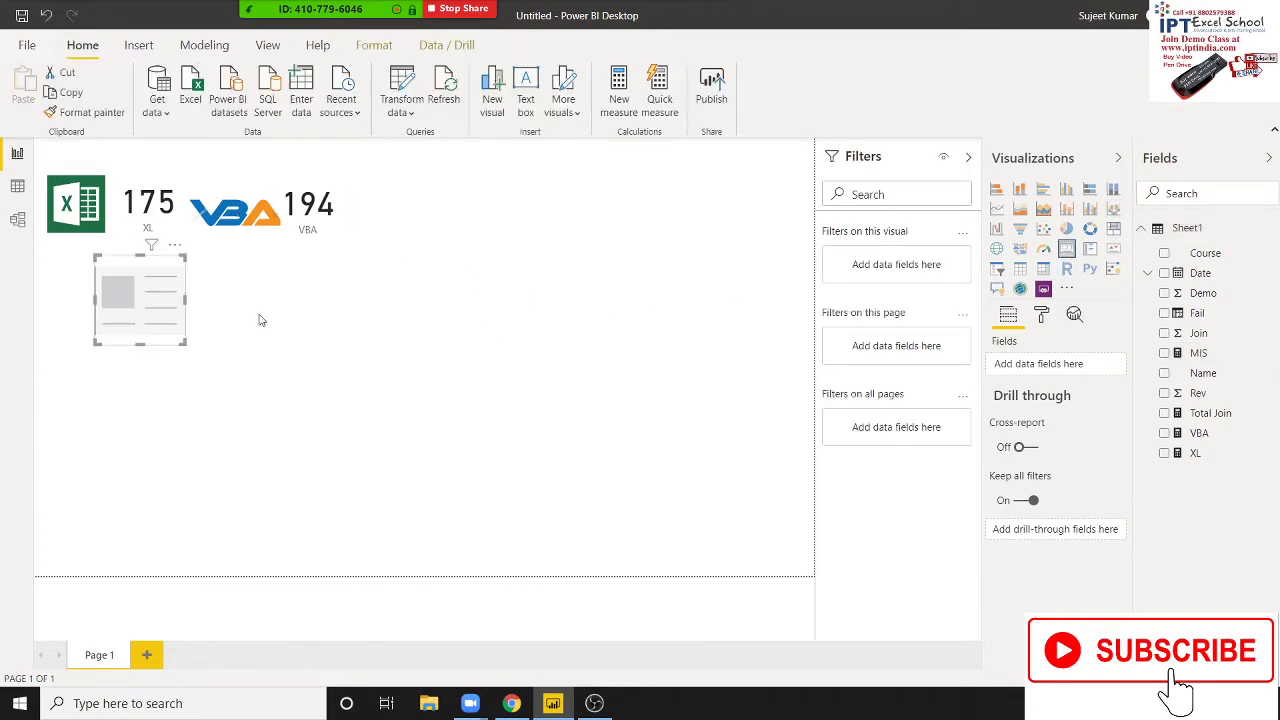
{"action": "mouse_move", "coordinate": [176, 312]}
{"action": "left_mouse_down"}
{"action": "mouse_move", "coordinate": [380, 293]}
{"action": "mouse_move", "coordinate": [440, 242]}
{"action": "mouse_move", "coordinate": [483, 236]}
{"action": "left_mouse_up"}
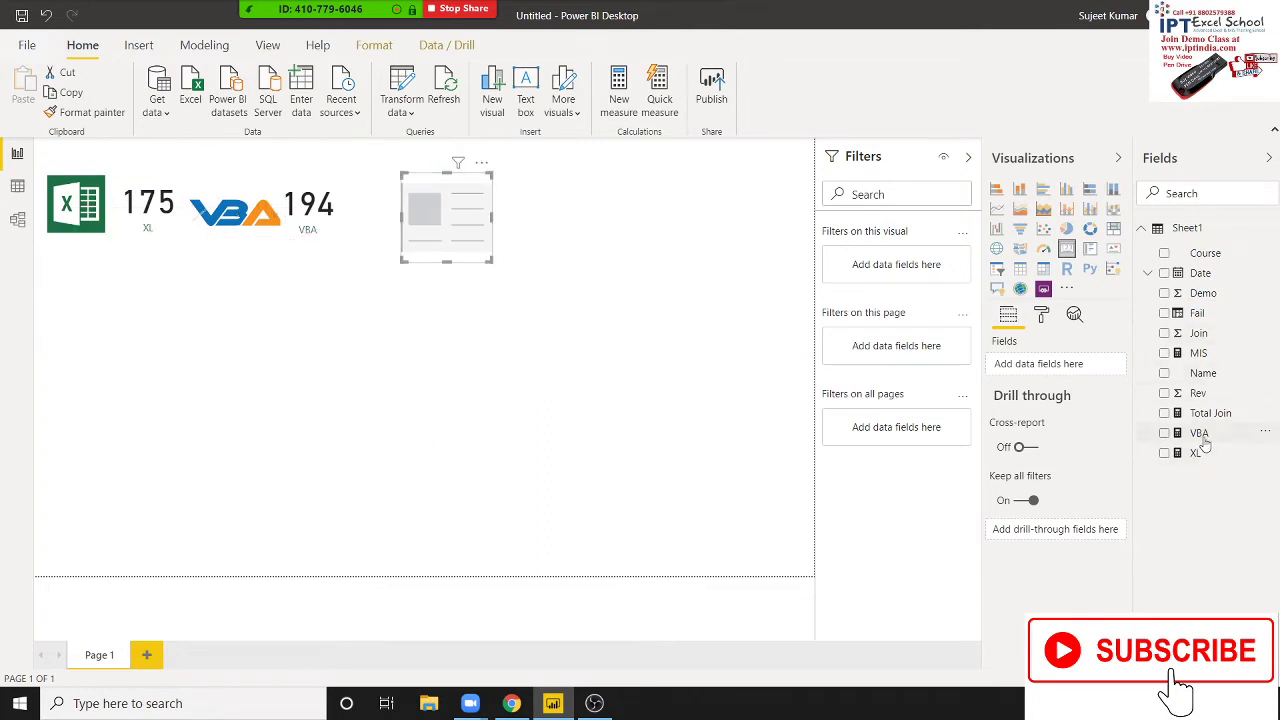
{"action": "mouse_move", "coordinate": [1200, 353]}
{"action": "left_mouse_down"}
{"action": "mouse_move", "coordinate": [369, 225]}
{"action": "mouse_move", "coordinate": [455, 225]}
{"action": "left_mouse_up"}
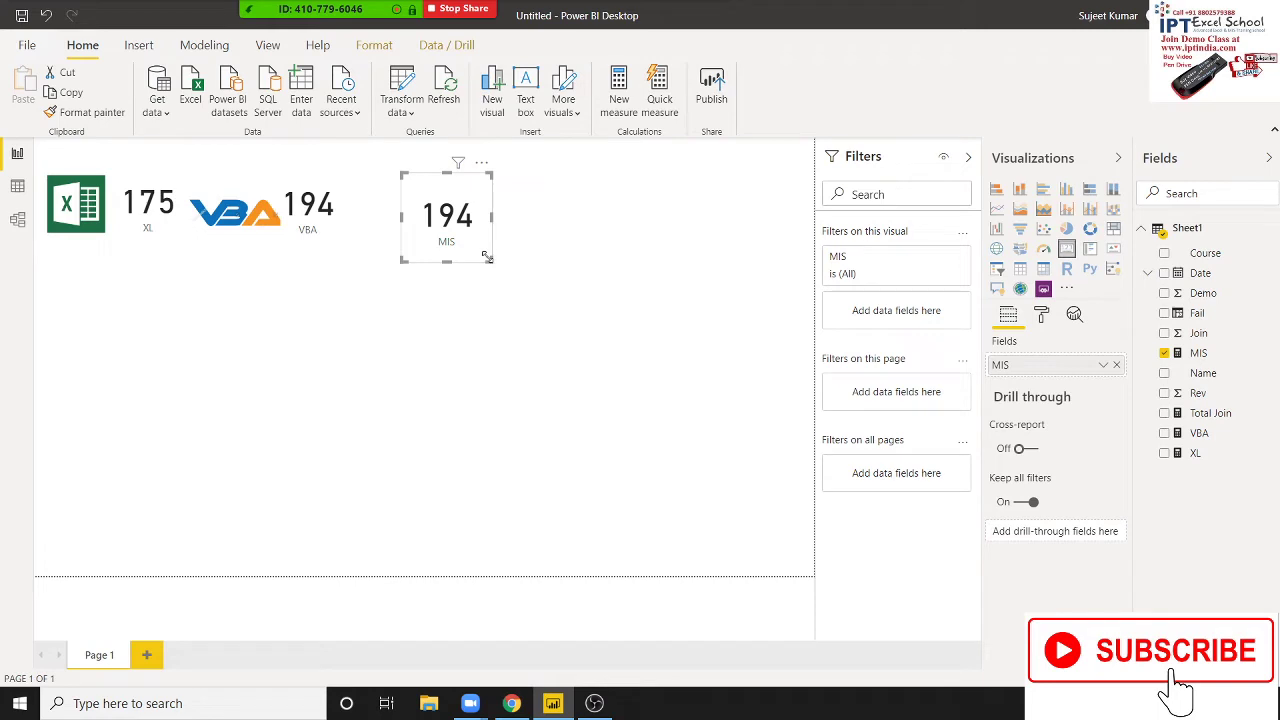
{"action": "left_click_drag", "start_coordinate": [487, 257], "coordinate": [497, 233]}
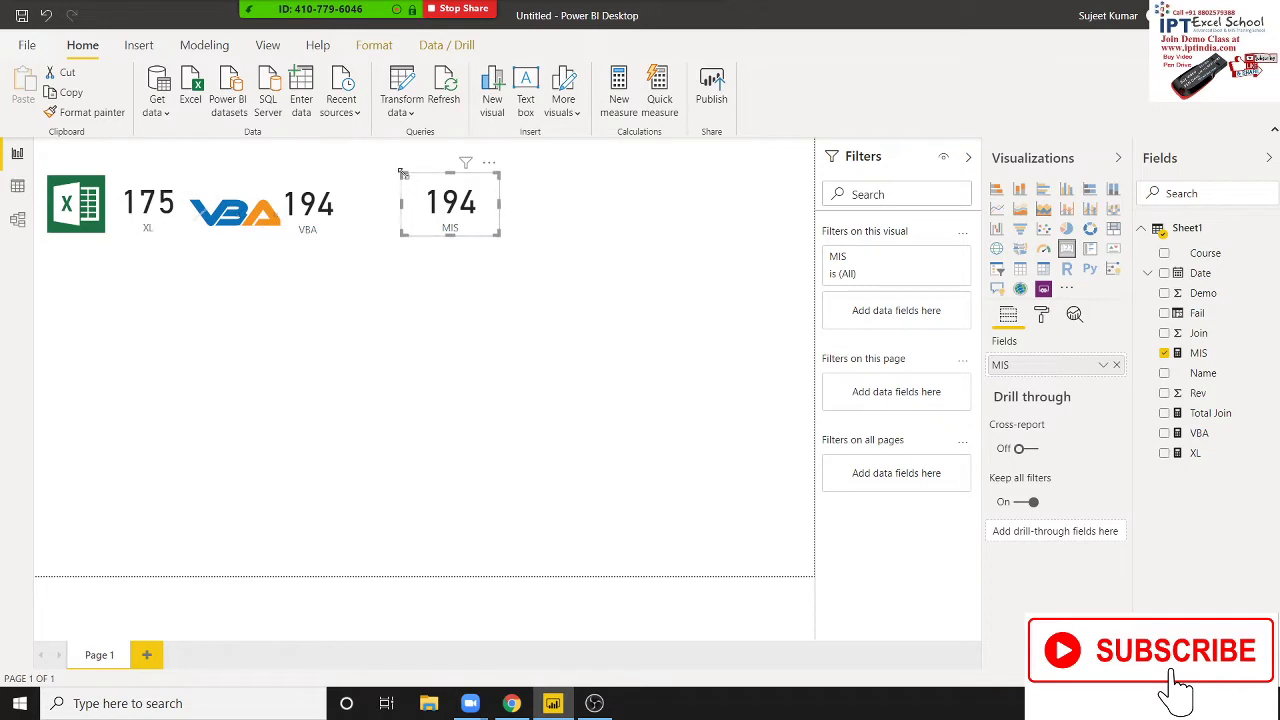
{"action": "left_click_drag", "start_coordinate": [403, 174], "coordinate": [412, 191]}
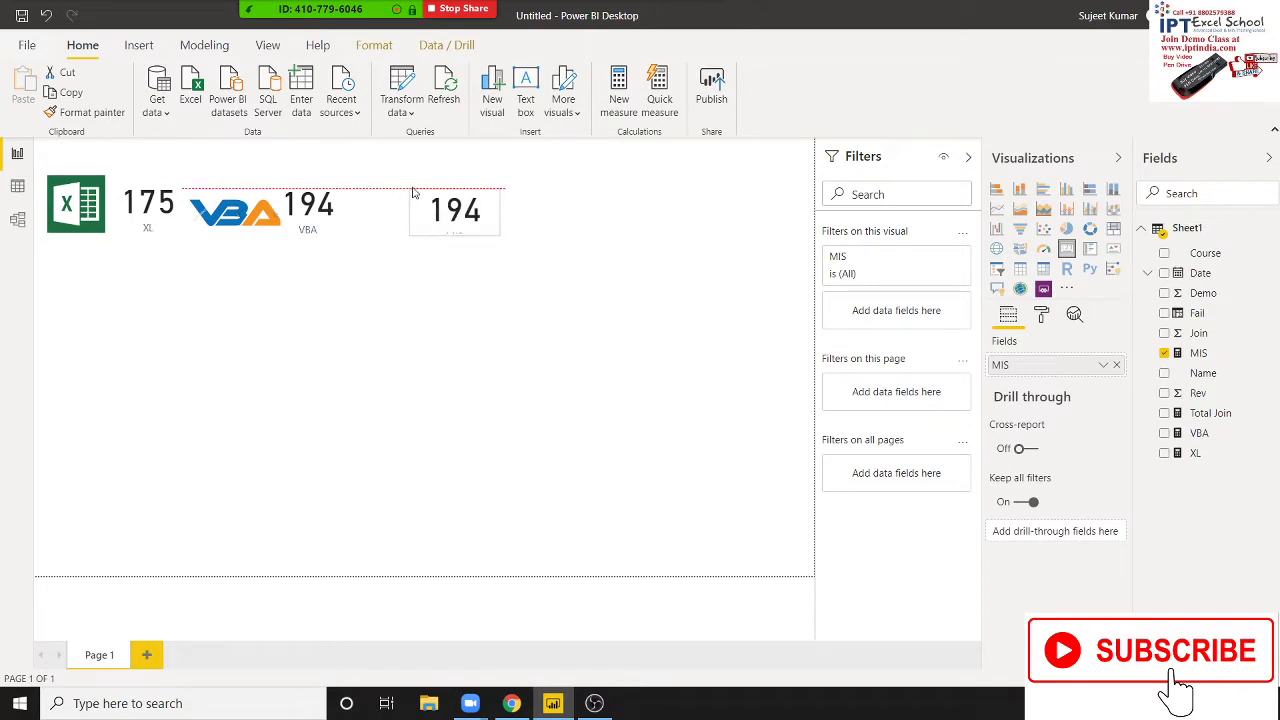
{"action": "left_click_drag", "start_coordinate": [413, 191], "coordinate": [415, 184]}
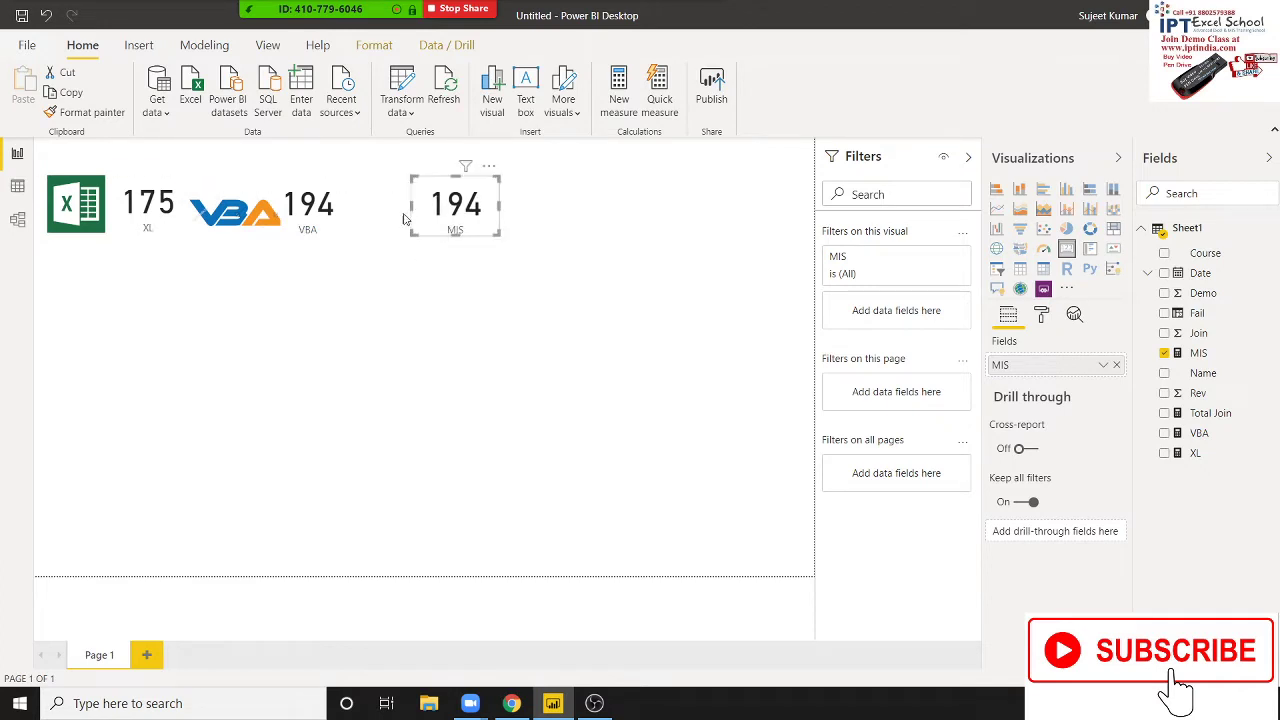
{"action": "left_click", "coordinate": [400, 286]}
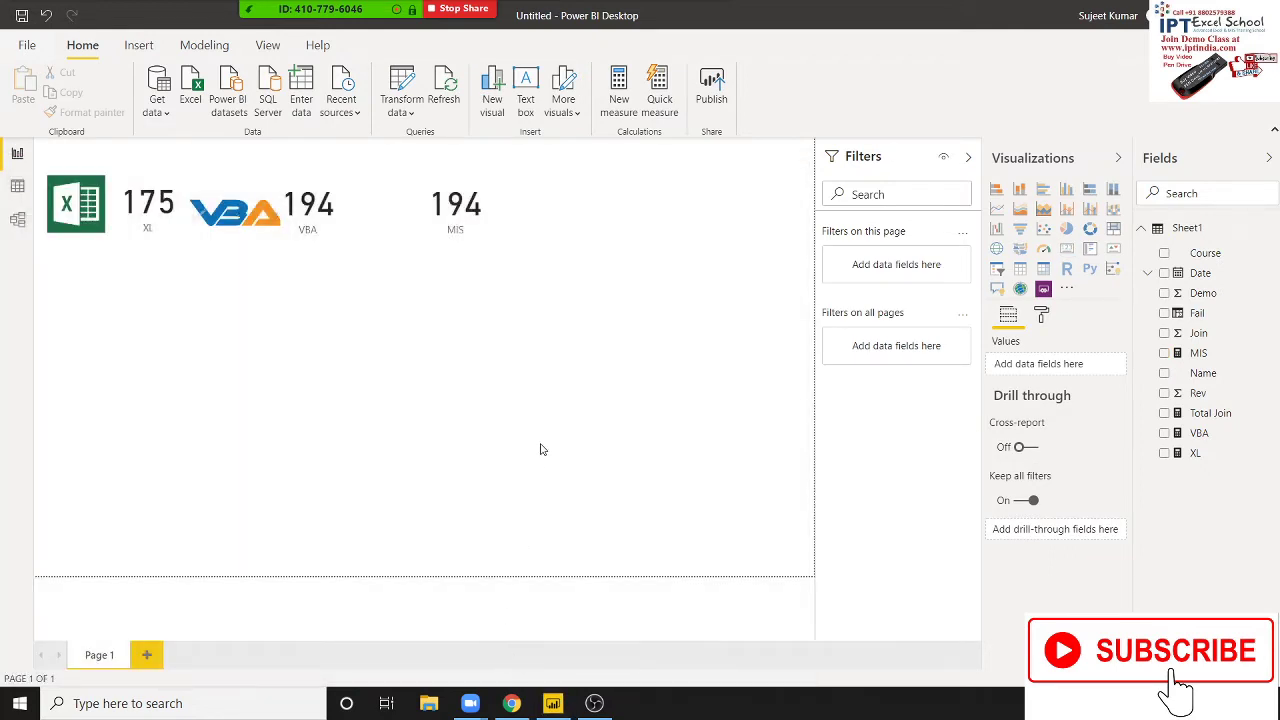
Launch Excel from a Windows search for 'Exce'
{"action": "key", "text": "super"}
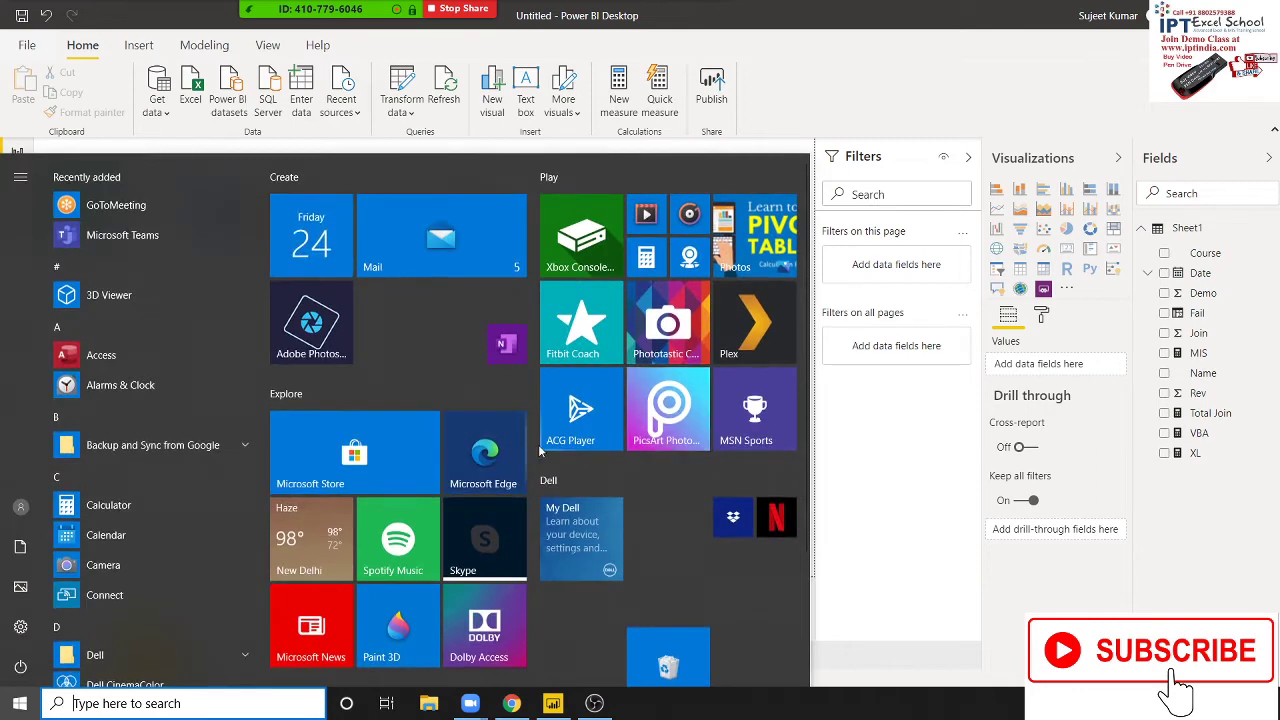
{"action": "key", "text": "Escape"}
{"action": "key", "text": "super"}
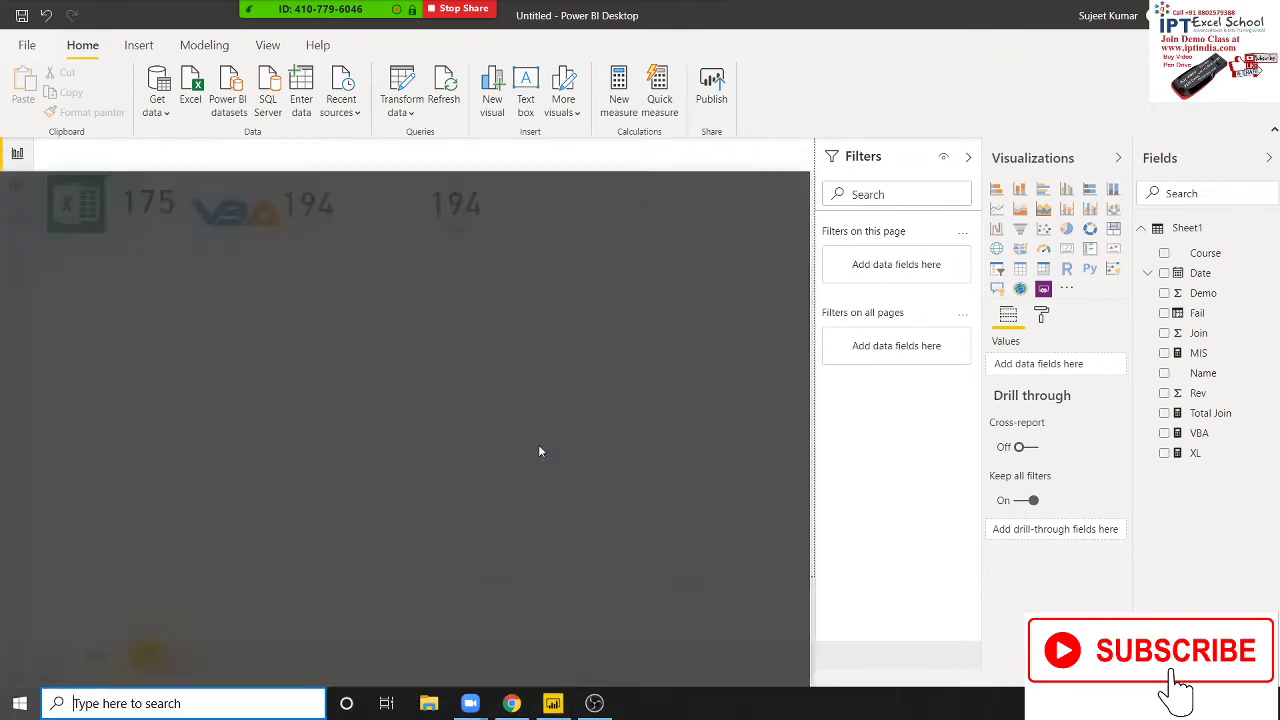
{"action": "type", "text": "Exce"}
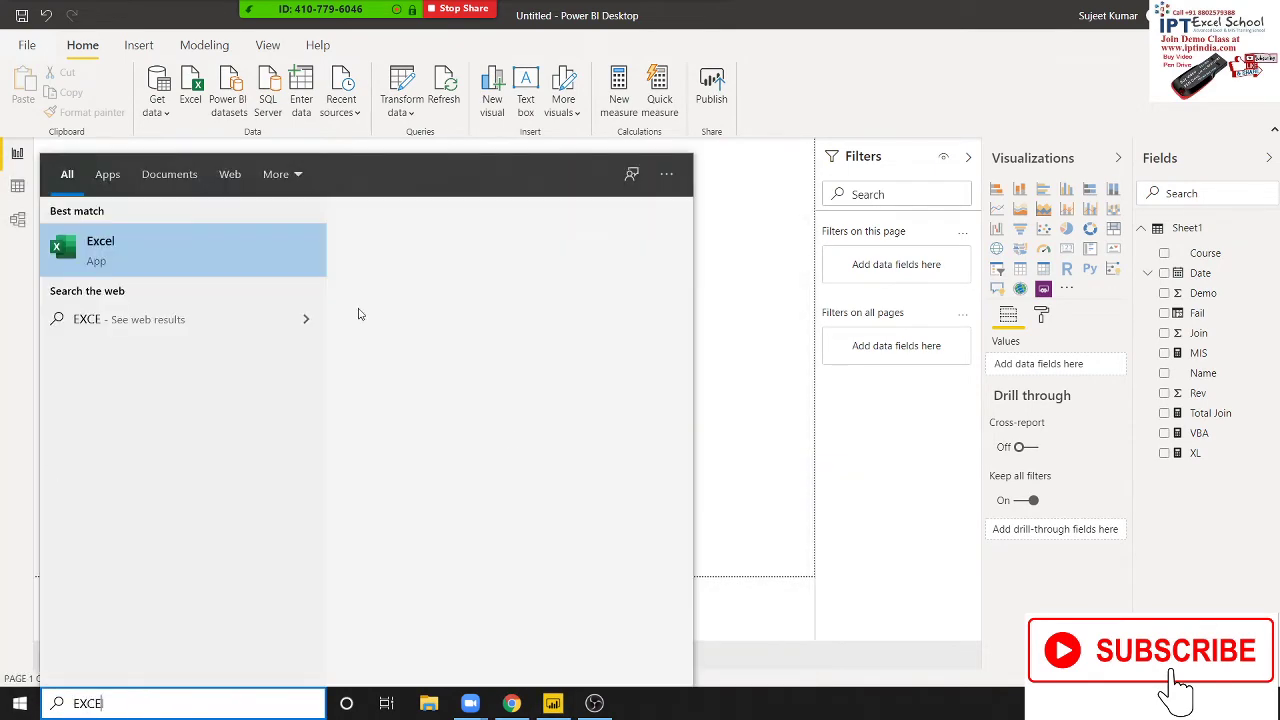
{"action": "key", "text": "Return"}
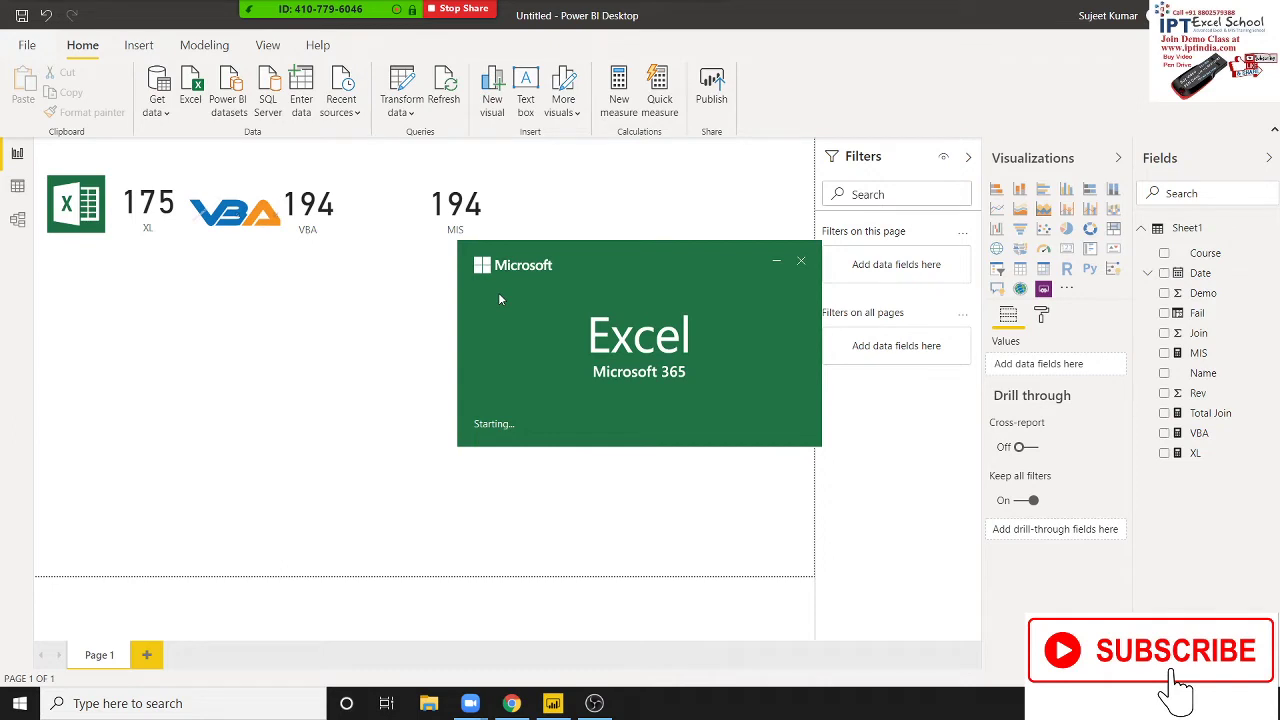
Check the MIS card's measure formula in Power BI, then deselect it
{"action": "left_click", "coordinate": [445, 210]}
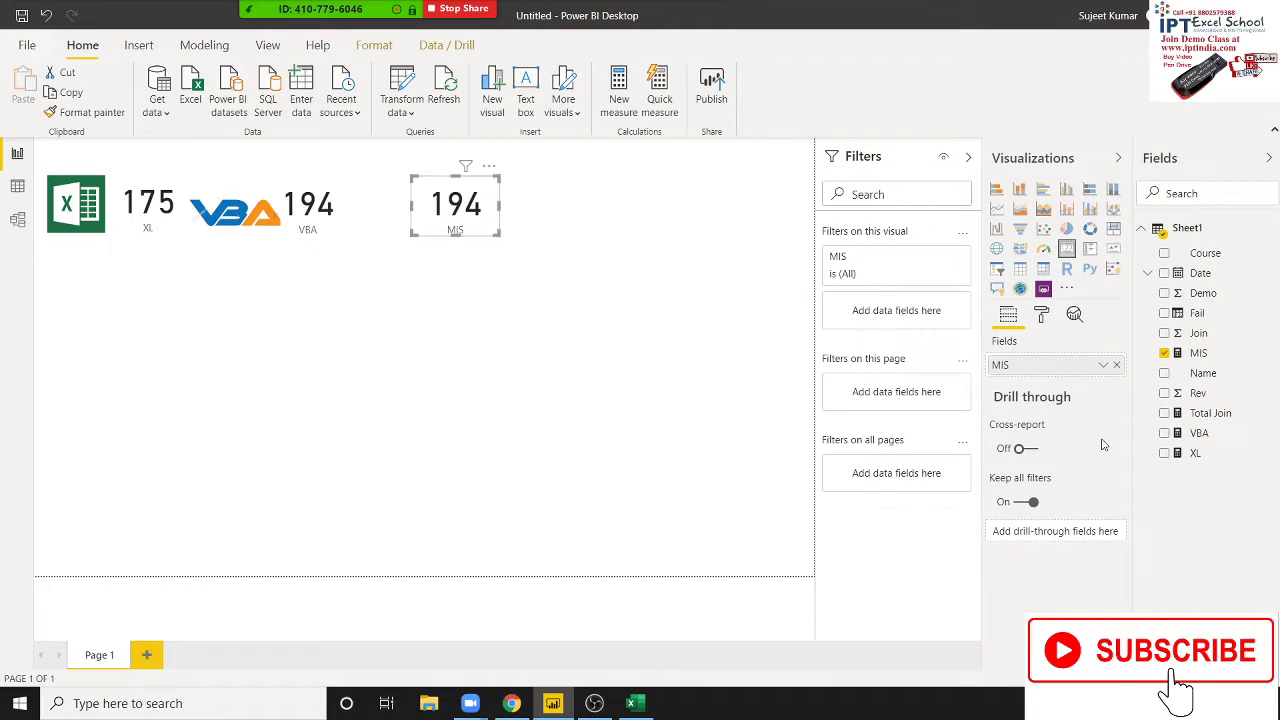
{"action": "mouse_move", "coordinate": [1200, 333]}
{"action": "left_click", "coordinate": [1200, 356]}
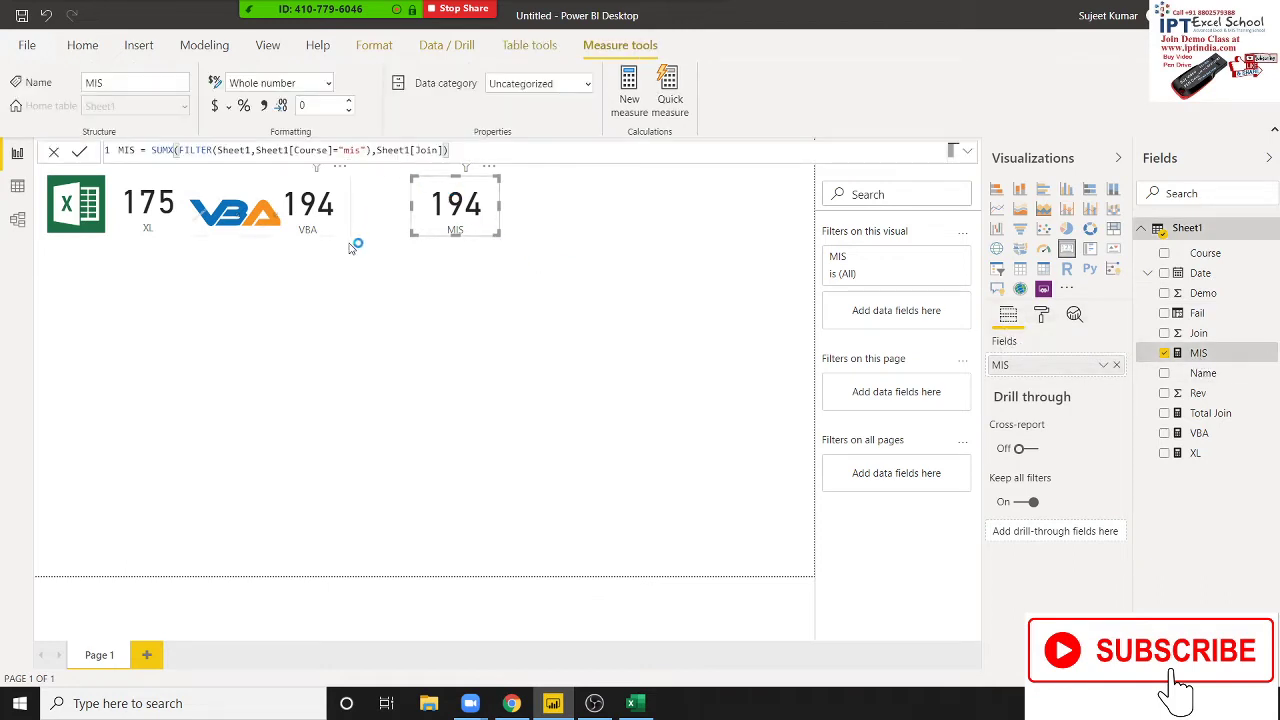
{"action": "left_click", "coordinate": [337, 346]}
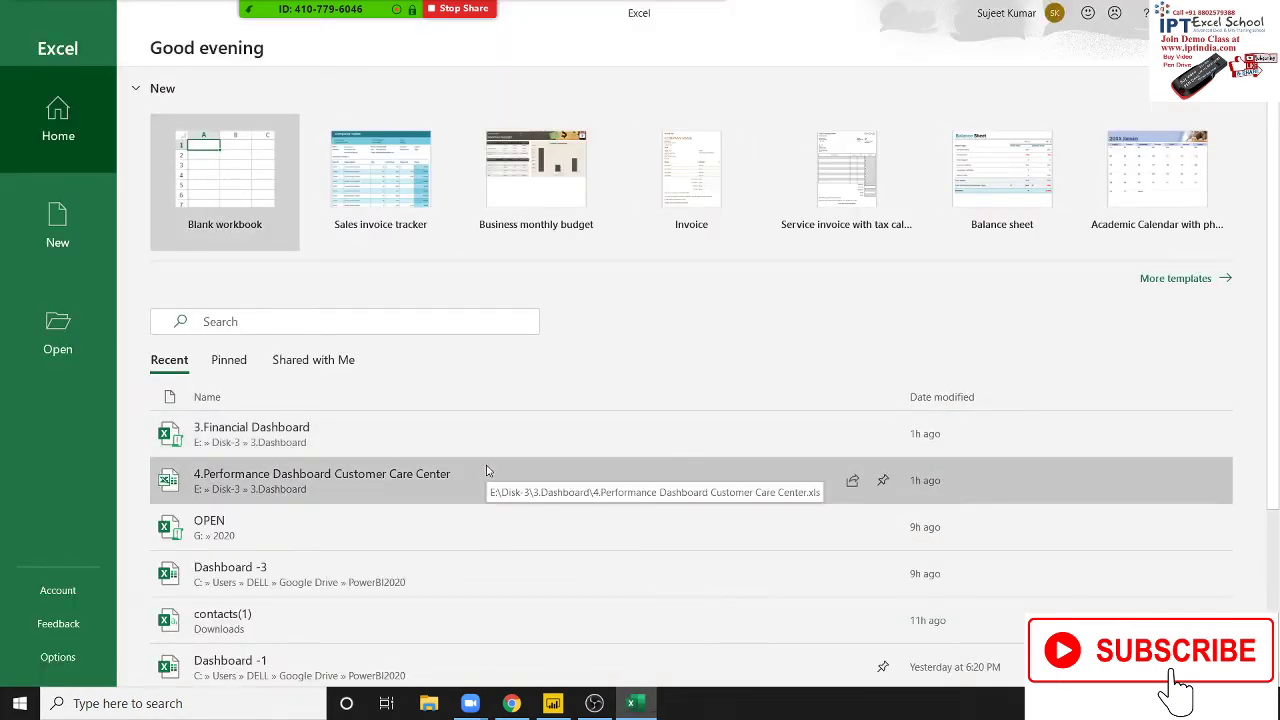
Start a blank workbook and insert WordArt in the first style
{"action": "left_click", "coordinate": [214, 160]}
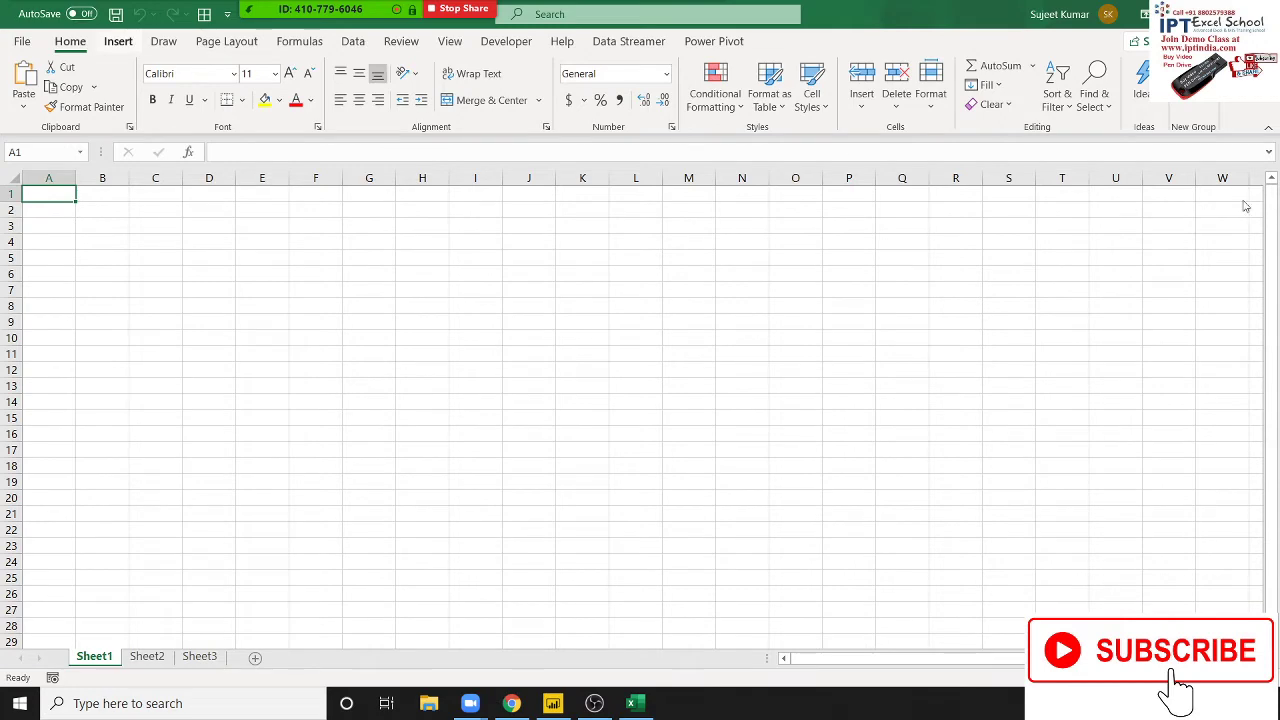
{"action": "key", "text": "alt+n"}
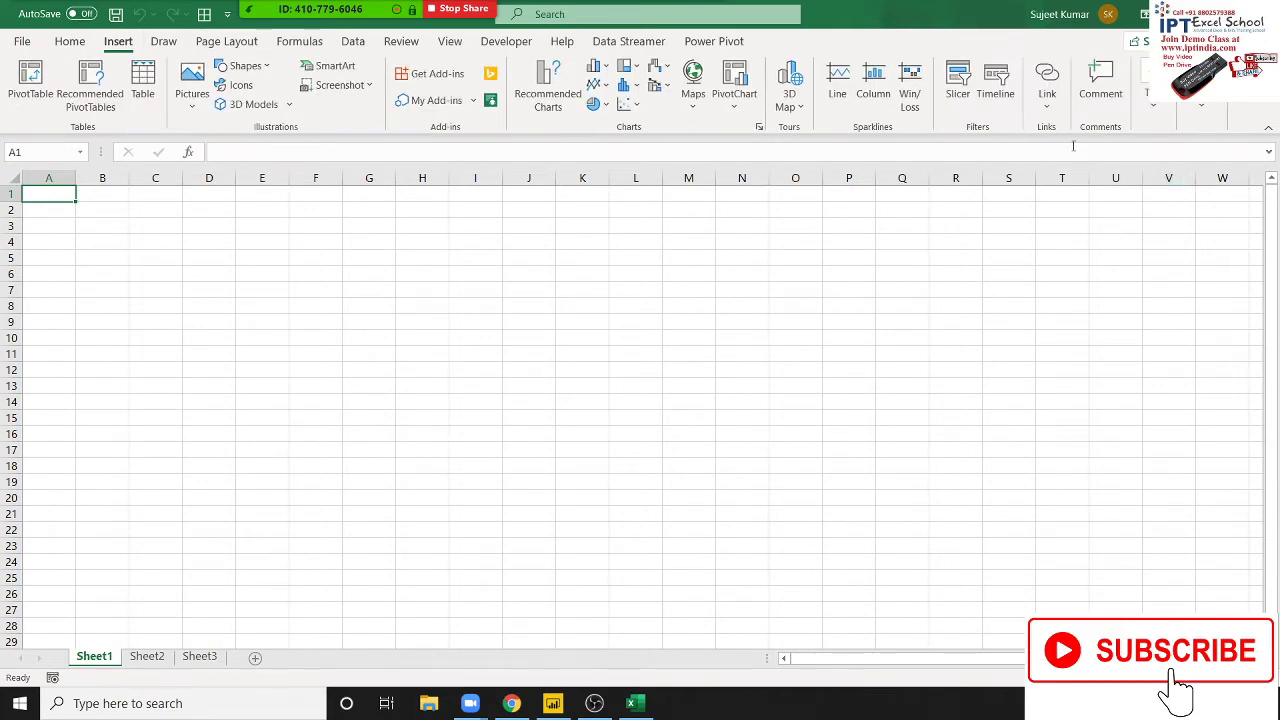
{"action": "left_click", "coordinate": [1155, 112]}
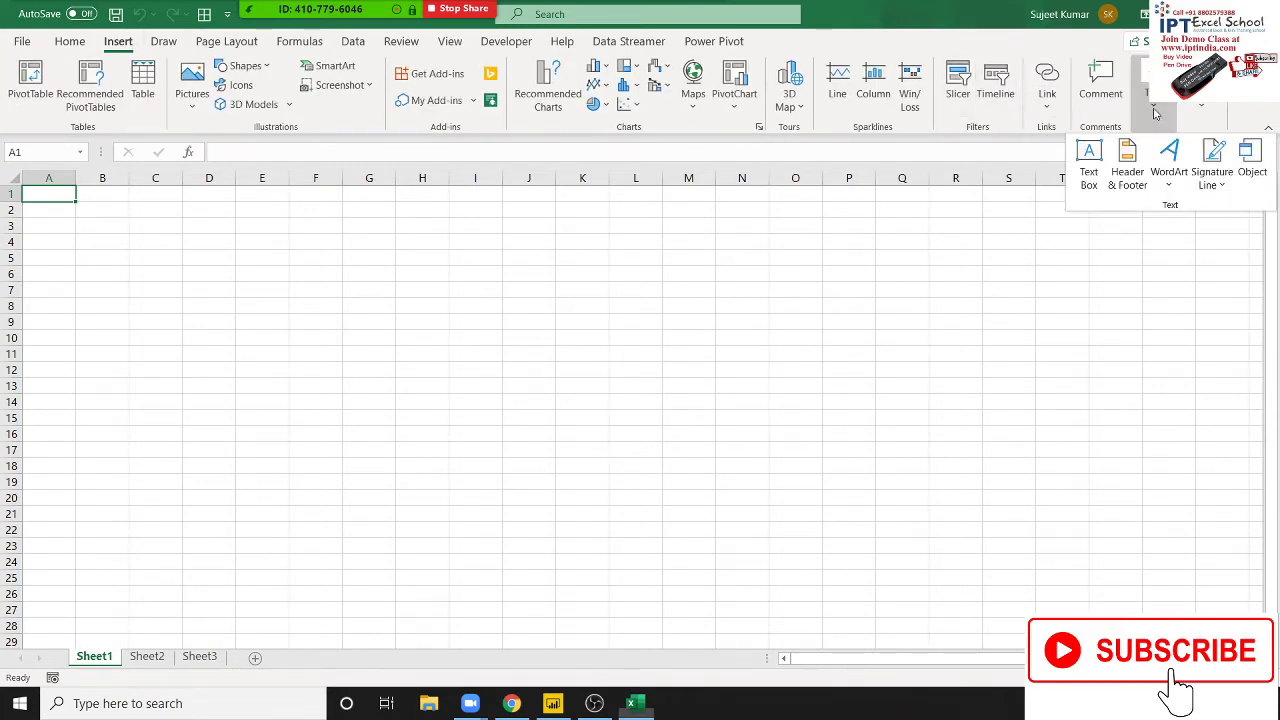
{"action": "left_click", "coordinate": [1168, 196]}
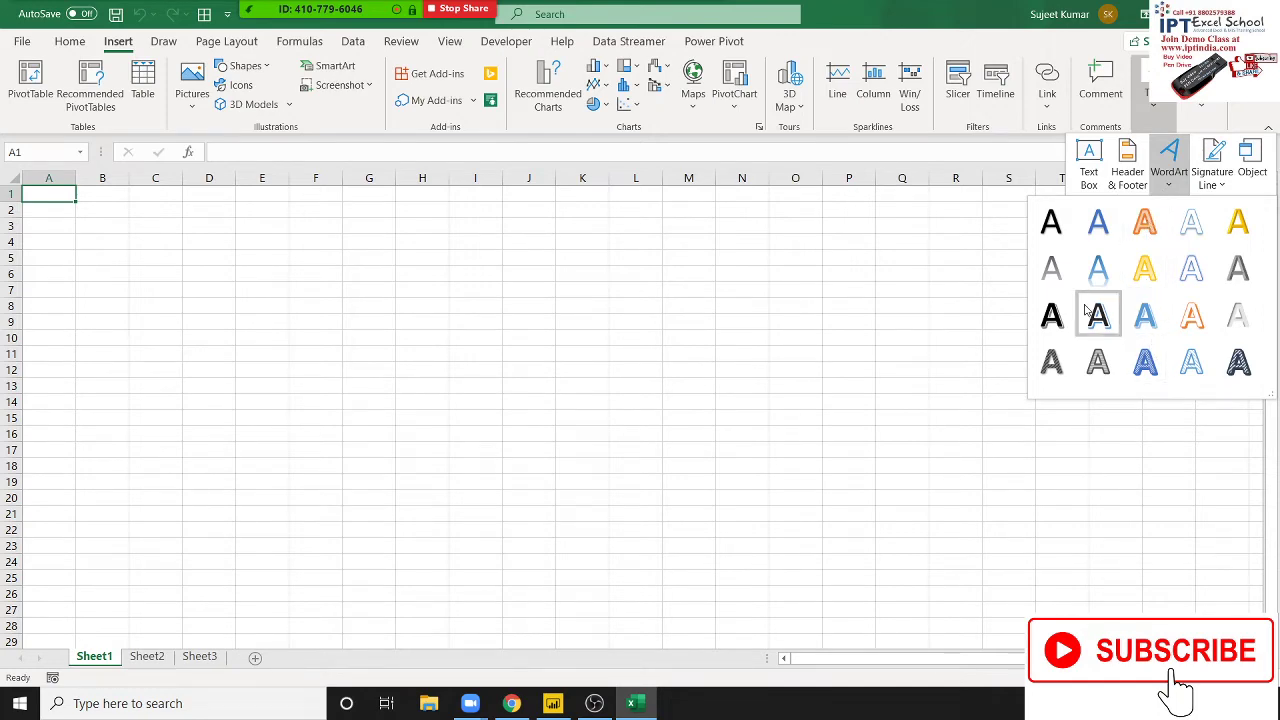
{"action": "left_click", "coordinate": [1048, 233]}
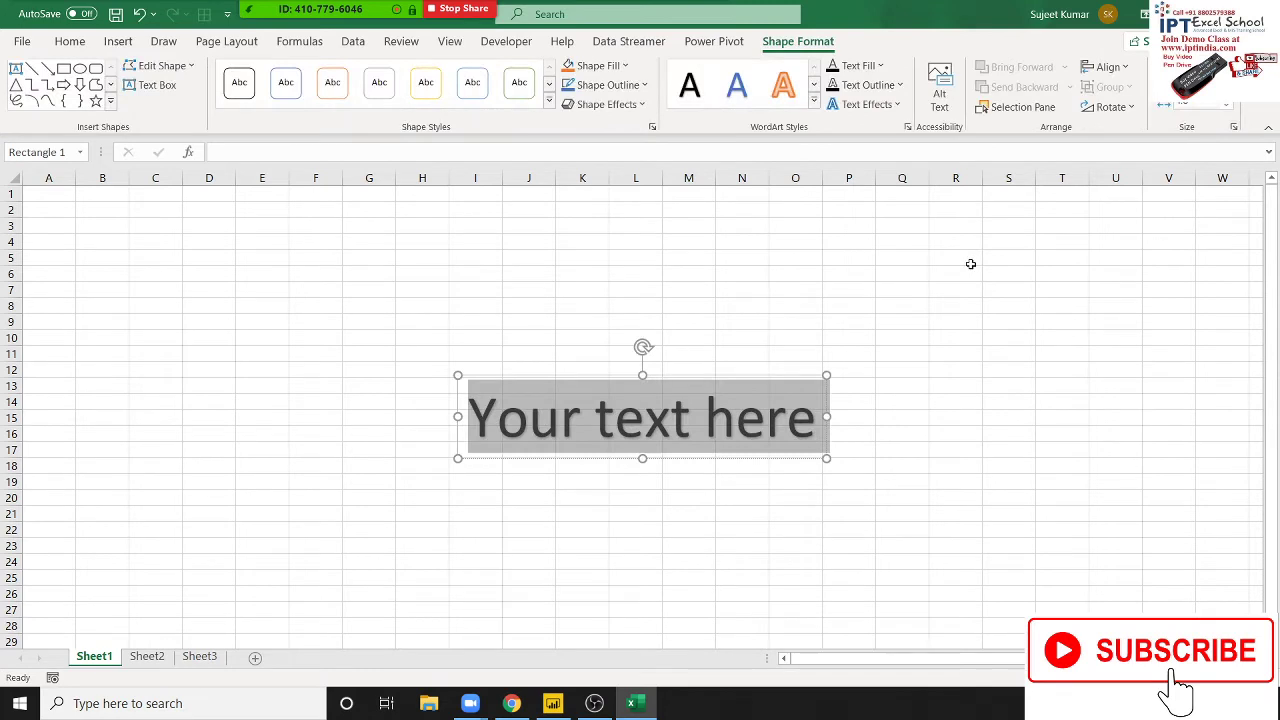
Replace the WordArt text with 'MIS' in capitals
{"action": "type", "text": "mis"}
{"action": "key", "text": "BackSpace"}
{"action": "key", "text": "BackSpace"}
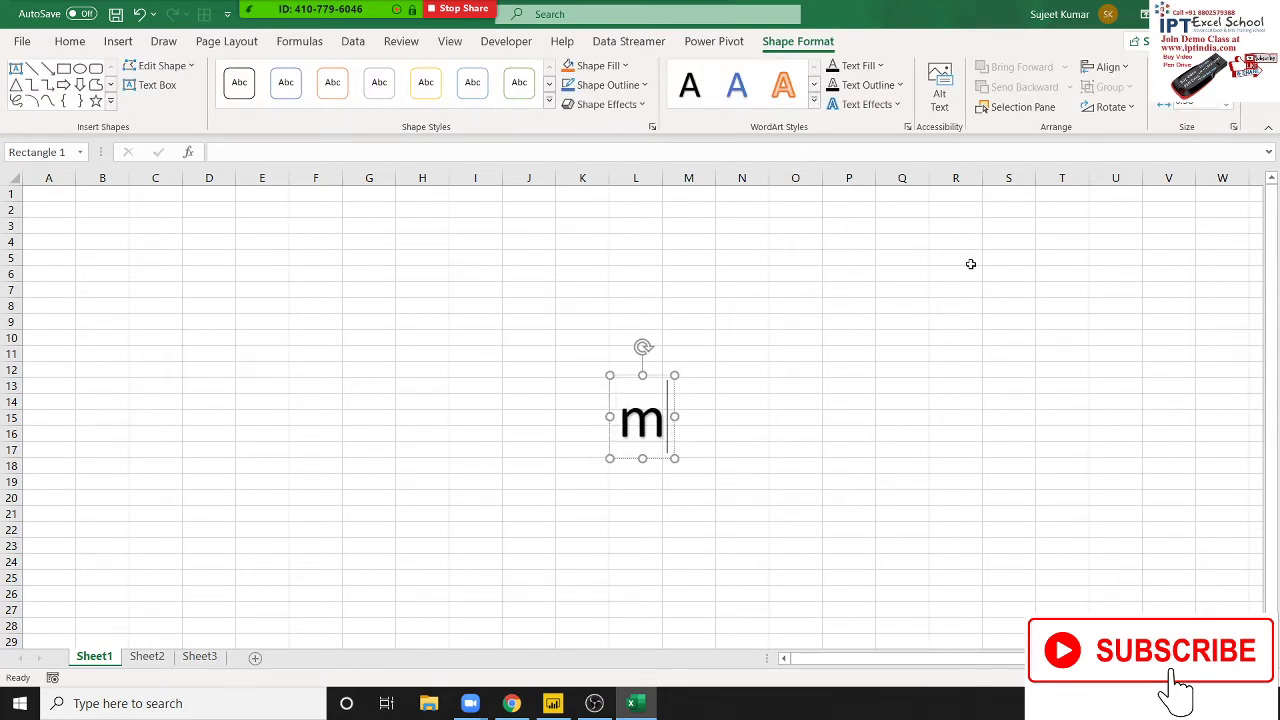
{"action": "key", "text": "BackSpace"}
{"action": "type", "text": "MIS"}
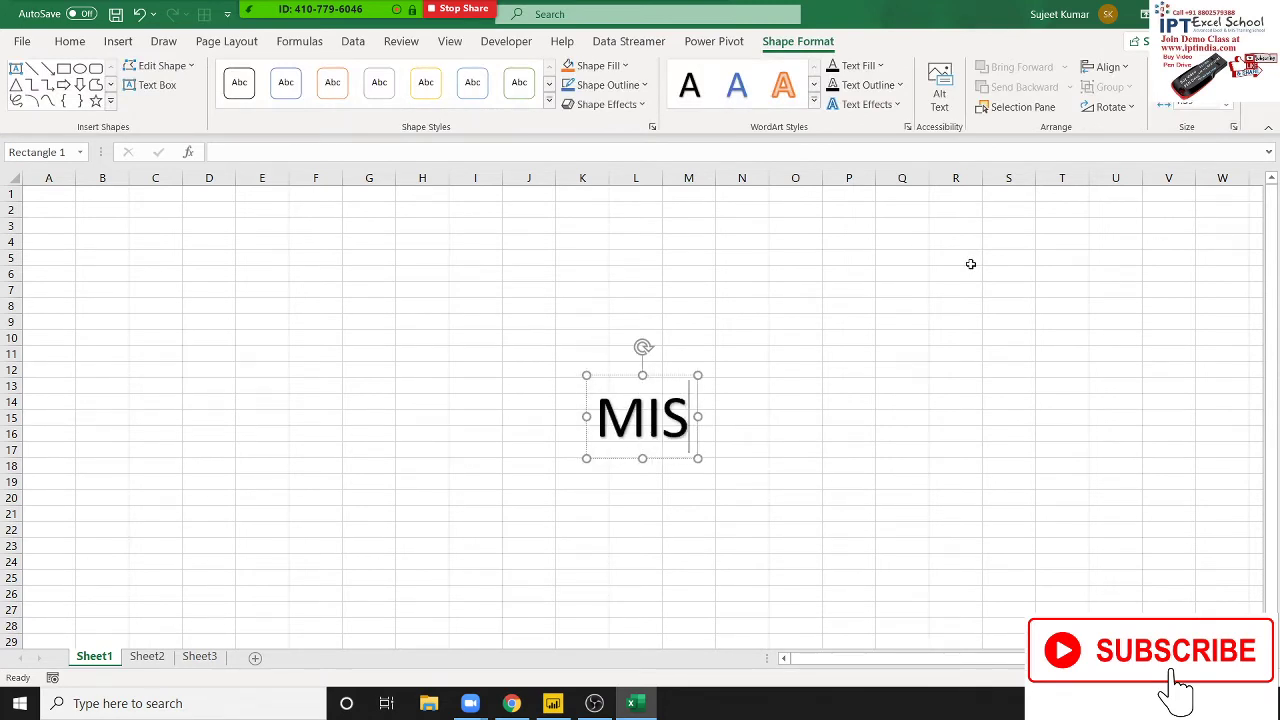
{"action": "left_click", "coordinate": [662, 376]}
Apply the orange intense shape style and make the MIS lettering red
{"action": "left_click", "coordinate": [549, 100]}
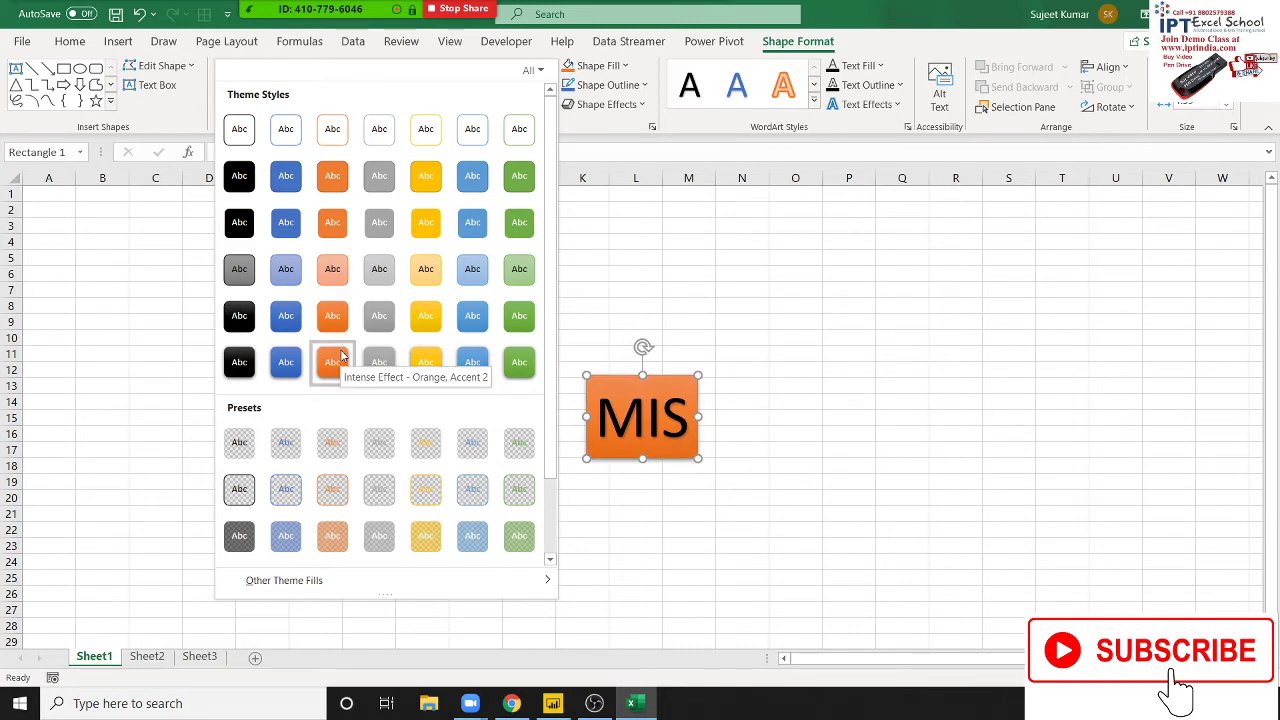
{"action": "left_click", "coordinate": [340, 358]}
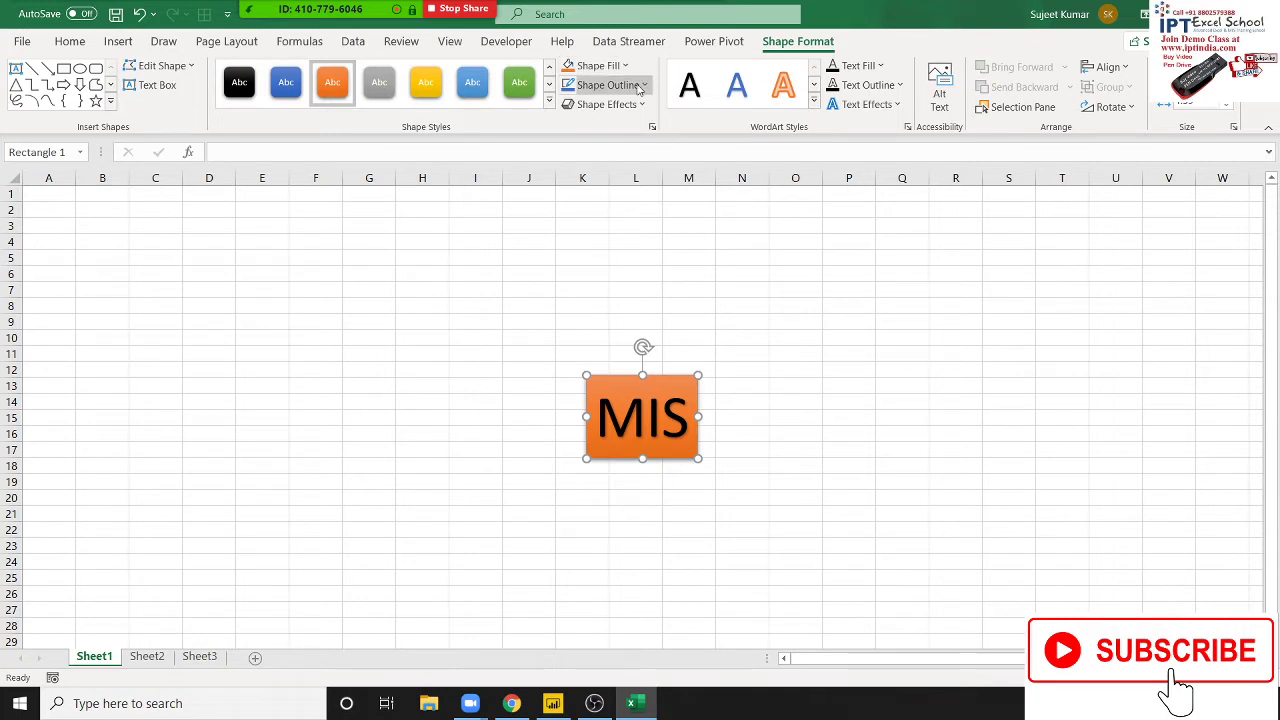
{"action": "left_click", "coordinate": [880, 66]}
{"action": "left_click", "coordinate": [881, 66]}
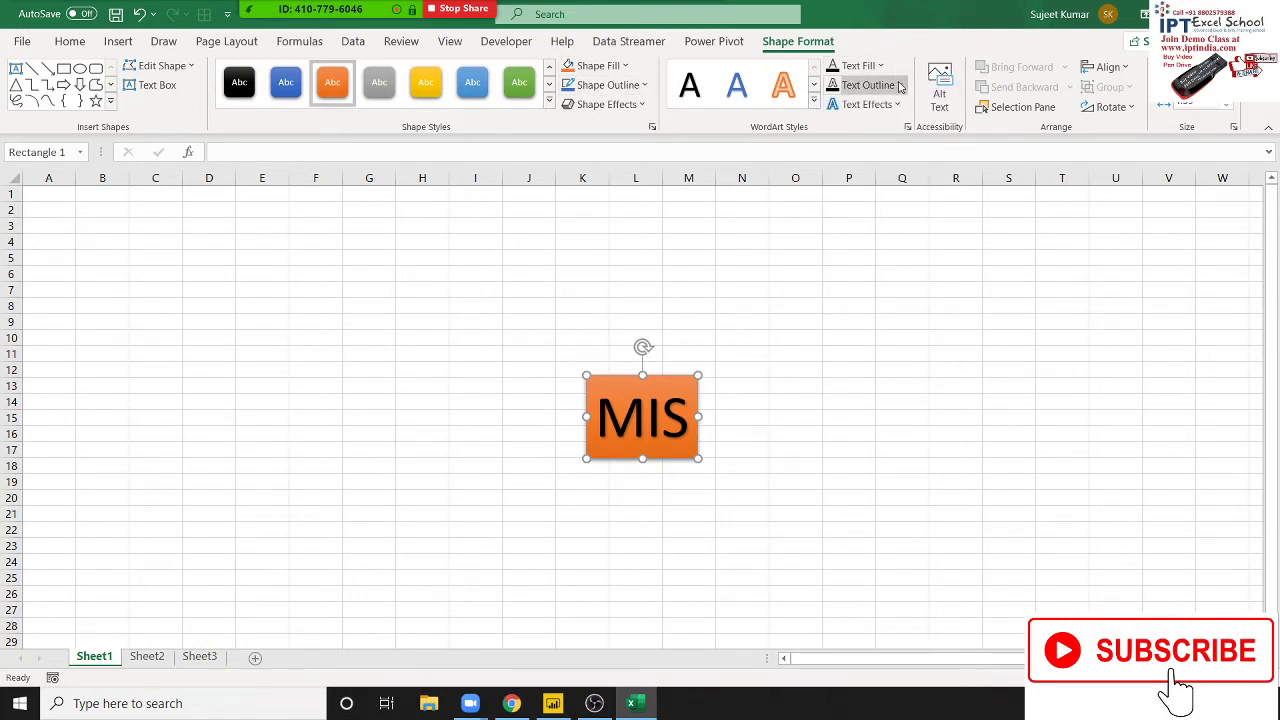
{"action": "left_click", "coordinate": [881, 66]}
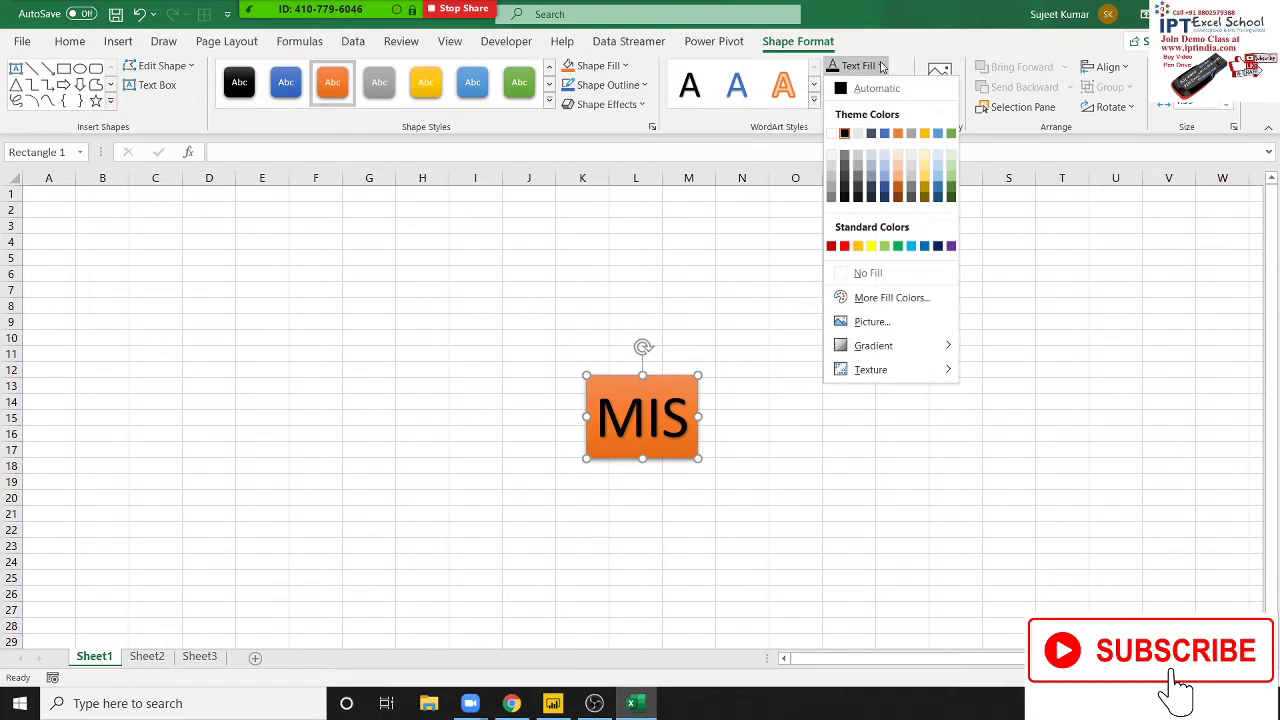
{"action": "left_click", "coordinate": [844, 246]}
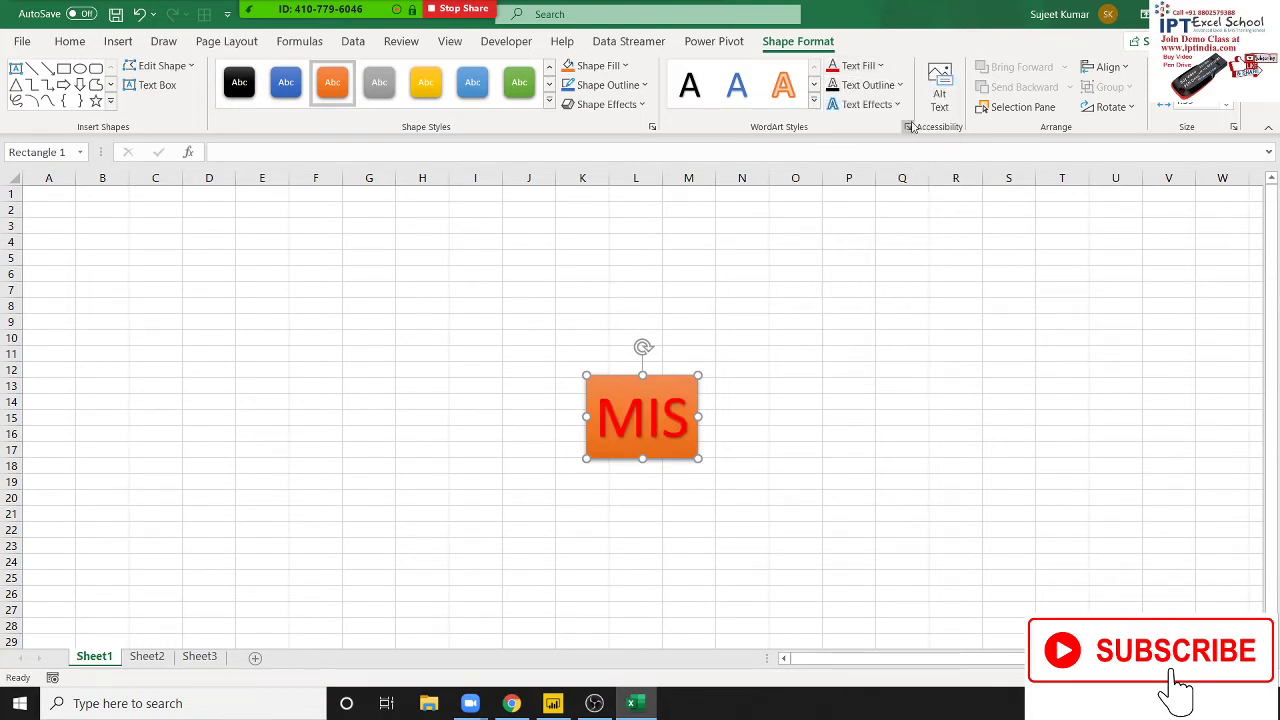
Give the lettering a red outline, switch the shape to the black style, and search for Paint
{"action": "left_click", "coordinate": [900, 85]}
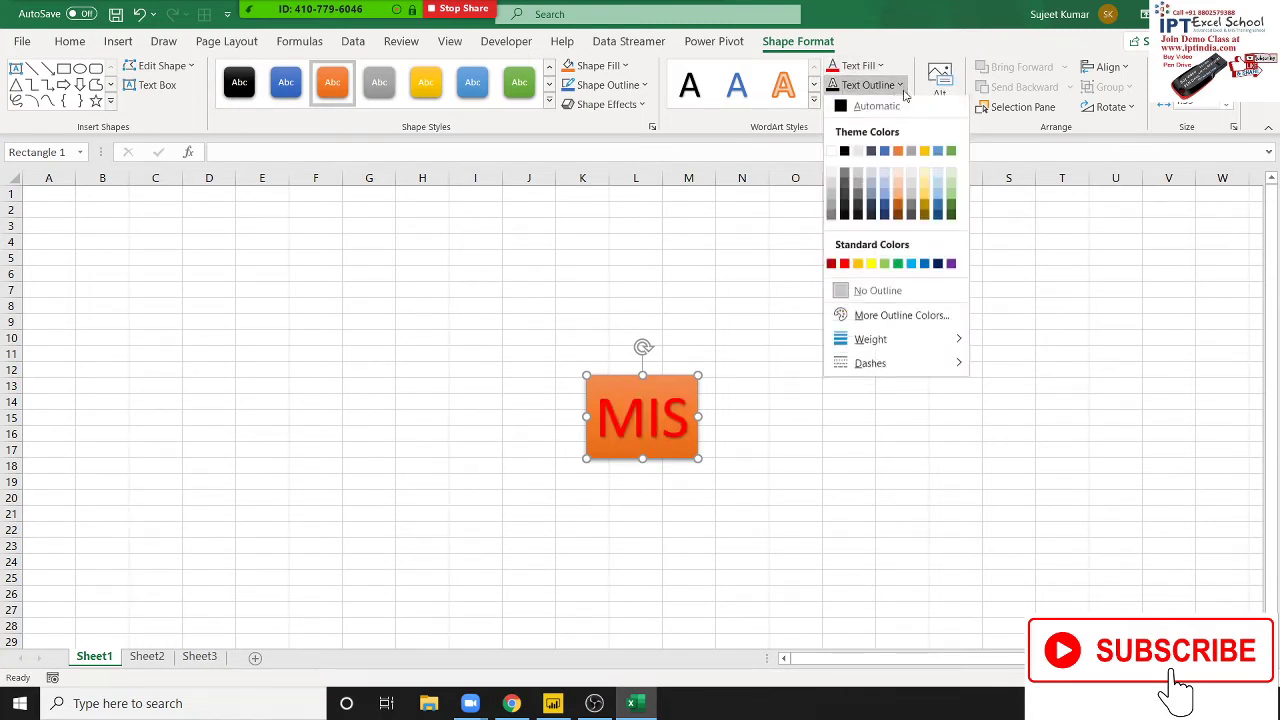
{"action": "left_click", "coordinate": [846, 266]}
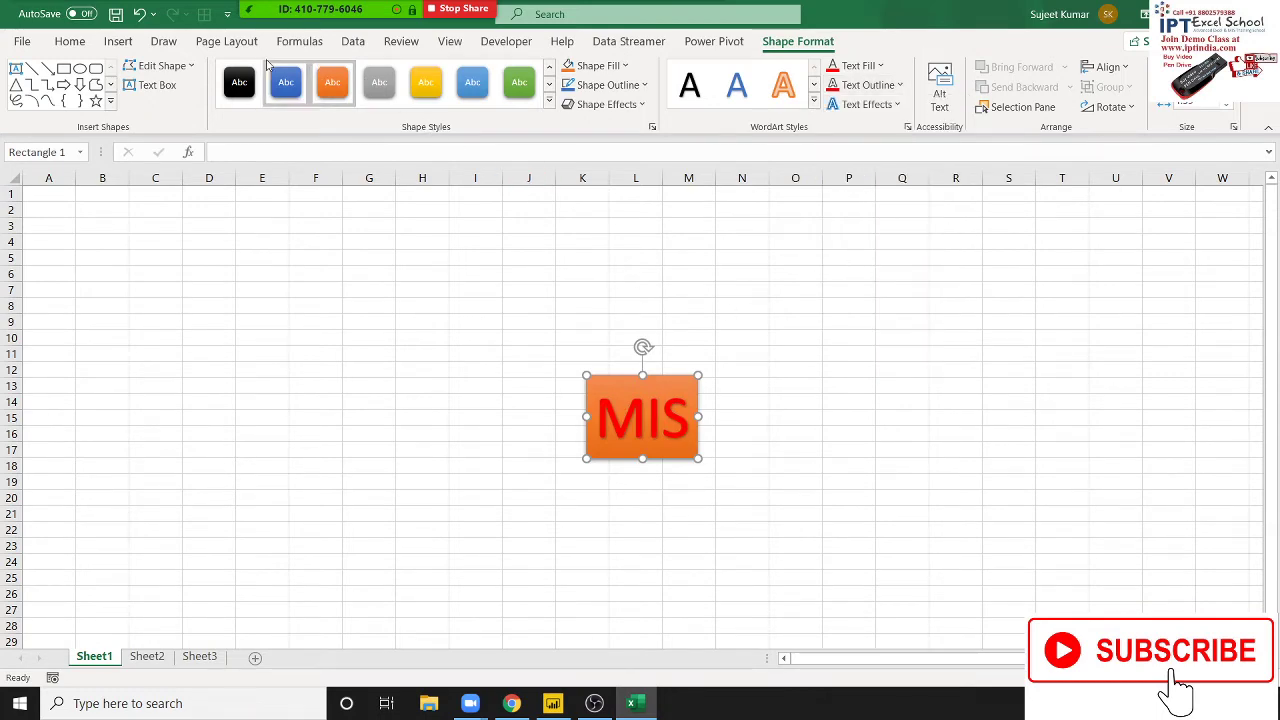
{"action": "left_click", "coordinate": [242, 84]}
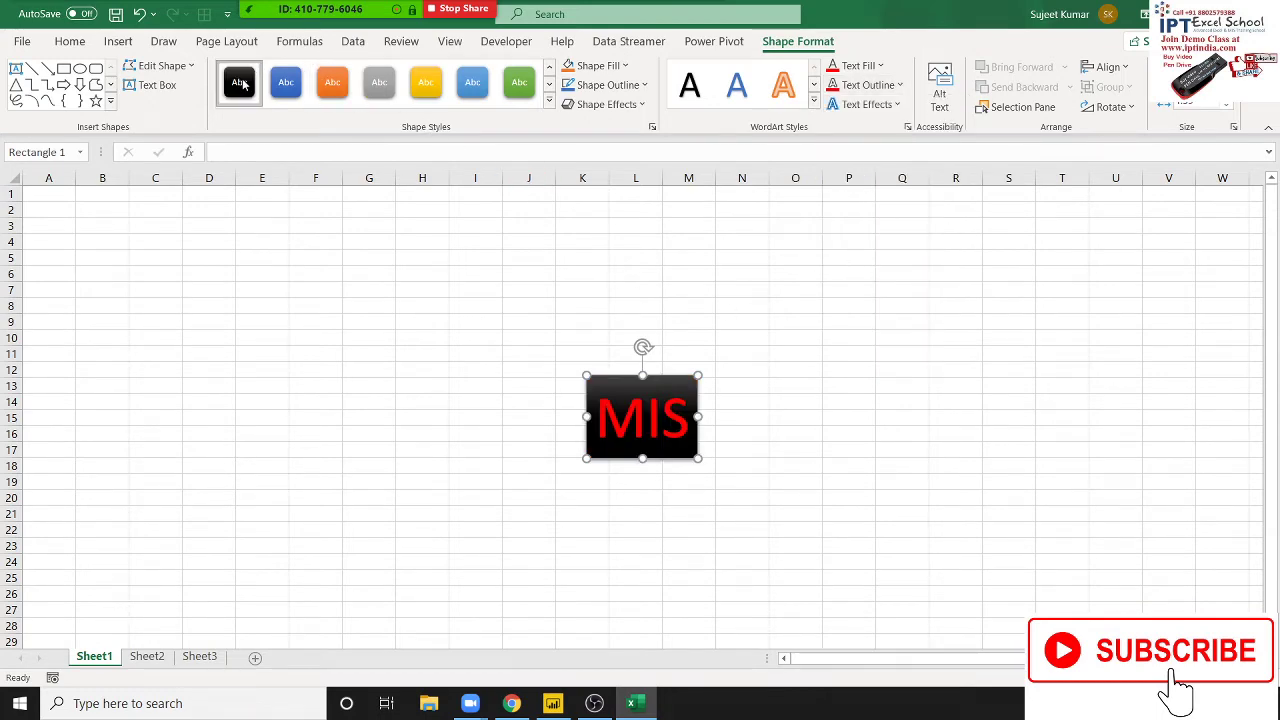
{"action": "left_click", "coordinate": [918, 416]}
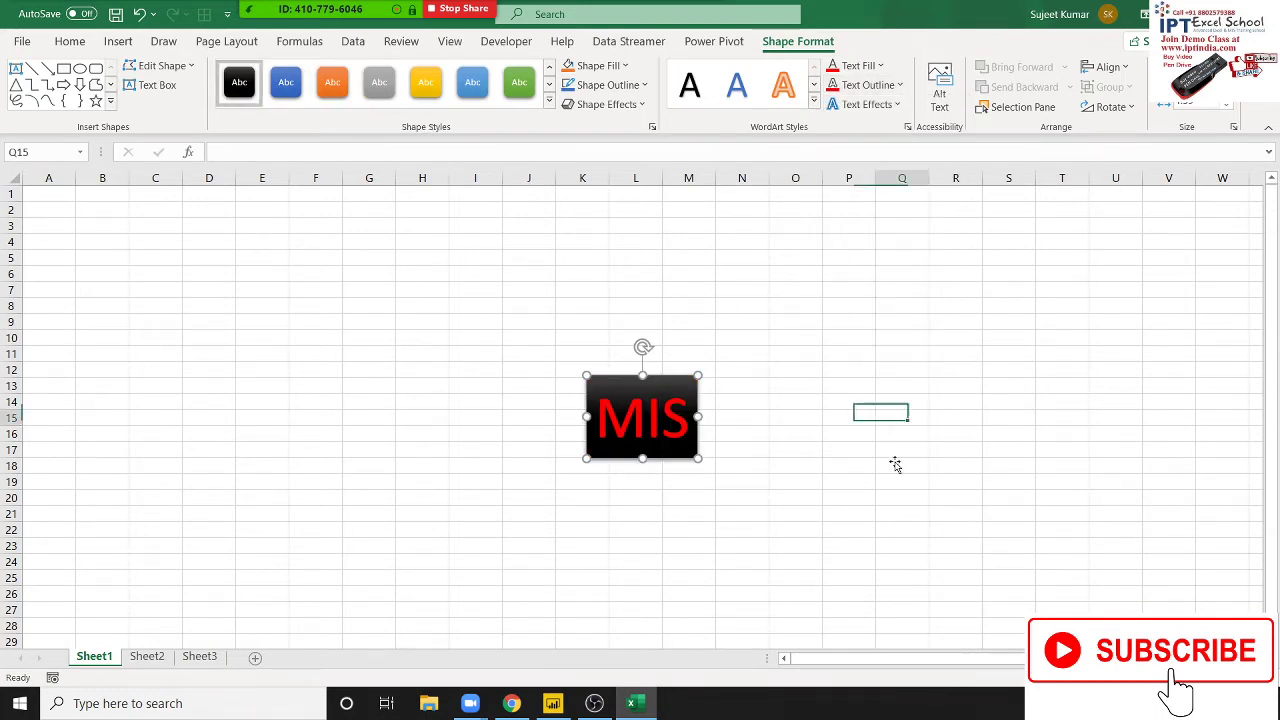
{"action": "left_click", "coordinate": [692, 454]}
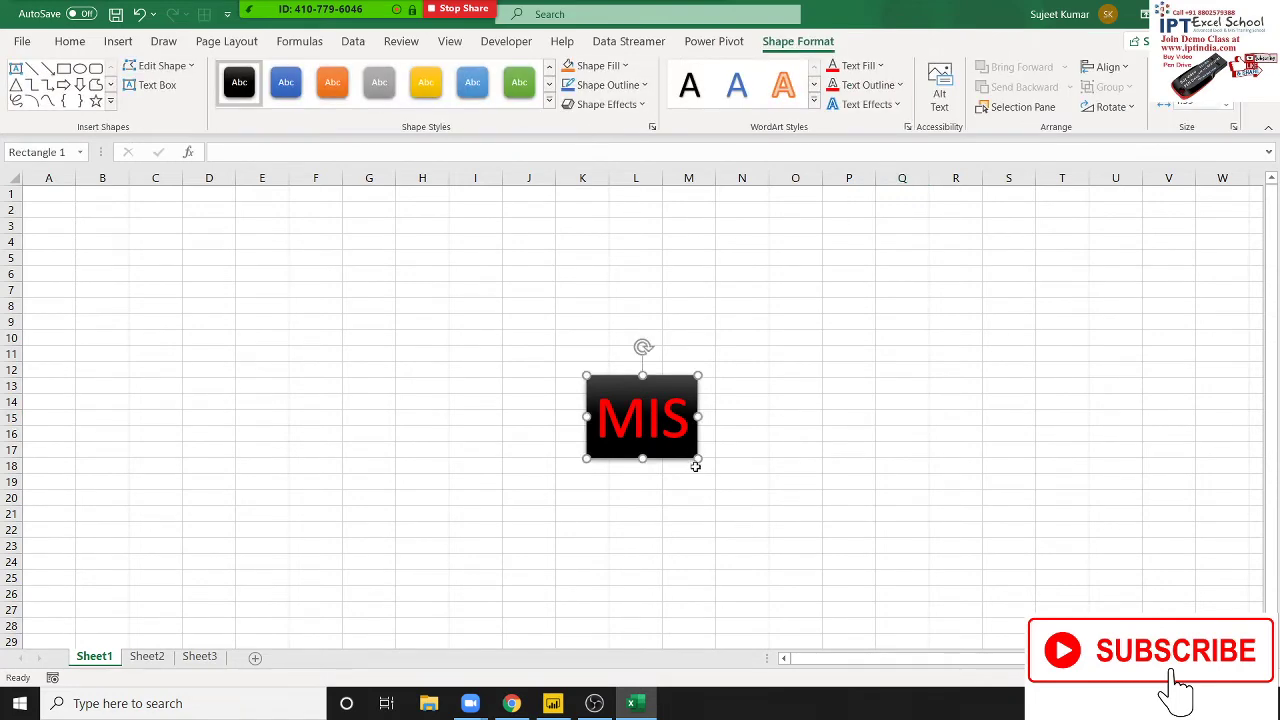
{"action": "key", "text": "super"}
{"action": "type", "text": "PAI"}
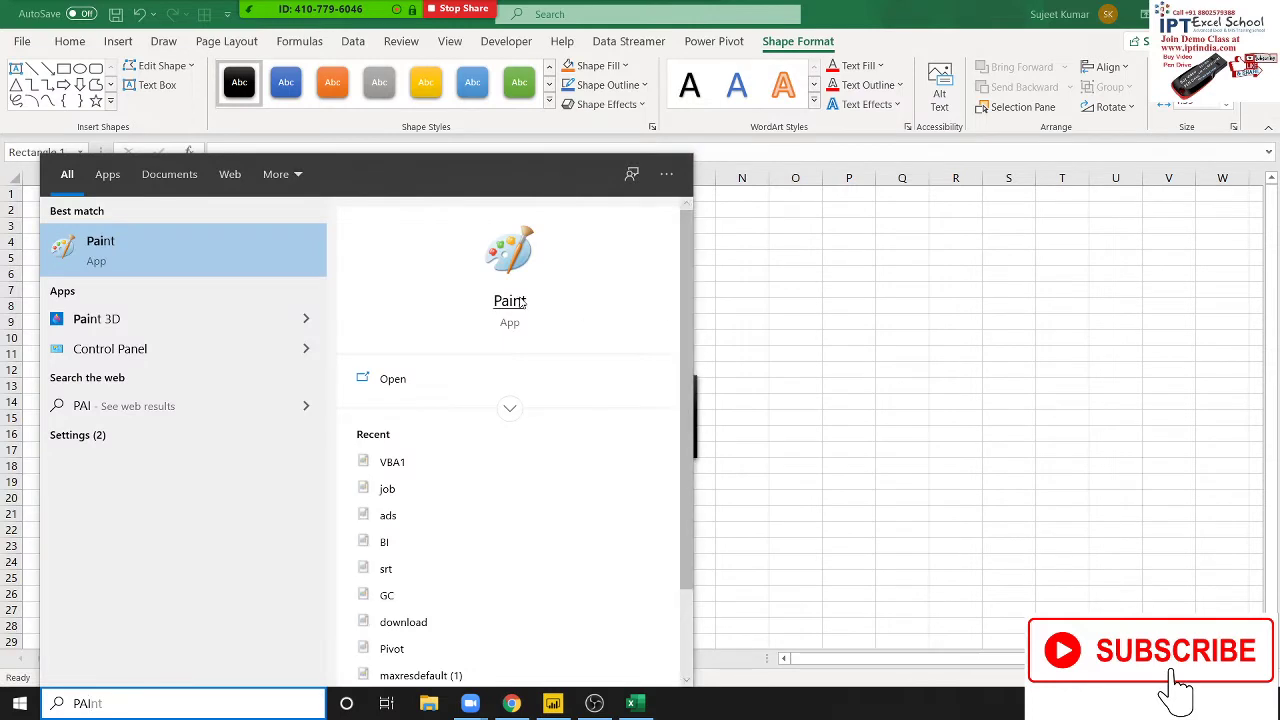
Paste the MIS box into Paint and trim the canvas tightly around it
{"action": "left_click", "coordinate": [520, 300]}
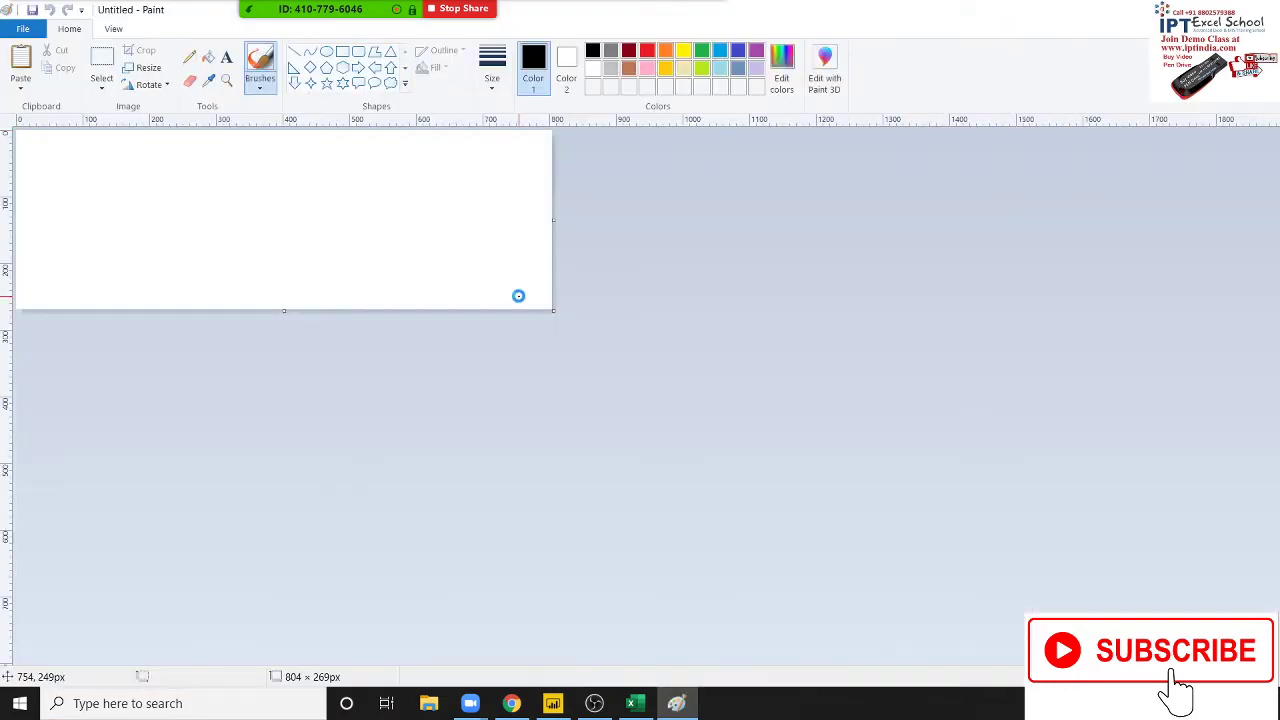
{"action": "key", "text": "ctrl+v"}
{"action": "mouse_move", "coordinate": [553, 310]}
{"action": "left_mouse_down"}
{"action": "mouse_move", "coordinate": [120, 218]}
{"action": "mouse_move", "coordinate": [113, 170]}
{"action": "left_mouse_up"}
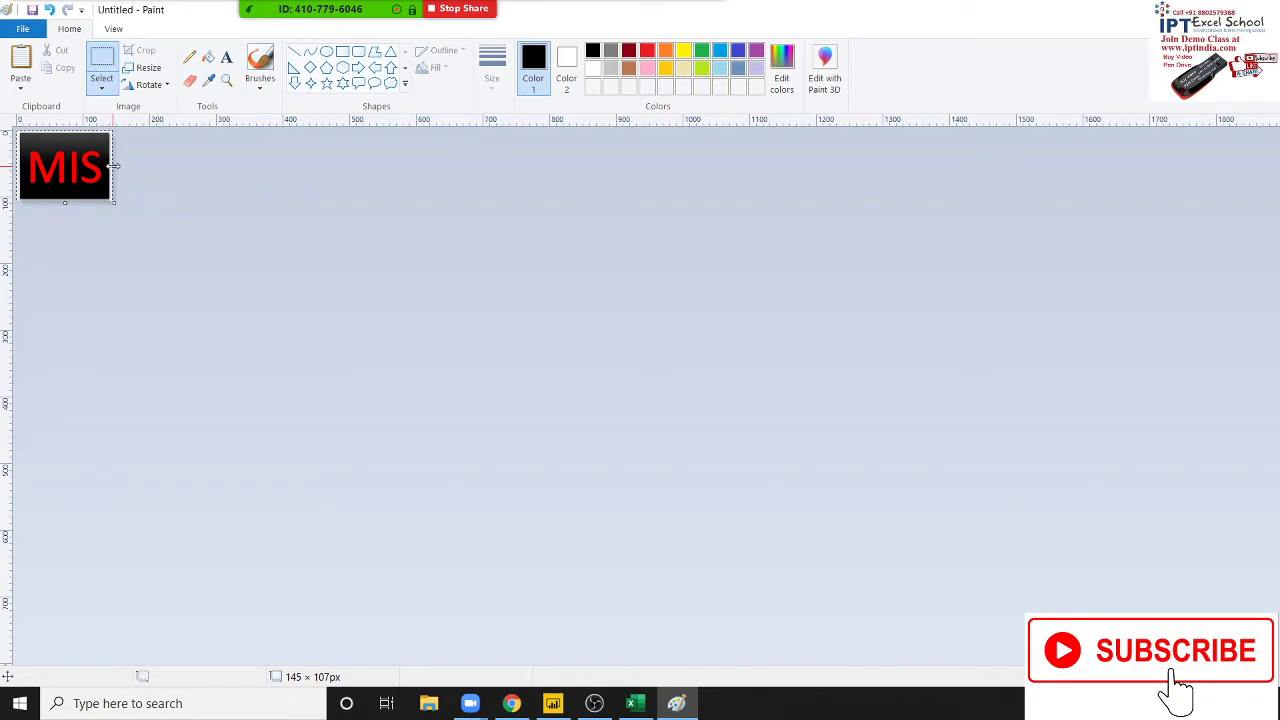
{"action": "mouse_move", "coordinate": [116, 165]}
{"action": "left_mouse_down"}
{"action": "mouse_move", "coordinate": [117, 199]}
{"action": "mouse_move", "coordinate": [113, 167]}
{"action": "left_mouse_up"}
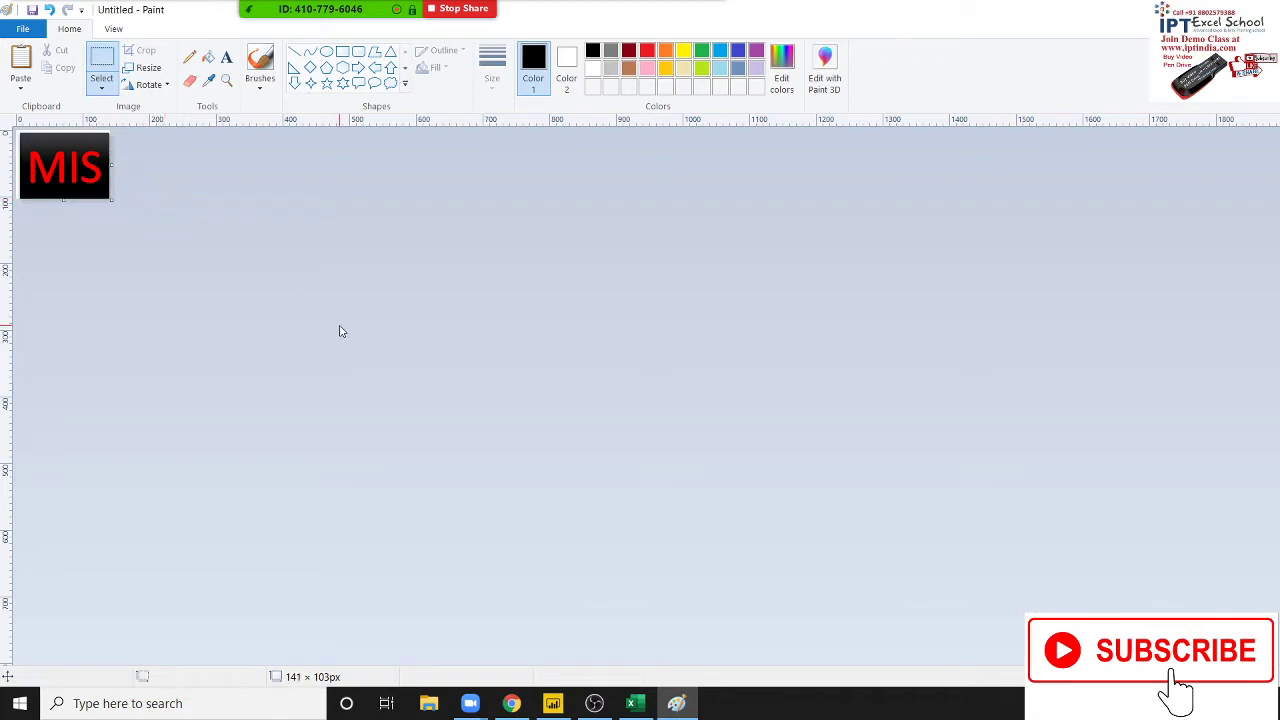
Save the image as a JPEG named 'mis'
{"action": "key", "text": "ctrl+s"}
{"action": "left_click", "coordinate": [555, 452]}
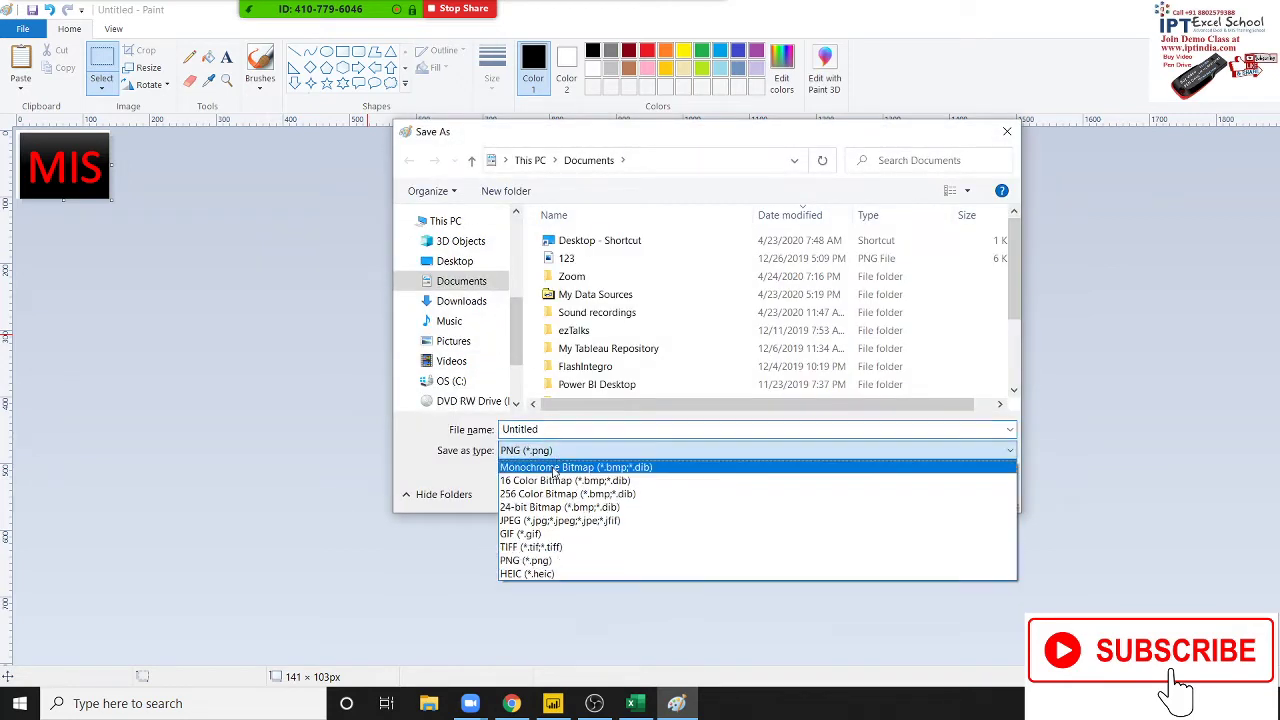
{"action": "left_click", "coordinate": [555, 524]}
{"action": "double_click", "coordinate": [535, 430]}
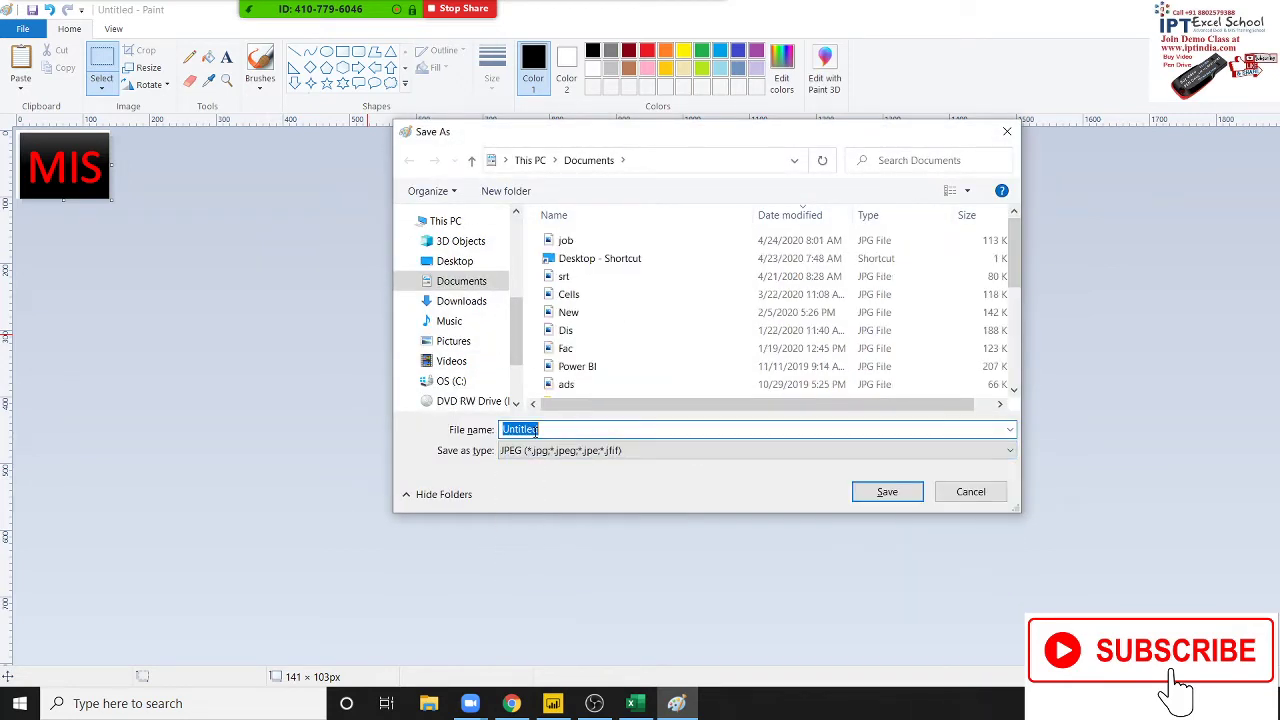
{"action": "type", "text": "mis"}
{"action": "left_click", "coordinate": [895, 495]}
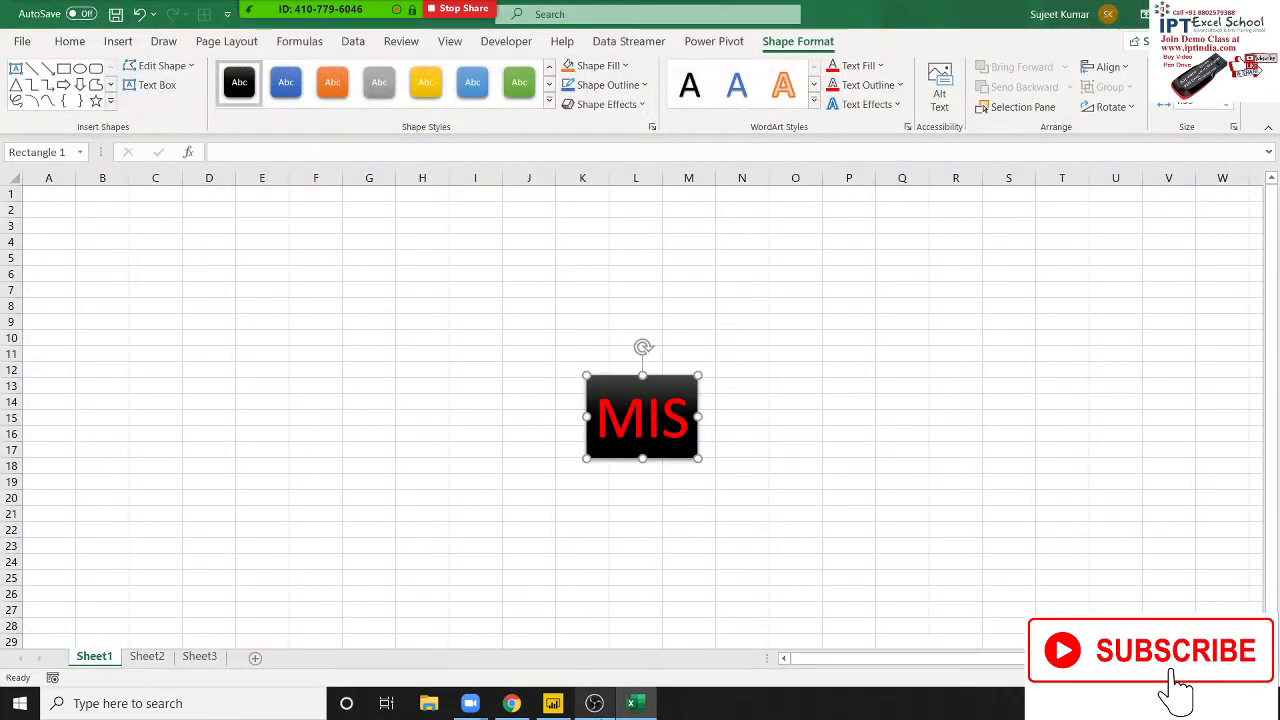
Insert the mis picture from the Documents folder onto the Power BI report page
{"action": "left_click", "coordinate": [510, 703]}
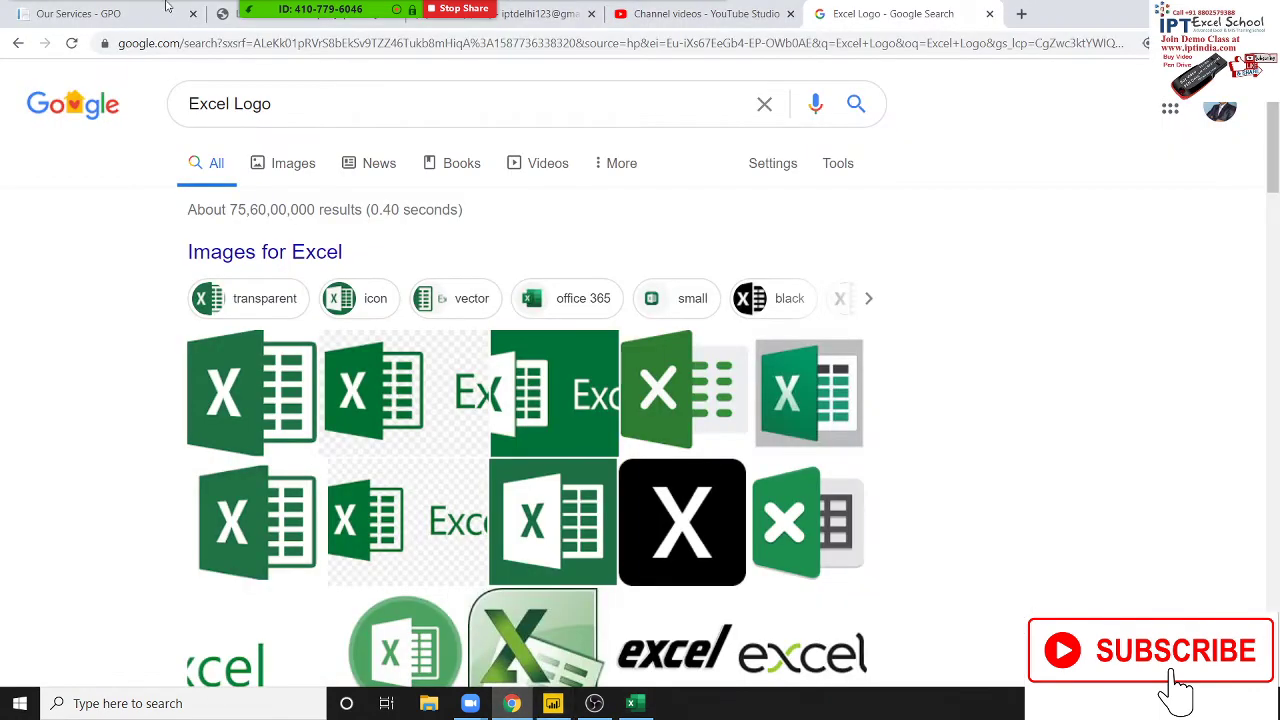
{"action": "left_click", "coordinate": [551, 705]}
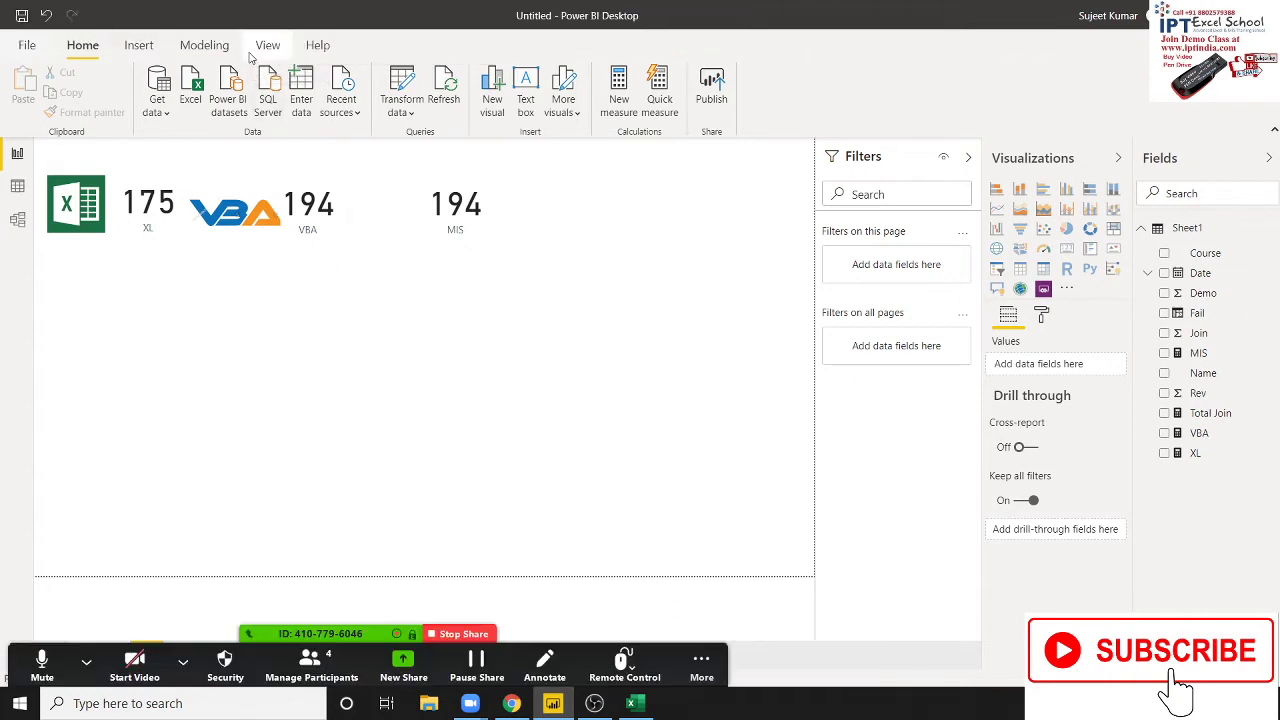
{"action": "left_click", "coordinate": [140, 45]}
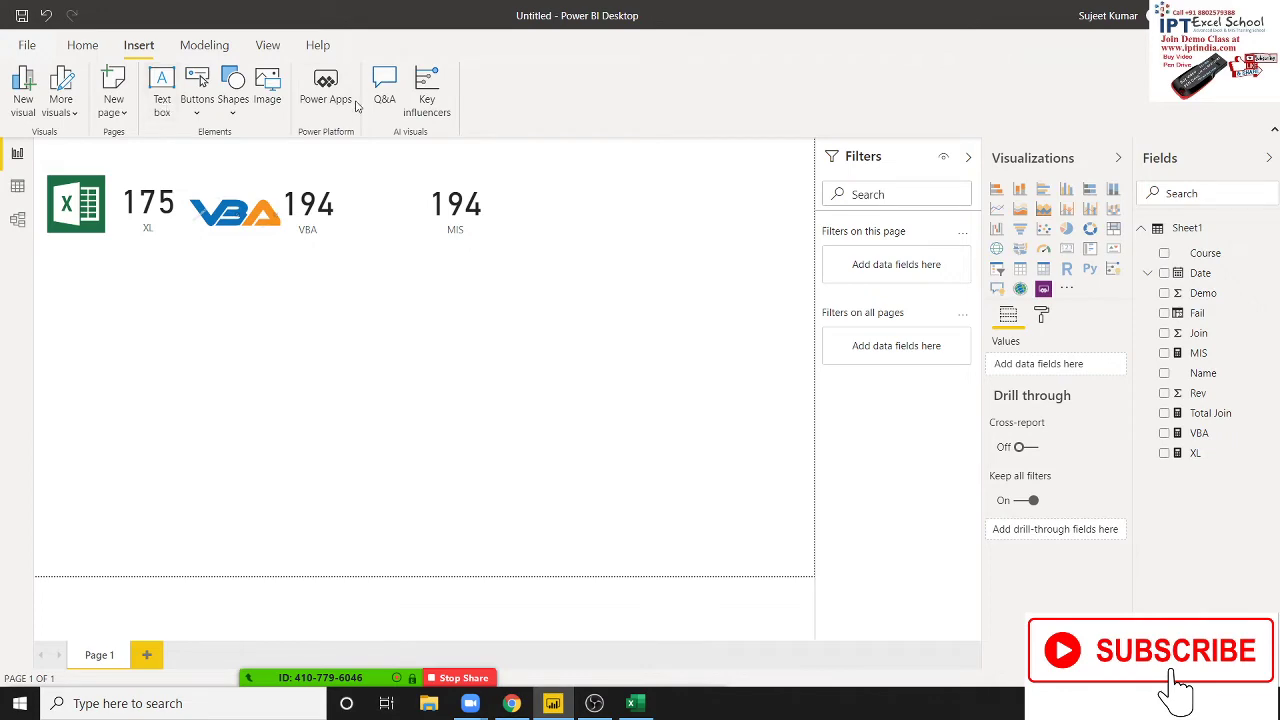
{"action": "left_click", "coordinate": [268, 108]}
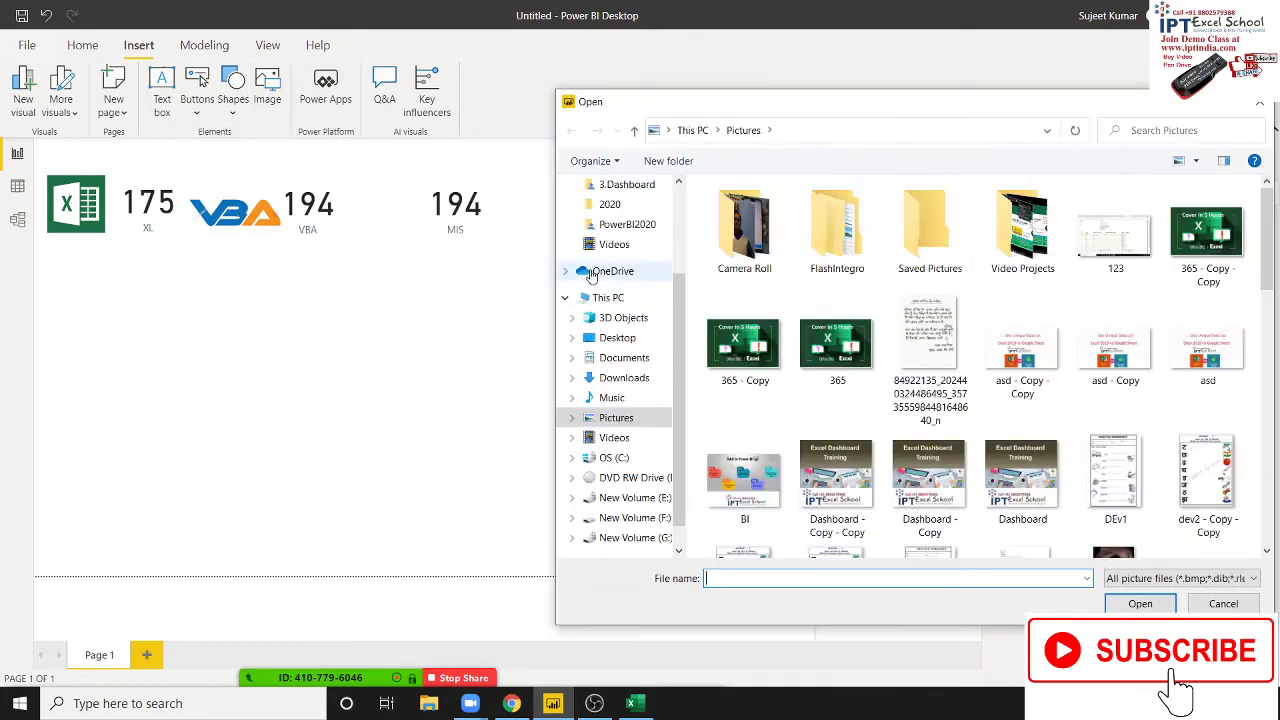
{"action": "type", "text": "M"}
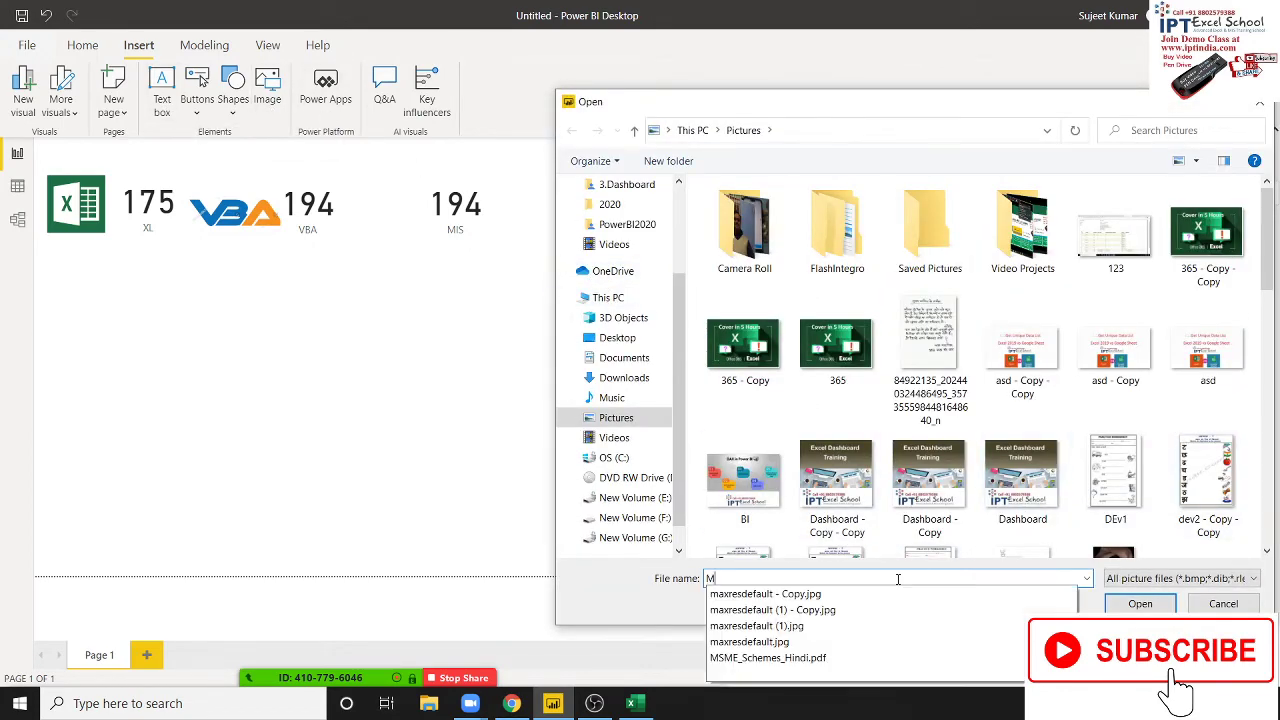
{"action": "type", "text": "IS"}
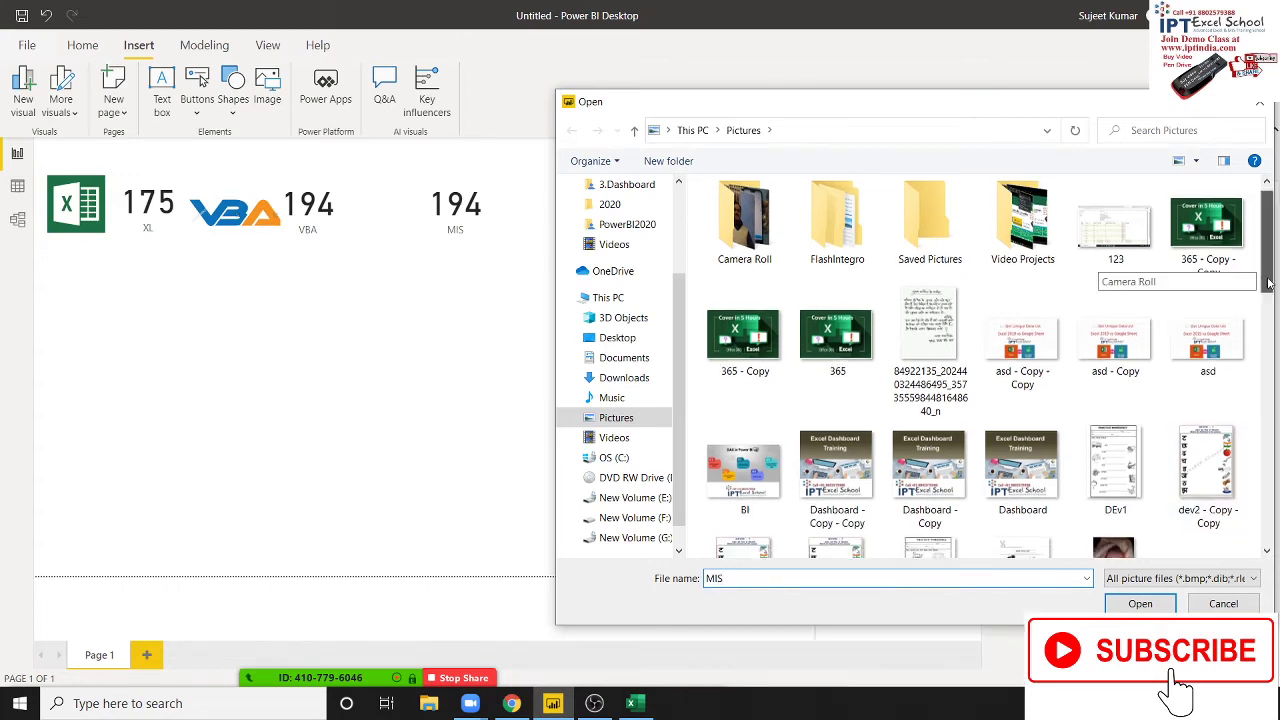
{"action": "mouse_move", "coordinate": [1267, 283]}
{"action": "left_mouse_down"}
{"action": "mouse_move", "coordinate": [1258, 520]}
{"action": "mouse_move", "coordinate": [1275, 270]}
{"action": "left_mouse_up"}
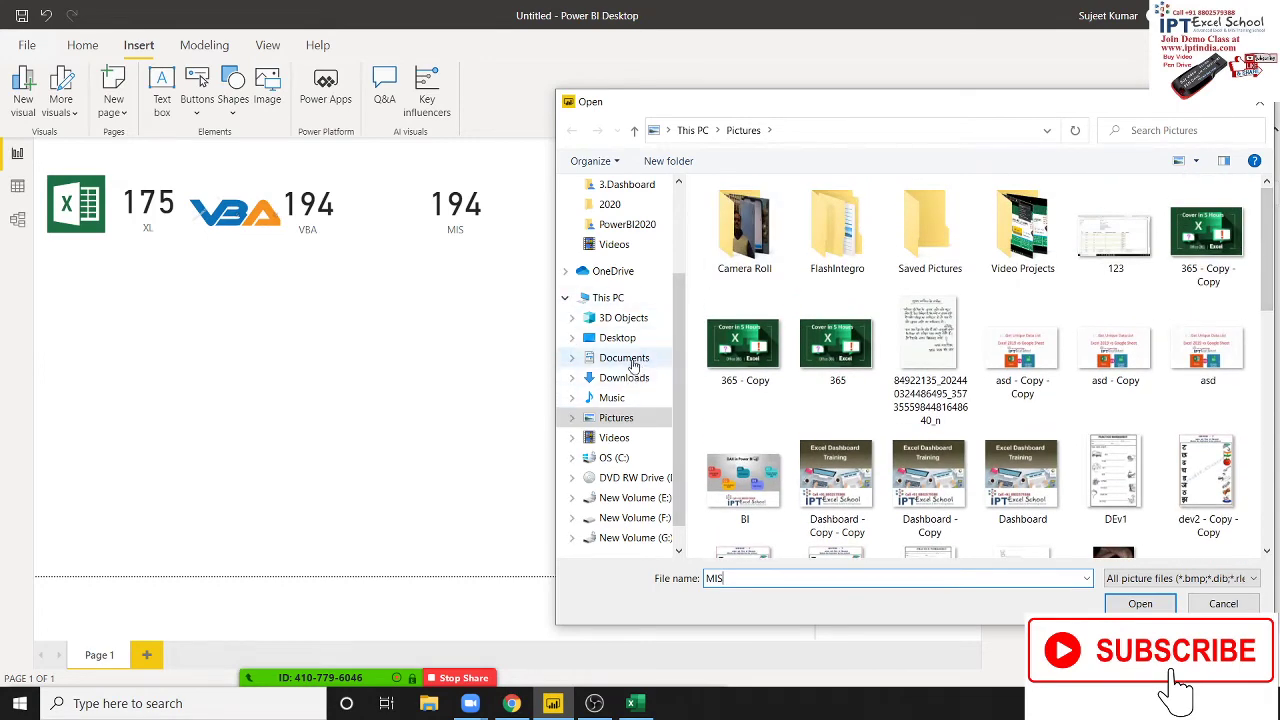
{"action": "left_click", "coordinate": [624, 357]}
{"action": "double_click", "coordinate": [749, 214]}
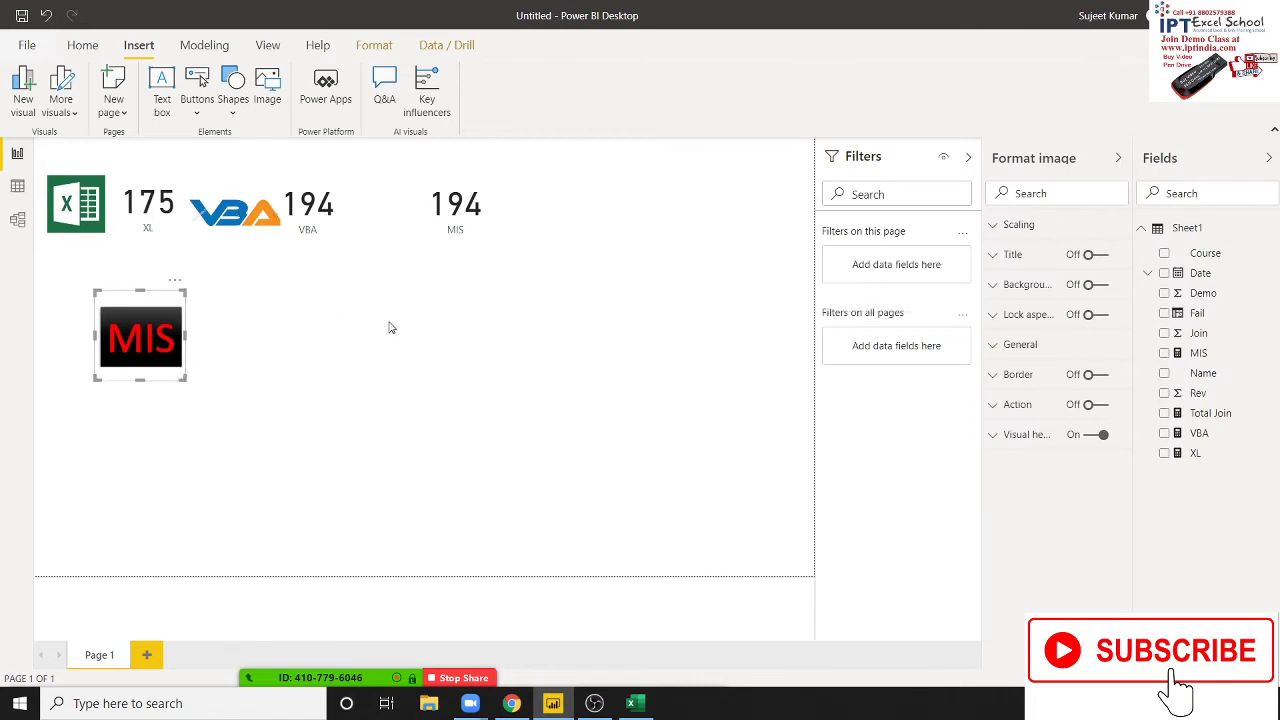
Move the MIS logo beside the 194 MIS card, shrink it slightly and align it with the other logos
{"action": "mouse_move", "coordinate": [172, 344]}
{"action": "left_mouse_down"}
{"action": "mouse_move", "coordinate": [367, 337]}
{"action": "mouse_move", "coordinate": [414, 230]}
{"action": "left_mouse_up"}
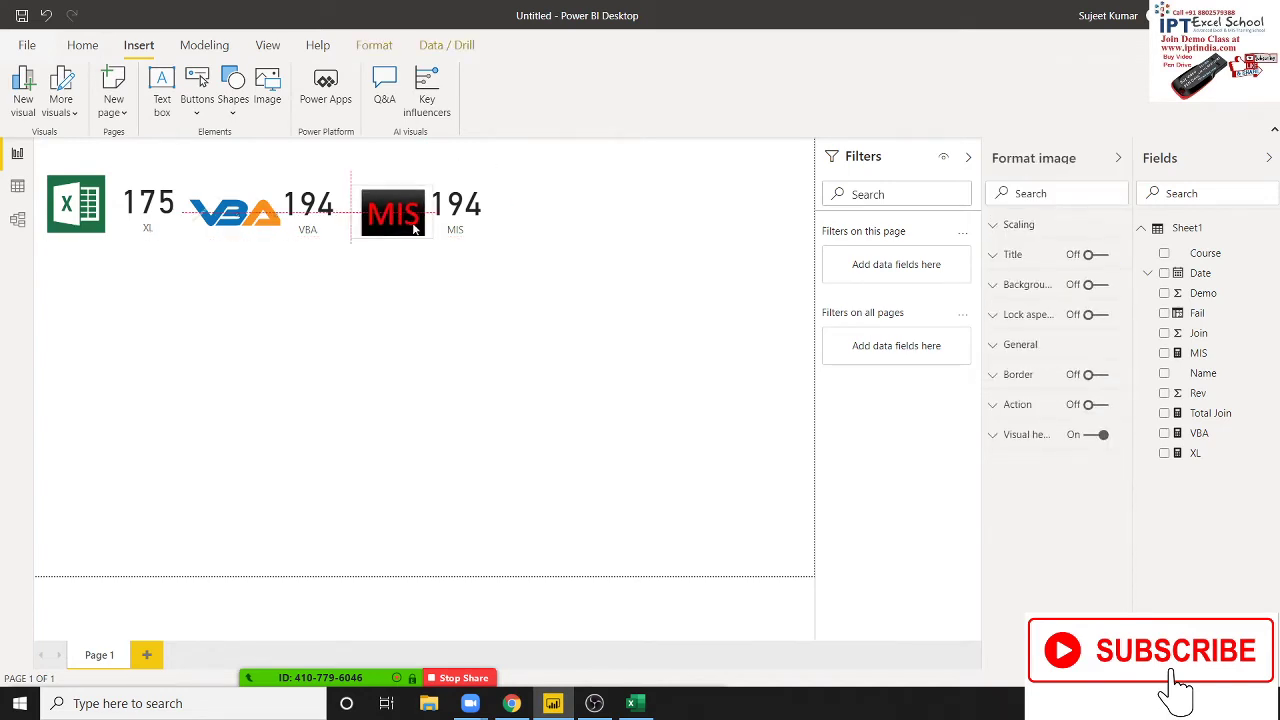
{"action": "left_click_drag", "start_coordinate": [431, 235], "coordinate": [426, 233]}
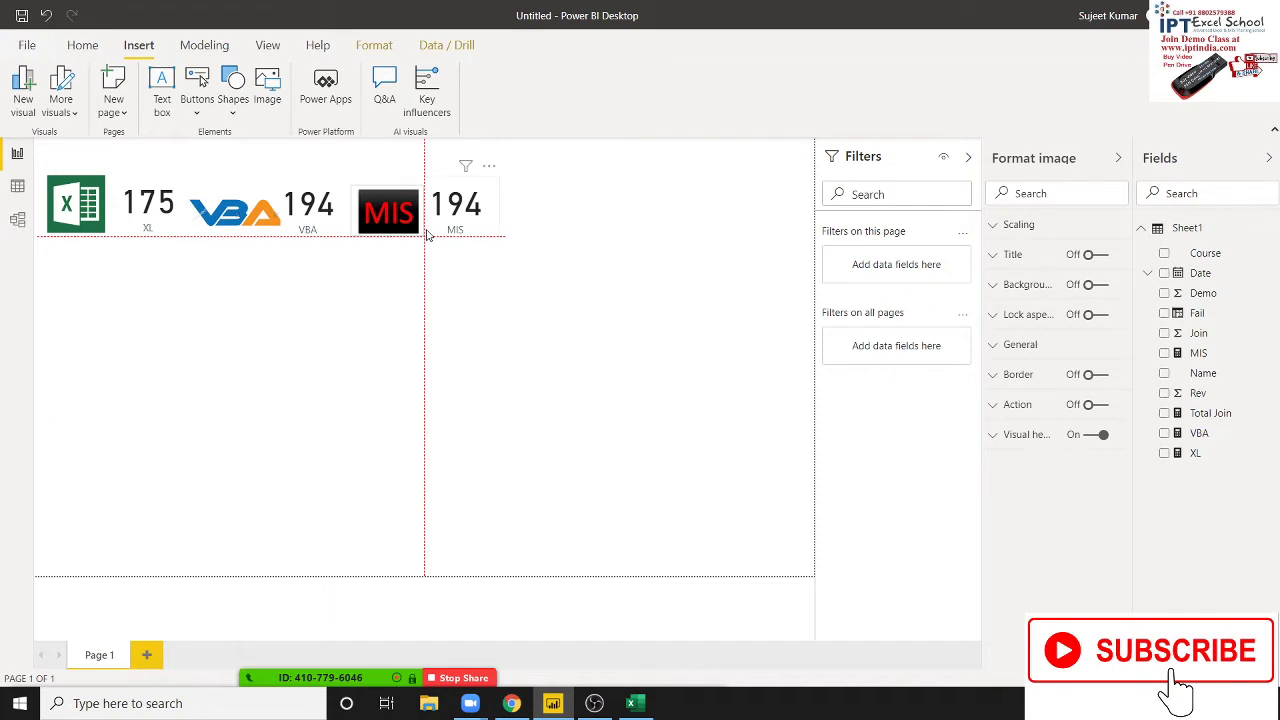
{"action": "left_click", "coordinate": [510, 292]}
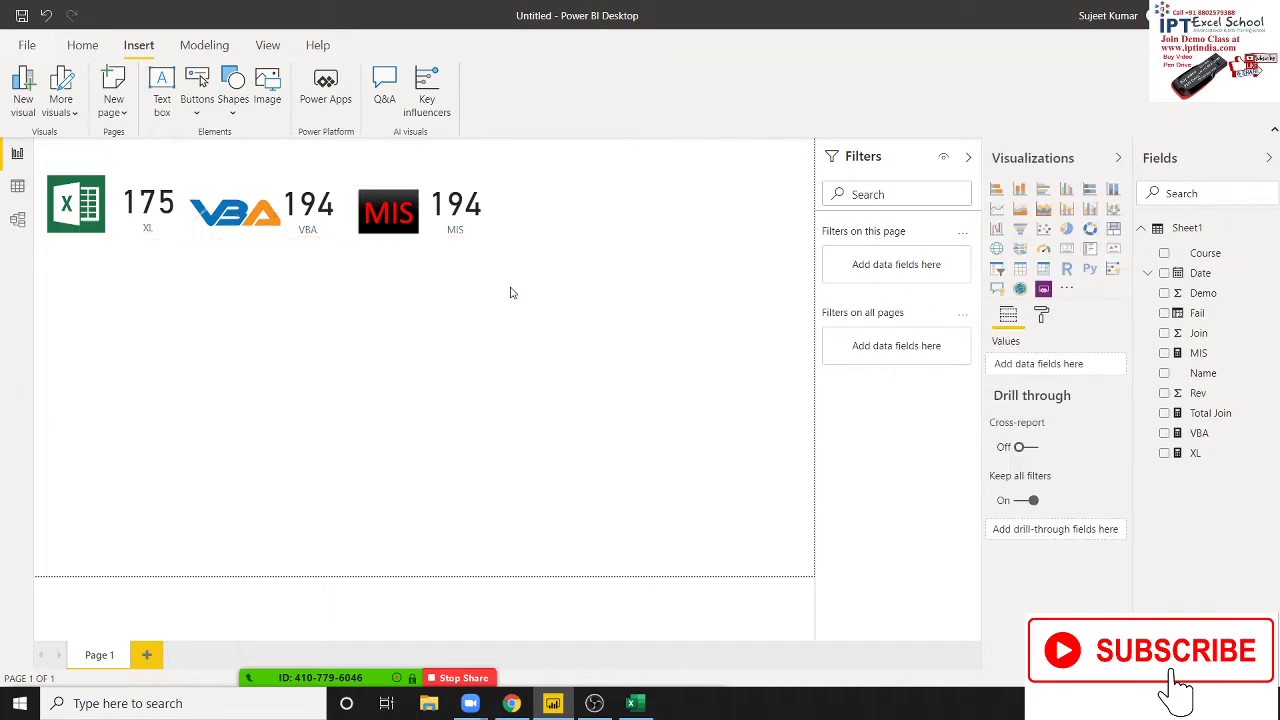
{"action": "left_click", "coordinate": [403, 226]}
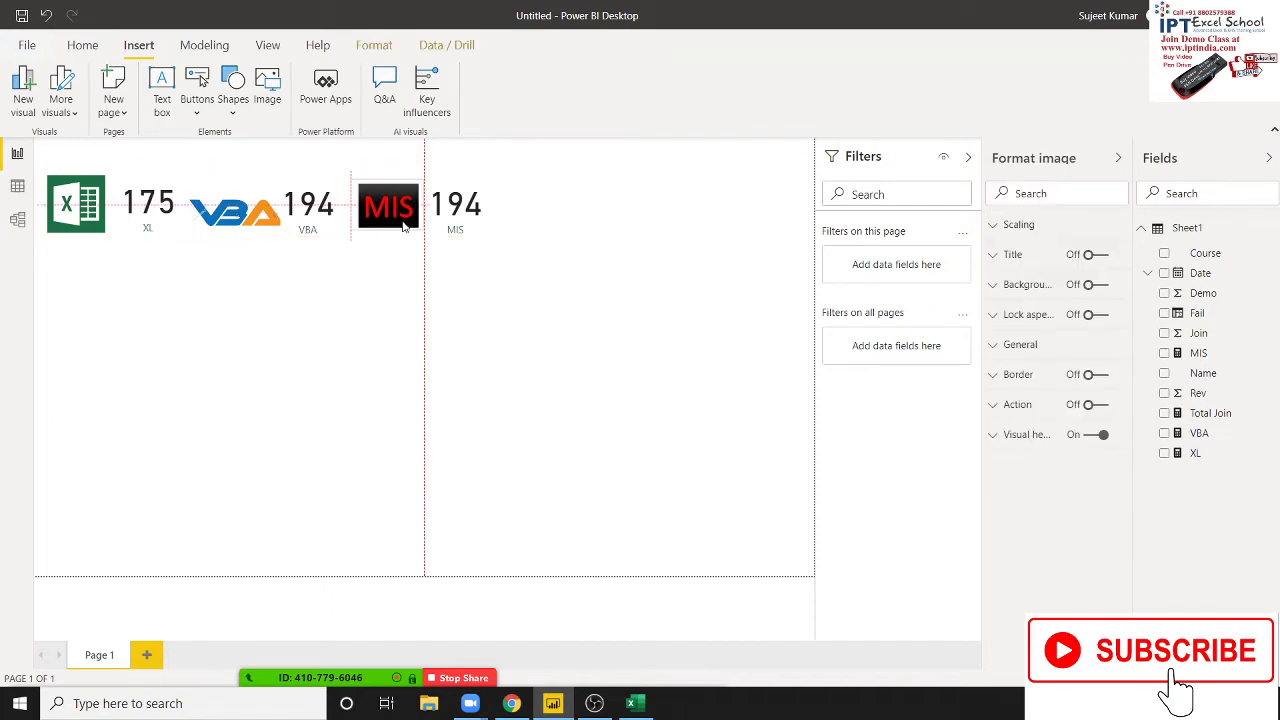
{"action": "left_click_drag", "start_coordinate": [403, 226], "coordinate": [405, 219]}
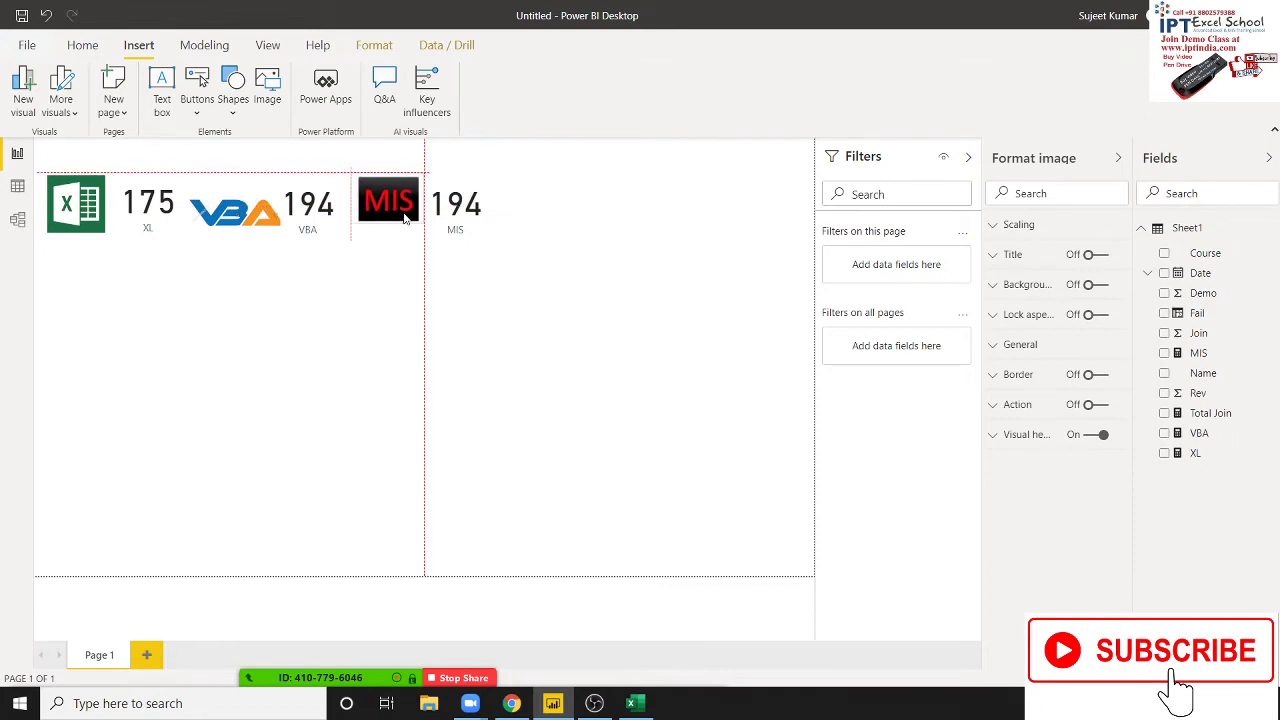
{"action": "left_click", "coordinate": [499, 259]}
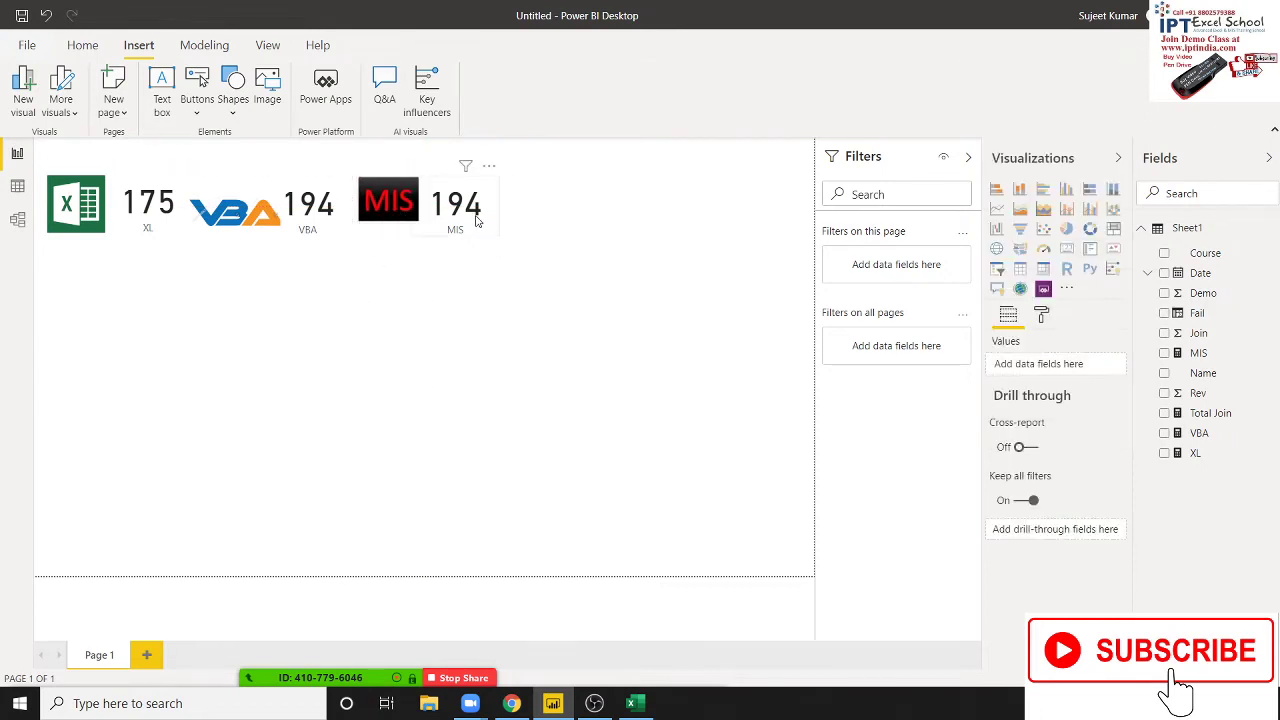
{"action": "left_click", "coordinate": [436, 213]}
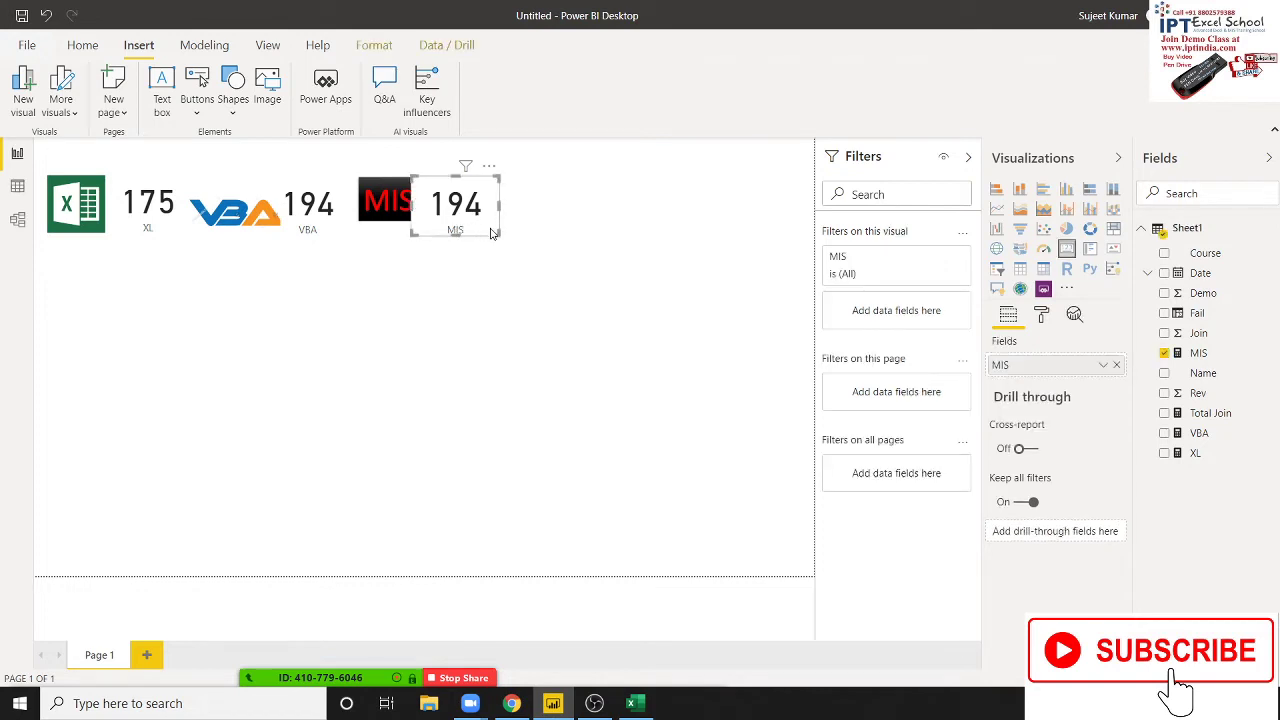
{"action": "left_click_drag", "start_coordinate": [488, 234], "coordinate": [491, 230]}
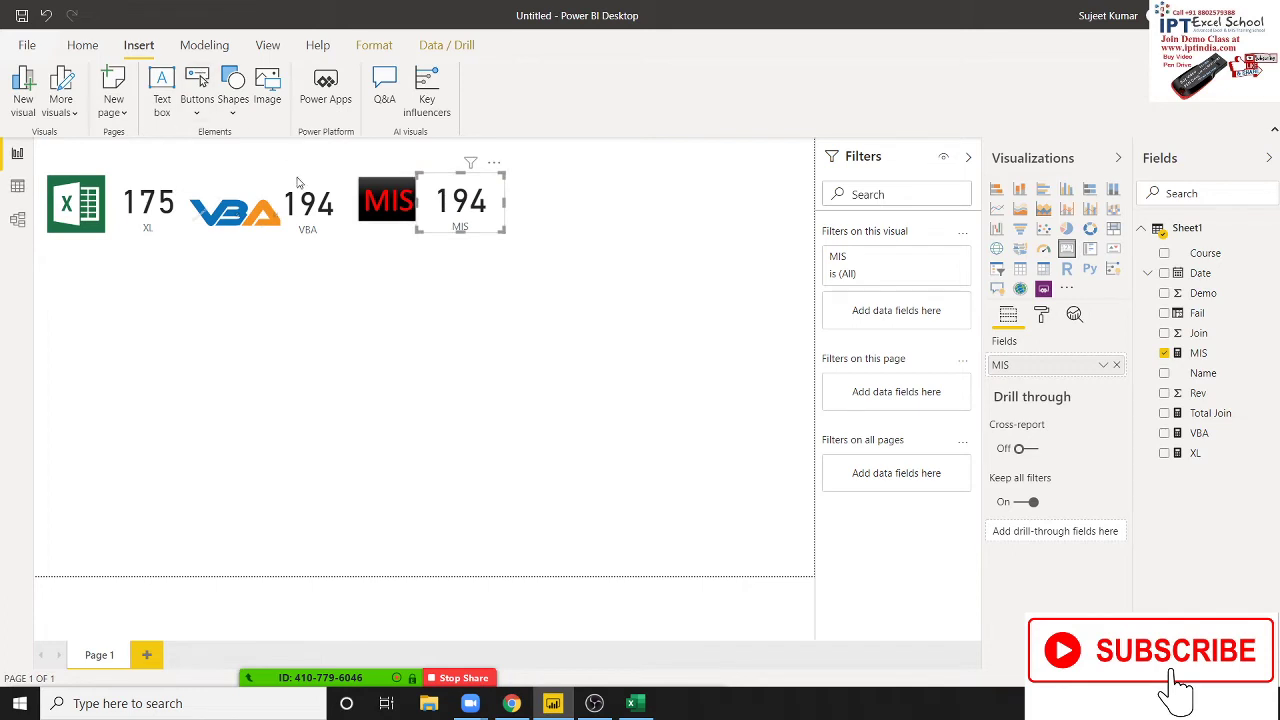
Select the MIS logo and the 194 MIS card together
{"action": "left_click", "coordinate": [405, 208]}
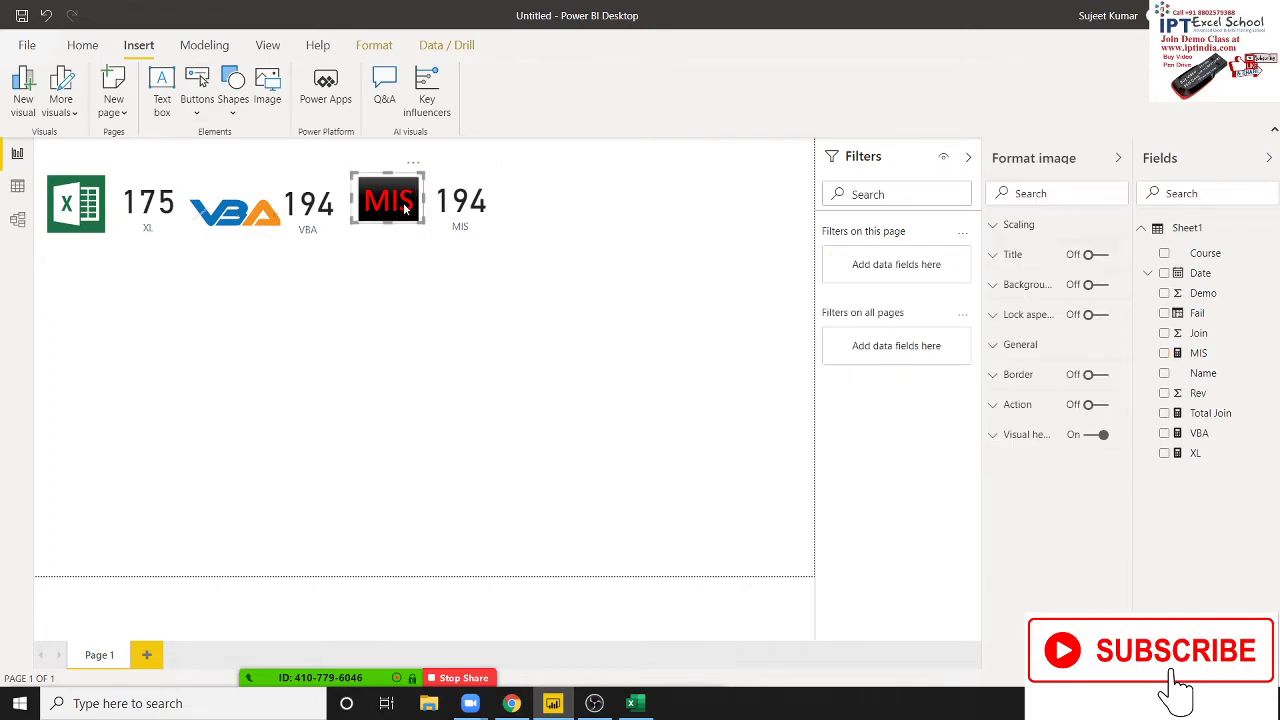
{"action": "left_click", "coordinate": [476, 219]}
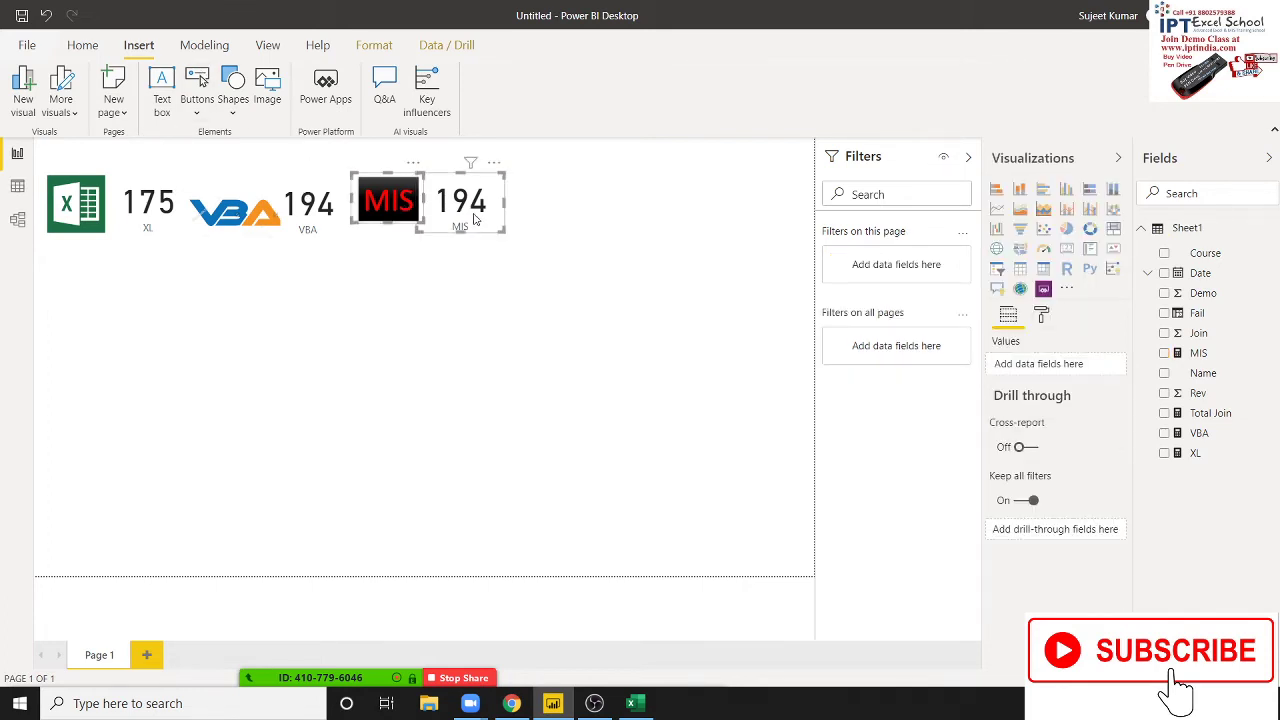
{"action": "left_click", "coordinate": [430, 310]}
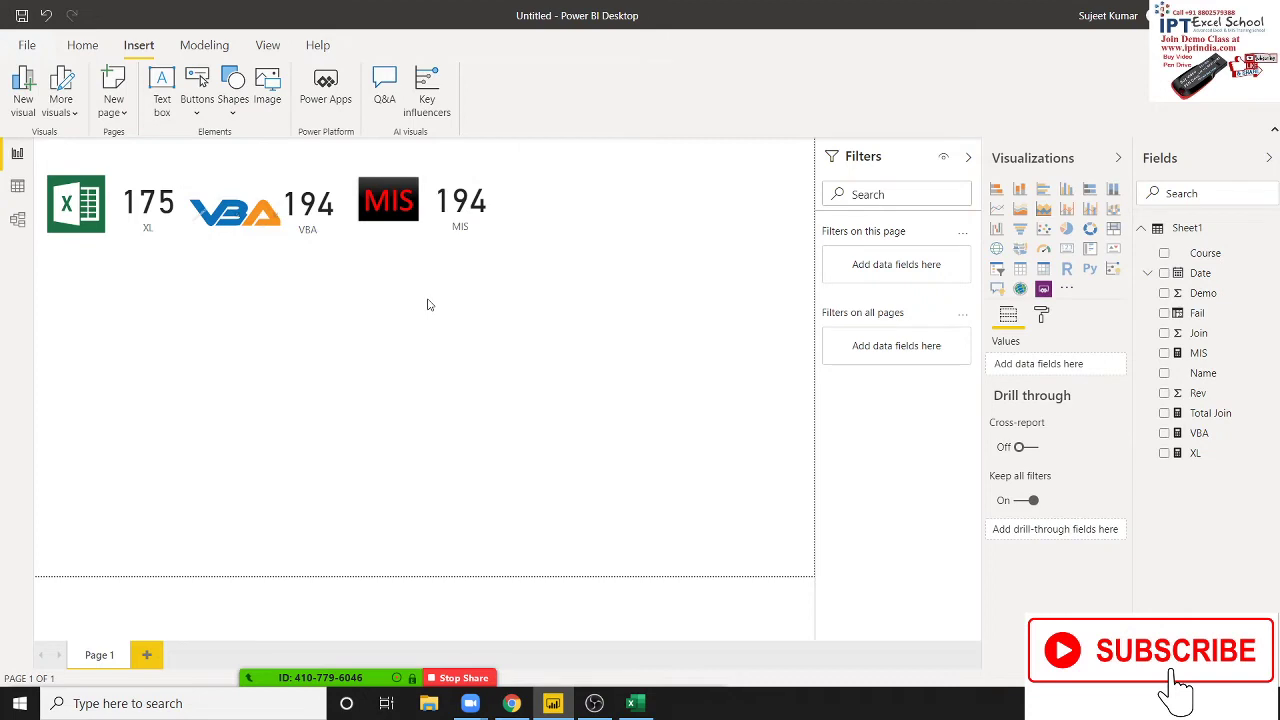
{"action": "left_click", "coordinate": [396, 222]}
{"action": "left_click", "coordinate": [512, 246]}
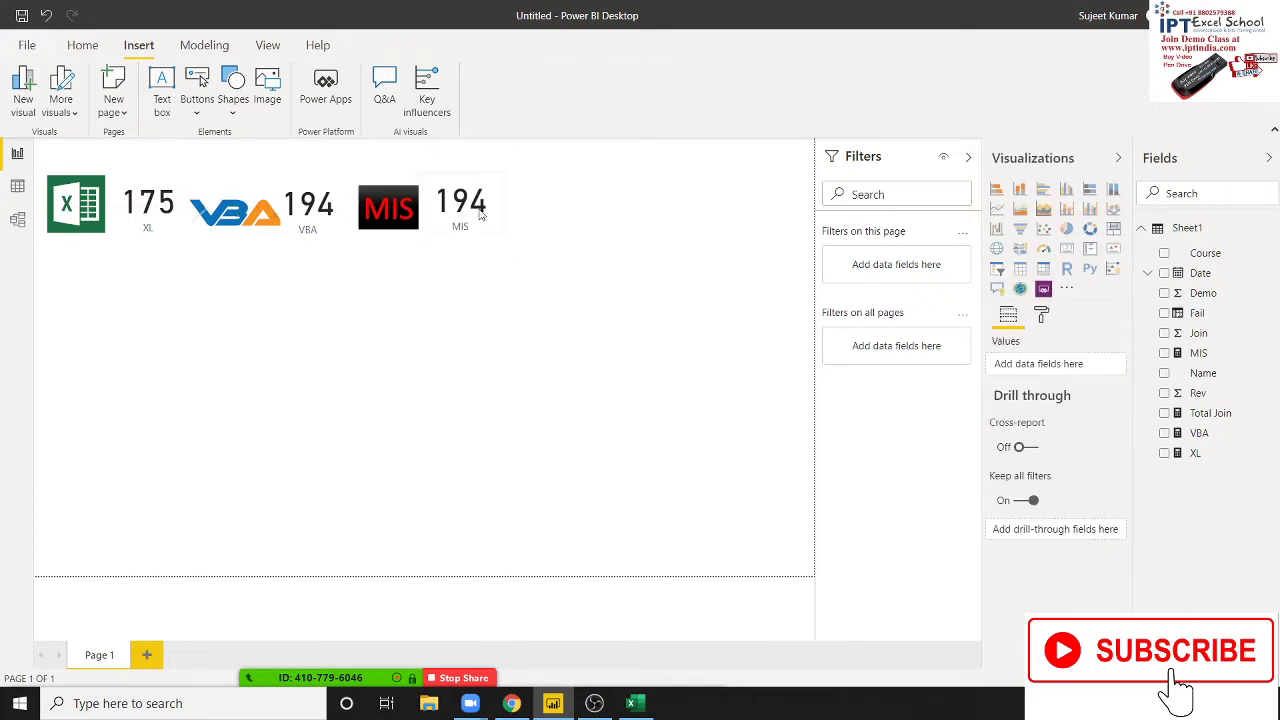
{"action": "left_click", "coordinate": [401, 210]}
{"action": "left_click", "coordinate": [401, 210]}
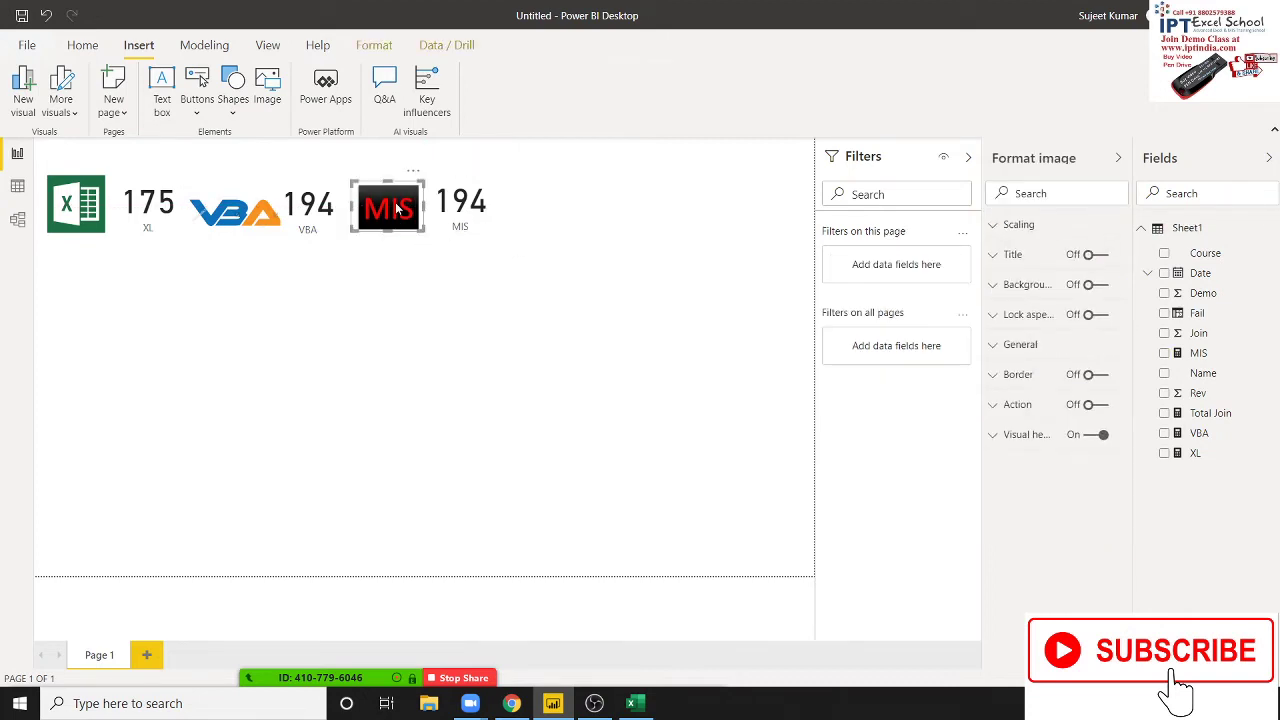
{"action": "left_click", "coordinate": [452, 220]}
Group the MIS logo and card together
{"action": "right_click", "coordinate": [452, 220]}
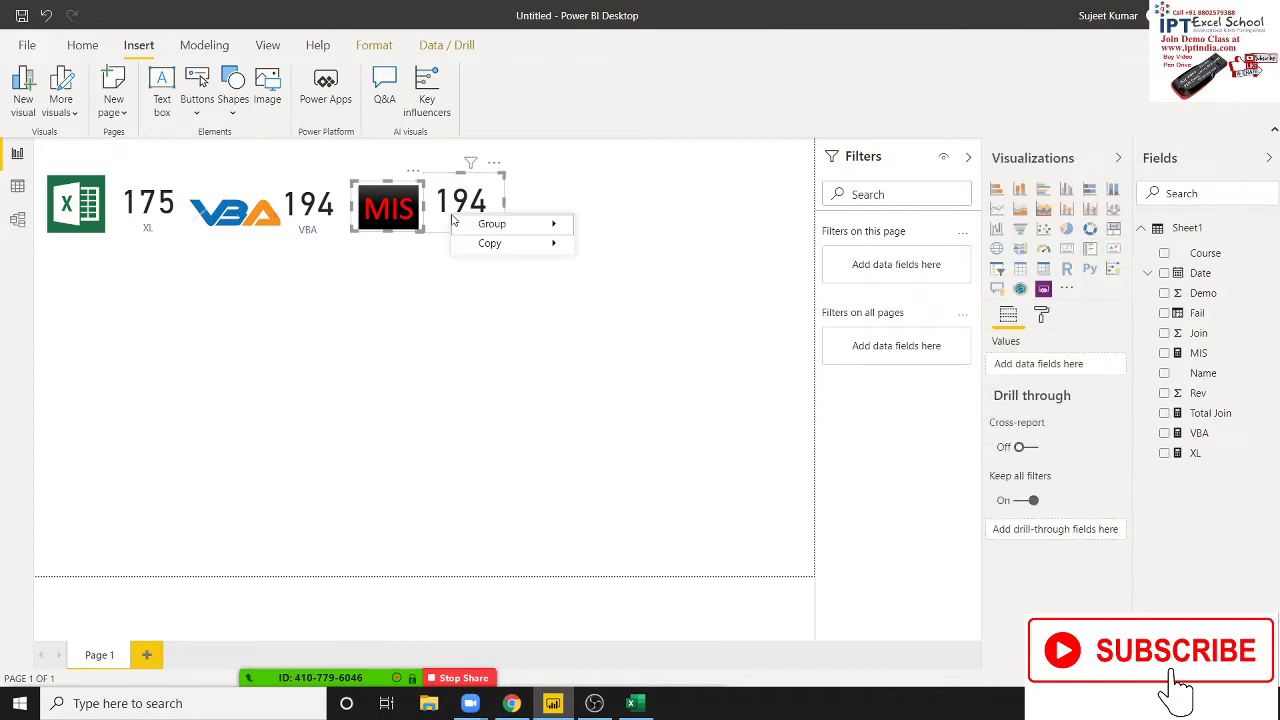
{"action": "left_click", "coordinate": [612, 224]}
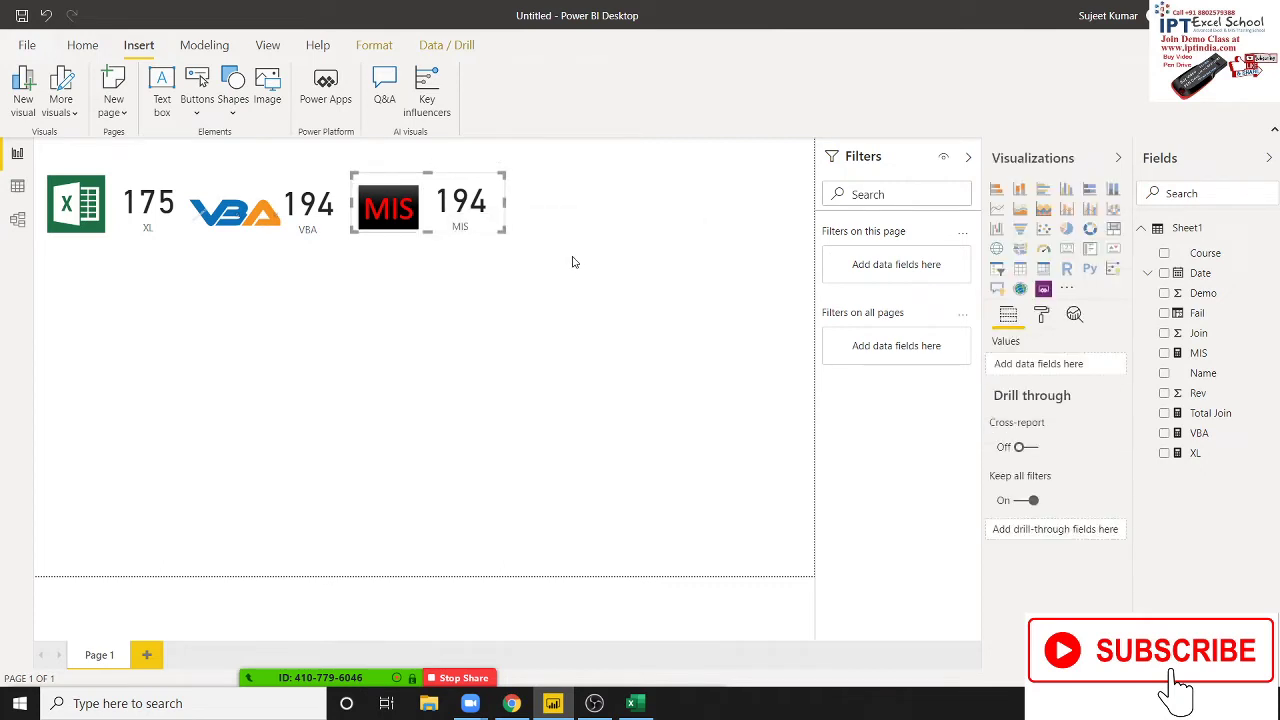
{"action": "left_click", "coordinate": [462, 325]}
{"action": "mouse_move", "coordinate": [459, 228]}
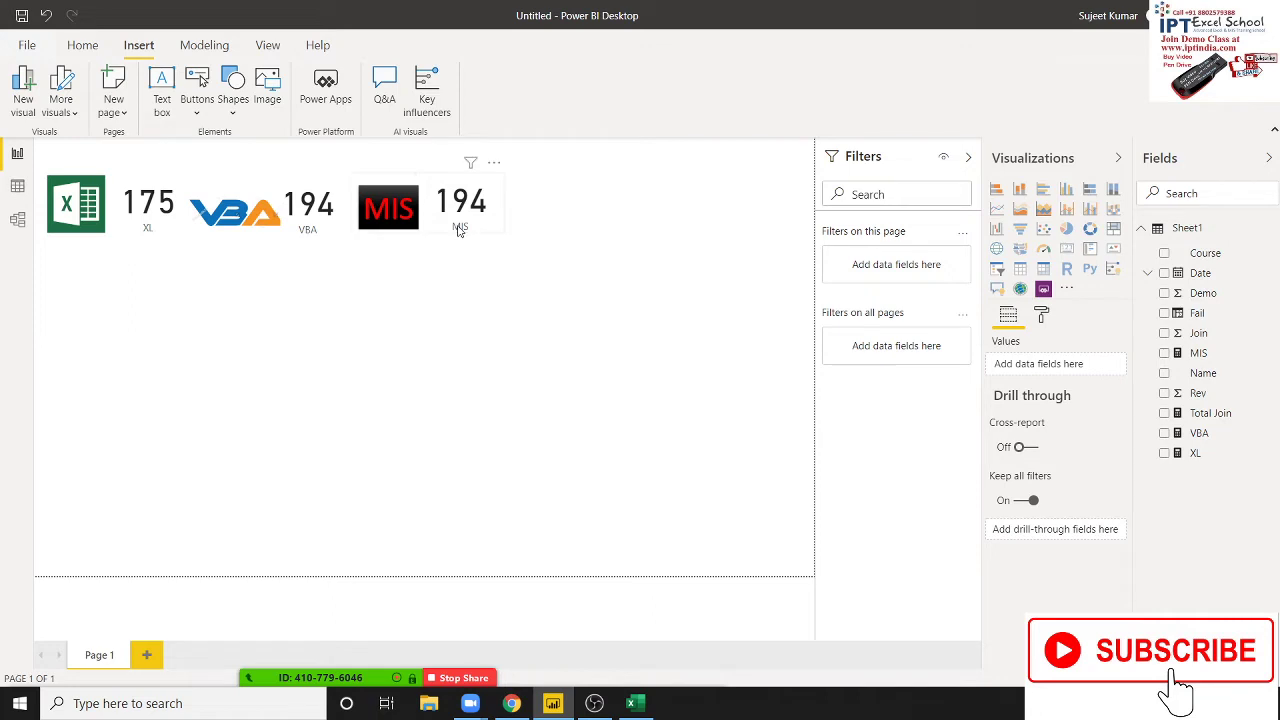
Shift the MIS and VBA groups right for even spacing, then view the Sheet1 table
{"action": "left_click_drag", "start_coordinate": [462, 232], "coordinate": [475, 238]}
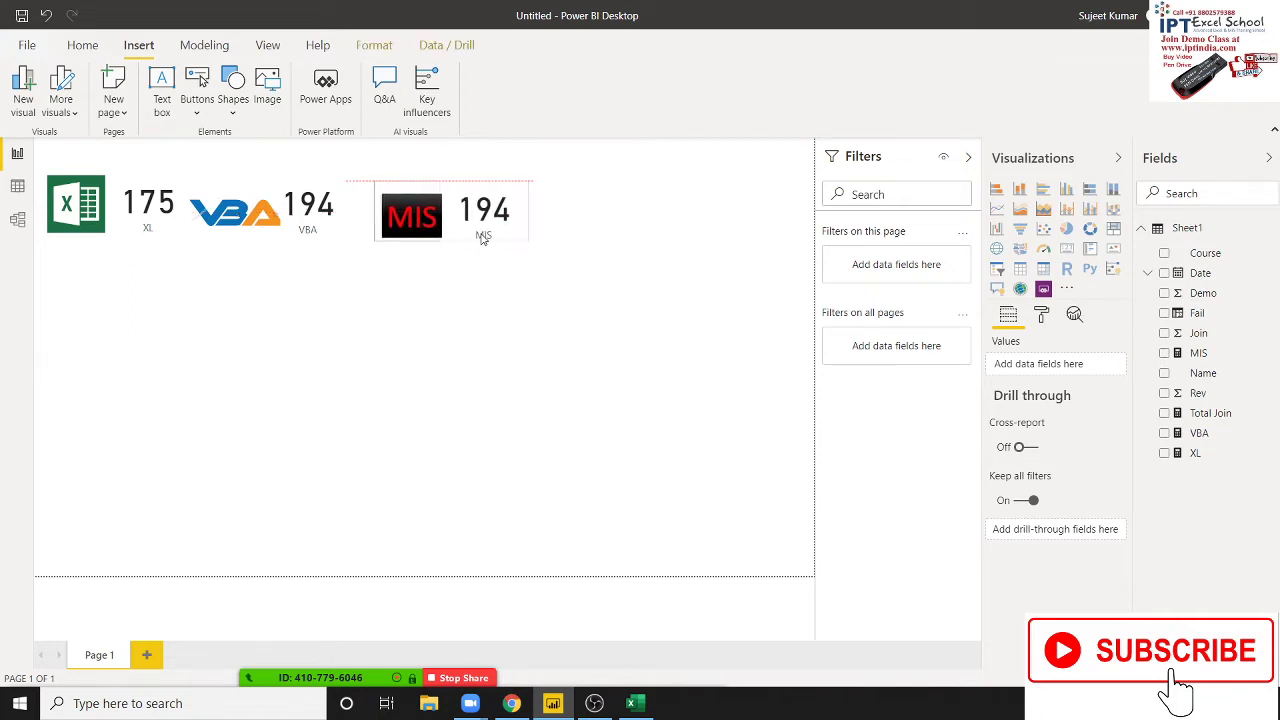
{"action": "left_click_drag", "start_coordinate": [475, 238], "coordinate": [483, 237]}
{"action": "left_click", "coordinate": [385, 308]}
{"action": "left_click_drag", "start_coordinate": [331, 237], "coordinate": [347, 241]}
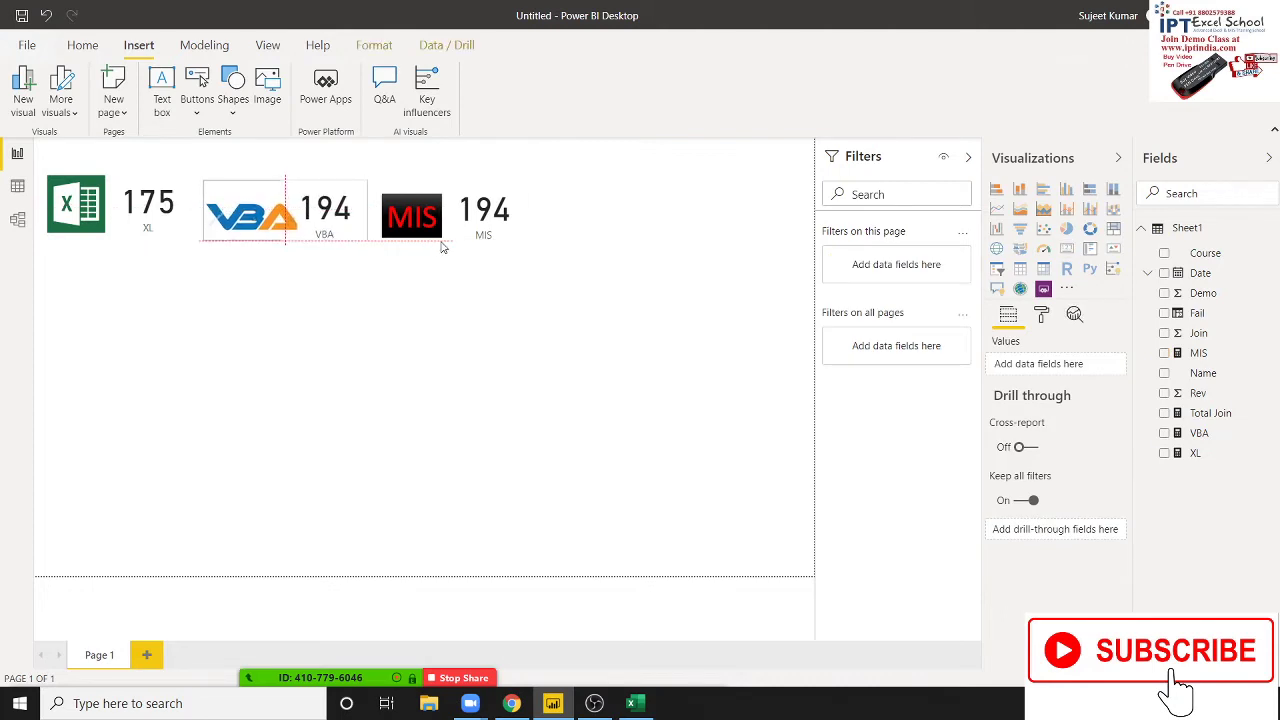
{"action": "left_click", "coordinate": [500, 242]}
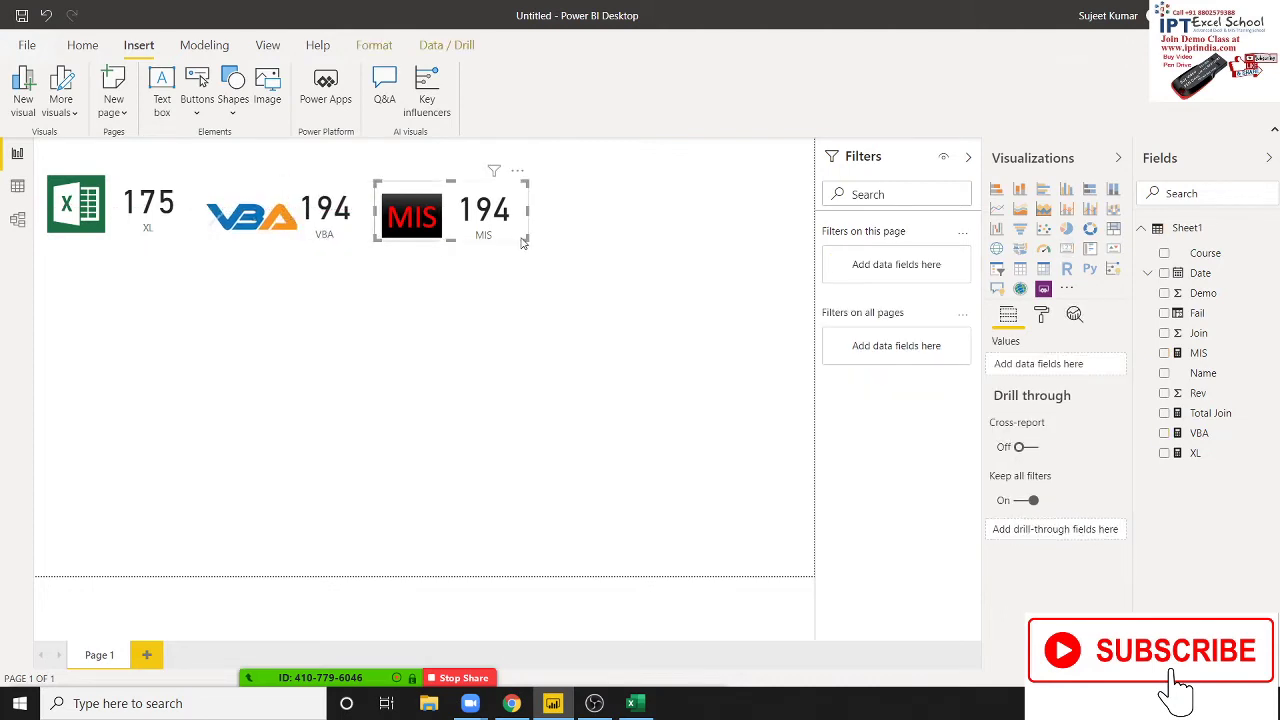
{"action": "left_click_drag", "start_coordinate": [521, 243], "coordinate": [536, 243]}
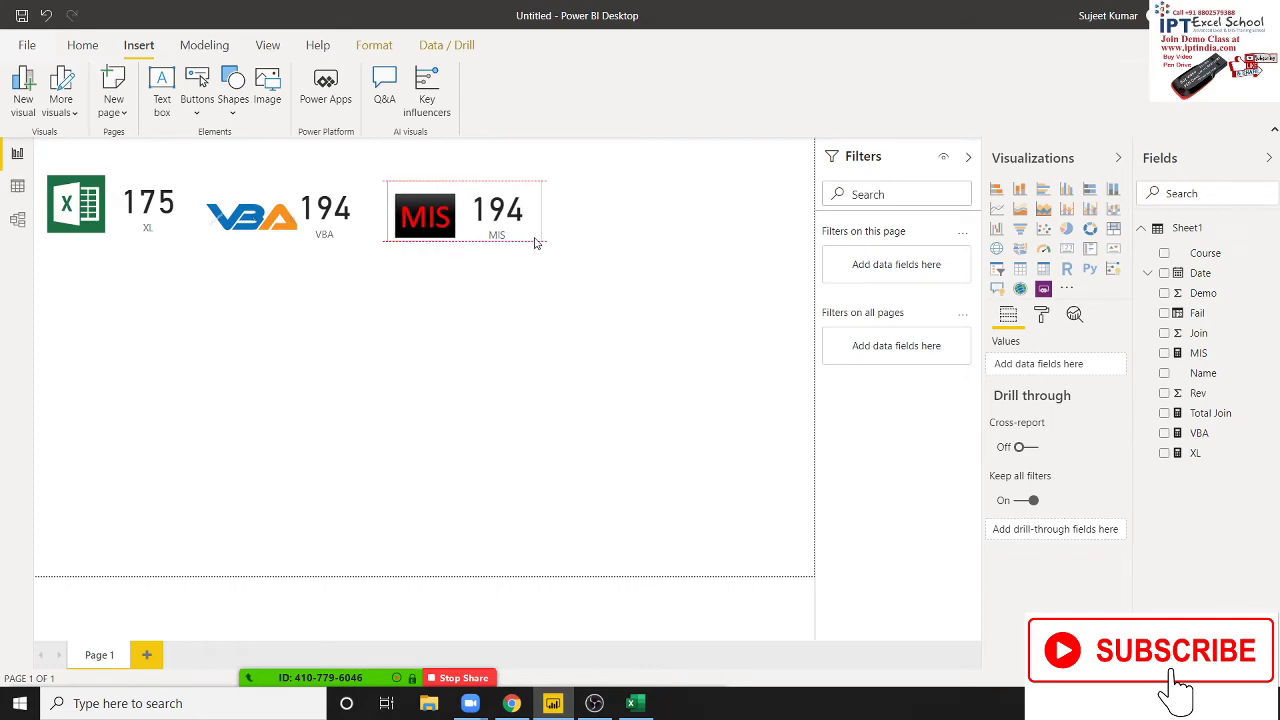
{"action": "left_click", "coordinate": [17, 186]}
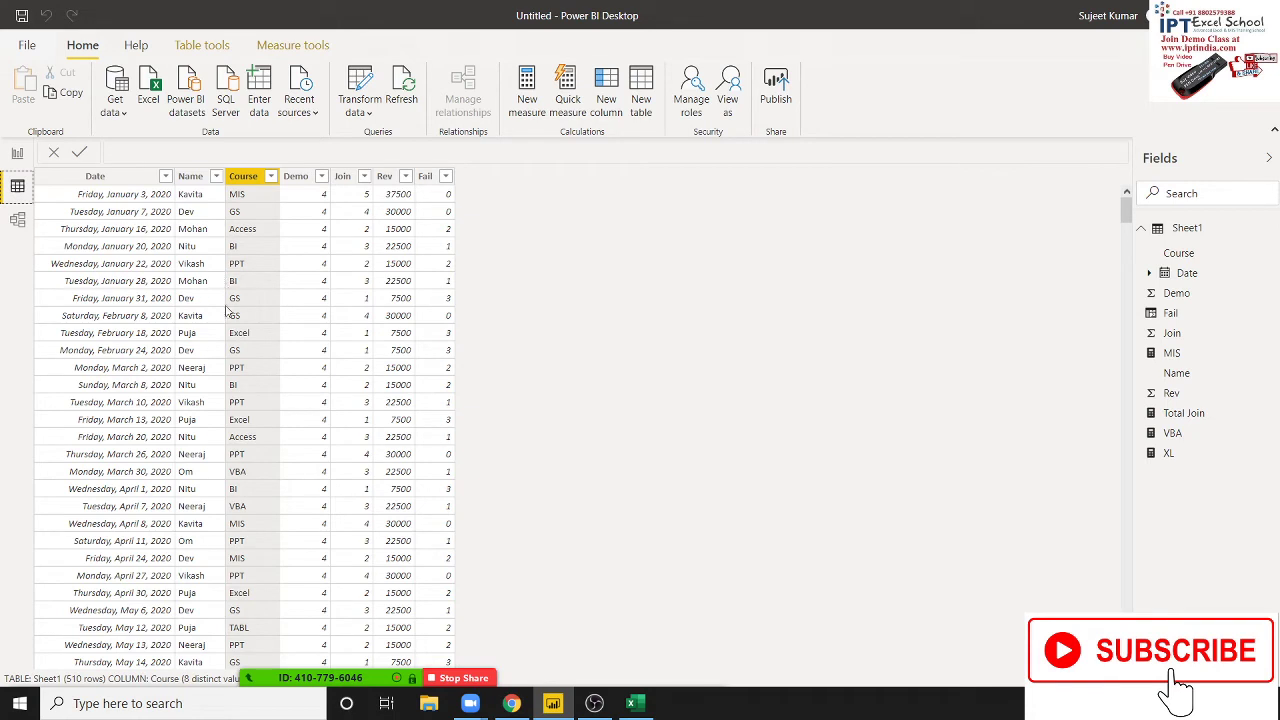
Create a new measure in Sheet1 and start renaming it, typing 'pe'
{"action": "left_click", "coordinate": [16, 155]}
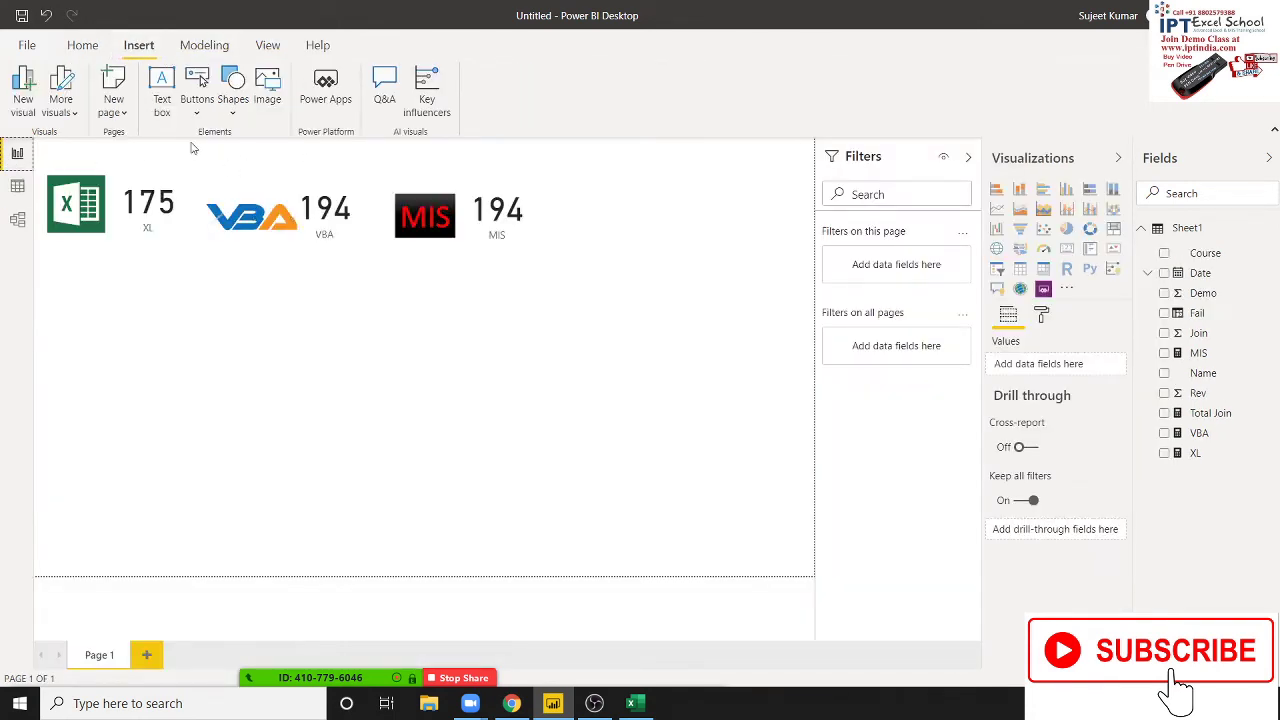
{"action": "left_click", "coordinate": [204, 45]}
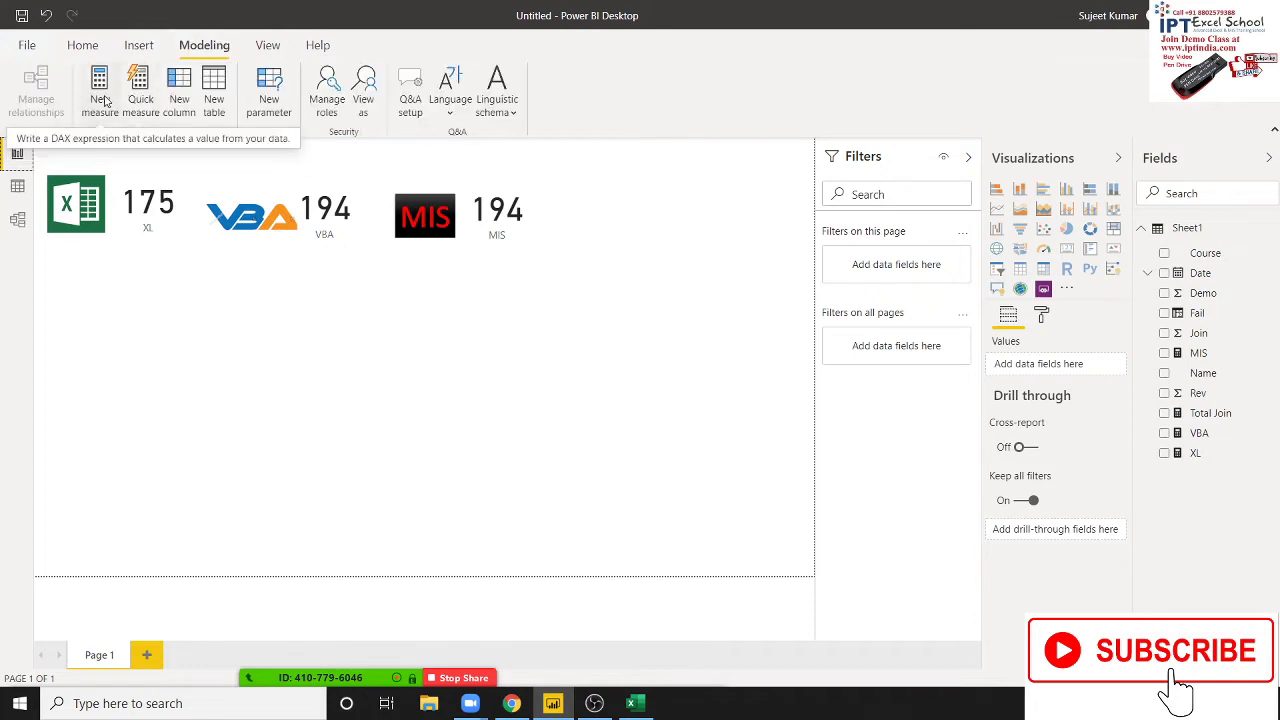
{"action": "left_click", "coordinate": [103, 94]}
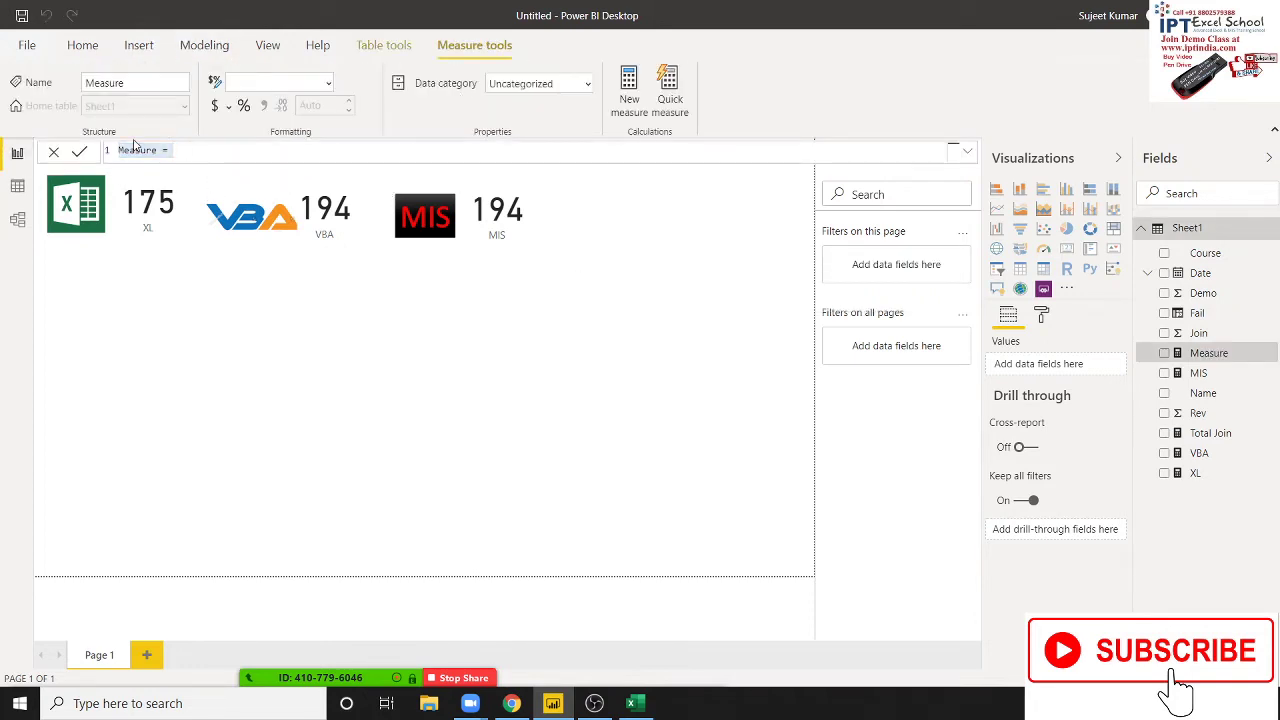
{"action": "key", "text": "Escape"}
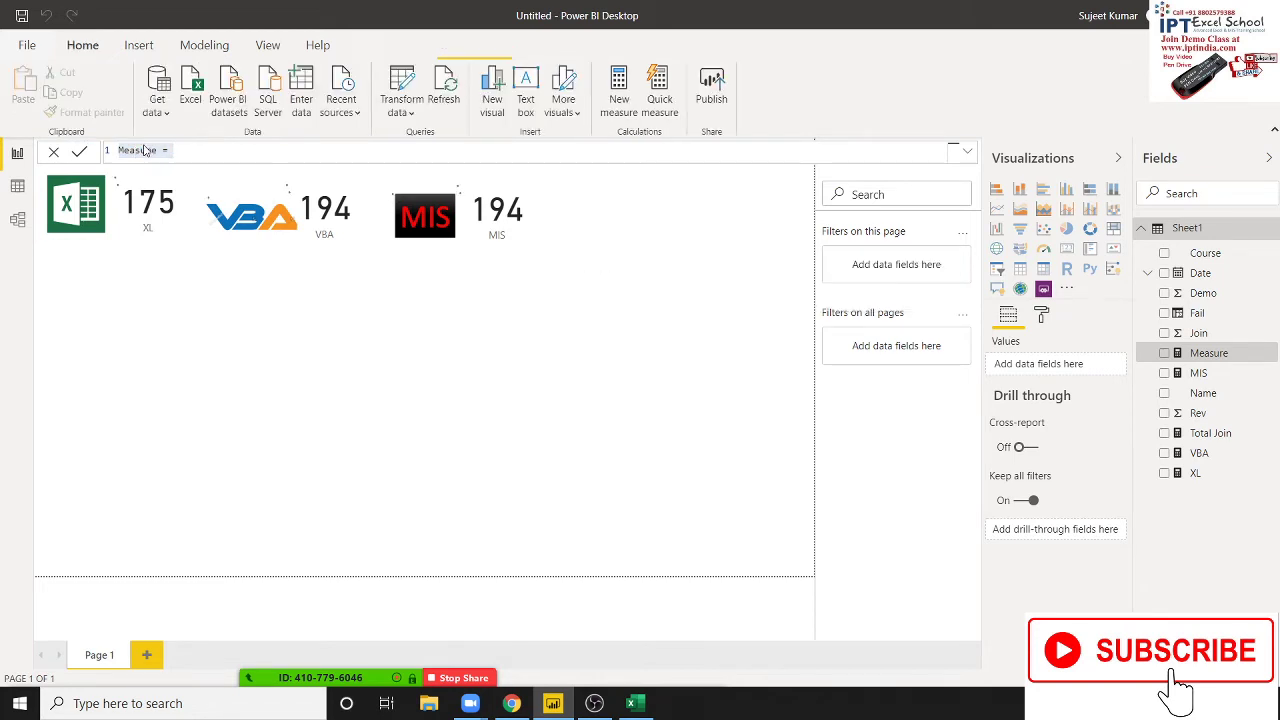
{"action": "left_click", "coordinate": [204, 45]}
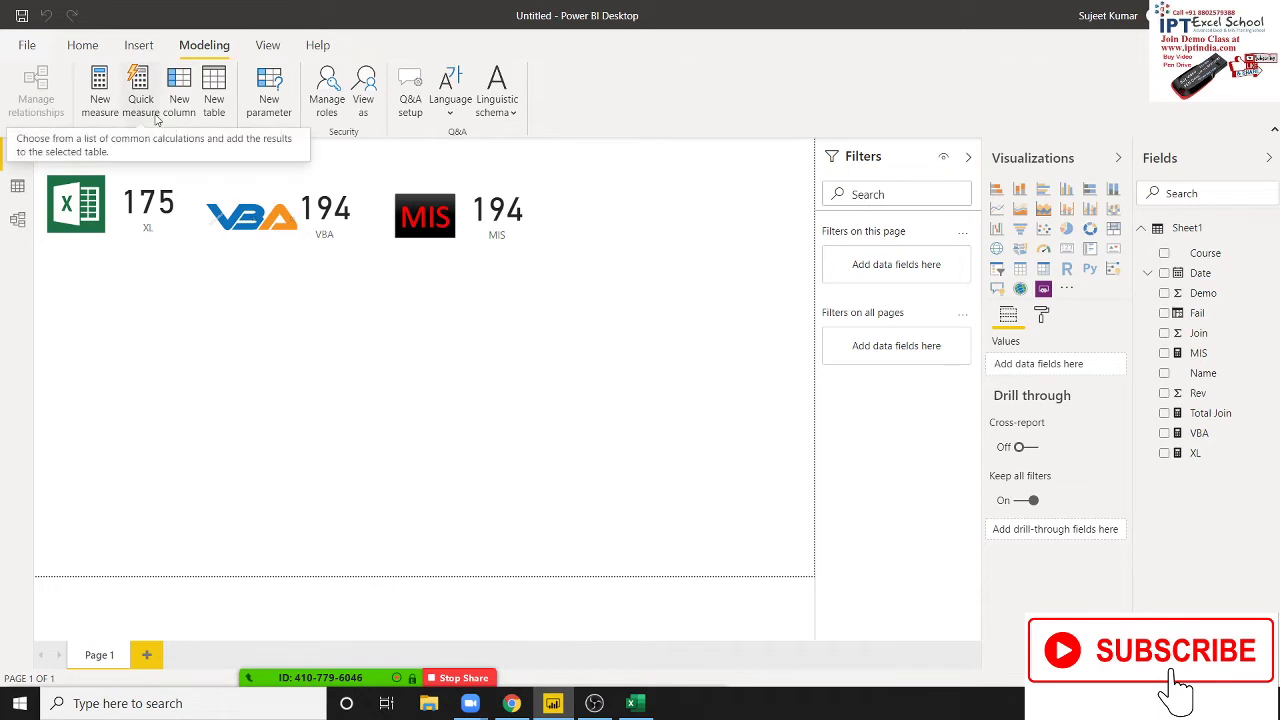
{"action": "left_click", "coordinate": [103, 112]}
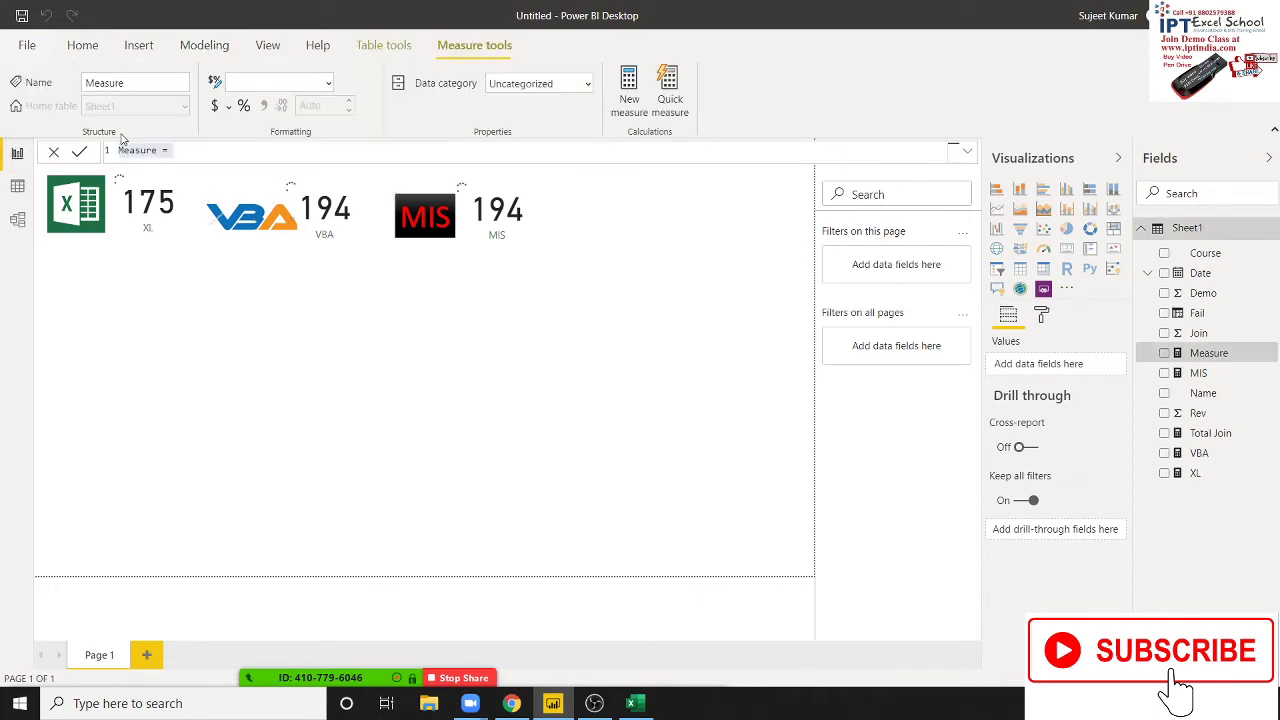
{"action": "double_click", "coordinate": [130, 150]}
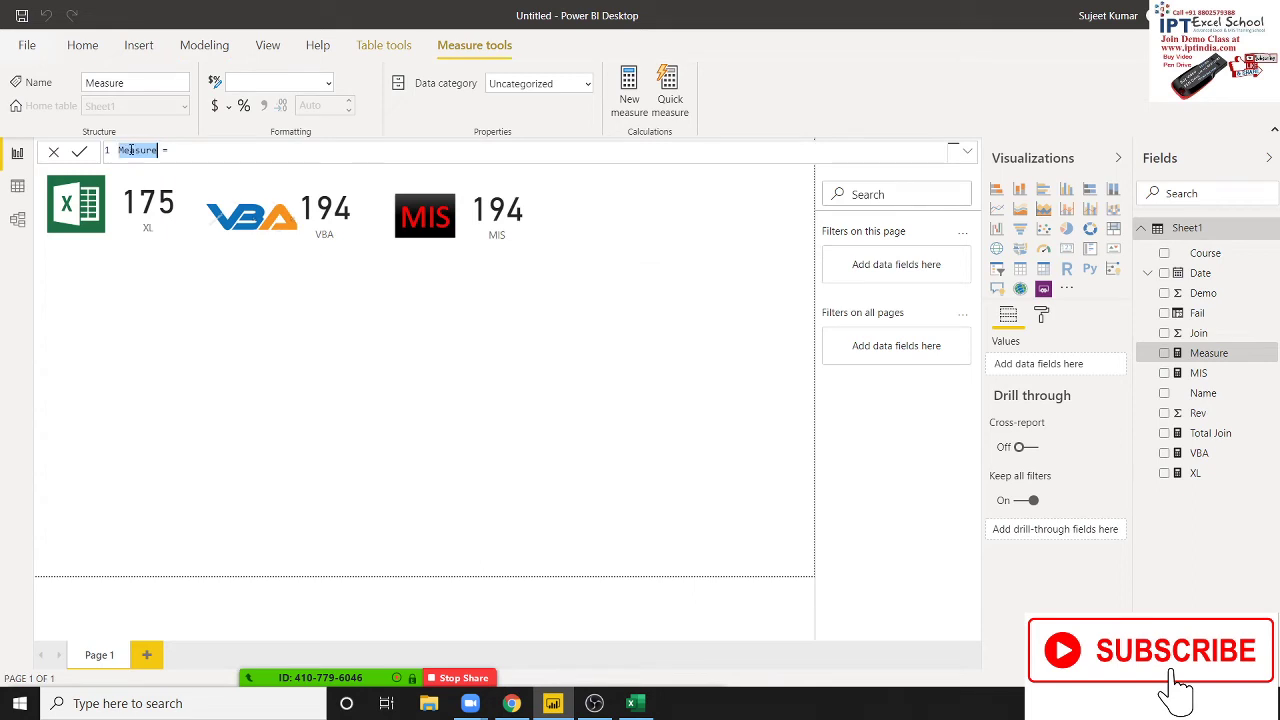
{"action": "type", "text": "pe"}
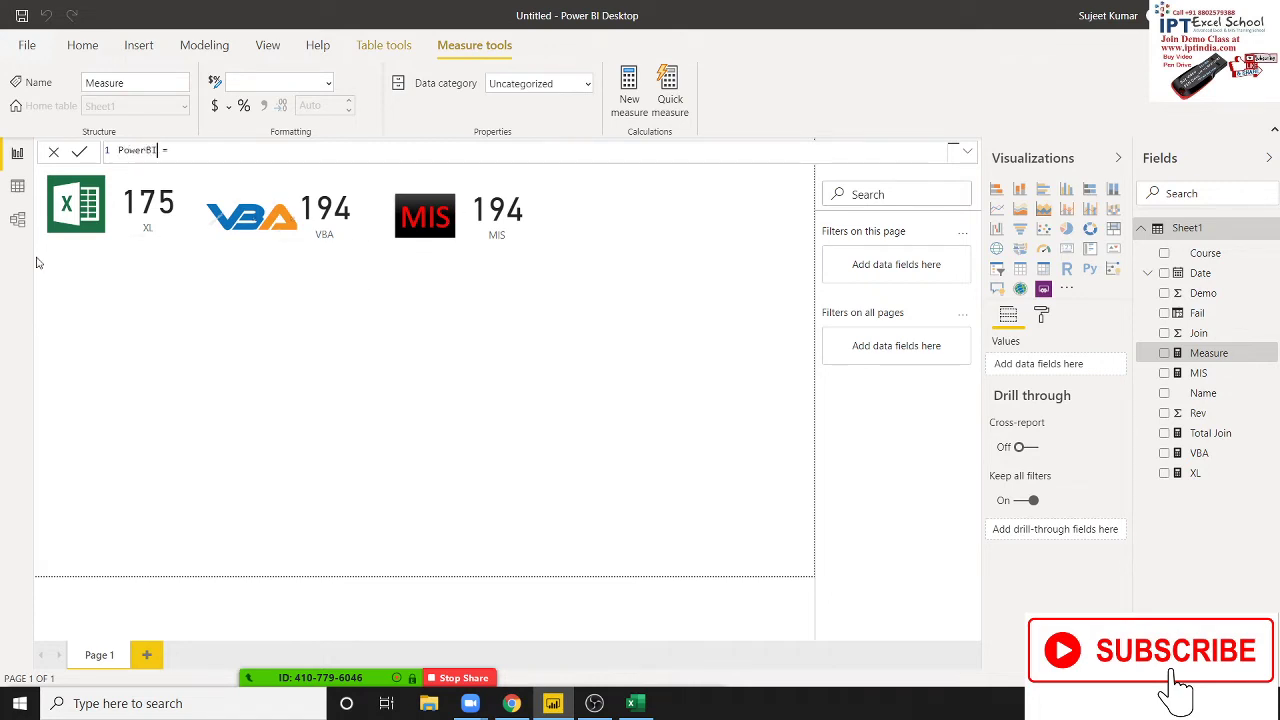
Enter the measure formula PowerBI = SUMX(FILTER(Sheet1,Sheet1[Course]="BI"),Sheet1[Join])
{"action": "type", "text": "s"}
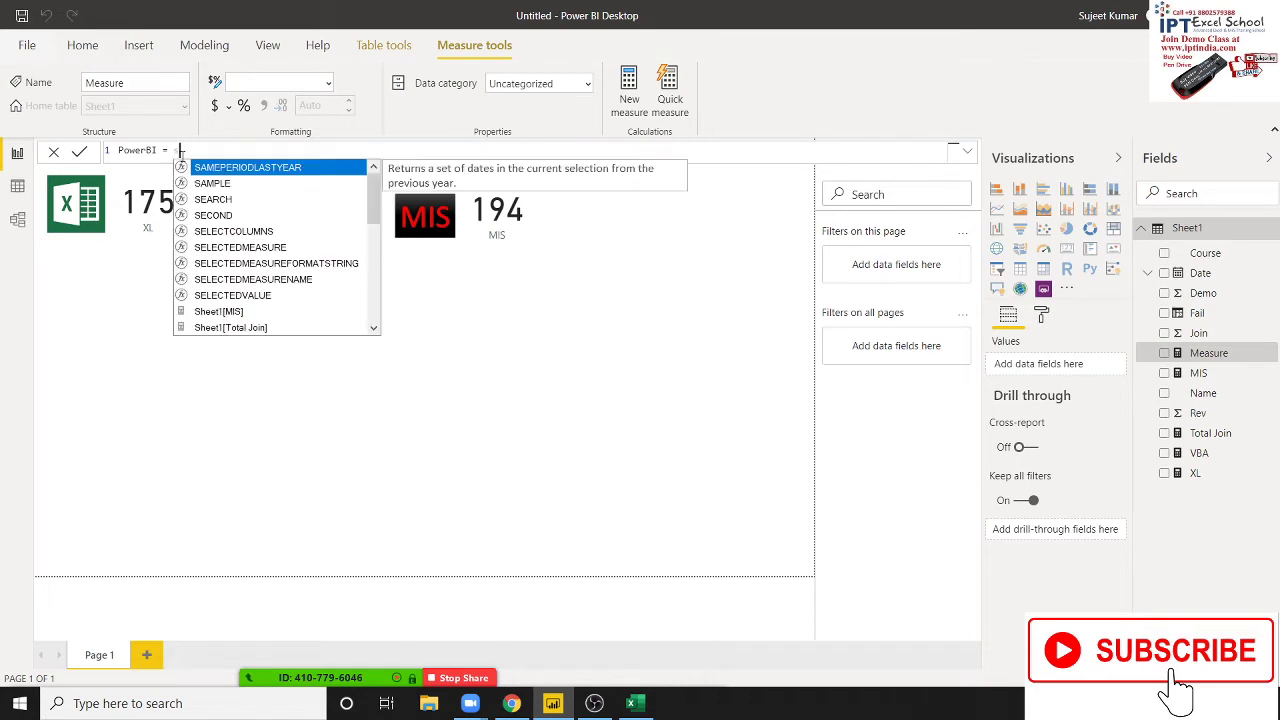
{"action": "type", "text": "um"}
{"action": "key", "text": "Down"}
{"action": "key", "text": "Down"}
{"action": "key", "text": "Down"}
{"action": "key", "text": "Tab"}
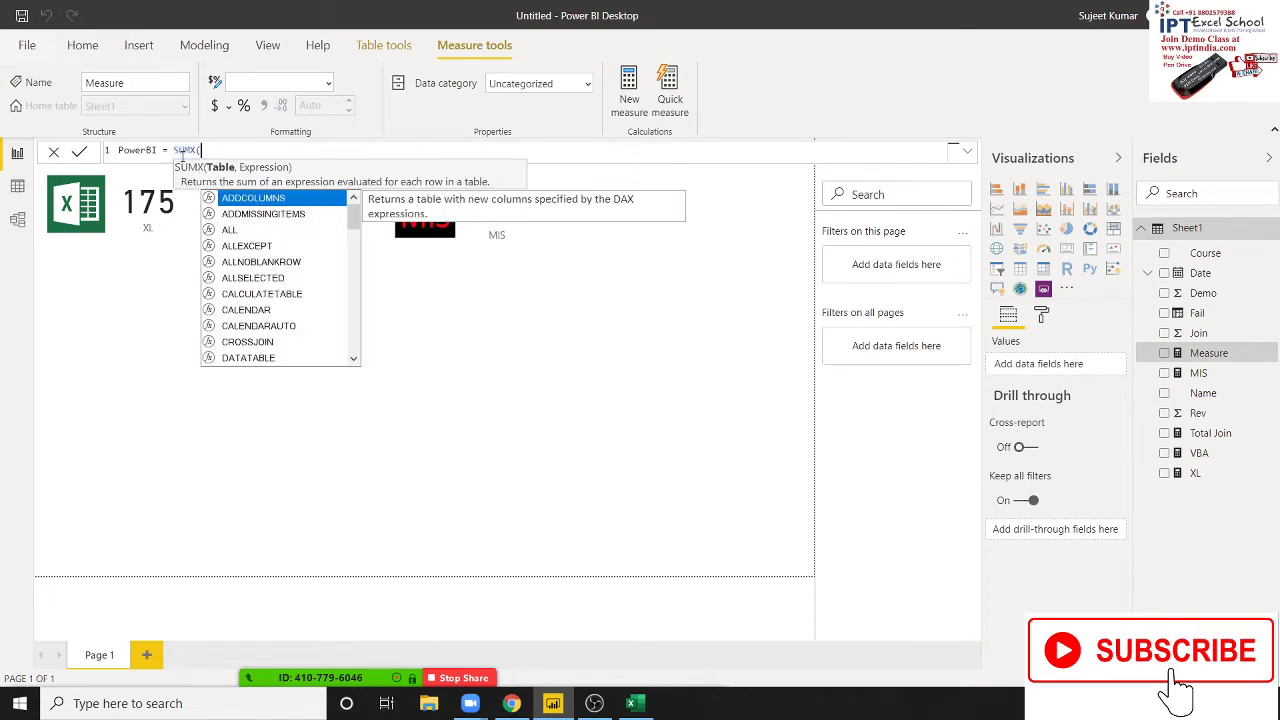
{"action": "type", "text": "fil"}
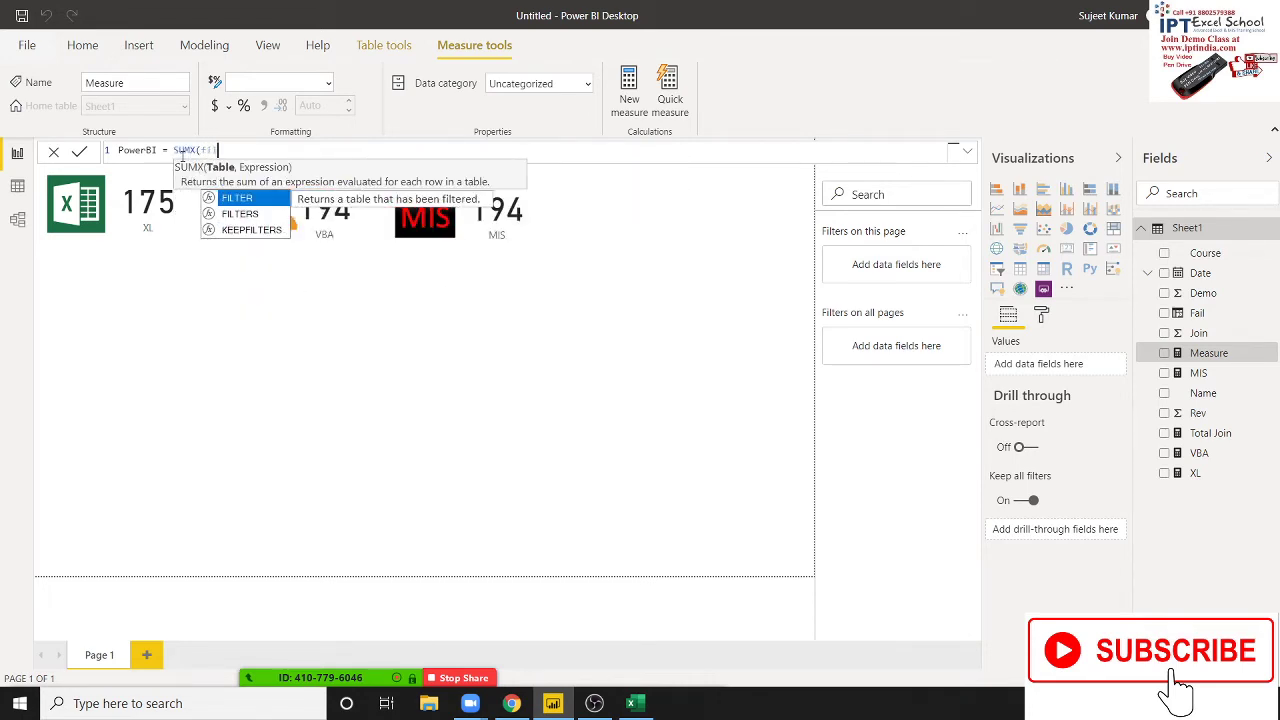
{"action": "key", "text": "Tab"}
{"action": "type", "text": "Sheet1"}
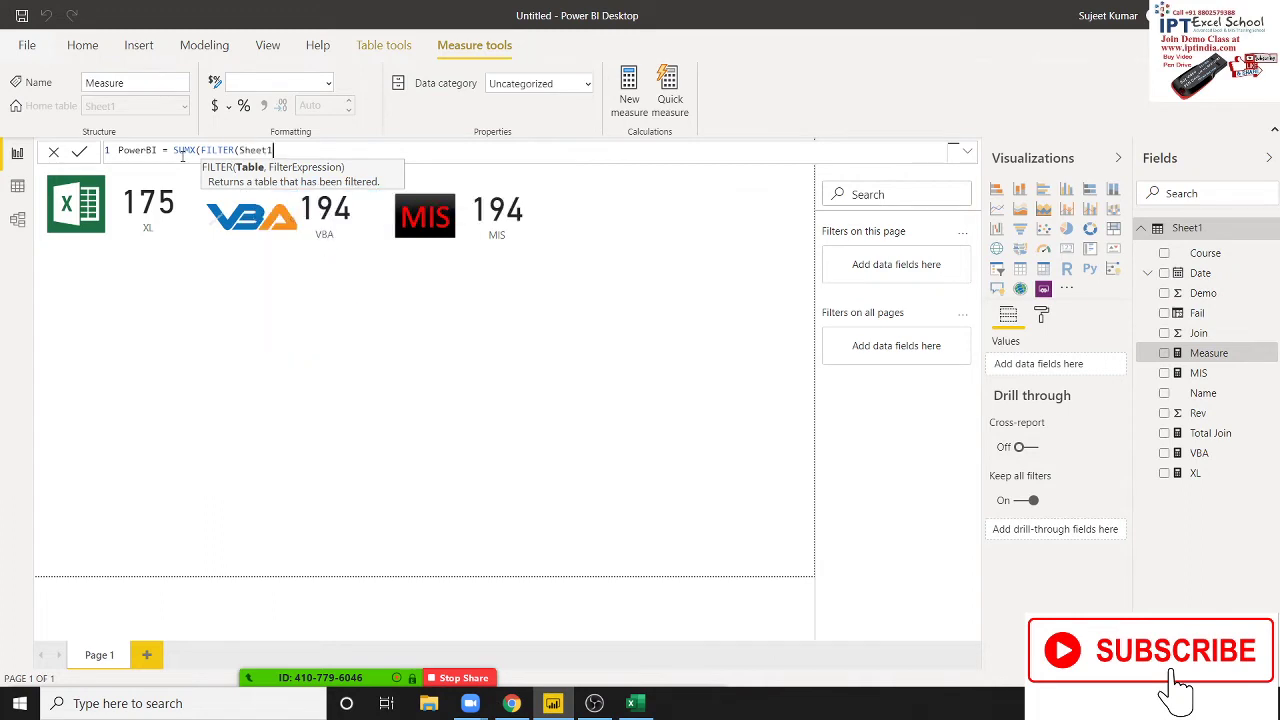
{"action": "type", "text": ",cou"}
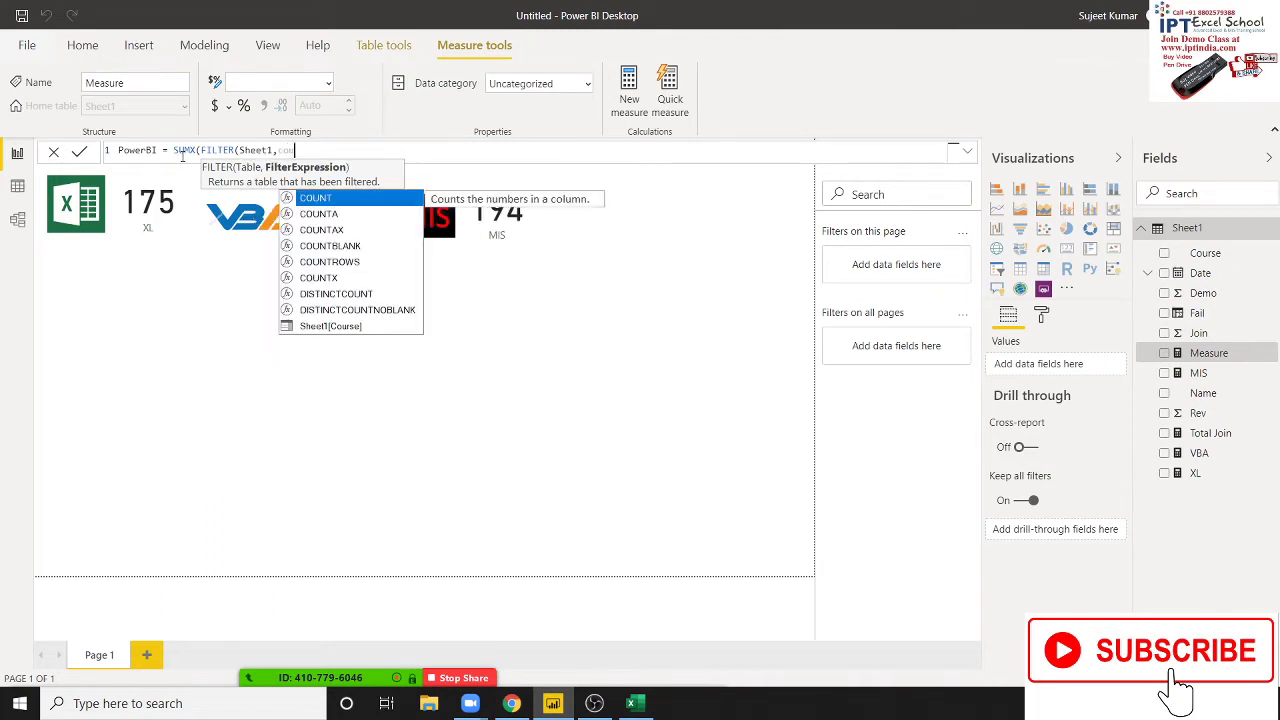
{"action": "key", "text": "Down"}
{"action": "key", "text": "Down"}
{"action": "key", "text": "Down"}
{"action": "key", "text": "Down"}
{"action": "key", "text": "Down"}
{"action": "key", "text": "Down"}
{"action": "key", "text": "Down"}
{"action": "key", "text": "Down"}
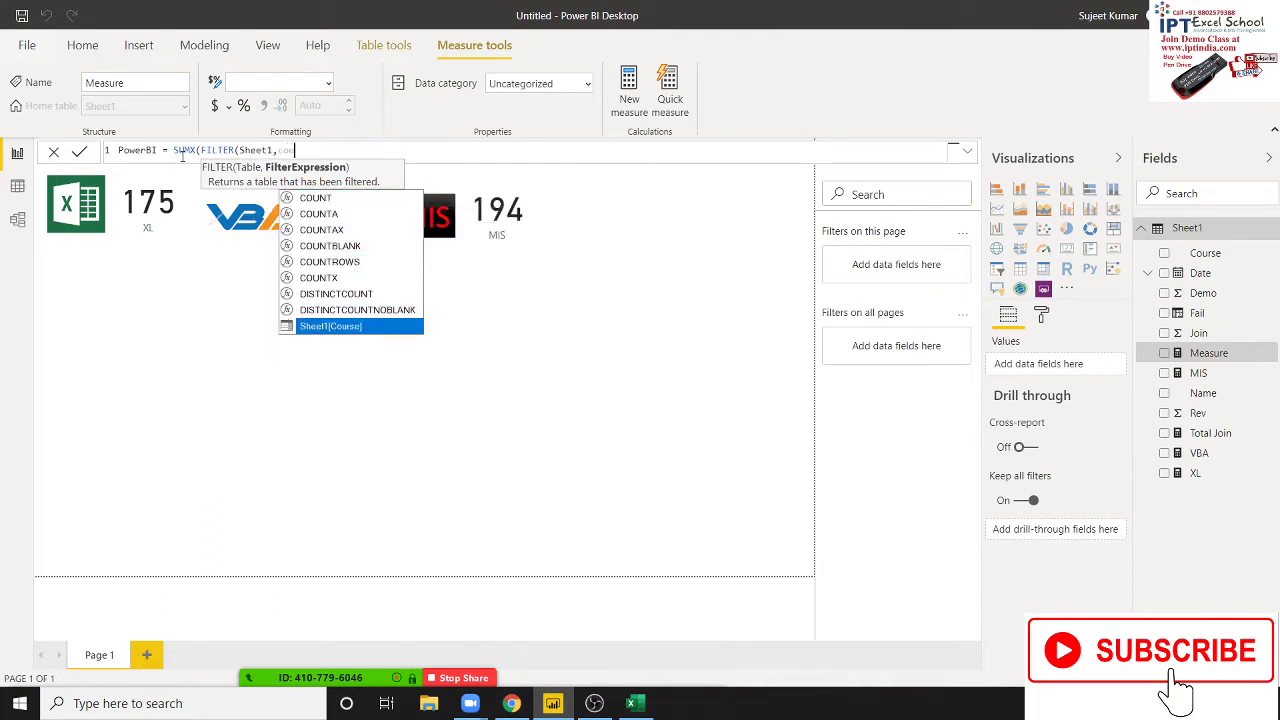
{"action": "key", "text": "Tab"}
{"action": "type", "text": "=P"}
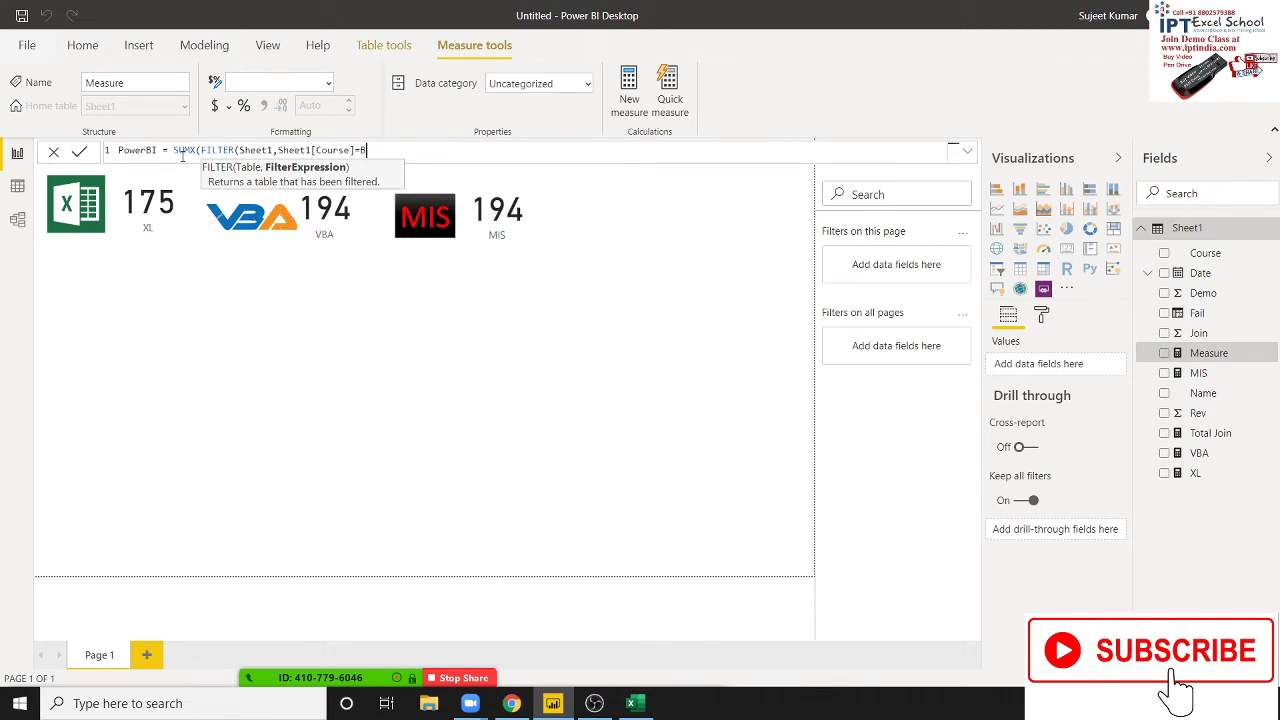
{"action": "type", "text": "i"}
{"action": "key", "text": "BackSpace"}
{"action": "key", "text": "BackSpace"}
{"action": "type", "text": "),joi"}
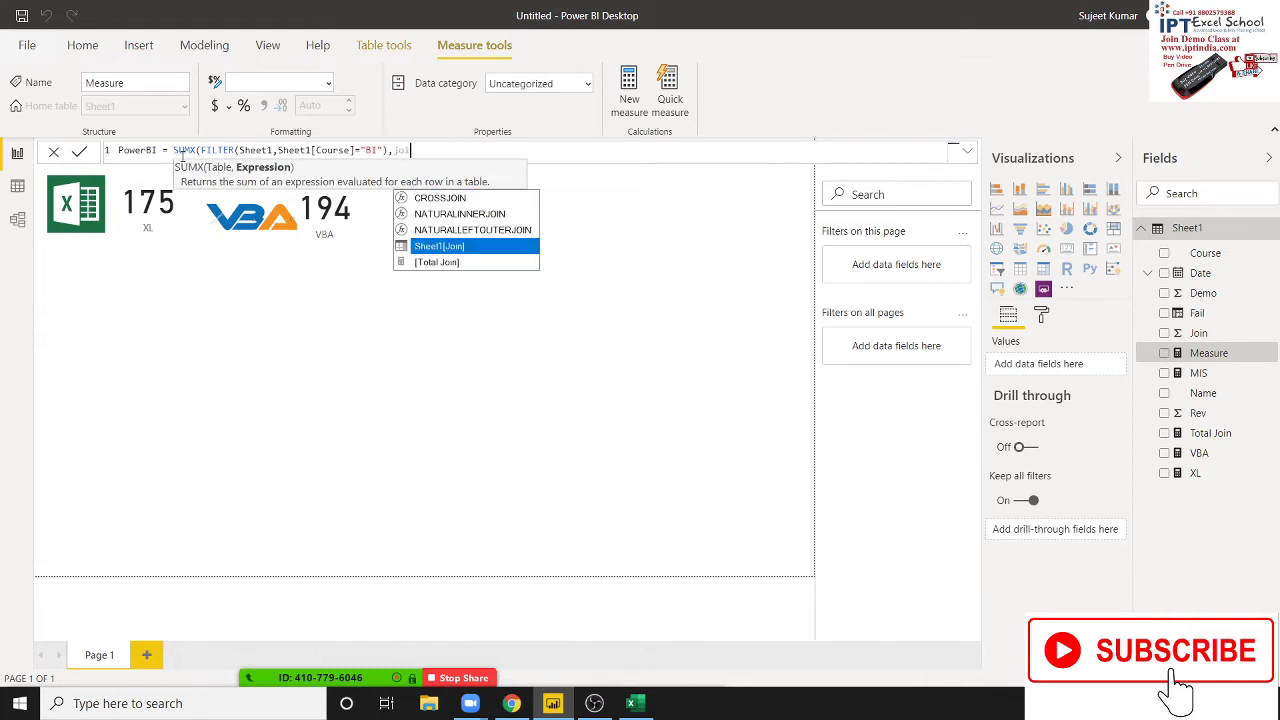
{"action": "key", "text": "Down"}
{"action": "key", "text": "Up"}
{"action": "key", "text": "Tab"}
{"action": "type", "text": ")"}
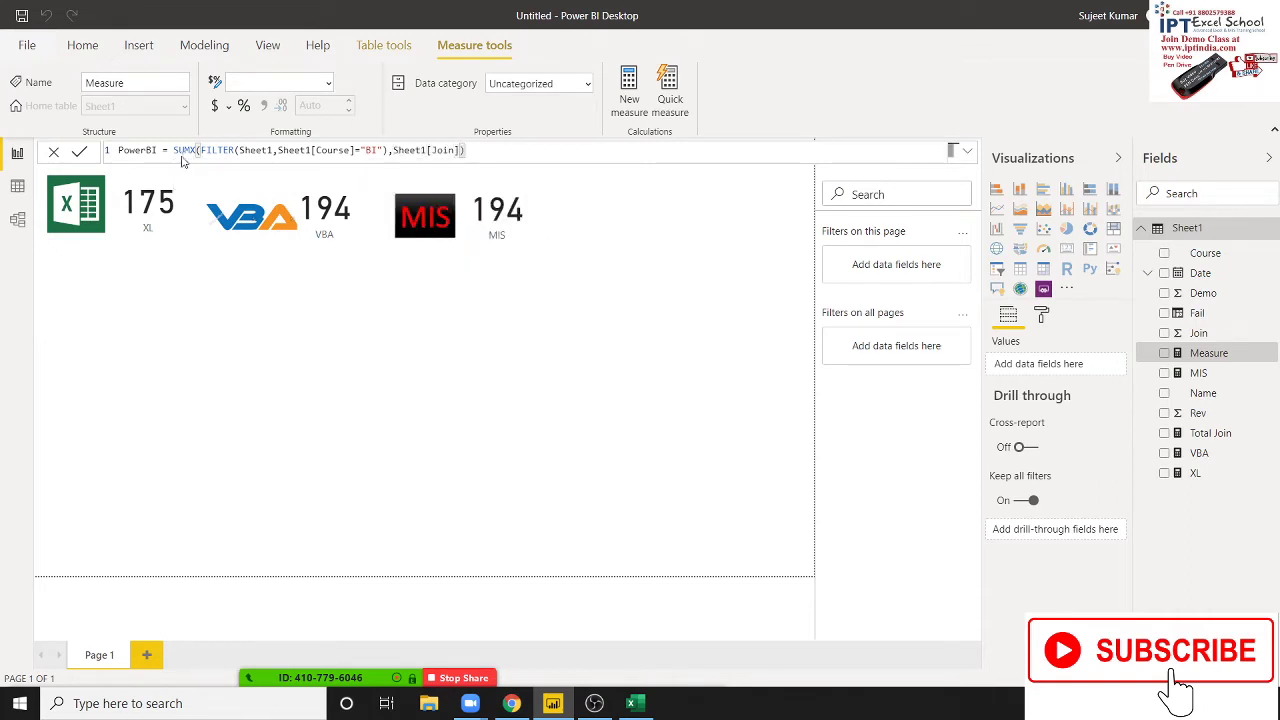
{"action": "key", "text": "Return"}
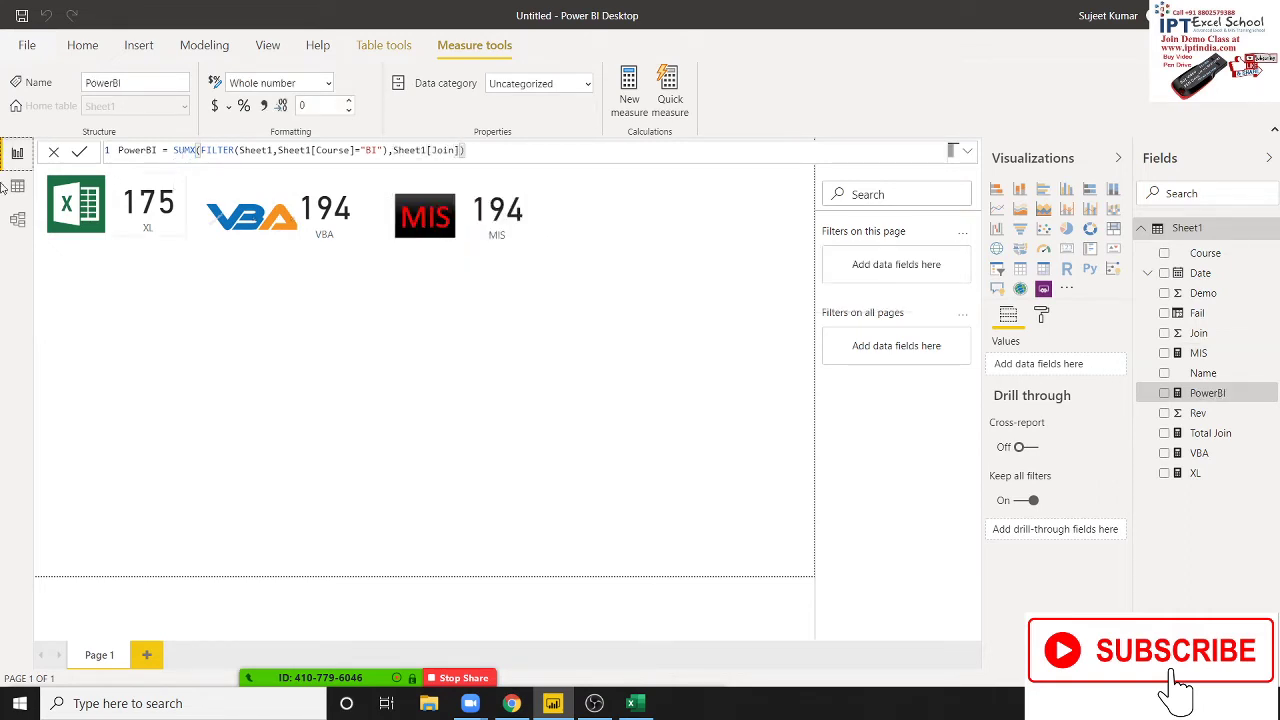
{"action": "left_click", "coordinate": [587, 386]}
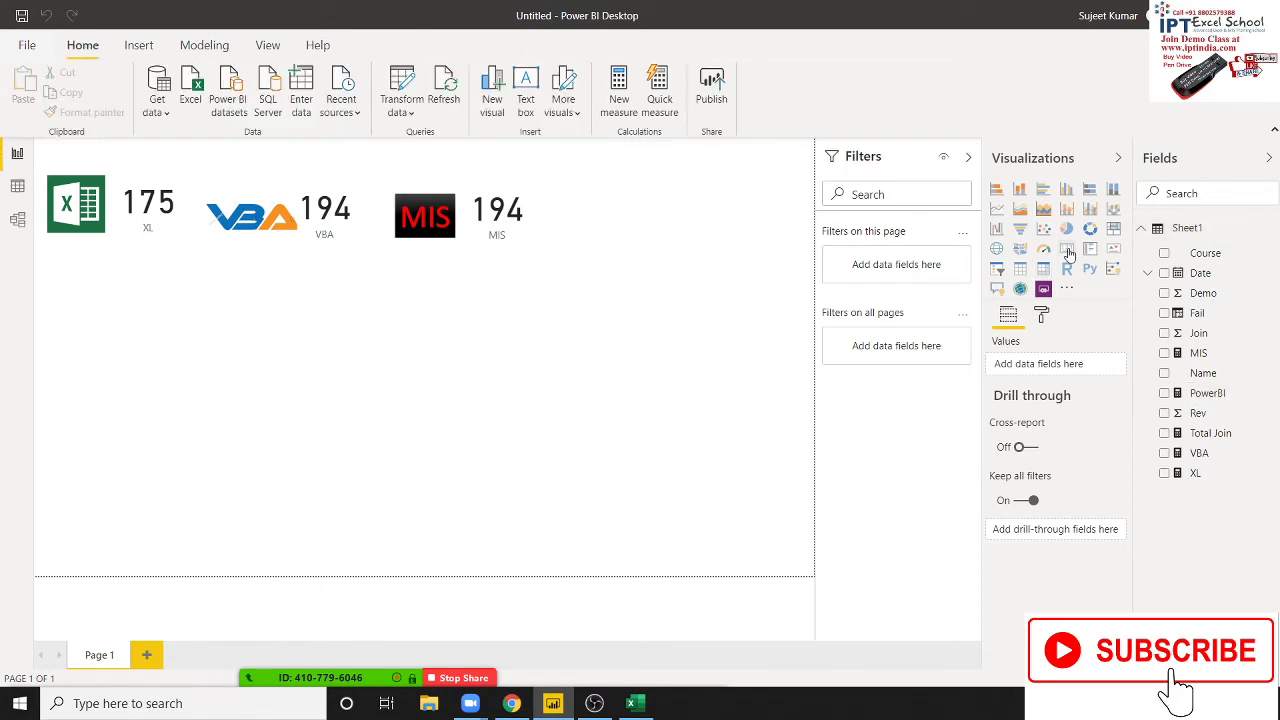
Add a card right of the MIS card showing the PowerBI measure (191)
{"action": "left_click", "coordinate": [1066, 248]}
{"action": "left_click_drag", "start_coordinate": [146, 303], "coordinate": [687, 230]}
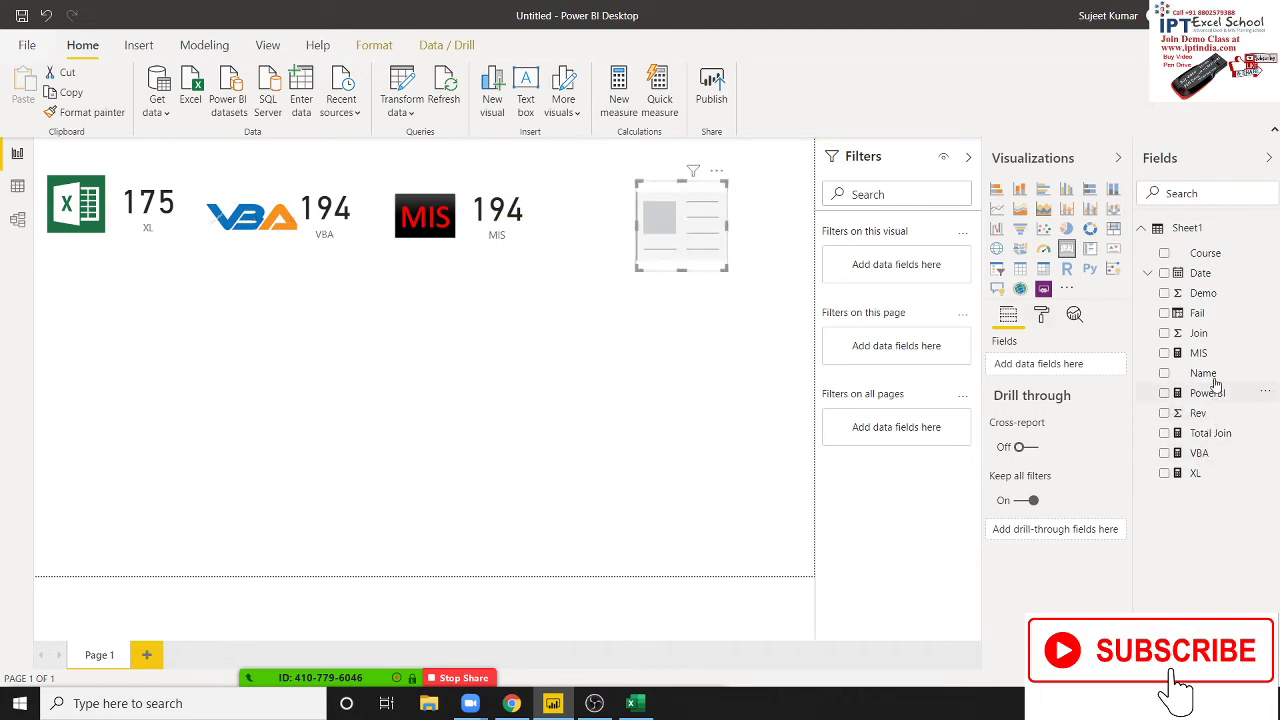
{"action": "mouse_move", "coordinate": [1220, 396]}
{"action": "left_mouse_down"}
{"action": "mouse_move", "coordinate": [830, 305]}
{"action": "mouse_move", "coordinate": [710, 245]}
{"action": "left_mouse_up"}
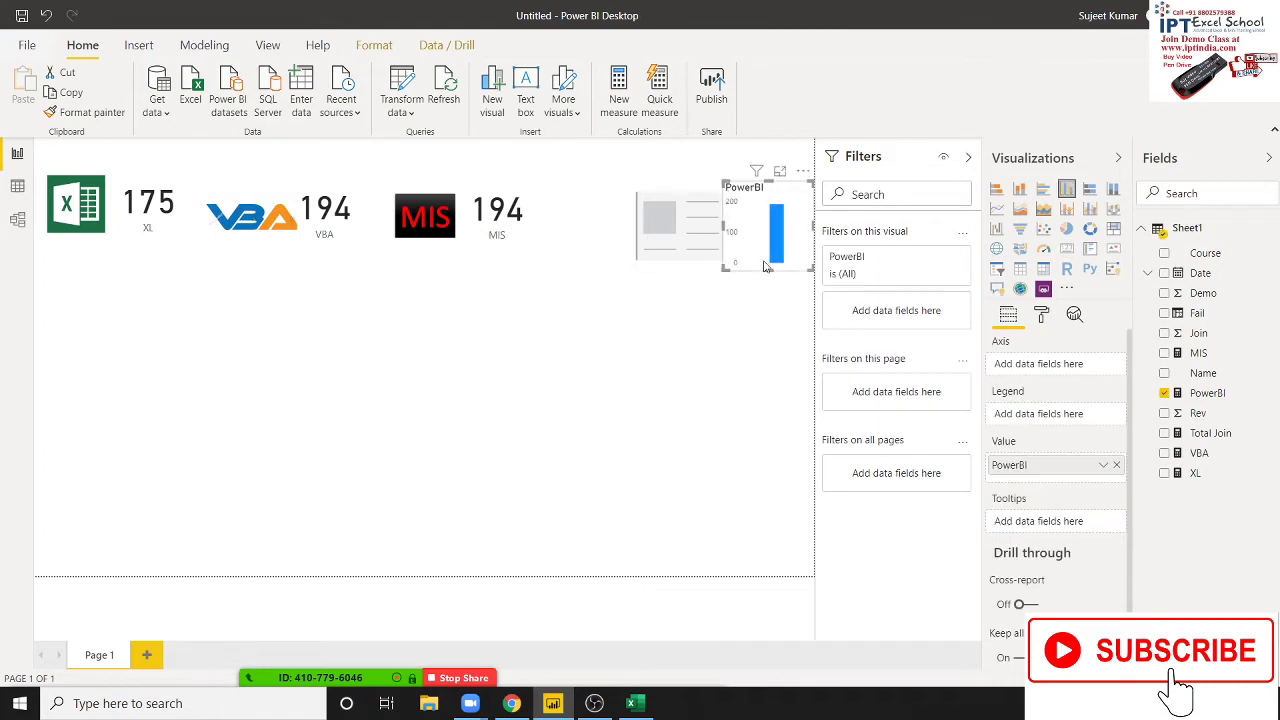
{"action": "key", "text": "Delete"}
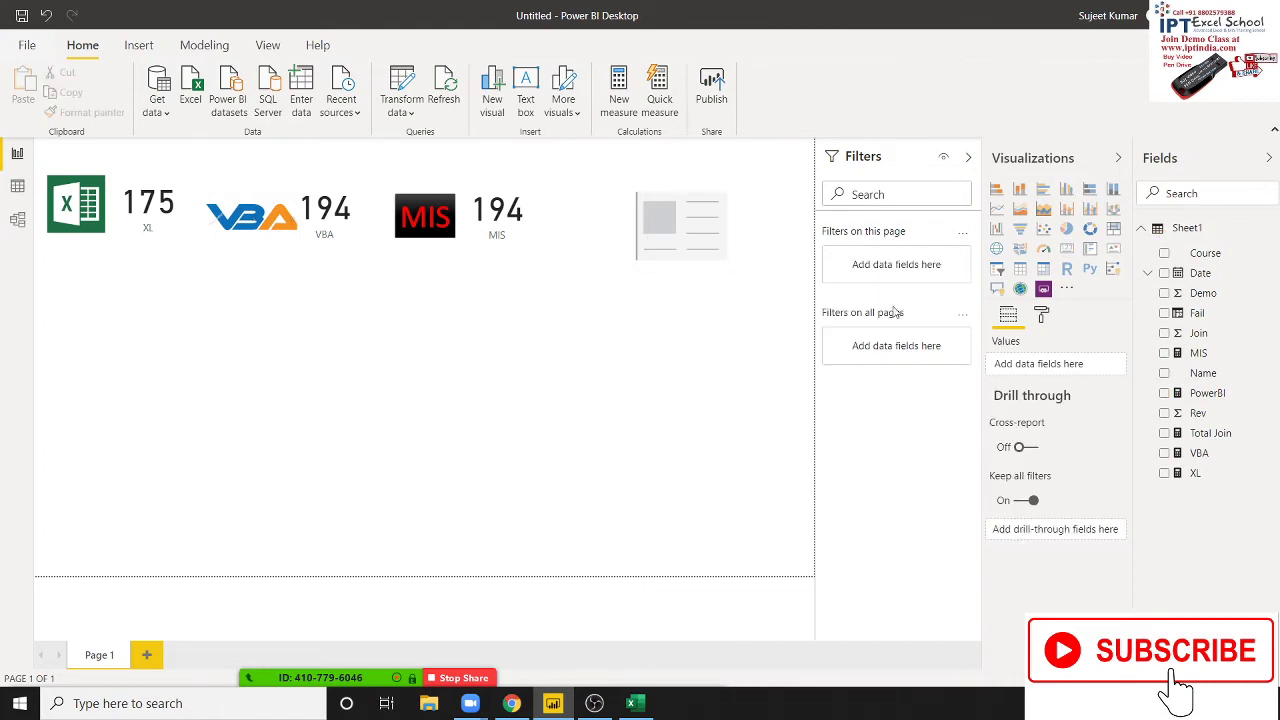
{"action": "mouse_move", "coordinate": [1200, 393]}
{"action": "left_mouse_down"}
{"action": "mouse_move", "coordinate": [678, 293]}
{"action": "mouse_move", "coordinate": [677, 226]}
{"action": "left_mouse_up"}
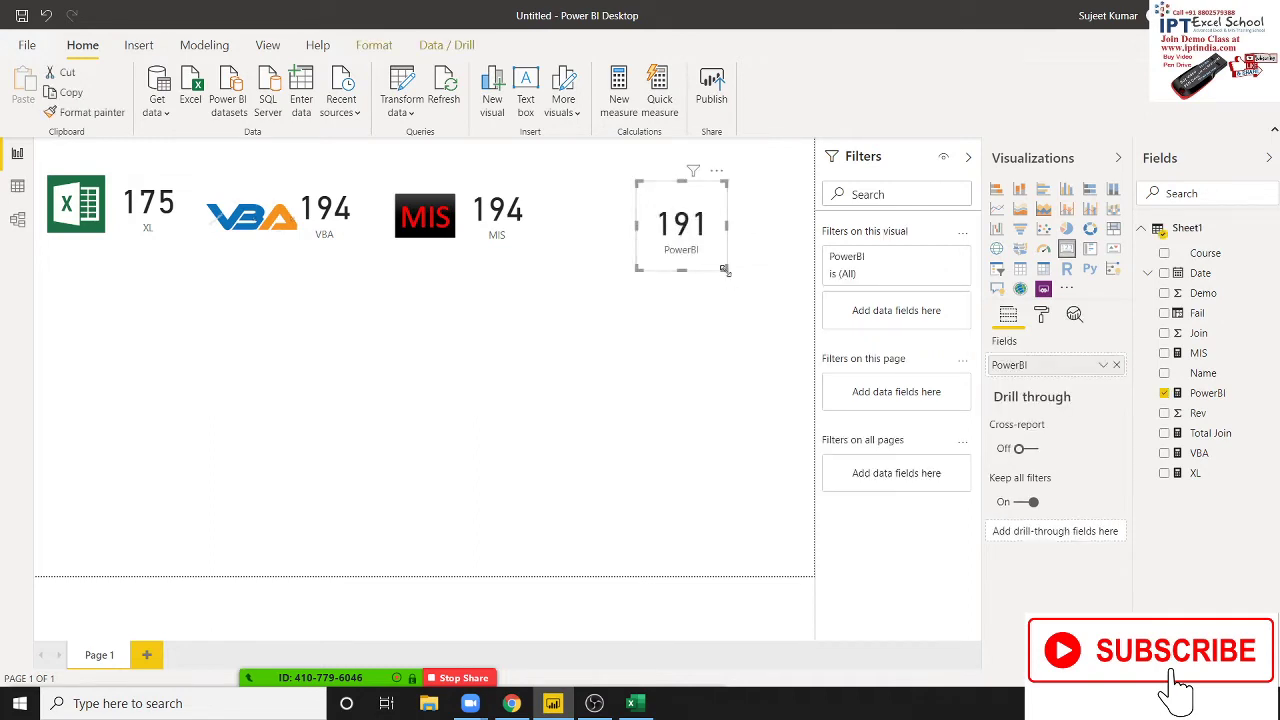
Resize the 191 card to line up with the XL, VBA and MIS cards
{"action": "mouse_move", "coordinate": [724, 270]}
{"action": "left_mouse_down"}
{"action": "mouse_move", "coordinate": [733, 234]}
{"action": "mouse_move", "coordinate": [739, 250]}
{"action": "left_mouse_up"}
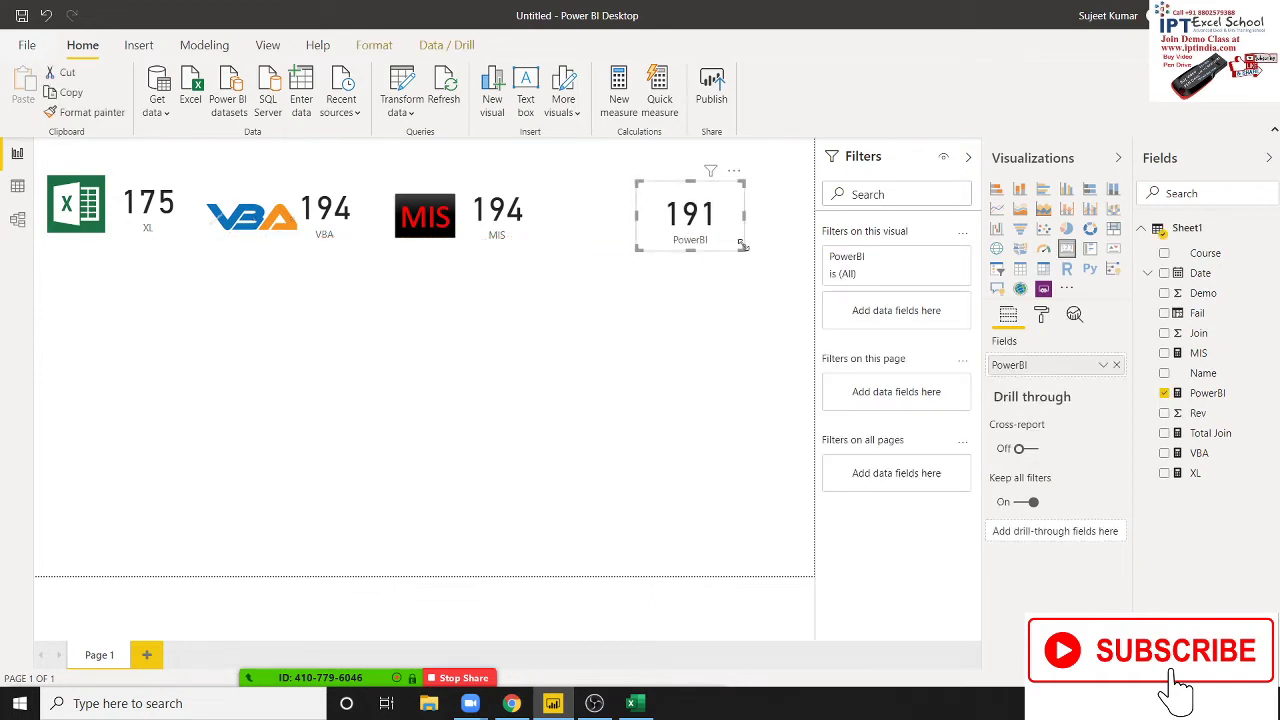
{"action": "left_click_drag", "start_coordinate": [741, 183], "coordinate": [743, 208]}
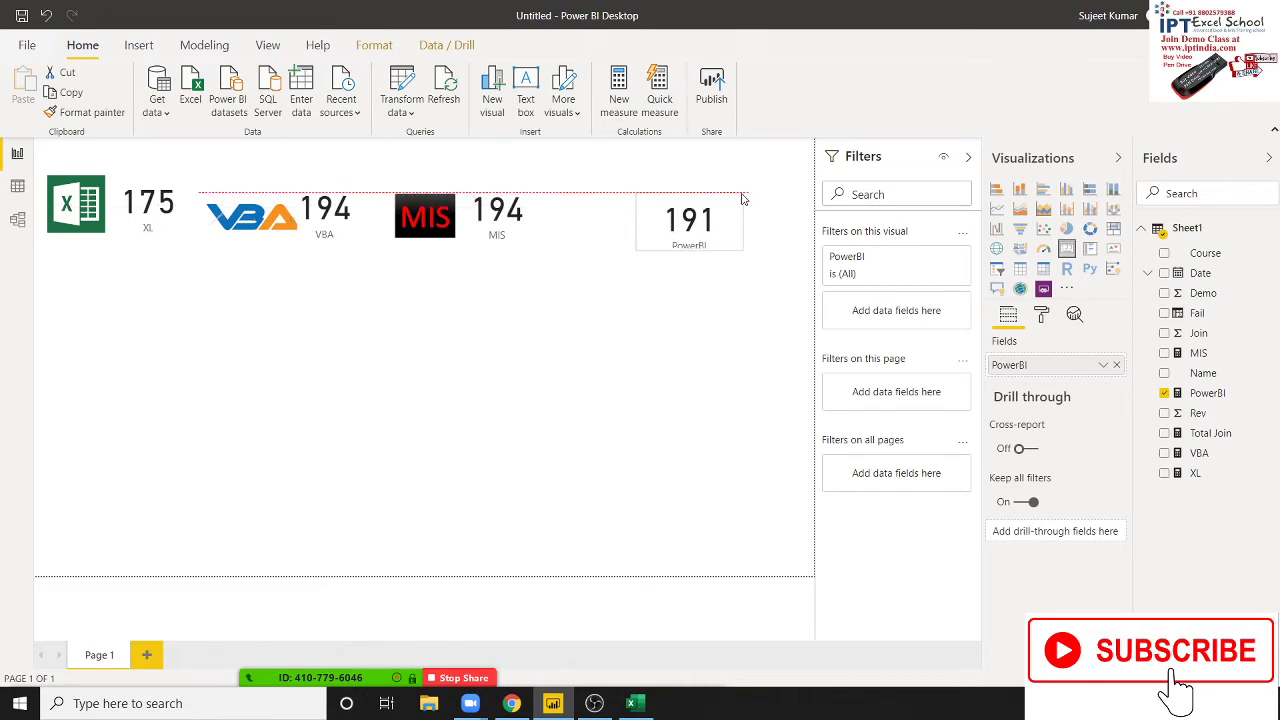
{"action": "left_click_drag", "start_coordinate": [742, 198], "coordinate": [743, 194]}
{"action": "left_click", "coordinate": [651, 294]}
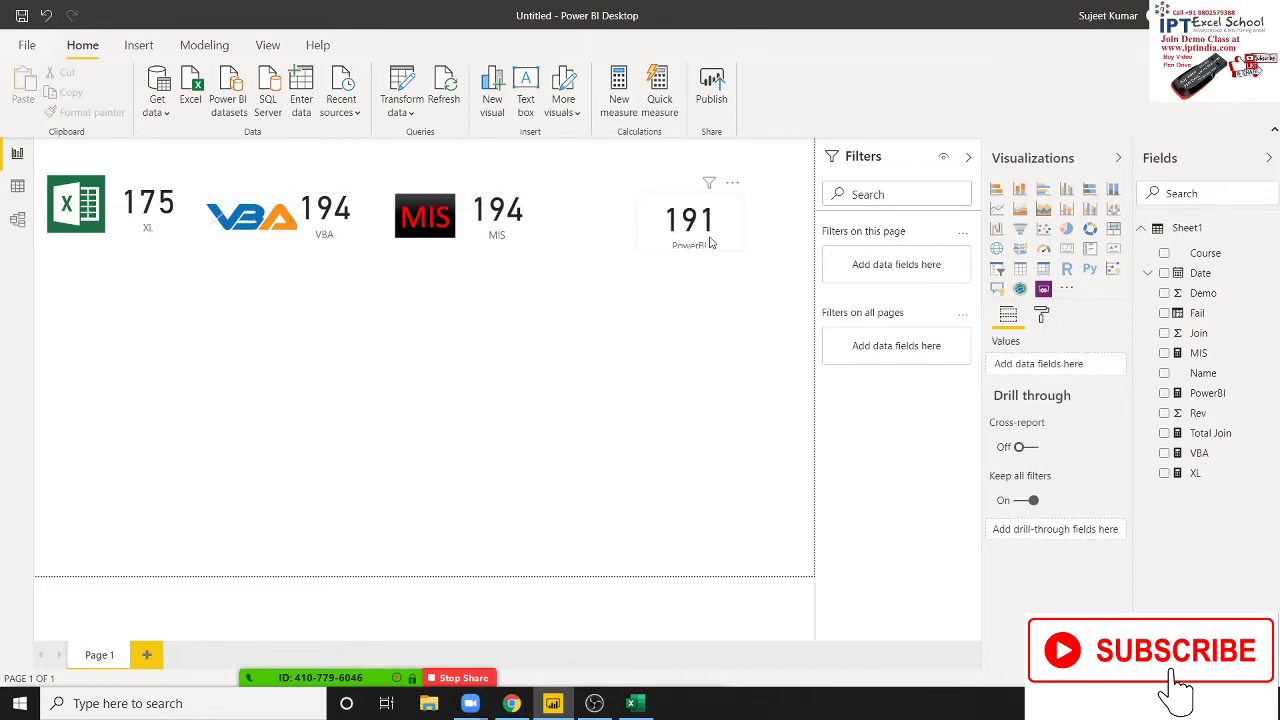
{"action": "left_click", "coordinate": [741, 250]}
{"action": "left_click_drag", "start_coordinate": [742, 250], "coordinate": [750, 264]}
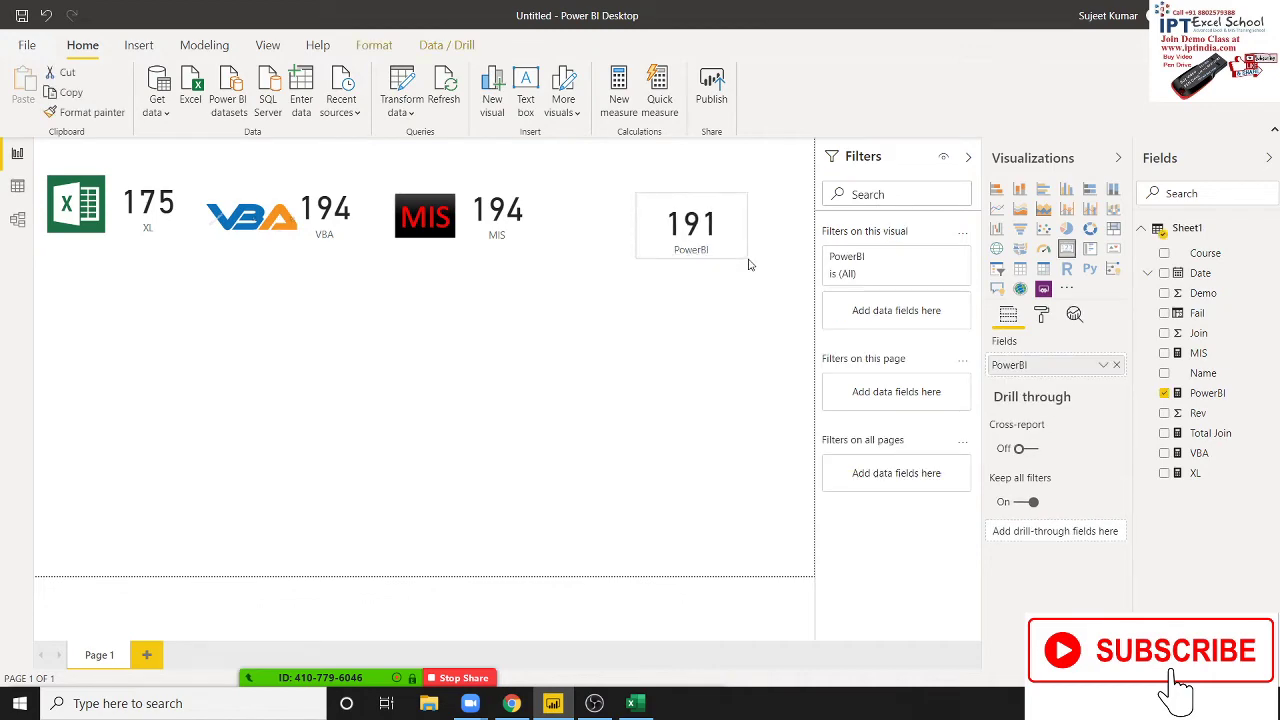
{"action": "left_click", "coordinate": [703, 270]}
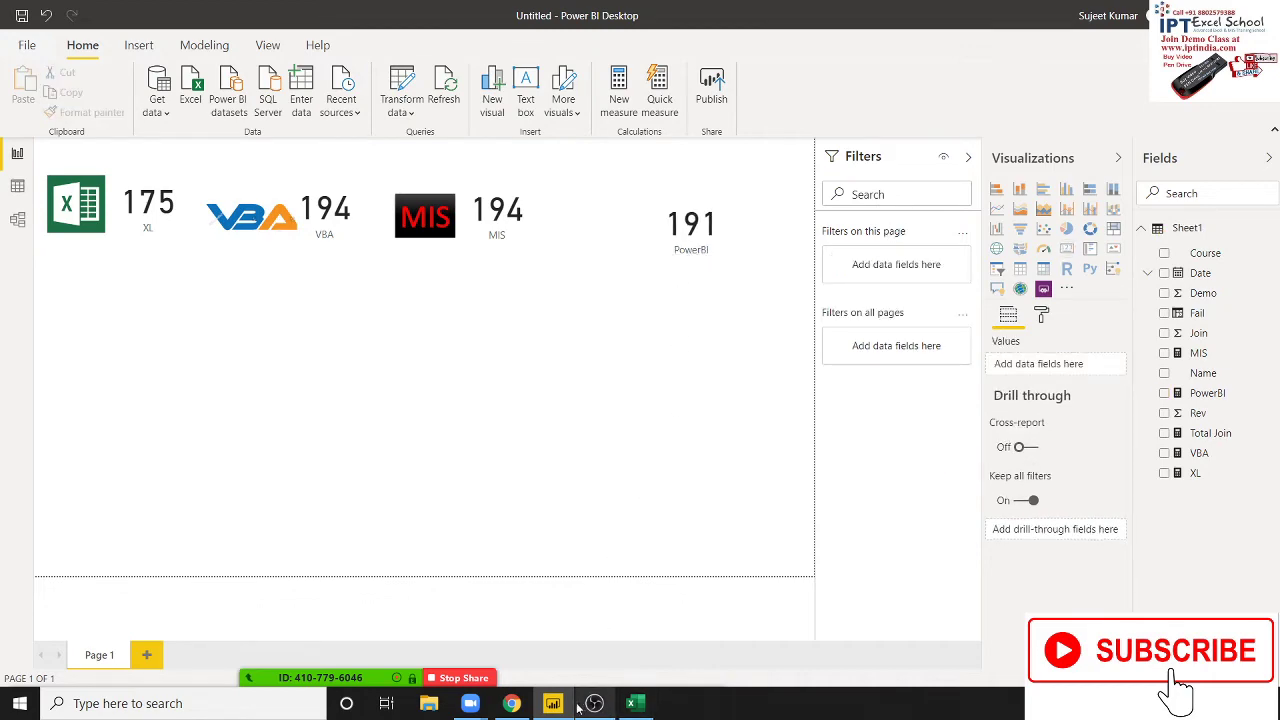
Replace the Excel Logo search in Chrome with a Google search for 'Power BI Logo'
{"action": "left_click", "coordinate": [511, 703]}
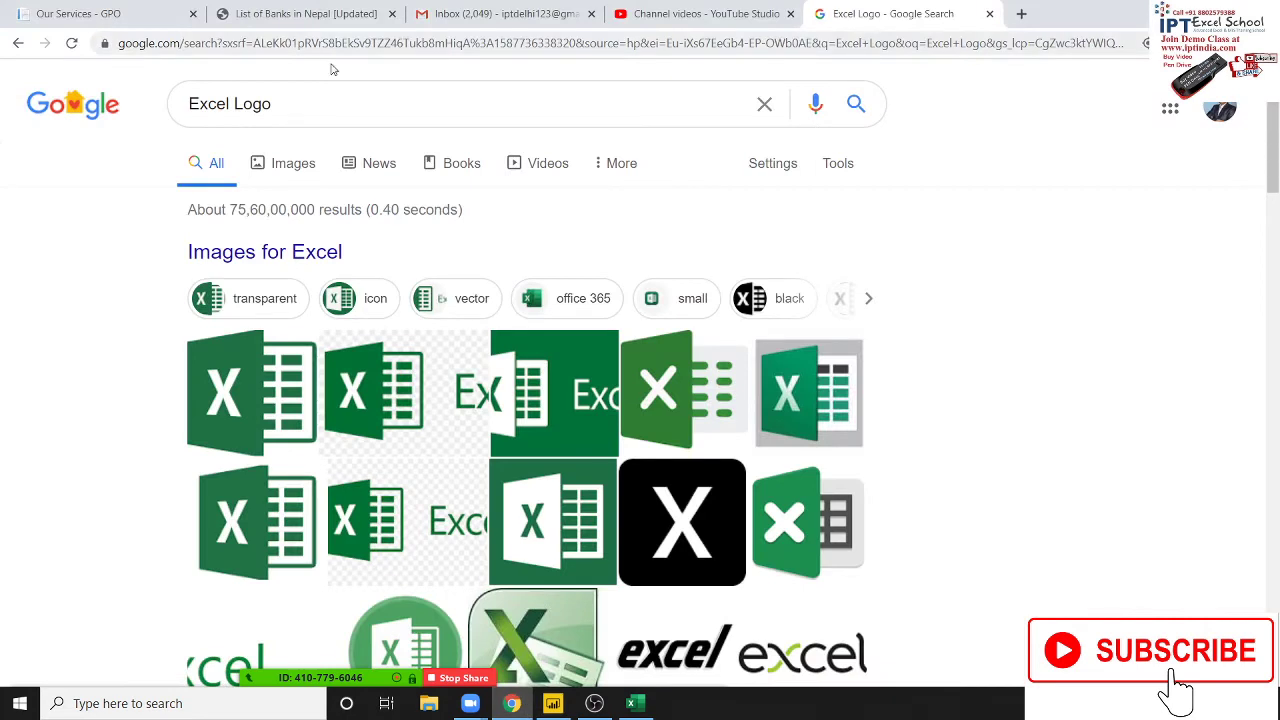
{"action": "left_click_drag", "start_coordinate": [271, 104], "coordinate": [208, 104]}
{"action": "left_click_drag", "start_coordinate": [43, 58], "coordinate": [71, 37]}
{"action": "type", "text": "Po"}
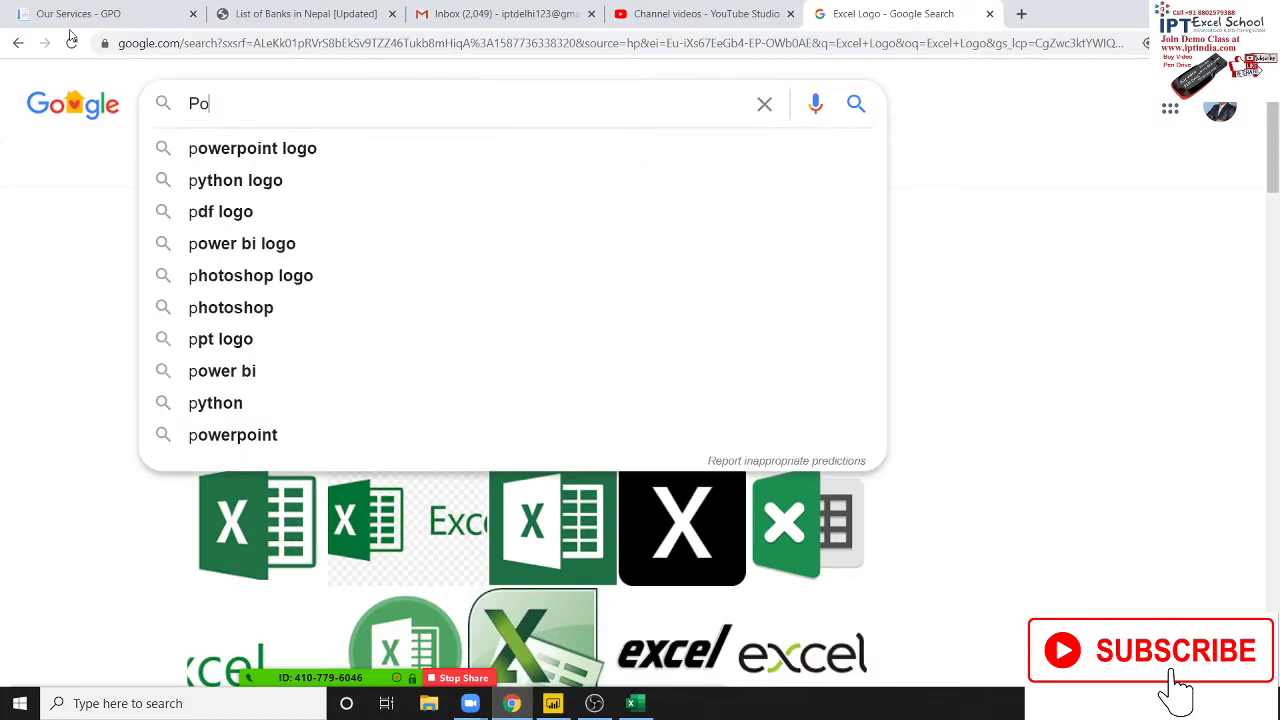
{"action": "type", "text": "wer BI "}
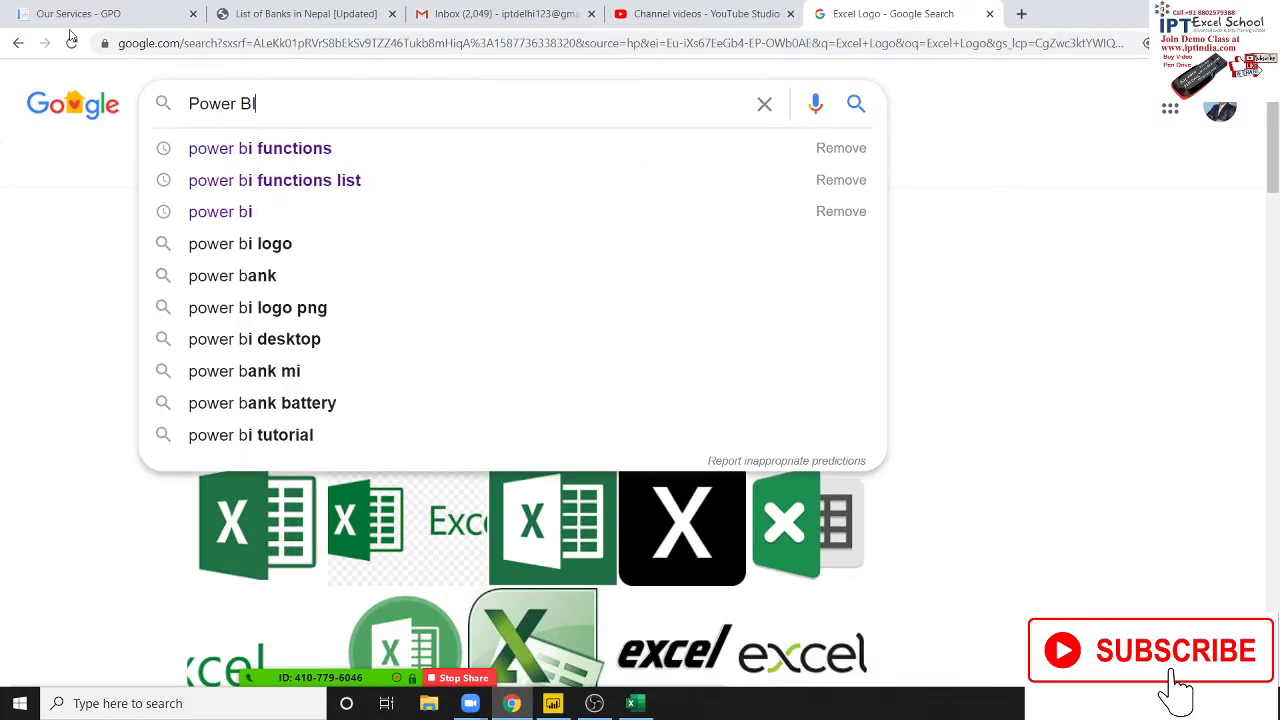
{"action": "type", "text": "Log"}
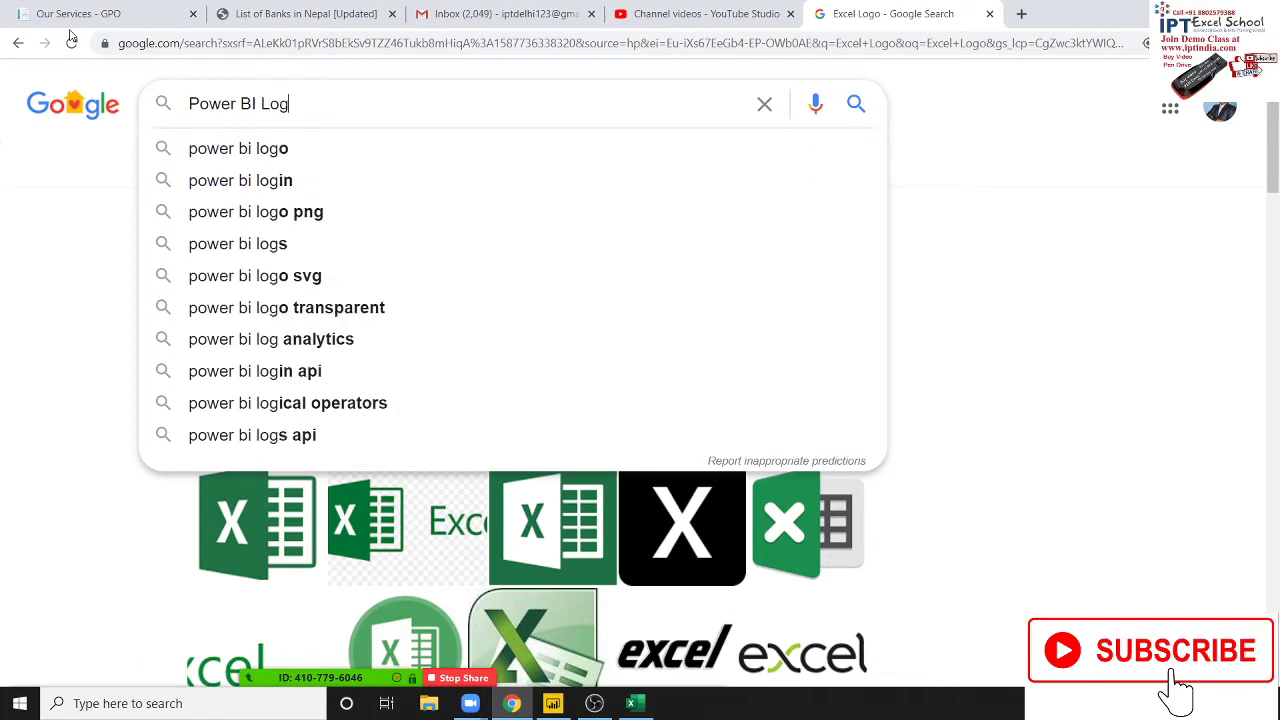
{"action": "type", "text": "o"}
{"action": "key", "text": "Return"}
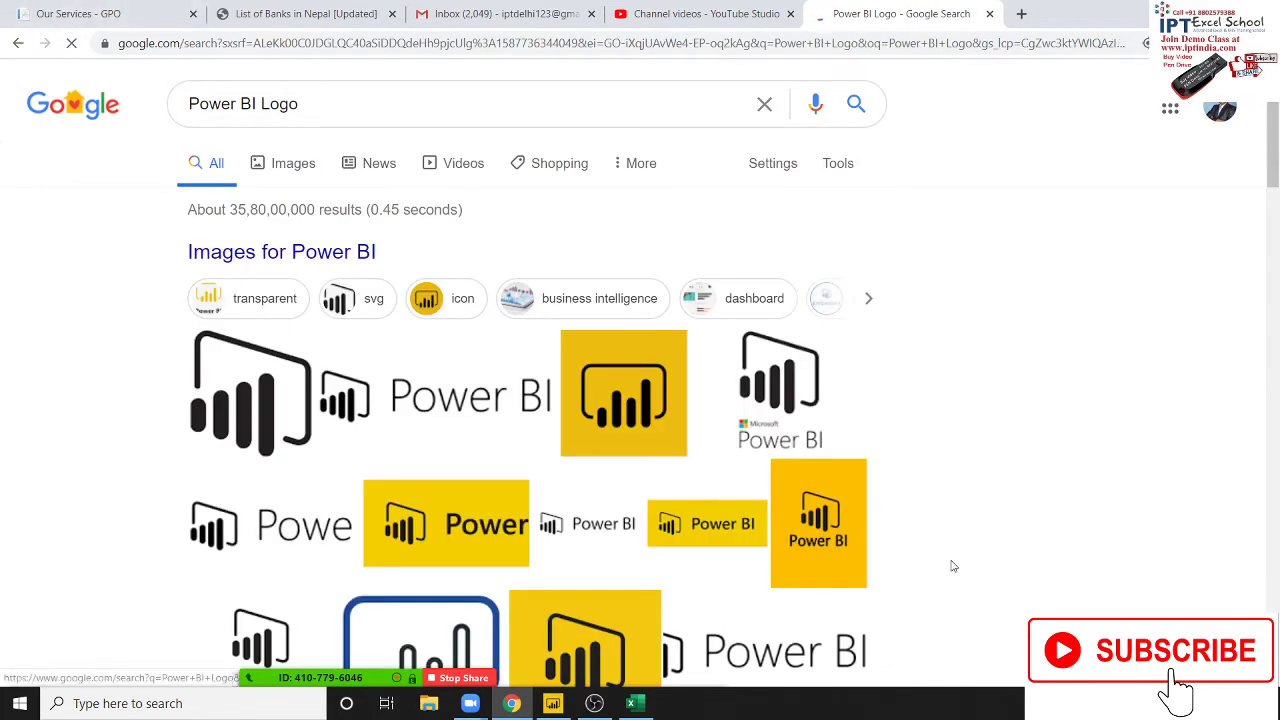
{"action": "scroll", "coordinate": [1025, 457], "scroll_direction": "down", "scroll_amount": 2}
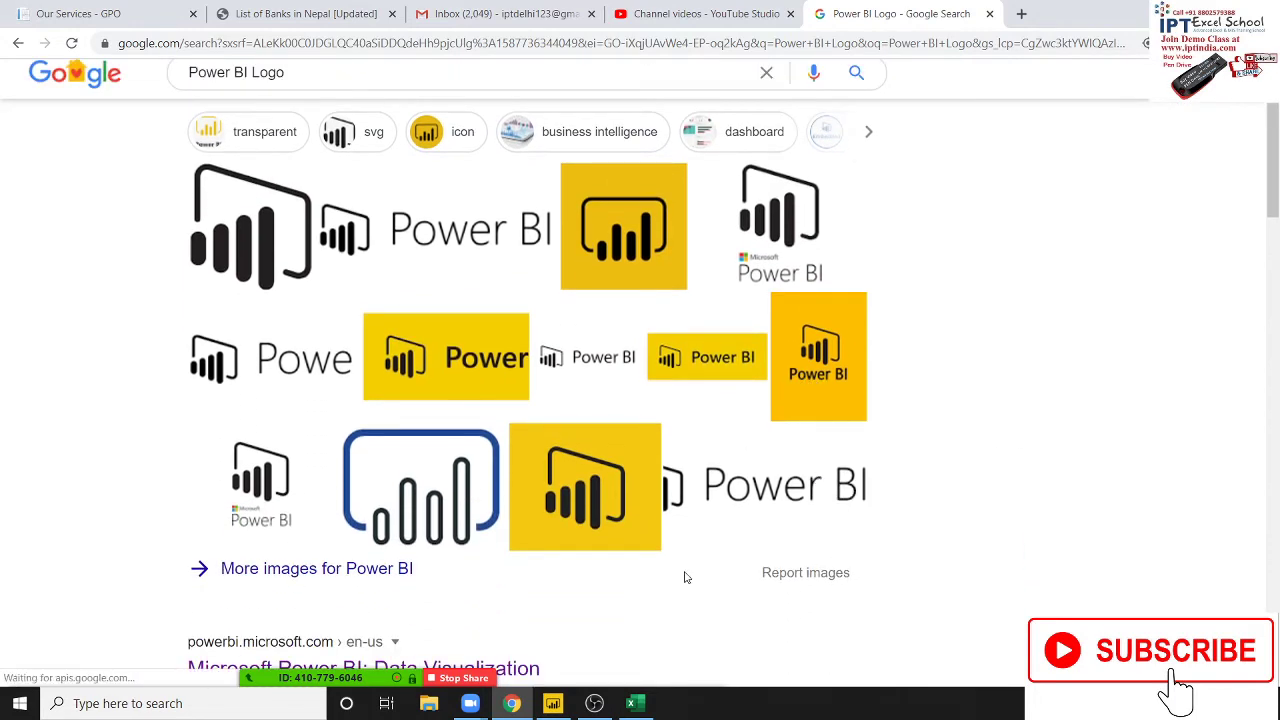
In Images results, preview the first yellow Power BI logo and choose to save it
{"action": "left_click", "coordinate": [824, 396]}
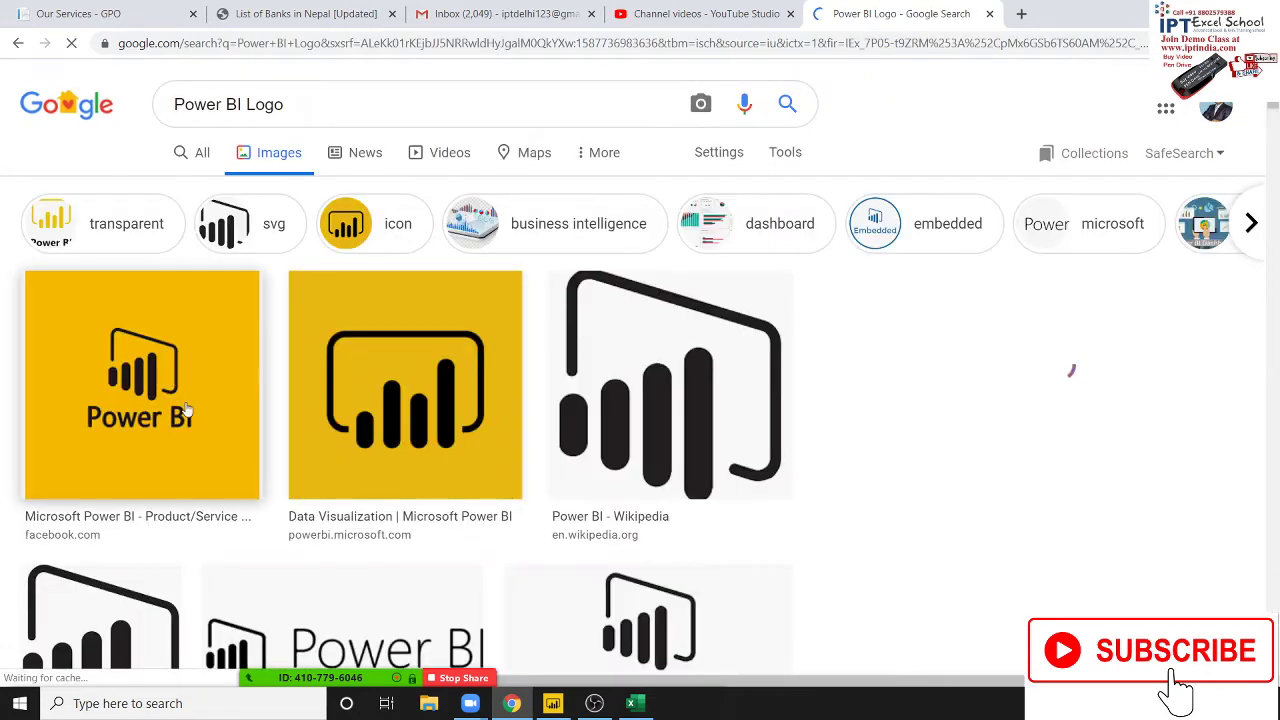
{"action": "left_click", "coordinate": [185, 410]}
{"action": "right_click", "coordinate": [182, 402]}
{"action": "left_click", "coordinate": [130, 200]}
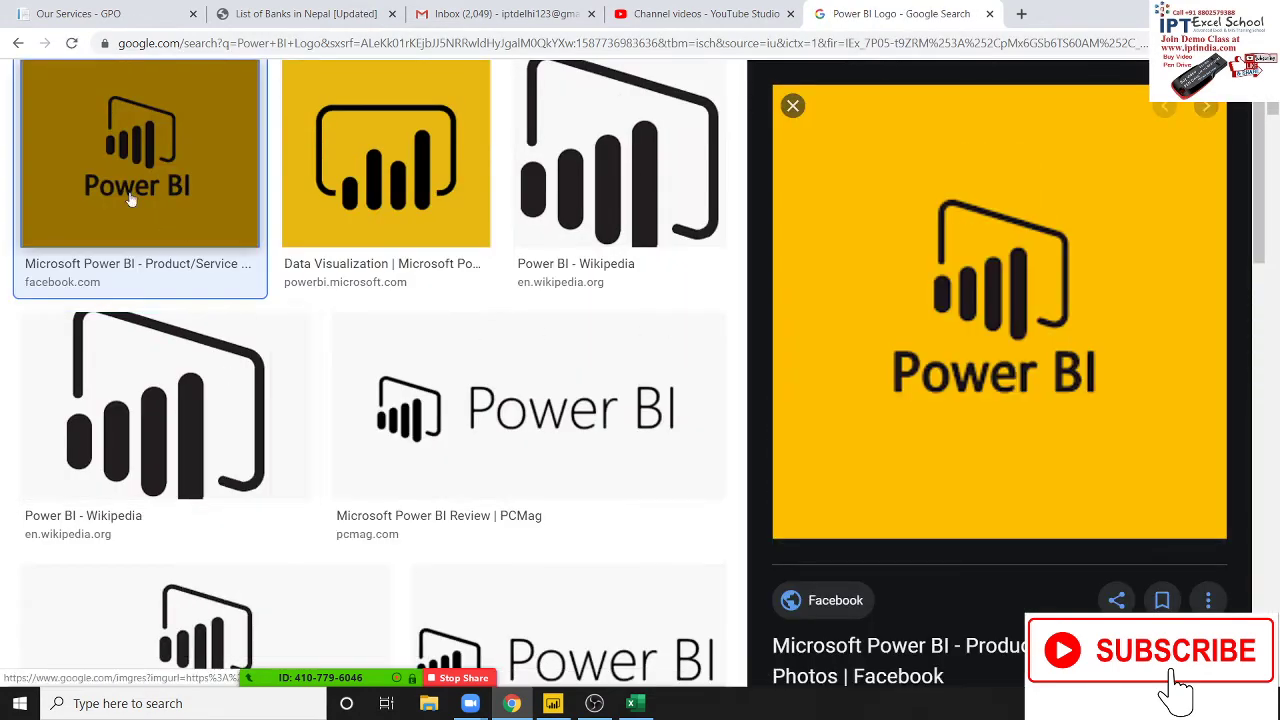
{"action": "right_click", "coordinate": [130, 200]}
{"action": "right_click", "coordinate": [934, 351]}
{"action": "right_click", "coordinate": [937, 346]}
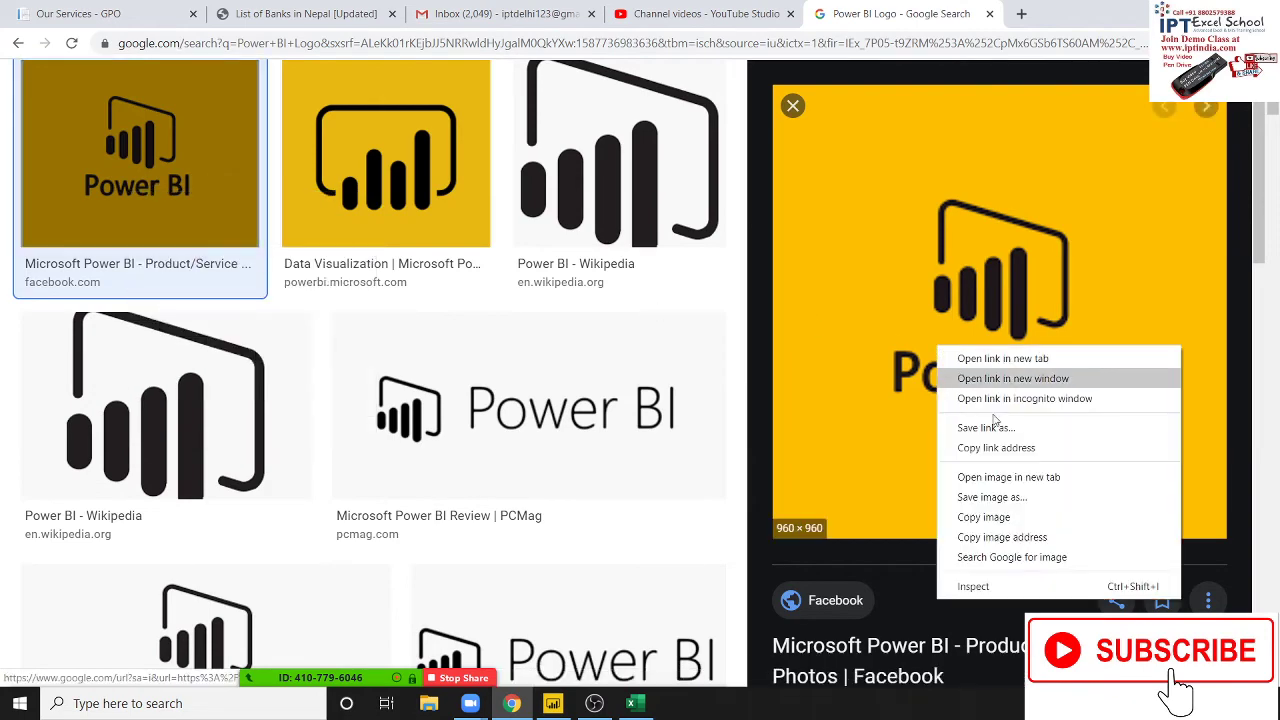
{"action": "left_click", "coordinate": [1018, 507]}
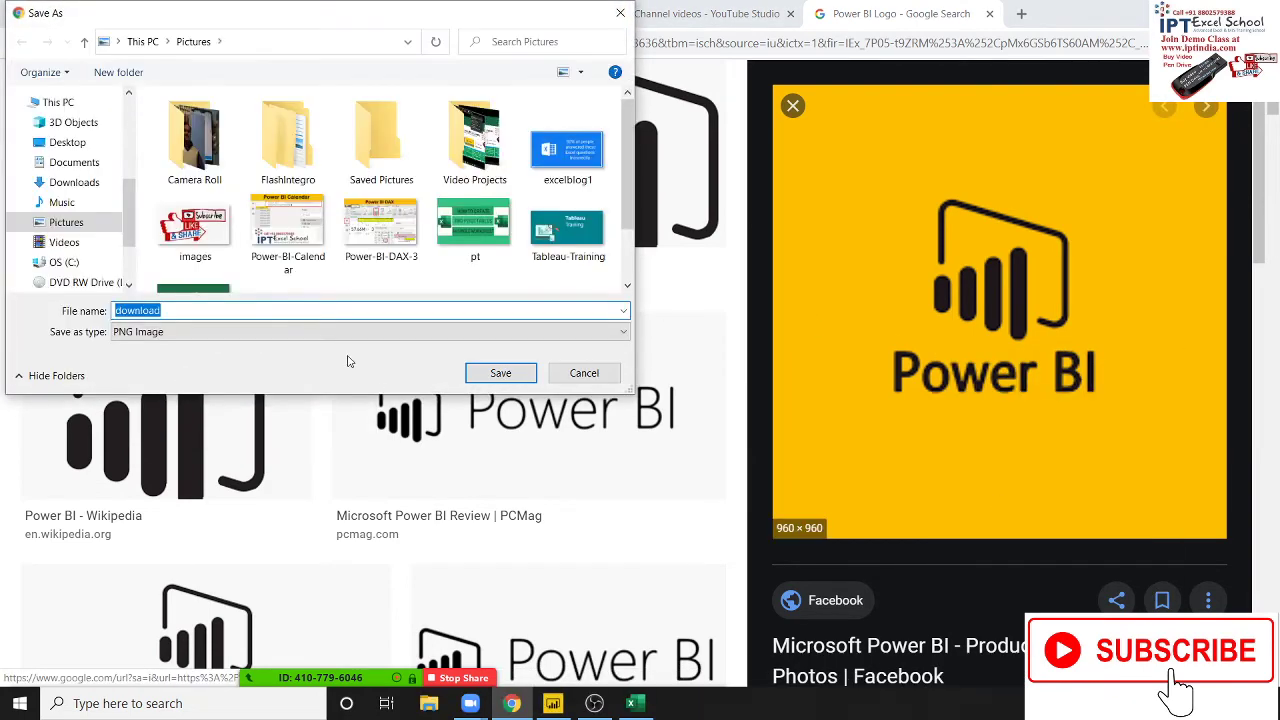
Save the logo image as PBI in Pictures and switch back to Power BI Desktop
{"action": "type", "text": "B"}
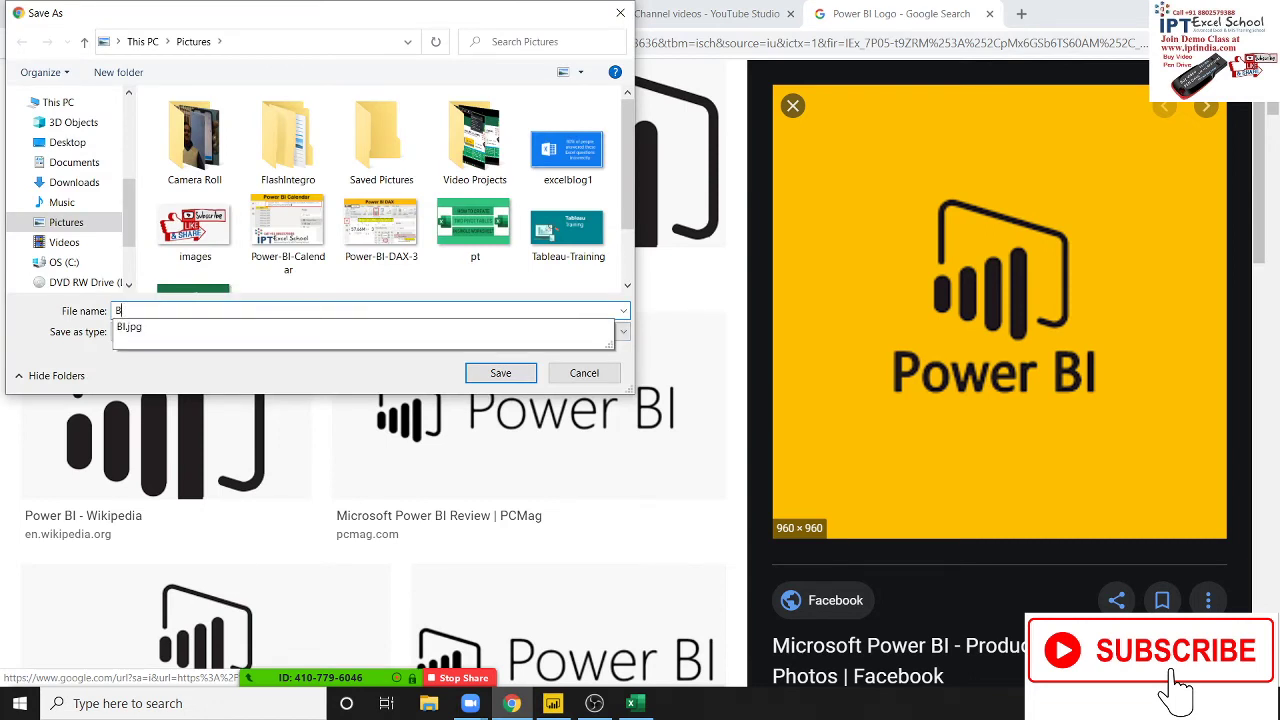
{"action": "key", "text": "BackSpace"}
{"action": "type", "text": "P"}
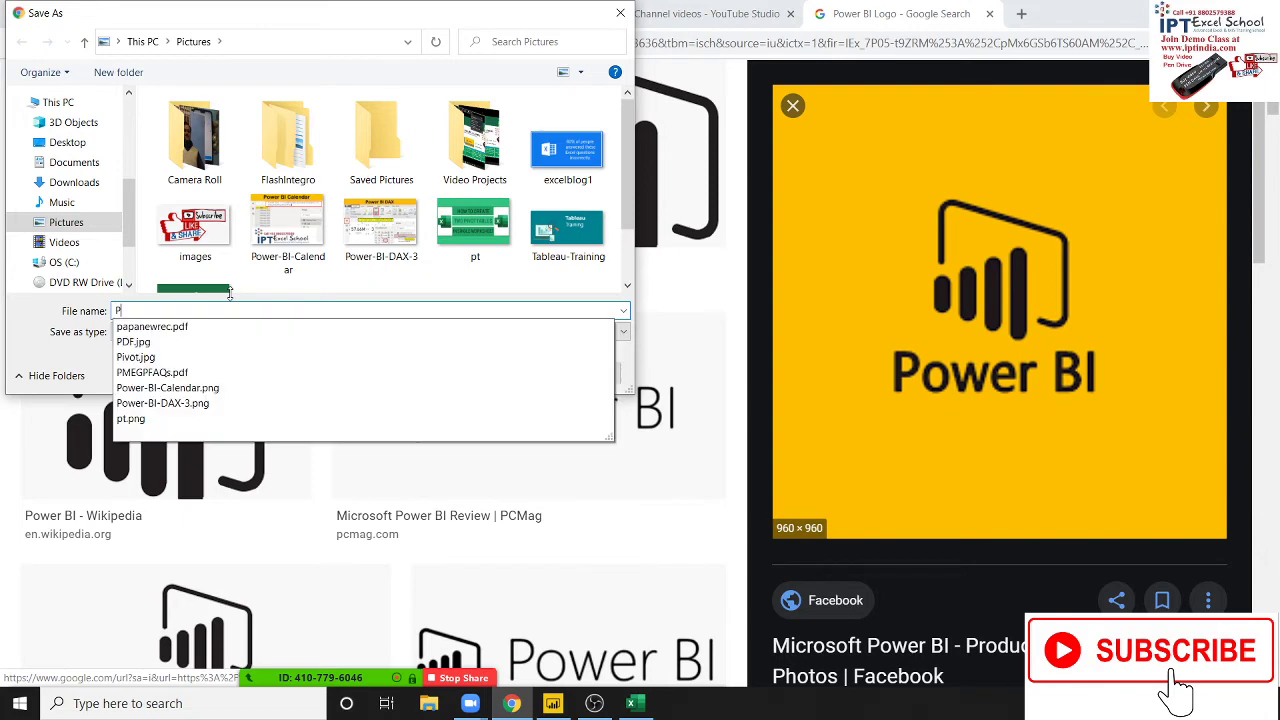
{"action": "type", "text": "BI"}
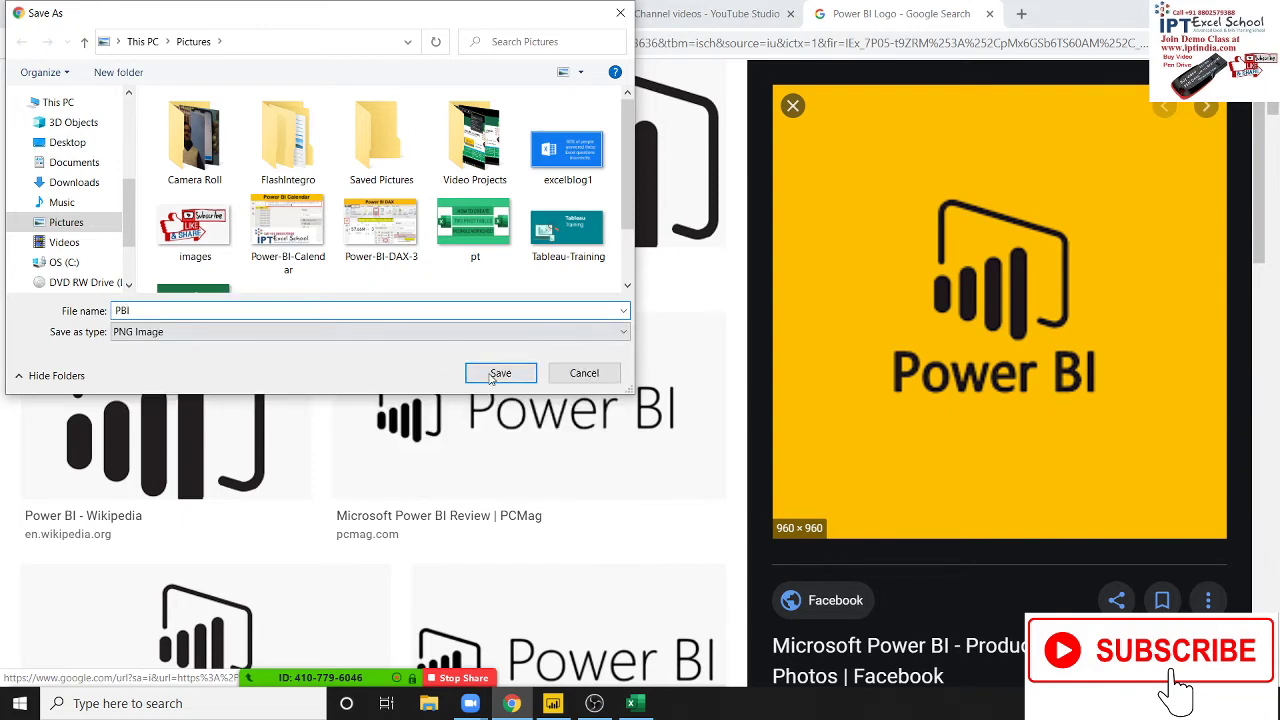
{"action": "left_click", "coordinate": [500, 372]}
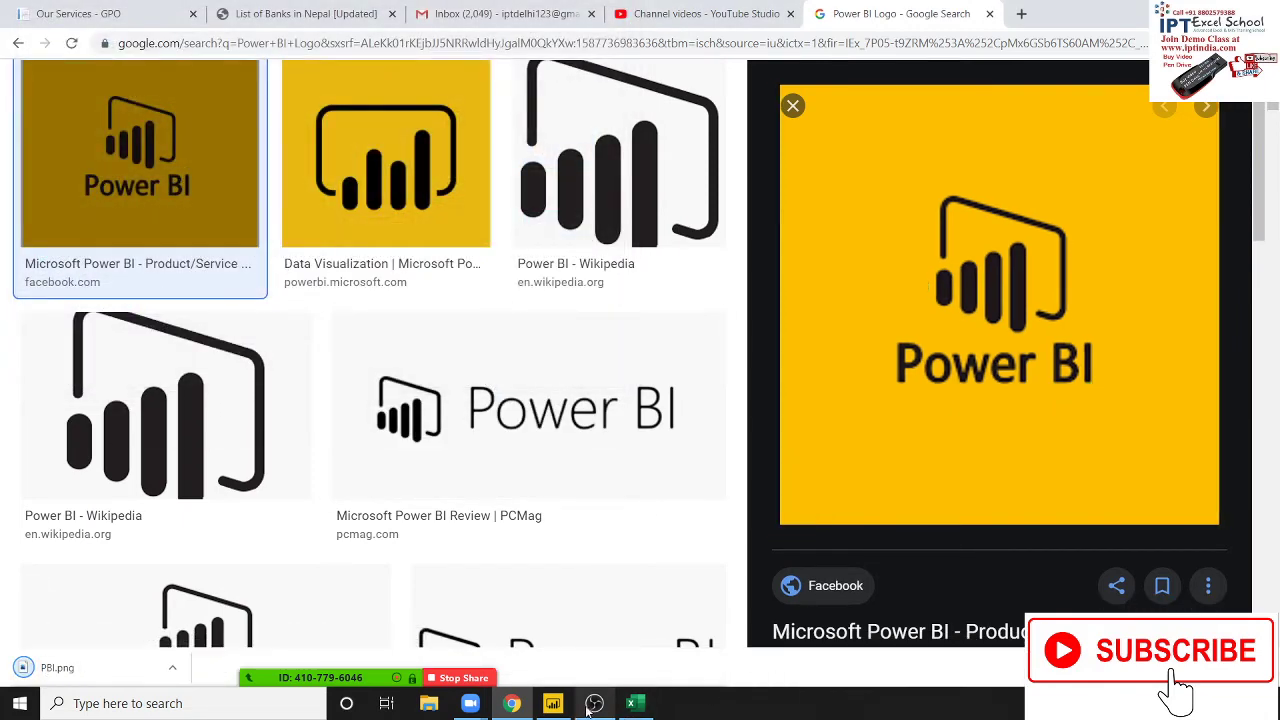
{"action": "left_click", "coordinate": [552, 703]}
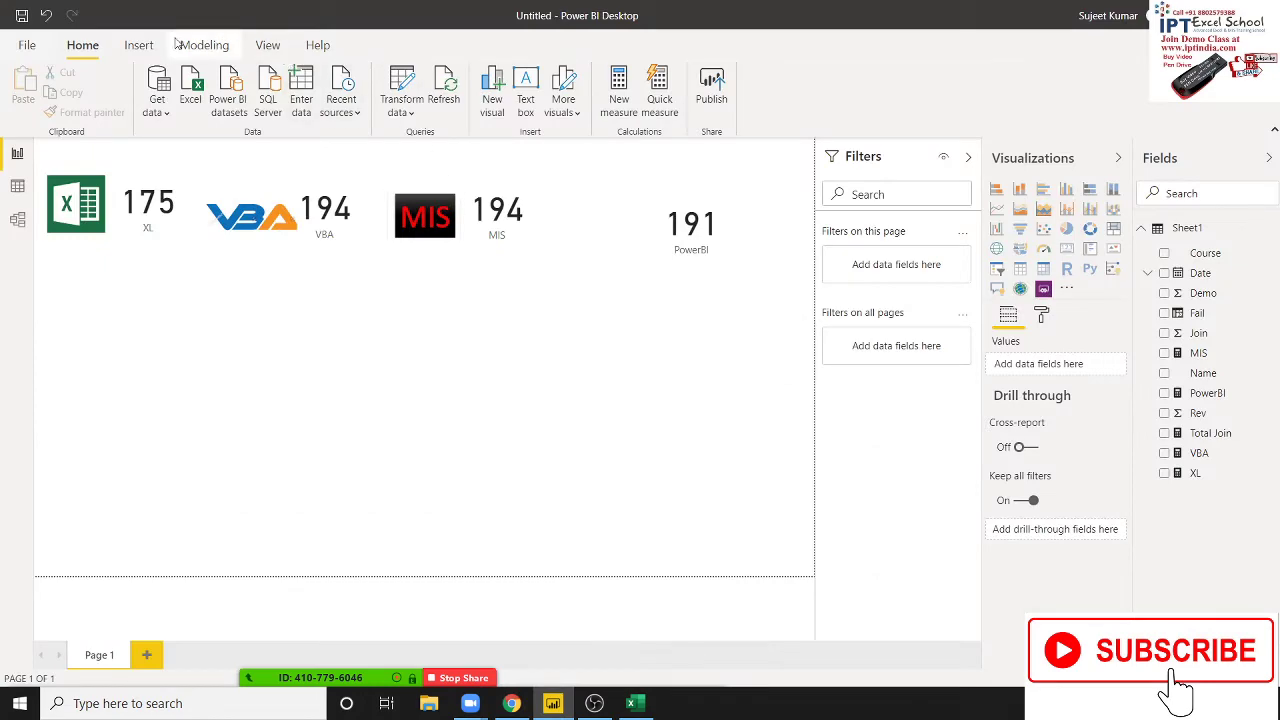
Insert the PBI logo image from Pictures and shrink it beside the 191 card
{"action": "left_click", "coordinate": [139, 45]}
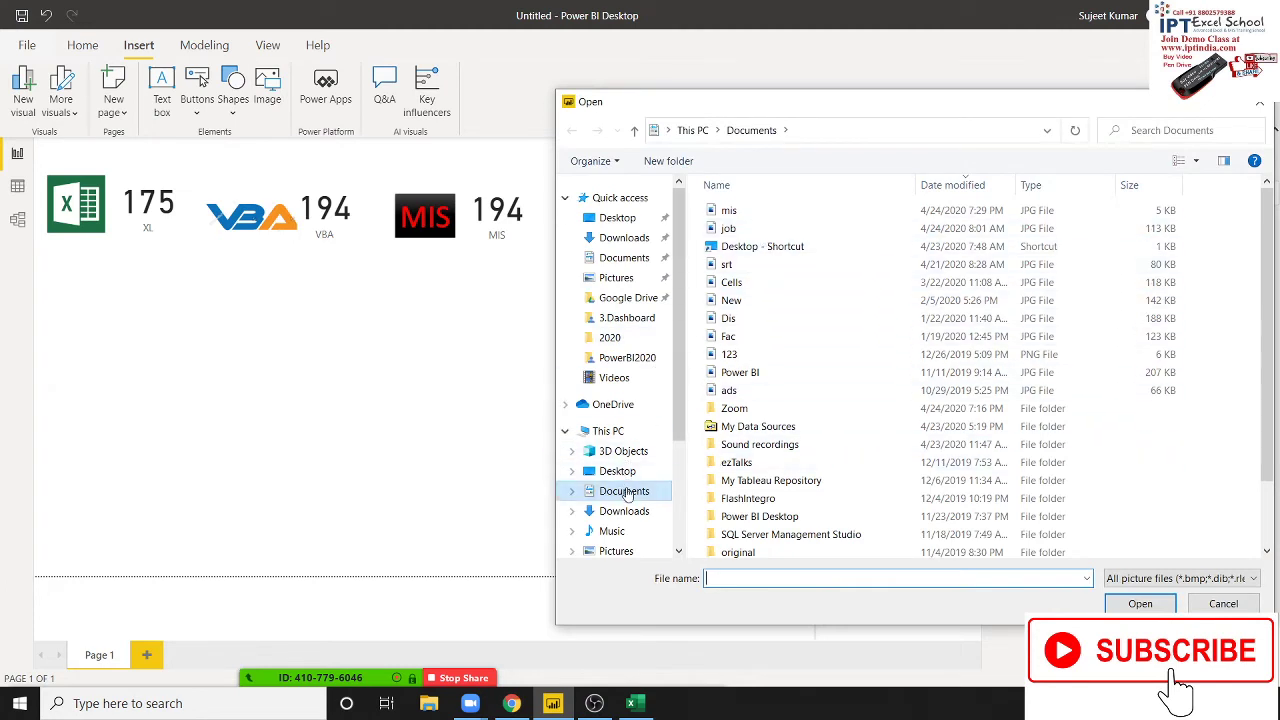
{"action": "mouse_move", "coordinate": [623, 451]}
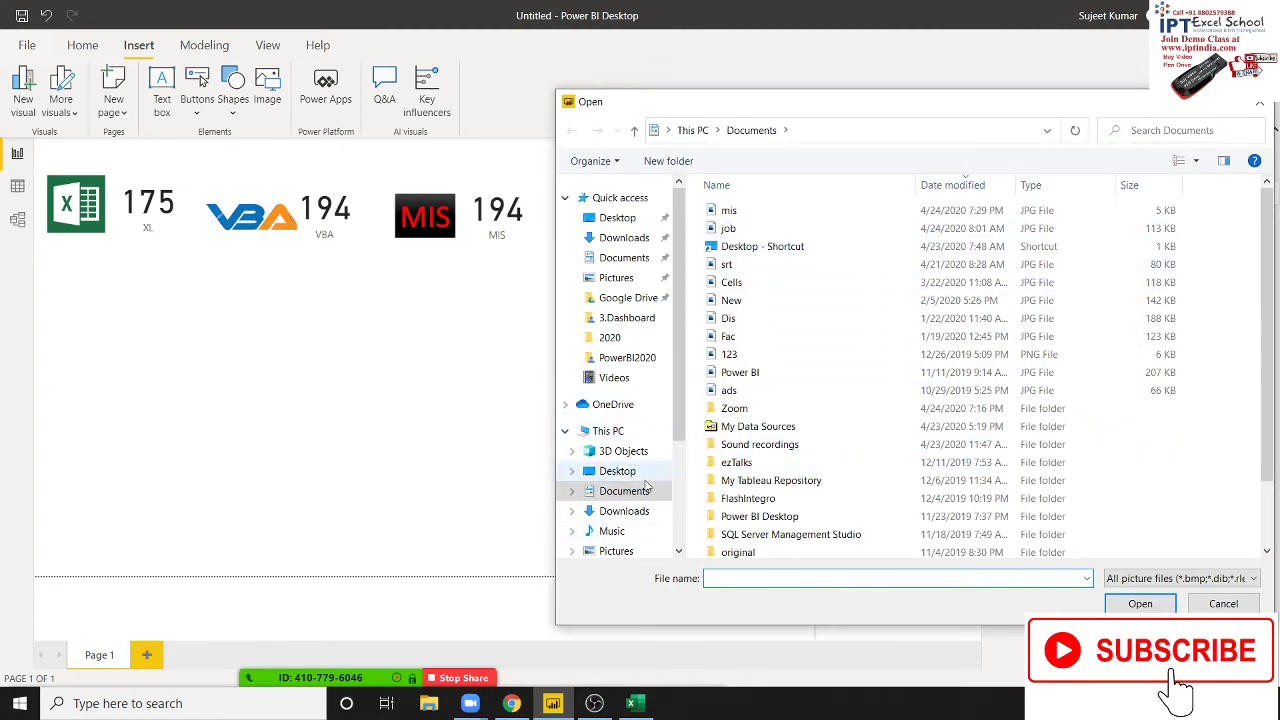
{"action": "left_click", "coordinate": [634, 551]}
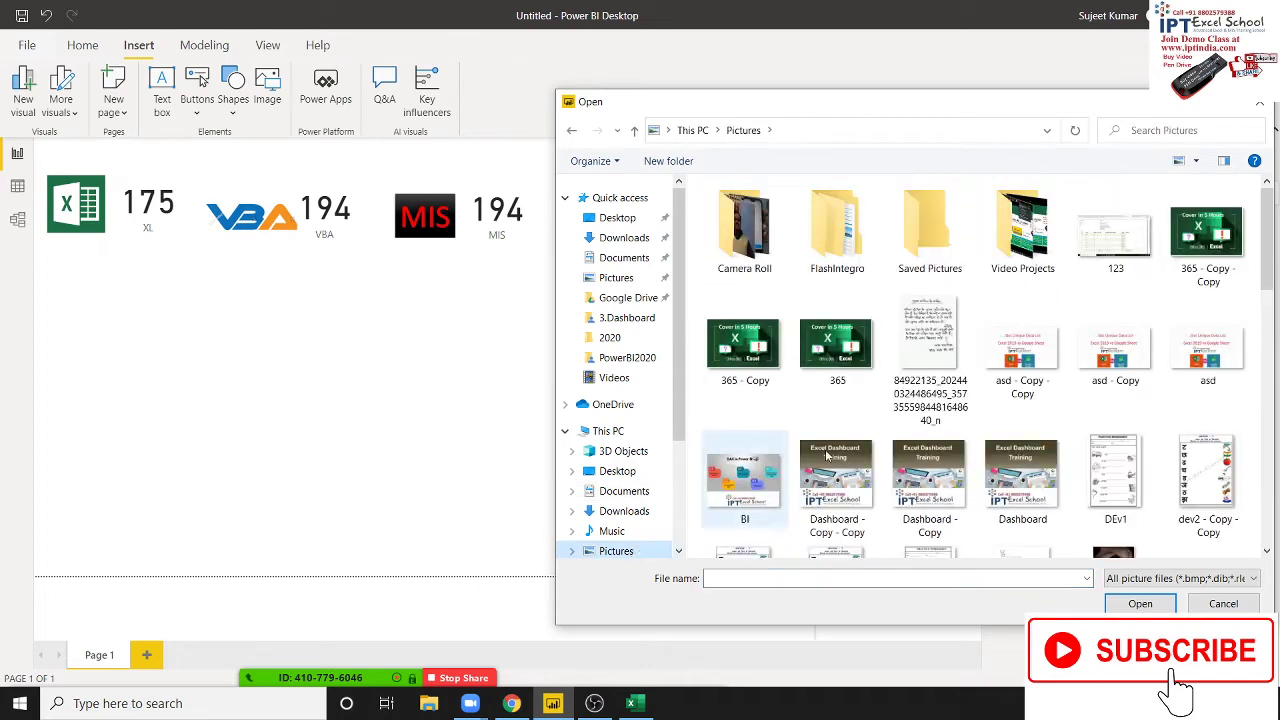
{"action": "left_click_drag", "start_coordinate": [1267, 253], "coordinate": [1267, 440]}
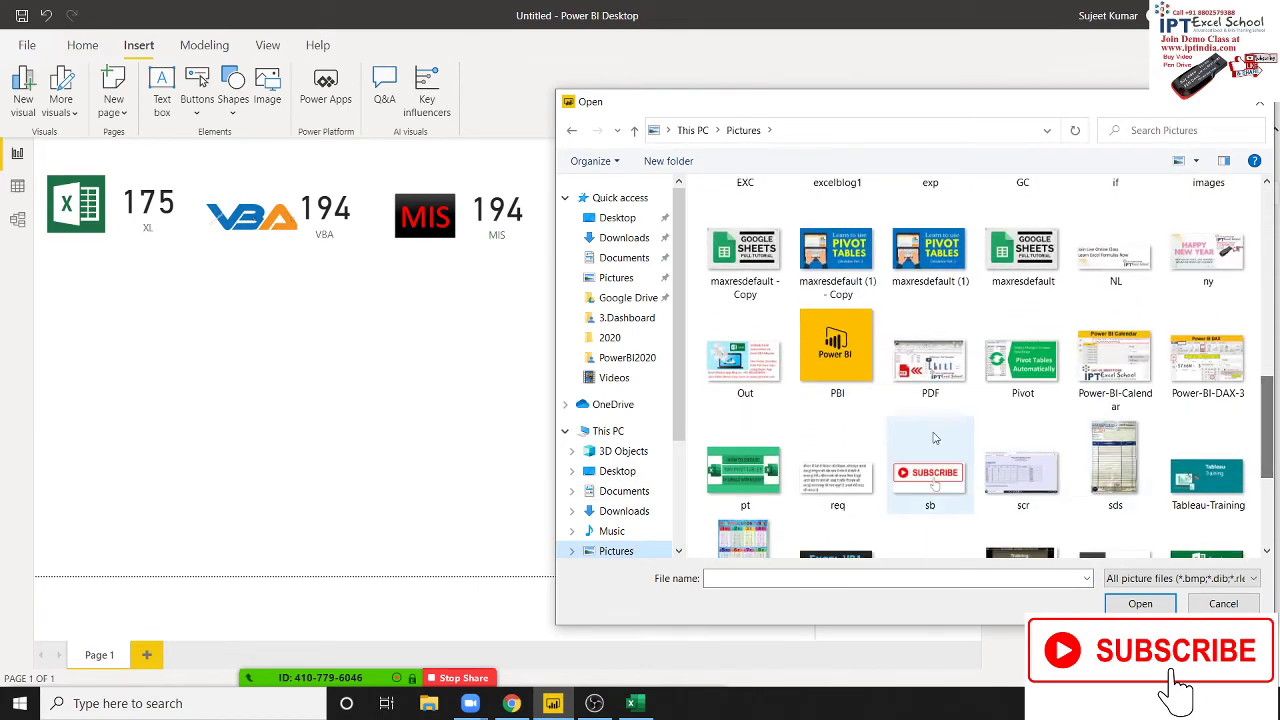
{"action": "double_click", "coordinate": [837, 350]}
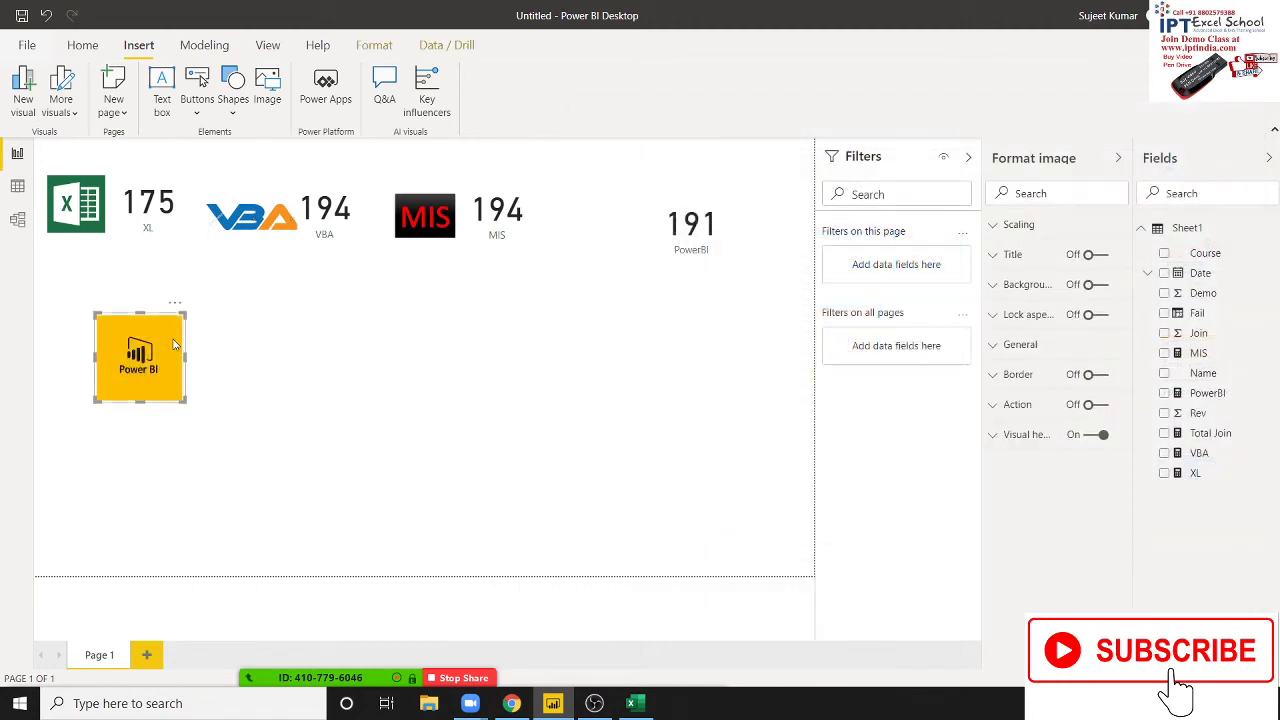
{"action": "left_click_drag", "start_coordinate": [158, 340], "coordinate": [529, 318]}
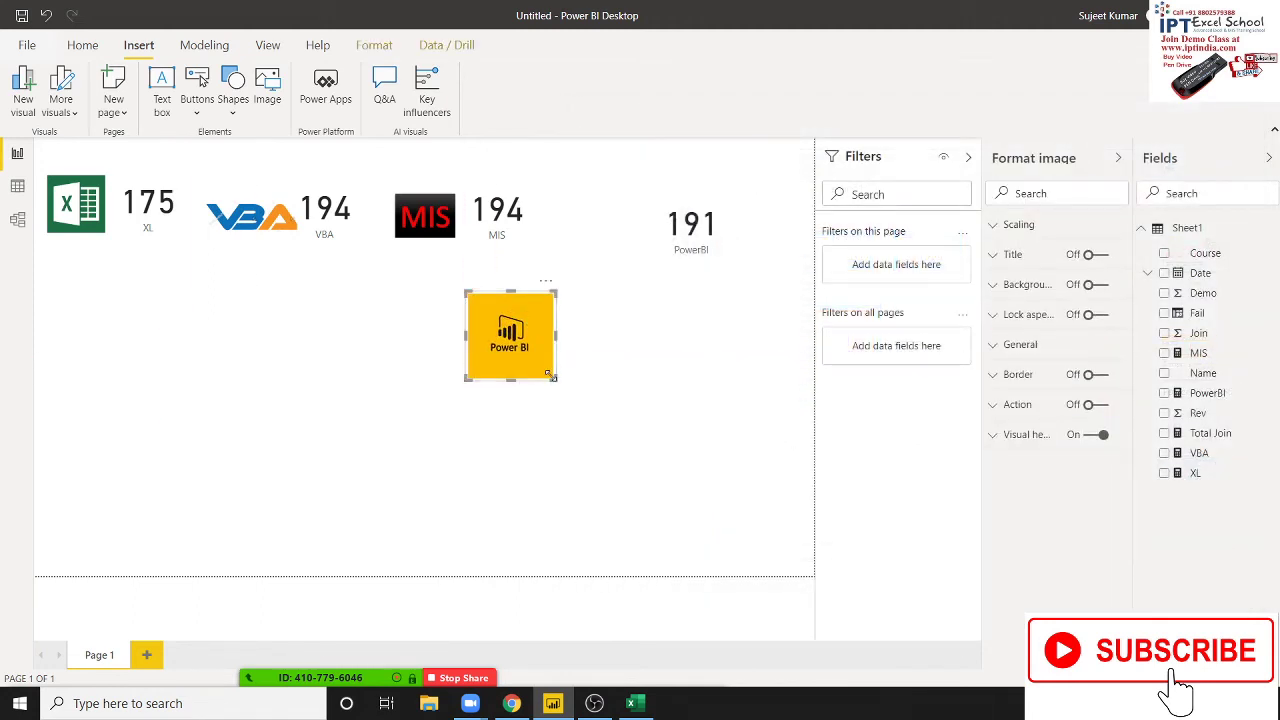
{"action": "mouse_move", "coordinate": [548, 374]}
{"action": "left_mouse_down"}
{"action": "mouse_move", "coordinate": [527, 350]}
{"action": "mouse_move", "coordinate": [623, 253]}
{"action": "mouse_move", "coordinate": [648, 248]}
{"action": "left_mouse_up"}
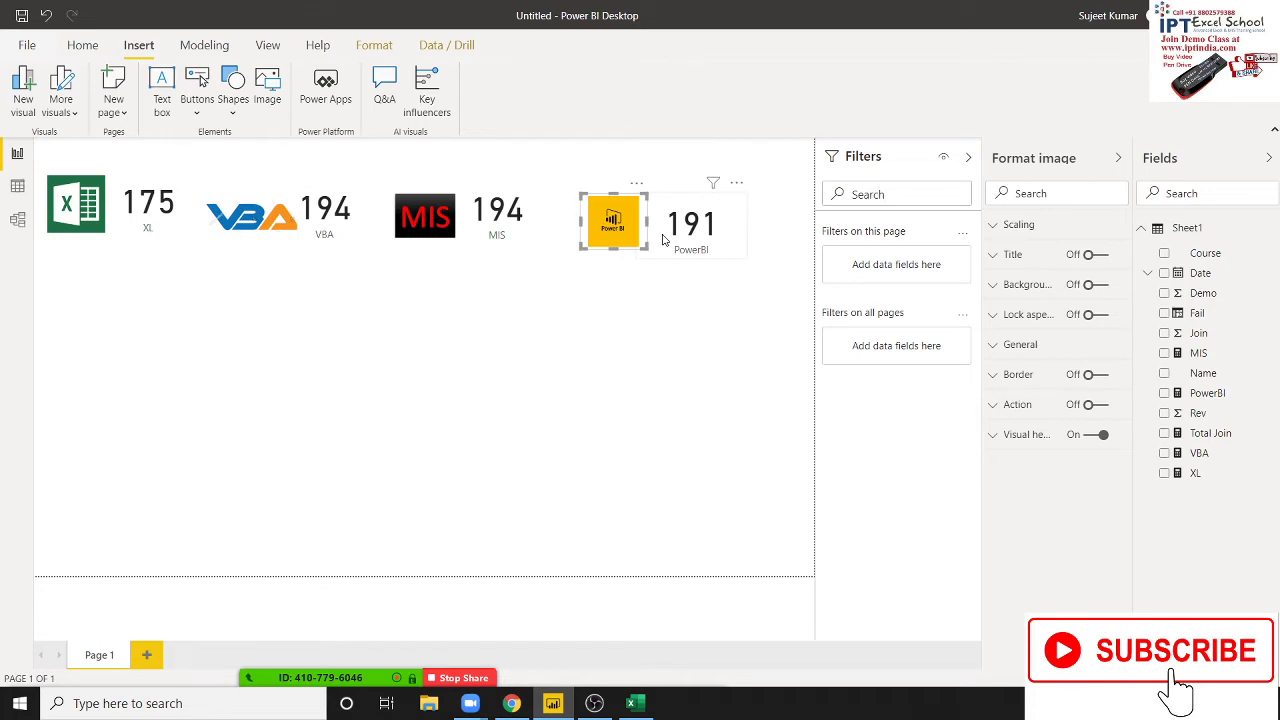
Group the Power BI logo image with the 191 PowerBI card
{"action": "left_click", "coordinate": [662, 238]}
{"action": "left_click", "coordinate": [659, 241]}
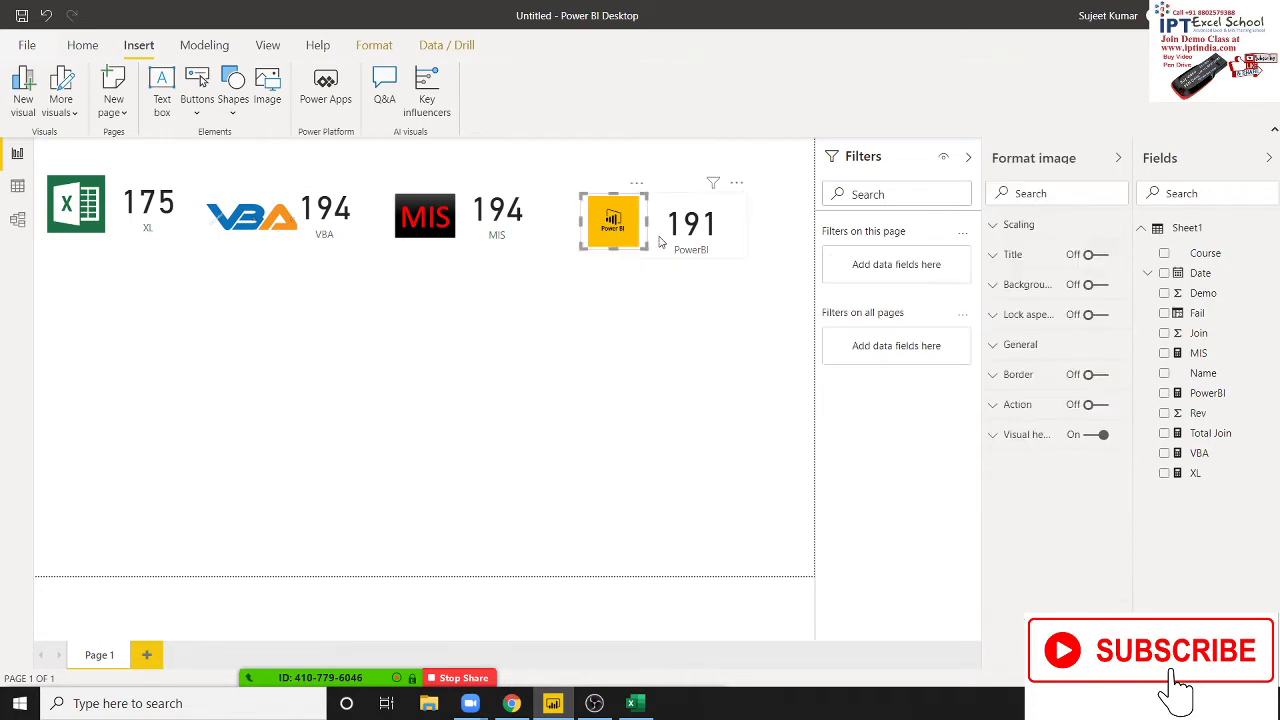
{"action": "left_click", "coordinate": [716, 243]}
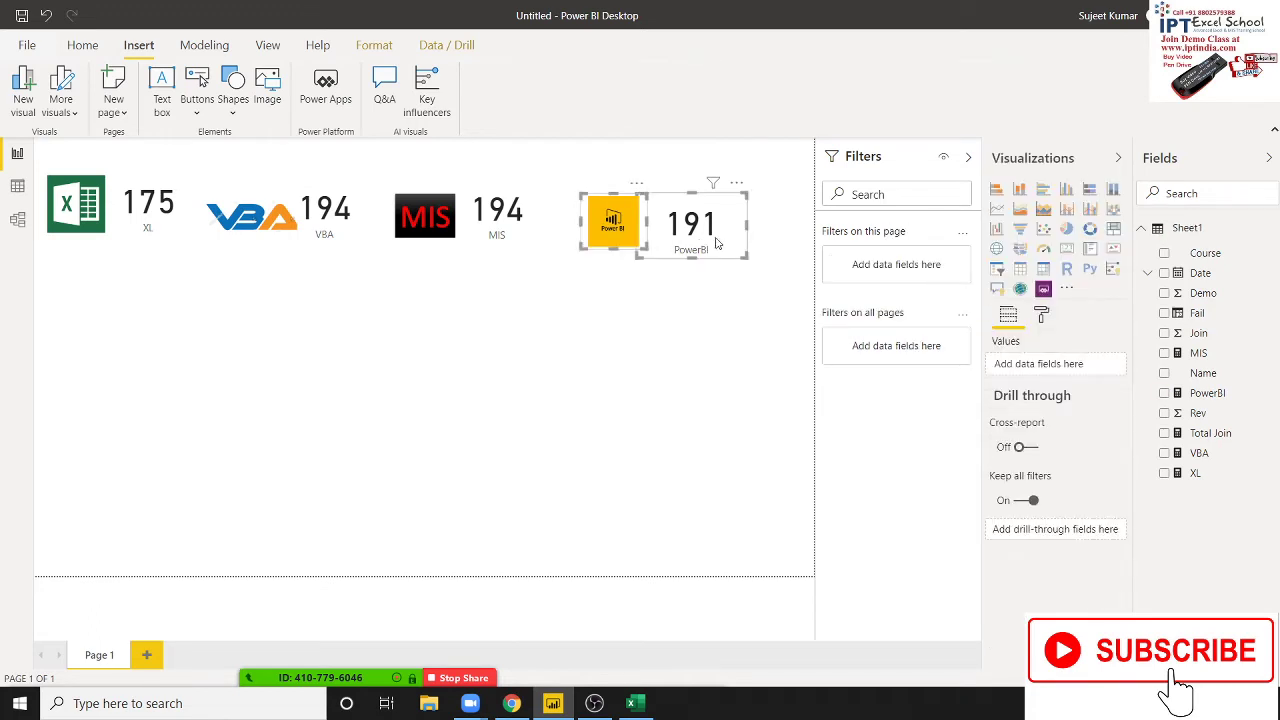
{"action": "right_click", "coordinate": [716, 243]}
{"action": "mouse_move", "coordinate": [770, 247]}
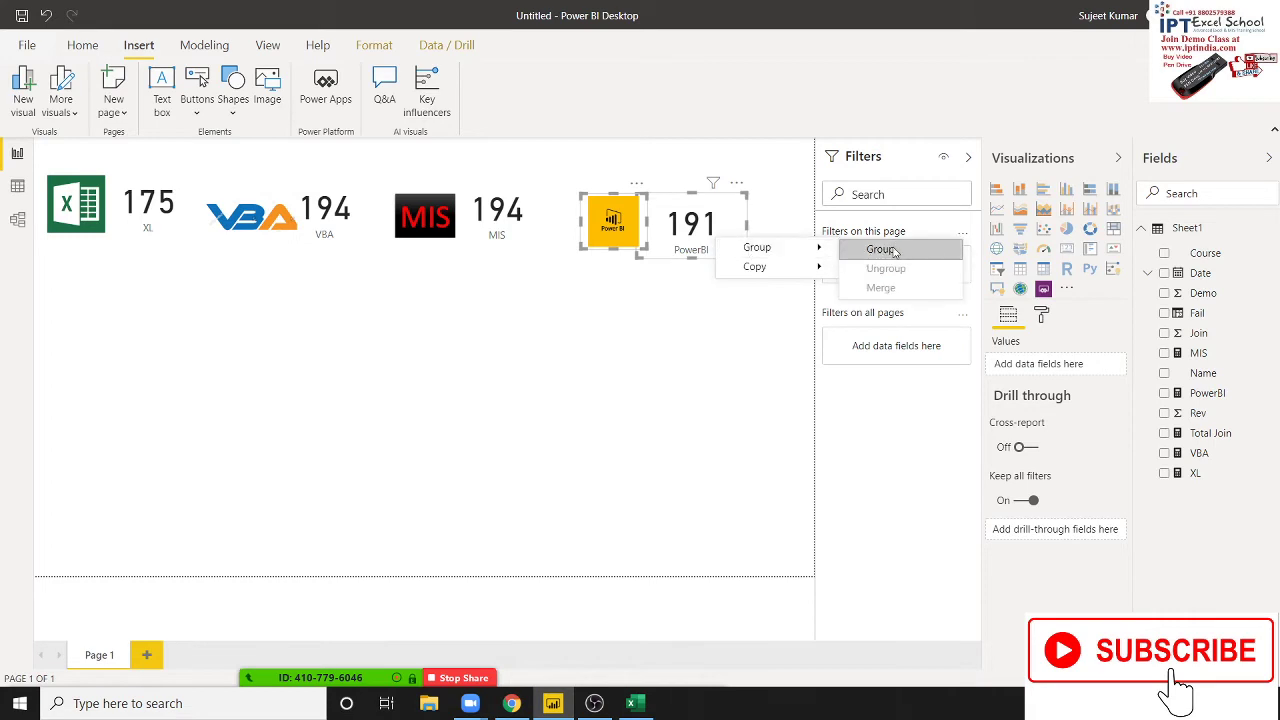
{"action": "left_click", "coordinate": [893, 250]}
{"action": "left_click", "coordinate": [158, 401]}
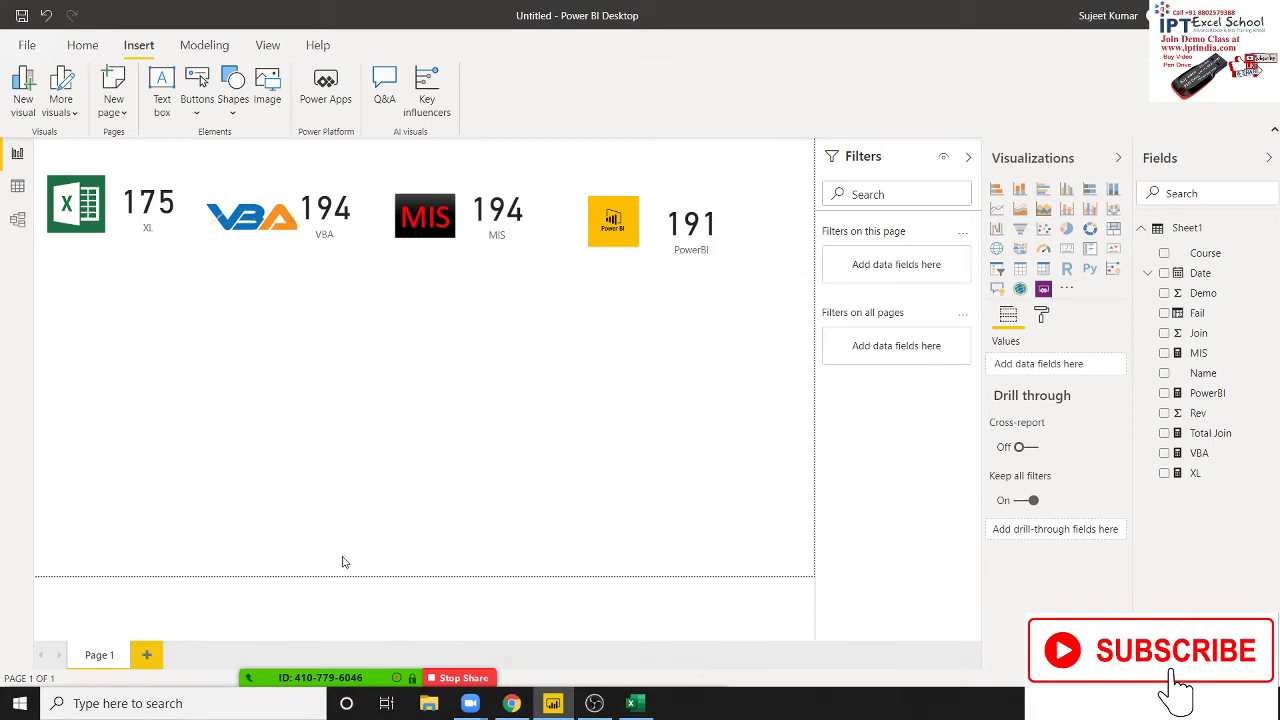
Check the sample dashboard image in the mail, then return to the report
{"action": "left_click", "coordinate": [511, 703]}
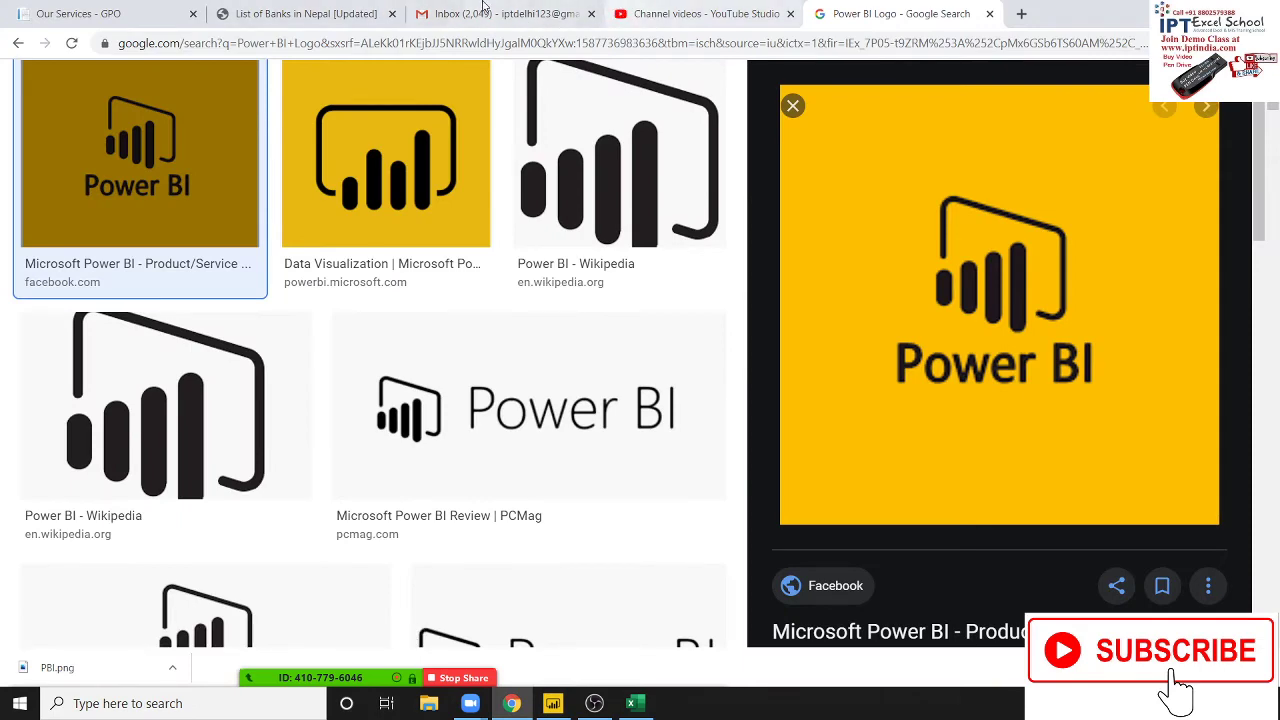
{"action": "left_click", "coordinate": [483, 12]}
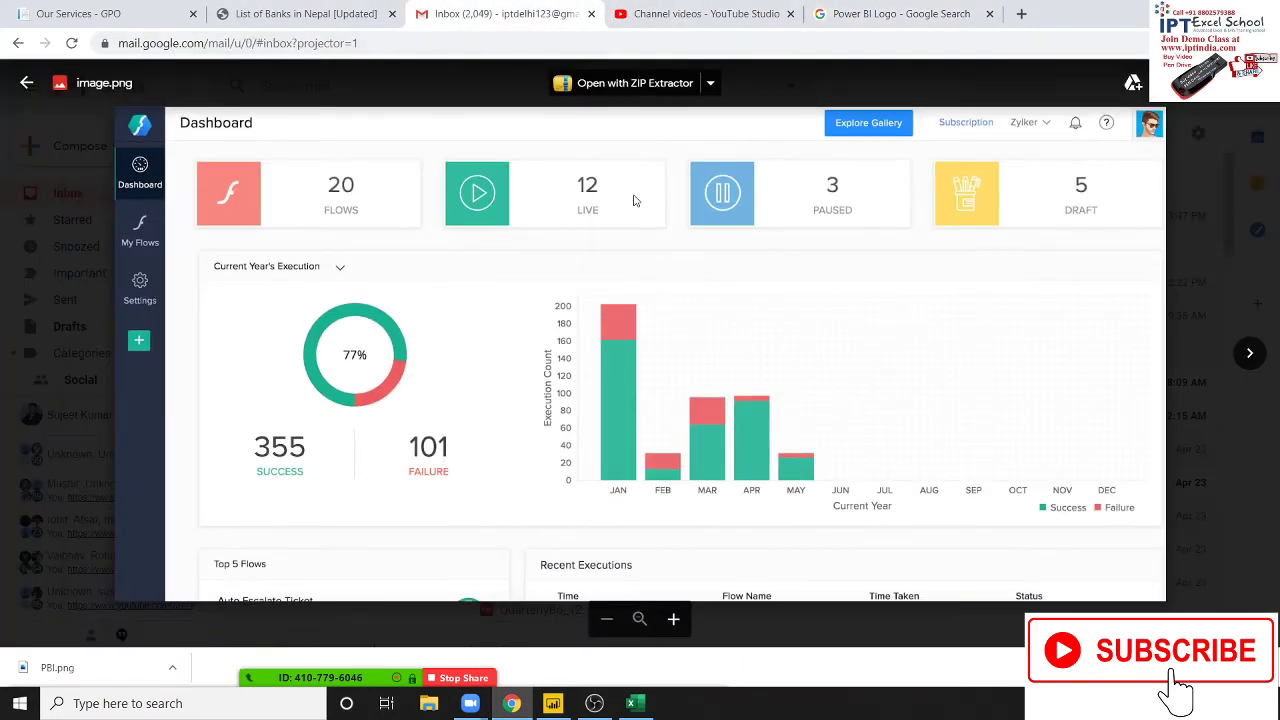
{"action": "key", "text": "alt+Tab"}
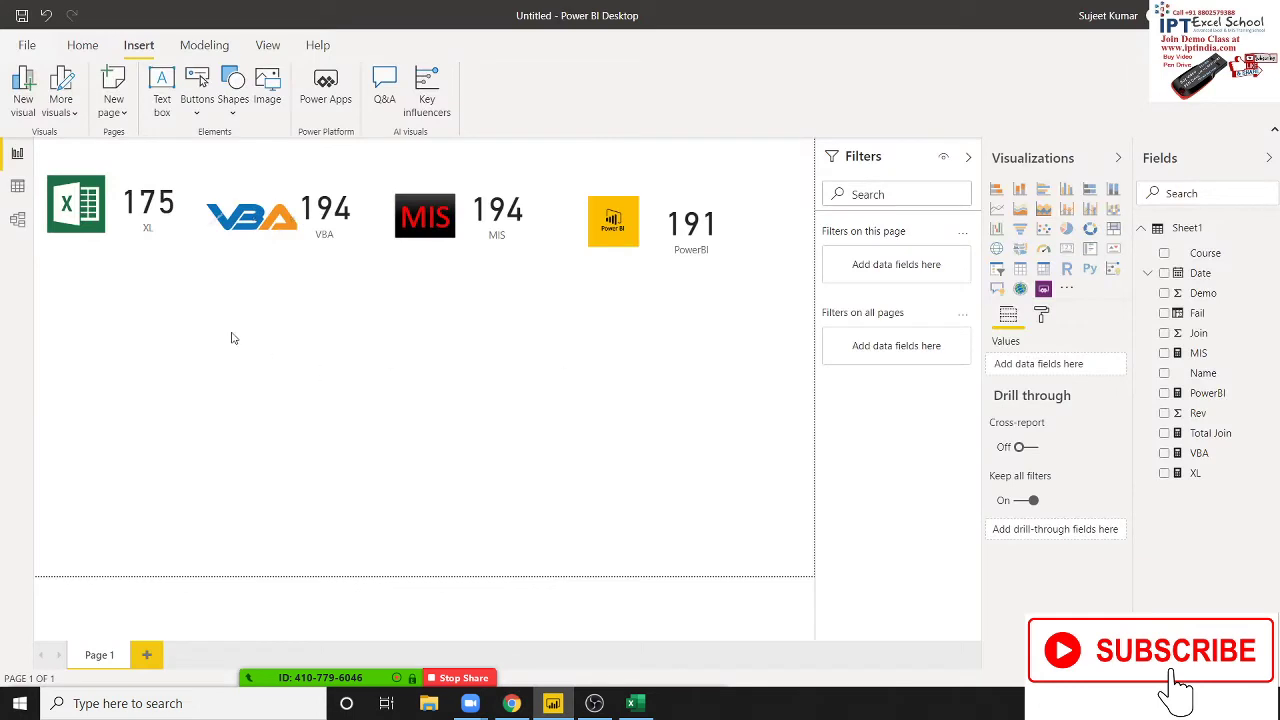
Turn on a blue #118DFF background for the XL card
{"action": "left_click", "coordinate": [170, 230]}
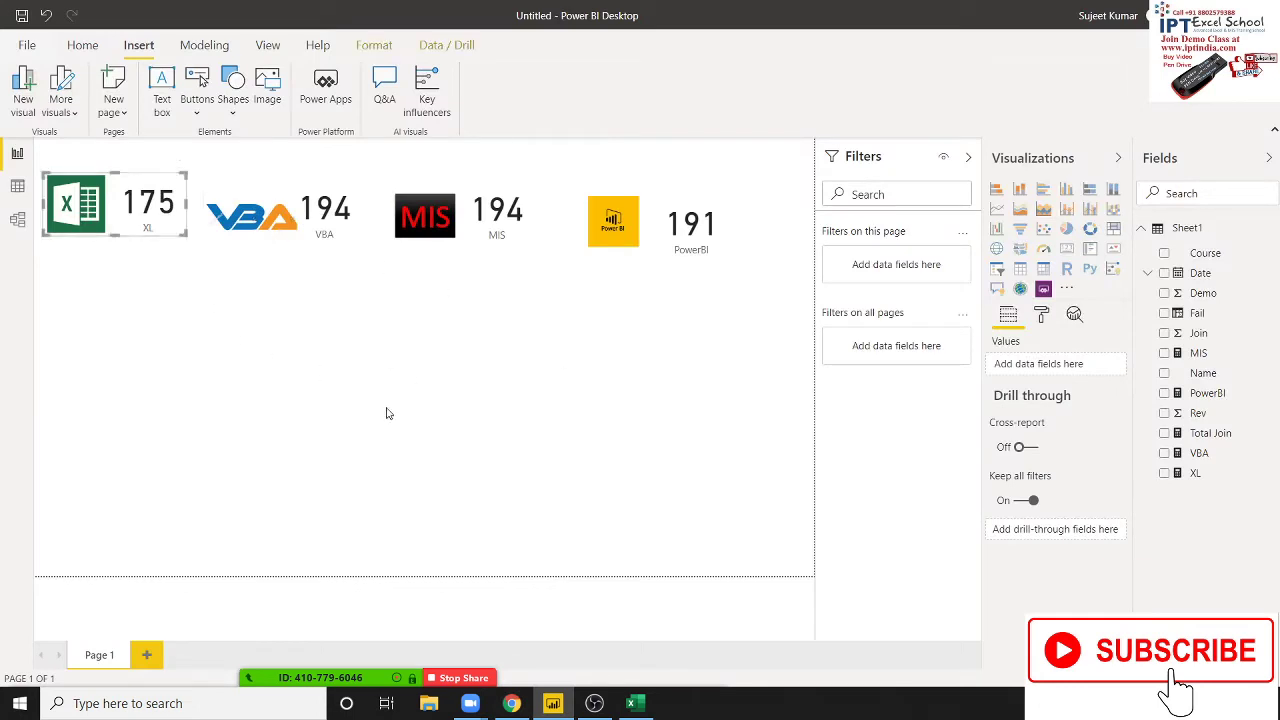
{"action": "left_click", "coordinate": [1042, 316]}
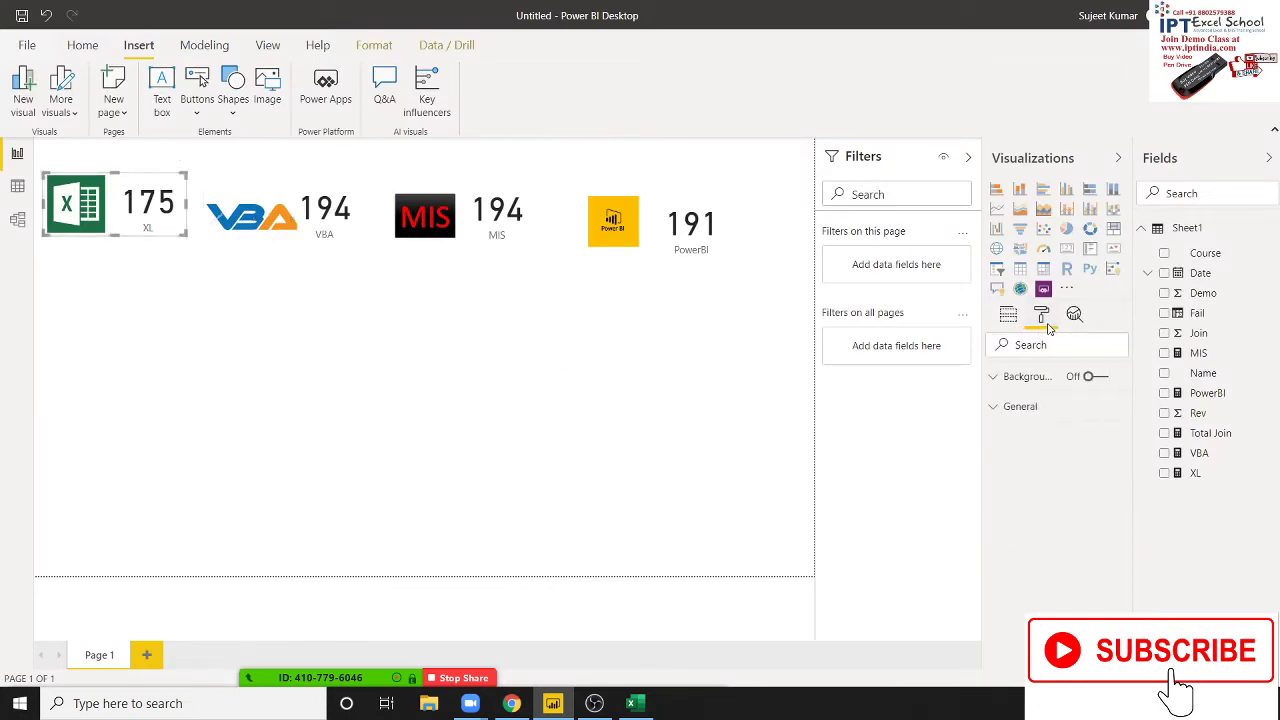
{"action": "left_click", "coordinate": [1095, 377]}
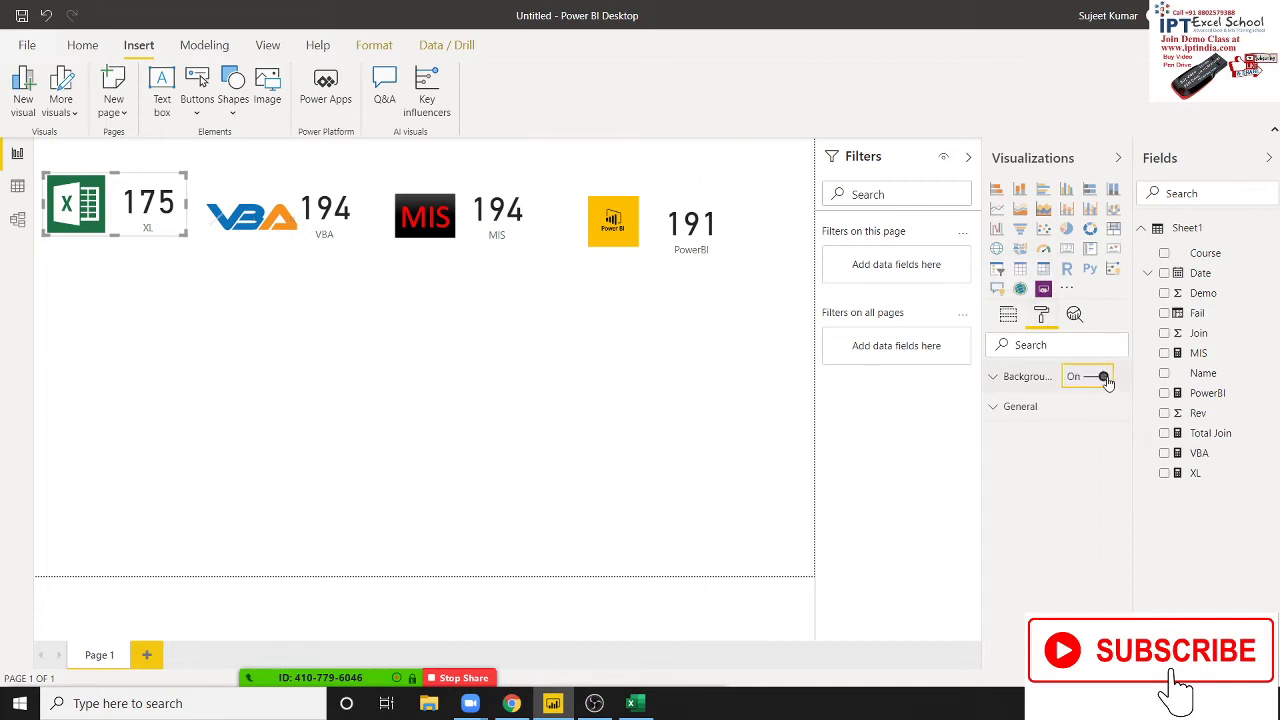
{"action": "left_click", "coordinate": [1025, 384]}
{"action": "left_click", "coordinate": [1018, 428]}
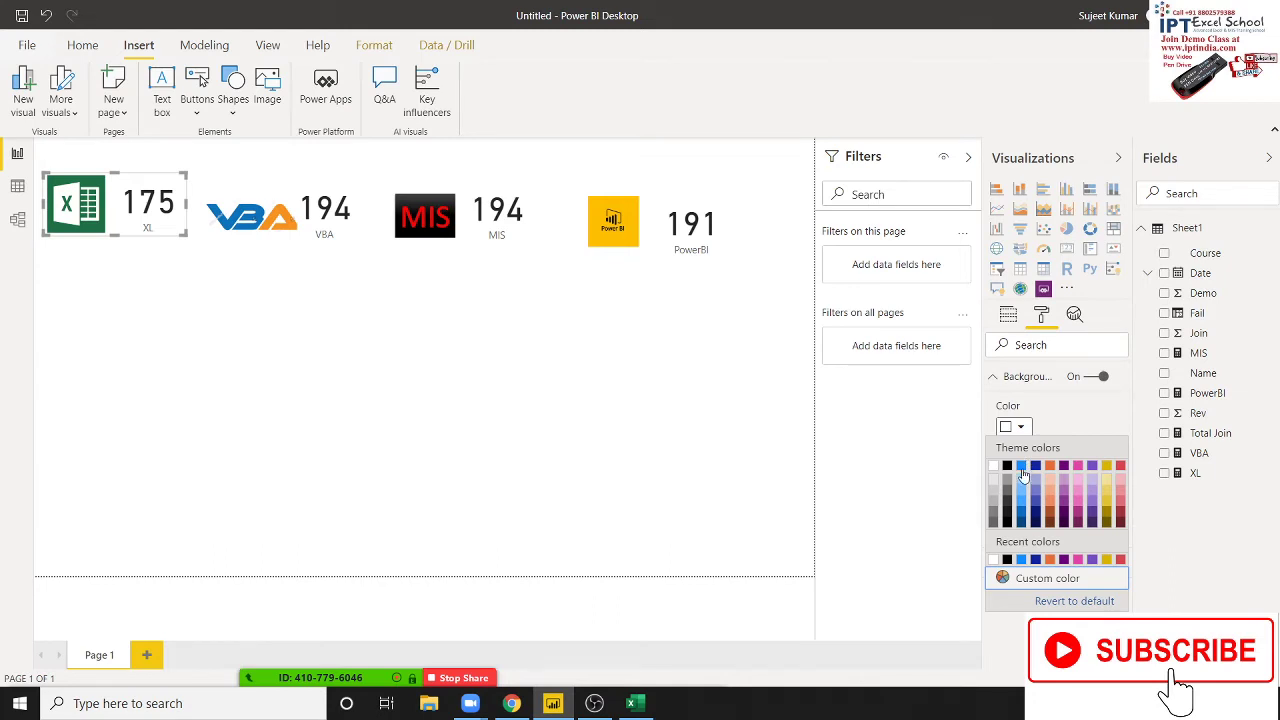
{"action": "left_click", "coordinate": [1022, 470]}
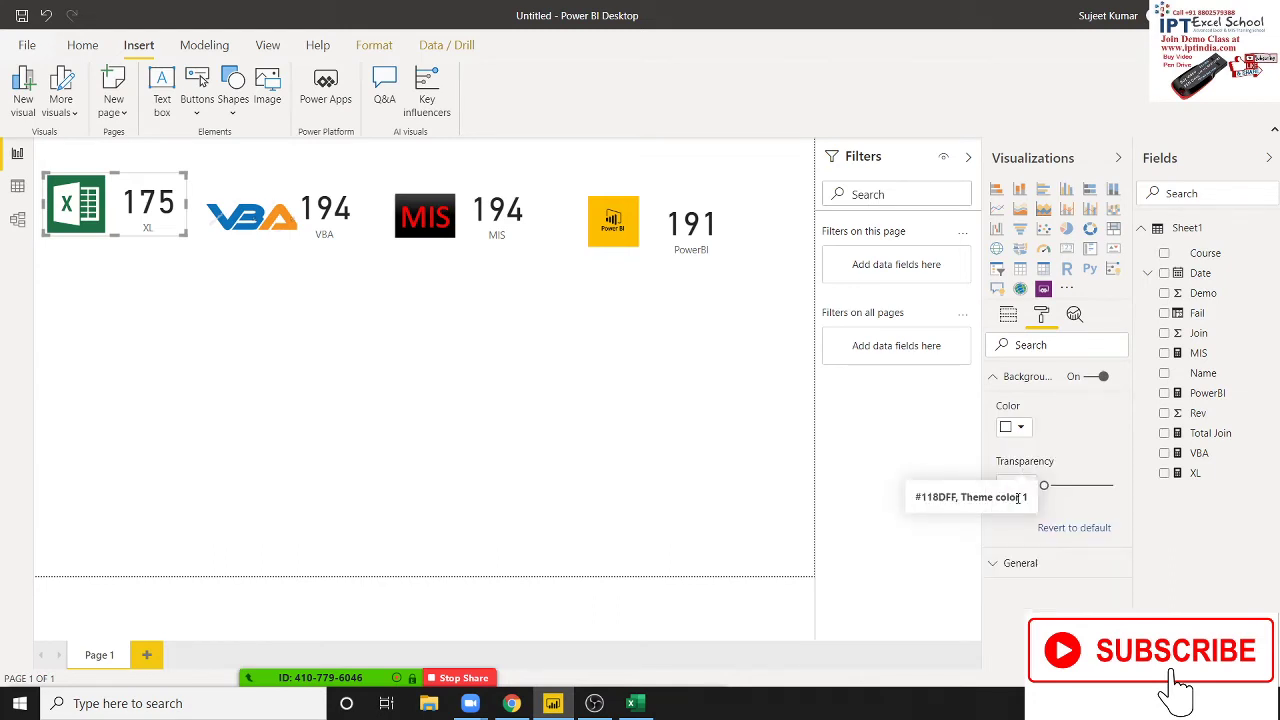
{"action": "left_click", "coordinate": [1018, 428]}
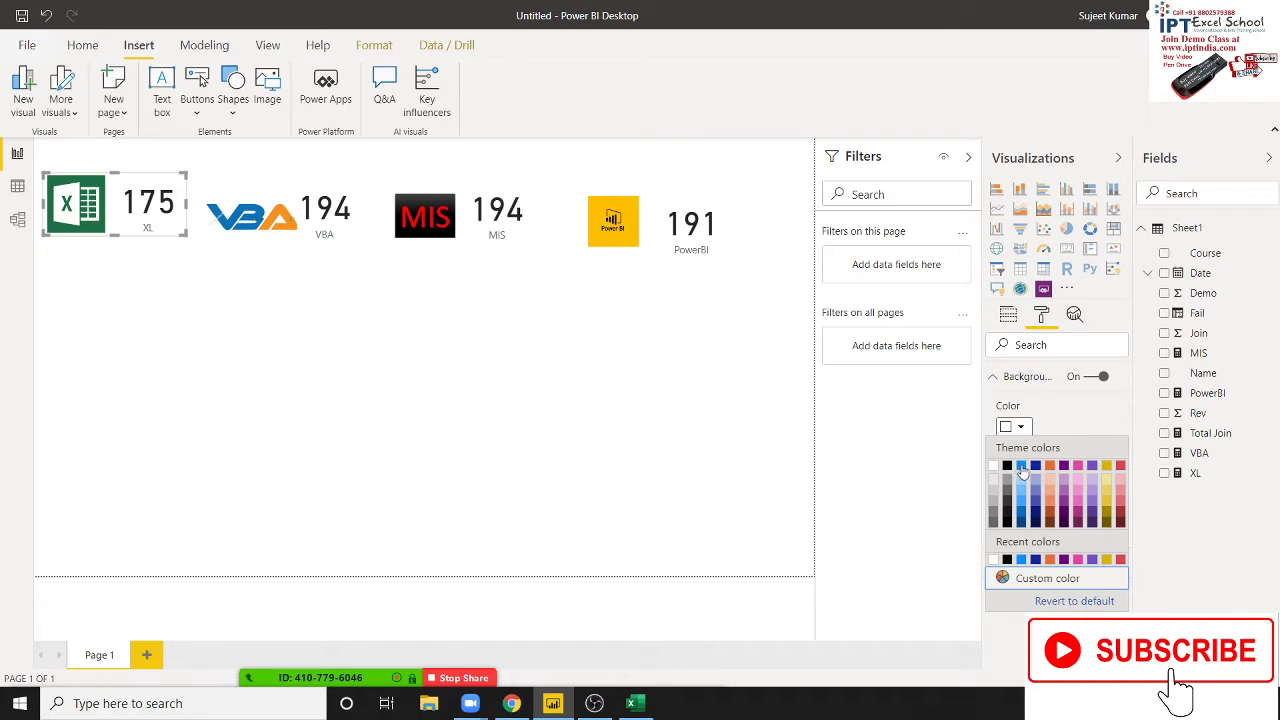
{"action": "left_click", "coordinate": [1022, 468]}
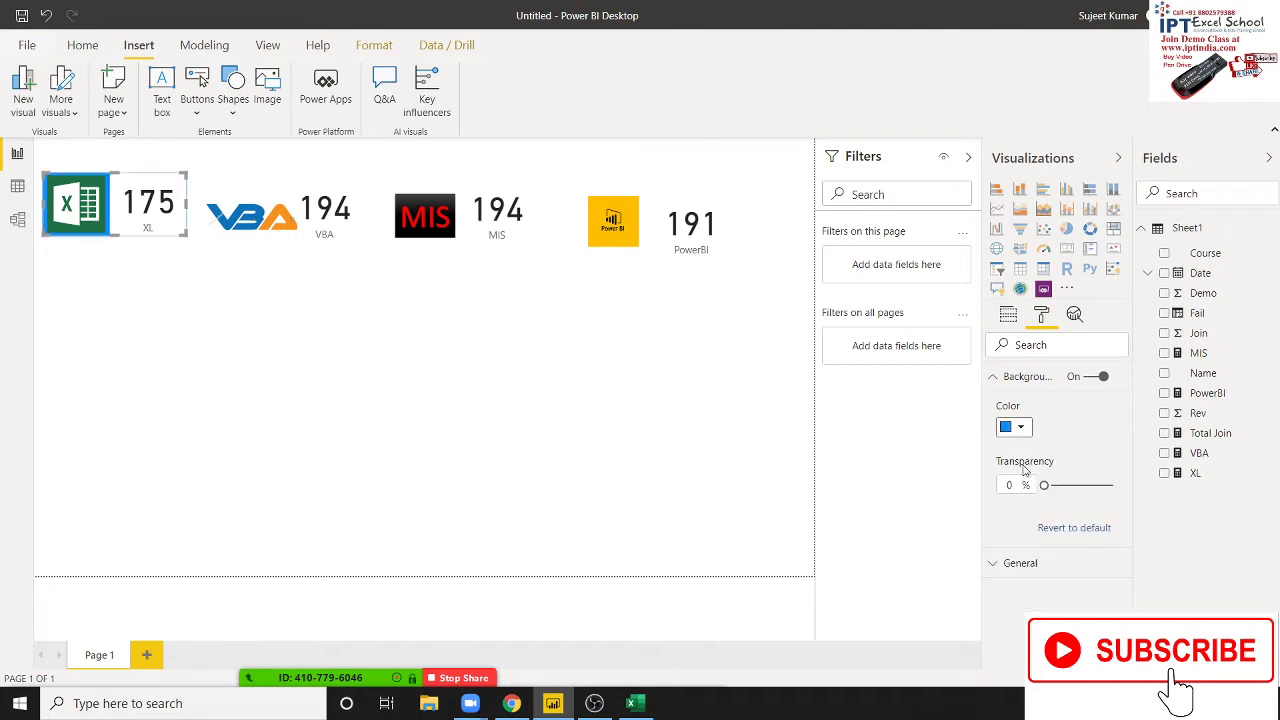
{"action": "left_click", "coordinate": [691, 400]}
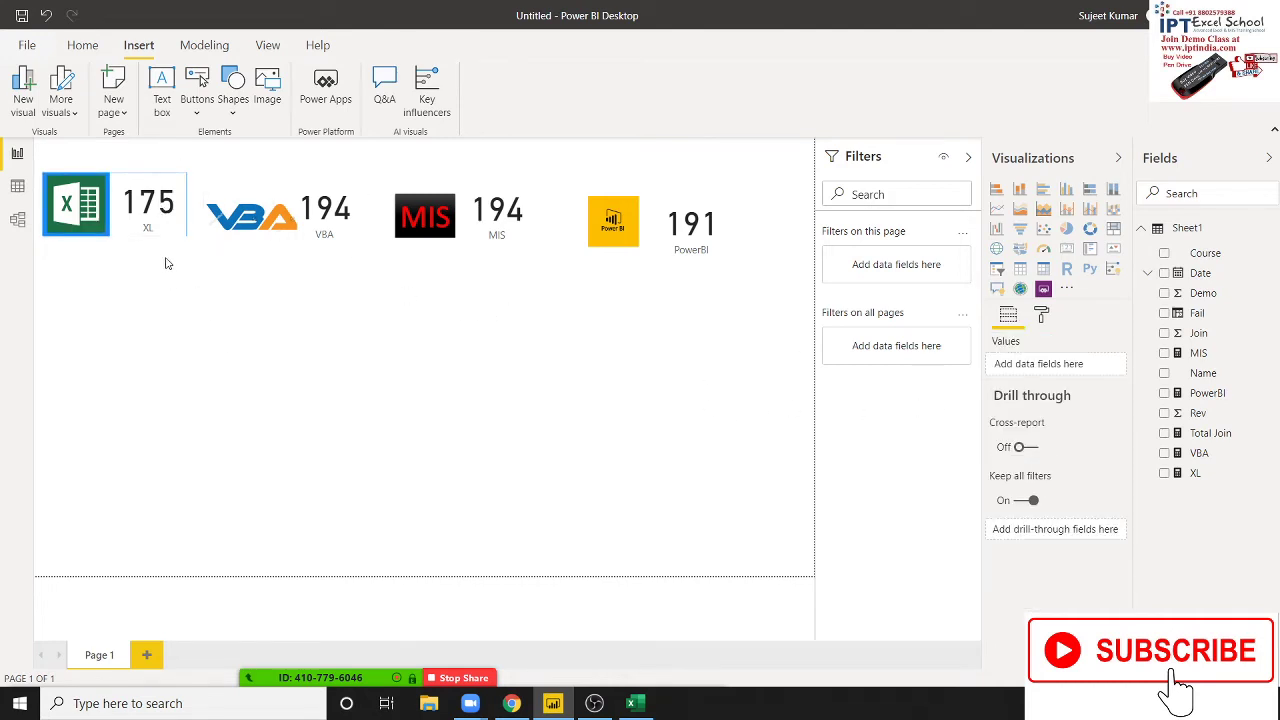
Resize the XL card so it frames the Excel logo and 175
{"action": "left_click", "coordinate": [183, 233]}
{"action": "left_click_drag", "start_coordinate": [186, 236], "coordinate": [197, 262]}
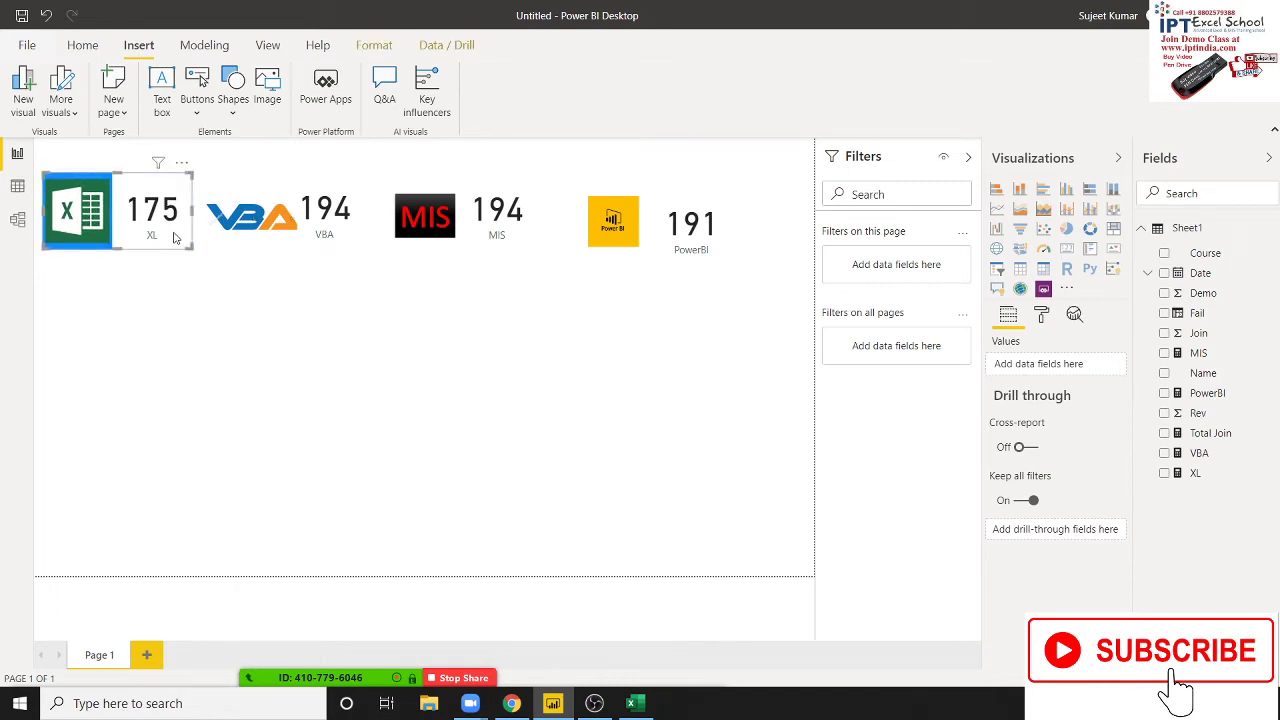
{"action": "left_click", "coordinate": [176, 222]}
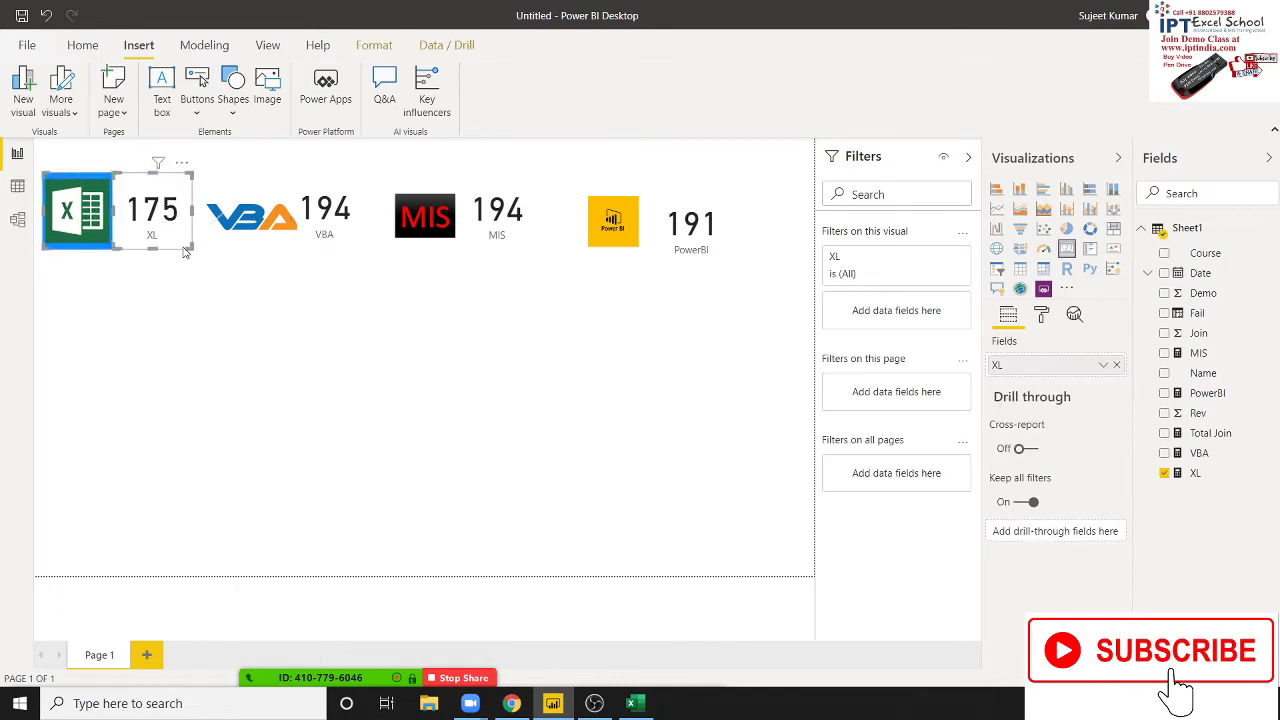
{"action": "left_click_drag", "start_coordinate": [184, 252], "coordinate": [193, 252]}
{"action": "left_click", "coordinate": [211, 270]}
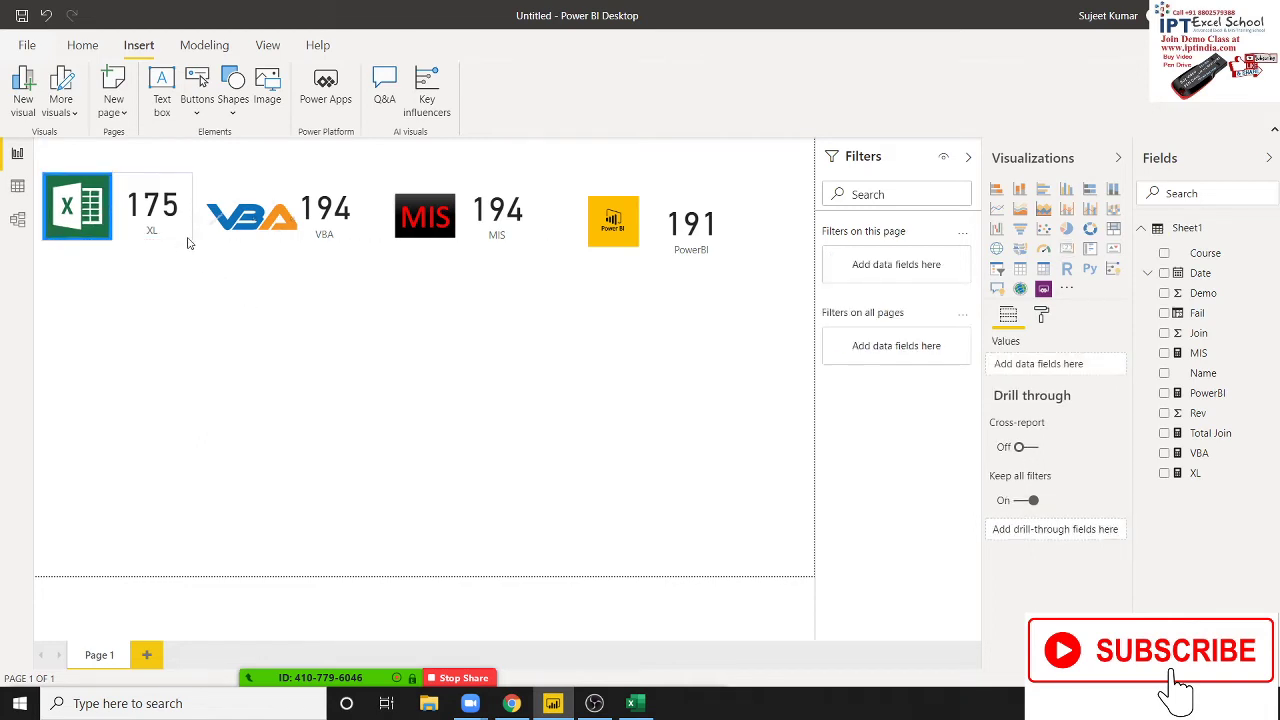
{"action": "left_click", "coordinate": [188, 242]}
{"action": "mouse_move", "coordinate": [188, 241]}
{"action": "left_mouse_down"}
{"action": "mouse_move", "coordinate": [190, 230]}
{"action": "mouse_move", "coordinate": [193, 242]}
{"action": "left_mouse_up"}
{"action": "left_click", "coordinate": [215, 270]}
{"action": "left_click", "coordinate": [282, 200]}
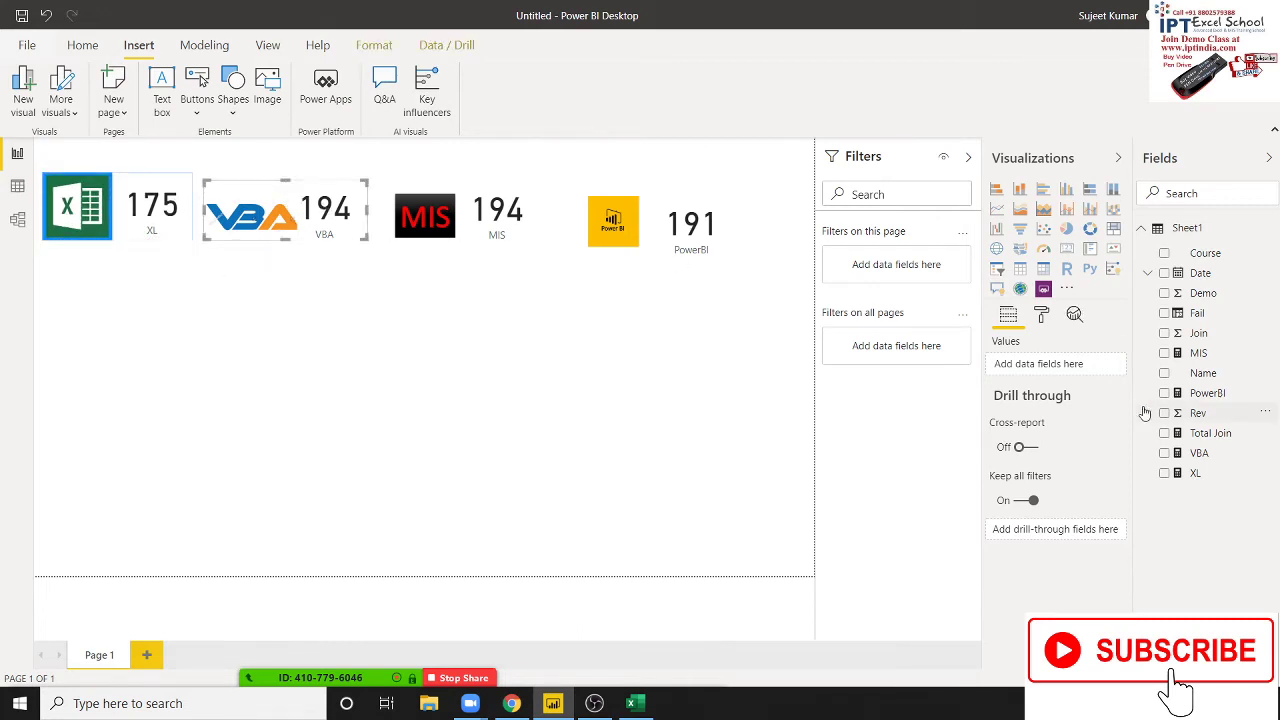
Give the VBA logo a blue theme-colour background
{"action": "left_click", "coordinate": [1041, 316]}
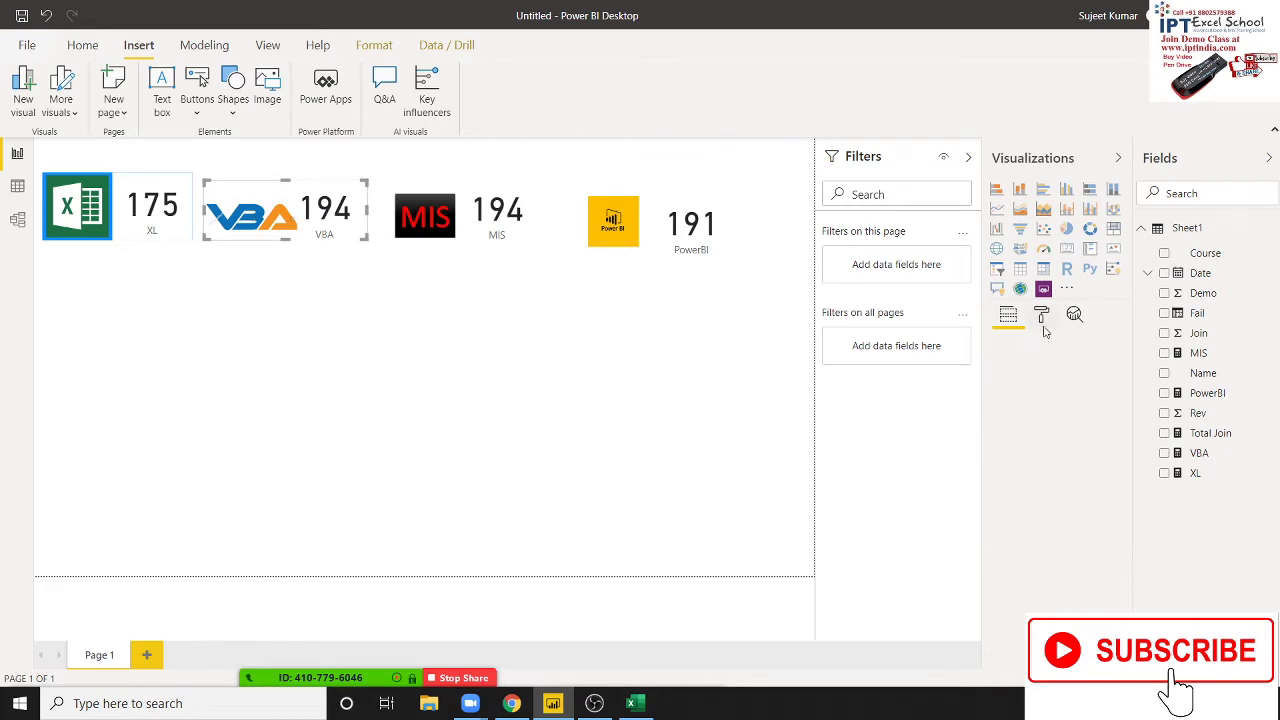
{"action": "left_click", "coordinate": [1098, 377]}
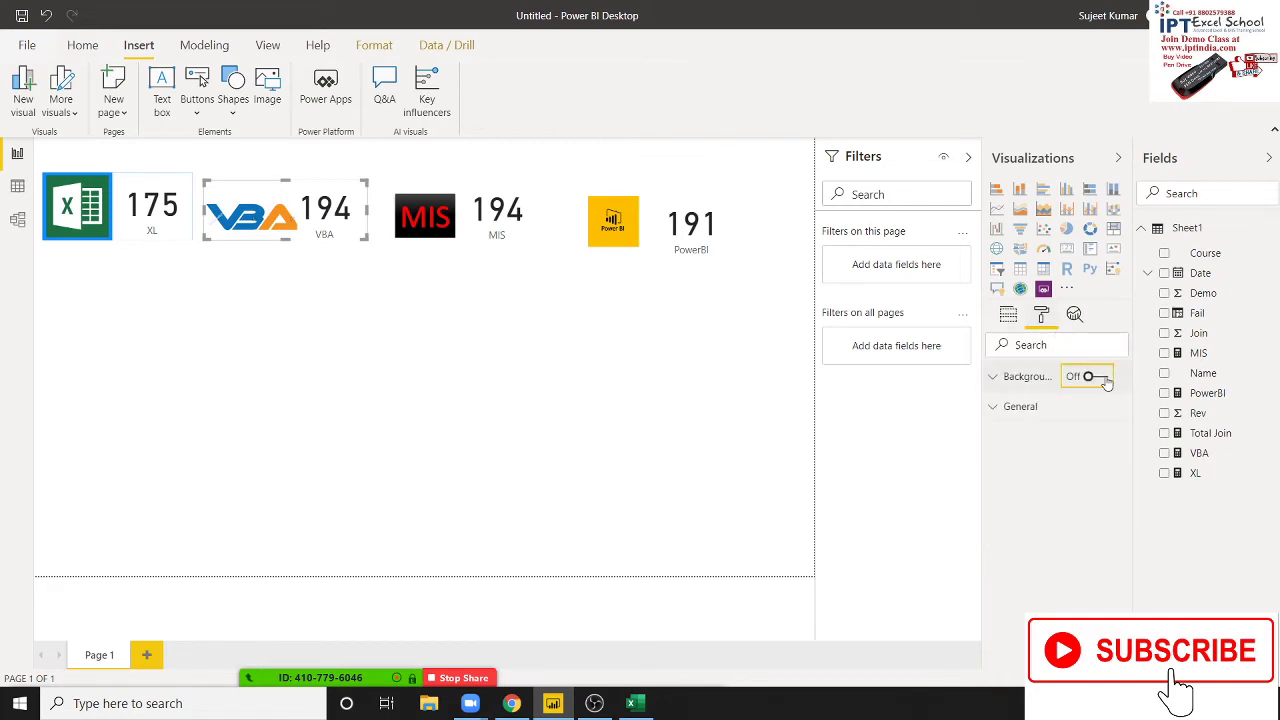
{"action": "left_click", "coordinate": [1028, 378]}
{"action": "left_click", "coordinate": [1020, 428]}
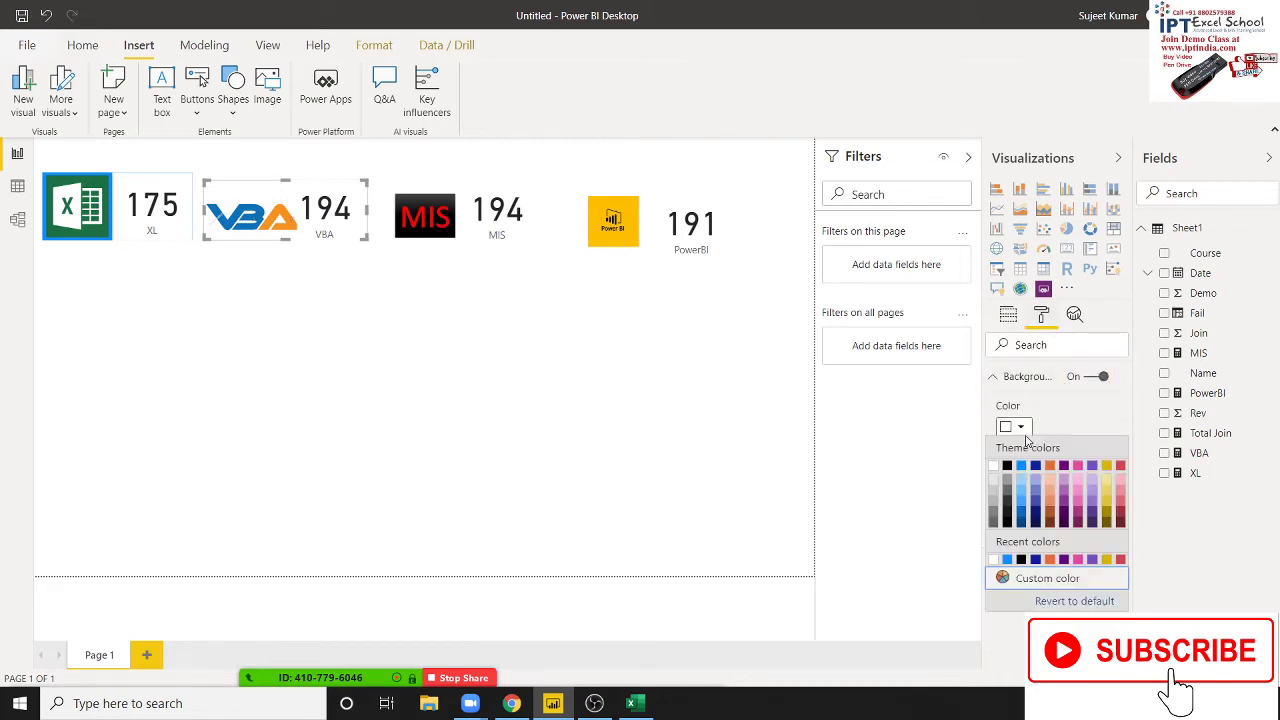
{"action": "left_click", "coordinate": [1022, 467]}
{"action": "left_click", "coordinate": [619, 337]}
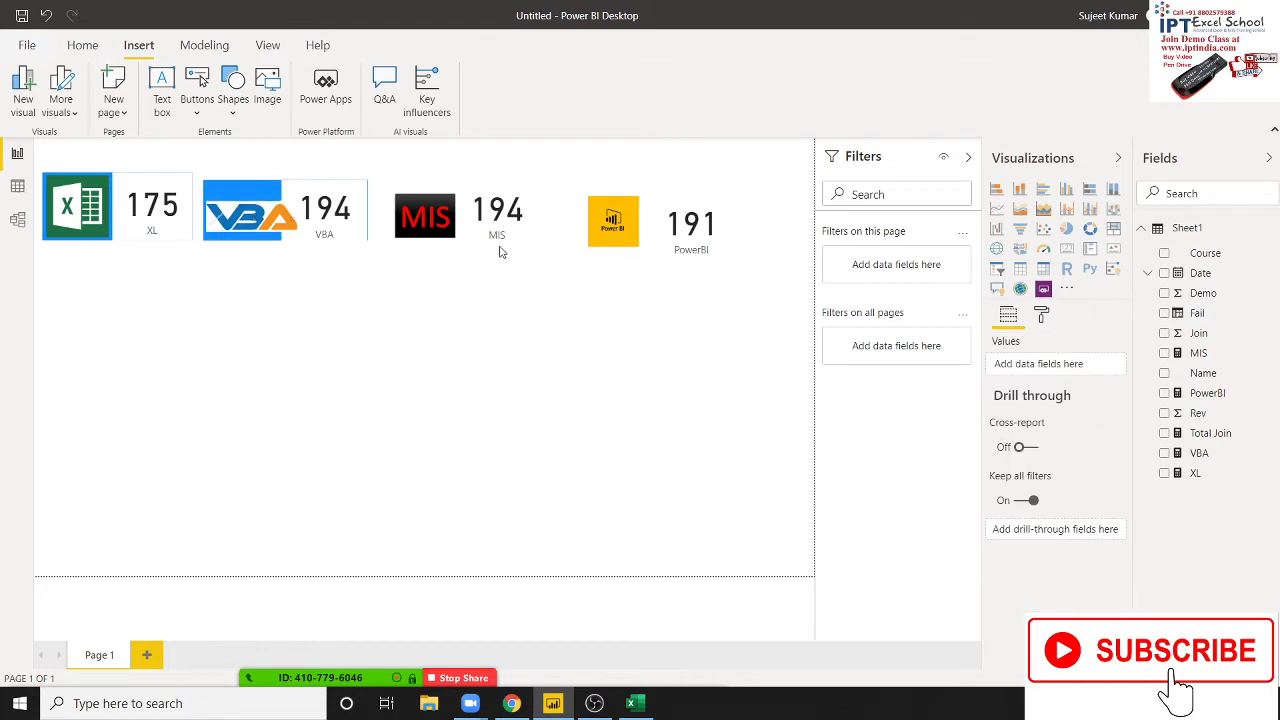
Give the MIS logo the same blue background
{"action": "left_click", "coordinate": [463, 228]}
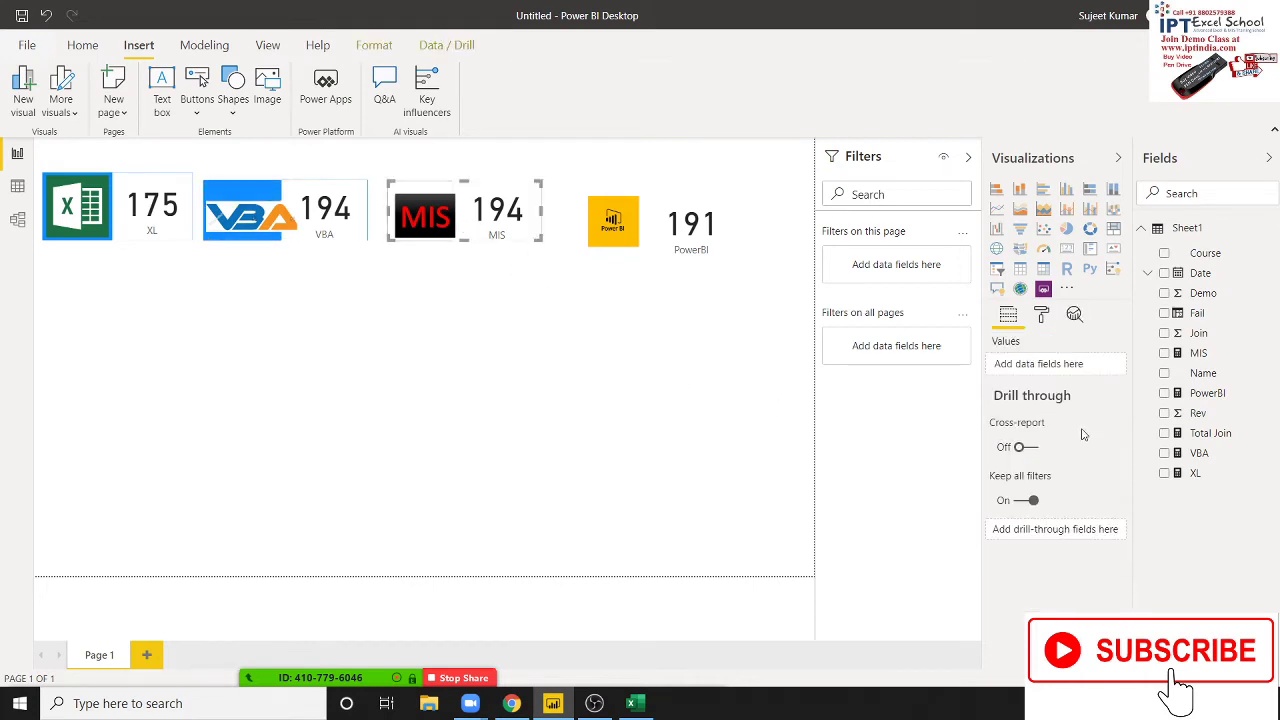
{"action": "left_click", "coordinate": [1041, 314]}
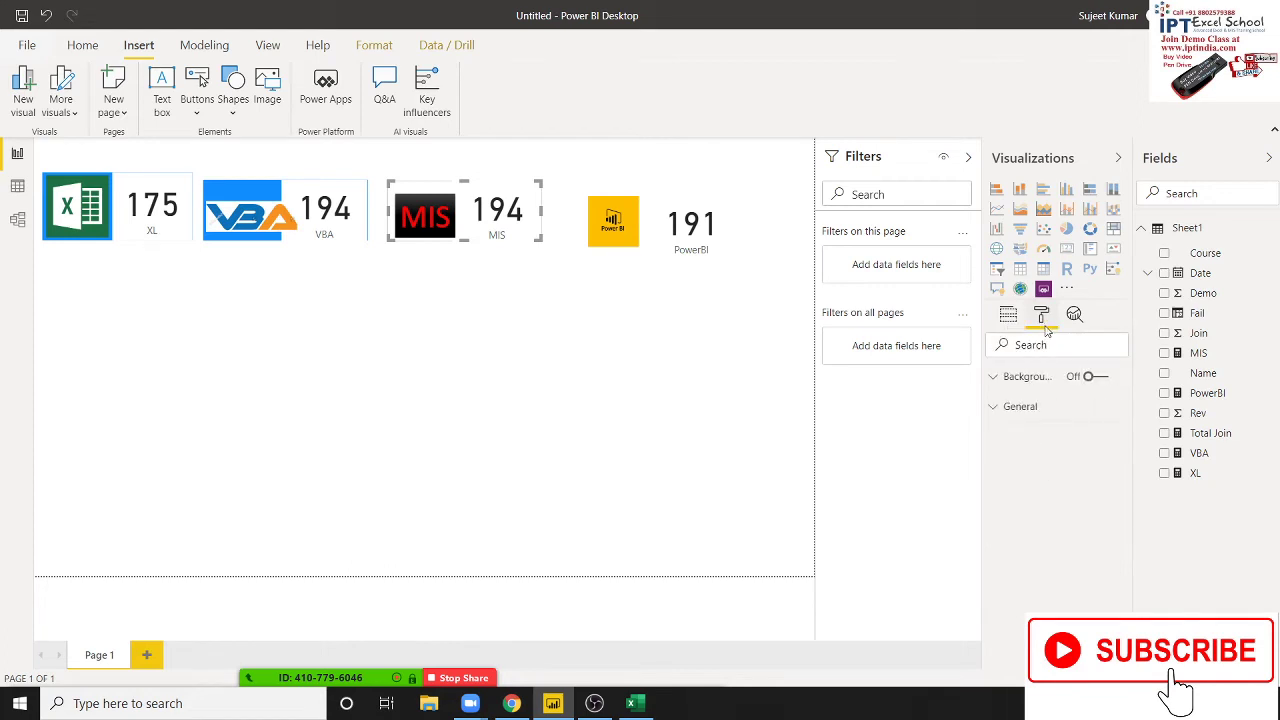
{"action": "left_click", "coordinate": [1104, 377]}
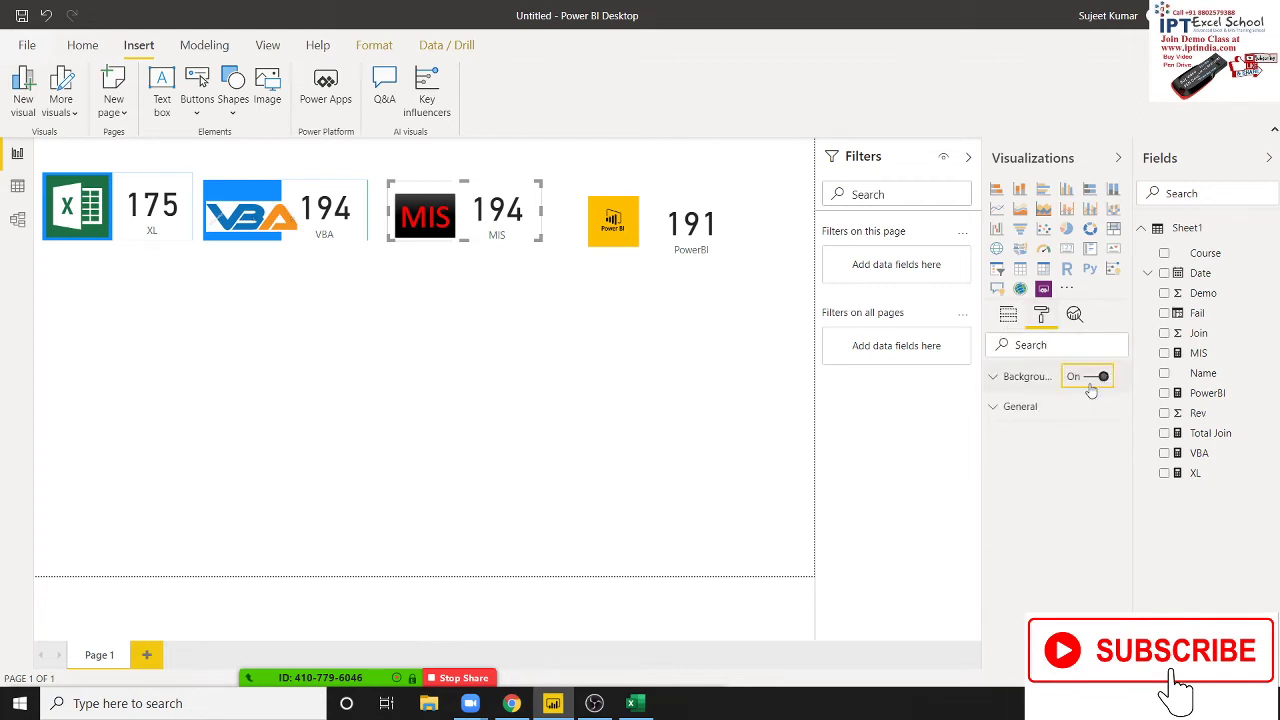
{"action": "left_click", "coordinate": [1022, 384]}
{"action": "left_click", "coordinate": [1024, 427]}
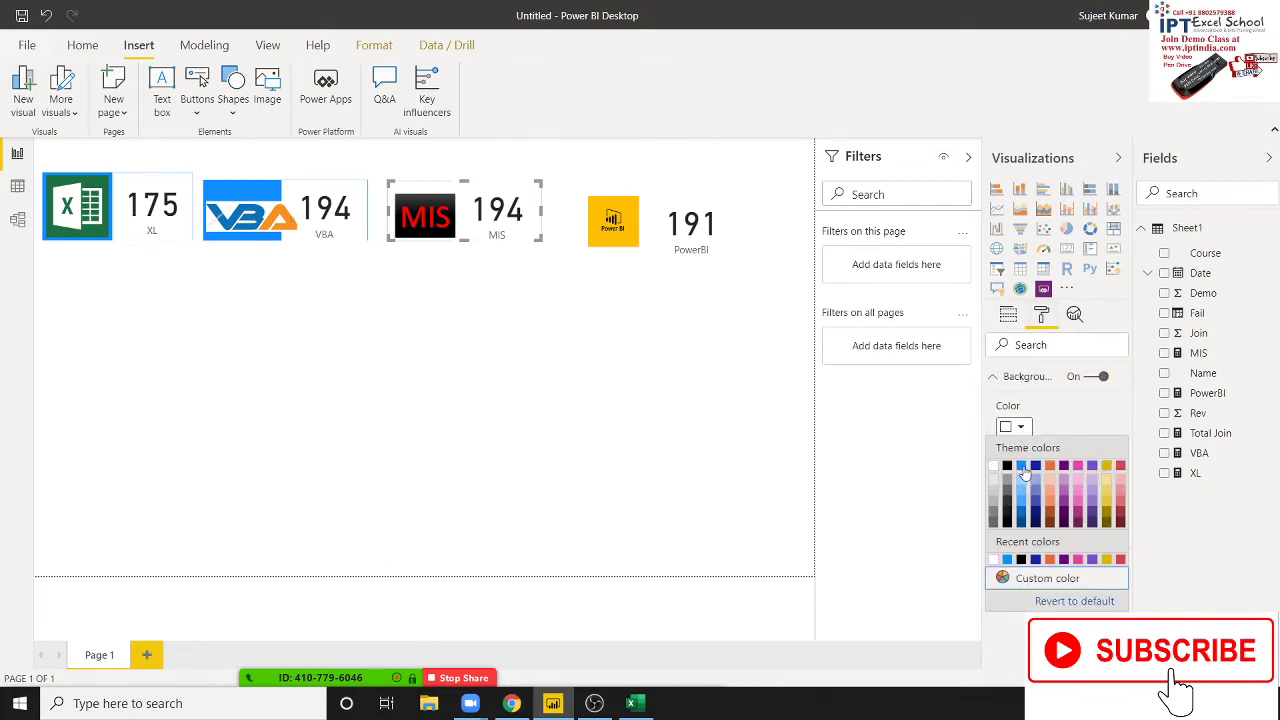
{"action": "left_click", "coordinate": [1021, 465]}
{"action": "left_click", "coordinate": [773, 373]}
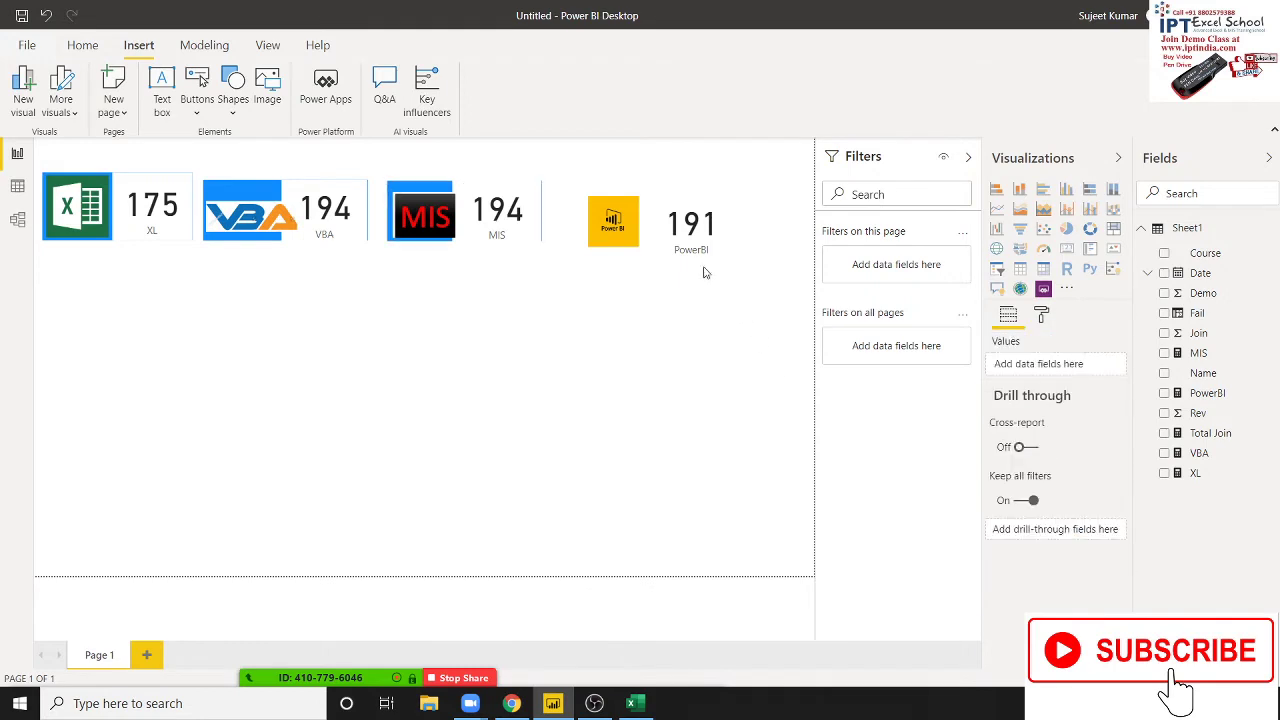
{"action": "left_click", "coordinate": [525, 231]}
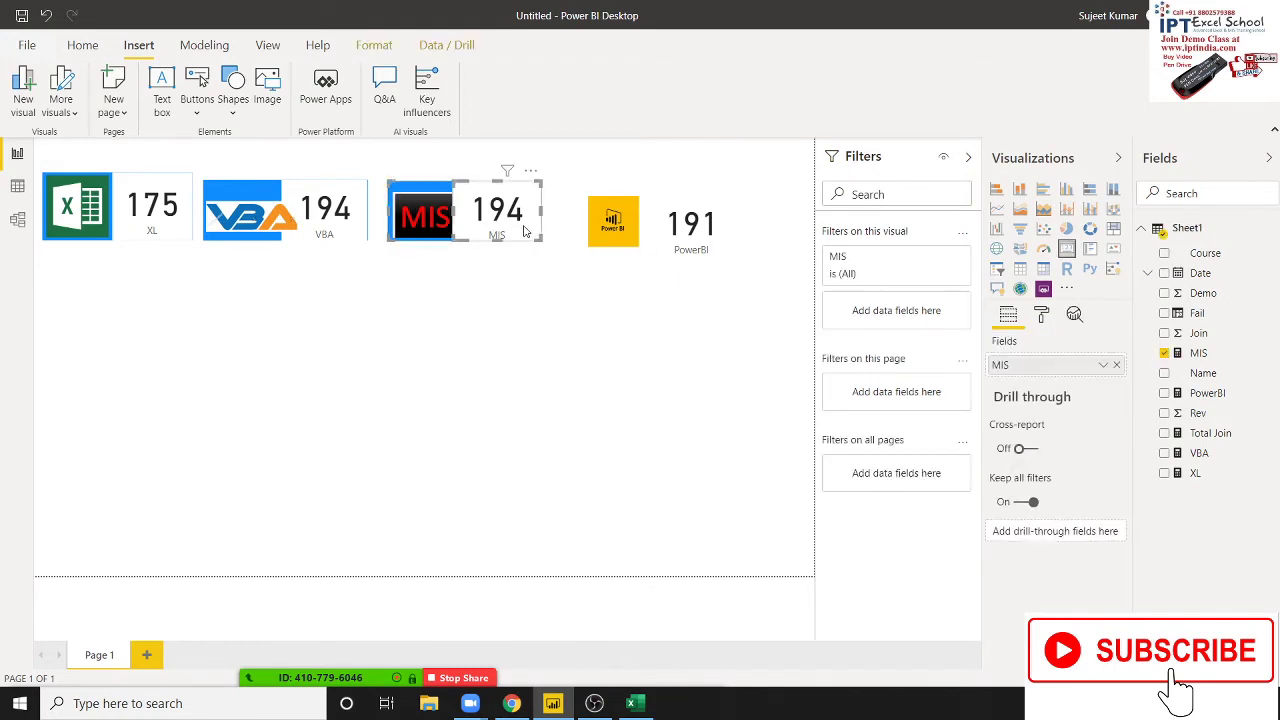
{"action": "left_click", "coordinate": [537, 236]}
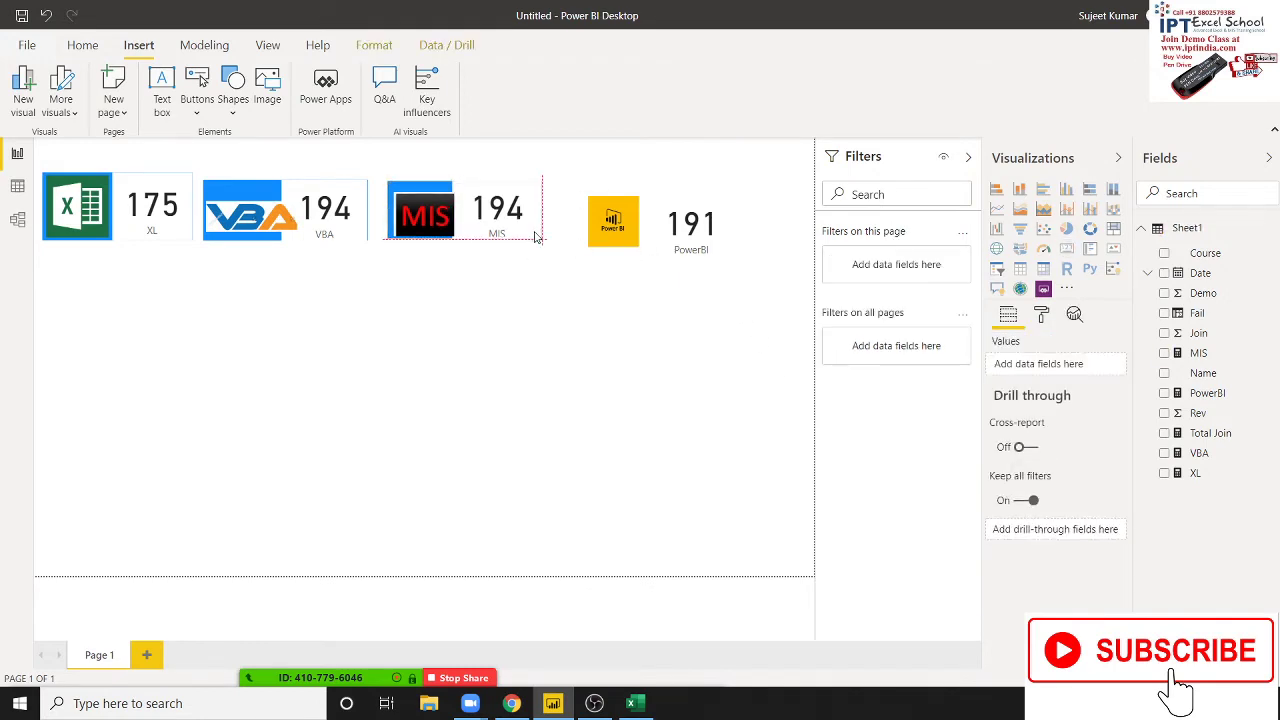
{"action": "left_click", "coordinate": [537, 237]}
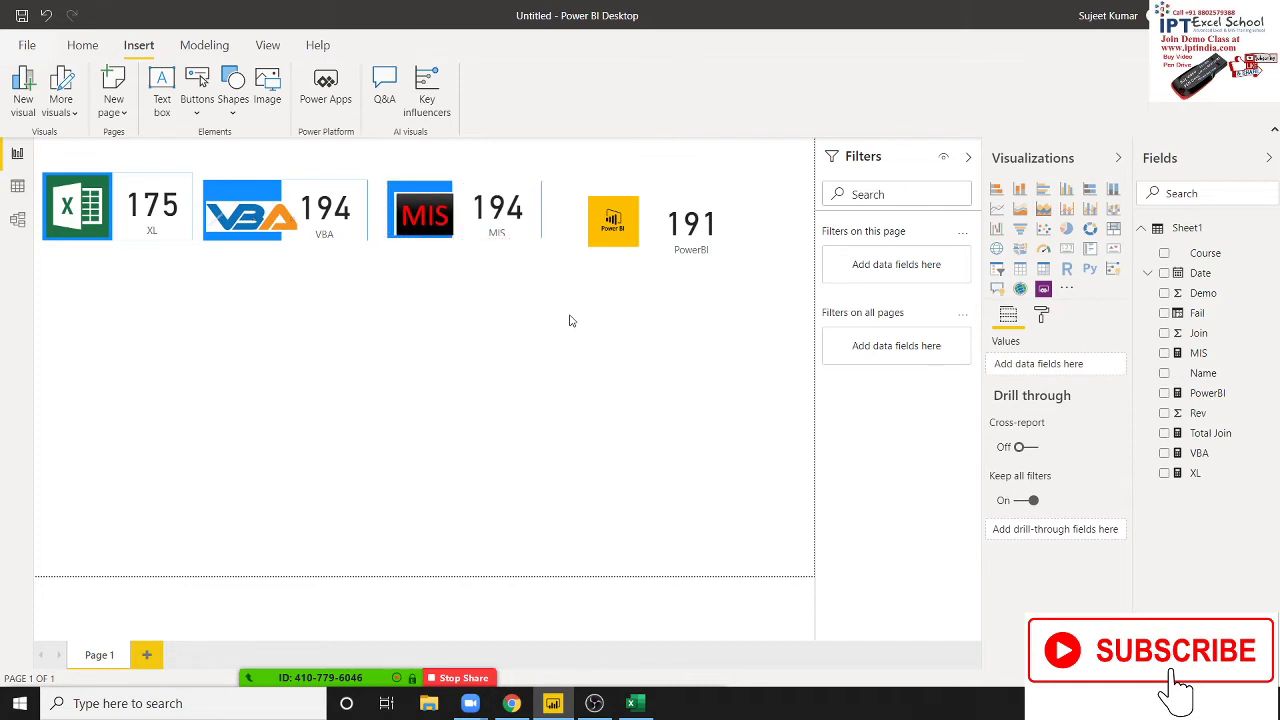
Make the PowerBI logo background blue and move its card up into line
{"action": "left_click", "coordinate": [617, 237]}
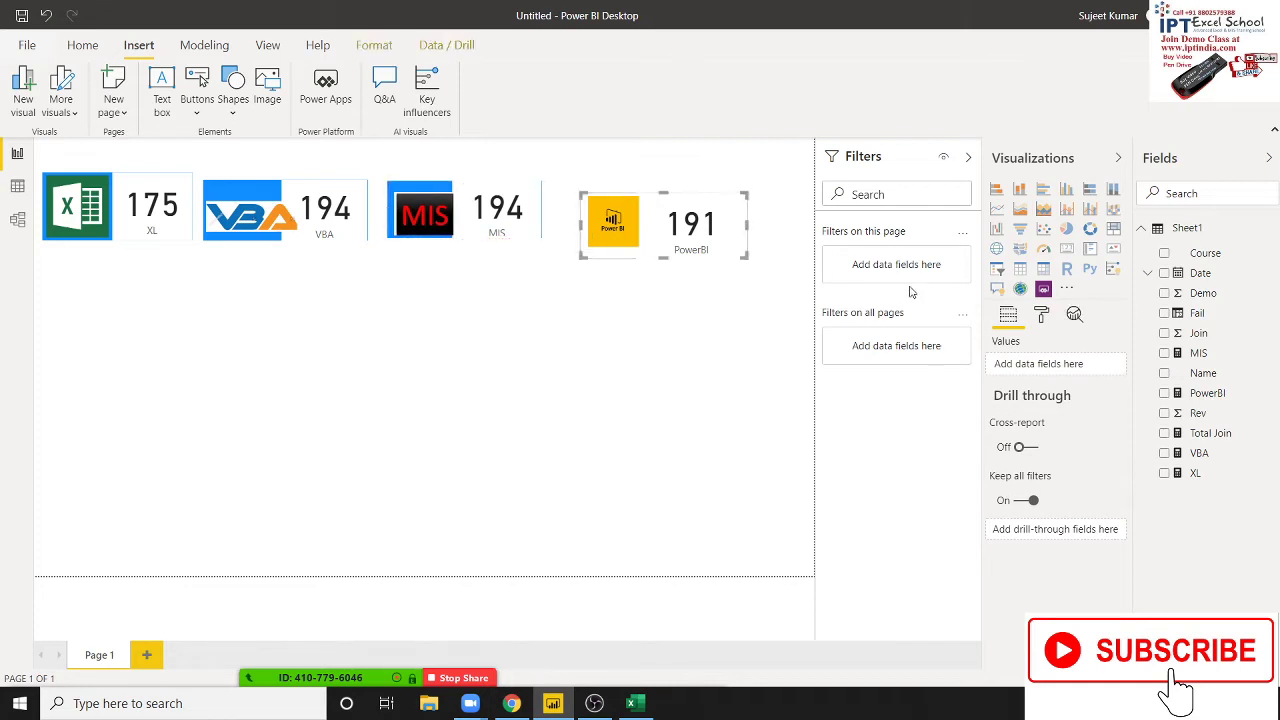
{"action": "left_click", "coordinate": [1041, 318]}
{"action": "left_click", "coordinate": [1098, 376]}
{"action": "left_click", "coordinate": [1040, 380]}
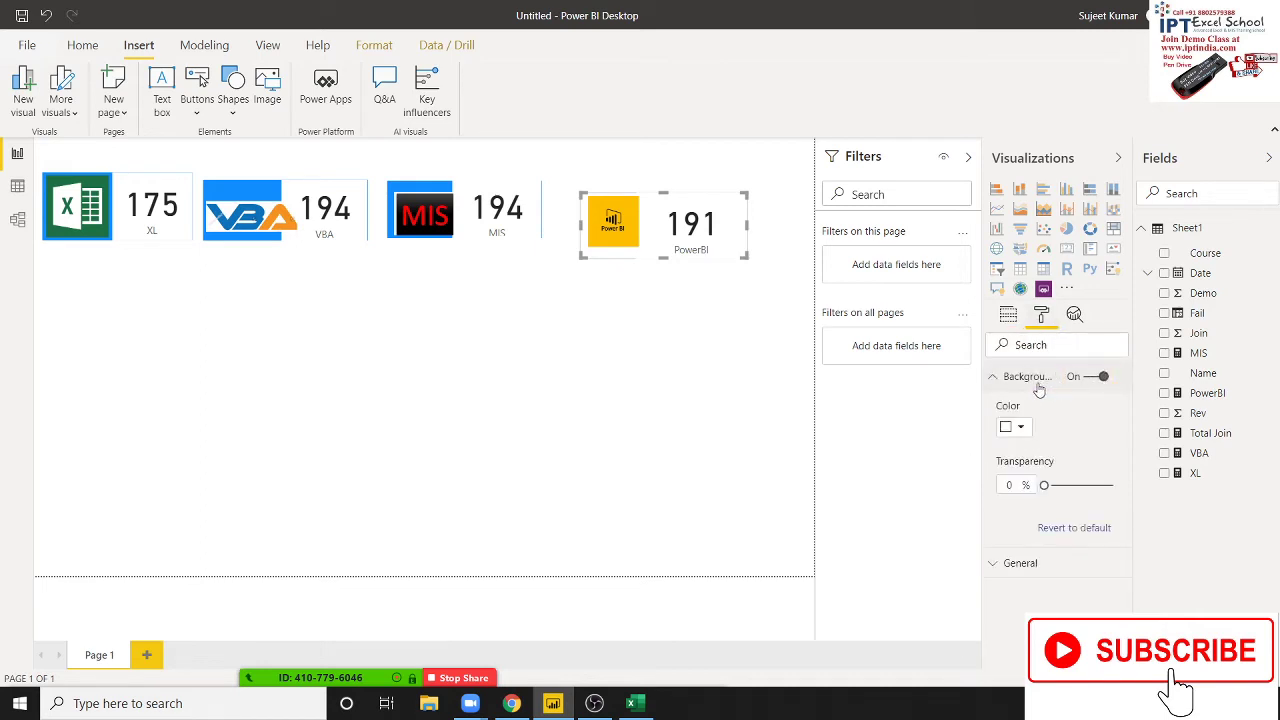
{"action": "left_click", "coordinate": [1021, 430]}
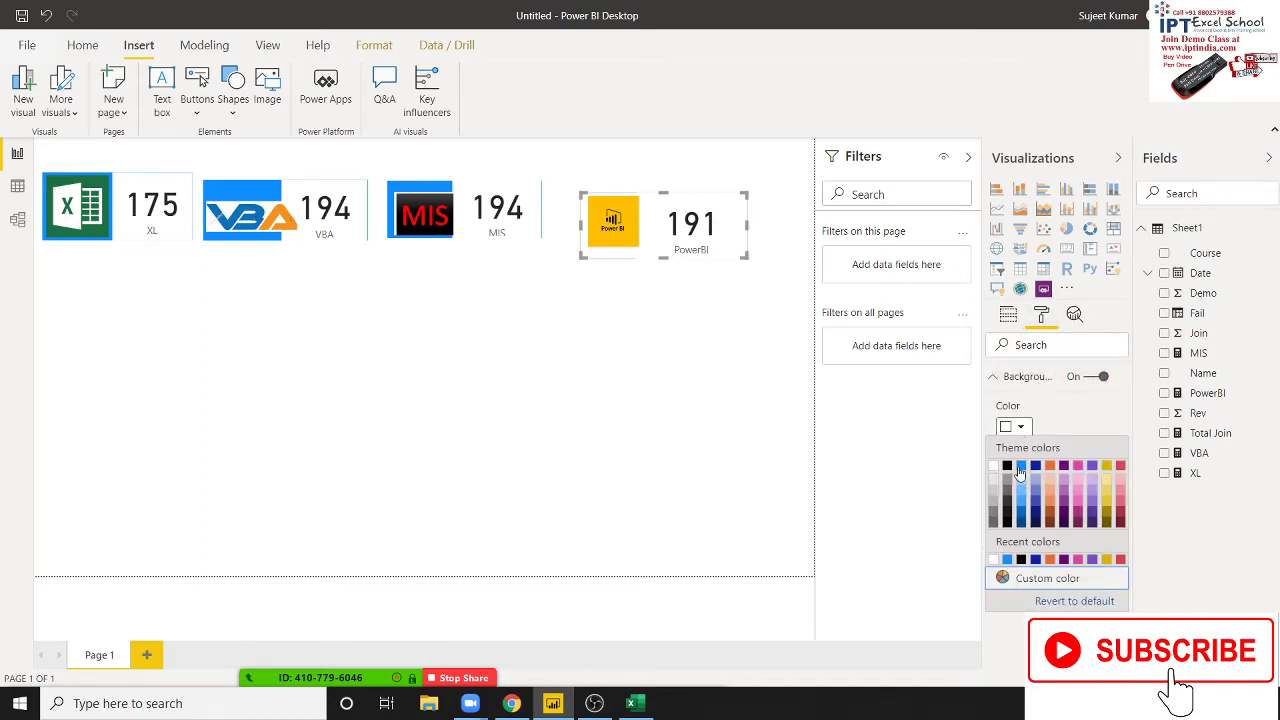
{"action": "left_click", "coordinate": [1020, 474]}
{"action": "left_click", "coordinate": [658, 310]}
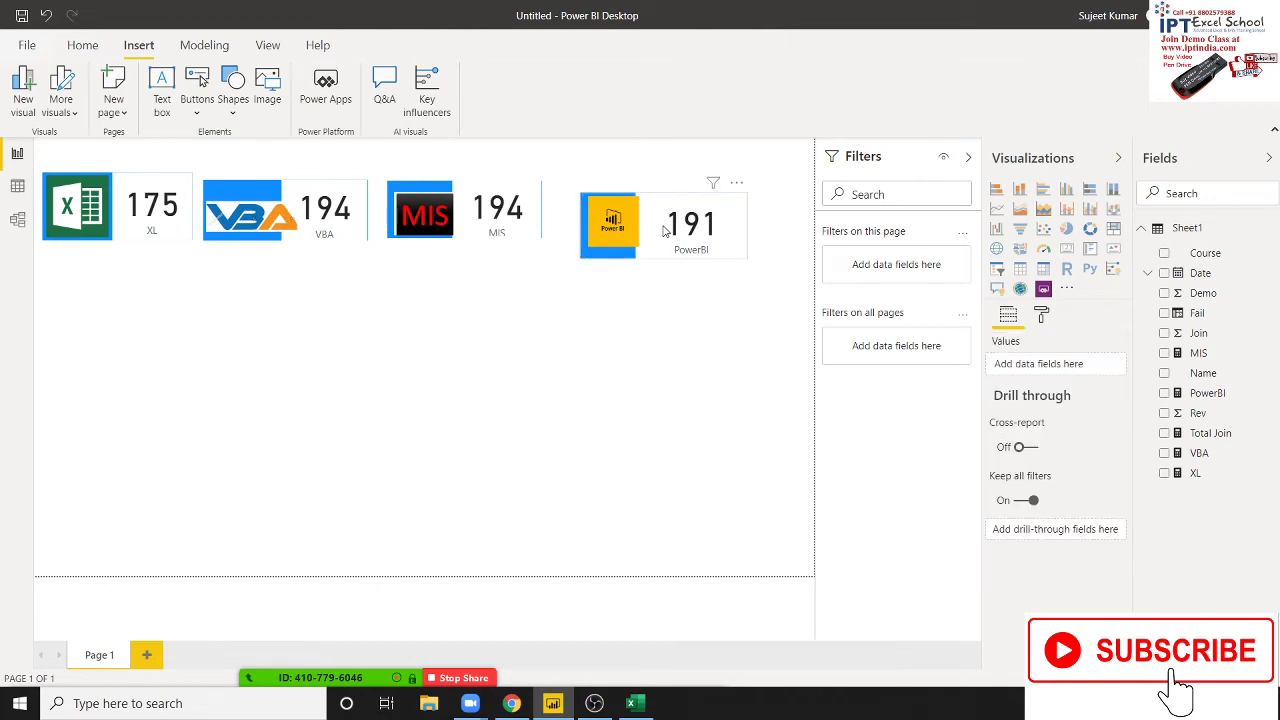
{"action": "left_click_drag", "start_coordinate": [658, 212], "coordinate": [658, 207]}
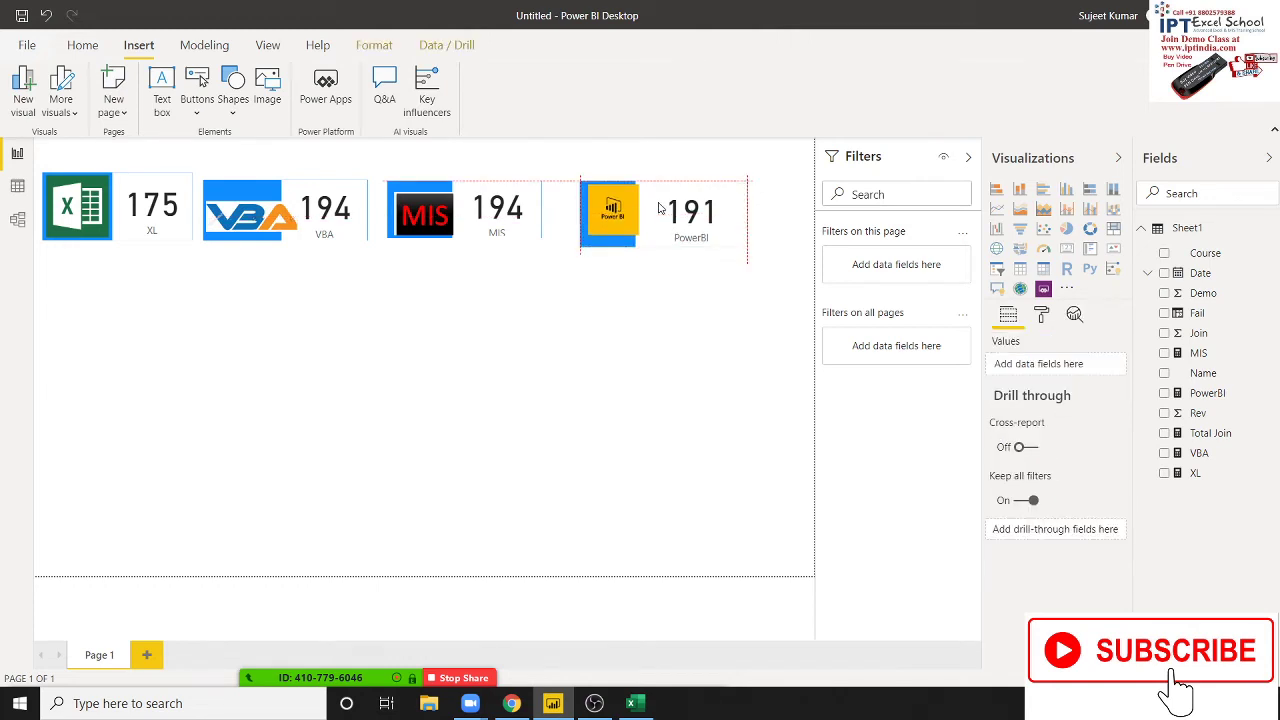
Nudge the VBA card into line with the other logo cards
{"action": "left_click", "coordinate": [325, 230]}
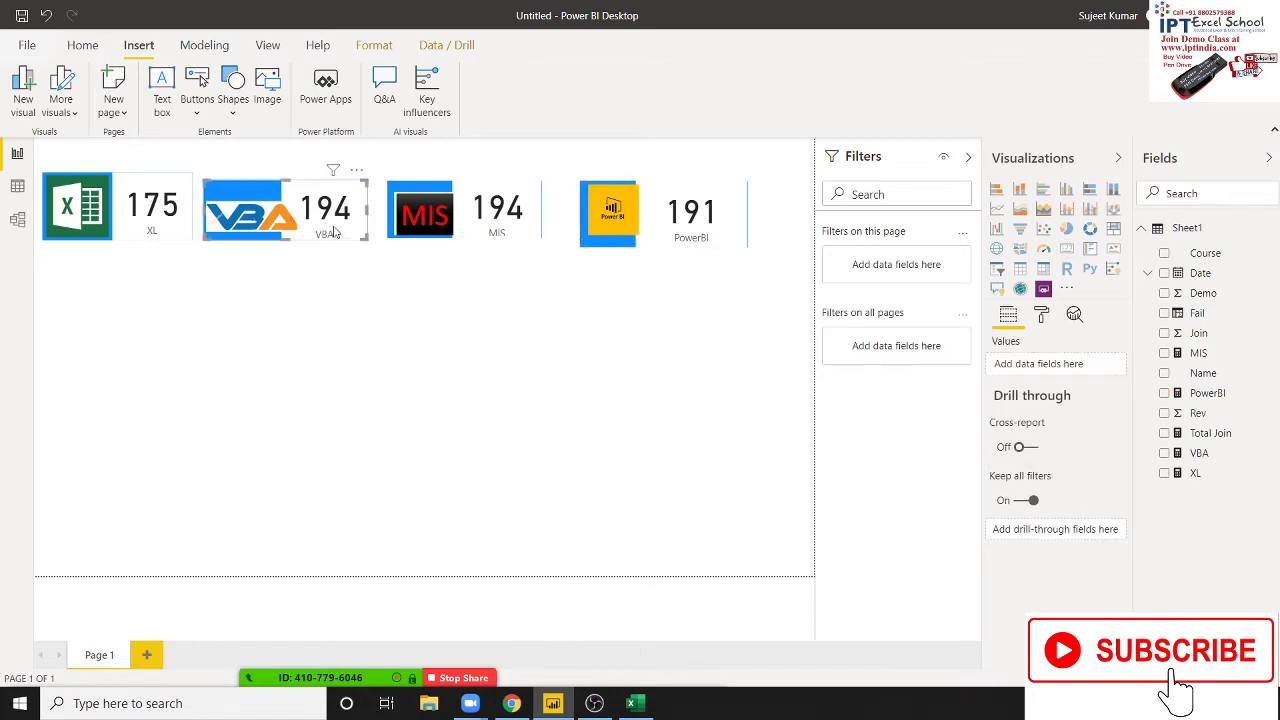
{"action": "left_click_drag", "start_coordinate": [334, 232], "coordinate": [336, 229]}
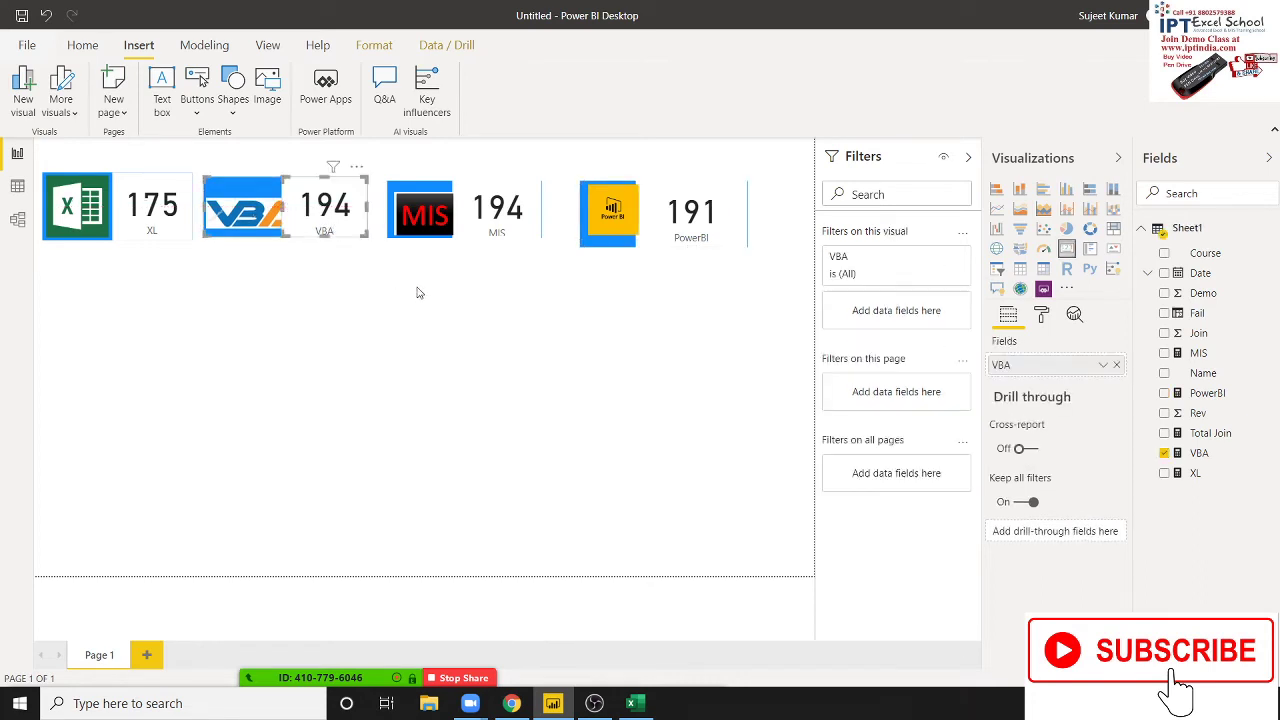
{"action": "left_click", "coordinate": [595, 317]}
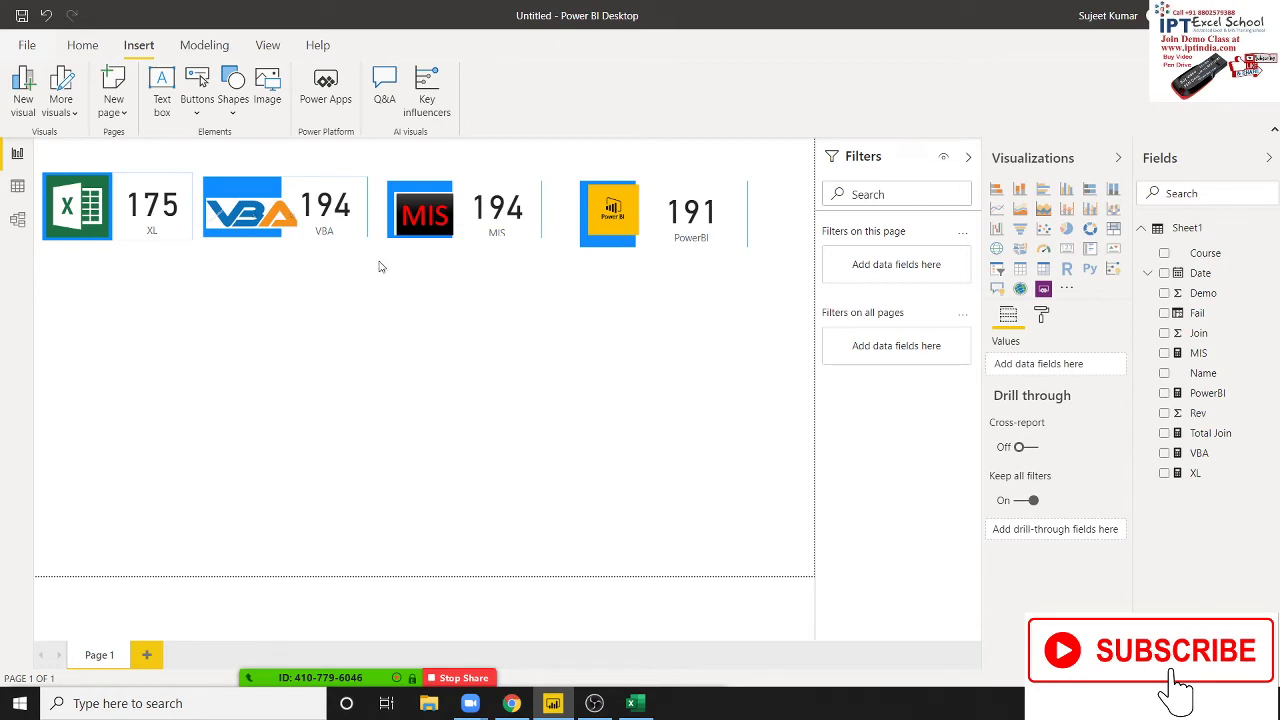
Try enlarging the VBA card, undo it, and compare with the reference dashboard image
{"action": "left_click", "coordinate": [360, 234]}
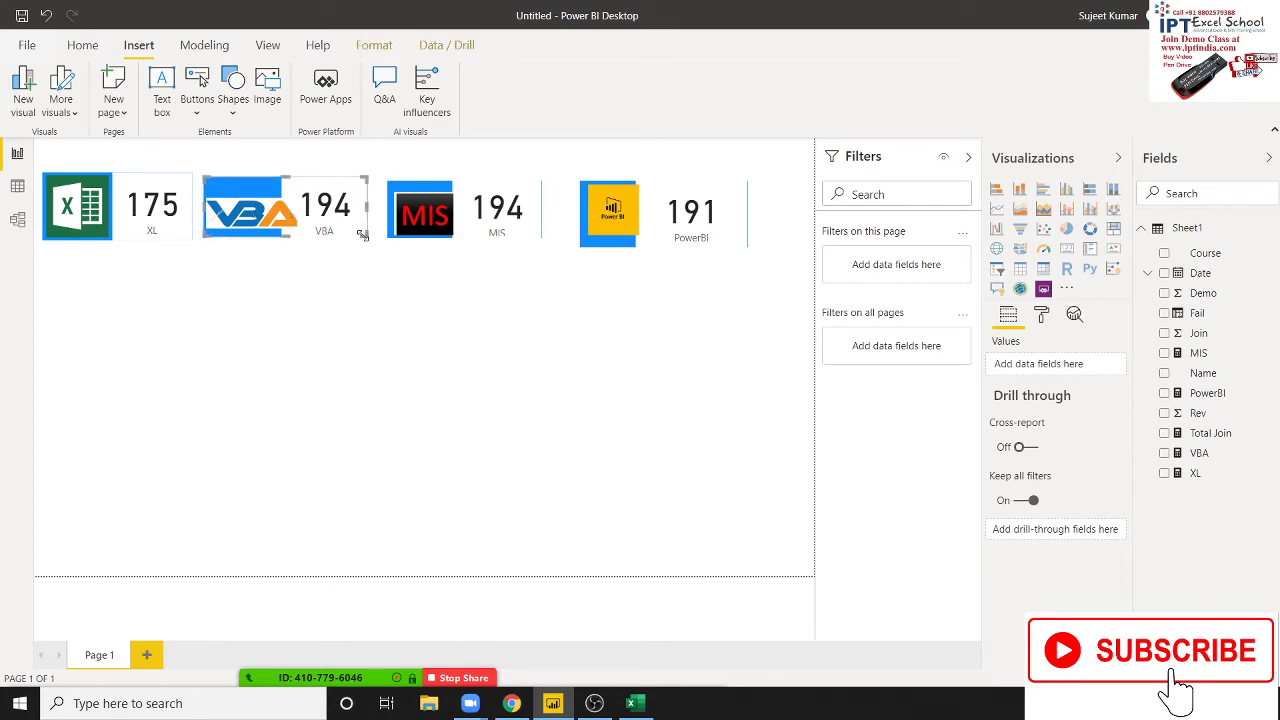
{"action": "left_click_drag", "start_coordinate": [362, 234], "coordinate": [388, 285]}
{"action": "left_click", "coordinate": [401, 302]}
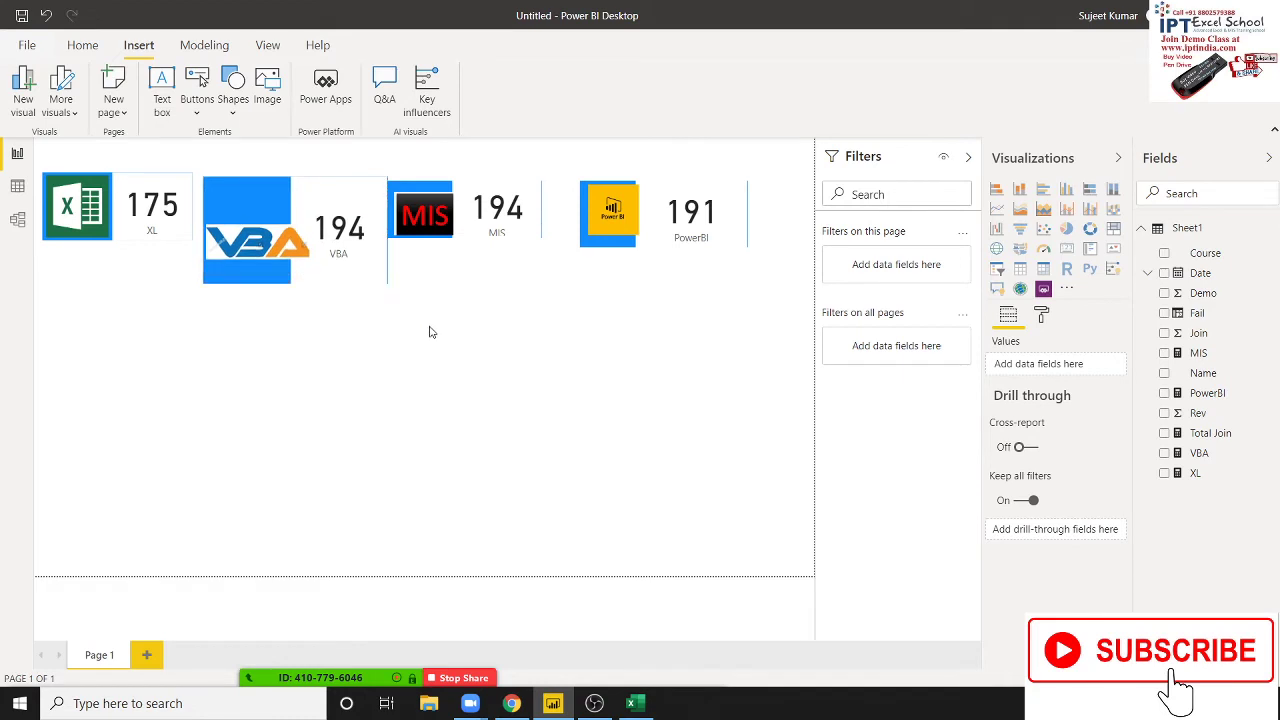
{"action": "key", "text": "ctrl+z"}
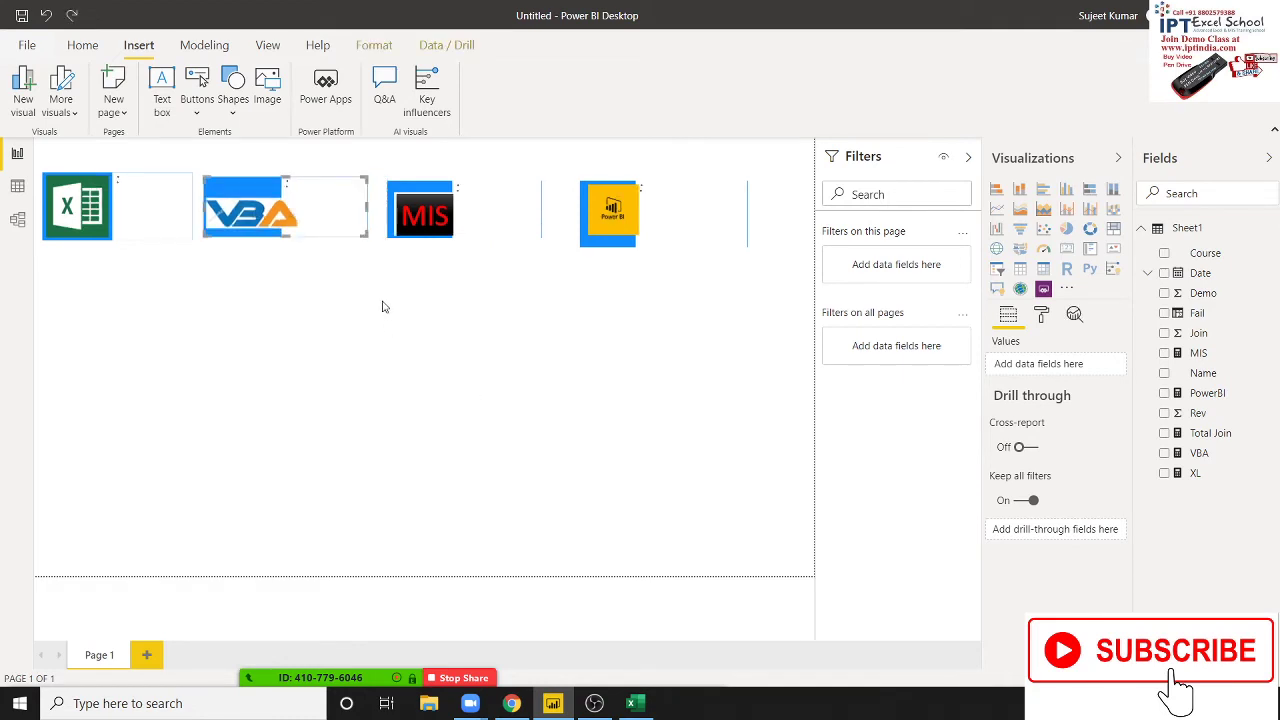
{"action": "left_click", "coordinate": [381, 316]}
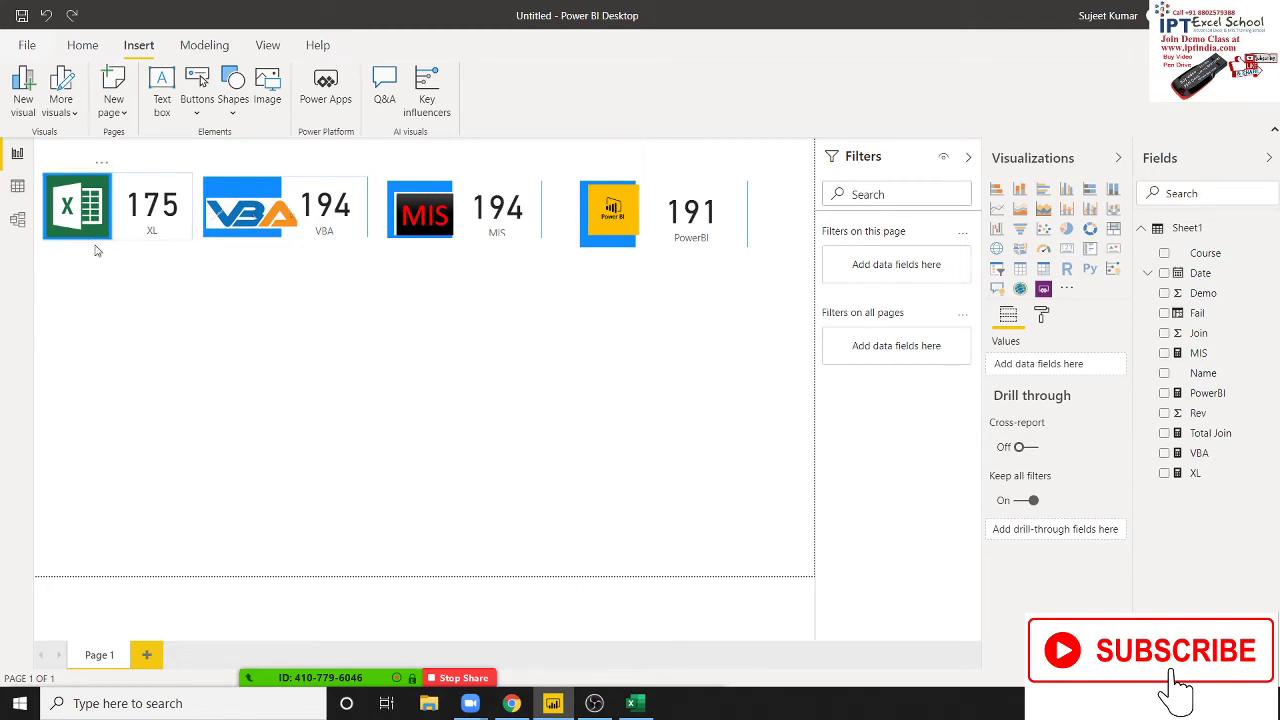
{"action": "key", "text": "alt+Tab"}
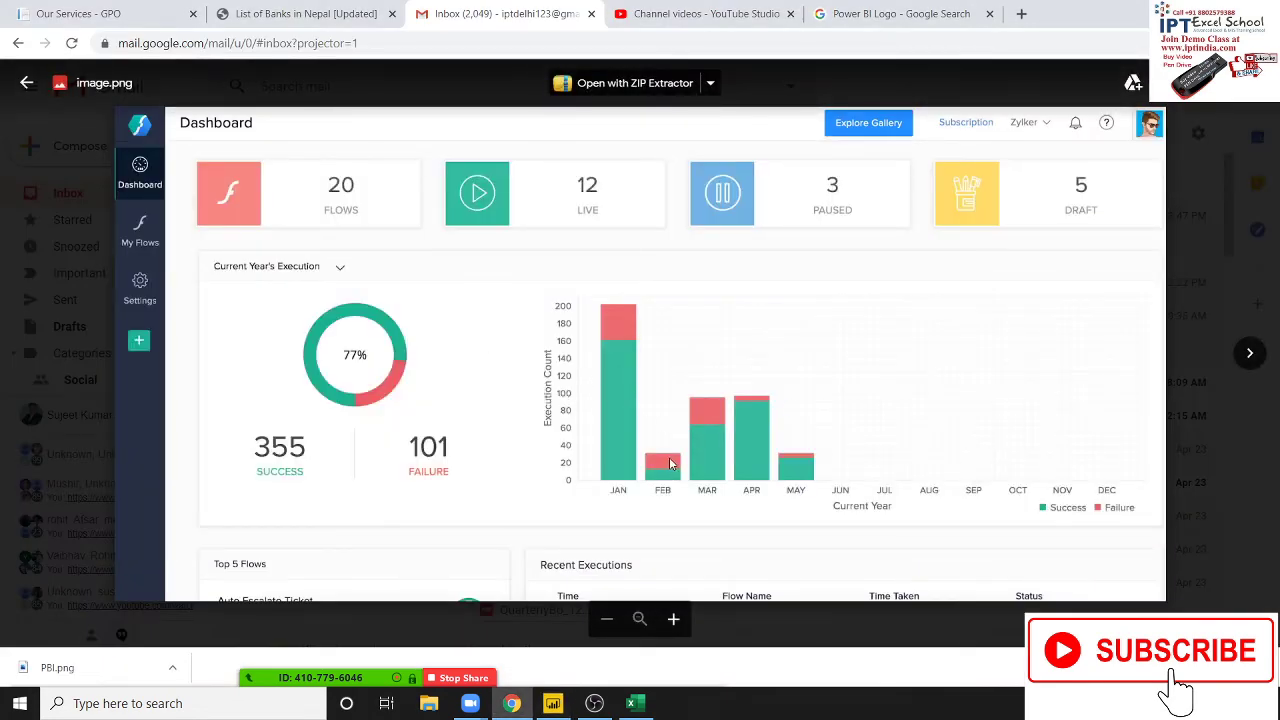
{"action": "key", "text": "alt+Tab"}
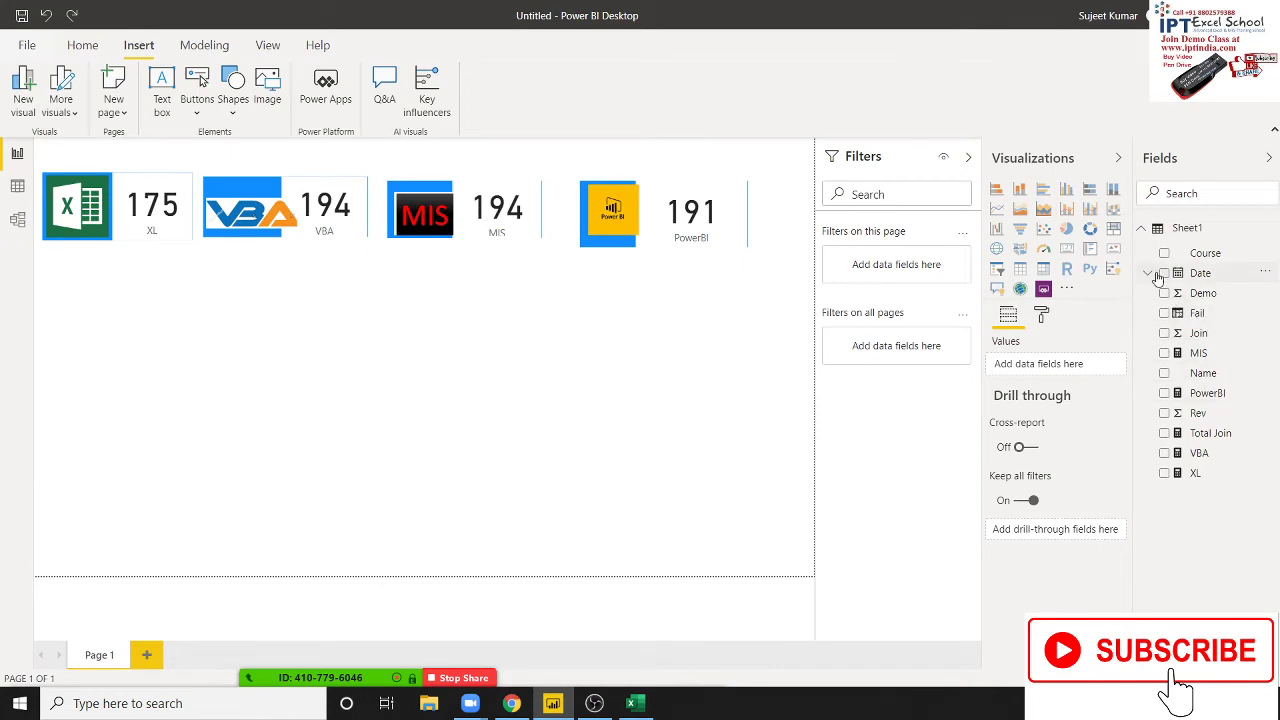
Build a stacked column chart of Join and Fail over the Date hierarchy
{"action": "left_click", "coordinate": [1157, 276]}
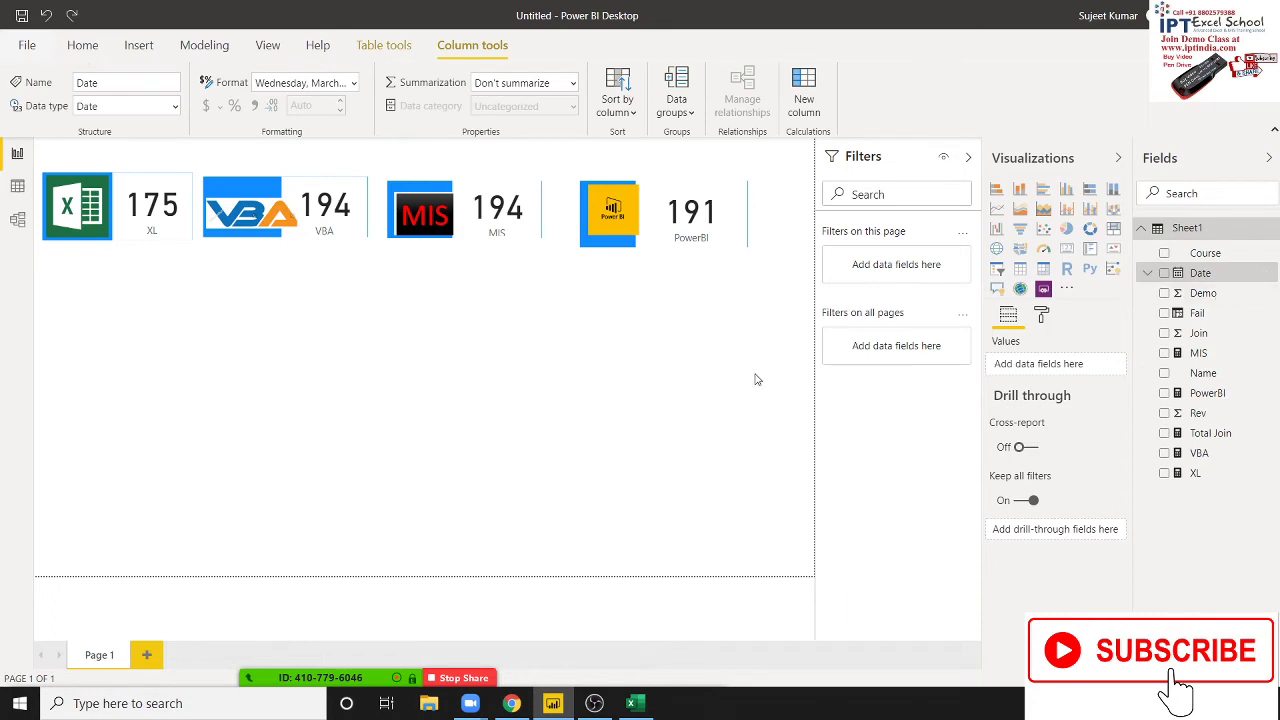
{"action": "left_click", "coordinate": [1164, 273]}
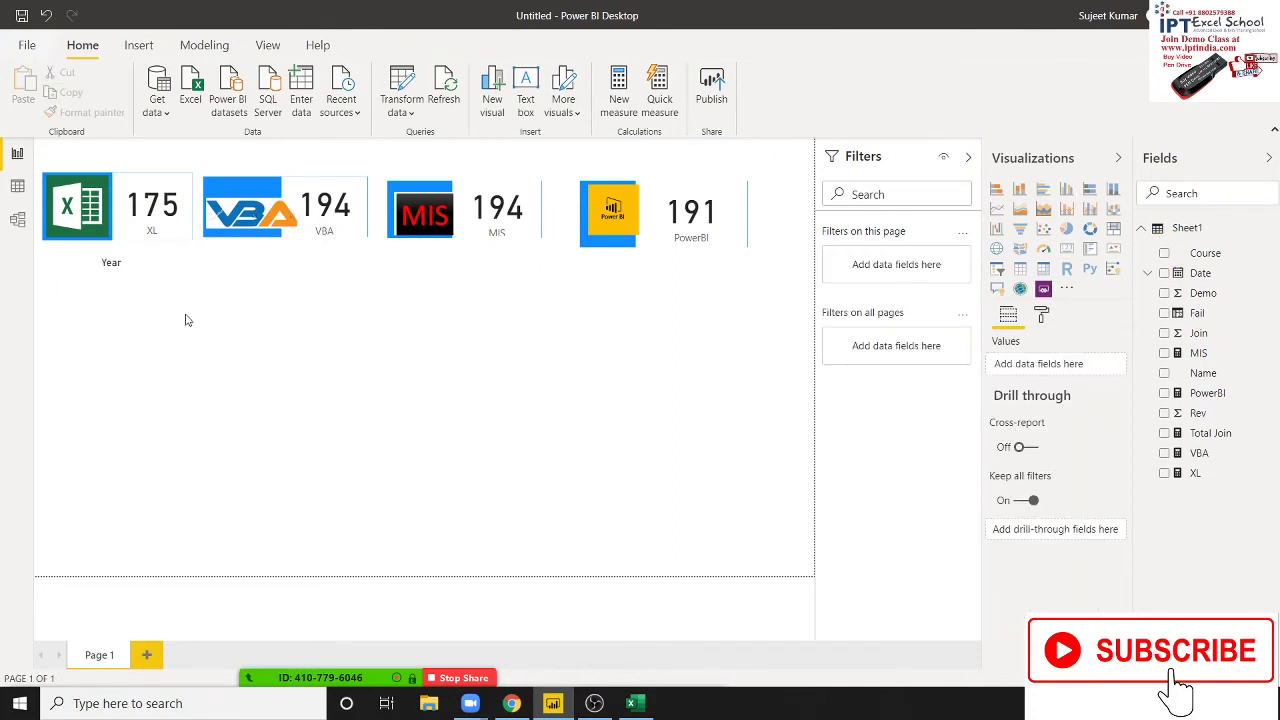
{"action": "left_click_drag", "start_coordinate": [170, 308], "coordinate": [294, 390]}
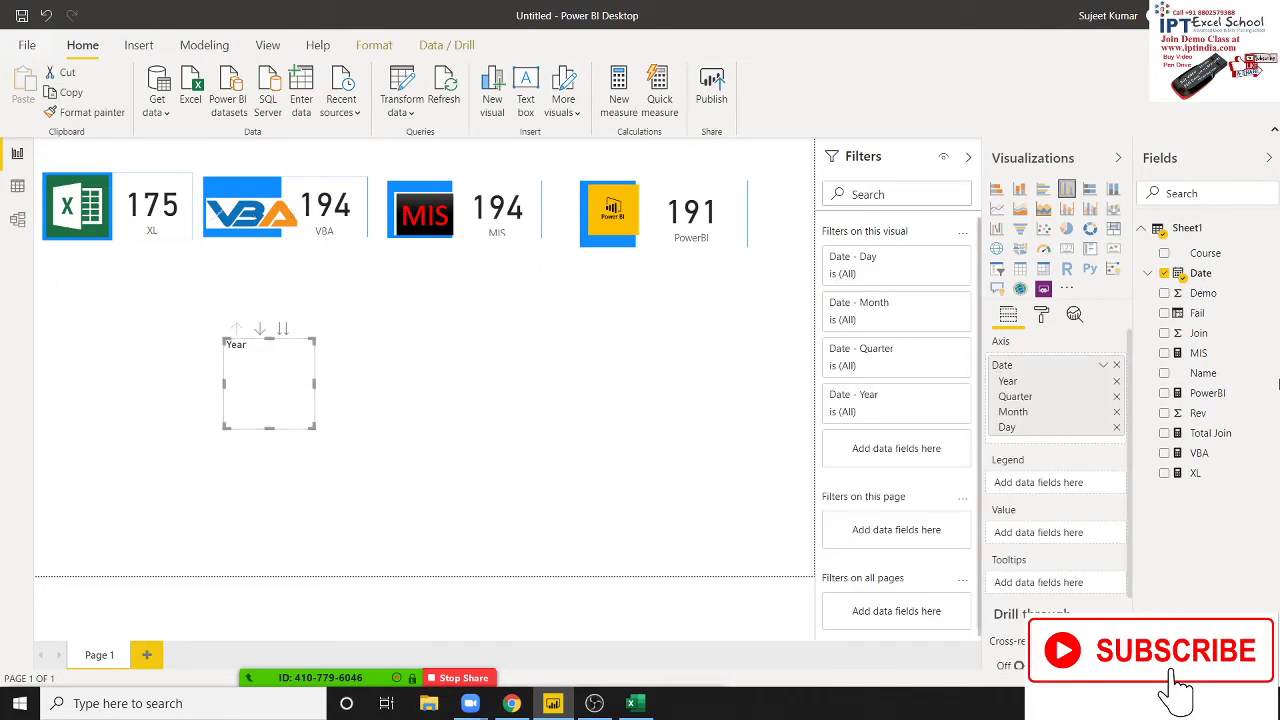
{"action": "mouse_move", "coordinate": [1198, 333]}
{"action": "left_mouse_down"}
{"action": "mouse_move", "coordinate": [669, 437]}
{"action": "mouse_move", "coordinate": [269, 389]}
{"action": "mouse_move", "coordinate": [307, 397]}
{"action": "left_mouse_up"}
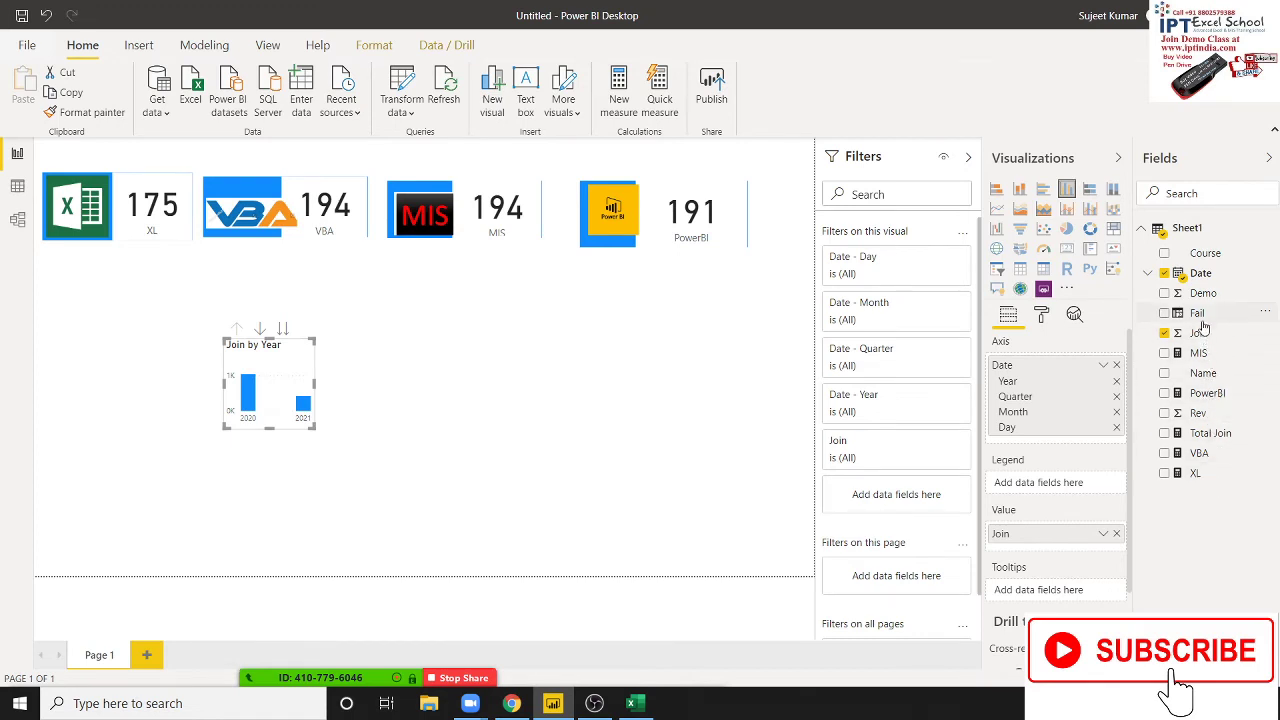
{"action": "left_click_drag", "start_coordinate": [1204, 318], "coordinate": [288, 401]}
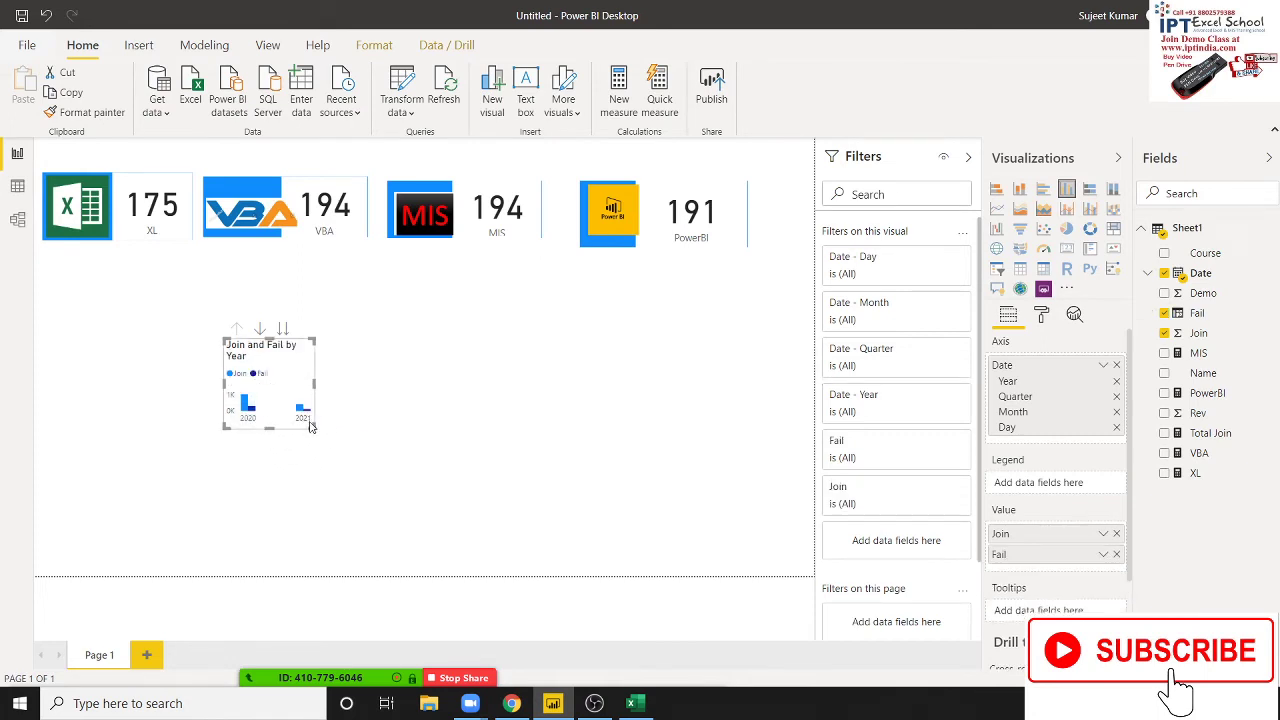
{"action": "left_click", "coordinate": [1021, 192]}
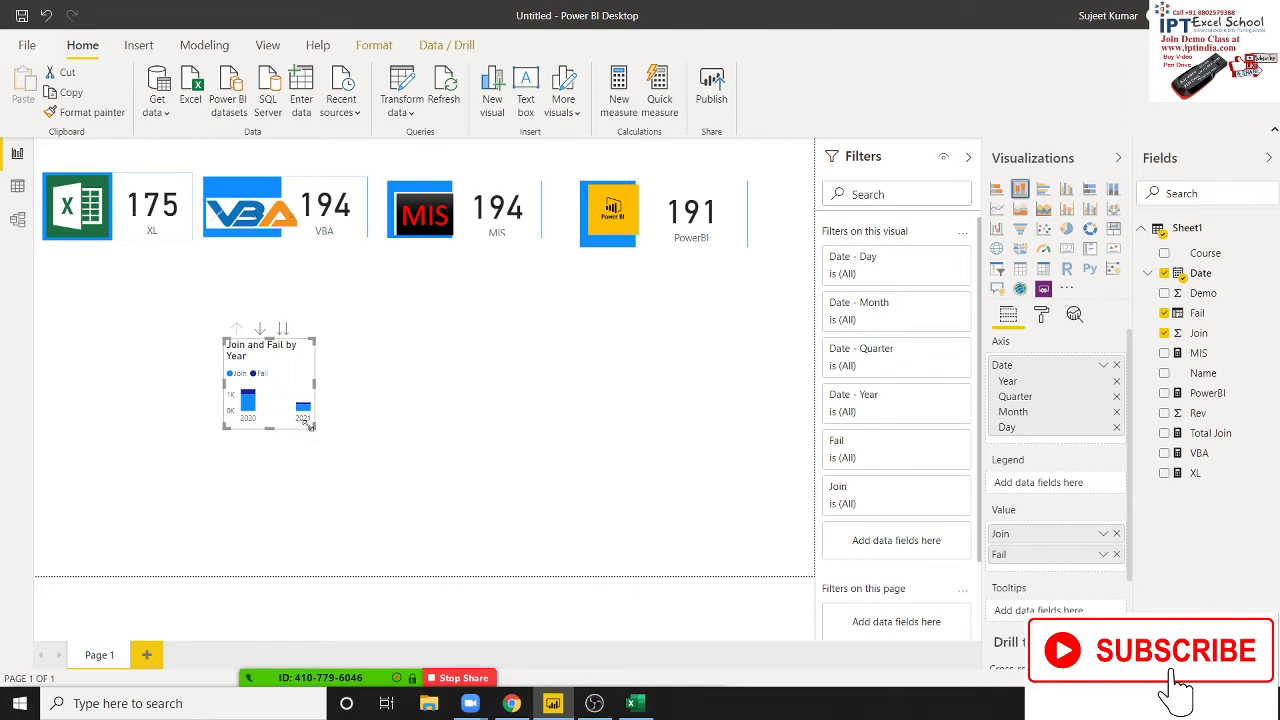
Enlarge and reposition the Join and Fail chart, widening it to the left
{"action": "left_click_drag", "start_coordinate": [308, 426], "coordinate": [490, 521]}
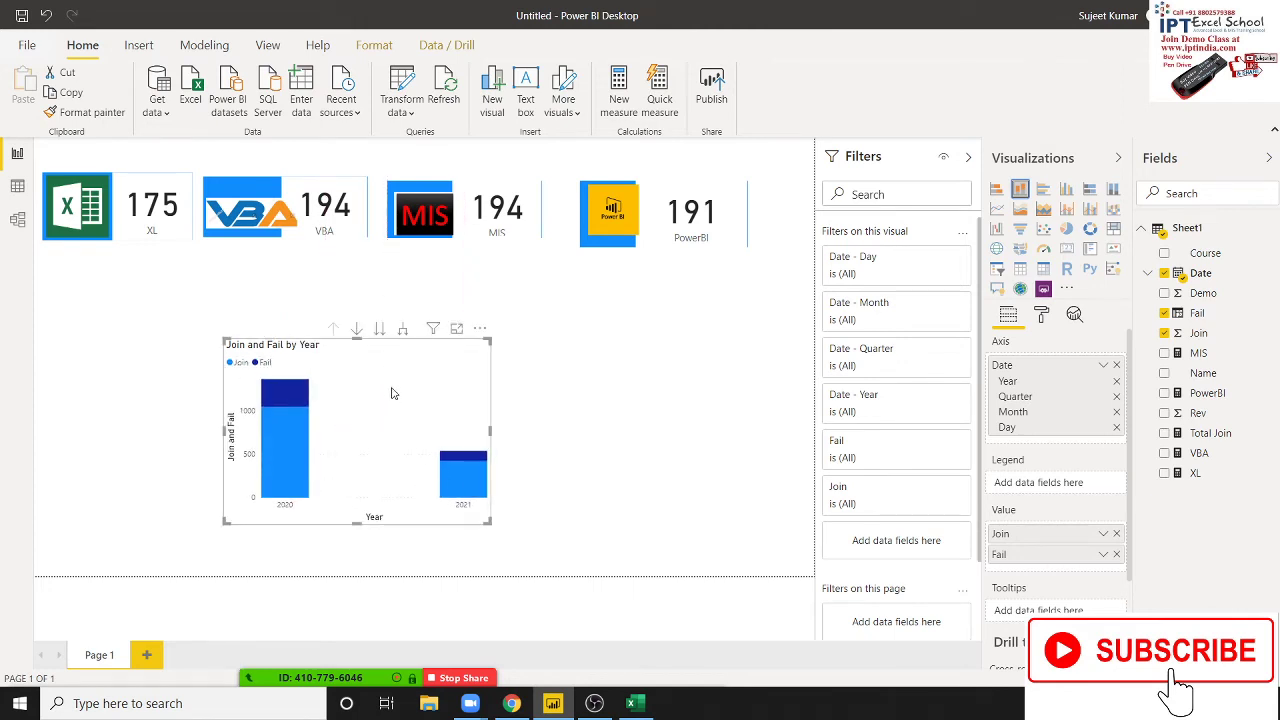
{"action": "left_click_drag", "start_coordinate": [392, 393], "coordinate": [577, 318]}
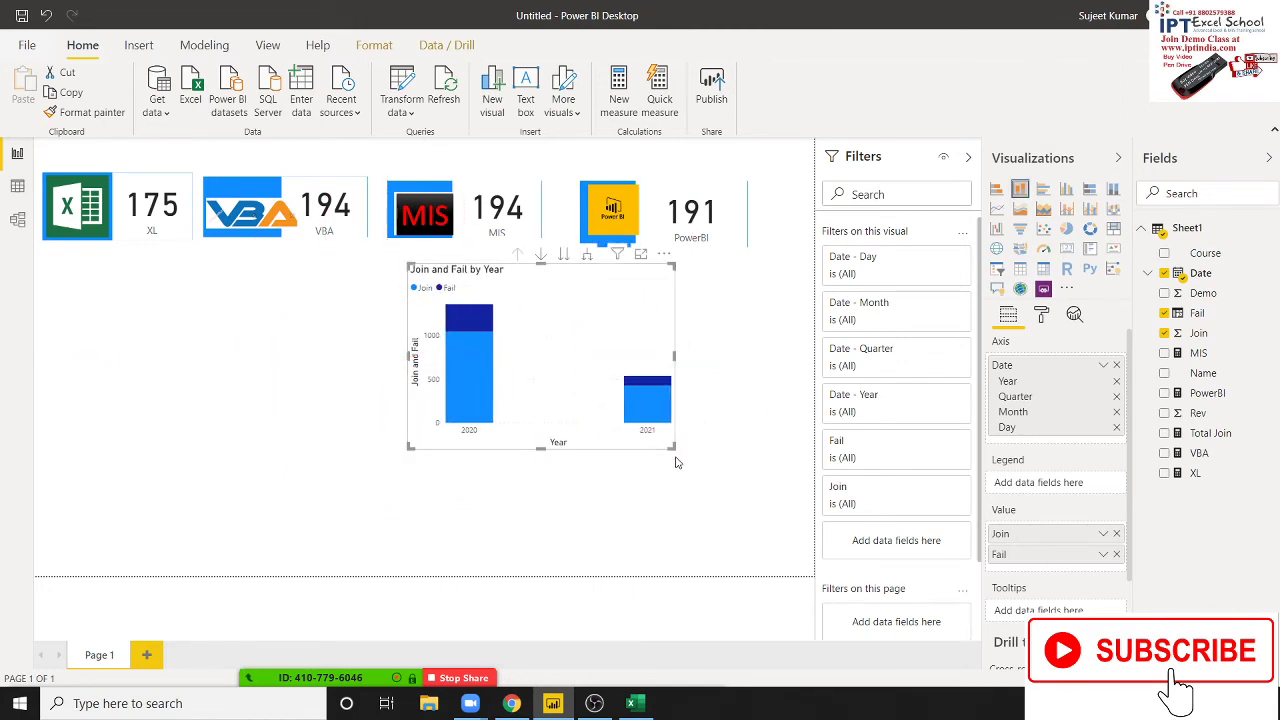
{"action": "left_click_drag", "start_coordinate": [669, 446], "coordinate": [806, 575]}
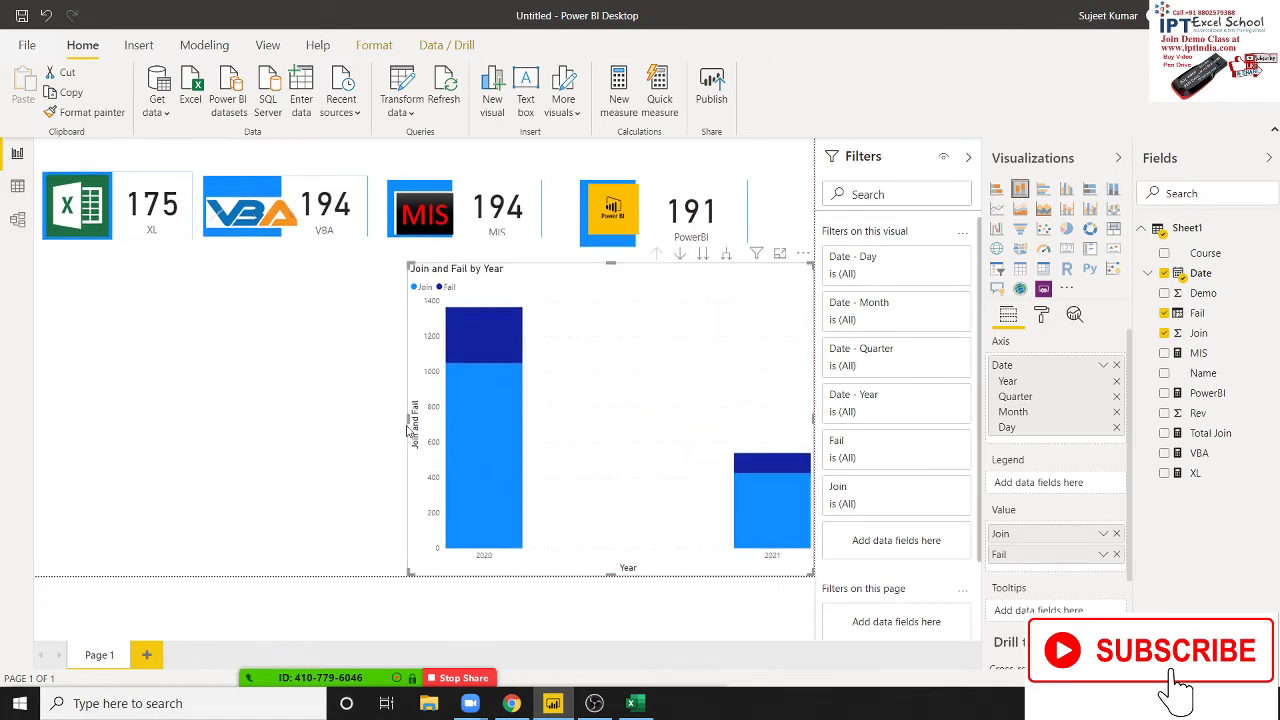
{"action": "left_click_drag", "start_coordinate": [409, 425], "coordinate": [370, 427]}
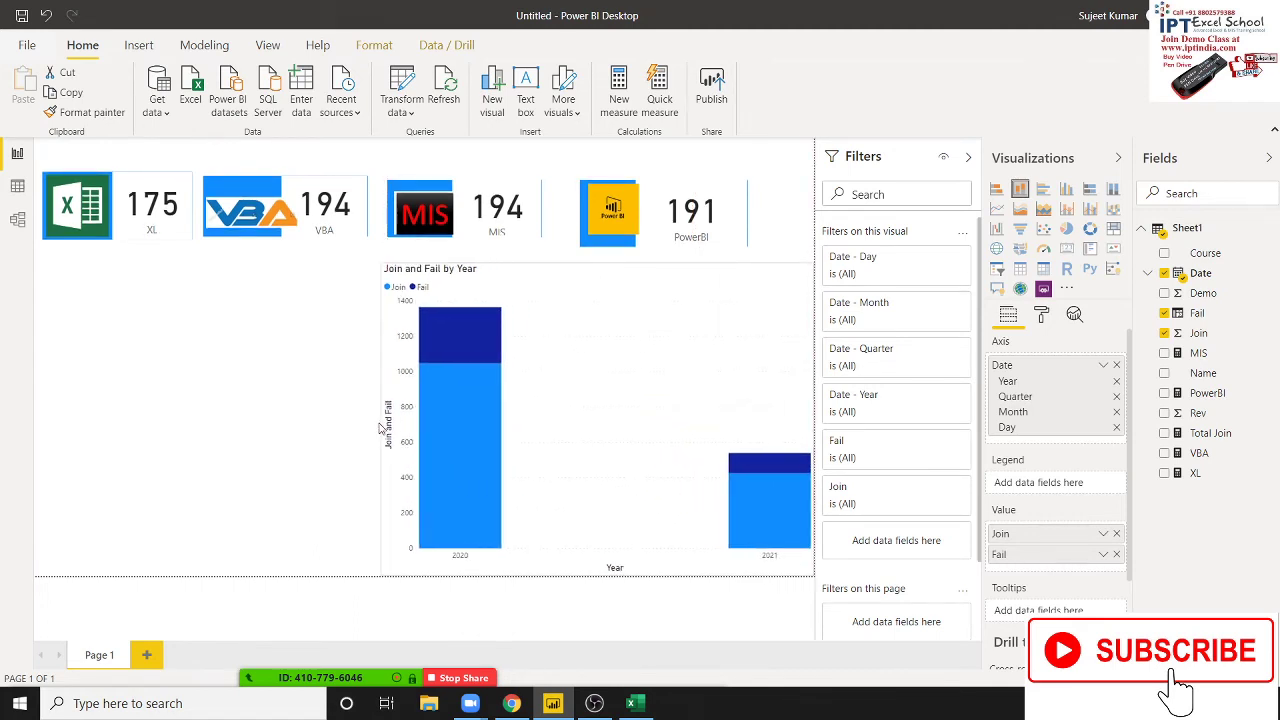
{"action": "key", "text": "Escape"}
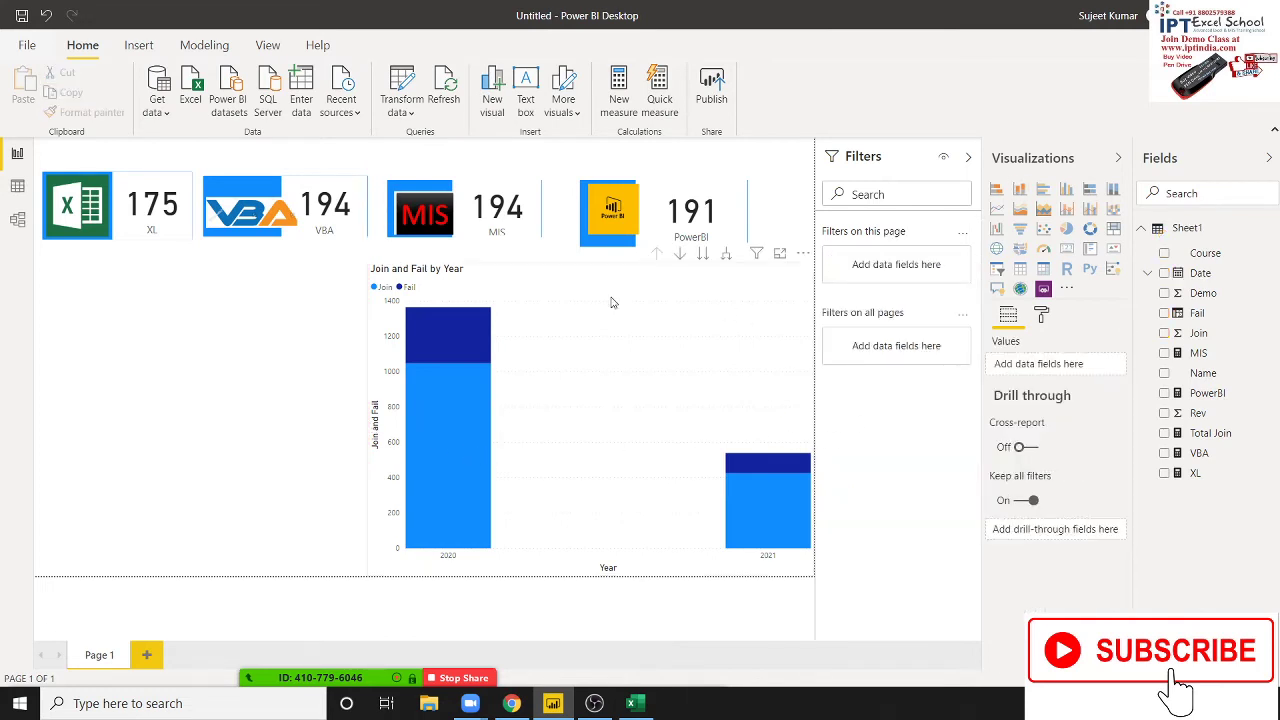
Drill the chart down from years to months and make it slightly shorter
{"action": "left_click", "coordinate": [703, 255]}
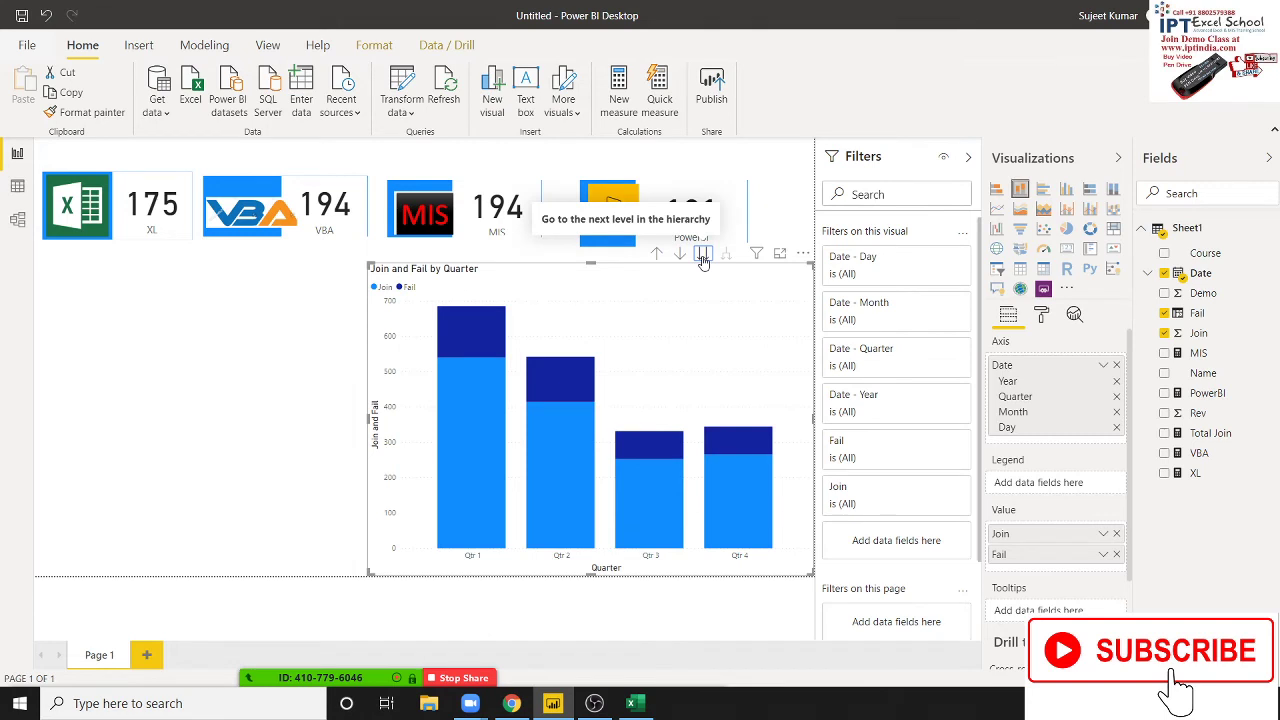
{"action": "left_click", "coordinate": [703, 256]}
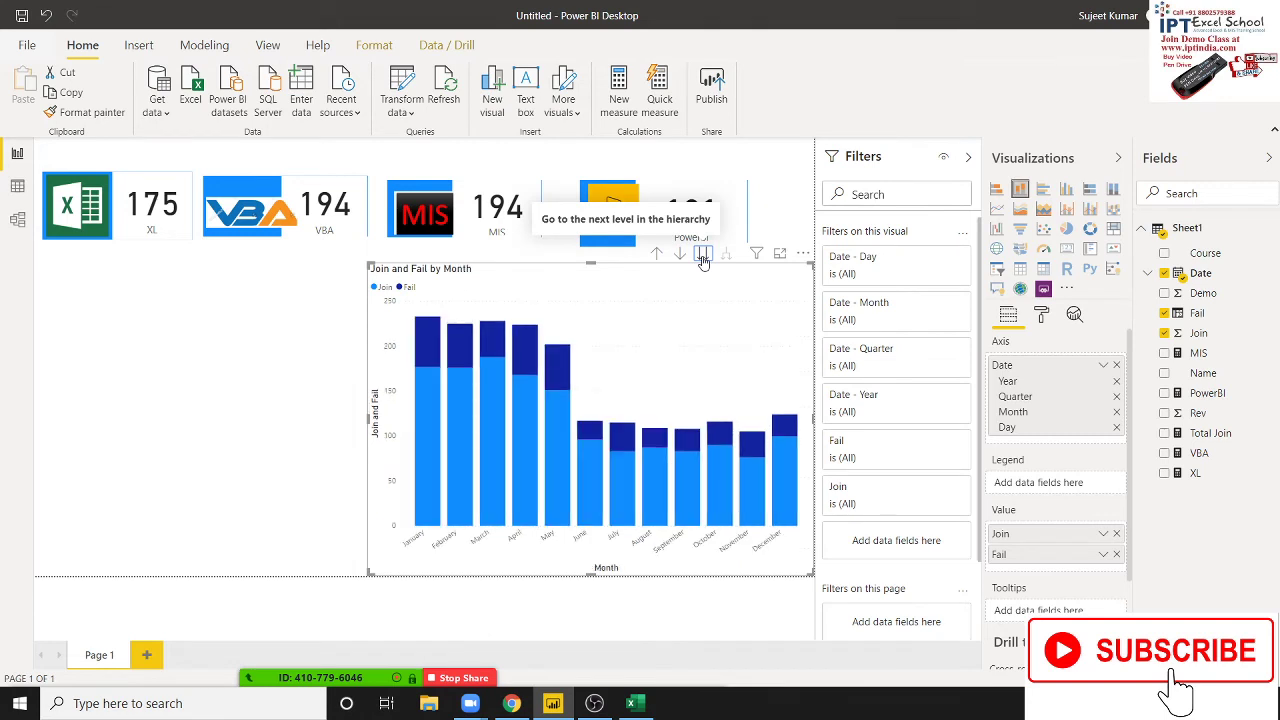
{"action": "left_click", "coordinate": [650, 582]}
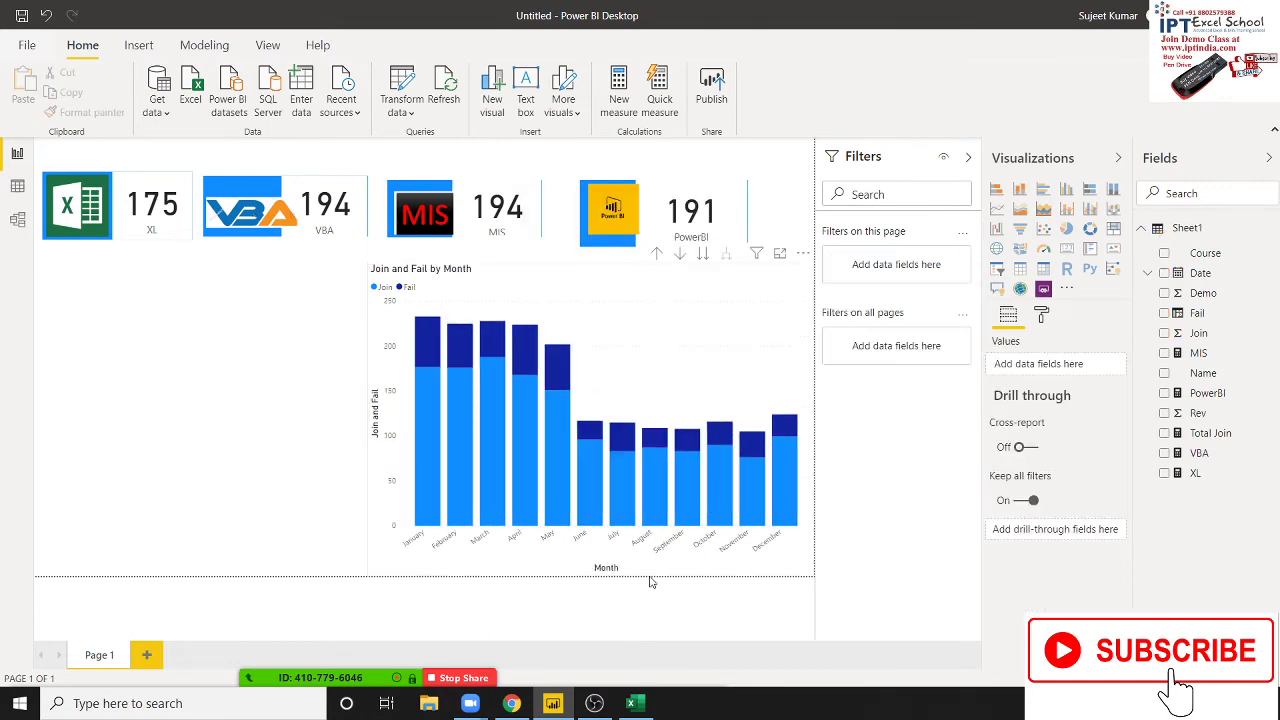
{"action": "left_click", "coordinate": [760, 570]}
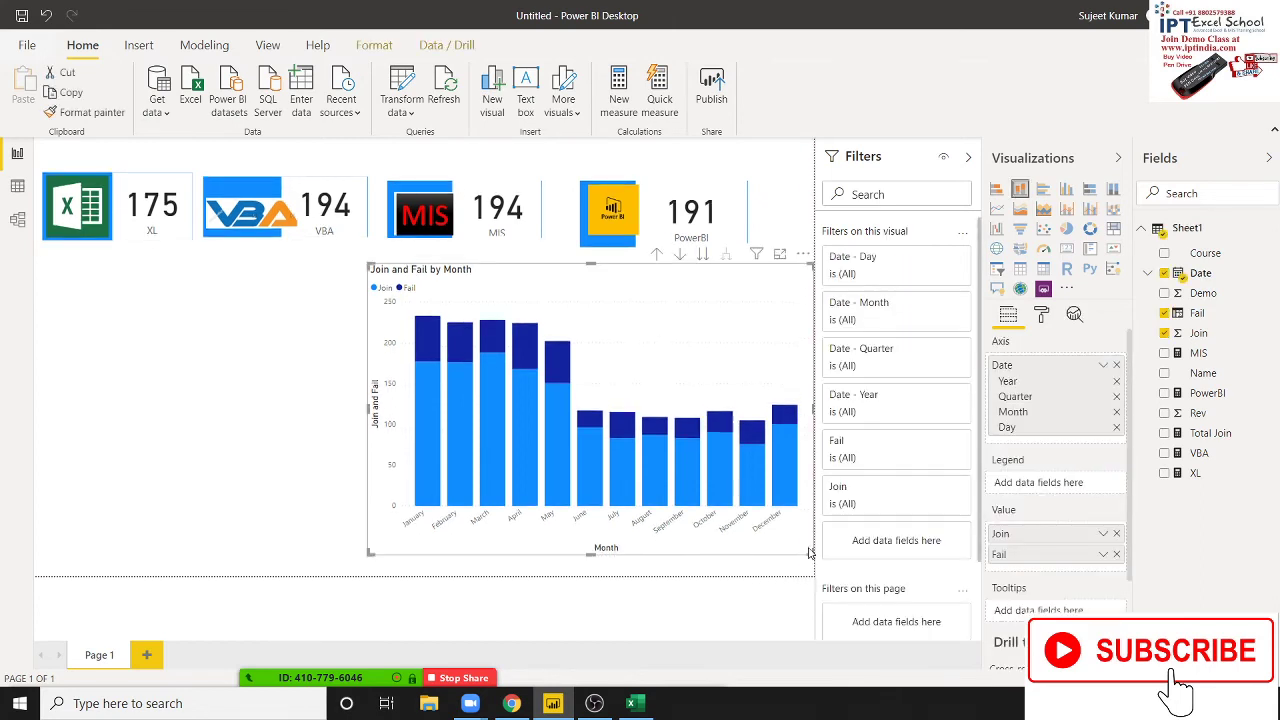
{"action": "left_click_drag", "start_coordinate": [806, 550], "coordinate": [810, 536]}
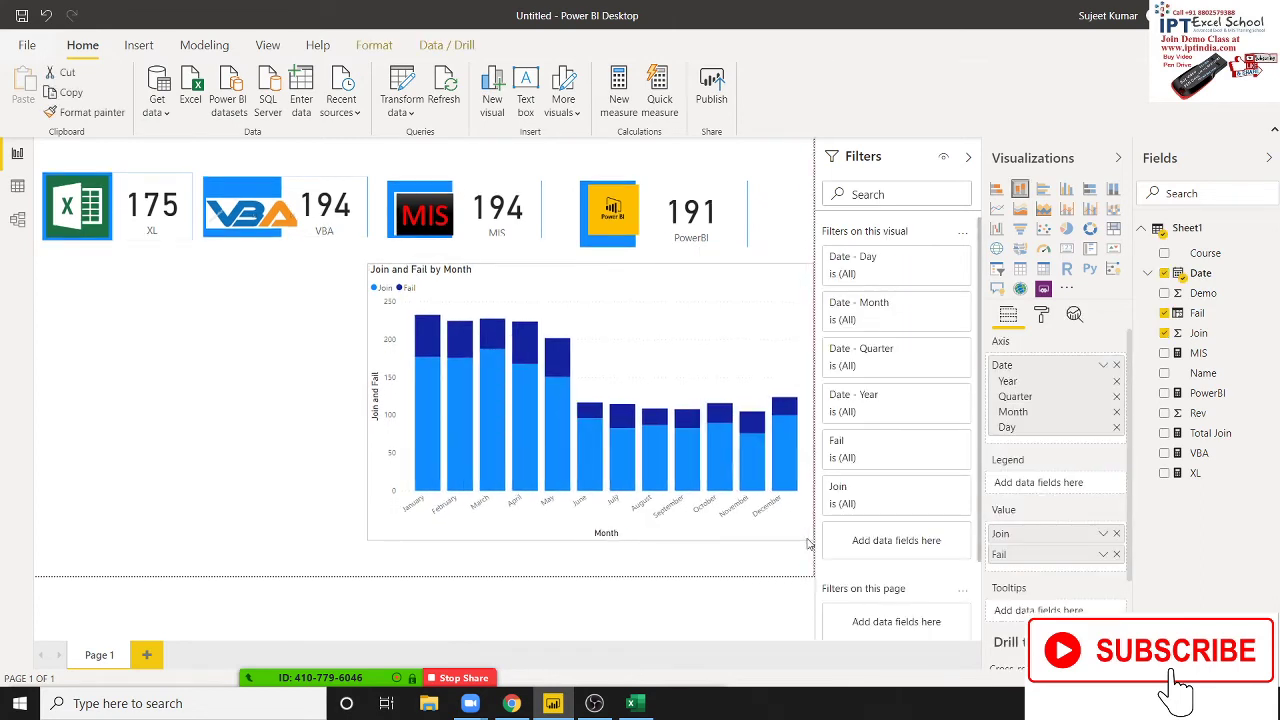
{"action": "left_click", "coordinate": [167, 460]}
Glance at the reference dashboard image in Chrome, then switch back to Power BI Desktop
{"action": "key", "text": "alt+Tab"}
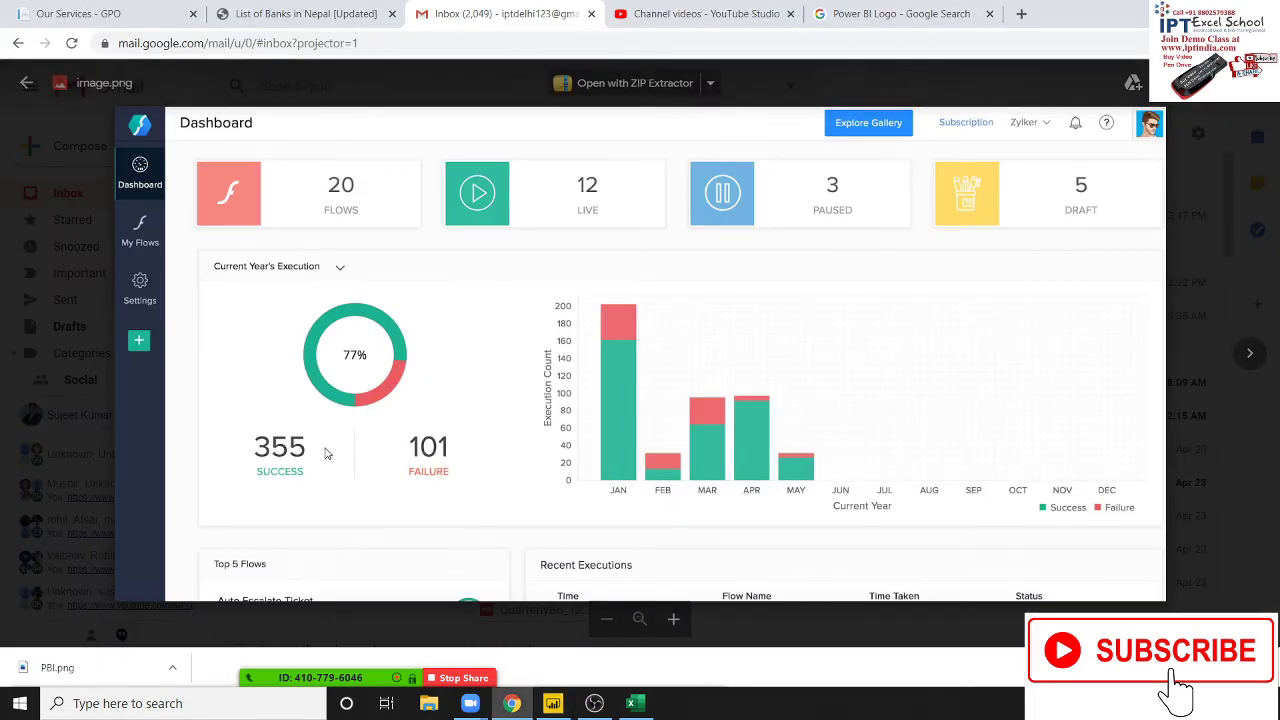
{"action": "key", "text": "alt+Tab"}
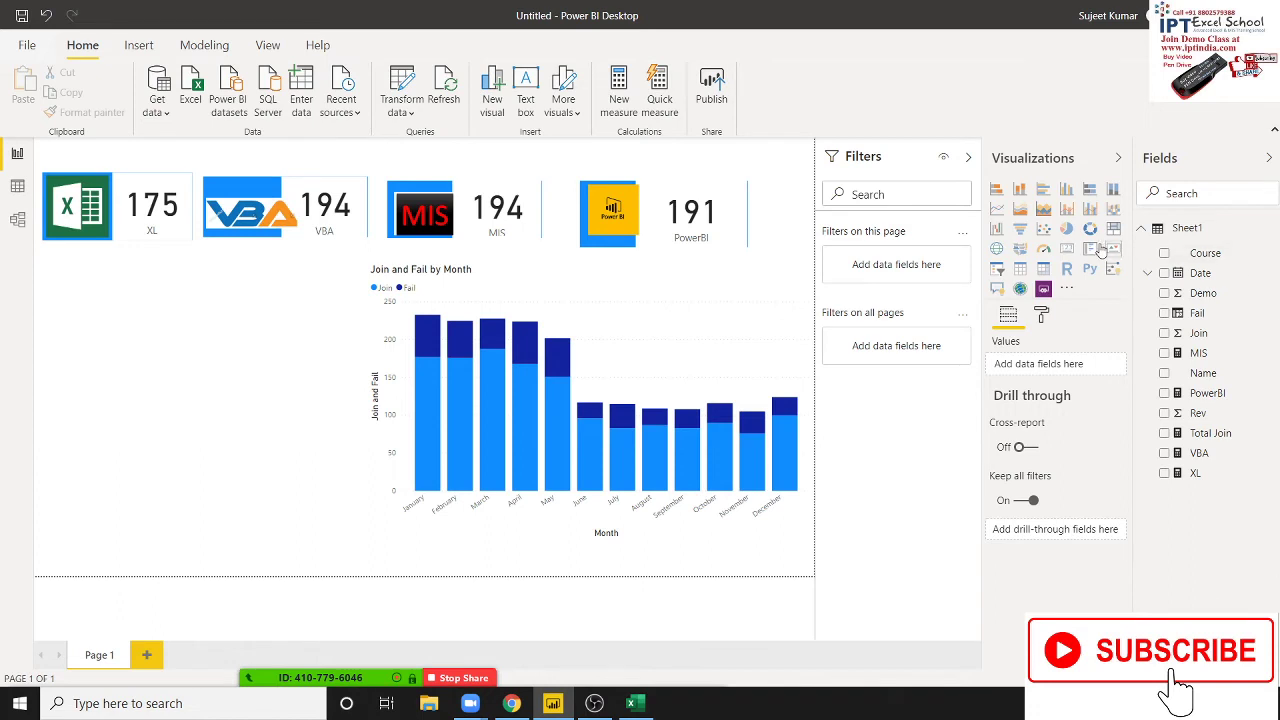
Add a pie chart with Total Join and Fail as its values
{"action": "left_click", "coordinate": [1066, 228]}
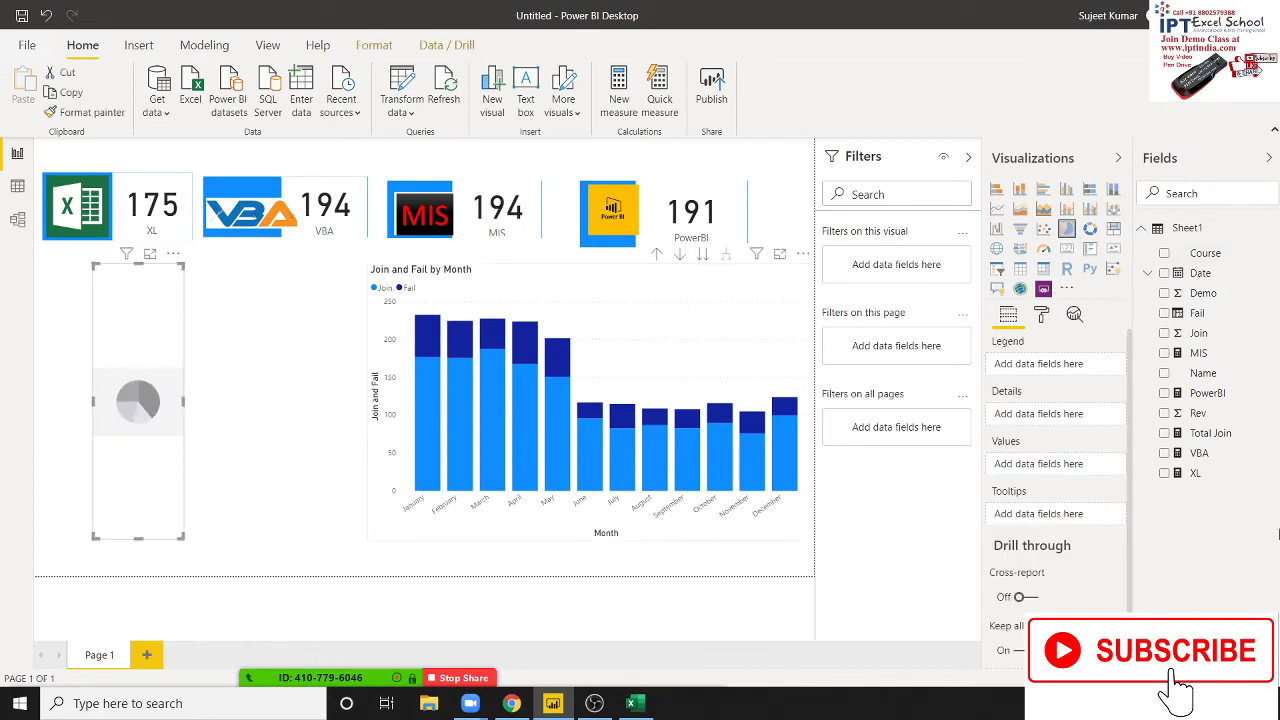
{"action": "left_click_drag", "start_coordinate": [1210, 433], "coordinate": [143, 437]}
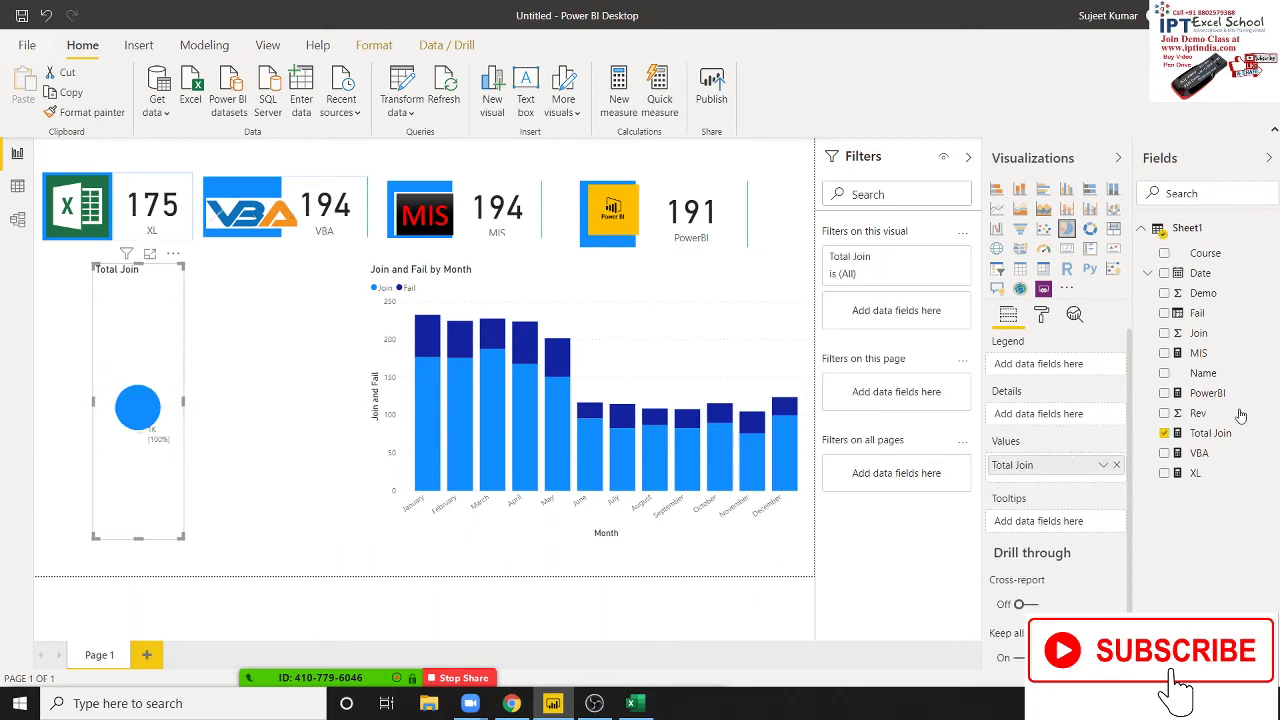
{"action": "left_click_drag", "start_coordinate": [1208, 322], "coordinate": [170, 446]}
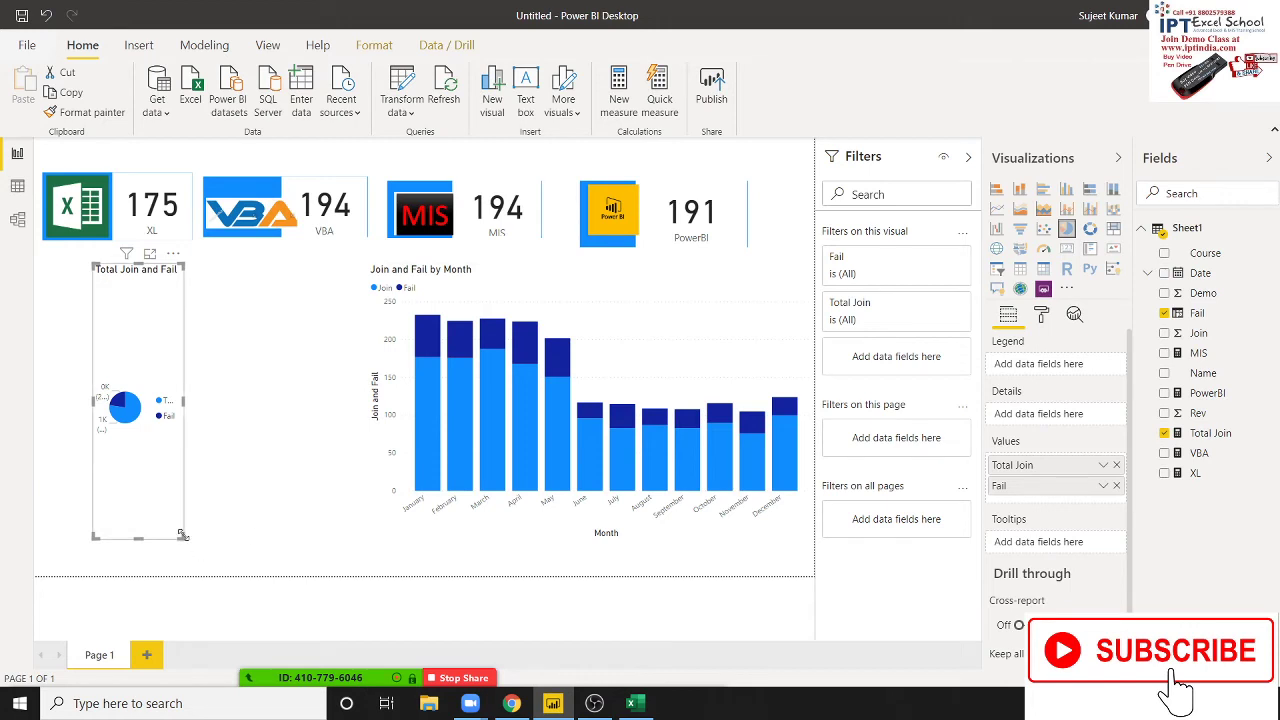
Resize the pie chart to fill the area below the course cards, left of the monthly chart
{"action": "mouse_move", "coordinate": [182, 537]}
{"action": "left_mouse_down"}
{"action": "mouse_move", "coordinate": [351, 532]}
{"action": "mouse_move", "coordinate": [359, 515]}
{"action": "left_mouse_up"}
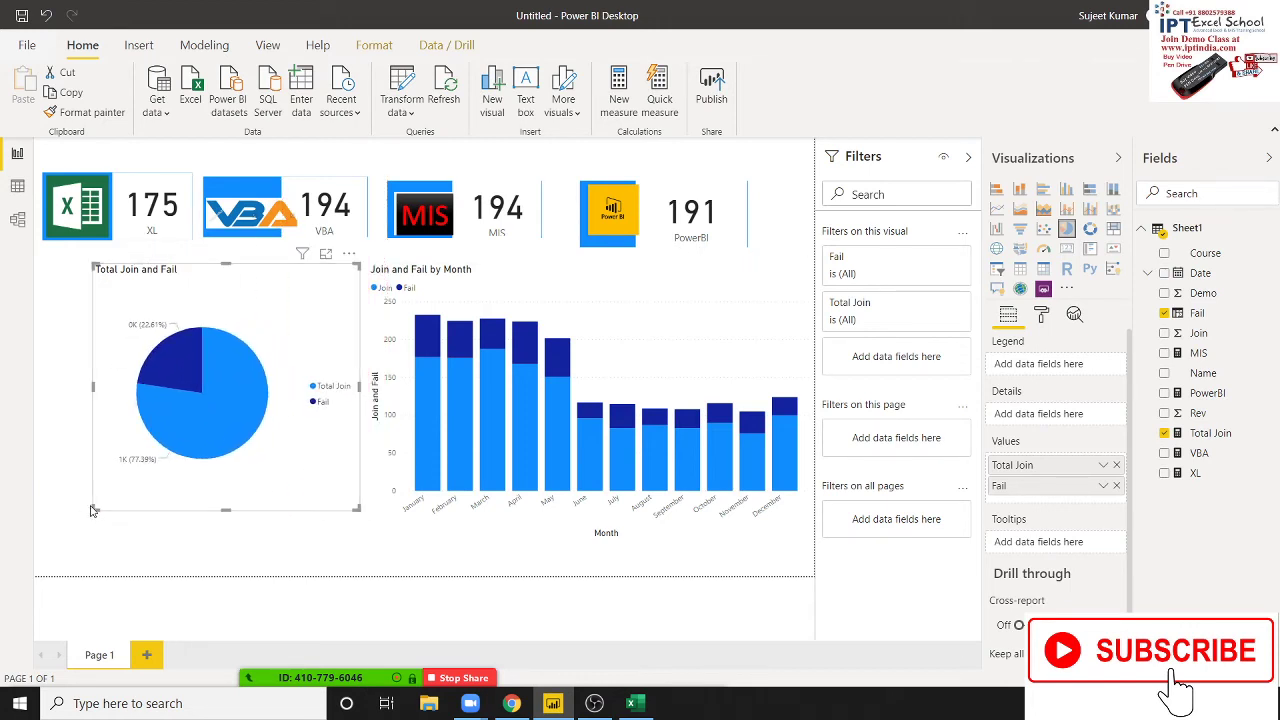
{"action": "left_click_drag", "start_coordinate": [93, 508], "coordinate": [44, 511]}
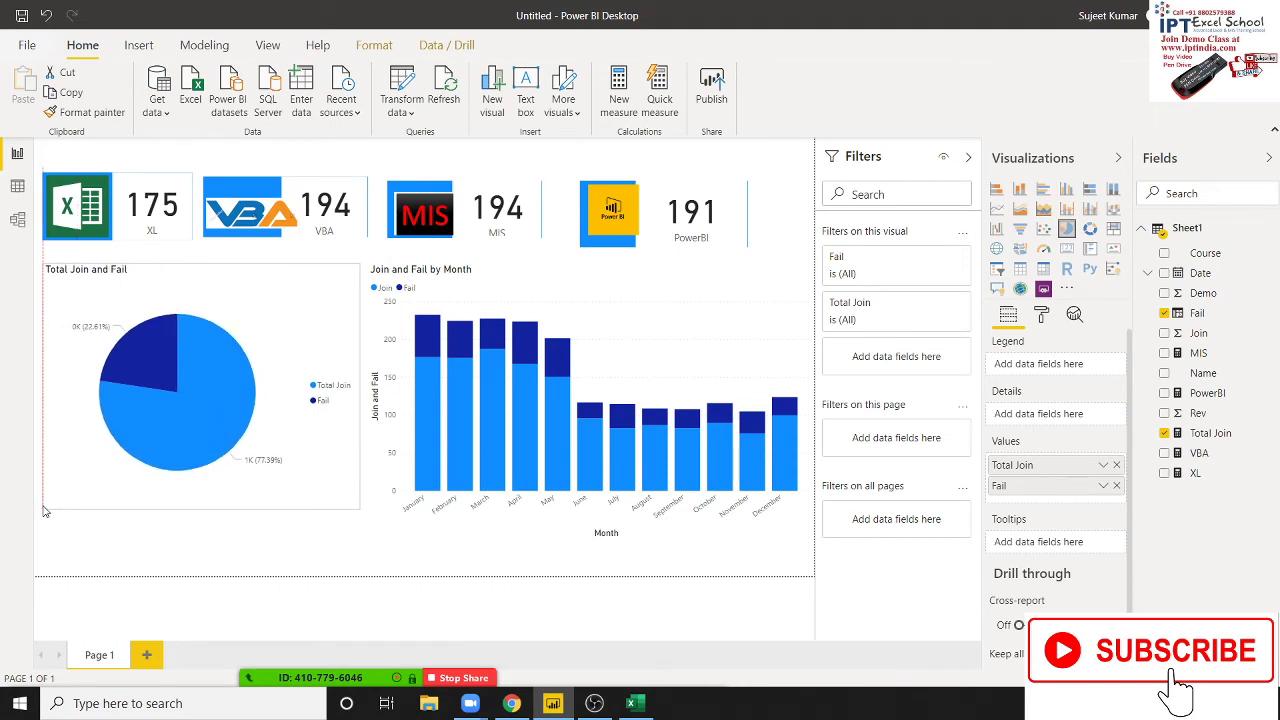
{"action": "left_click", "coordinate": [43, 513]}
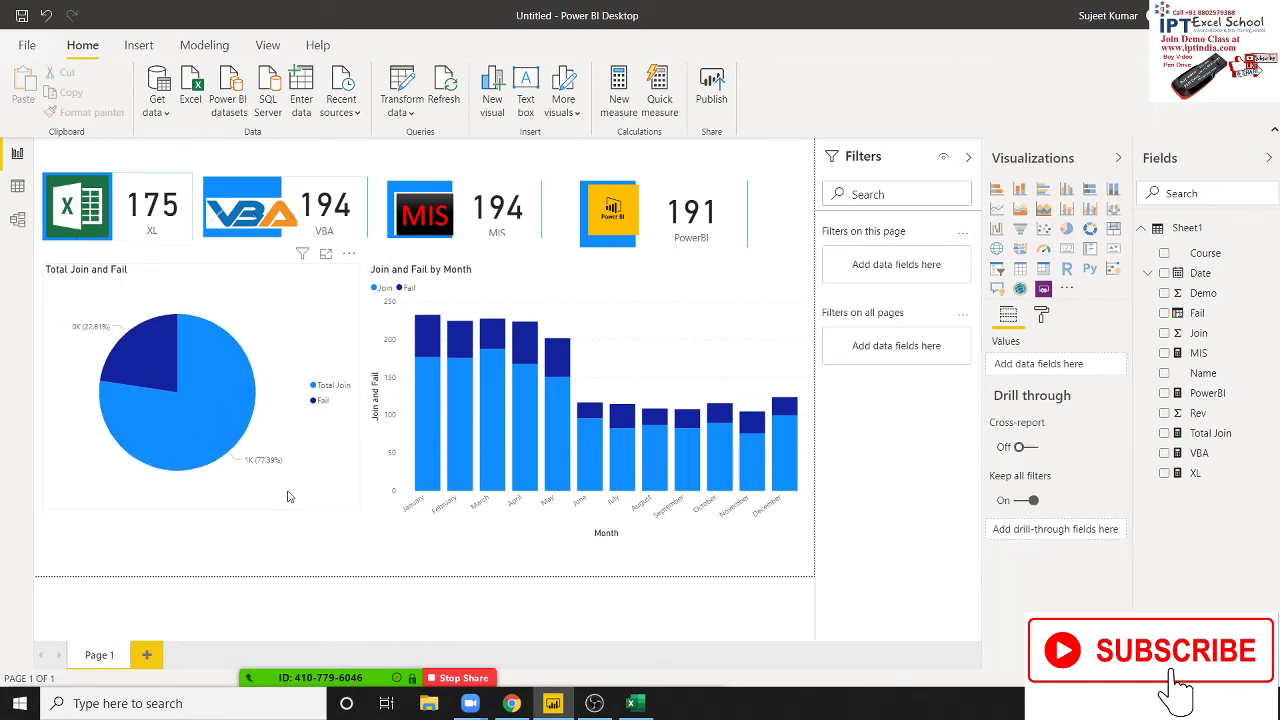
{"action": "left_click", "coordinate": [341, 502]}
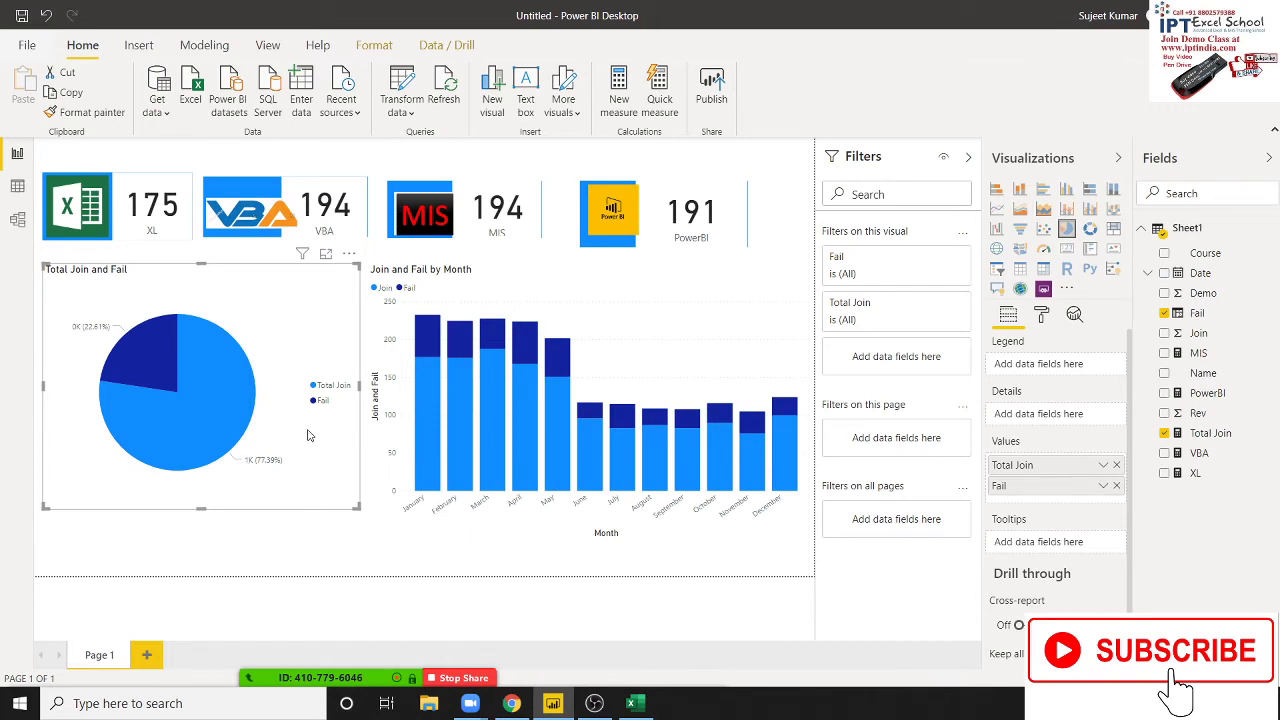
{"action": "left_click", "coordinate": [253, 399]}
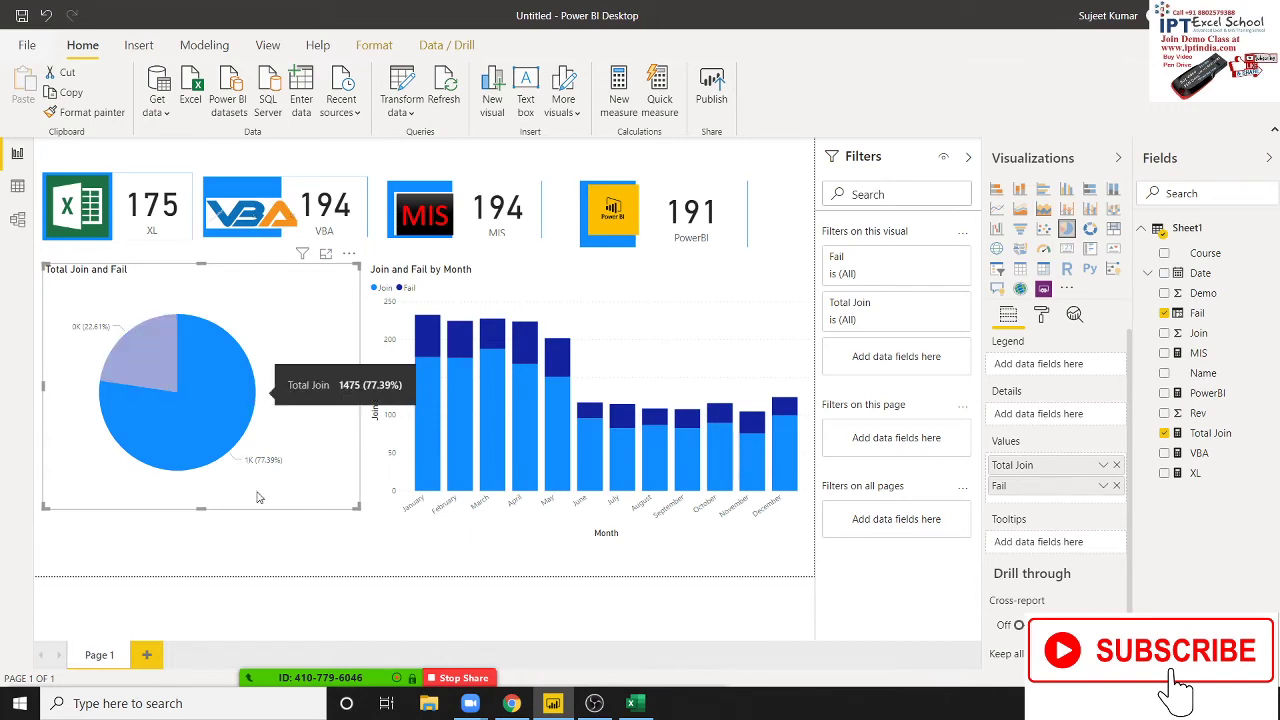
{"action": "left_click", "coordinate": [332, 512]}
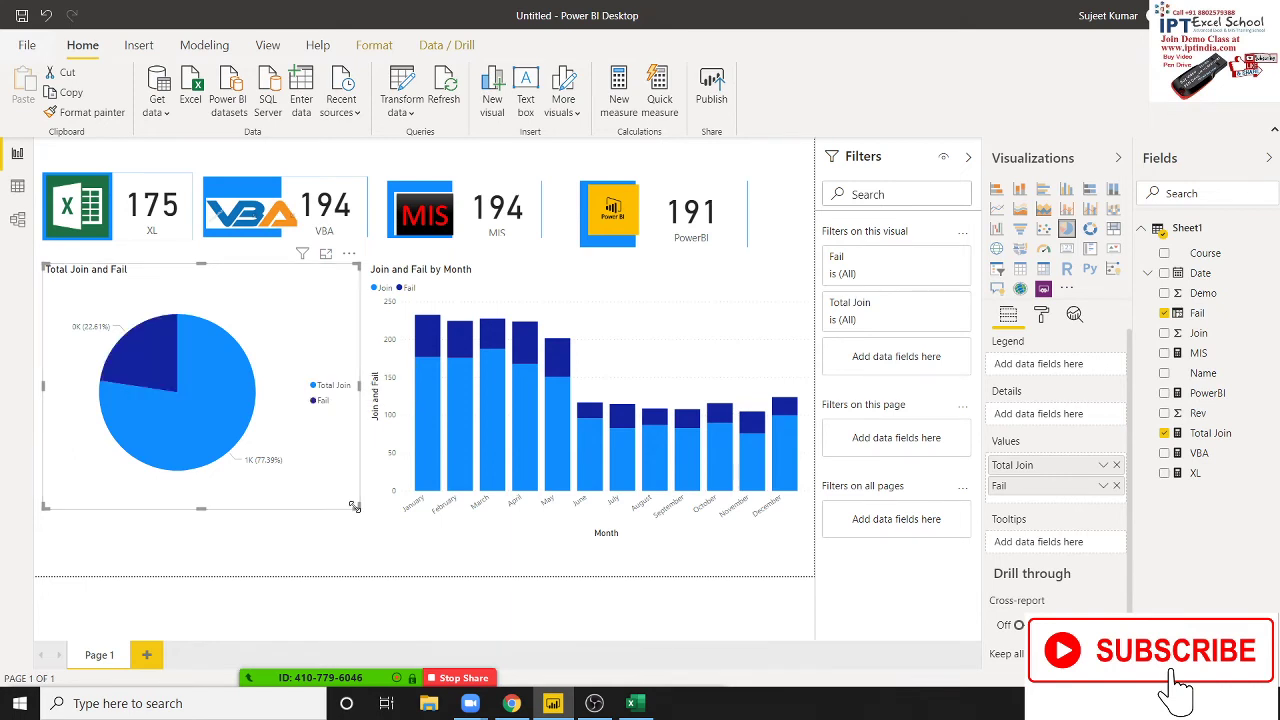
{"action": "left_click_drag", "start_coordinate": [354, 506], "coordinate": [354, 457]}
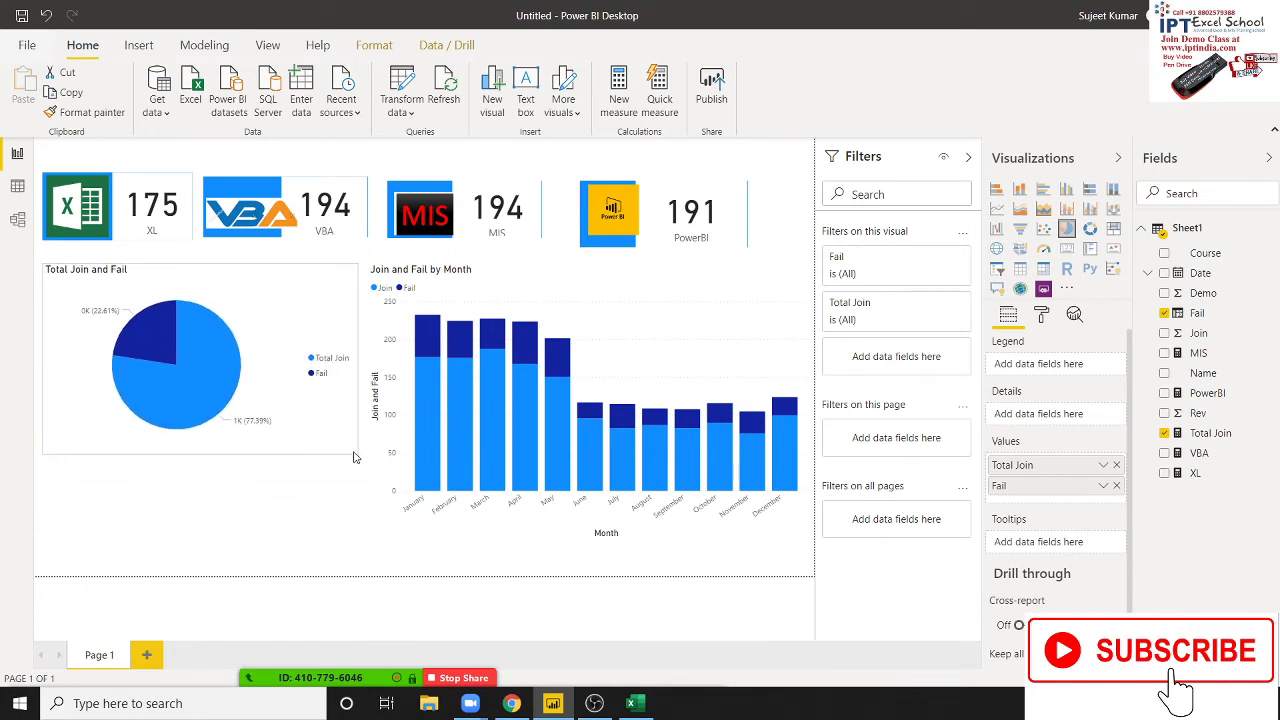
{"action": "left_click", "coordinate": [234, 540]}
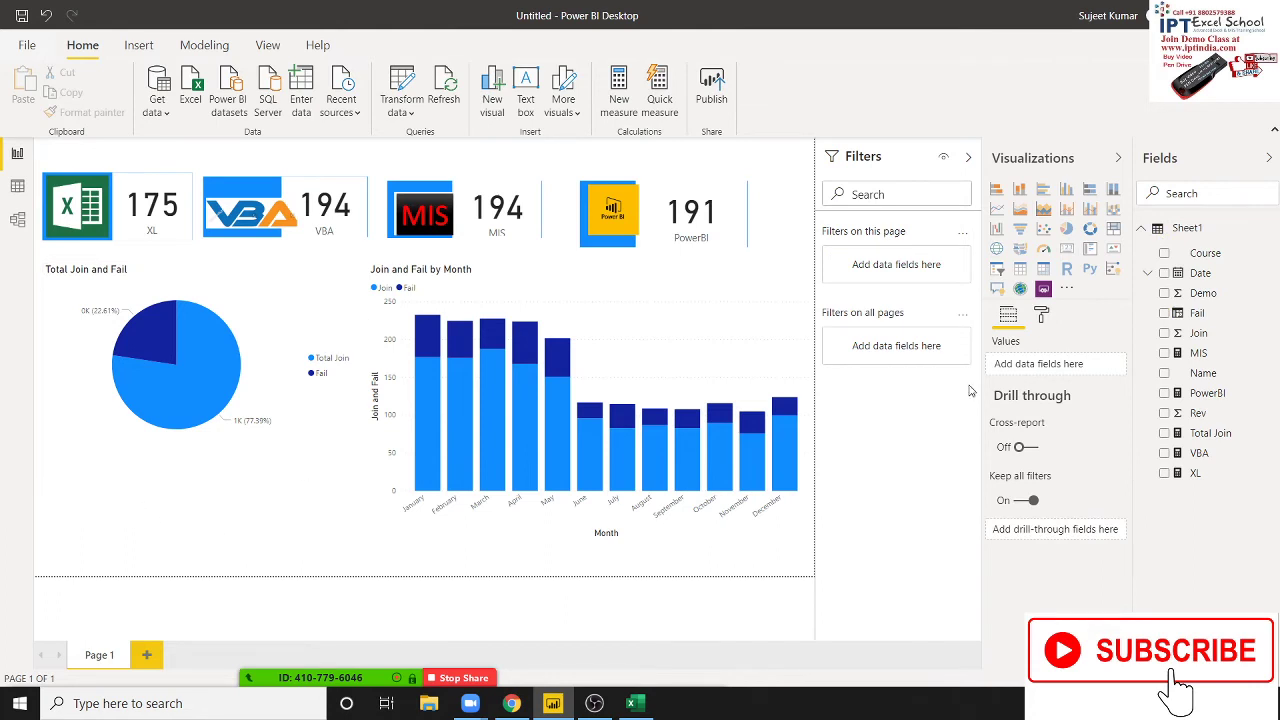
Try a slicer and a multi-row card with Total Join and Join, then delete both
{"action": "left_click", "coordinate": [1066, 248]}
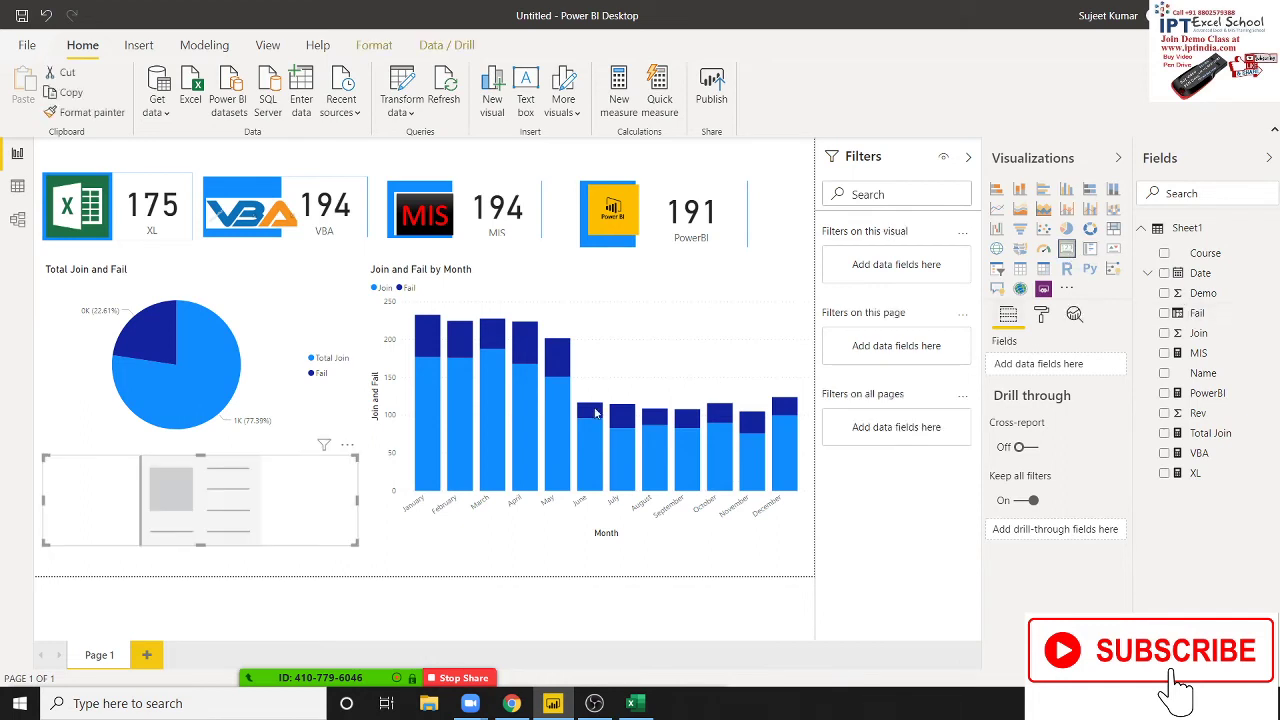
{"action": "left_click_drag", "start_coordinate": [255, 496], "coordinate": [247, 471]}
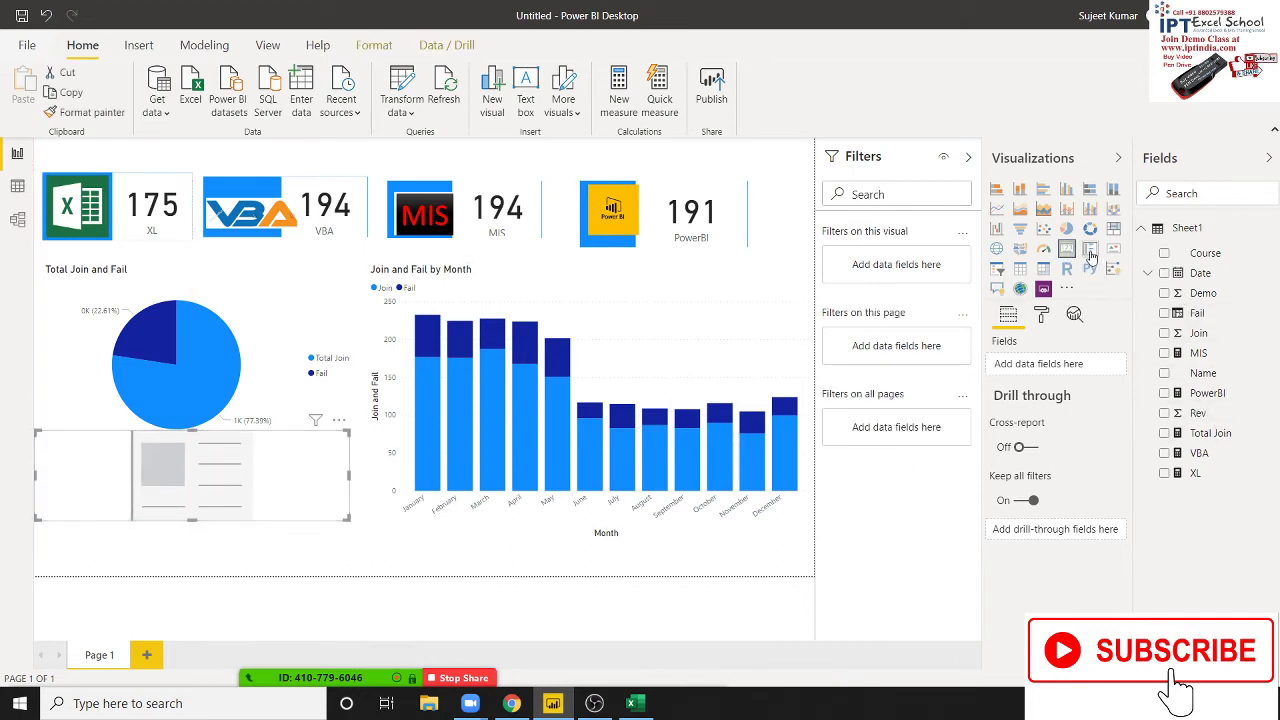
{"action": "key", "text": "Delete"}
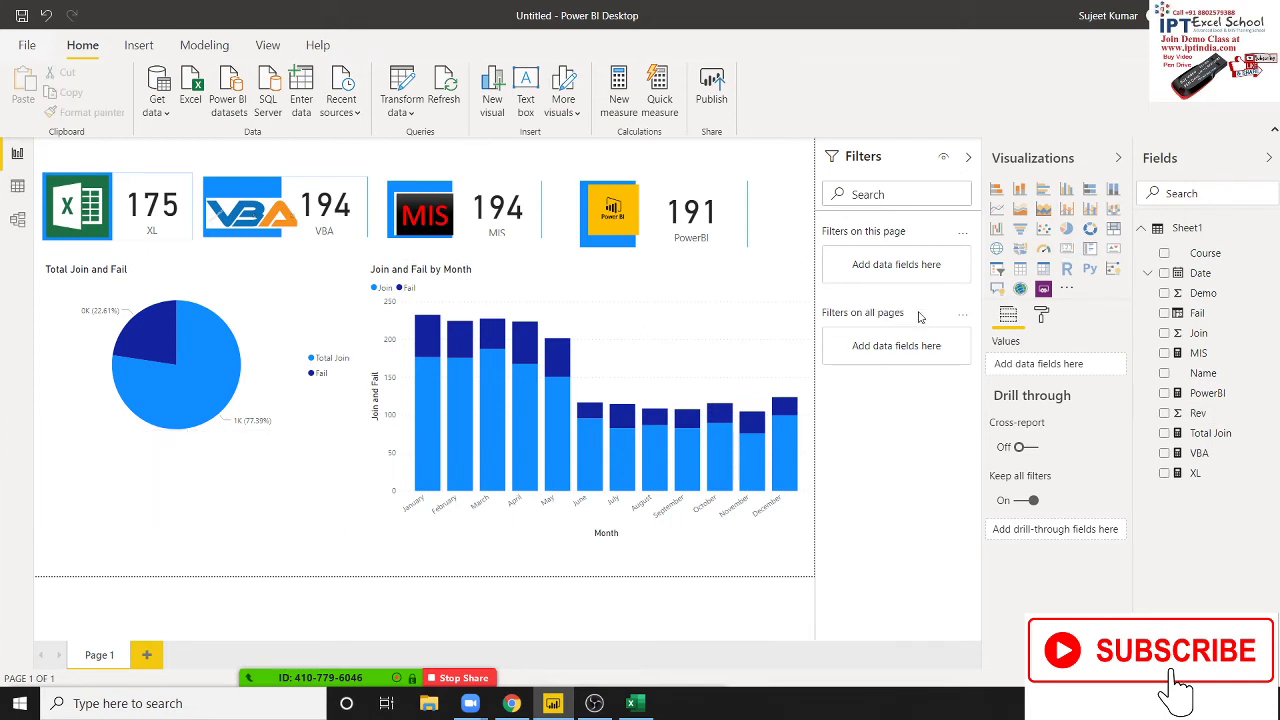
{"action": "left_click", "coordinate": [1090, 250]}
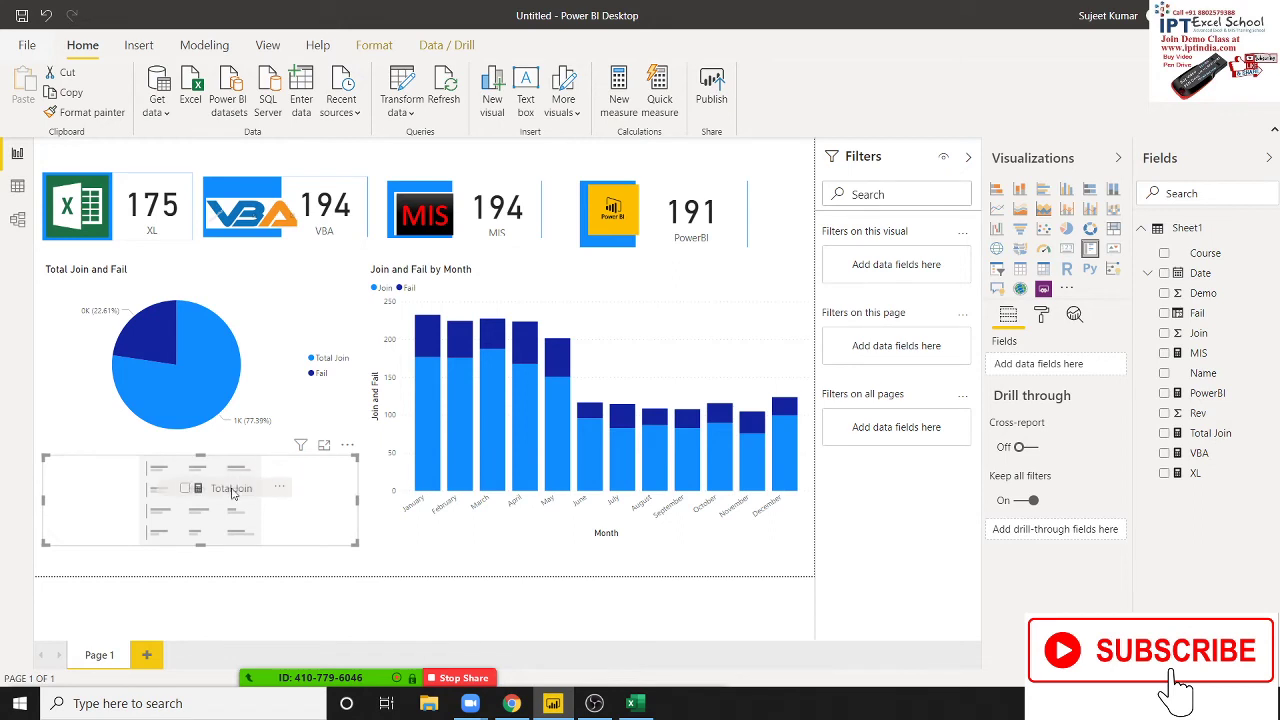
{"action": "left_click_drag", "start_coordinate": [1210, 437], "coordinate": [230, 487]}
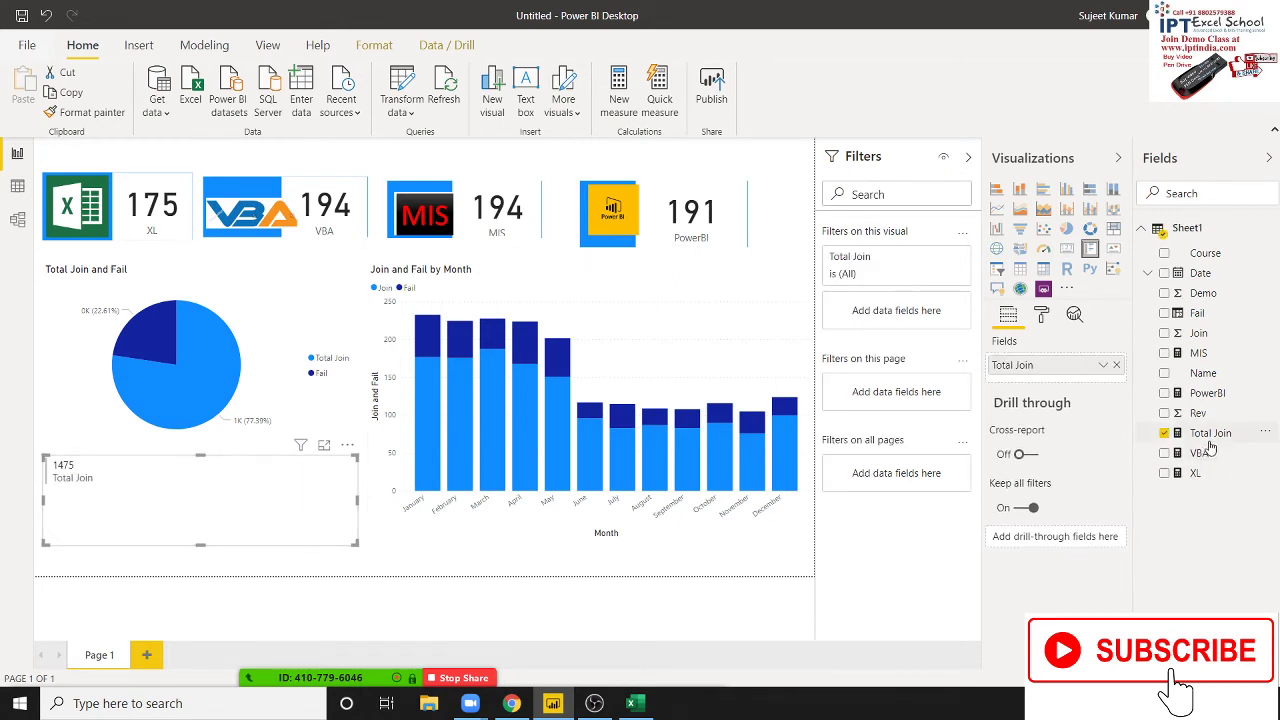
{"action": "mouse_move", "coordinate": [1210, 372]}
{"action": "mouse_move", "coordinate": [1200, 336]}
{"action": "left_mouse_down"}
{"action": "mouse_move", "coordinate": [546, 477]}
{"action": "mouse_move", "coordinate": [245, 492]}
{"action": "left_mouse_up"}
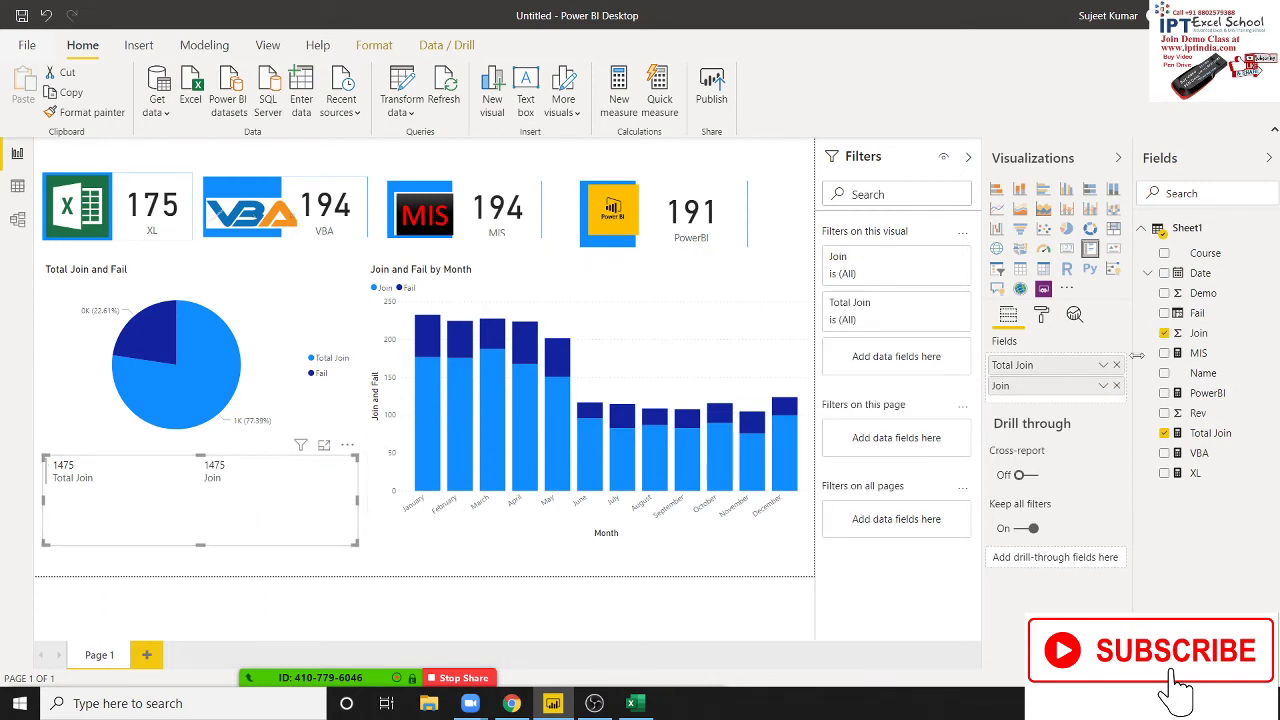
{"action": "left_click", "coordinate": [1180, 332]}
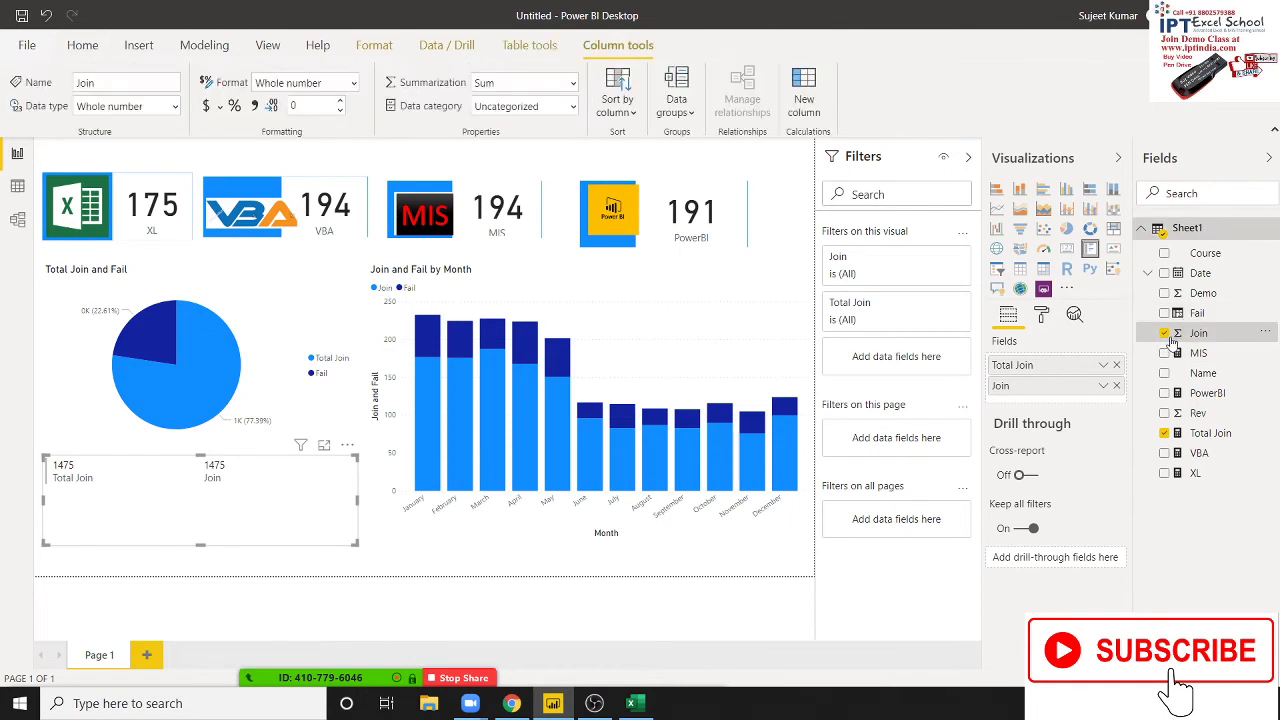
{"action": "left_click", "coordinate": [1164, 333]}
{"action": "left_click_drag", "start_coordinate": [1190, 333], "coordinate": [244, 486]}
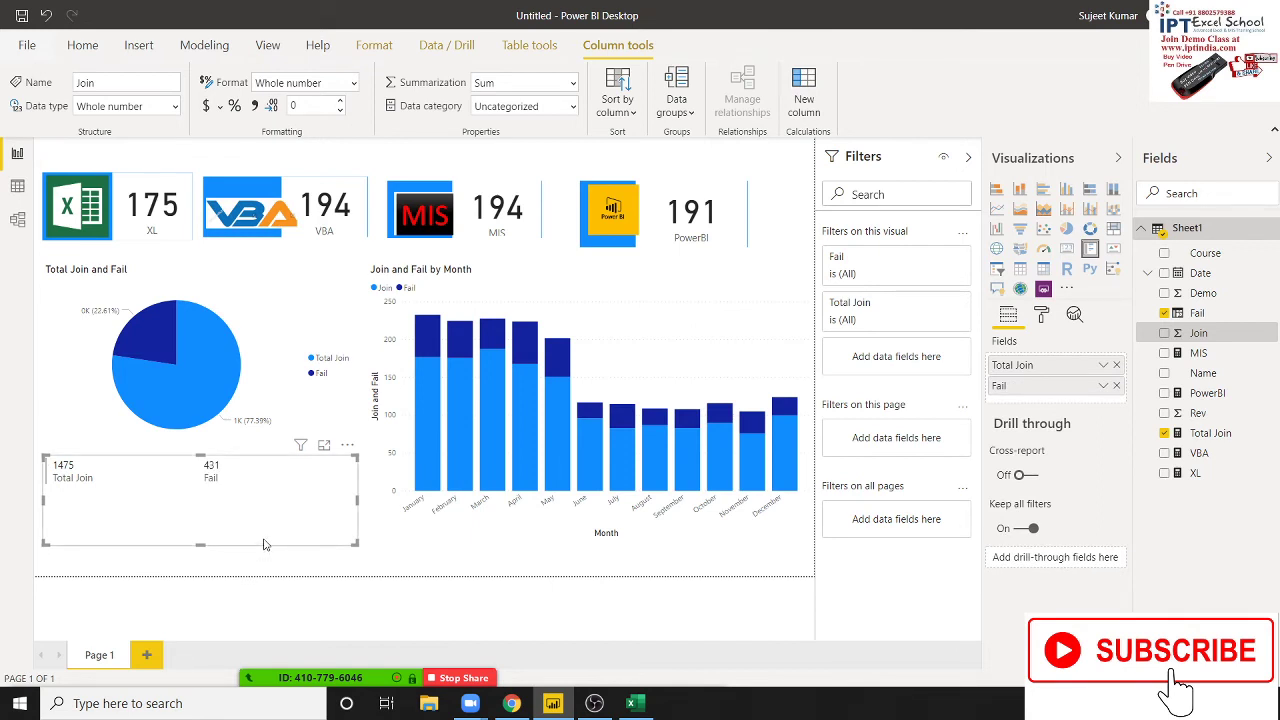
{"action": "key", "text": "Delete"}
Add a card with the Join field showing 1475 and shrink it into a small box
{"action": "left_click", "coordinate": [1066, 248]}
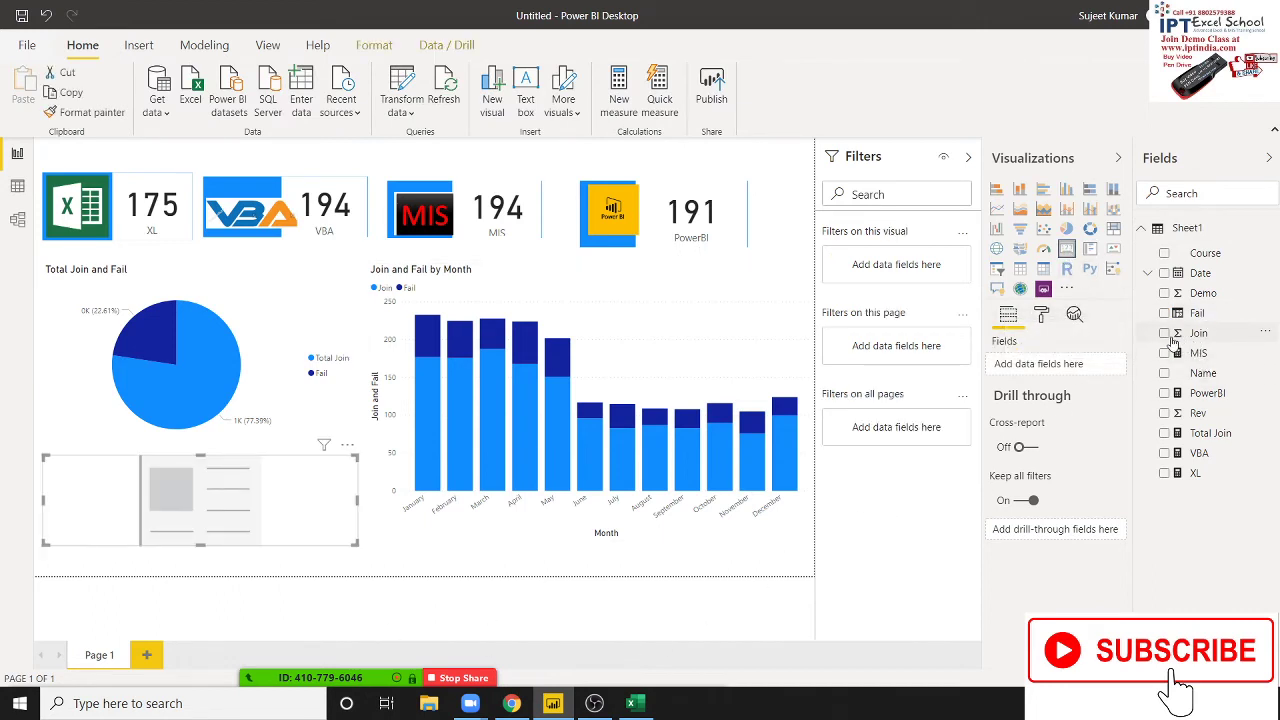
{"action": "left_click", "coordinate": [1164, 333]}
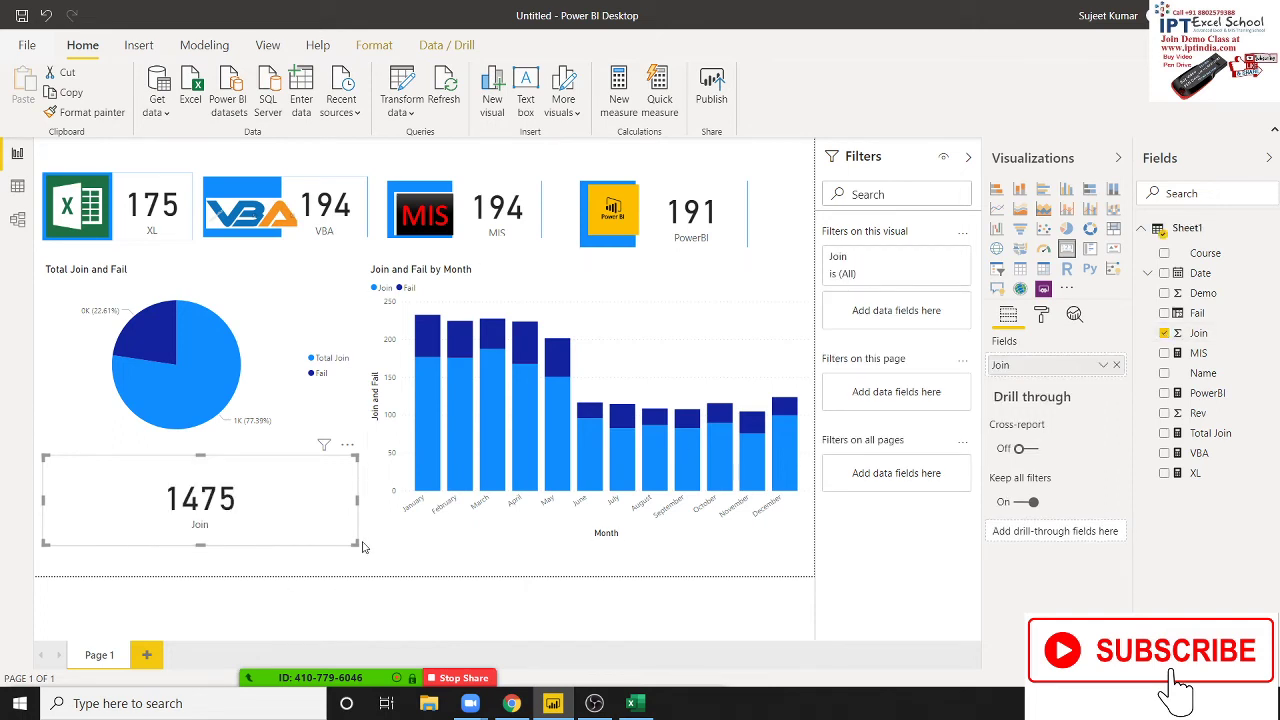
{"action": "left_click_drag", "start_coordinate": [355, 543], "coordinate": [146, 519]}
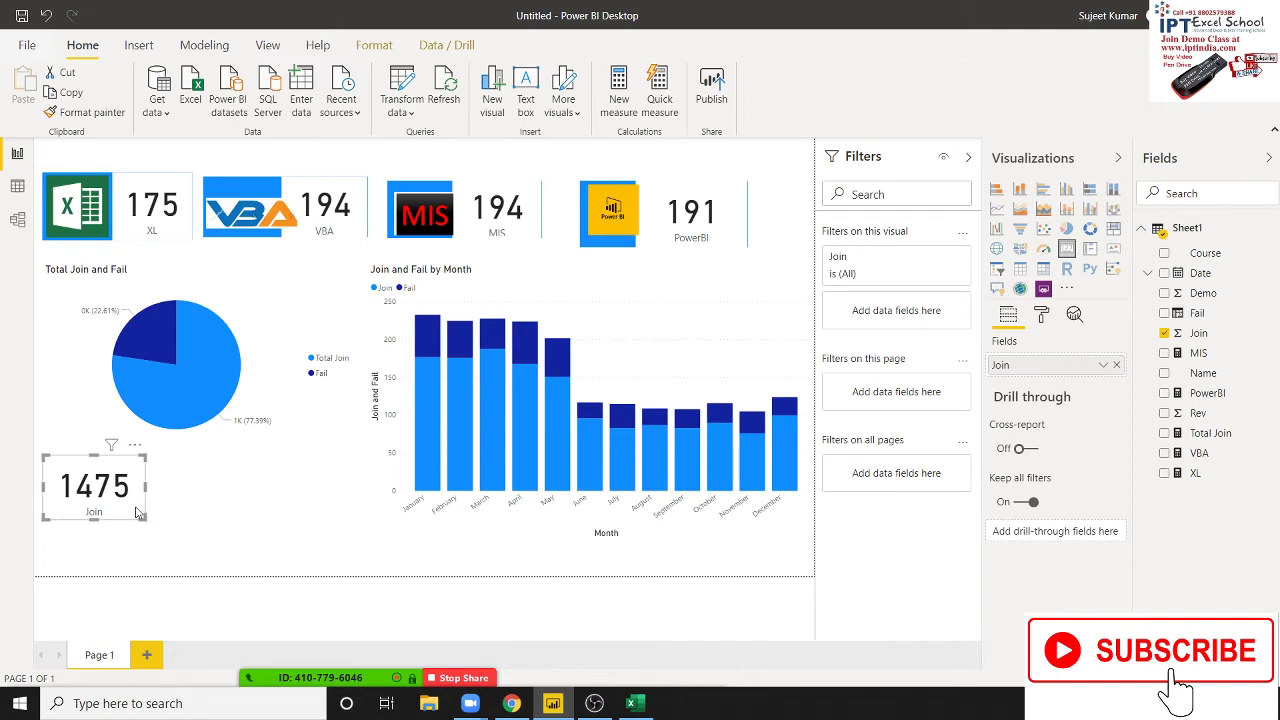
{"action": "left_click", "coordinate": [240, 507]}
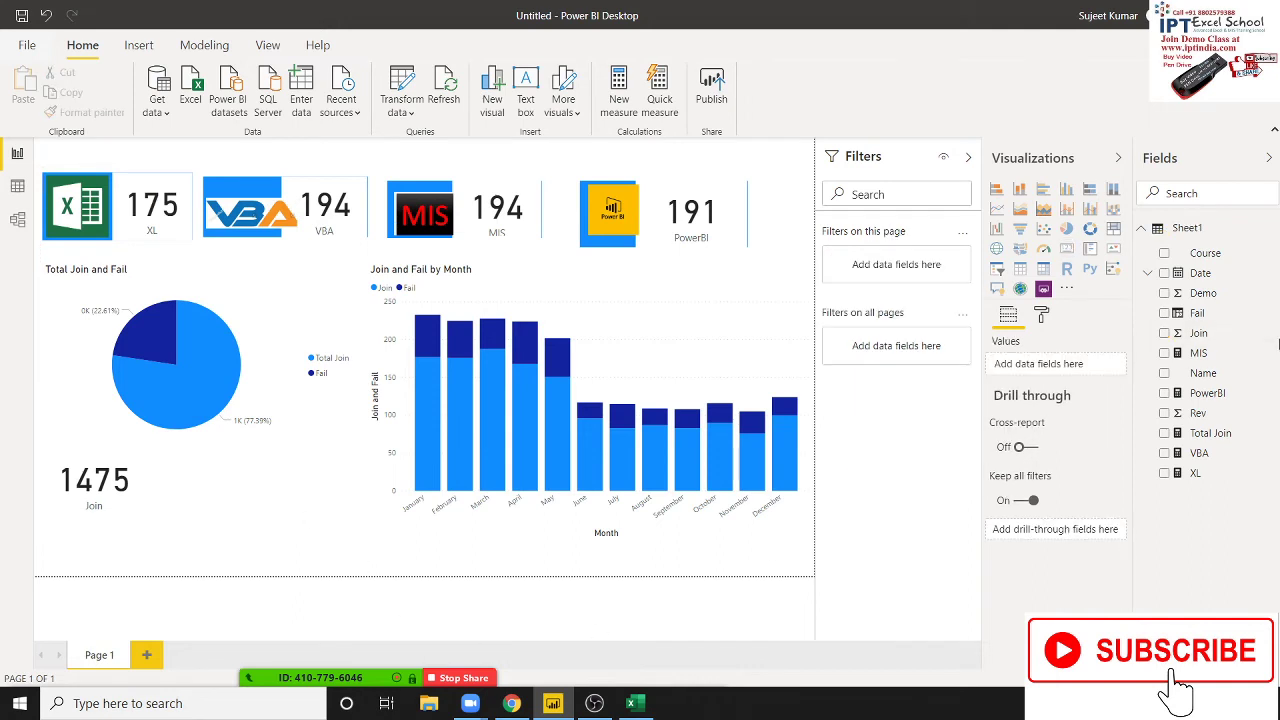
Add a card showing the Fail total of 431 and shrink it to a small box
{"action": "left_click", "coordinate": [1066, 248]}
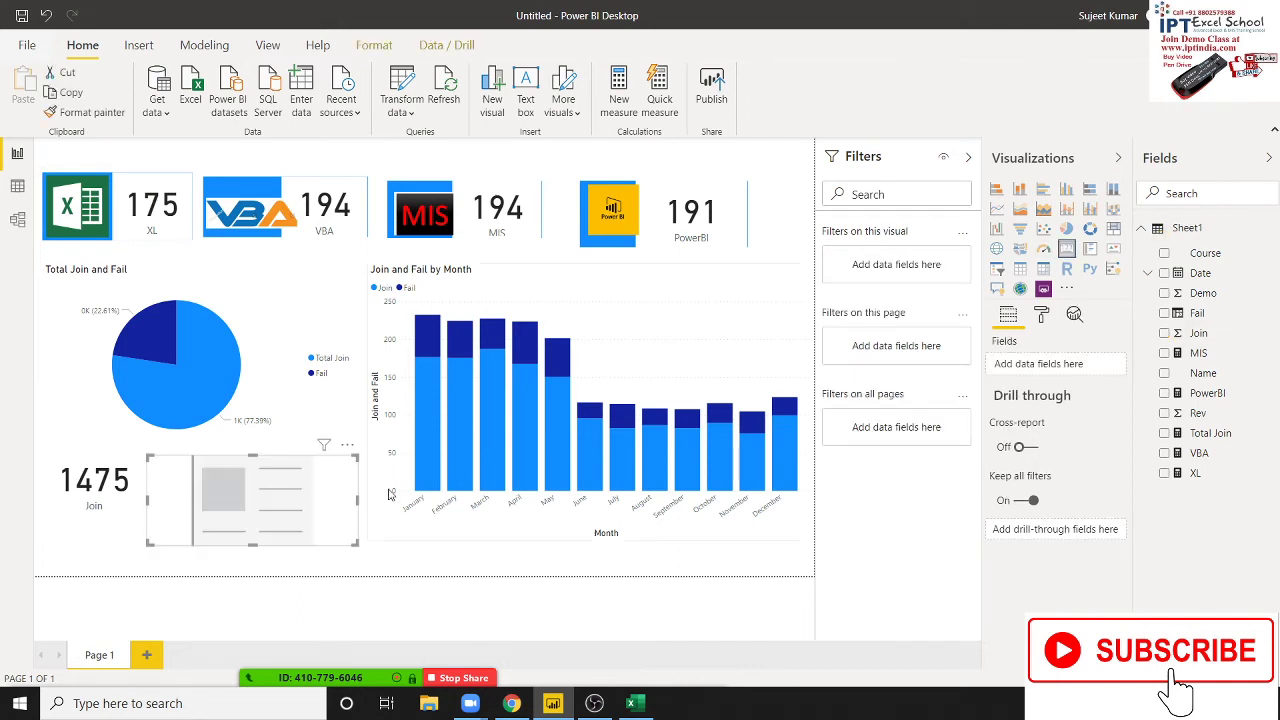
{"action": "left_click", "coordinate": [1196, 316]}
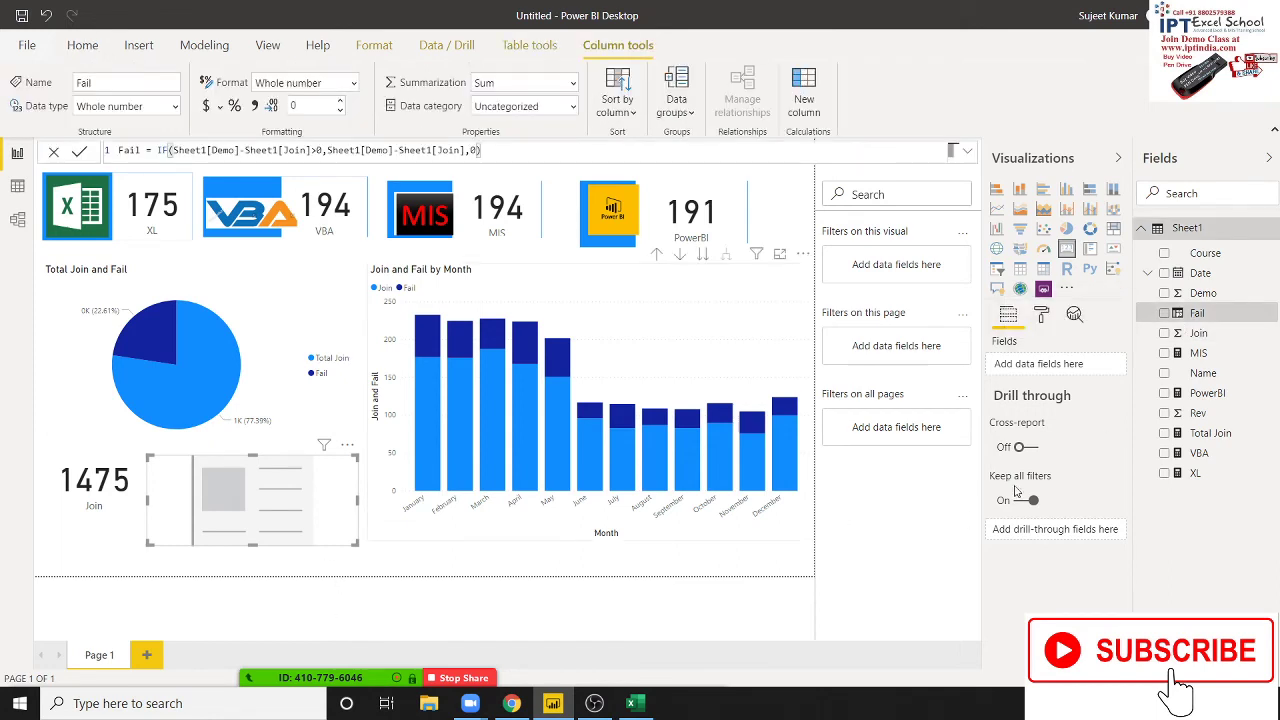
{"action": "left_click", "coordinate": [1164, 313]}
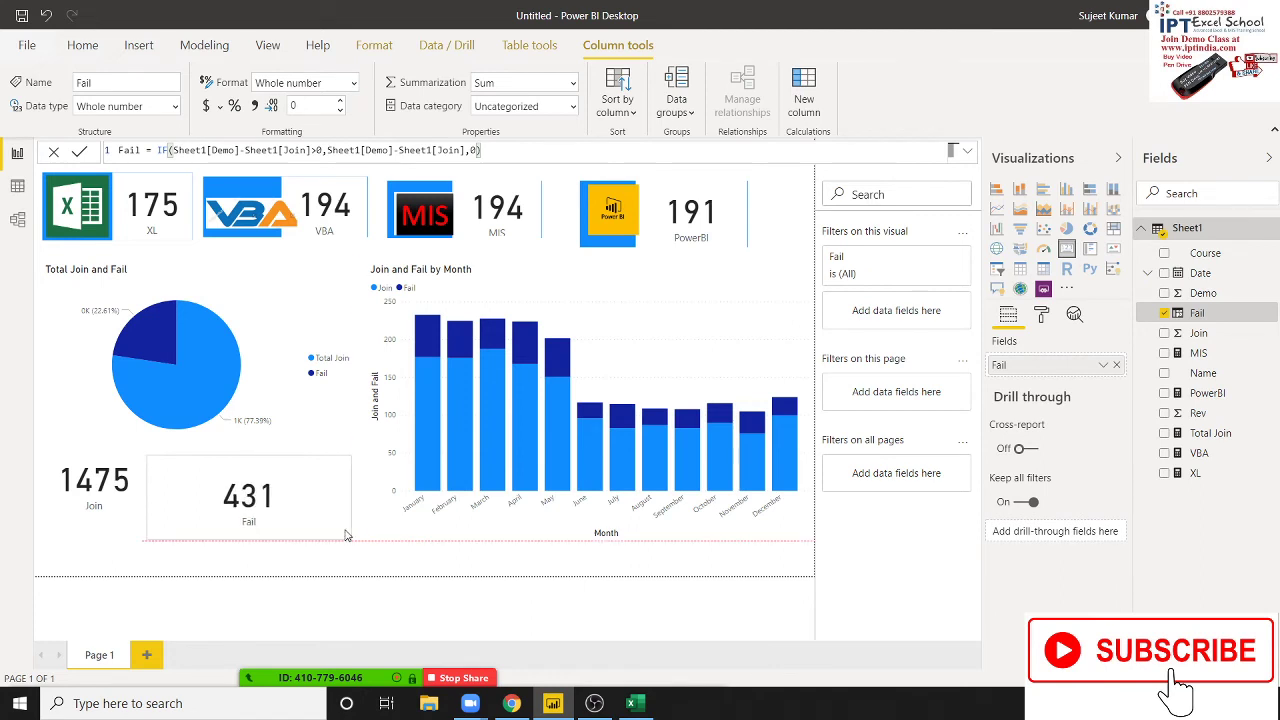
{"action": "mouse_move", "coordinate": [350, 541]}
{"action": "left_mouse_down"}
{"action": "mouse_move", "coordinate": [316, 504]}
{"action": "mouse_move", "coordinate": [303, 523]}
{"action": "mouse_move", "coordinate": [225, 517]}
{"action": "mouse_move", "coordinate": [261, 506]}
{"action": "left_mouse_up"}
{"action": "left_click", "coordinate": [228, 528]}
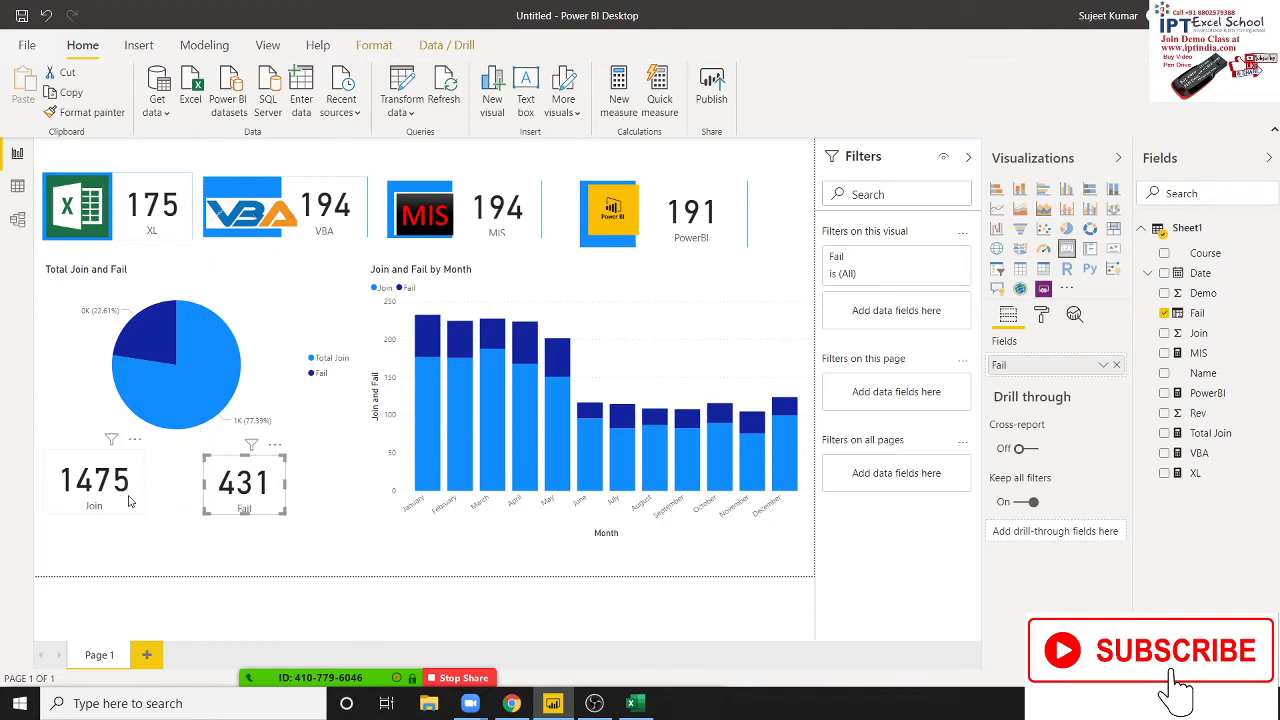
Line up the 431 Fail card beside the 1475 Join card under the pie chart
{"action": "left_click_drag", "start_coordinate": [125, 505], "coordinate": [162, 505]}
{"action": "mouse_move", "coordinate": [244, 484]}
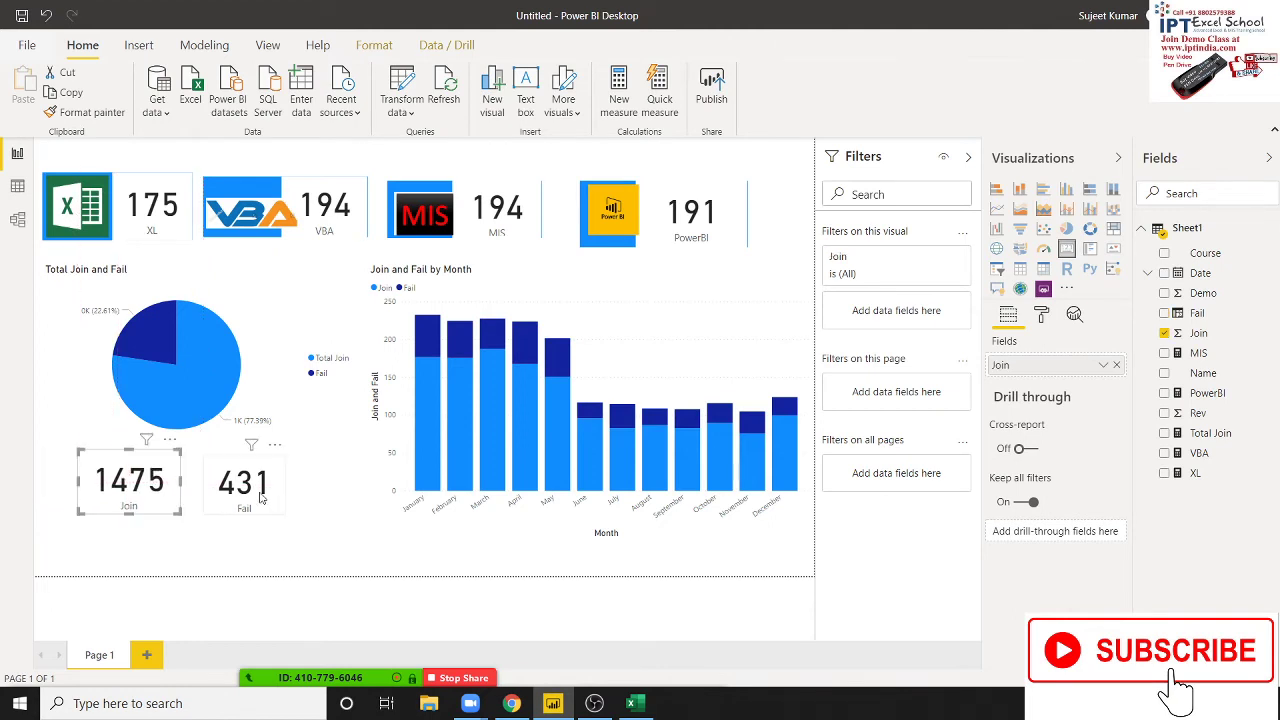
{"action": "left_click_drag", "start_coordinate": [260, 493], "coordinate": [255, 487]}
{"action": "left_click", "coordinate": [283, 533]}
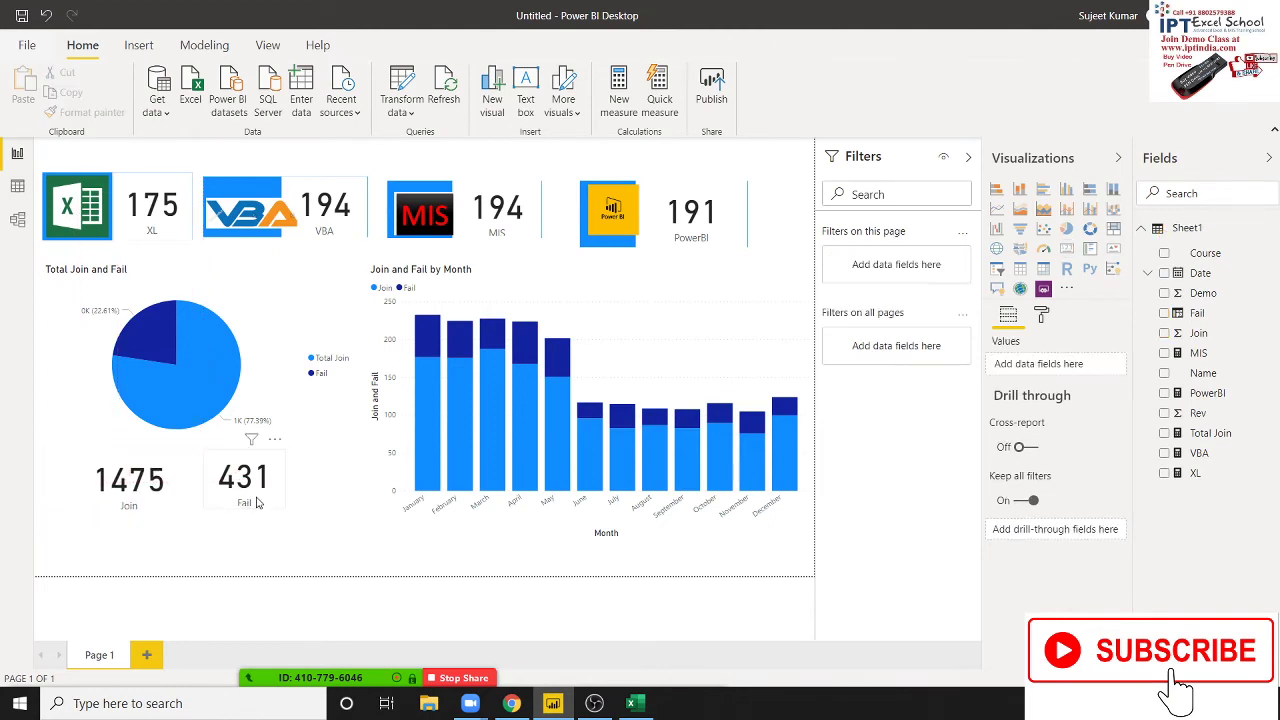
{"action": "left_click_drag", "start_coordinate": [258, 513], "coordinate": [262, 520]}
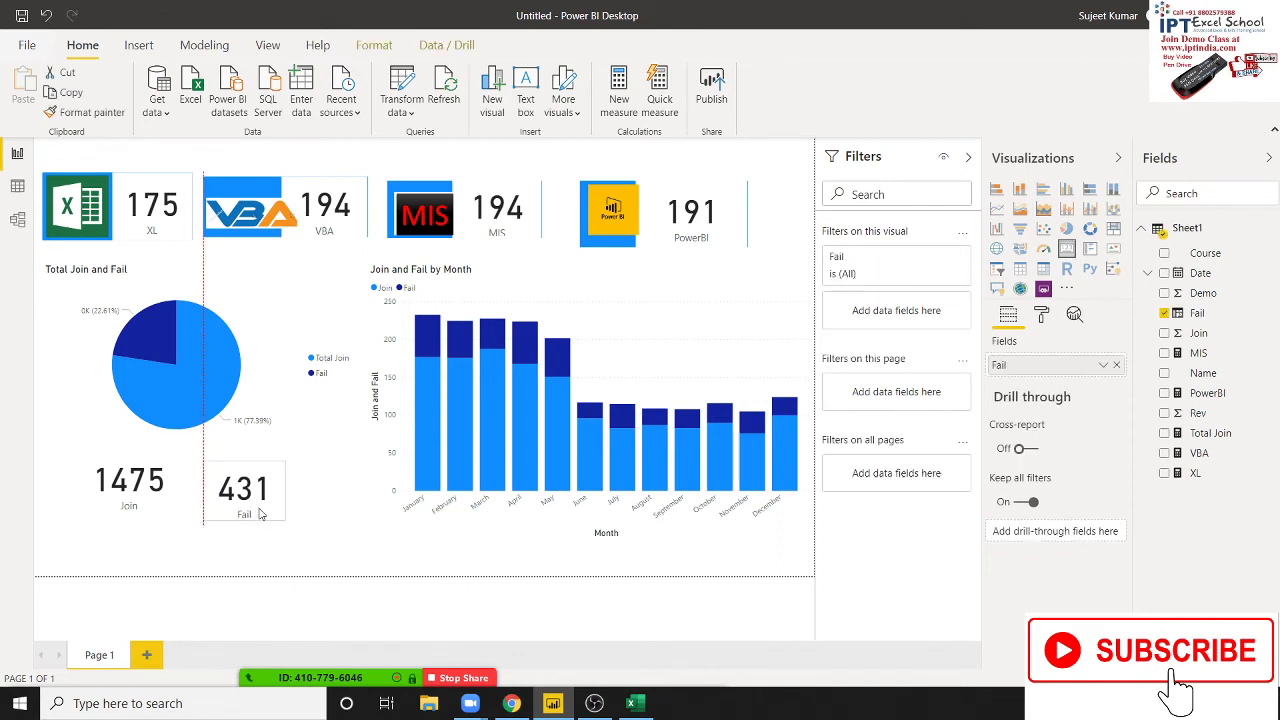
{"action": "left_click", "coordinate": [312, 546]}
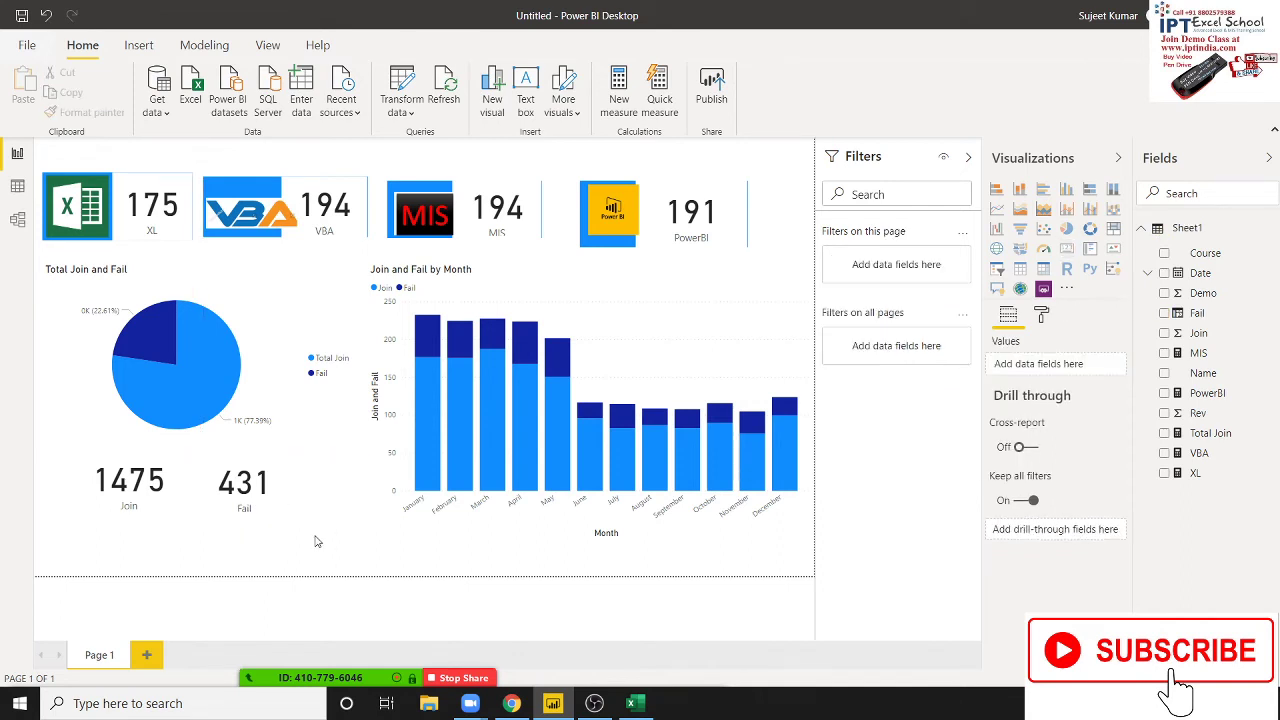
{"action": "left_click", "coordinate": [138, 45]}
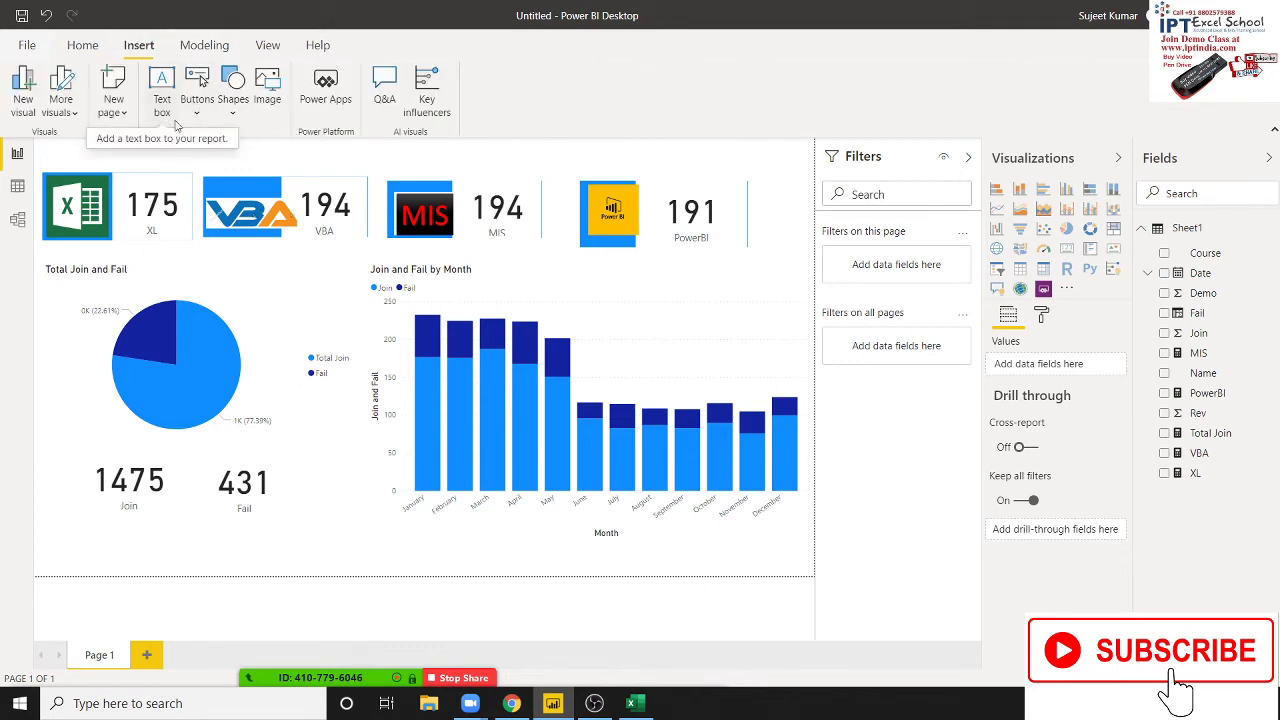
Insert a line shape and fit it as a short divider between the Join and Fail cards
{"action": "left_click", "coordinate": [236, 120]}
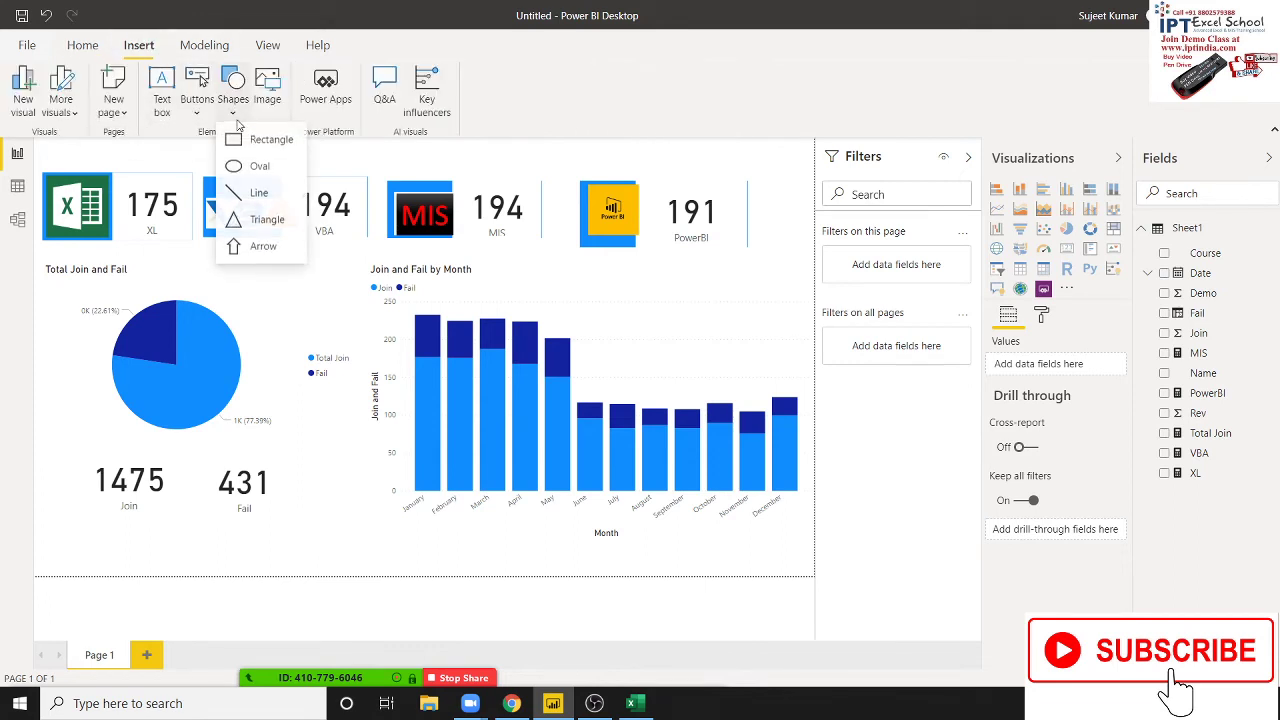
{"action": "left_click", "coordinate": [258, 194]}
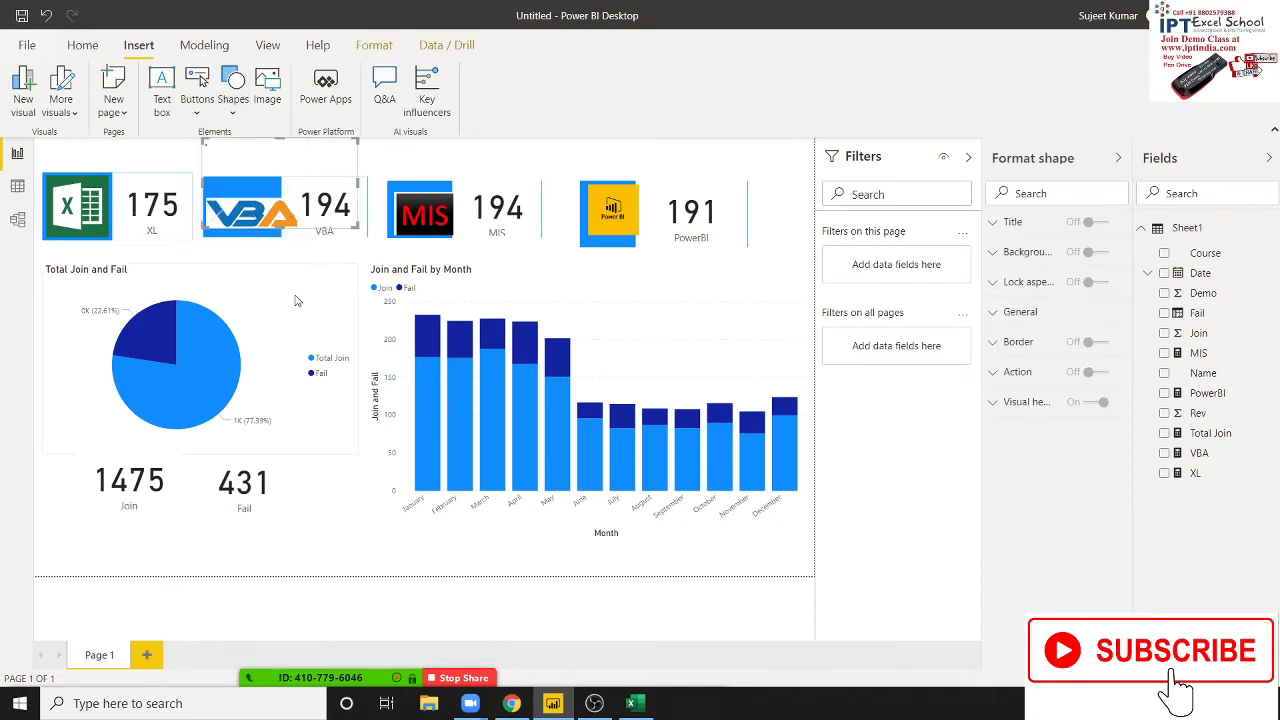
{"action": "left_click_drag", "start_coordinate": [290, 154], "coordinate": [206, 465]}
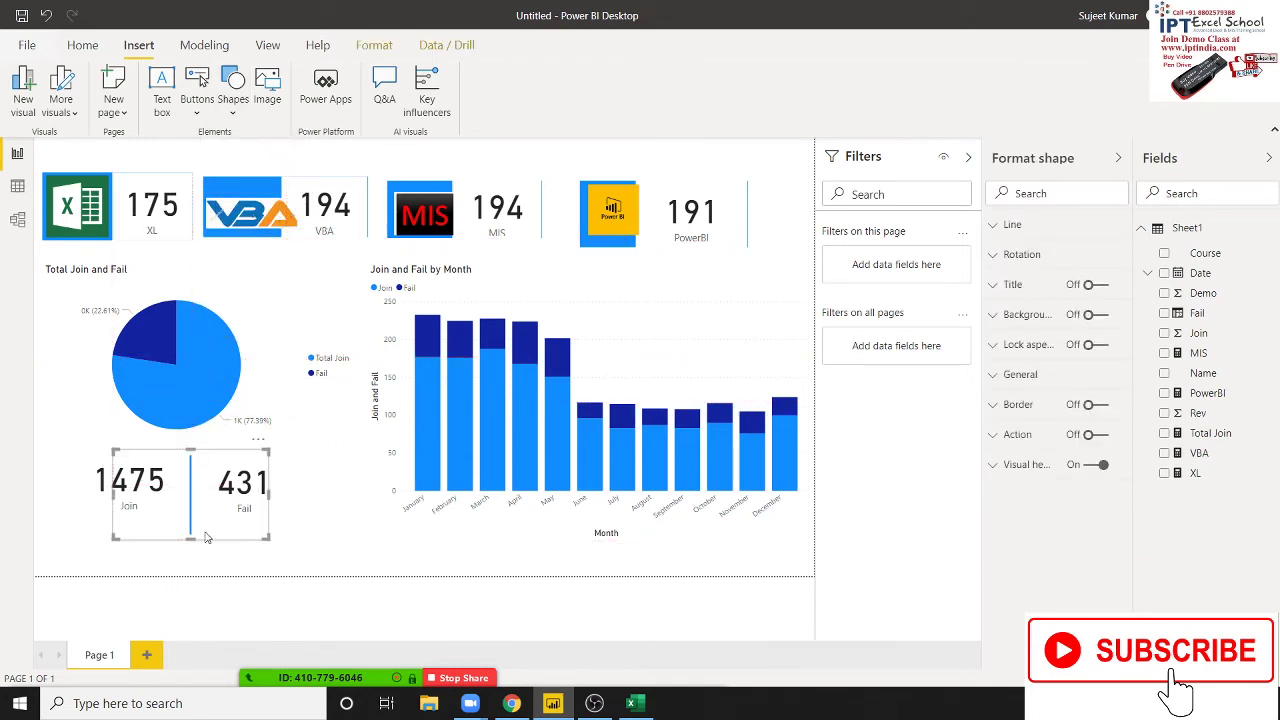
{"action": "left_click_drag", "start_coordinate": [190, 532], "coordinate": [190, 512]}
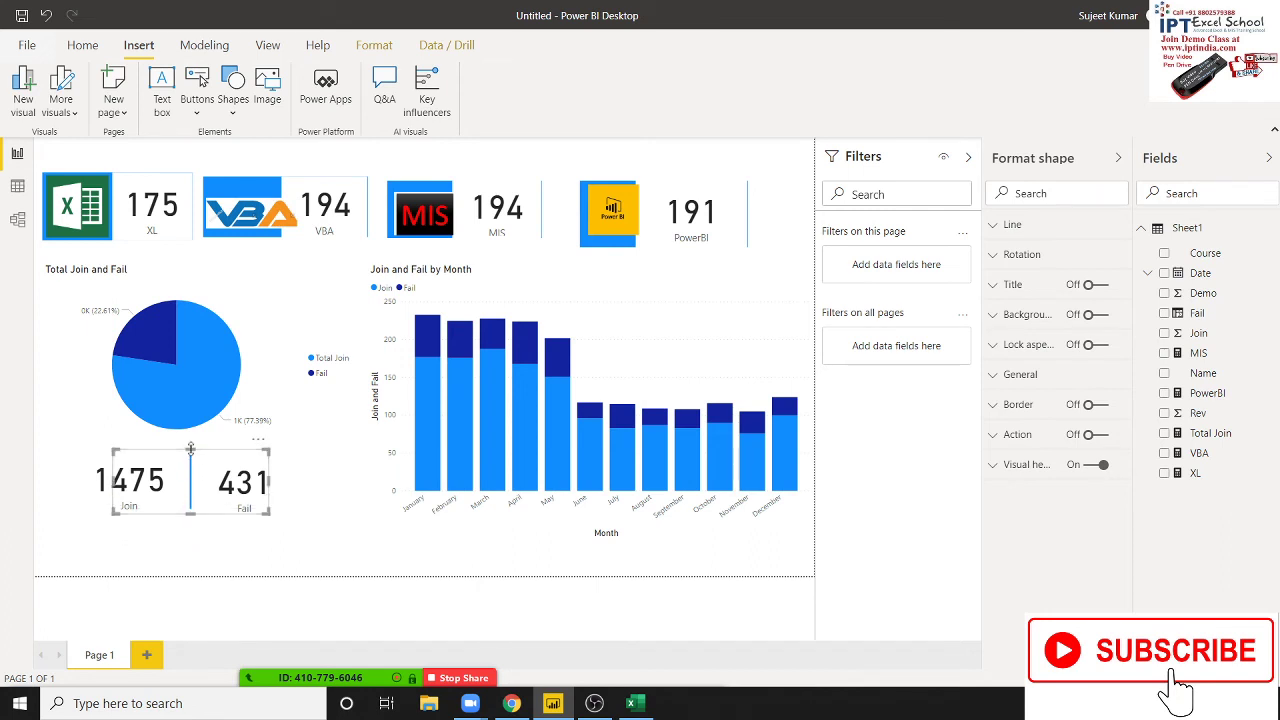
{"action": "left_click", "coordinate": [209, 548]}
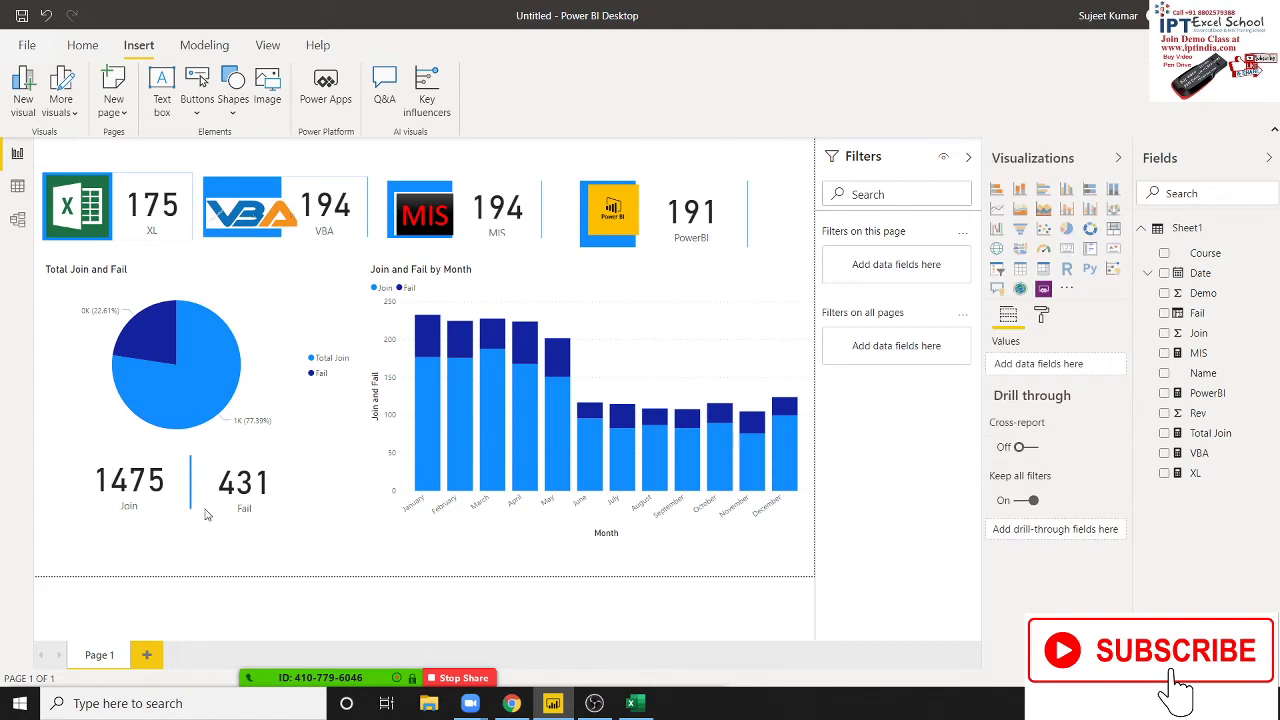
Add a second line shape and position it near the 431 Fail card
{"action": "left_click", "coordinate": [232, 92]}
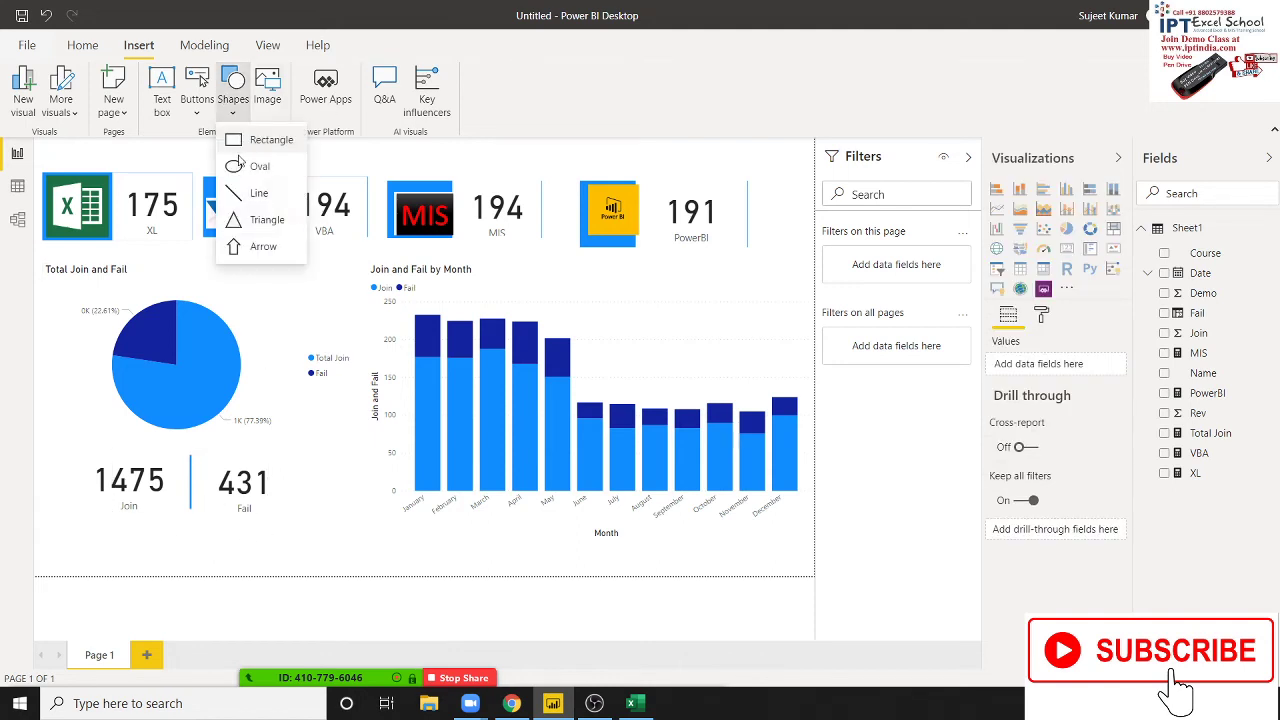
{"action": "left_click", "coordinate": [242, 196]}
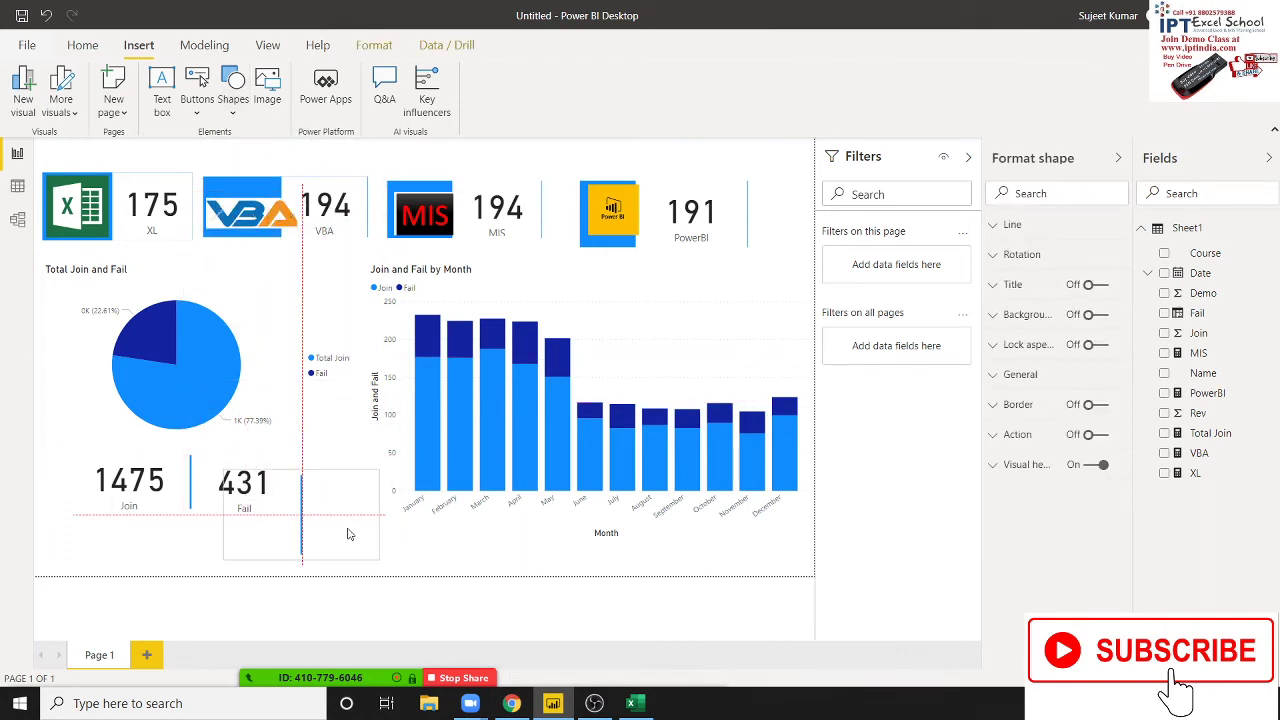
{"action": "left_click_drag", "start_coordinate": [340, 462], "coordinate": [346, 531]}
{"action": "left_click", "coordinate": [376, 46]}
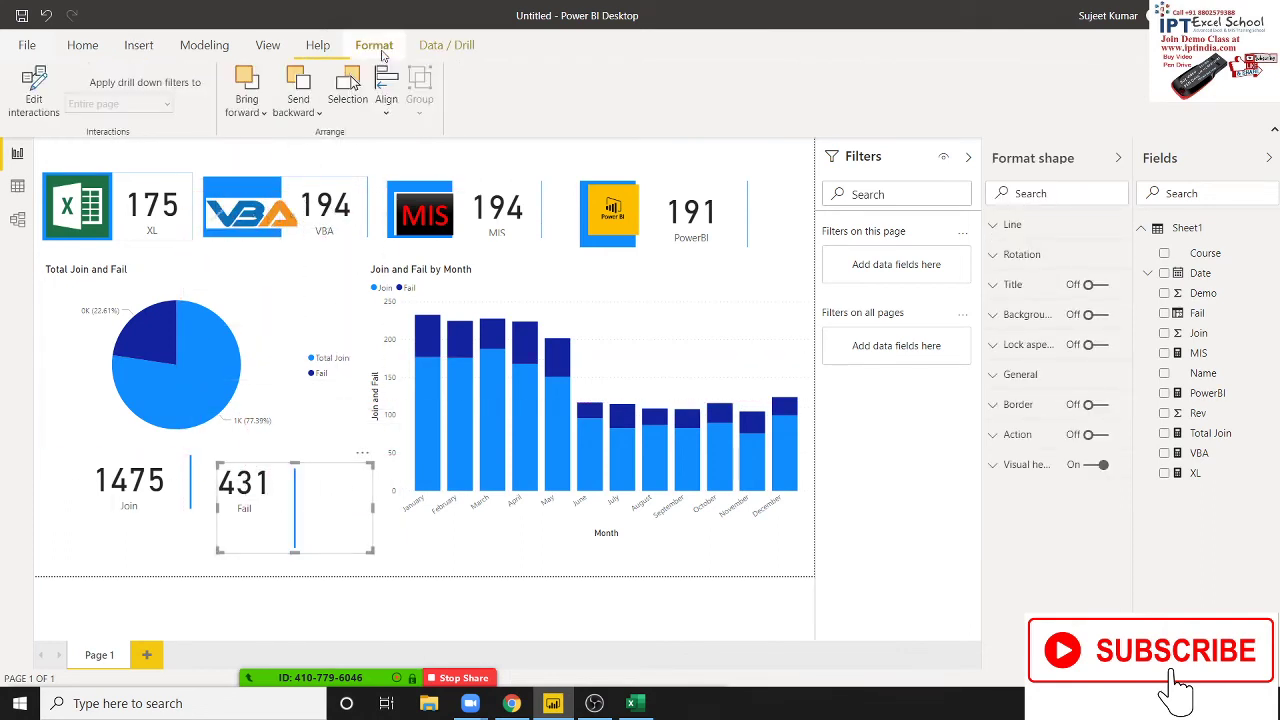
{"action": "left_click", "coordinate": [383, 112]}
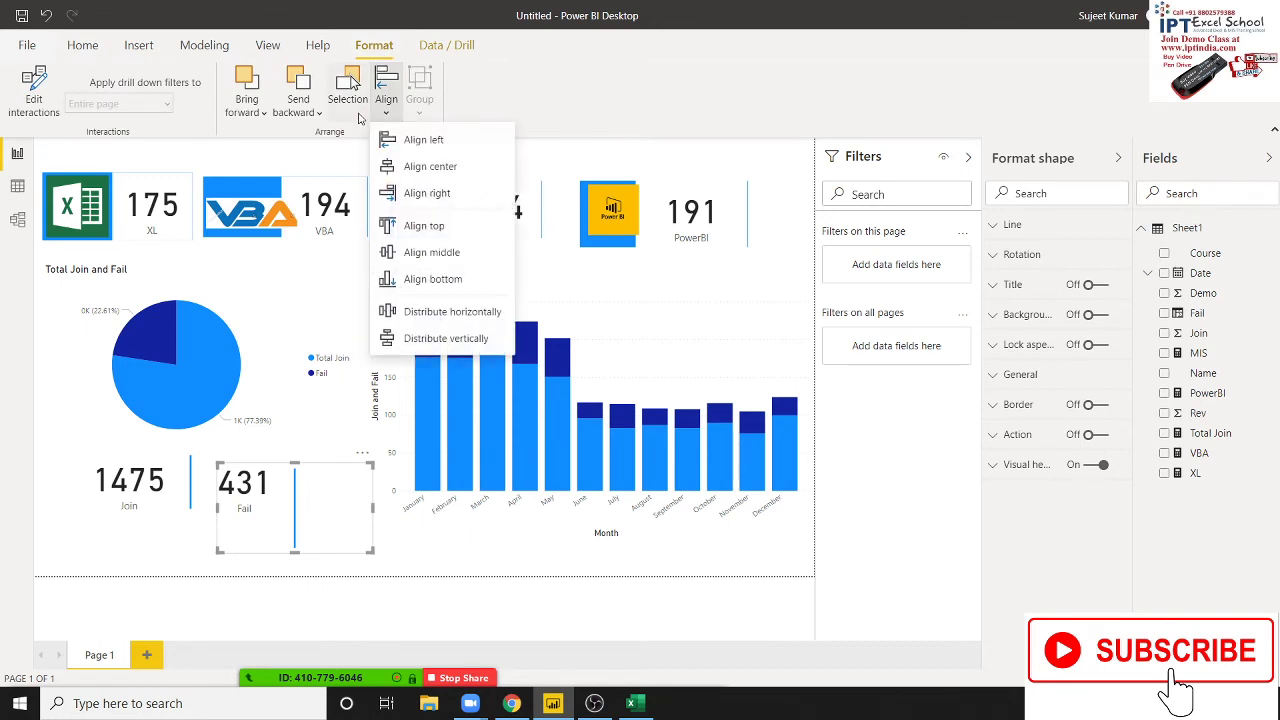
{"action": "left_click", "coordinate": [38, 128]}
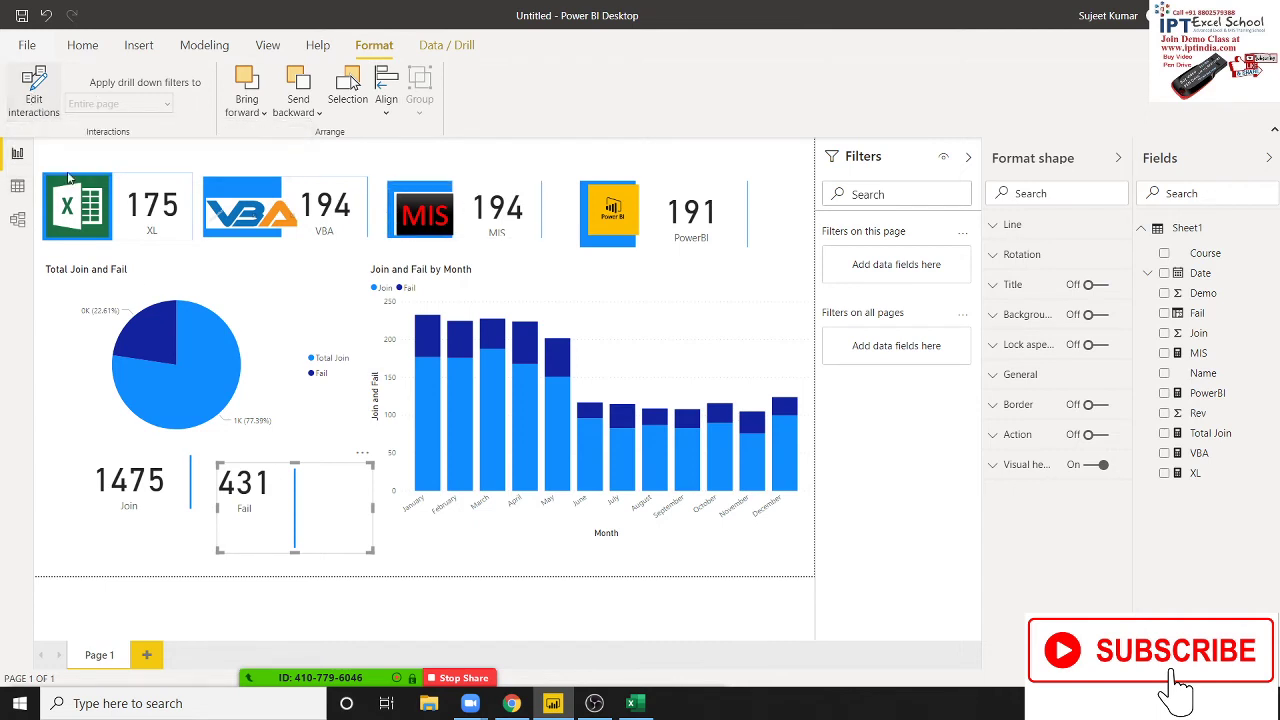
{"action": "left_click", "coordinate": [47, 116]}
{"action": "left_click_drag", "start_coordinate": [296, 530], "coordinate": [283, 480]}
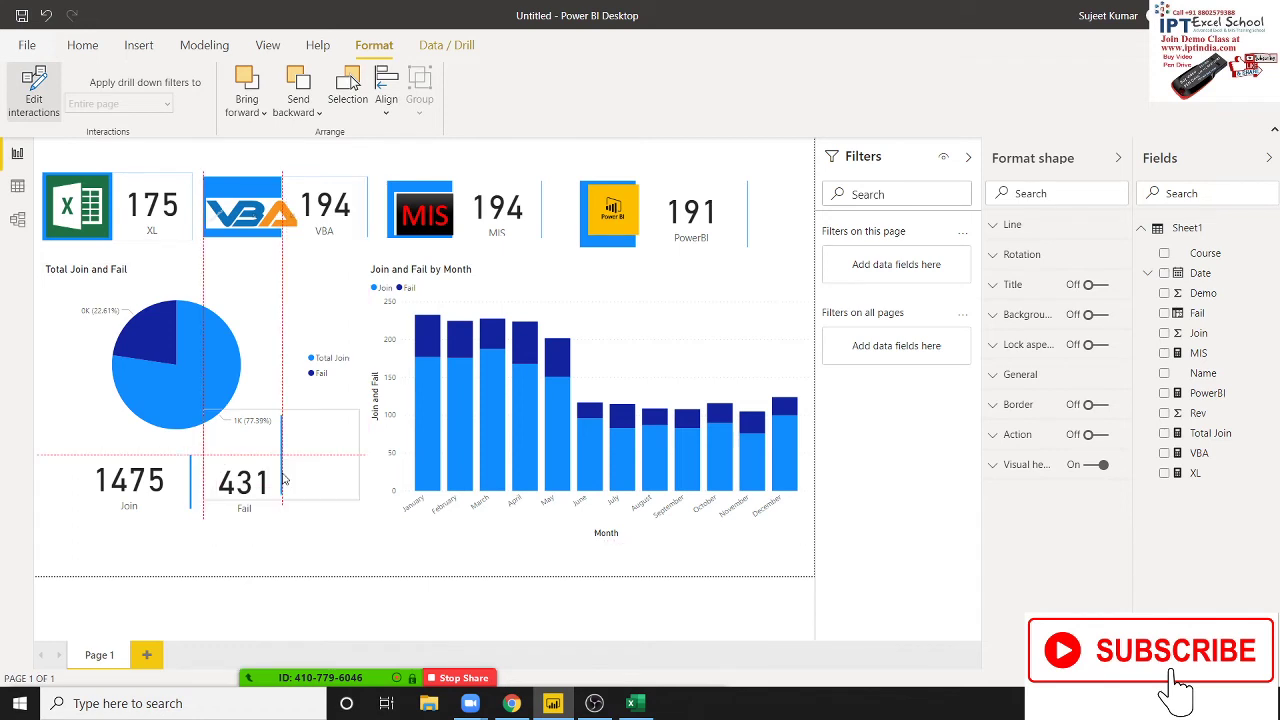
{"action": "left_click", "coordinate": [283, 480]}
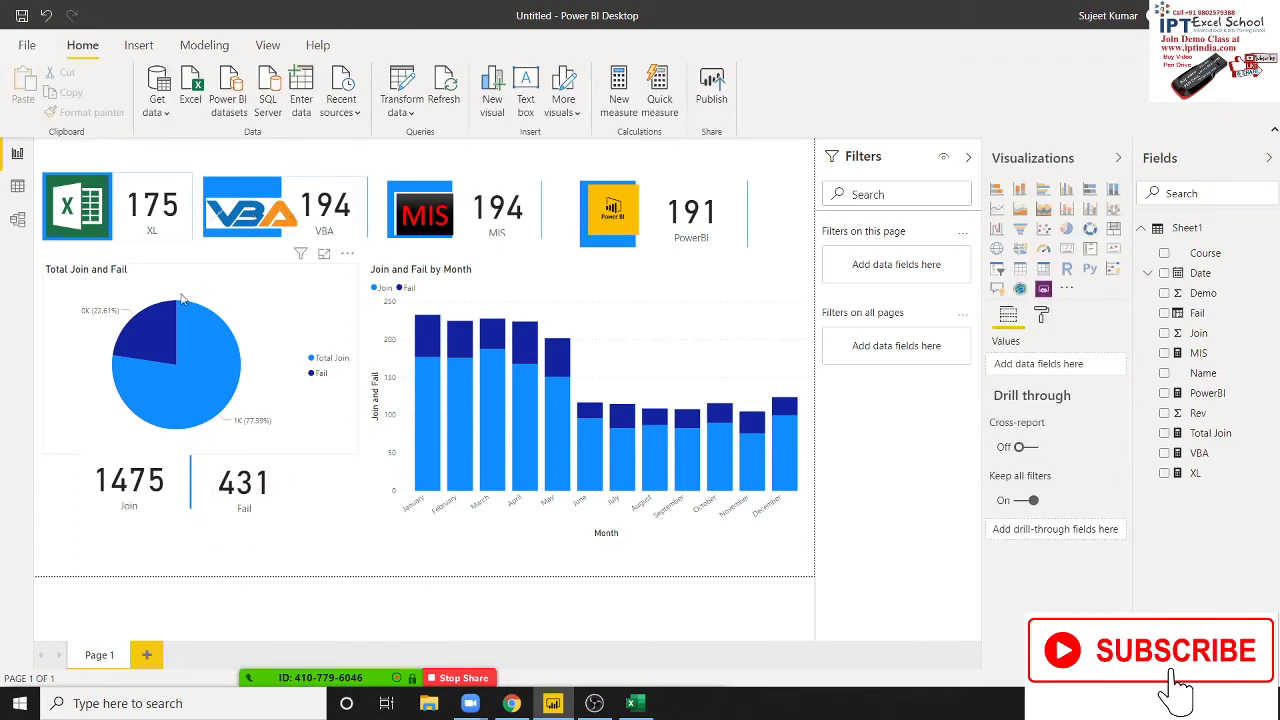
{"action": "left_click", "coordinate": [140, 45]}
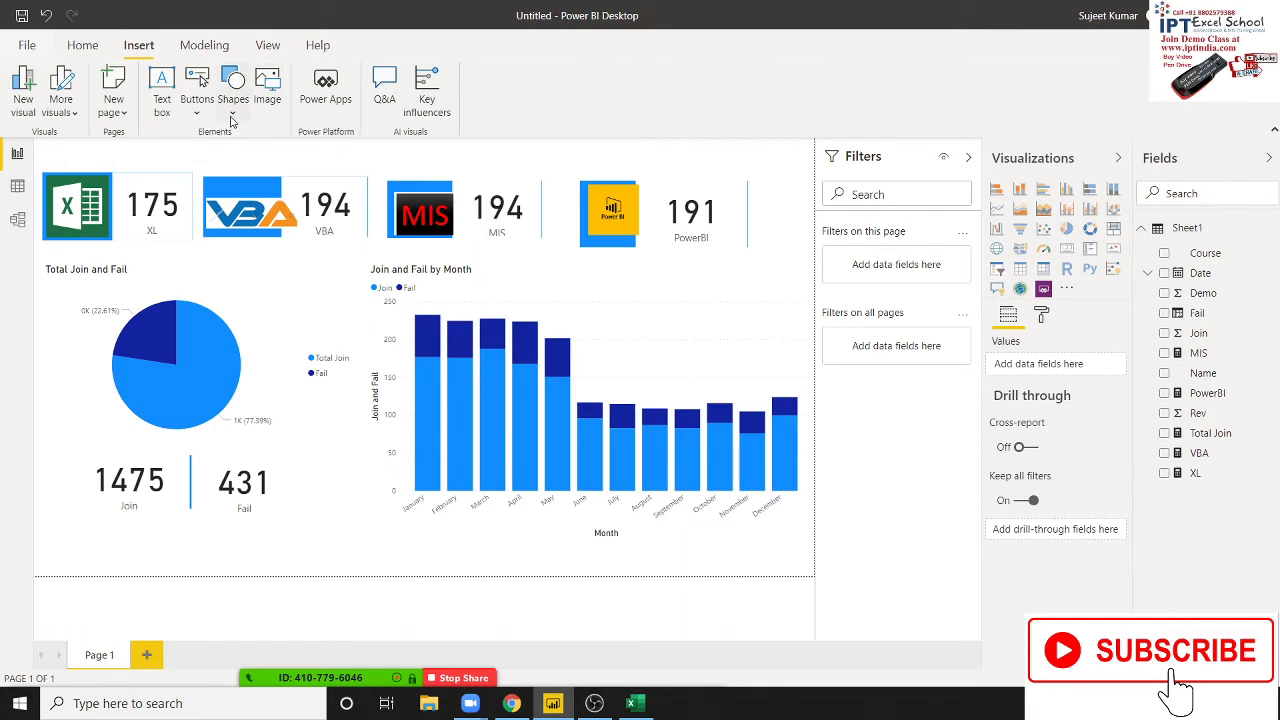
Insert a rectangle shape and flatten it into a thin, wide bar beneath the Join and Fail cards
{"action": "left_click", "coordinate": [230, 120]}
{"action": "left_click", "coordinate": [226, 124]}
{"action": "left_click", "coordinate": [201, 114]}
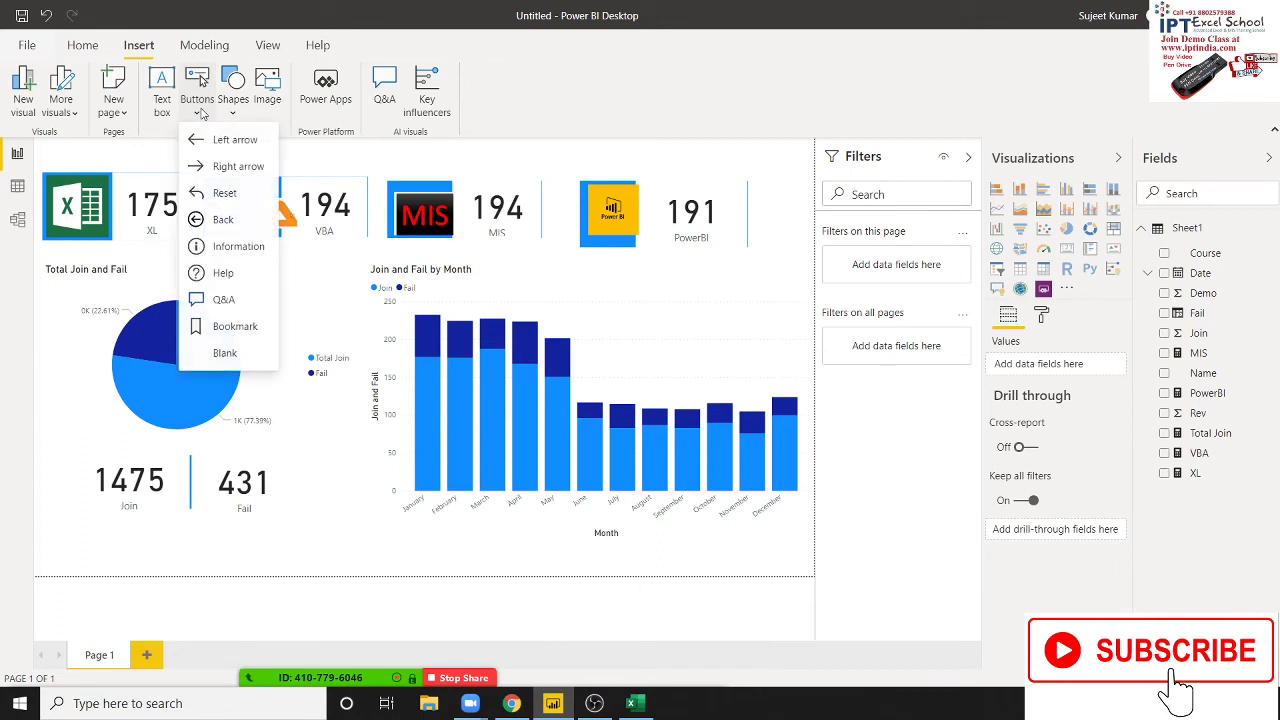
{"action": "left_click", "coordinate": [160, 250]}
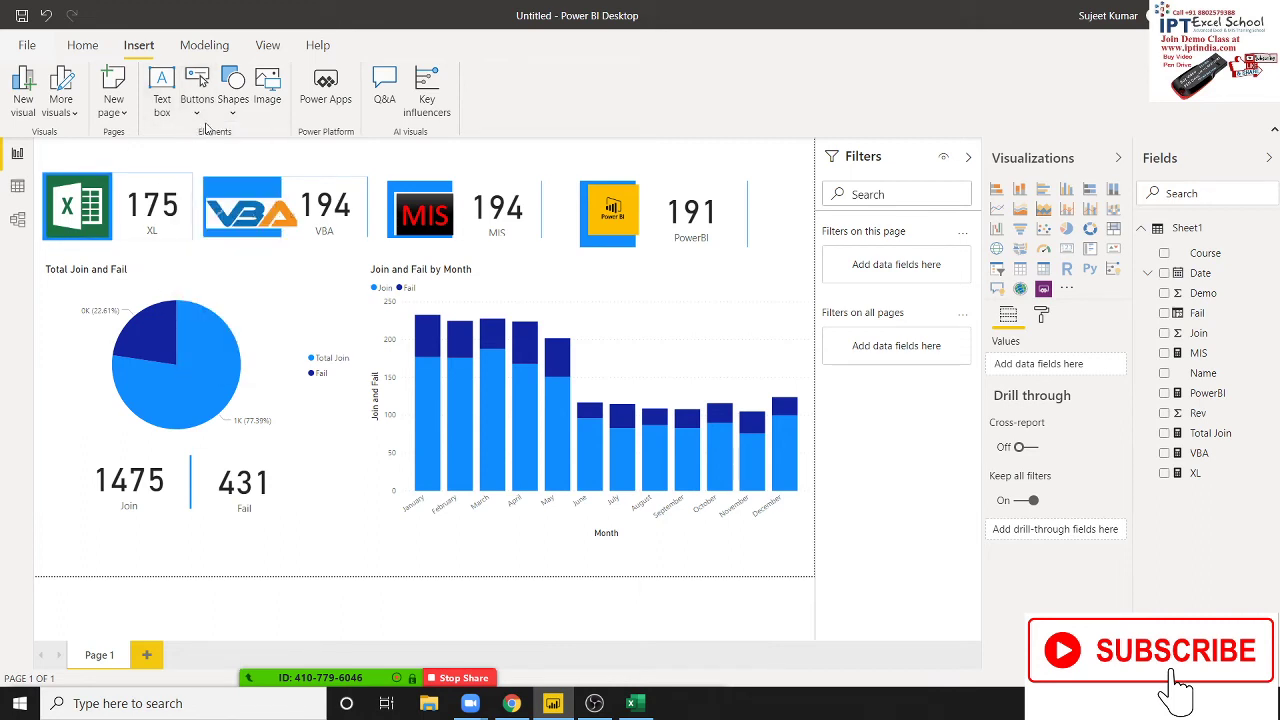
{"action": "left_click", "coordinate": [232, 112]}
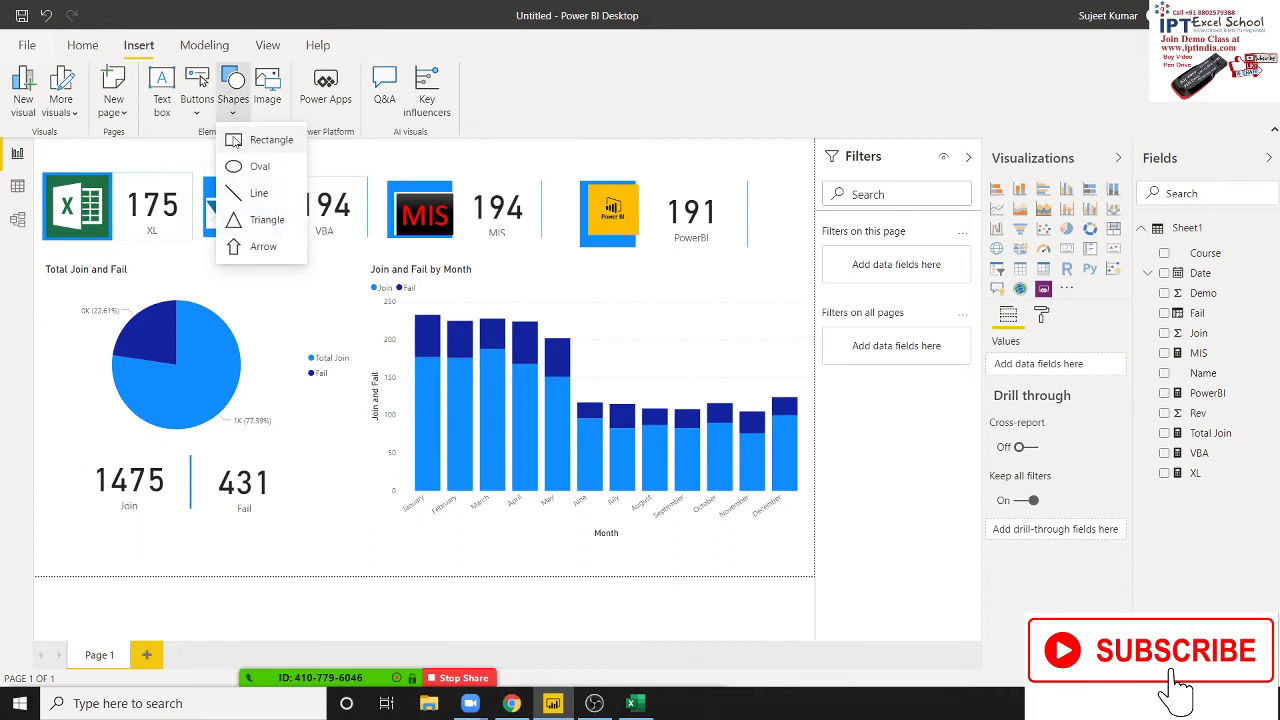
{"action": "left_click", "coordinate": [234, 141]}
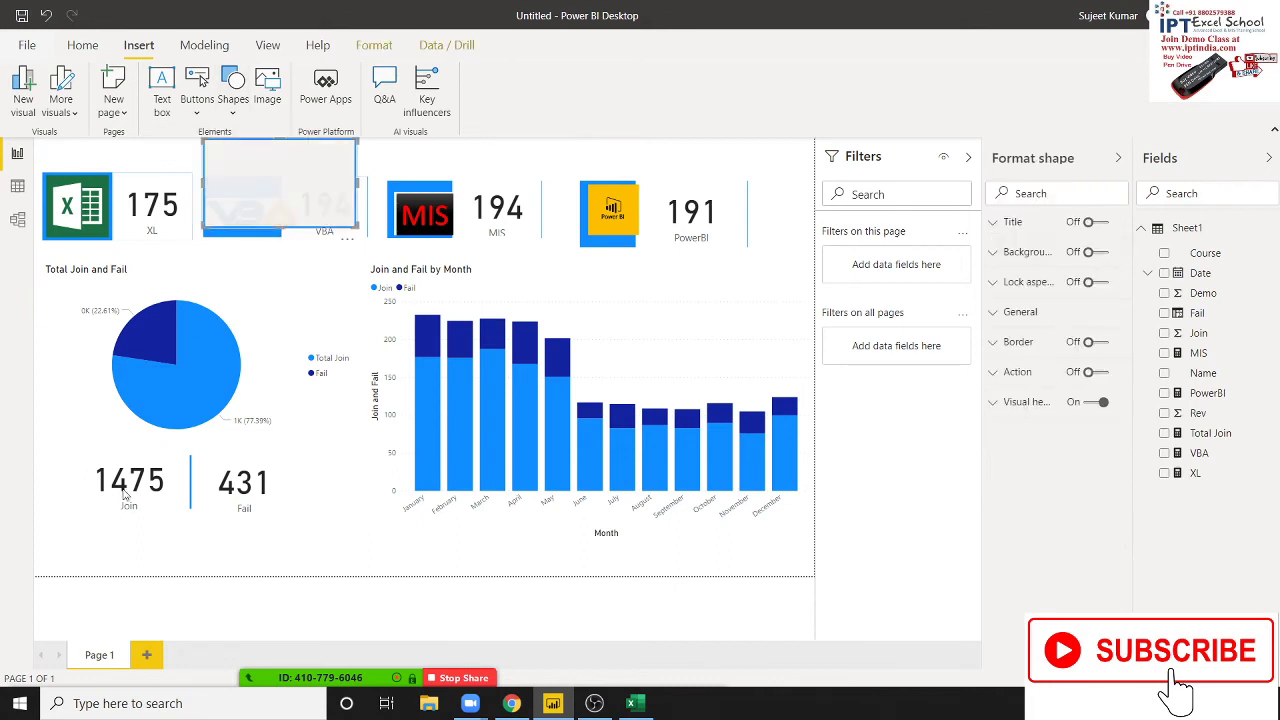
{"action": "left_click_drag", "start_coordinate": [275, 200], "coordinate": [157, 530]}
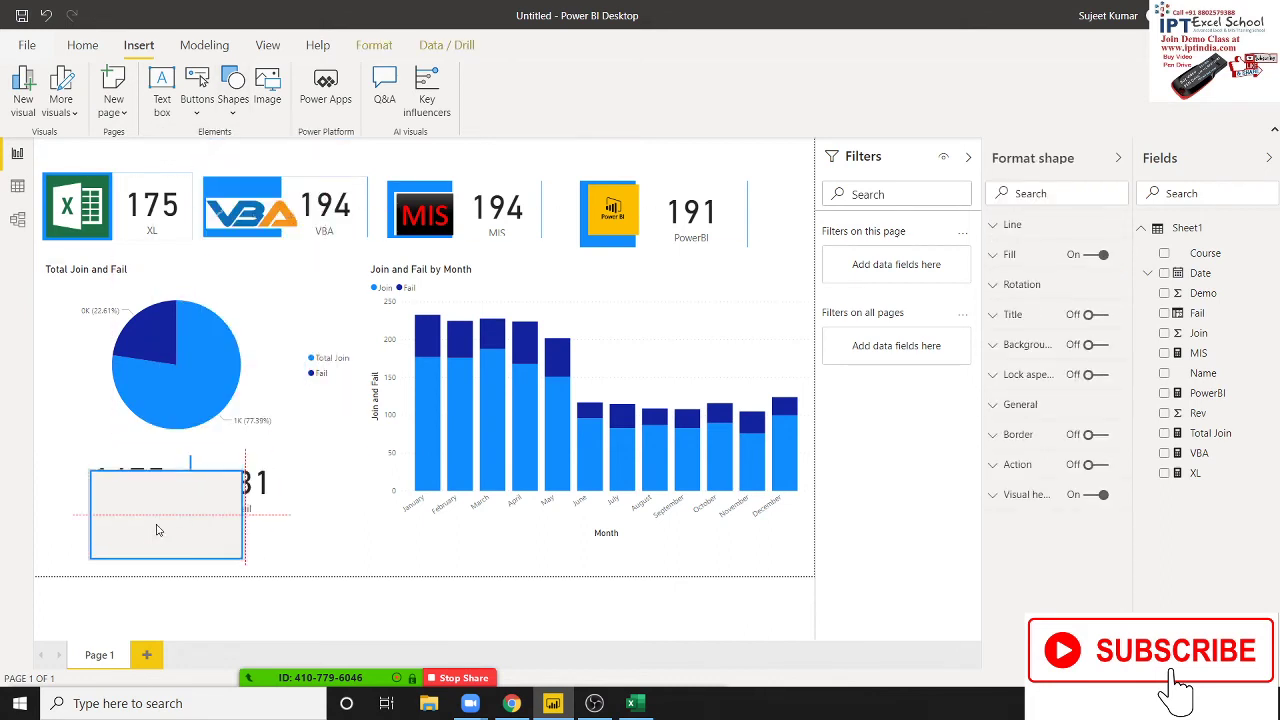
{"action": "mouse_move", "coordinate": [230, 552]}
{"action": "left_mouse_down"}
{"action": "mouse_move", "coordinate": [243, 484]}
{"action": "mouse_move", "coordinate": [260, 531]}
{"action": "left_mouse_up"}
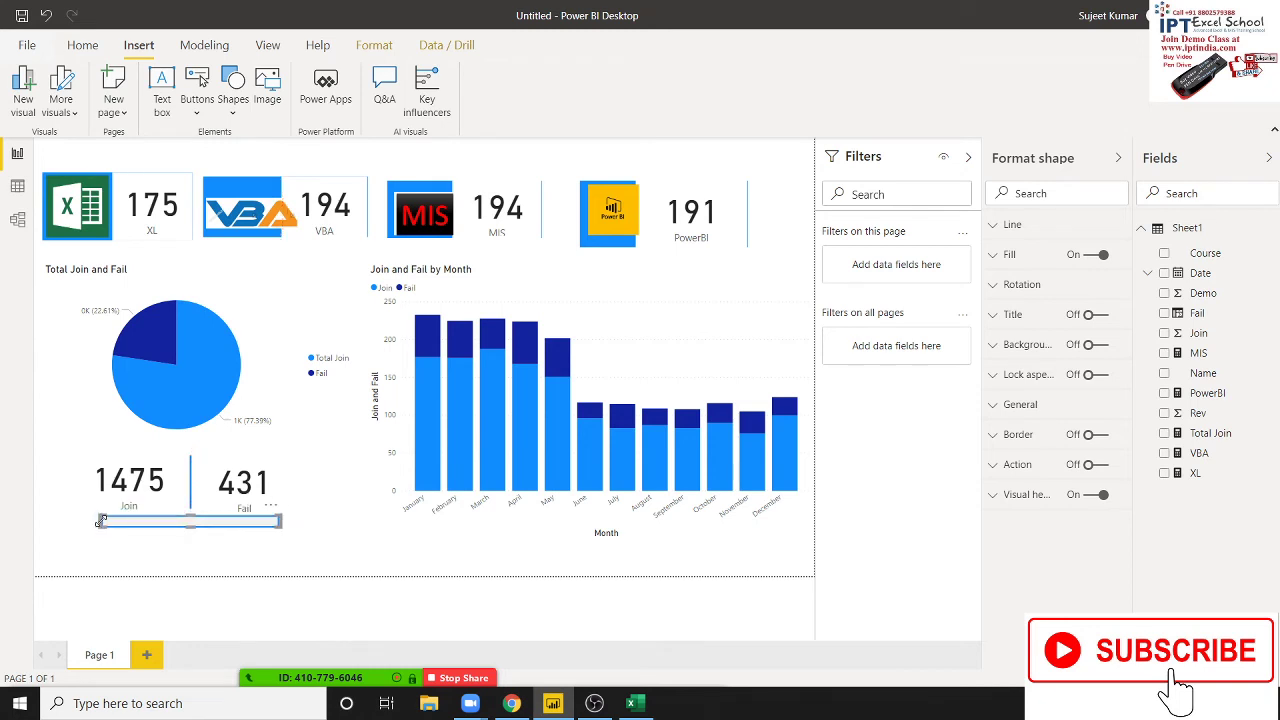
{"action": "left_click_drag", "start_coordinate": [101, 521], "coordinate": [86, 521]}
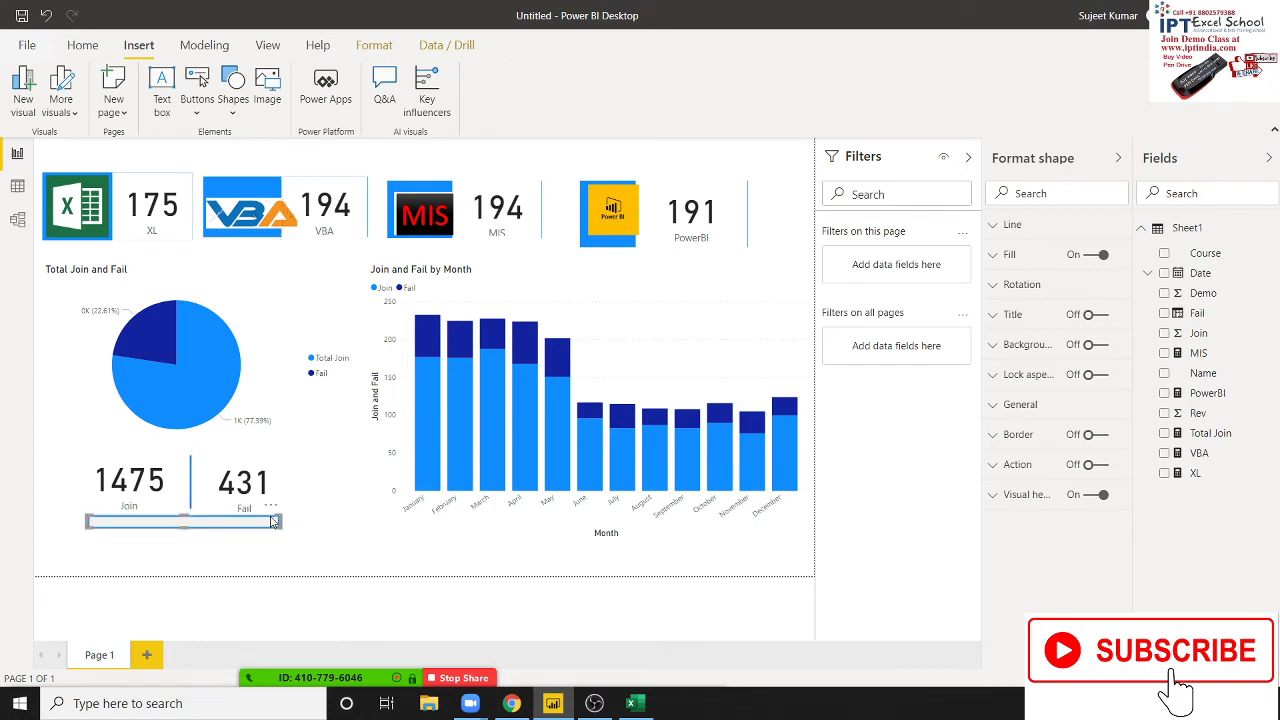
Set the bar's line color to white
{"action": "left_click", "coordinate": [184, 521]}
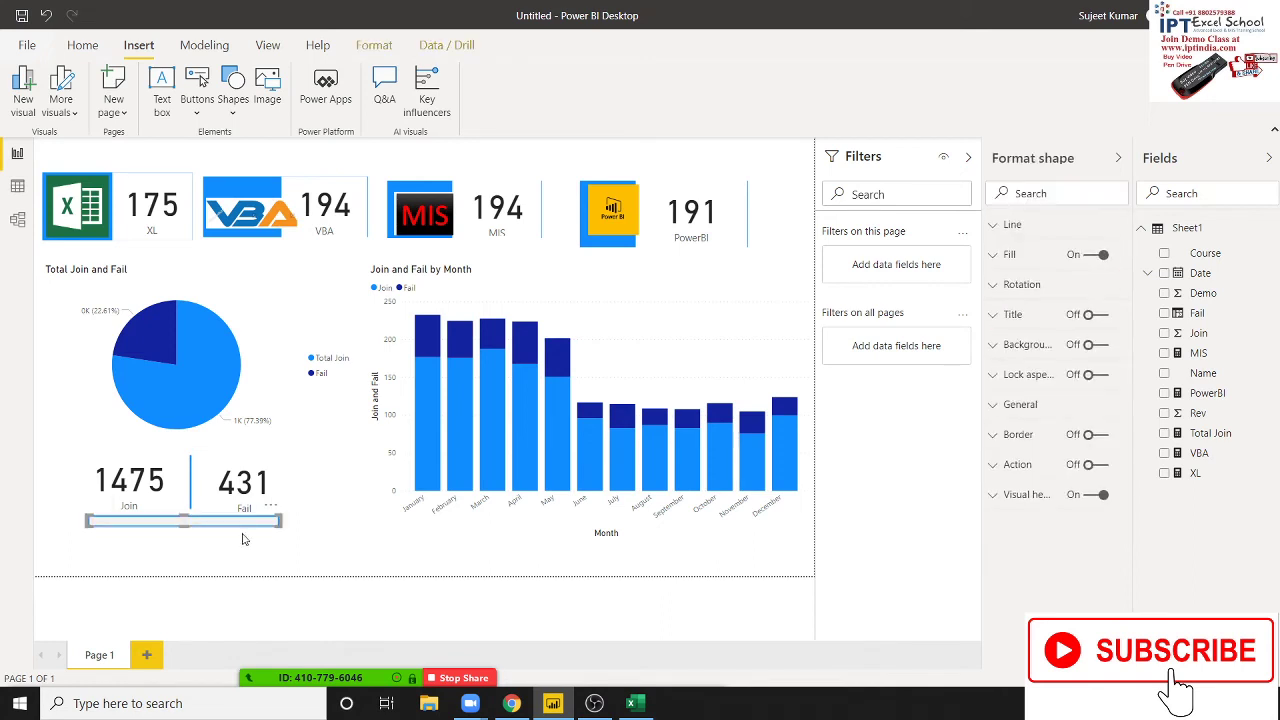
{"action": "left_click", "coordinate": [189, 522]}
{"action": "left_click", "coordinate": [1013, 226]}
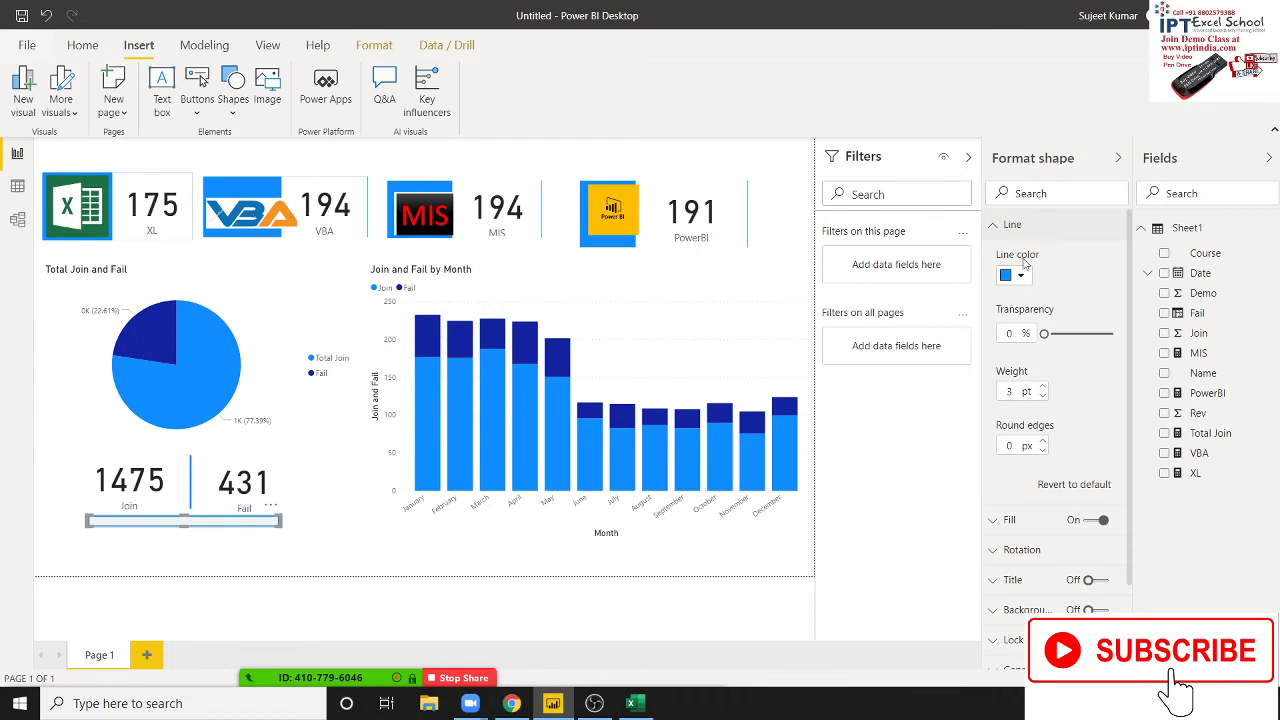
{"action": "left_click", "coordinate": [1022, 275]}
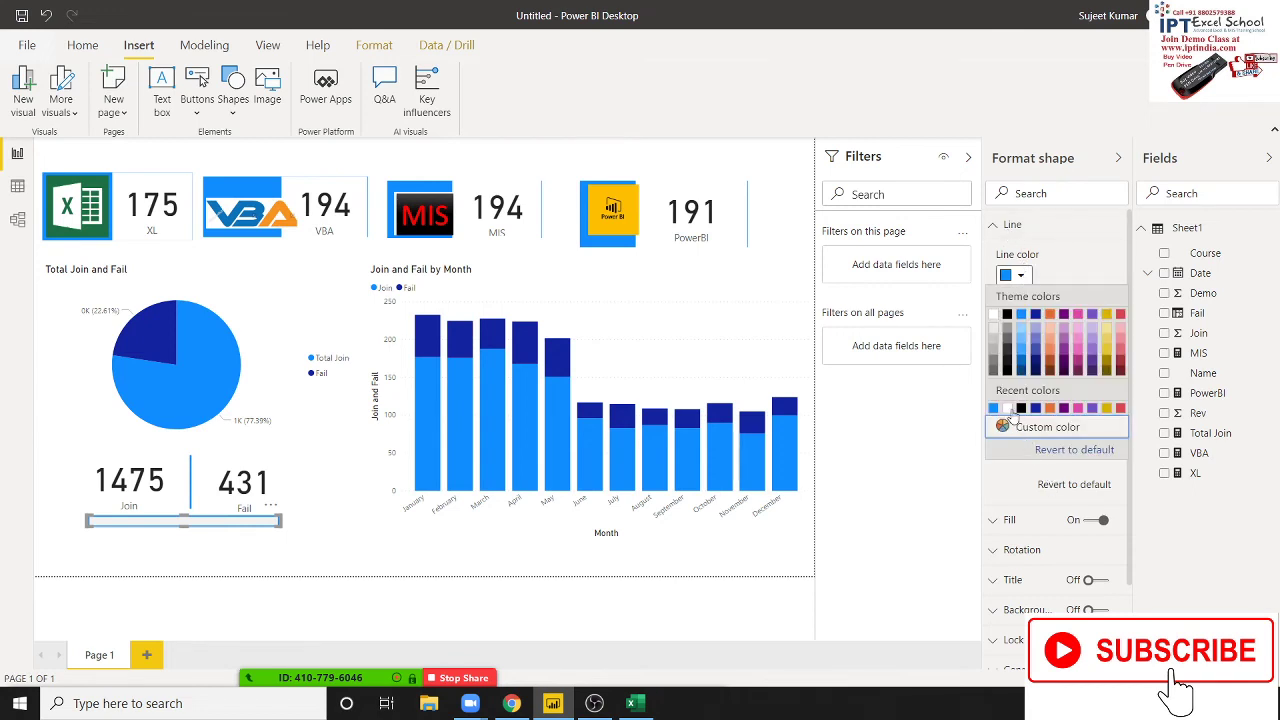
{"action": "key", "text": "Escape"}
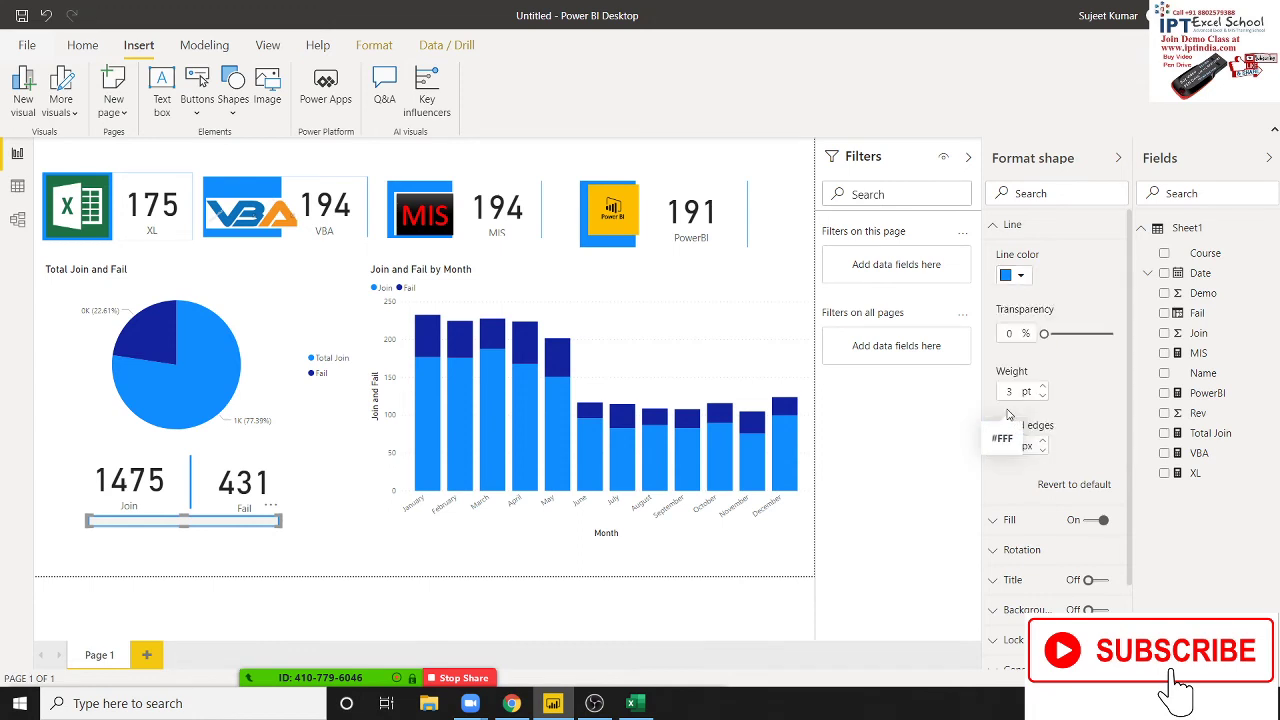
{"action": "left_click", "coordinate": [234, 568]}
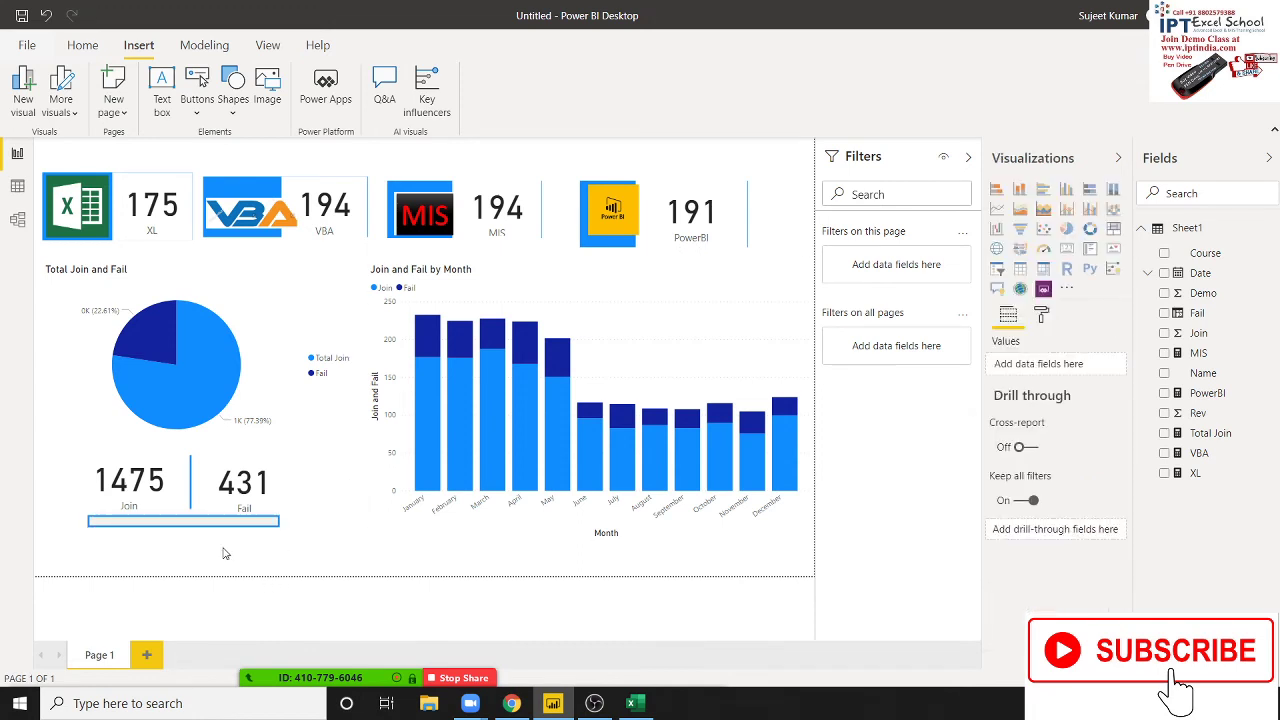
{"action": "left_click", "coordinate": [217, 522]}
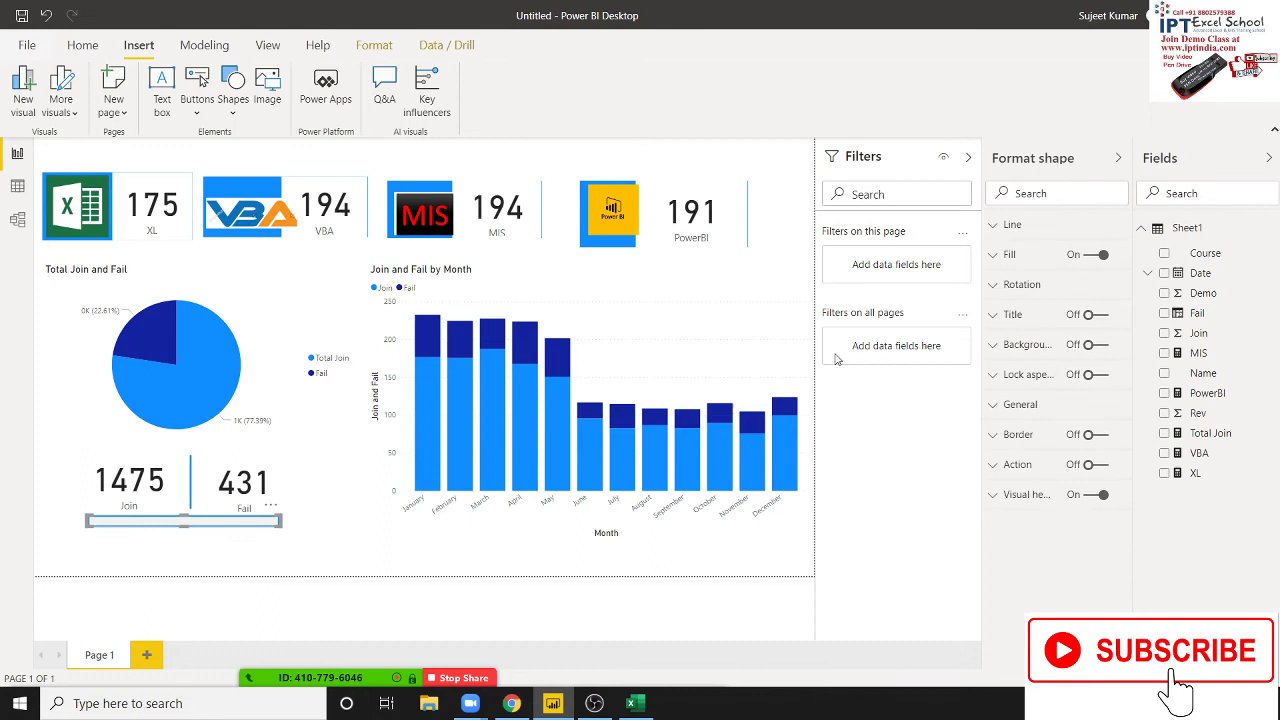
{"action": "left_click", "coordinate": [1014, 226]}
{"action": "left_click", "coordinate": [1019, 279]}
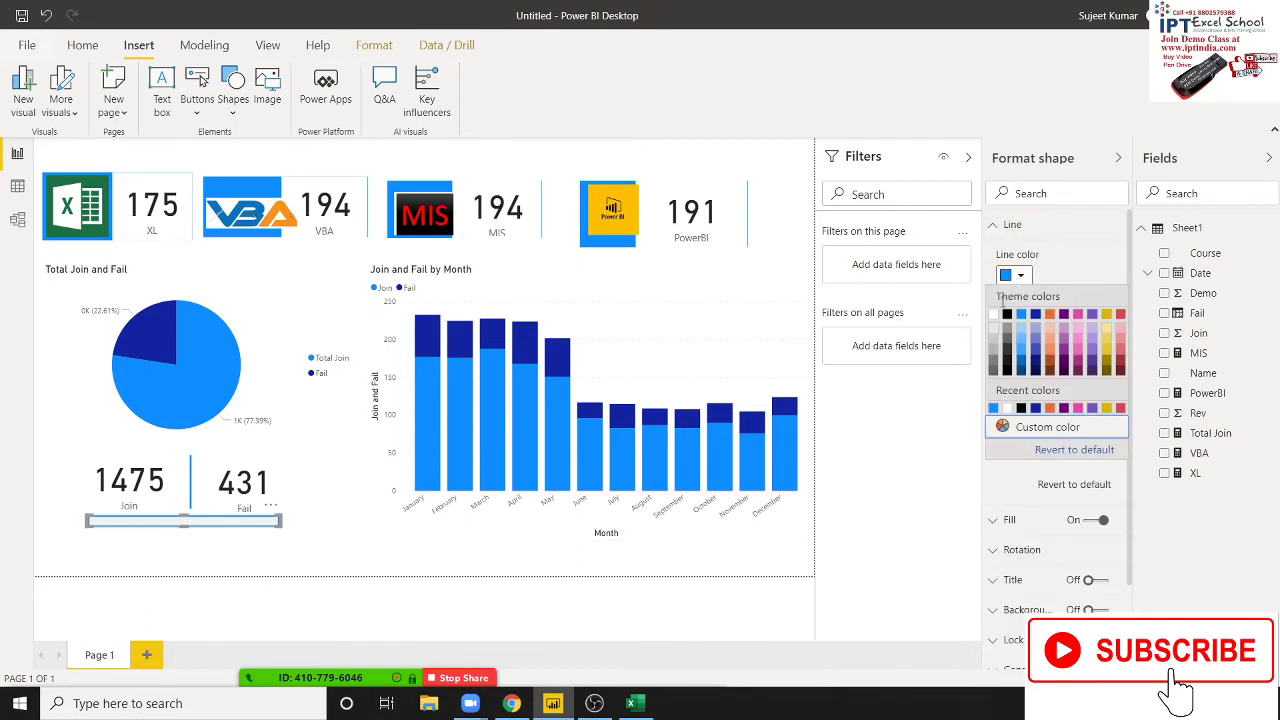
{"action": "left_click", "coordinate": [996, 317]}
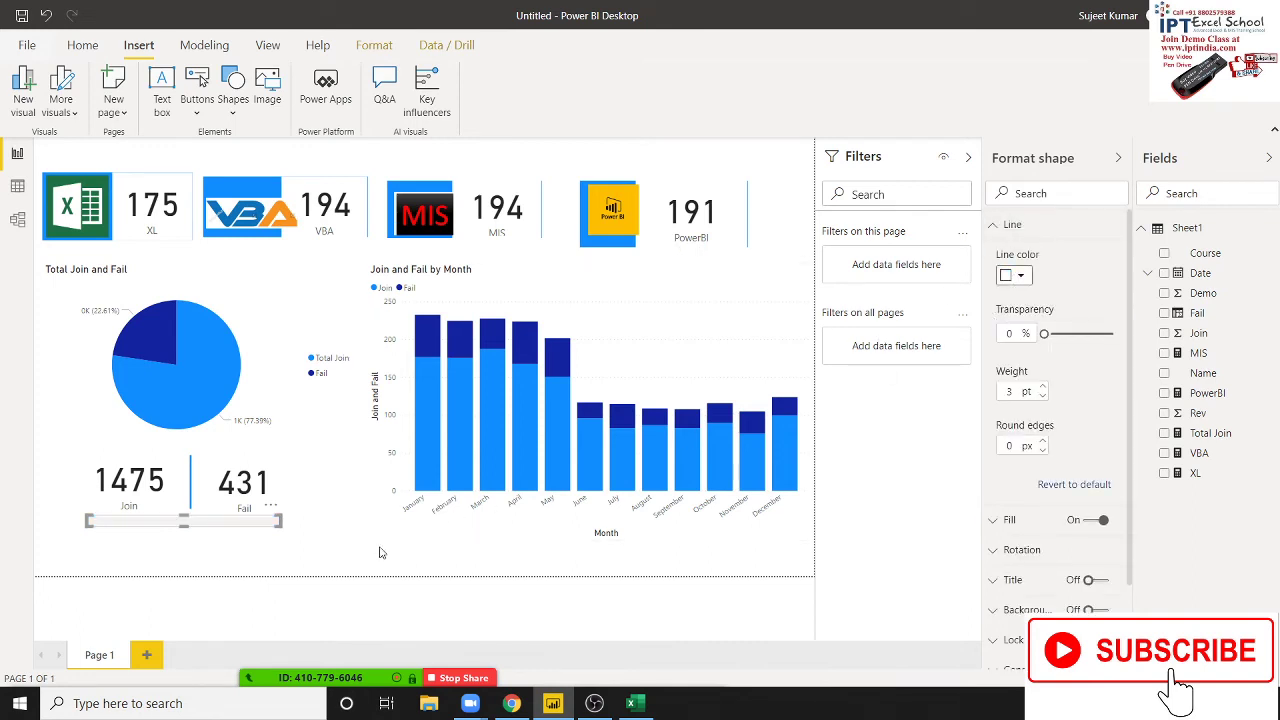
{"action": "left_click", "coordinate": [303, 550]}
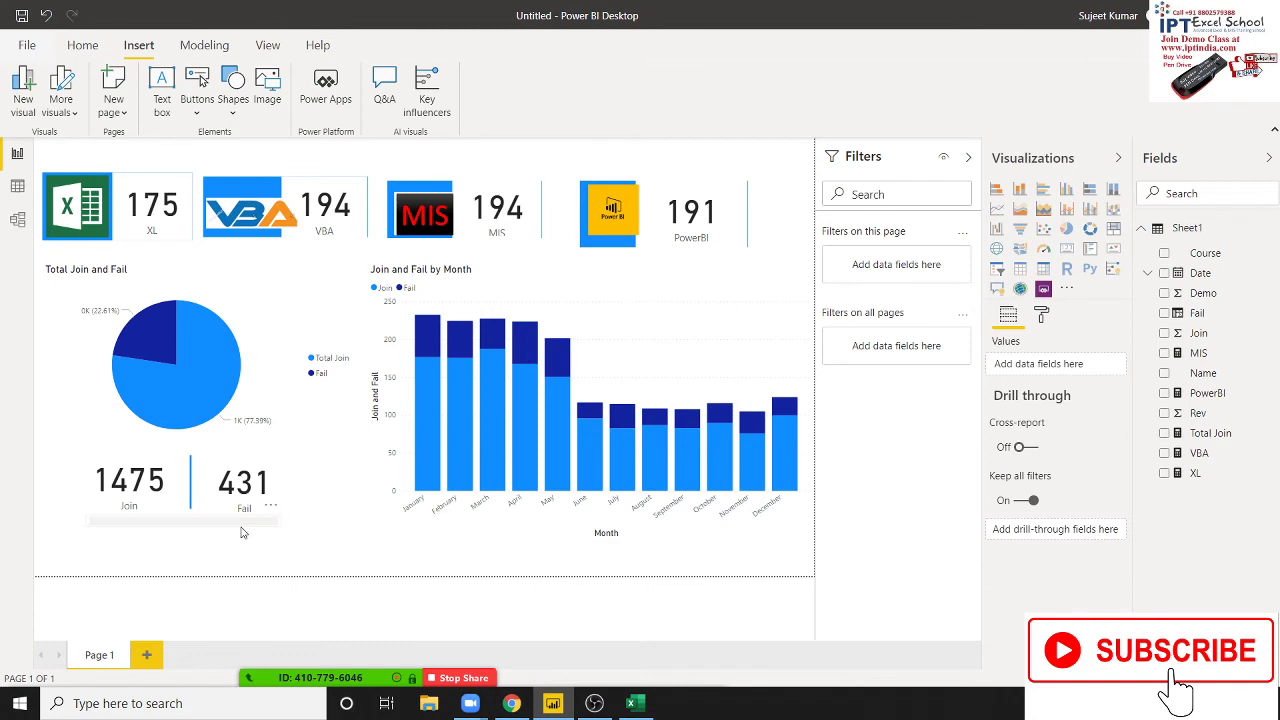
Set the bar's fill color to solid blue
{"action": "left_click", "coordinate": [240, 524]}
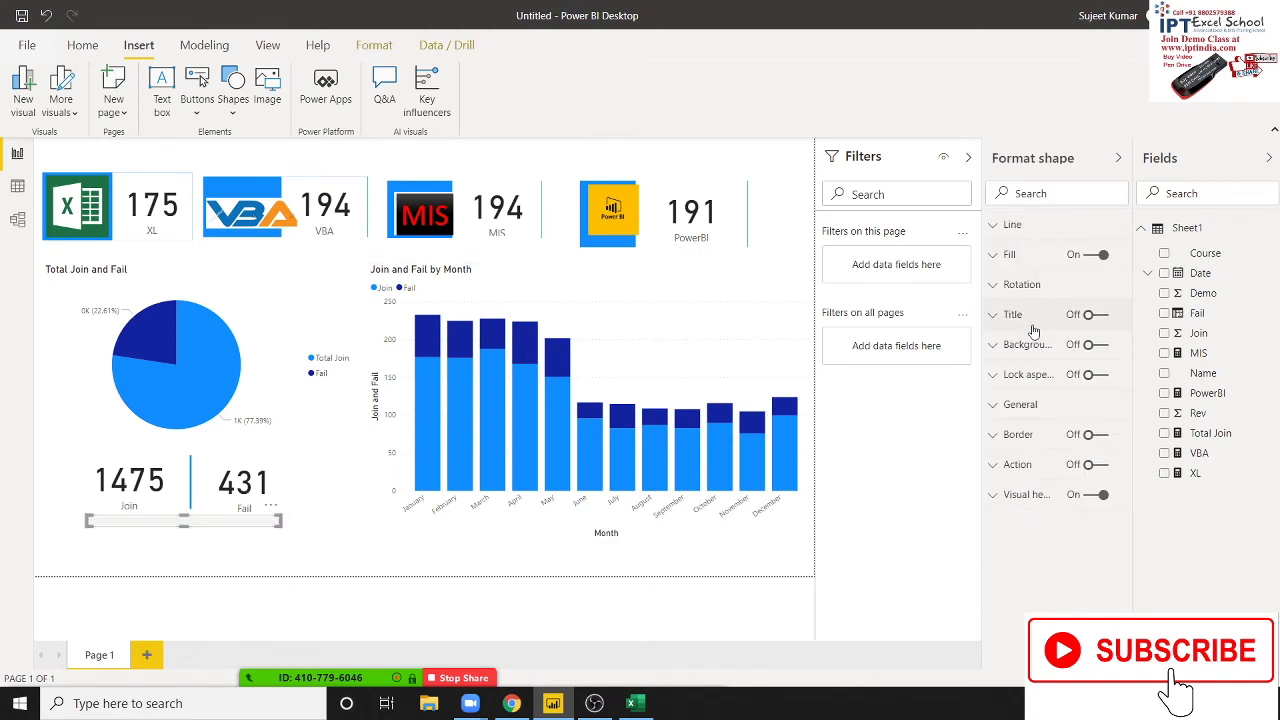
{"action": "left_click", "coordinate": [1028, 258]}
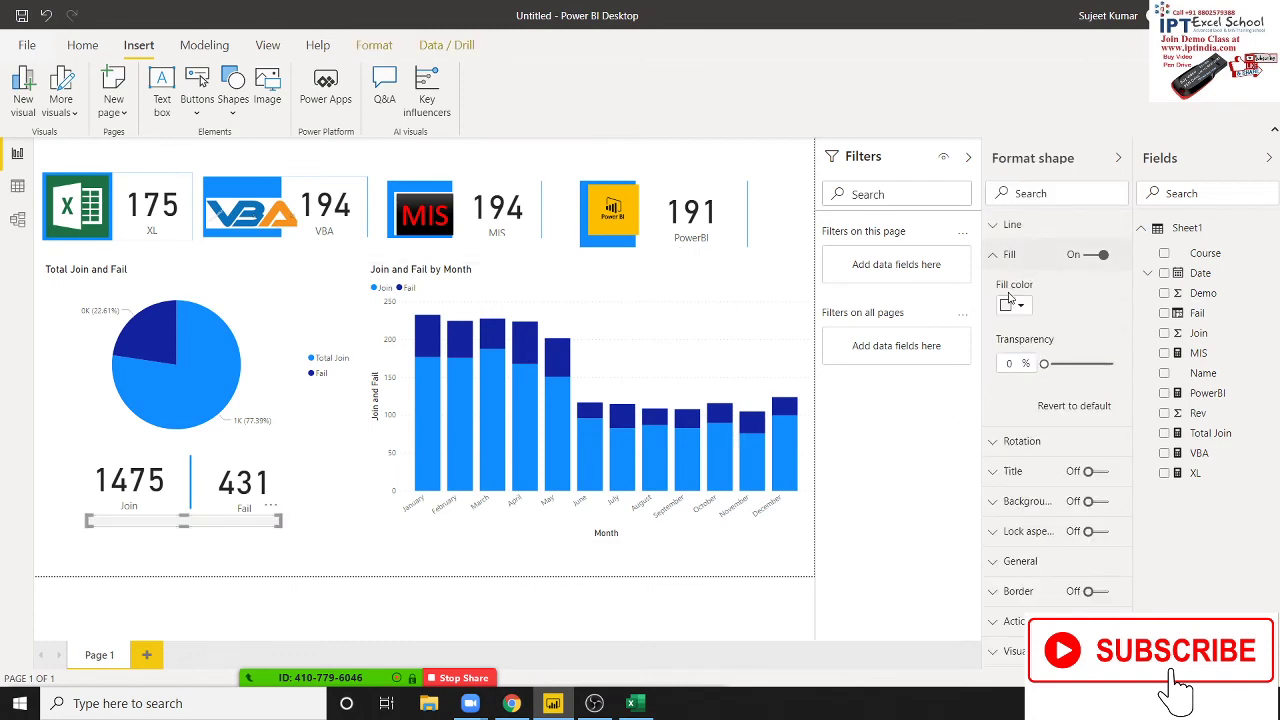
{"action": "left_click", "coordinate": [1013, 305]}
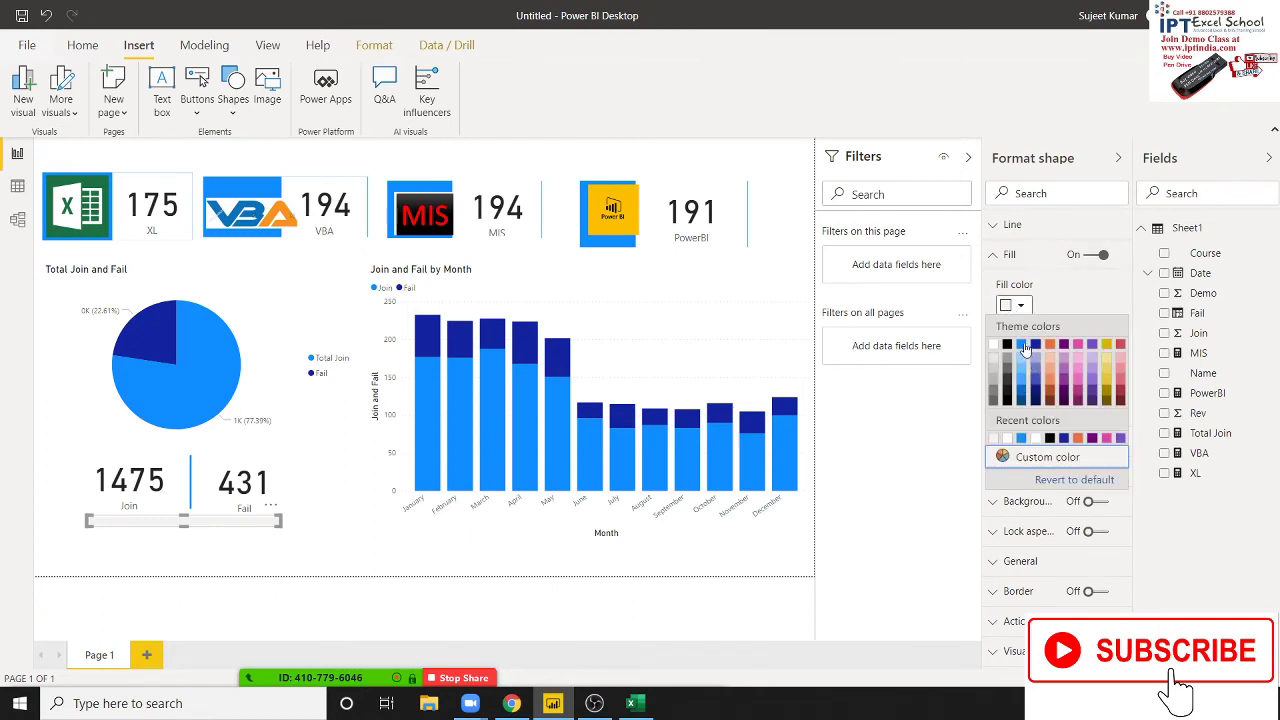
{"action": "left_click", "coordinate": [1022, 345]}
{"action": "left_click", "coordinate": [335, 557]}
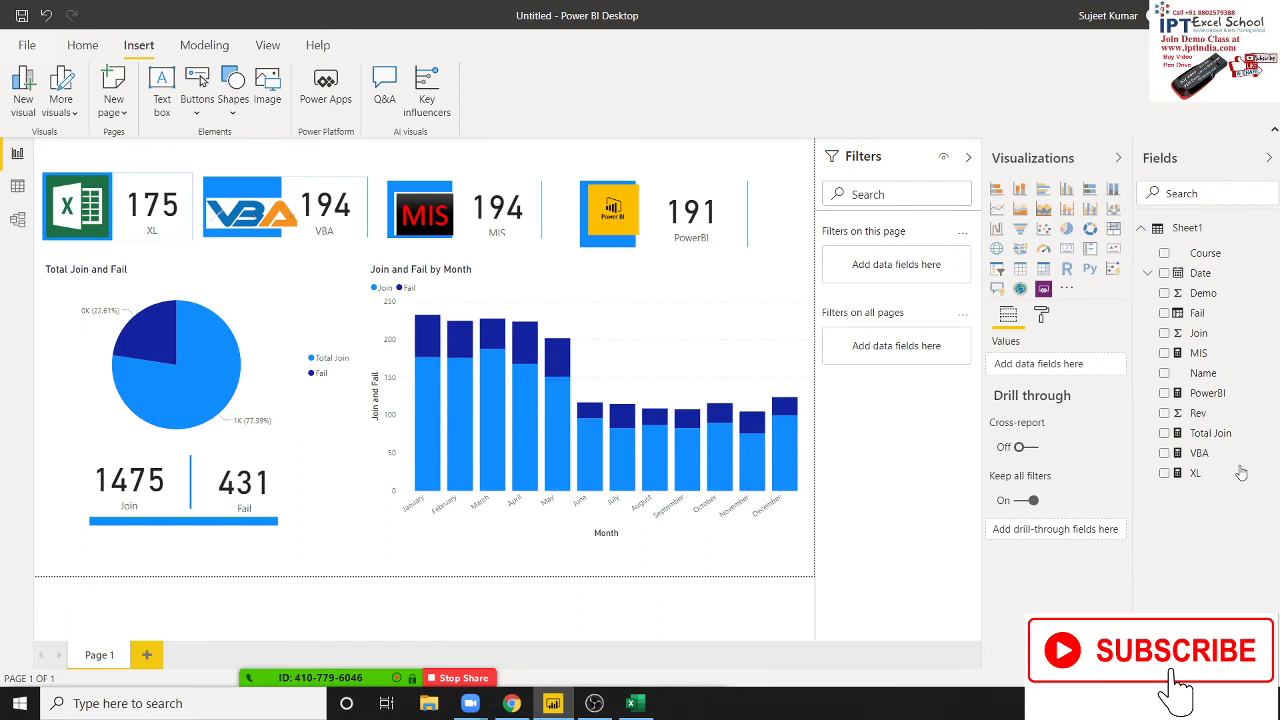
Add a Demo card showing 1545 below the Join and Fail cards with Background turned off
{"action": "left_click", "coordinate": [1064, 251]}
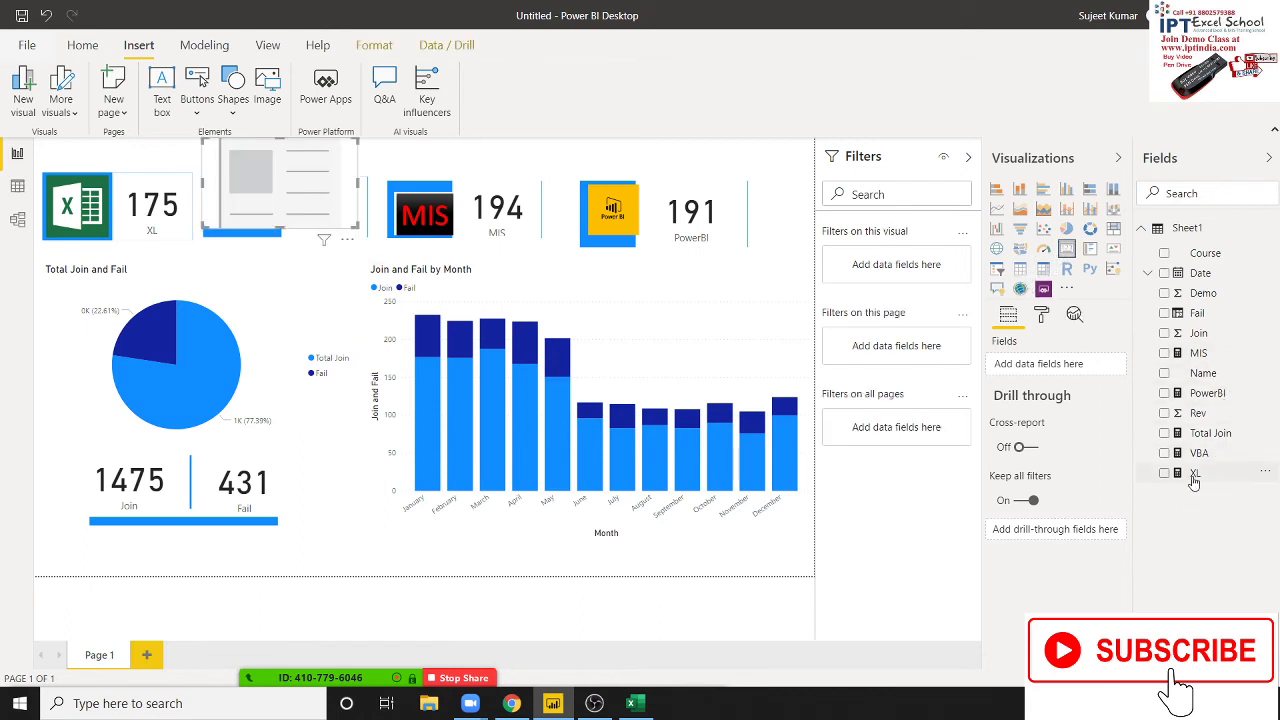
{"action": "left_click_drag", "start_coordinate": [1203, 293], "coordinate": [340, 218]}
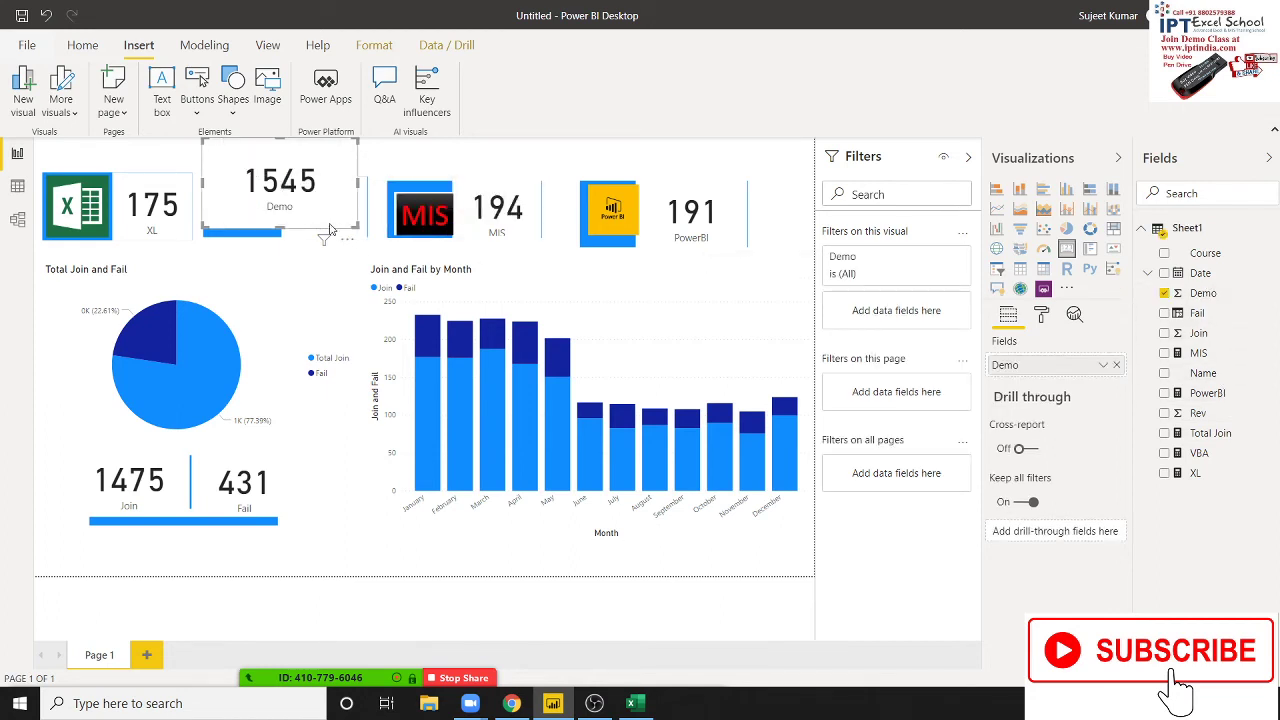
{"action": "mouse_move", "coordinate": [325, 257]}
{"action": "left_mouse_down"}
{"action": "mouse_move", "coordinate": [238, 568]}
{"action": "mouse_move", "coordinate": [203, 528]}
{"action": "mouse_move", "coordinate": [214, 550]}
{"action": "left_mouse_up"}
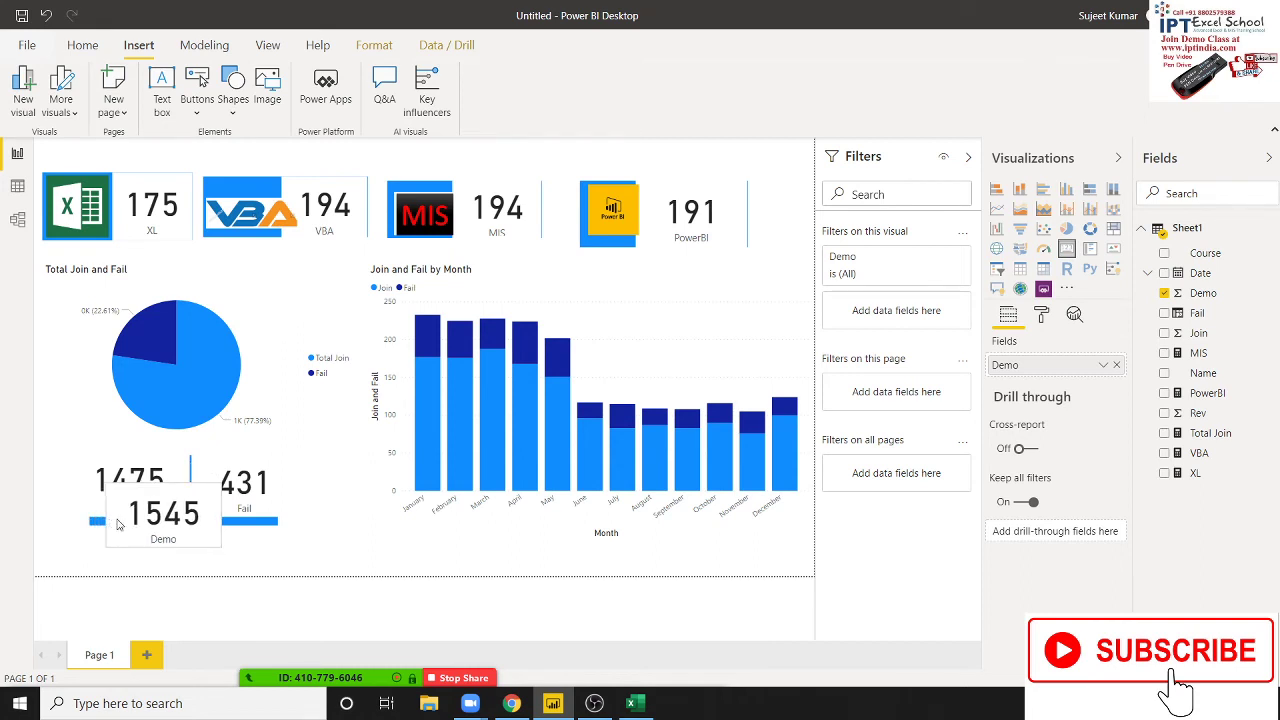
{"action": "mouse_move", "coordinate": [210, 528]}
{"action": "left_mouse_down"}
{"action": "mouse_move", "coordinate": [211, 560]}
{"action": "mouse_move", "coordinate": [231, 559]}
{"action": "left_mouse_up"}
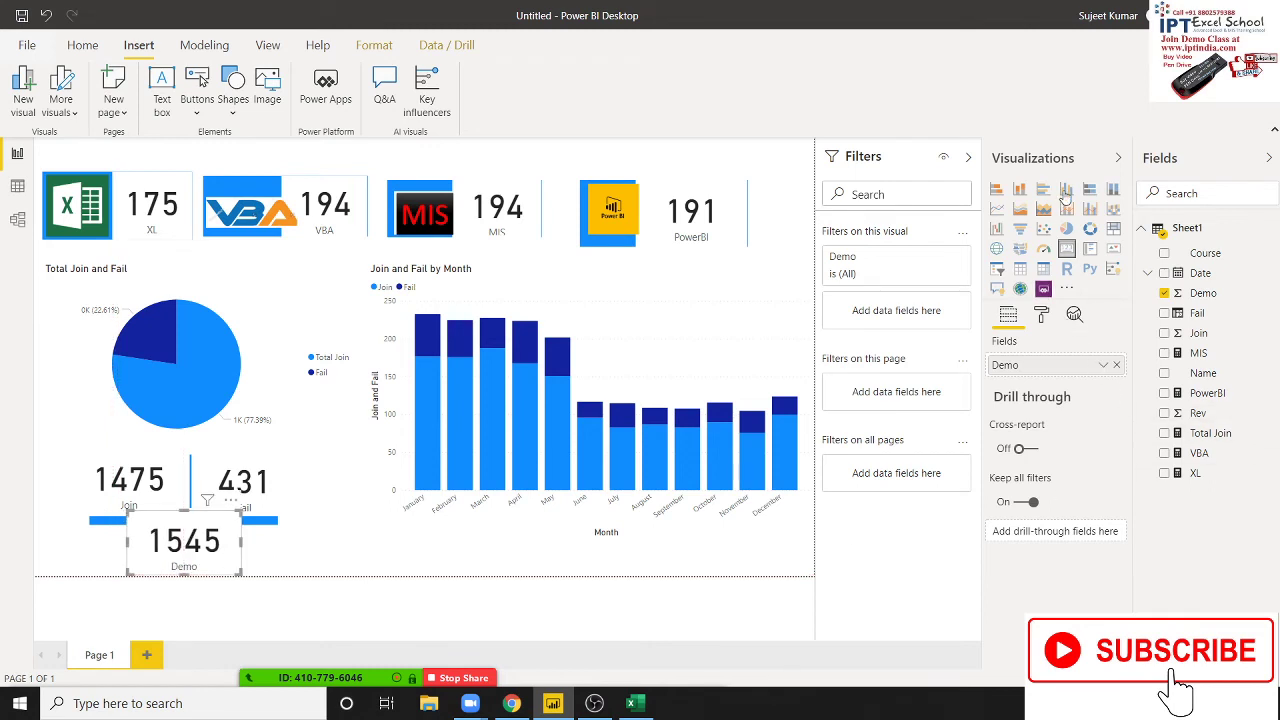
{"action": "left_click", "coordinate": [1043, 317]}
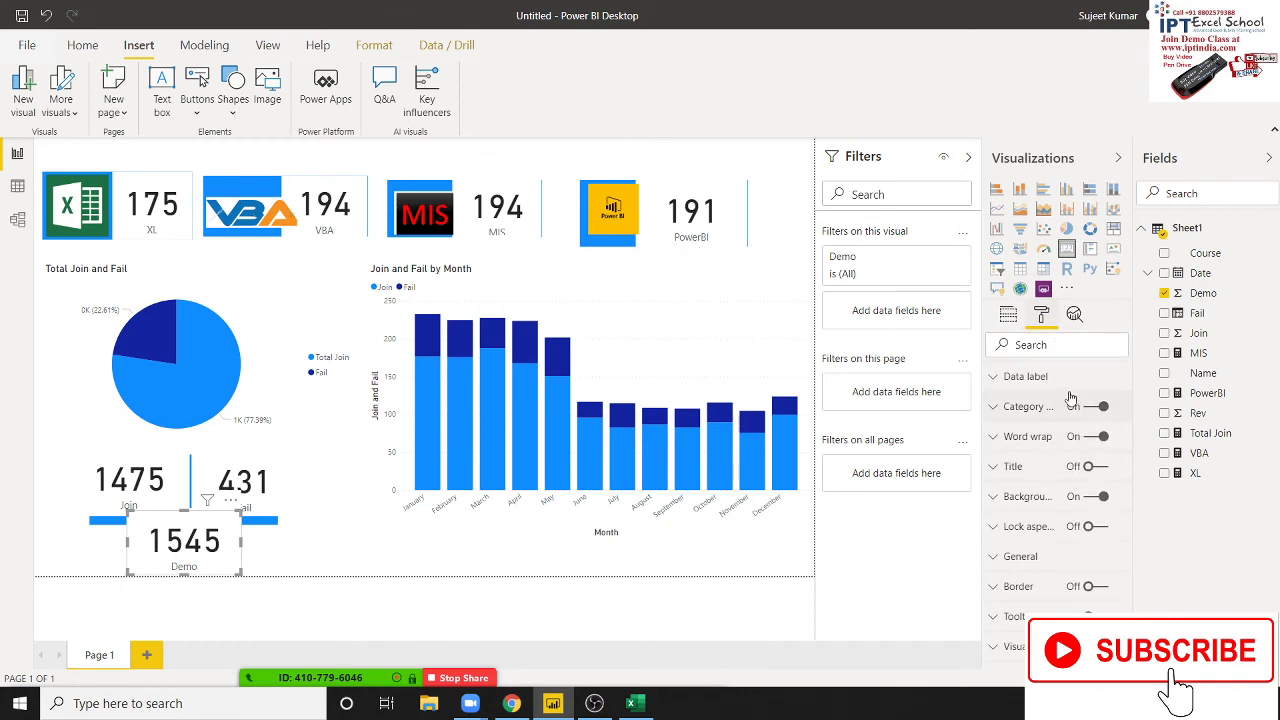
{"action": "left_click", "coordinate": [1076, 505]}
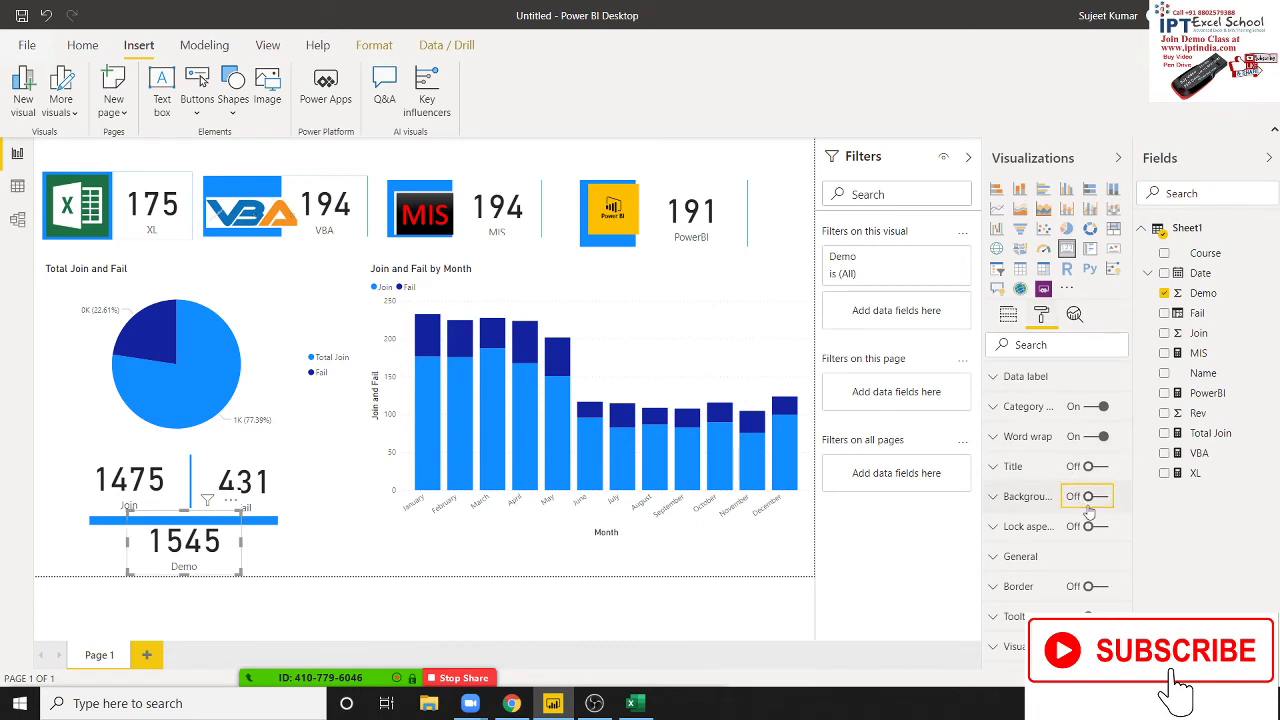
{"action": "left_click", "coordinate": [460, 556]}
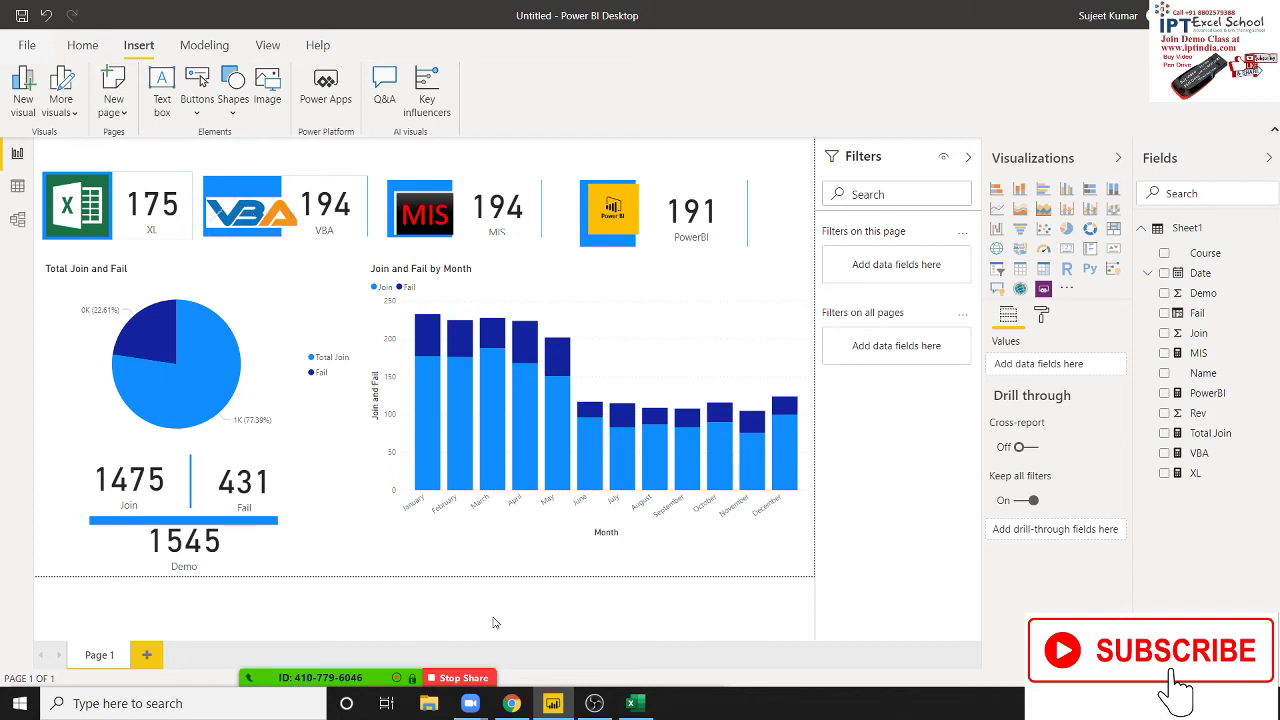
Create a new table with the formula Data = FILTER(Sheet1, Sheet1[Course])
{"action": "mouse_move", "coordinate": [680, 292]}
{"action": "left_click", "coordinate": [454, 347]}
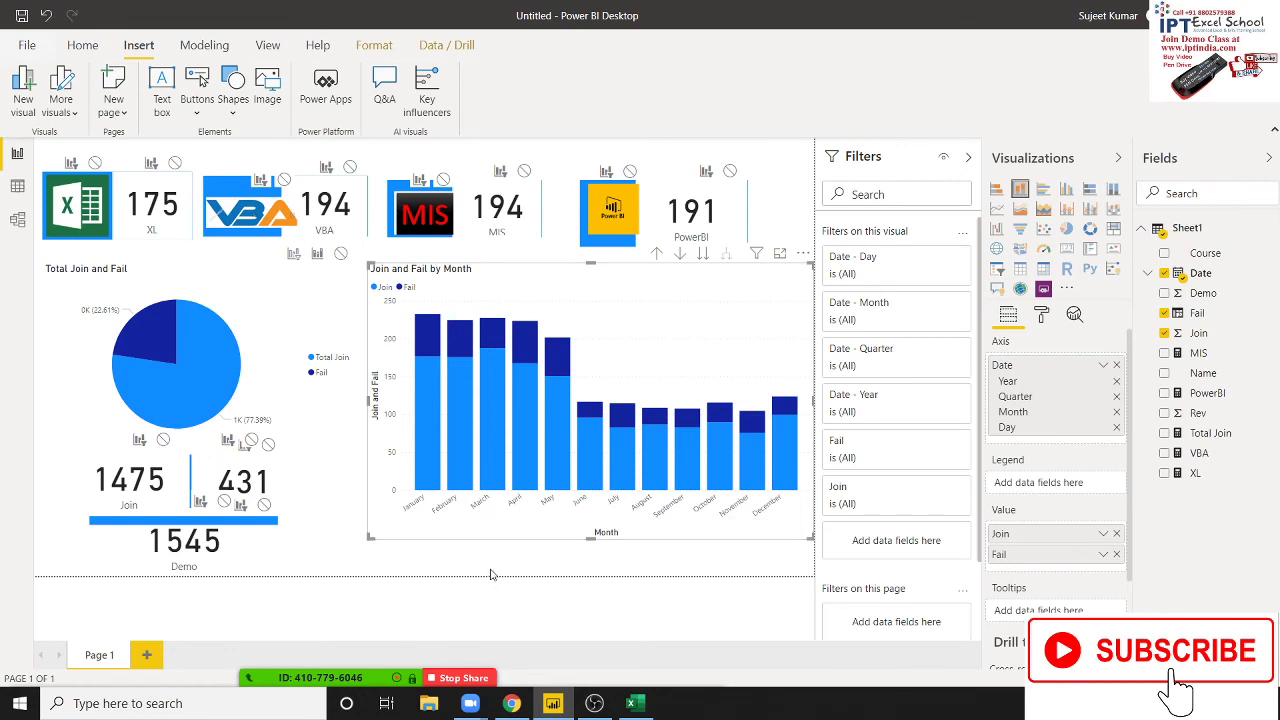
{"action": "left_click", "coordinate": [490, 574]}
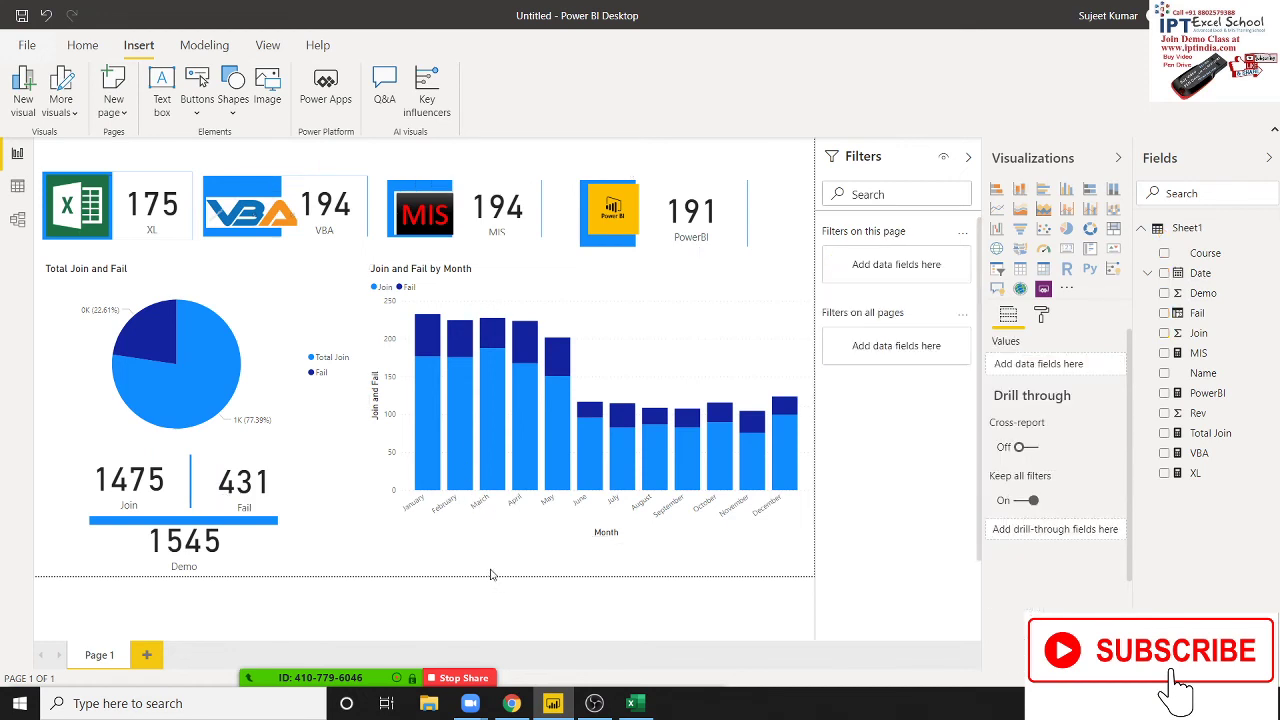
{"action": "left_click", "coordinate": [98, 48]}
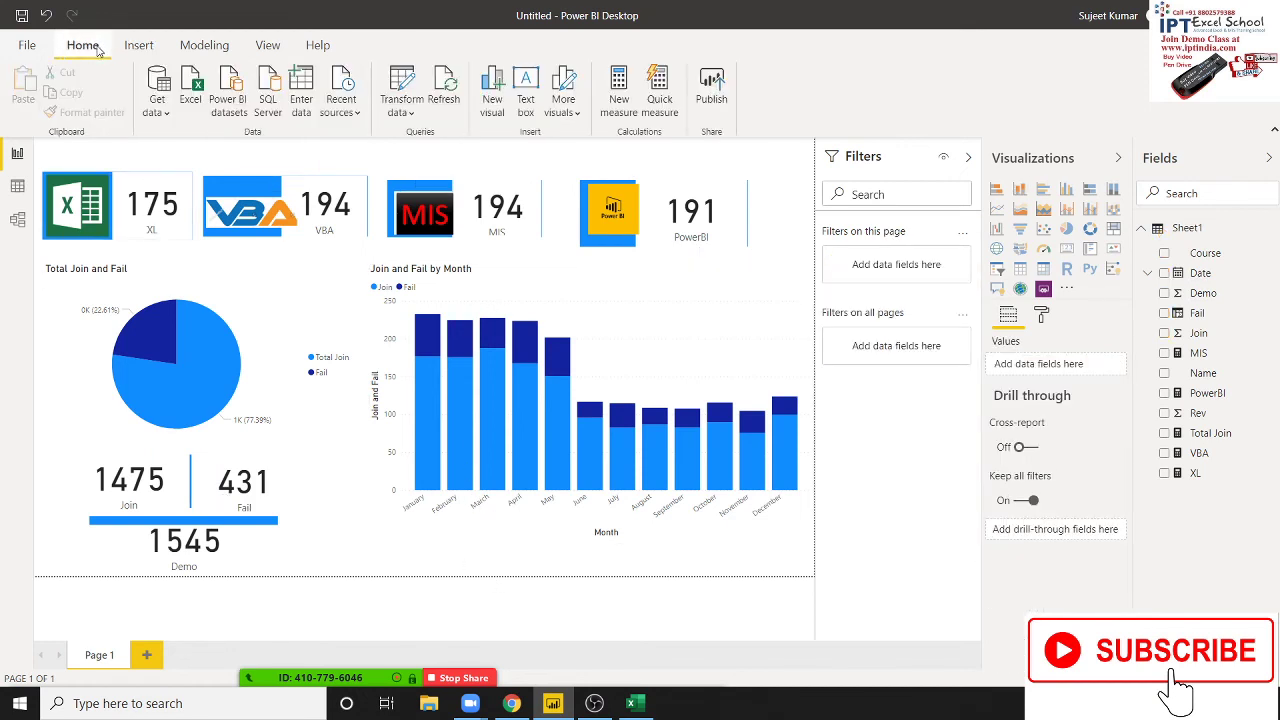
{"action": "left_click", "coordinate": [202, 47]}
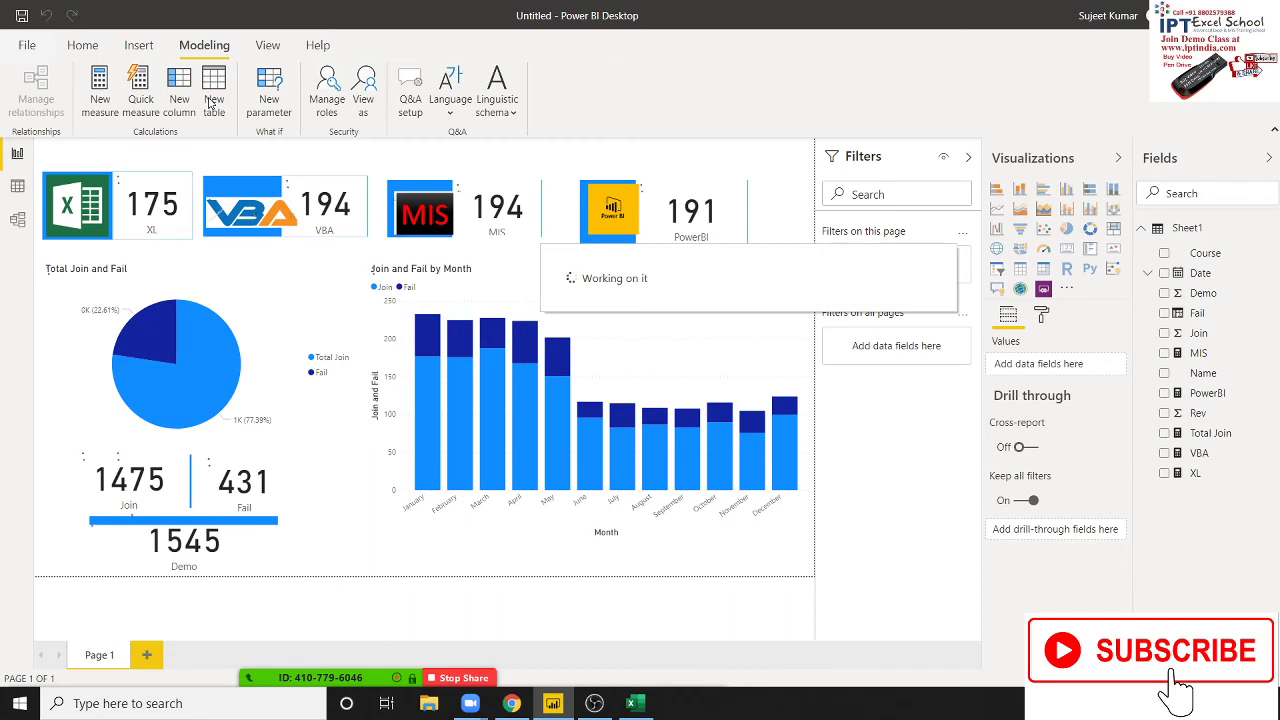
{"action": "double_click", "coordinate": [132, 150]}
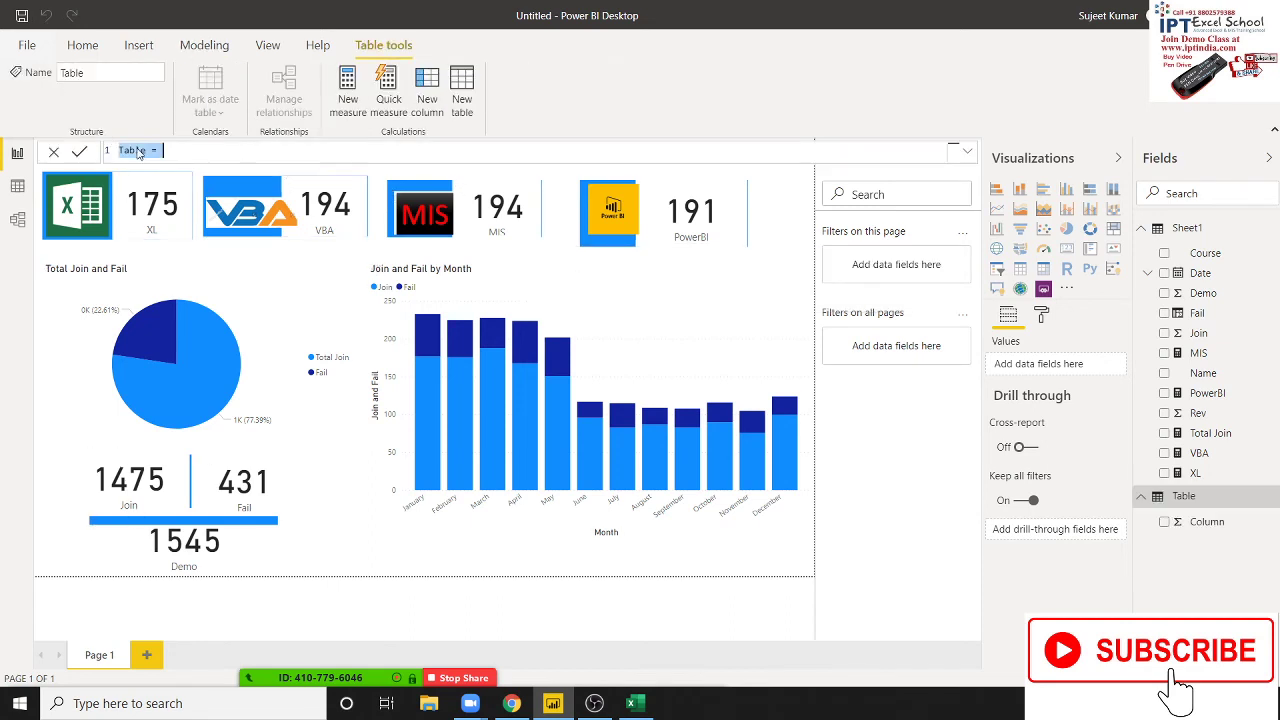
{"action": "type", "text": "Da"}
{"action": "type", "text": "ta = "}
{"action": "type", "text": "fil"}
{"action": "key", "text": "Tab"}
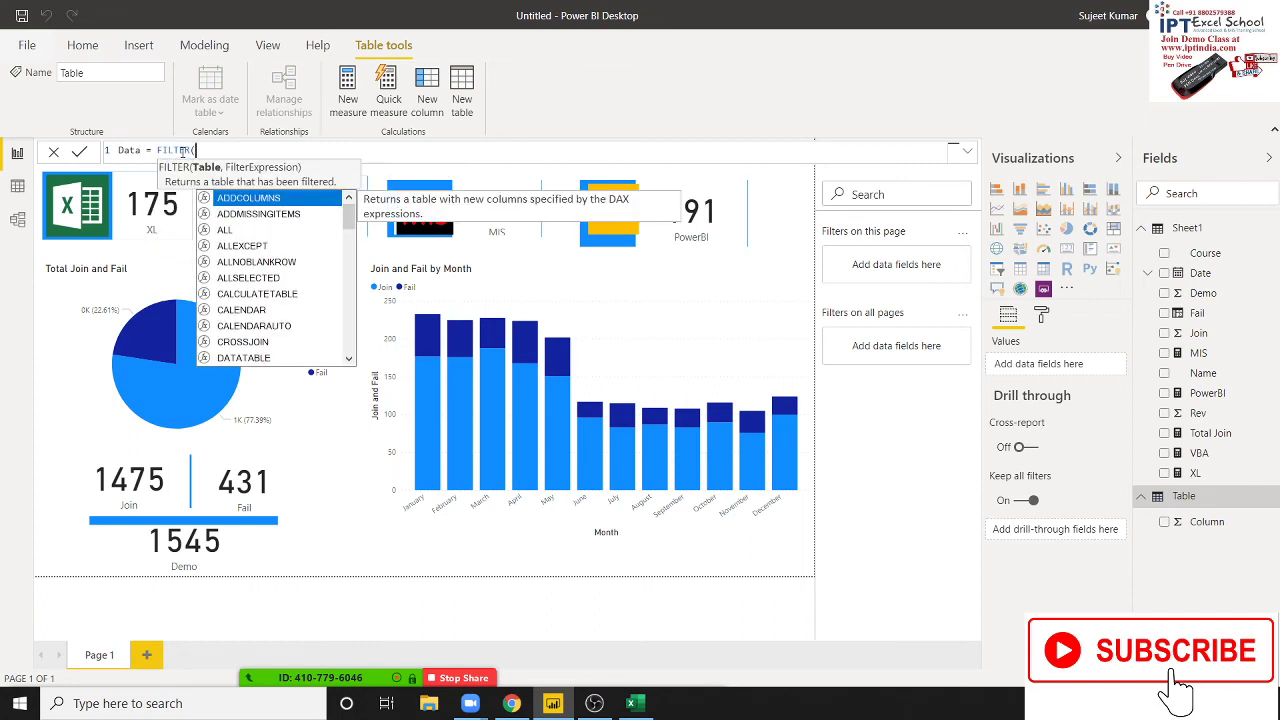
{"action": "type", "text": "s"}
{"action": "key", "text": "Down"}
{"action": "key", "text": "Down"}
{"action": "key", "text": "Down"}
{"action": "key", "text": "Tab"}
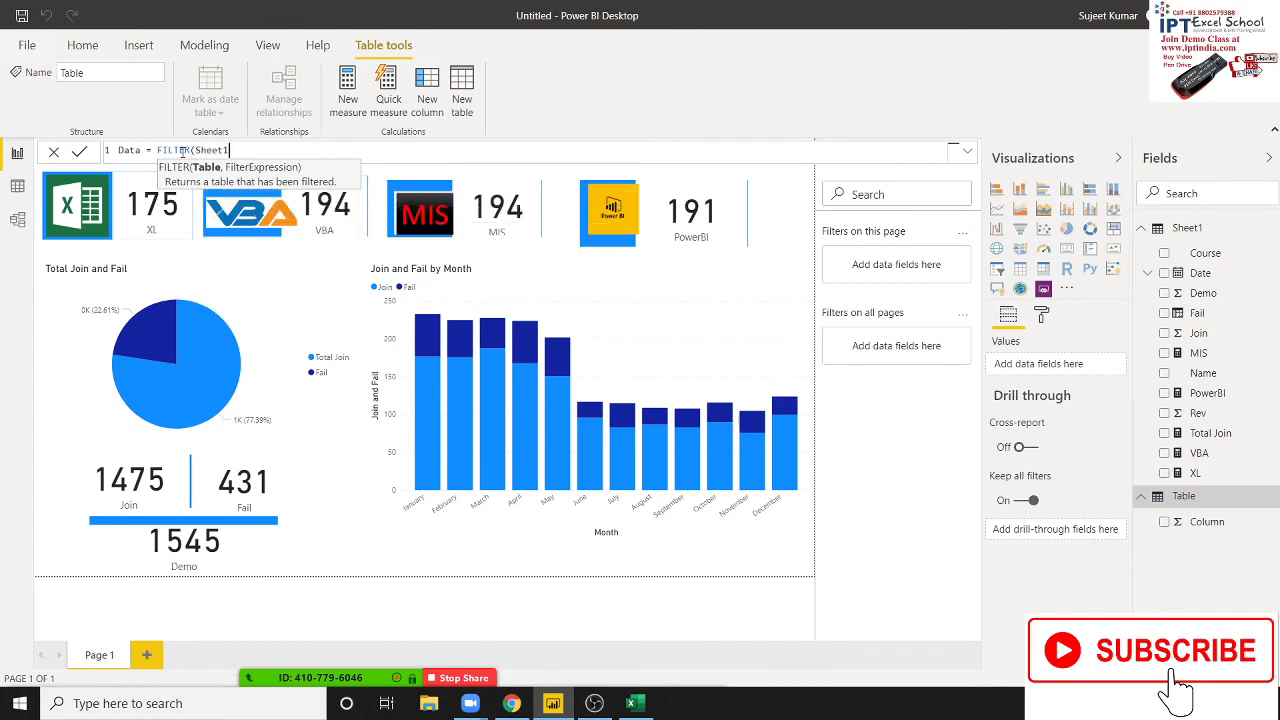
{"action": "type", "text": ","}
{"action": "type", "text": "cou"}
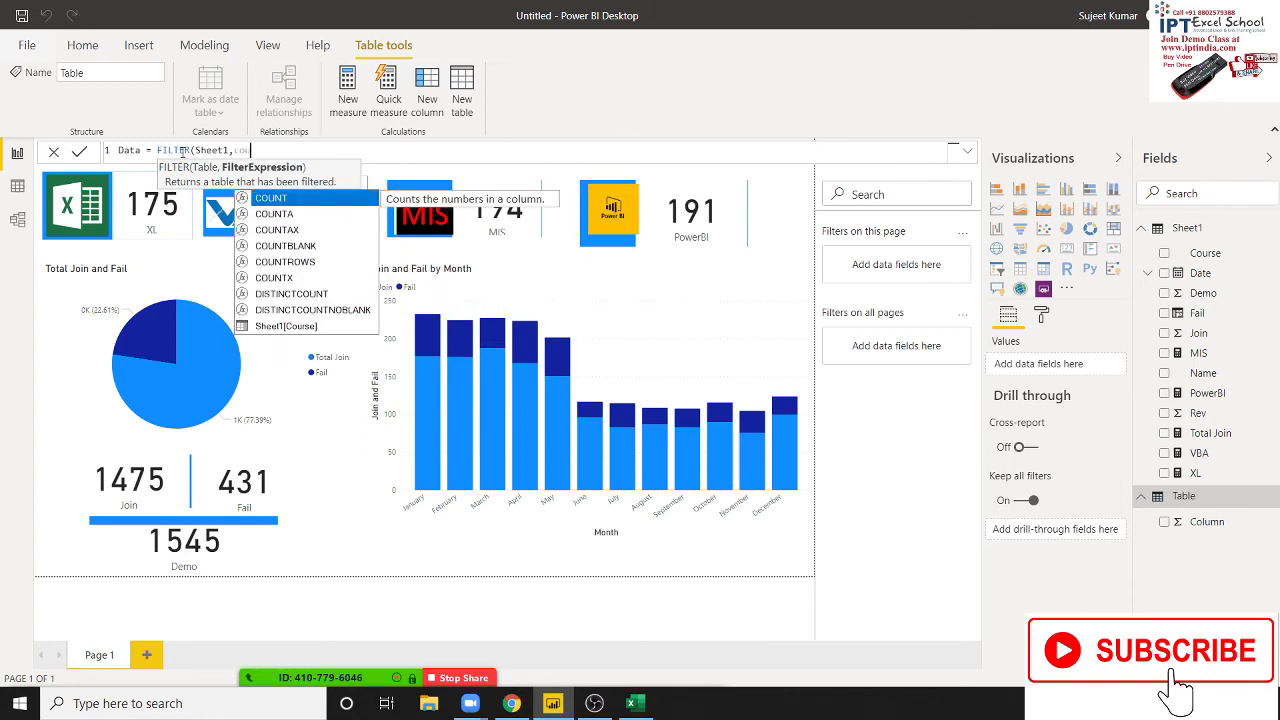
{"action": "key", "text": "Down"}
{"action": "key", "text": "Down"}
{"action": "key", "text": "Down"}
{"action": "key", "text": "Tab"}
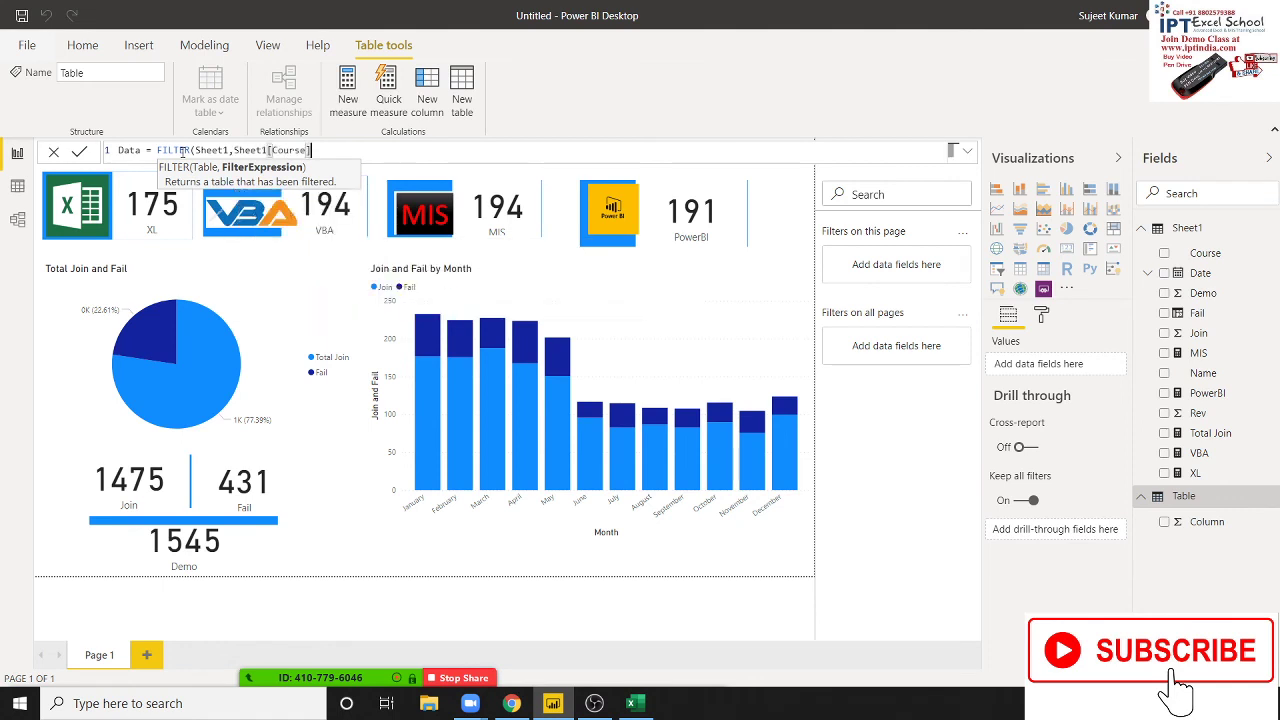
{"action": "type", "text": ")"}
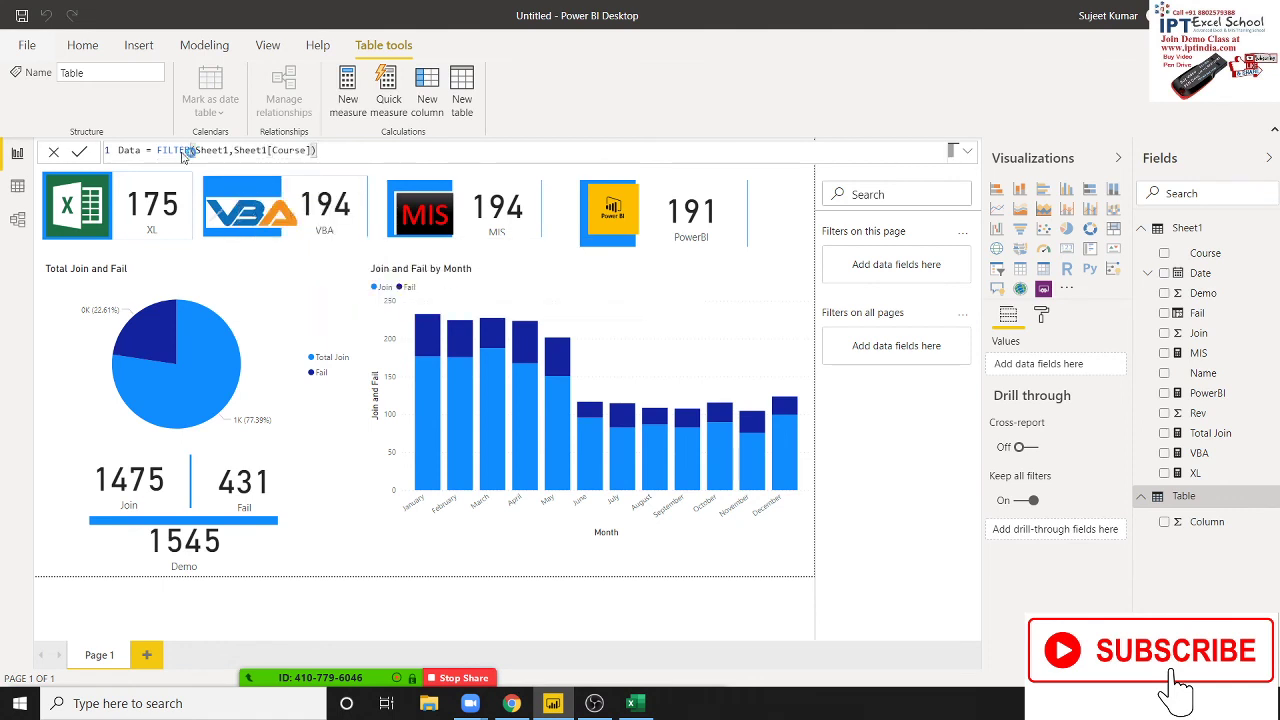
{"action": "key", "text": "Return"}
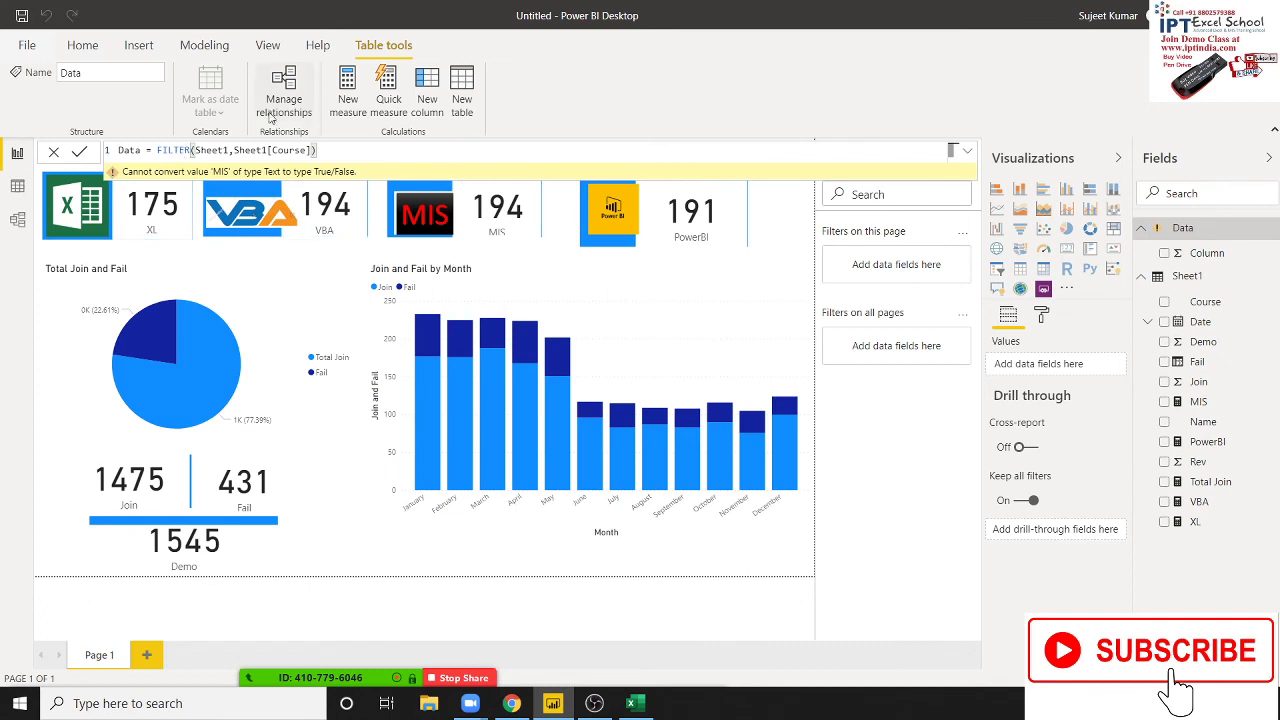
Add a greater-than-0 comparison to the FILTER condition
{"action": "left_click", "coordinate": [234, 150]}
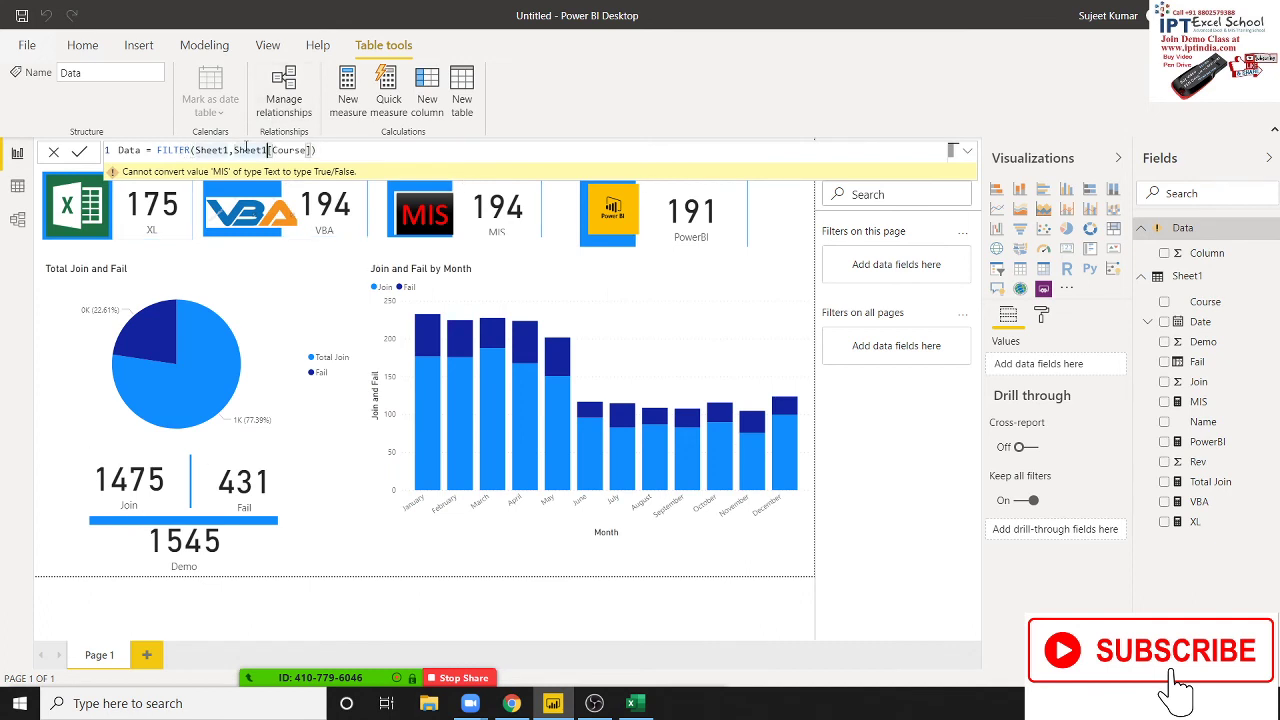
{"action": "left_click", "coordinate": [245, 150]}
{"action": "left_click", "coordinate": [314, 150]}
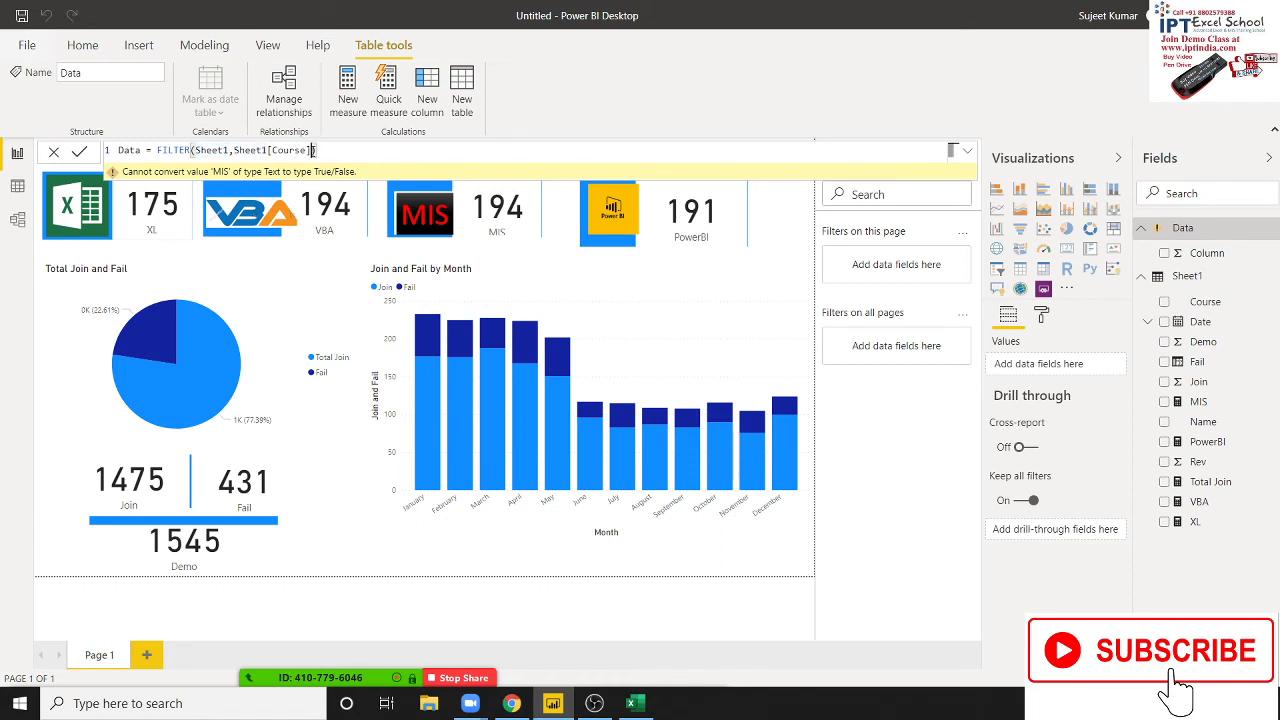
{"action": "type", "text": ",0"}
{"action": "key", "text": "Left"}
{"action": "key", "text": "BackSpace"}
{"action": "type", "text": "="}
{"action": "key", "text": "Return"}
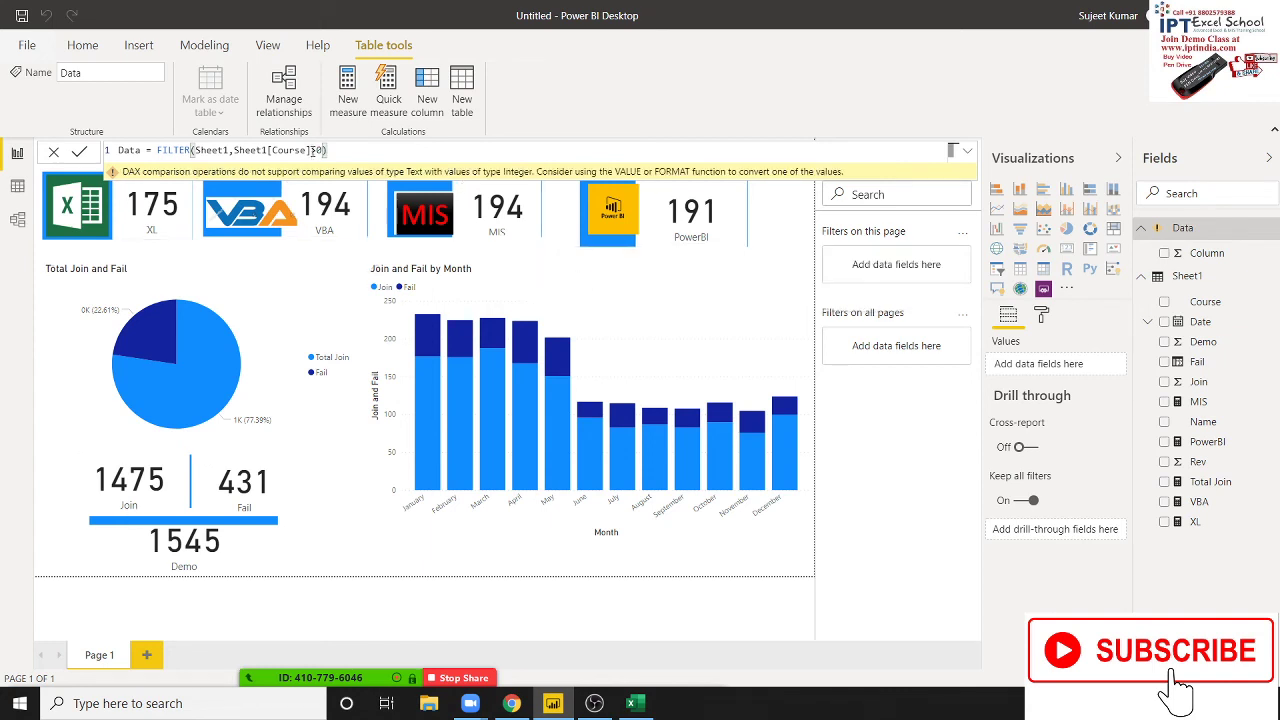
{"action": "key", "text": "BackSpace"}
{"action": "type", "text": ">"}
Swap the Course column for Sheet1[Join], committing Data = FILTER(Sheet1,Sheet1[Join]>0)
{"action": "left_click", "coordinate": [313, 150]}
{"action": "key", "text": "BackSpace"}
{"action": "key", "text": "BackSpace"}
{"action": "key", "text": "BackSpace"}
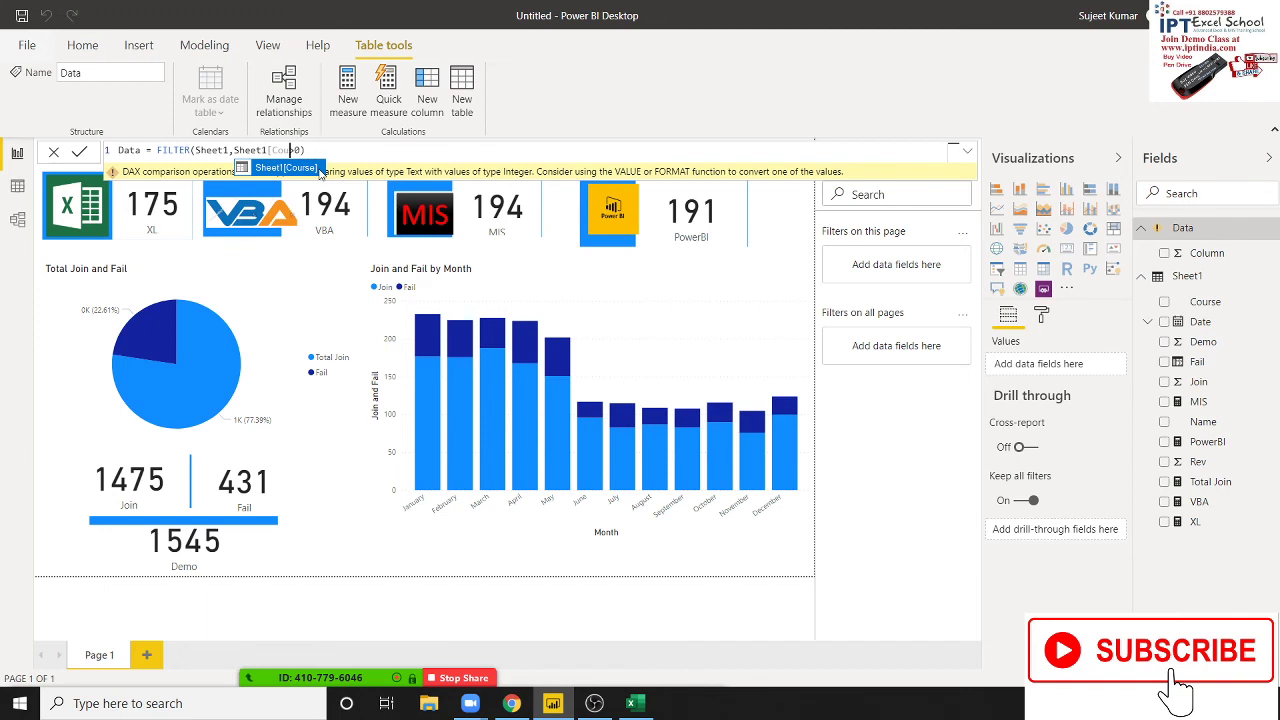
{"action": "key", "text": "BackSpace"}
{"action": "key", "text": "BackSpace"}
{"action": "key", "text": "BackSpace"}
{"action": "key", "text": "BackSpace"}
{"action": "key", "text": "Down"}
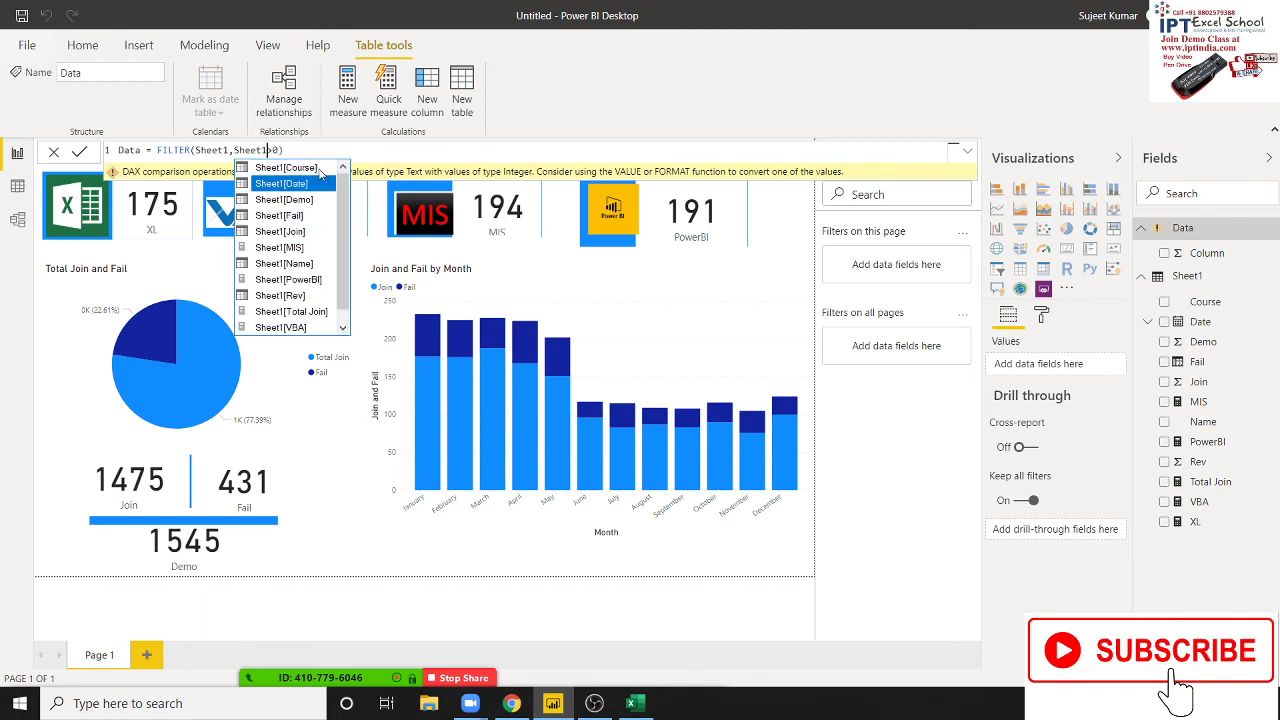
{"action": "key", "text": "Down"}
{"action": "key", "text": "Down"}
{"action": "key", "text": "Down"}
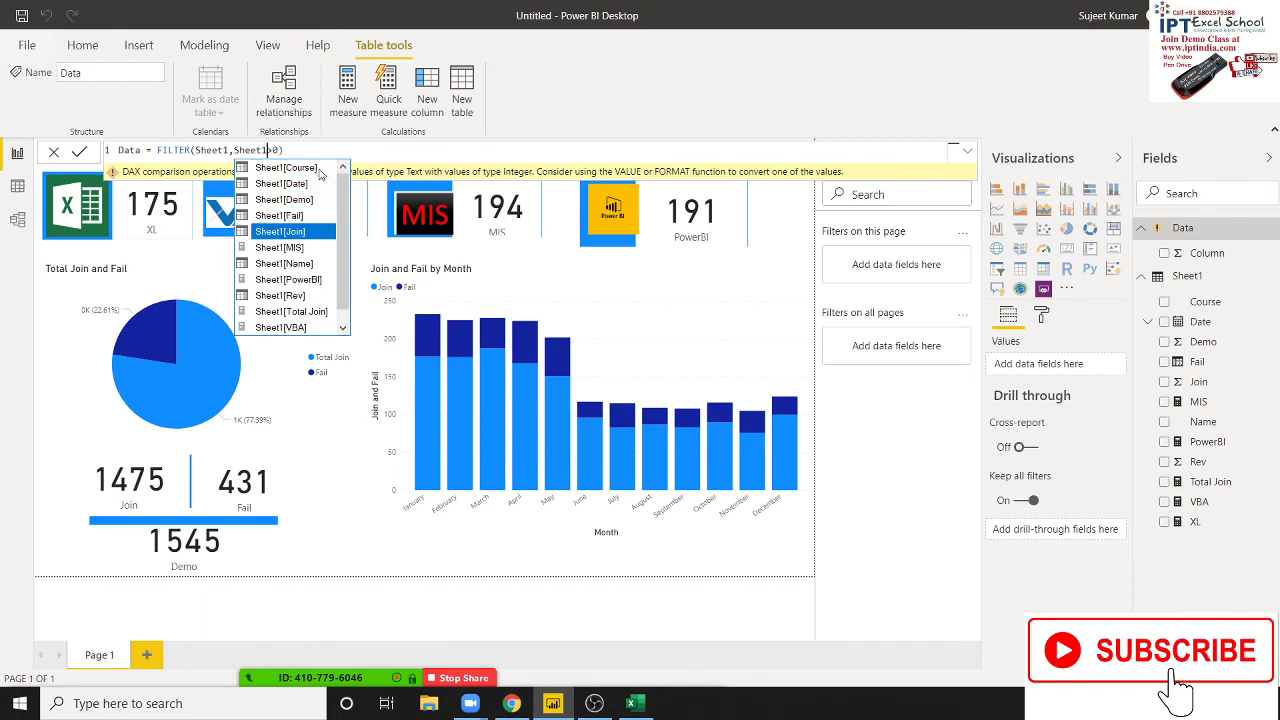
{"action": "key", "text": "Tab"}
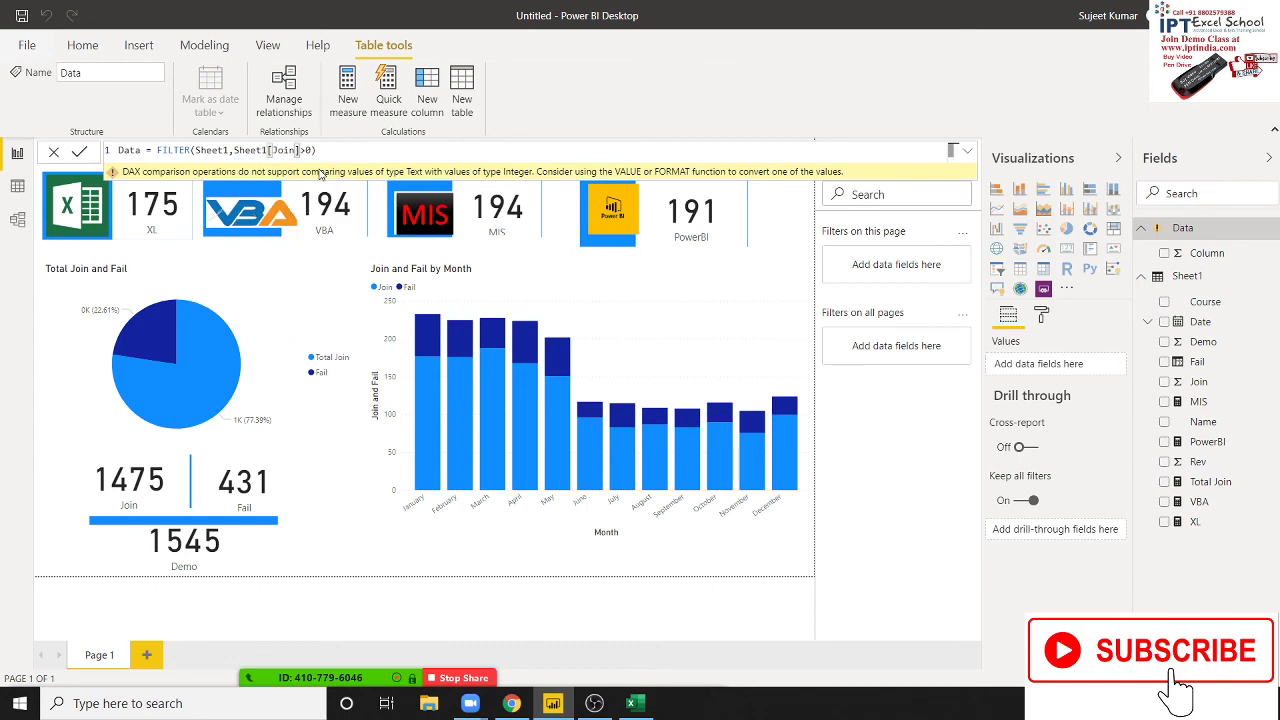
{"action": "key", "text": "Return"}
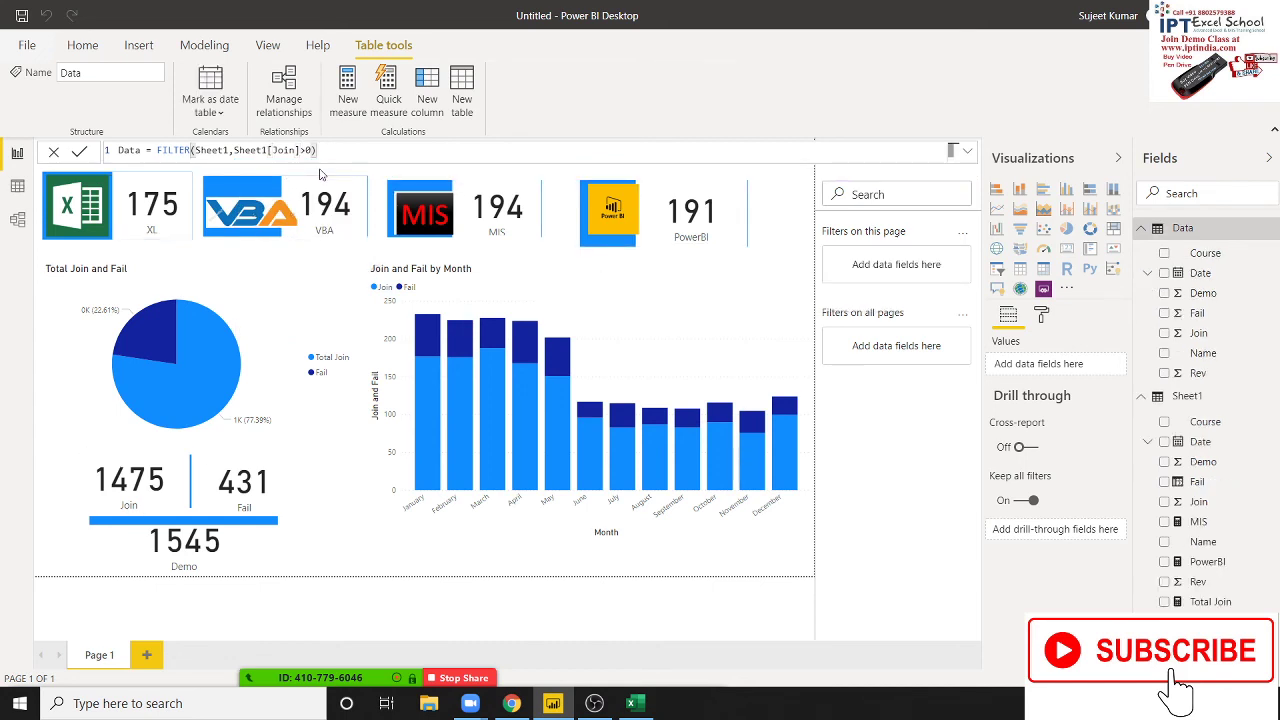
{"action": "mouse_move", "coordinate": [660, 525]}
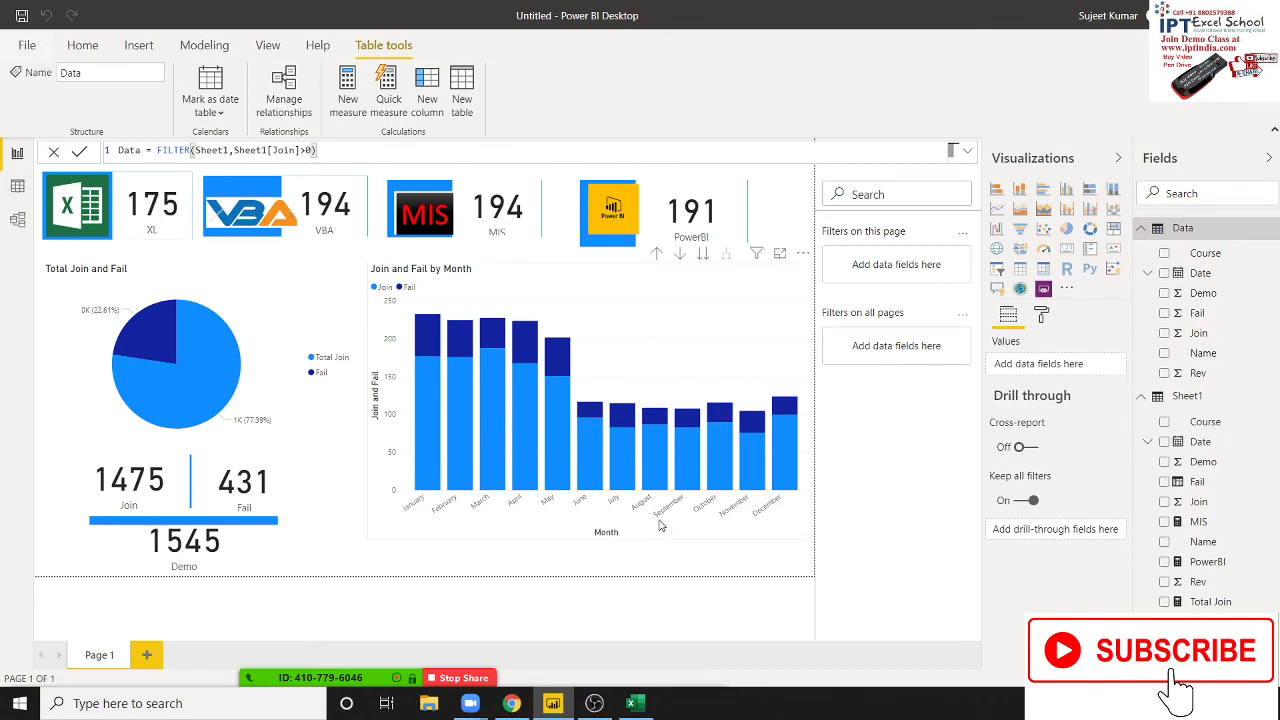
Delete the Join and Fail by Month chart and build a column chart from Data Date and Join
{"action": "left_click", "coordinate": [667, 293]}
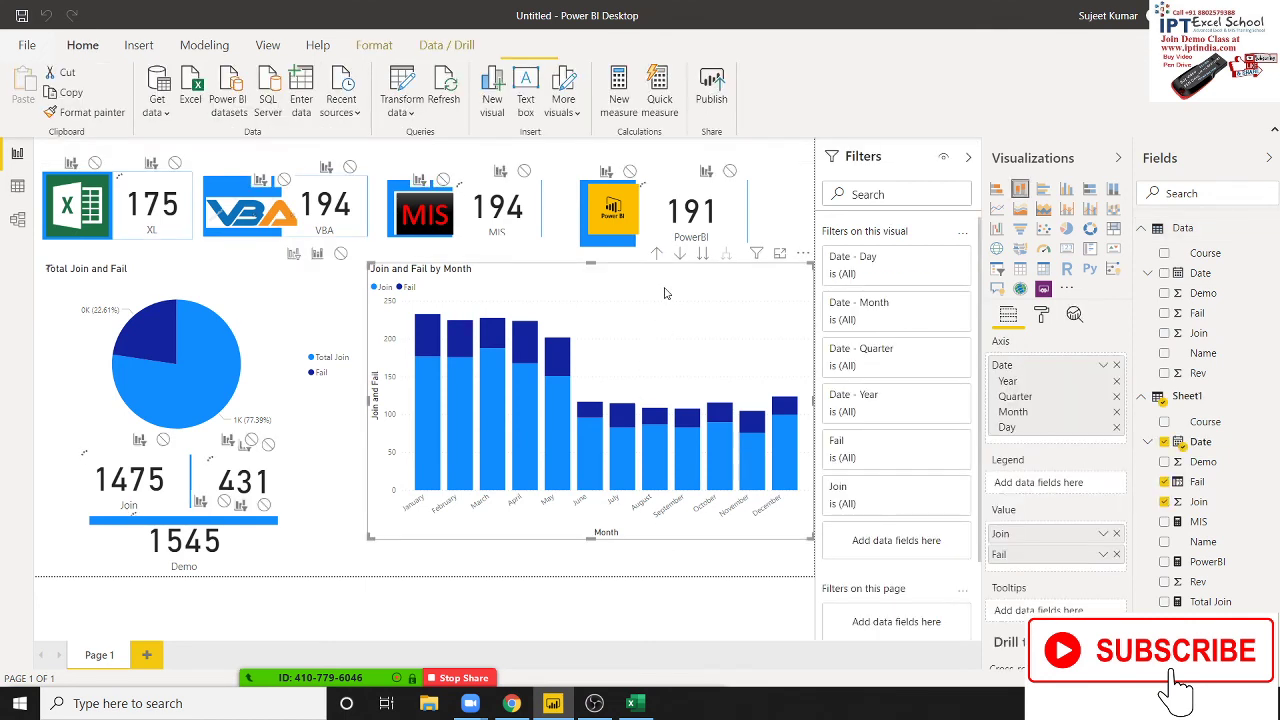
{"action": "key", "text": "Delete"}
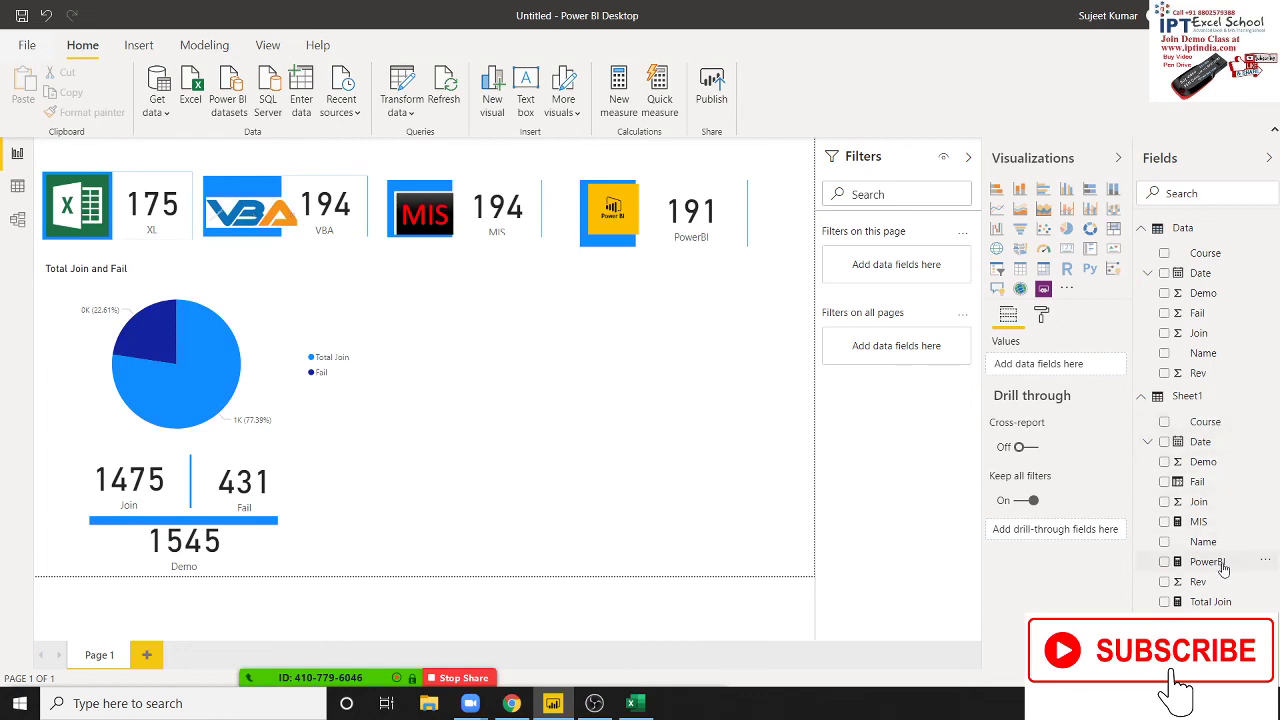
{"action": "left_click", "coordinate": [1164, 442]}
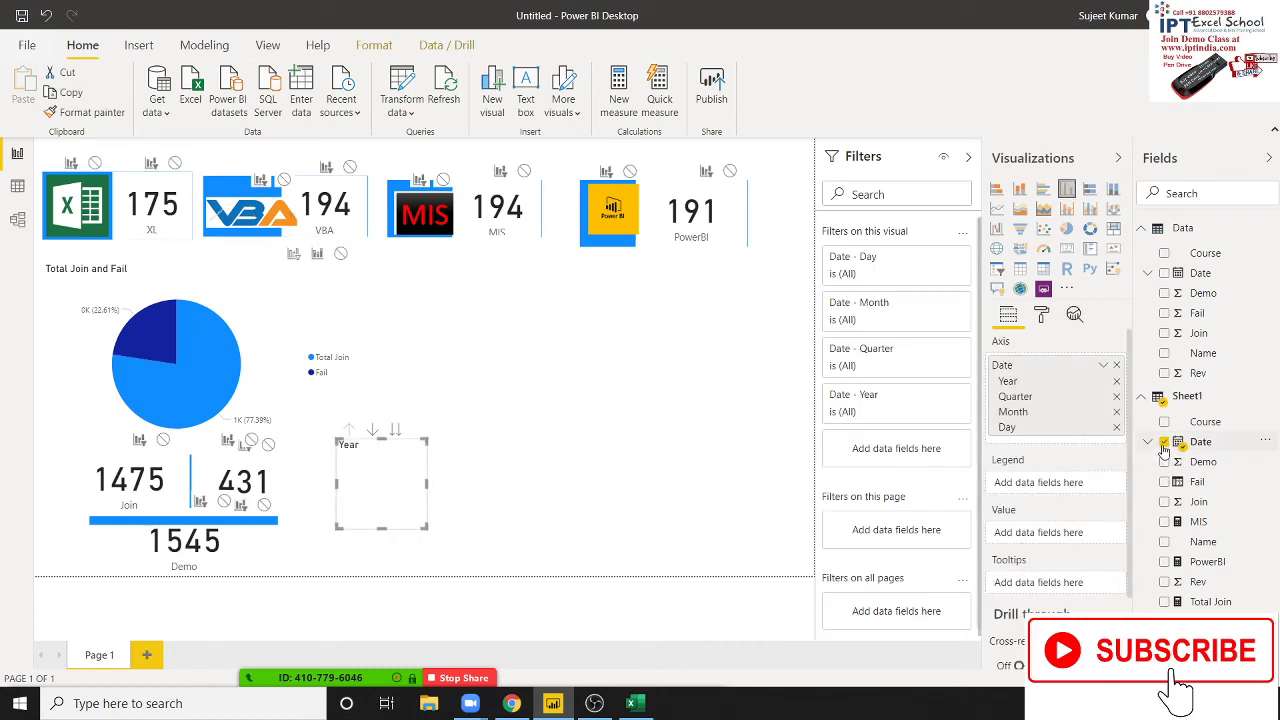
{"action": "left_click", "coordinate": [1164, 442]}
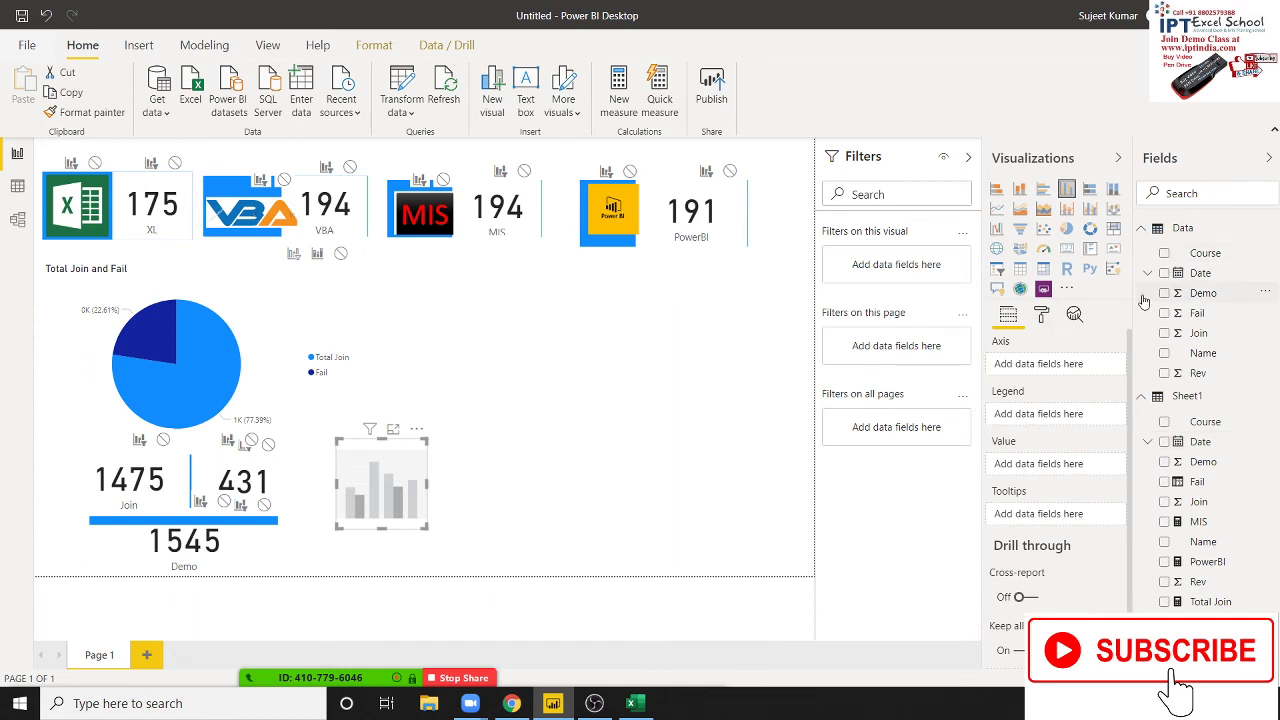
{"action": "left_click", "coordinate": [1164, 273]}
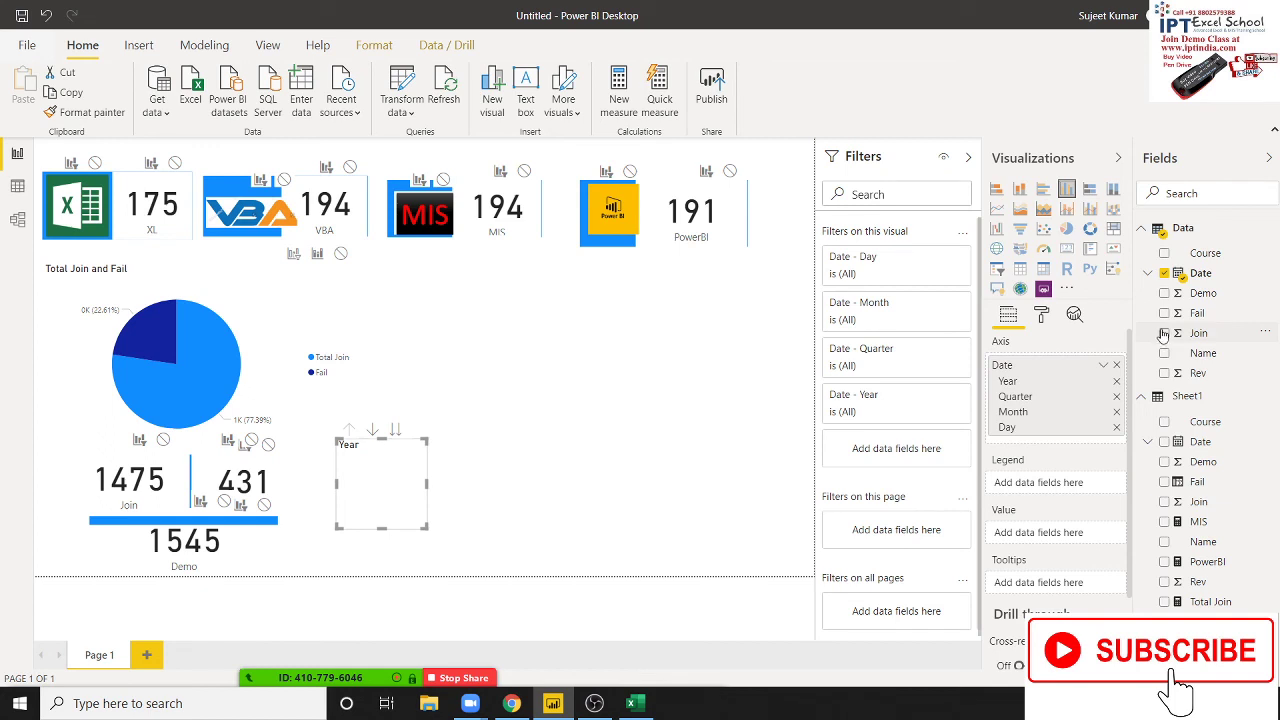
{"action": "left_click", "coordinate": [1164, 333]}
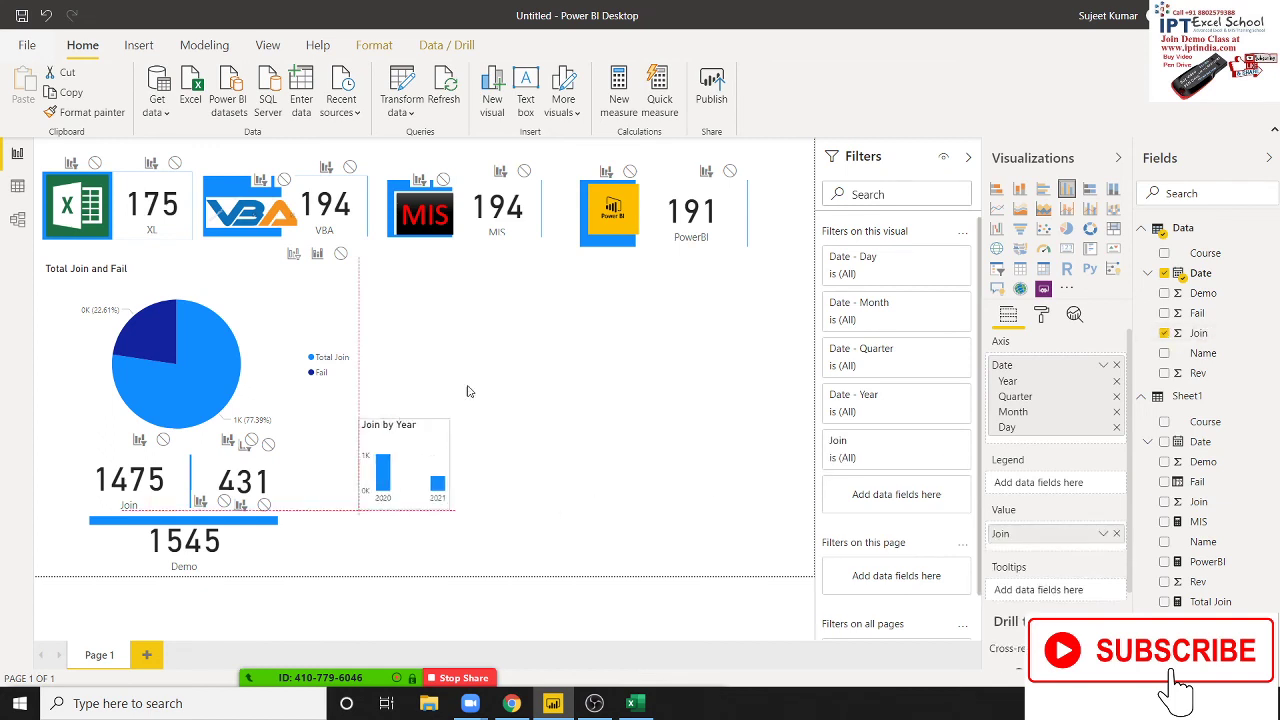
Place the new chart beside the pie chart and drill down to Join by Month
{"action": "mouse_move", "coordinate": [439, 503]}
{"action": "left_mouse_down"}
{"action": "mouse_move", "coordinate": [457, 381]}
{"action": "mouse_move", "coordinate": [797, 564]}
{"action": "left_mouse_up"}
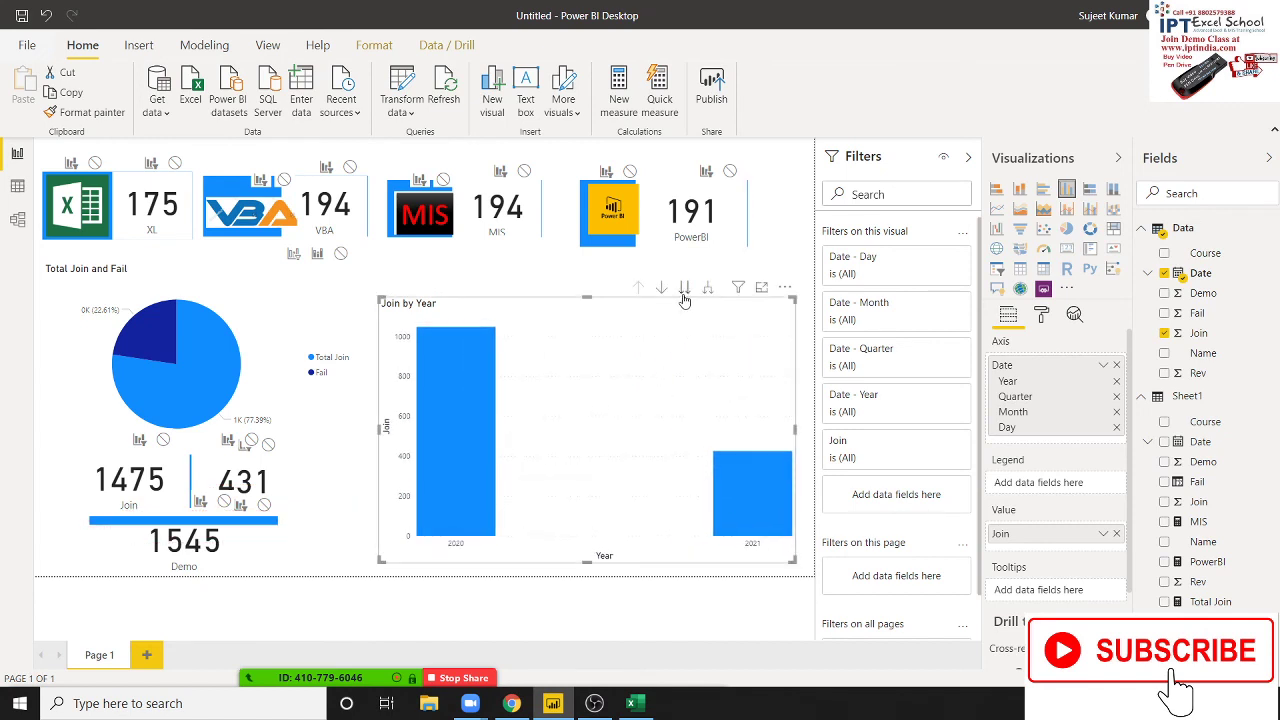
{"action": "left_click", "coordinate": [684, 288]}
{"action": "left_click", "coordinate": [684, 288]}
{"action": "left_click", "coordinate": [684, 288]}
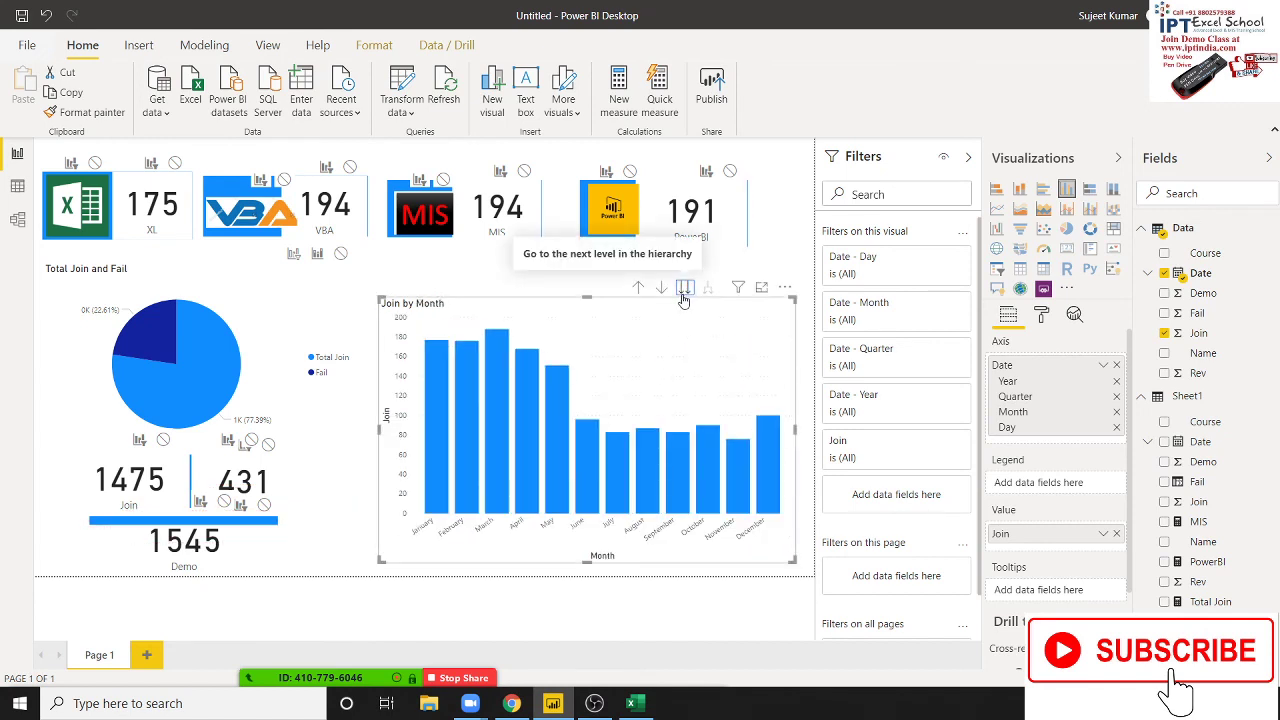
{"action": "left_click", "coordinate": [364, 565]}
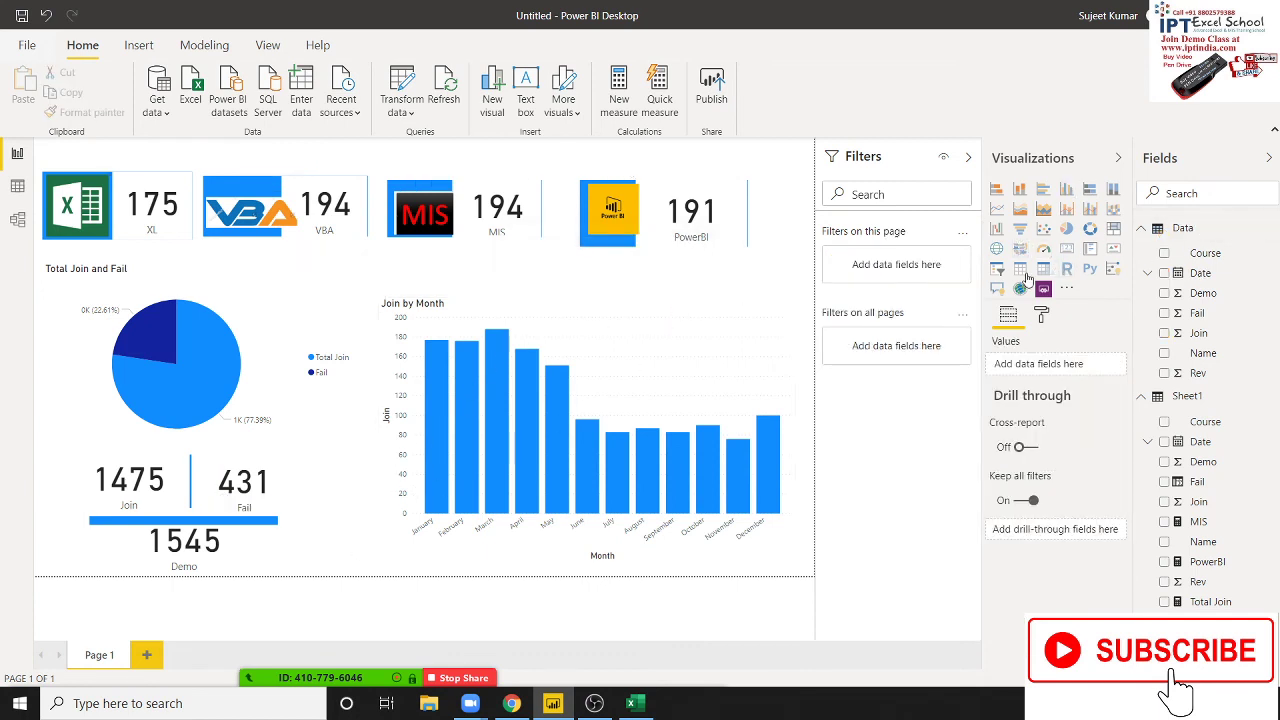
Add an empty slicer and move it above the right side of the Join by Month chart
{"action": "left_click", "coordinate": [997, 271]}
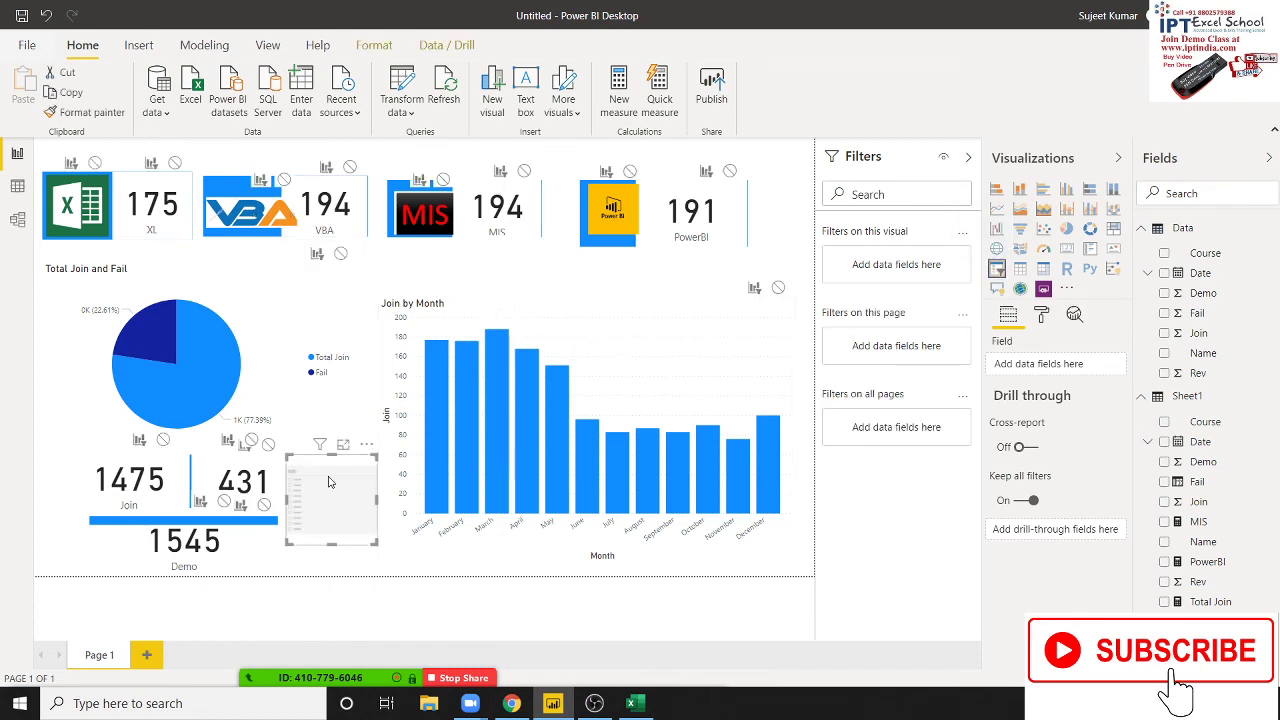
{"action": "mouse_move", "coordinate": [331, 480]}
{"action": "left_mouse_down"}
{"action": "mouse_move", "coordinate": [728, 323]}
{"action": "mouse_move", "coordinate": [760, 323]}
{"action": "left_mouse_up"}
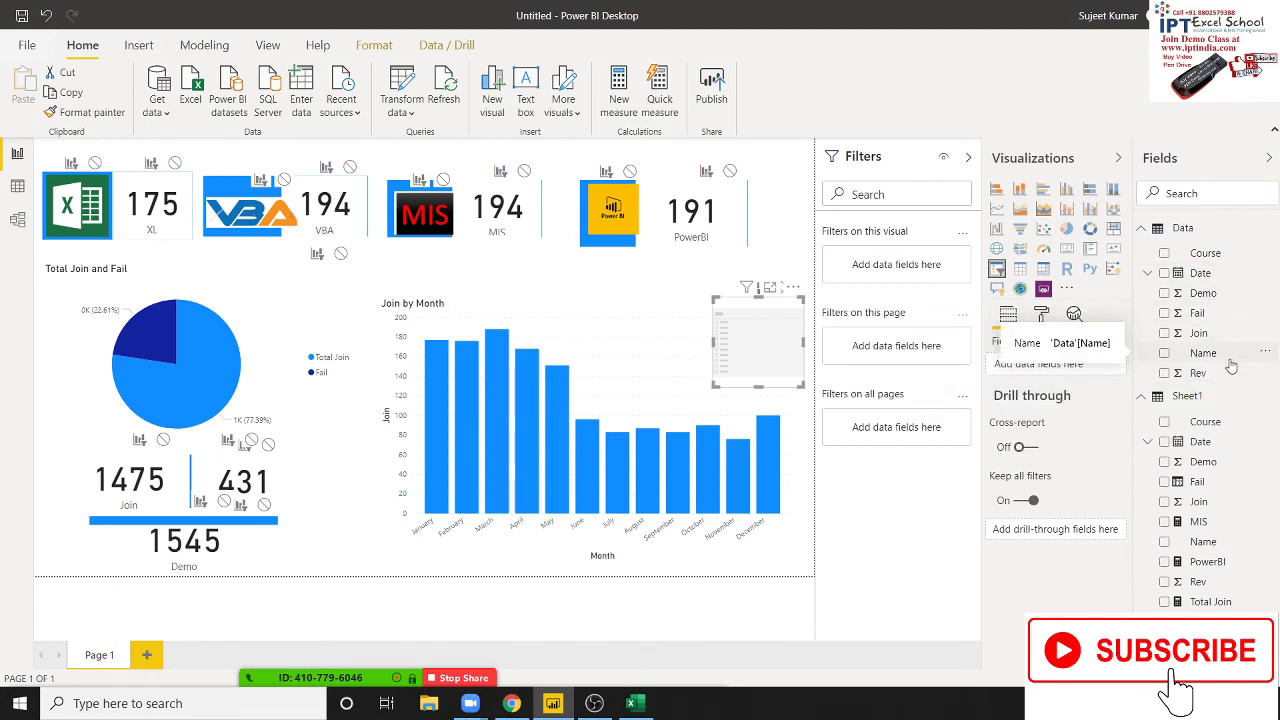
{"action": "left_click", "coordinate": [1226, 356]}
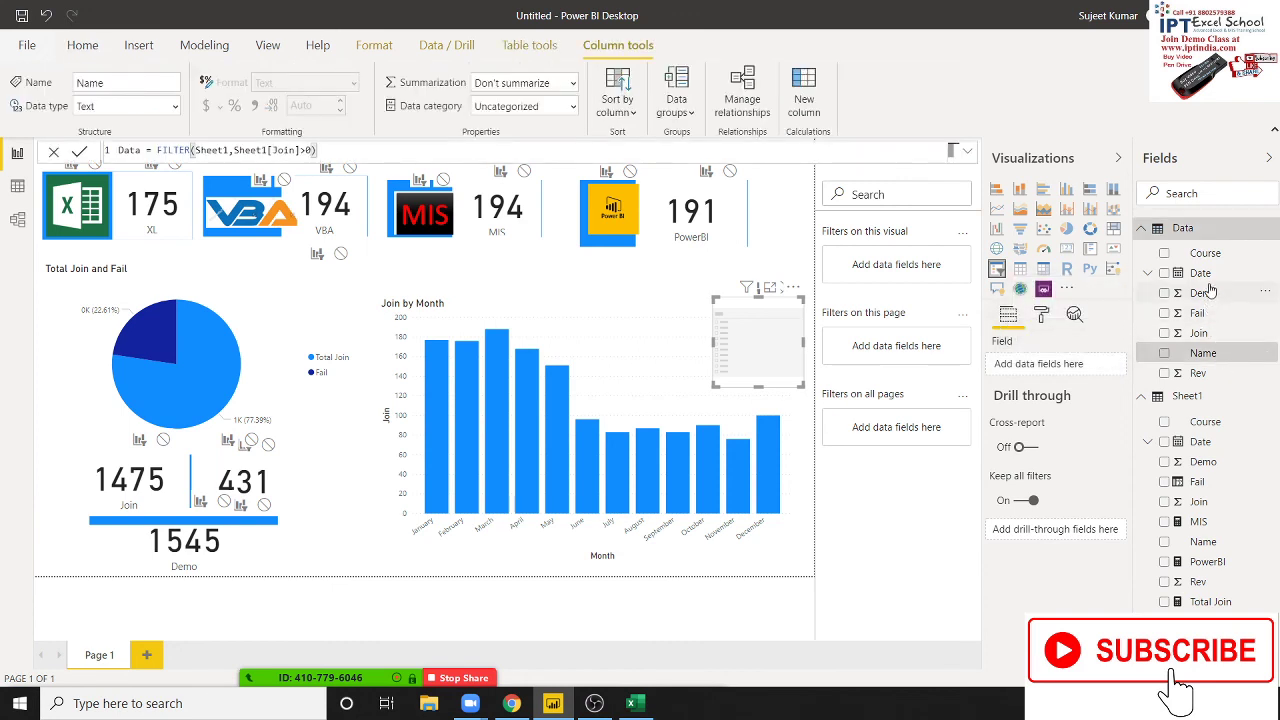
Put the Course field into the slicer, undoing its accidental drop onto the Join chart
{"action": "left_click_drag", "start_coordinate": [1205, 253], "coordinate": [756, 358]}
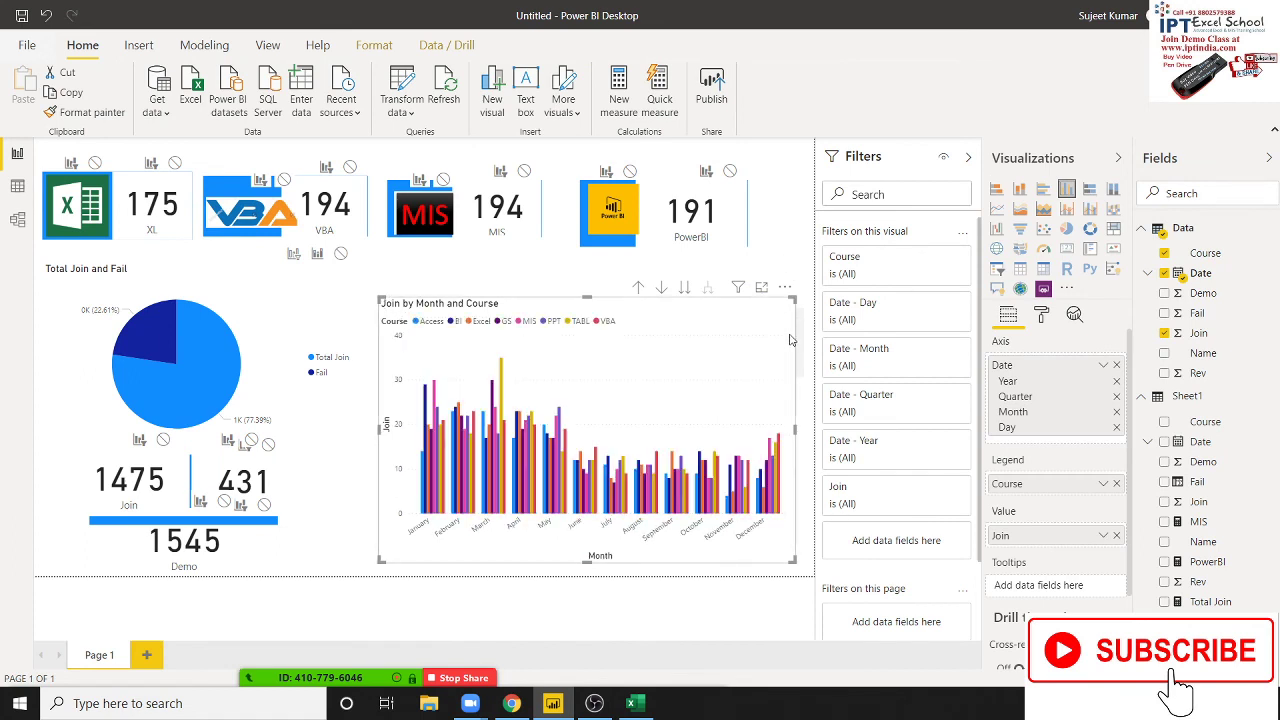
{"action": "key", "text": "ctrl+z"}
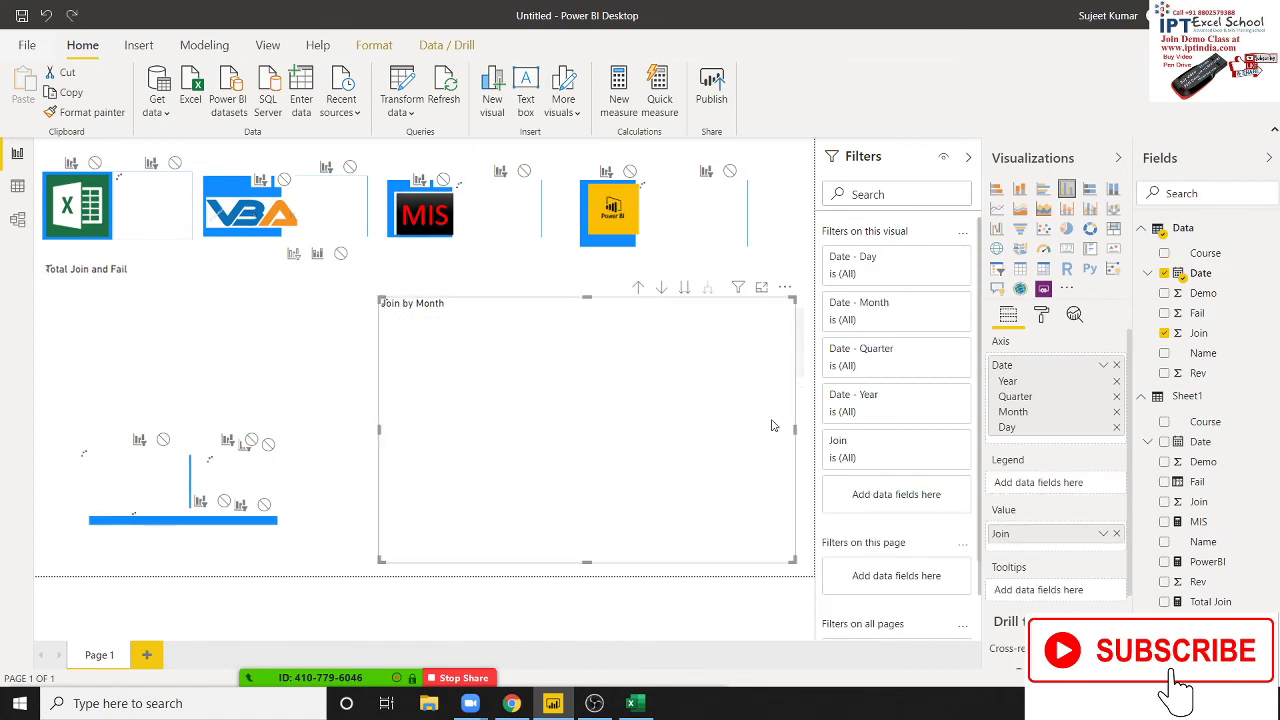
{"action": "left_click", "coordinate": [802, 358]}
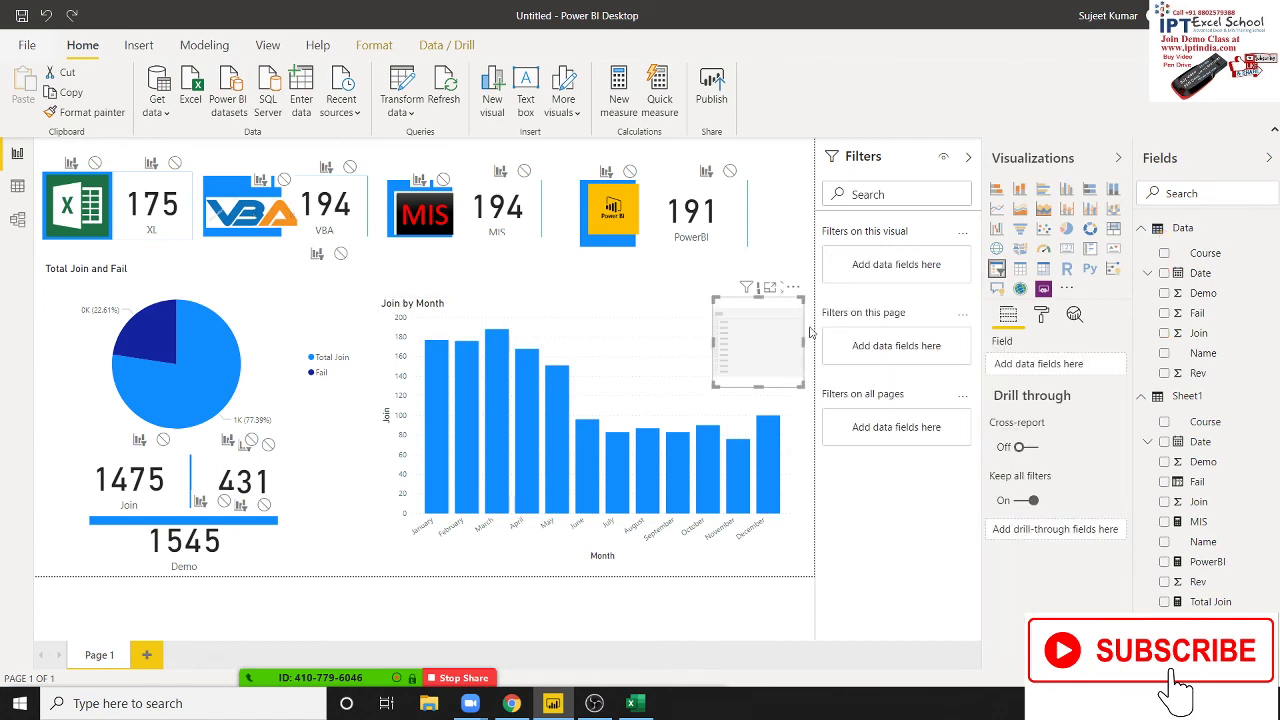
{"action": "left_click", "coordinate": [811, 286]}
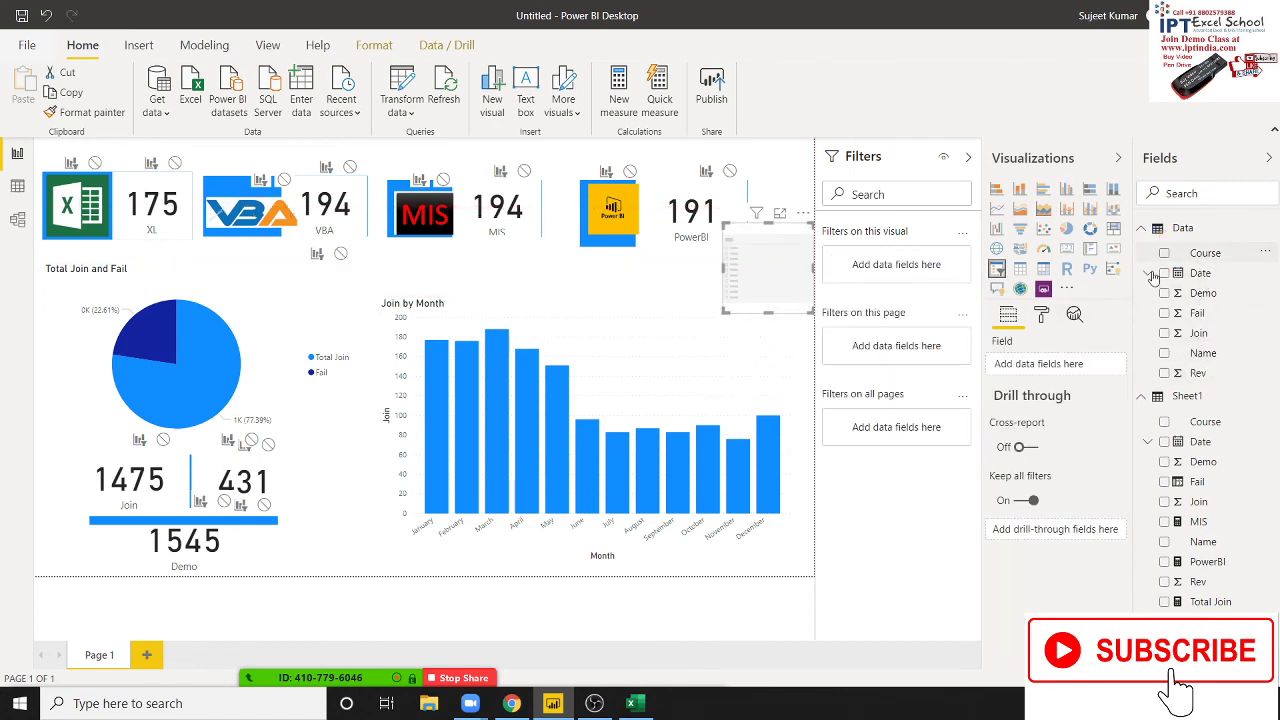
{"action": "left_click_drag", "start_coordinate": [1205, 253], "coordinate": [768, 284]}
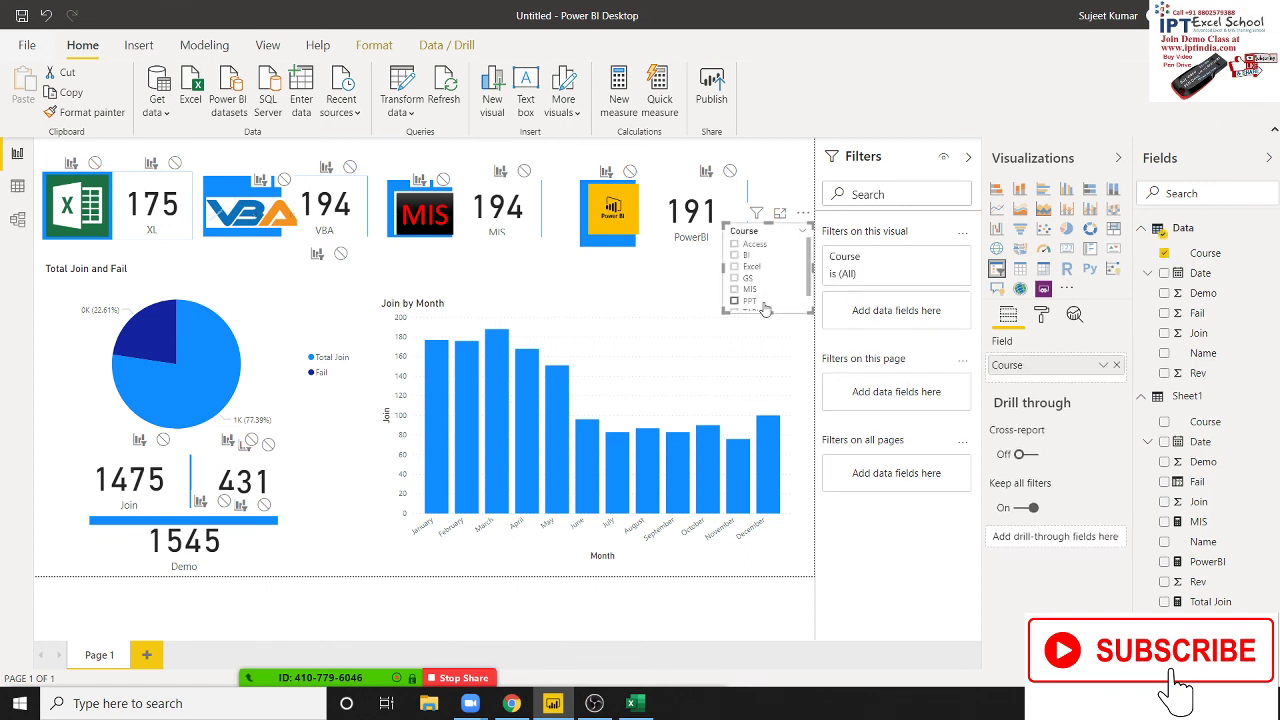
Change the Course slicer's style to Dropdown
{"action": "left_click", "coordinate": [804, 214]}
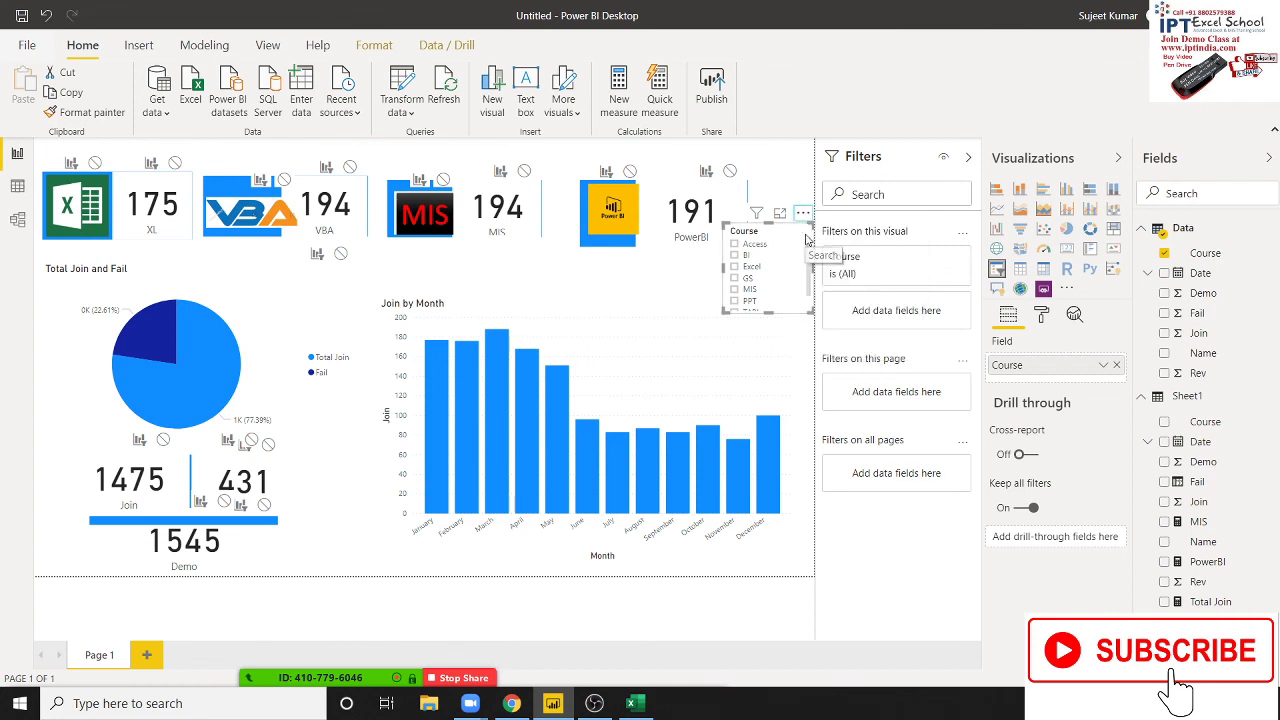
{"action": "left_click", "coordinate": [808, 275]}
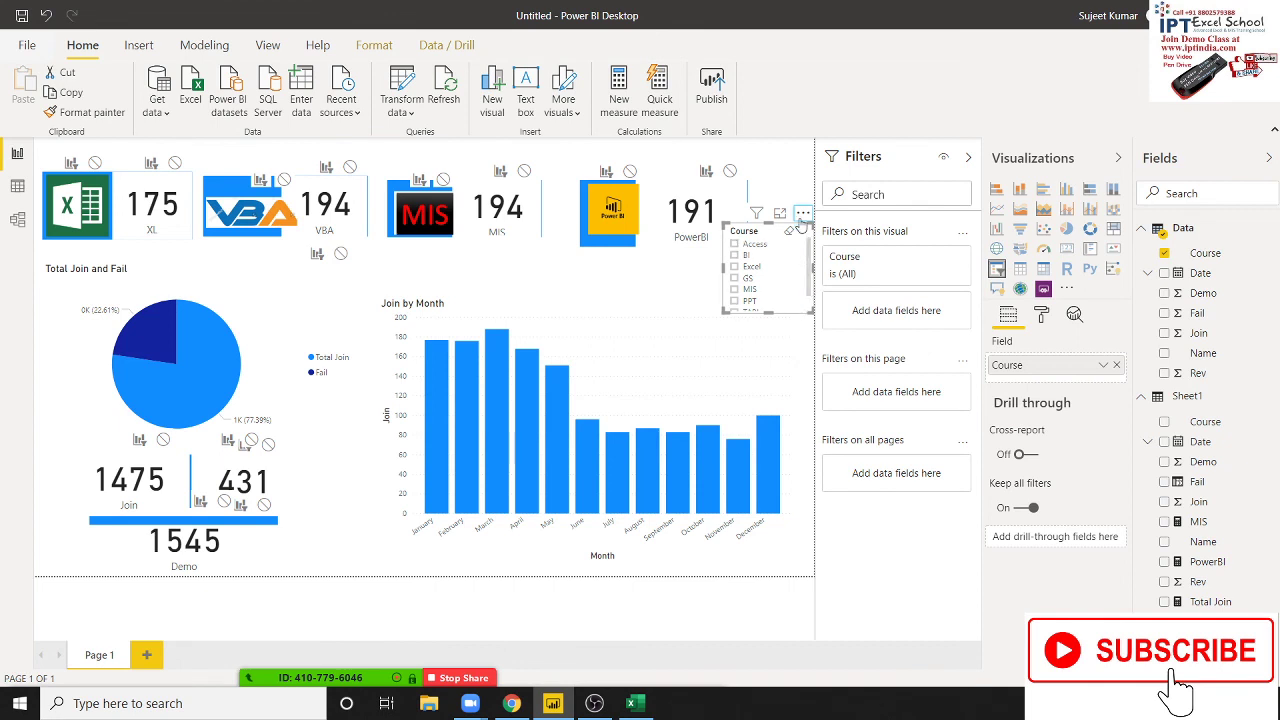
{"action": "left_click", "coordinate": [803, 213]}
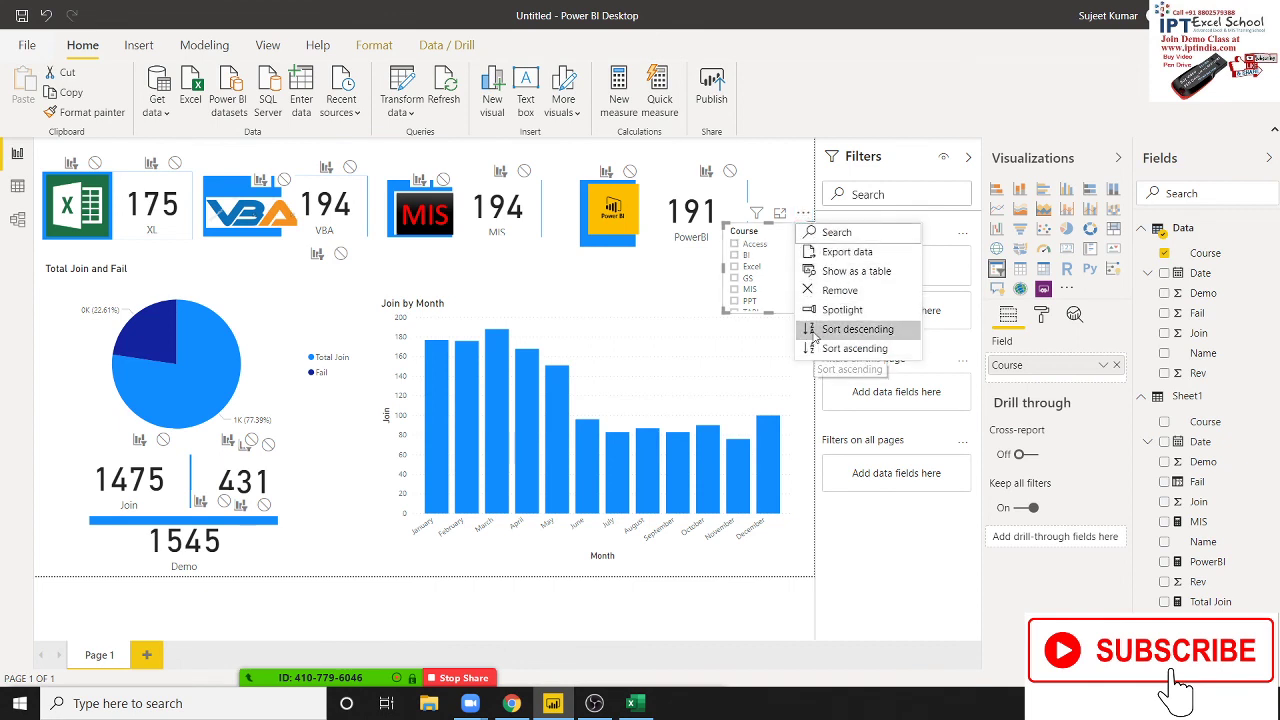
{"action": "left_click", "coordinate": [617, 298]}
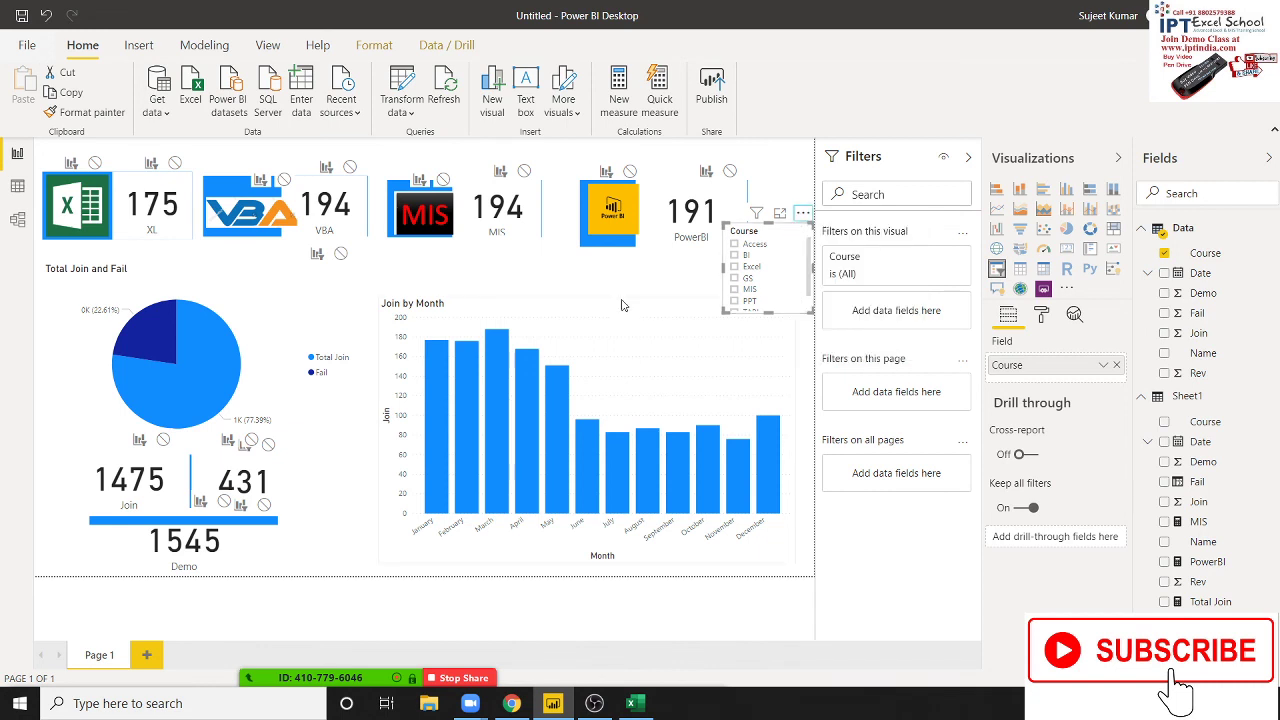
{"action": "mouse_move", "coordinate": [770, 232]}
{"action": "left_click", "coordinate": [801, 236]}
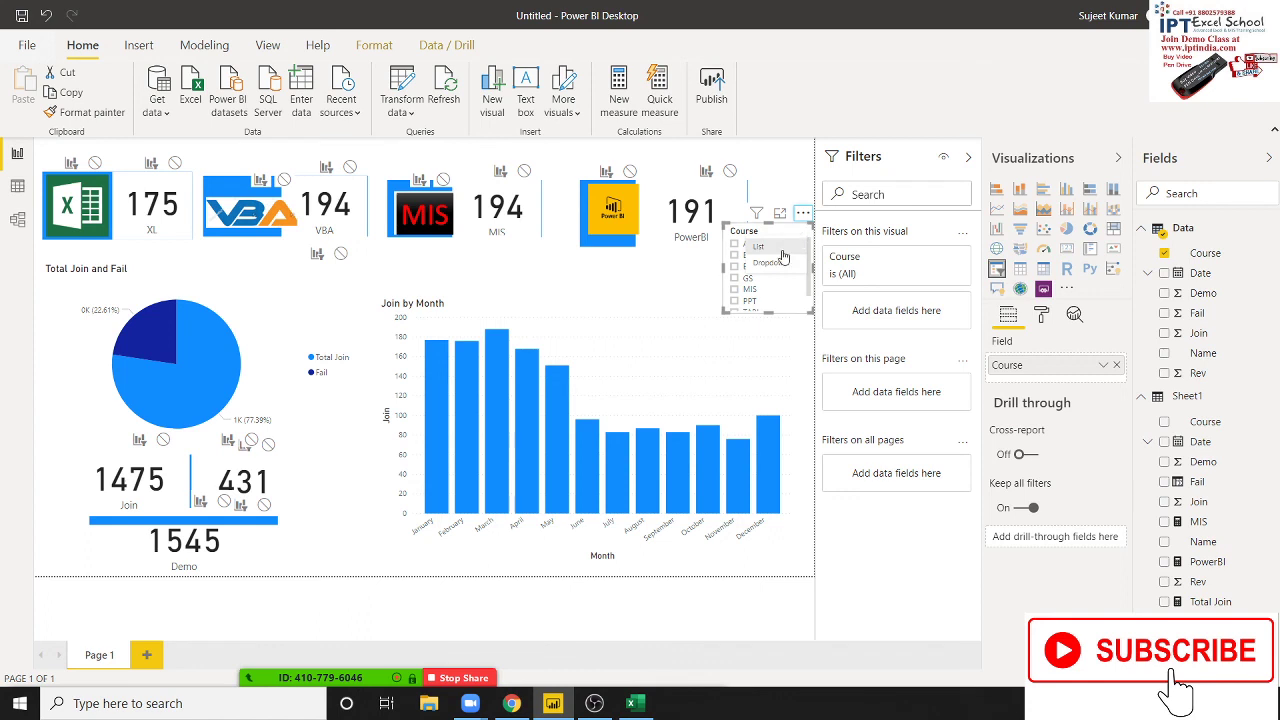
{"action": "left_click", "coordinate": [770, 264]}
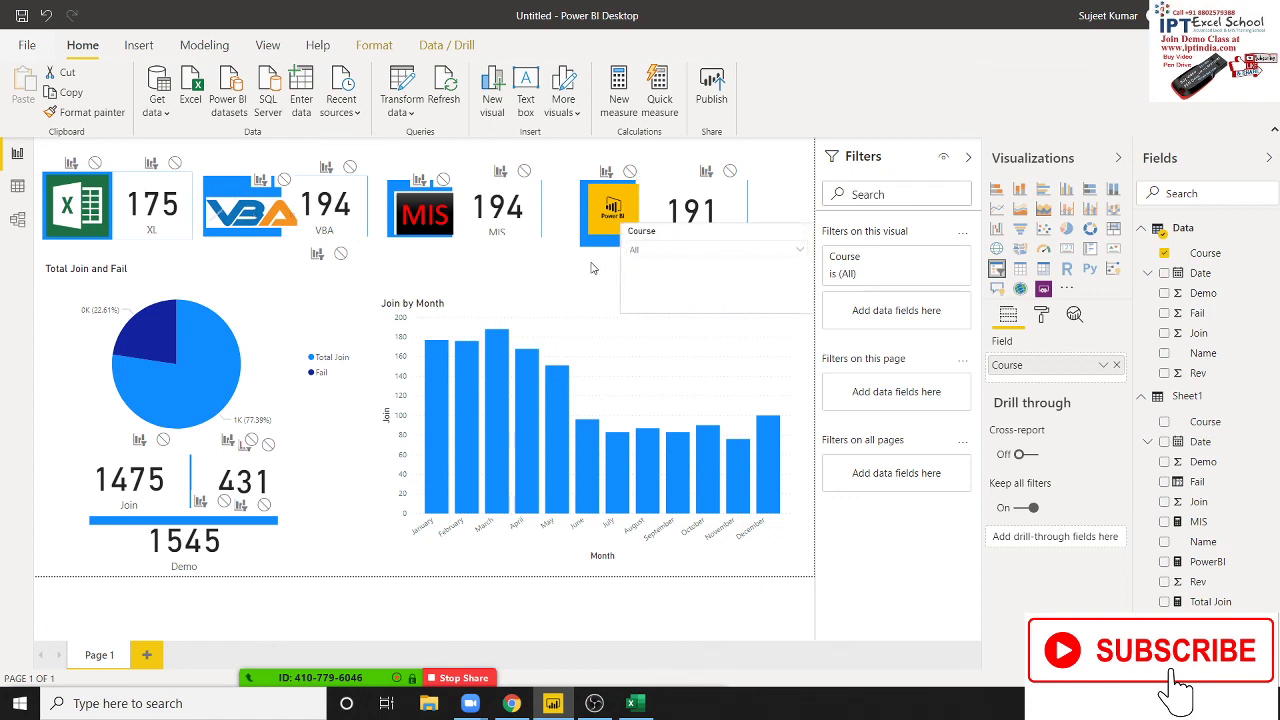
Widen the Course slicer leftward and shorten its height so it sits above the chart
{"action": "left_click_drag", "start_coordinate": [720, 267], "coordinate": [560, 267]}
{"action": "left_click", "coordinate": [734, 303]}
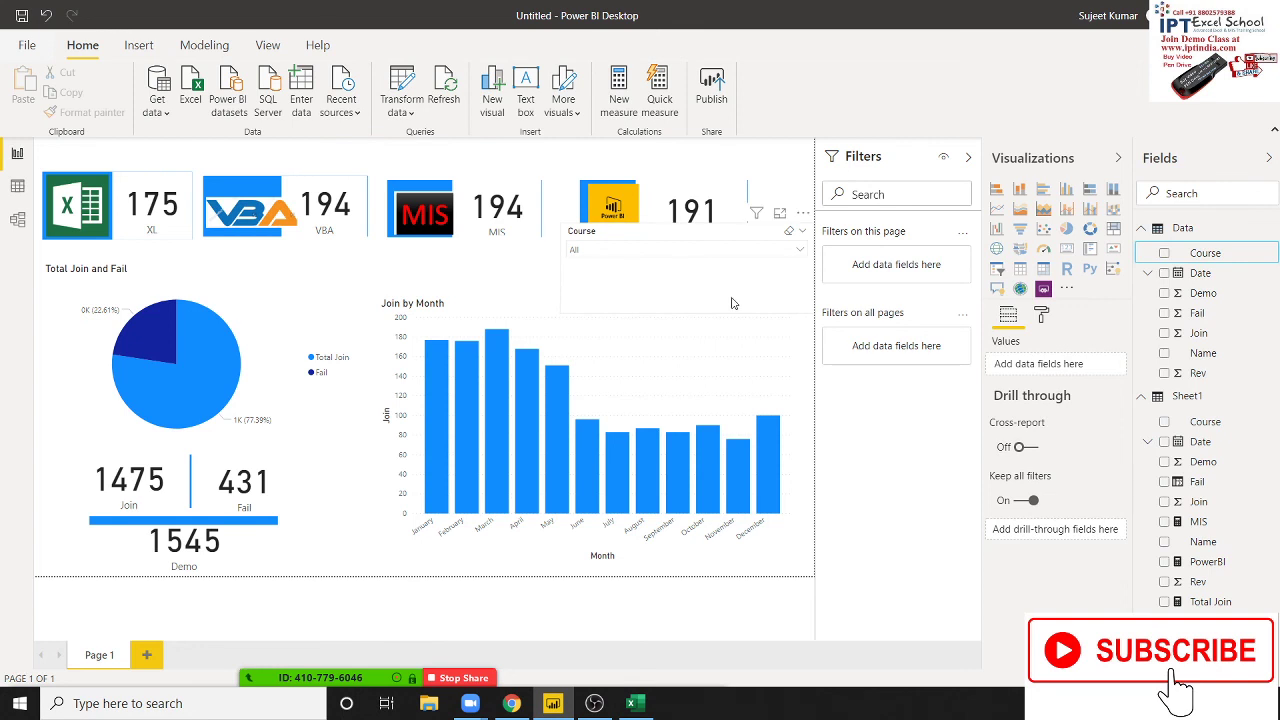
{"action": "left_click", "coordinate": [572, 236]}
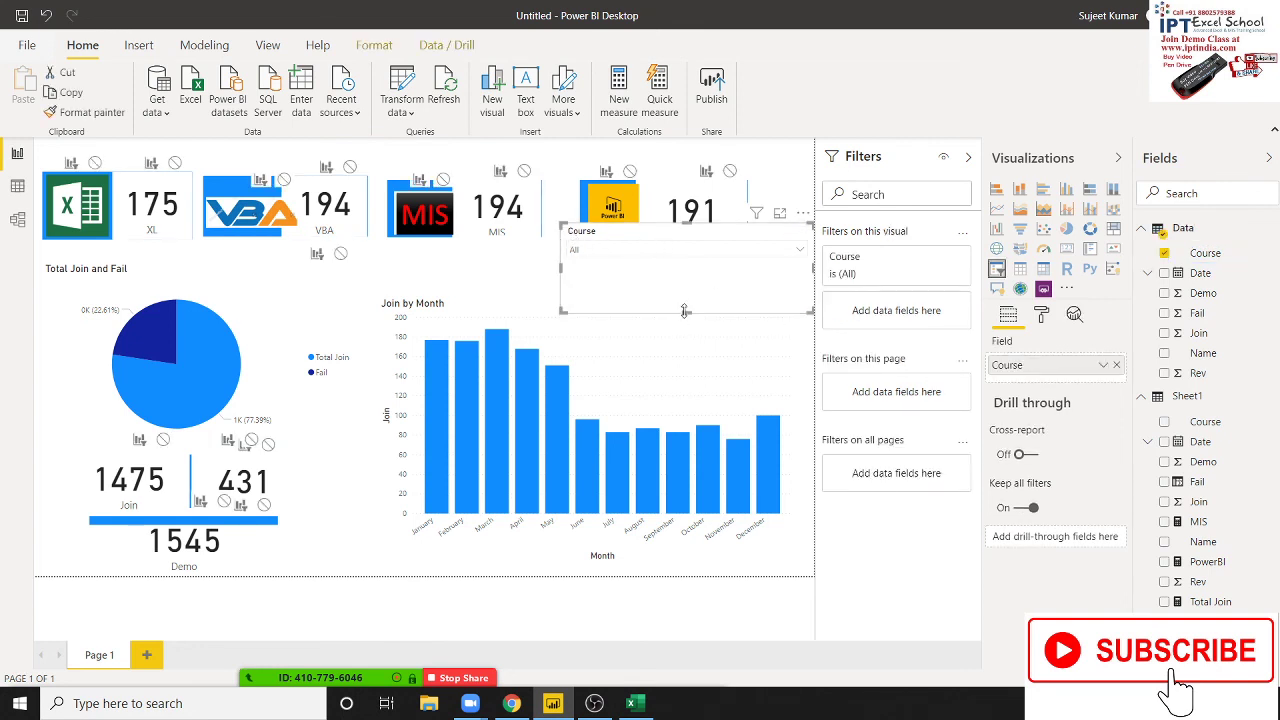
{"action": "mouse_move", "coordinate": [685, 311]}
{"action": "left_mouse_down"}
{"action": "mouse_move", "coordinate": [672, 262]}
{"action": "mouse_move", "coordinate": [563, 289]}
{"action": "left_mouse_up"}
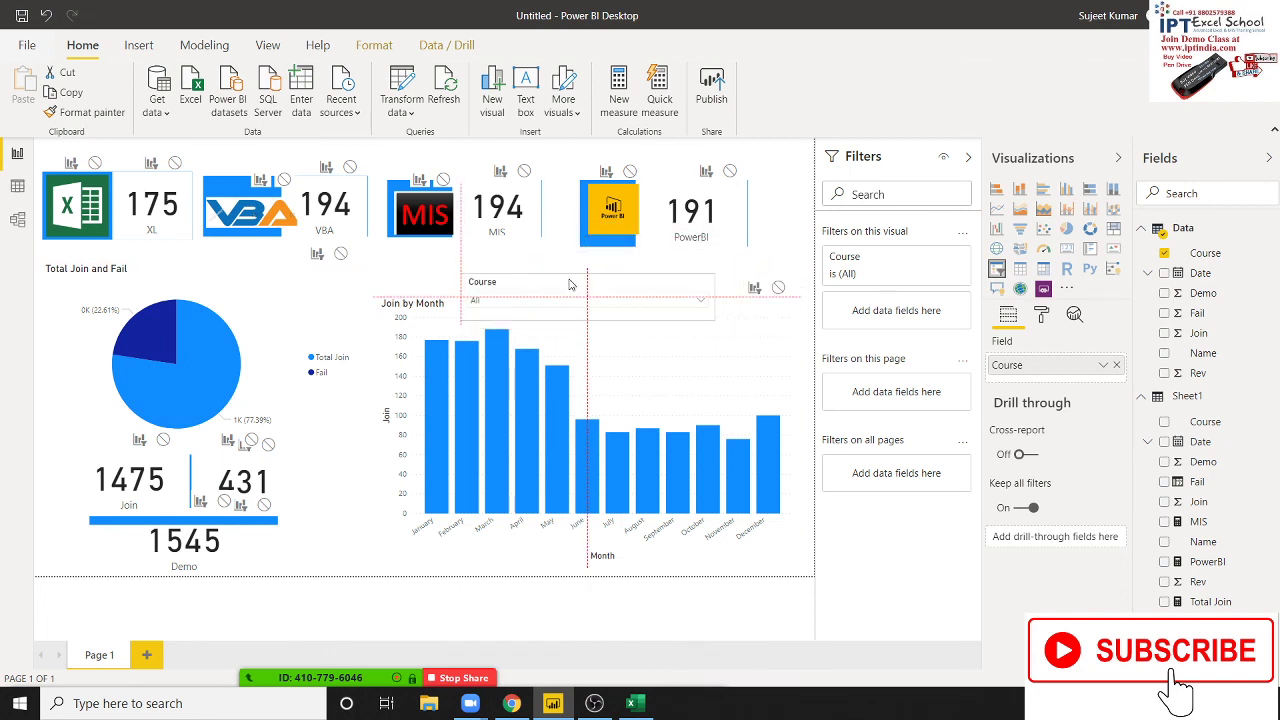
{"action": "left_click", "coordinate": [607, 612]}
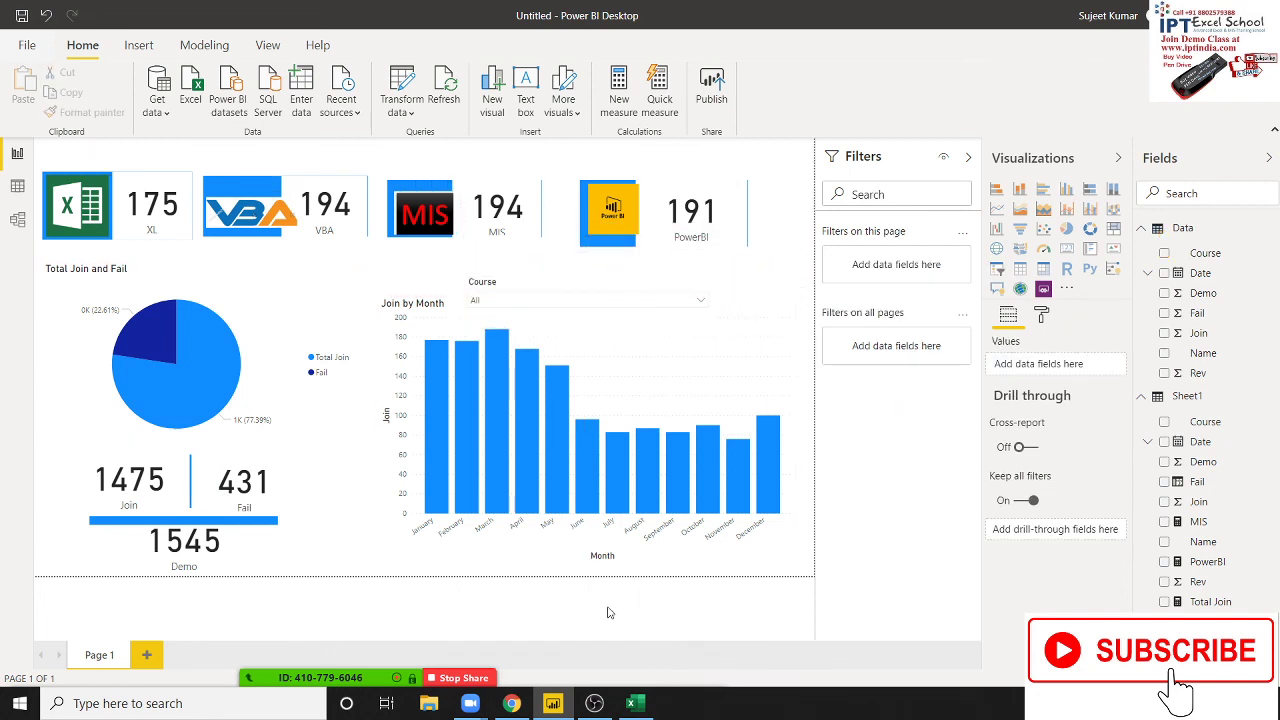
{"action": "mouse_move", "coordinate": [695, 335]}
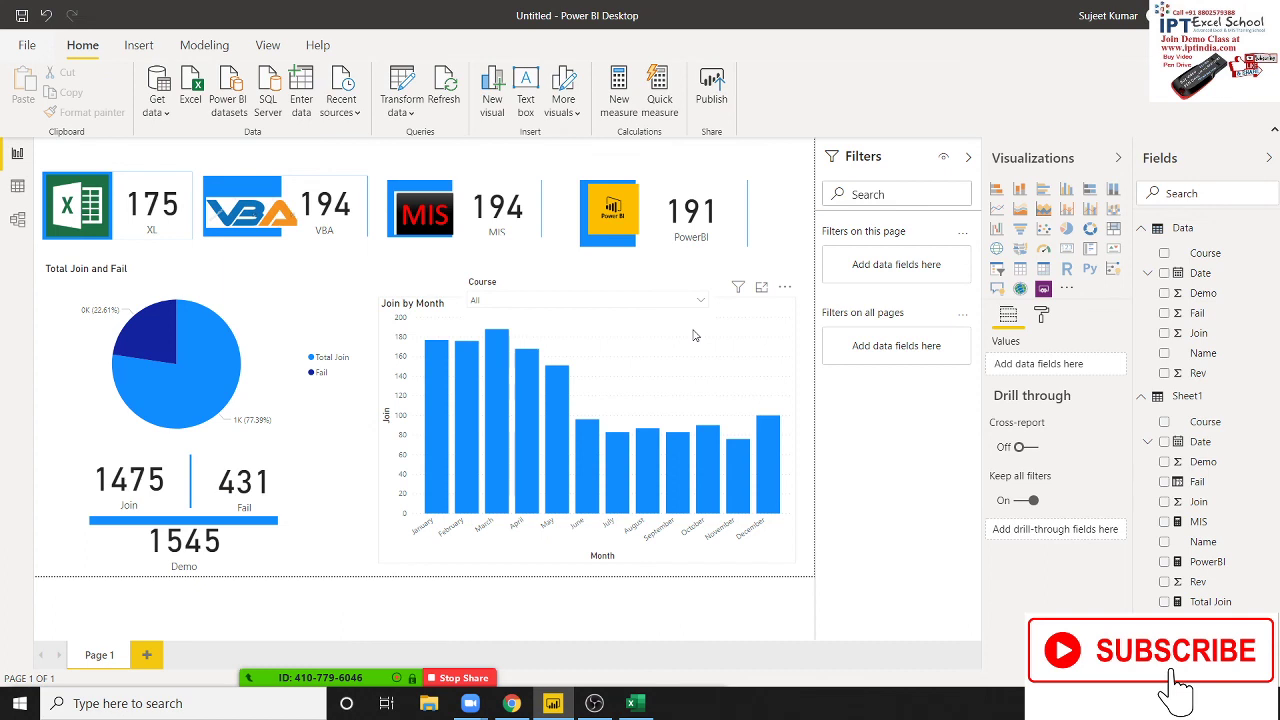
{"action": "left_click", "coordinate": [695, 335]}
Look over the Join by Month chart's context options and the Modeling and Format tabs
{"action": "right_click", "coordinate": [695, 335]}
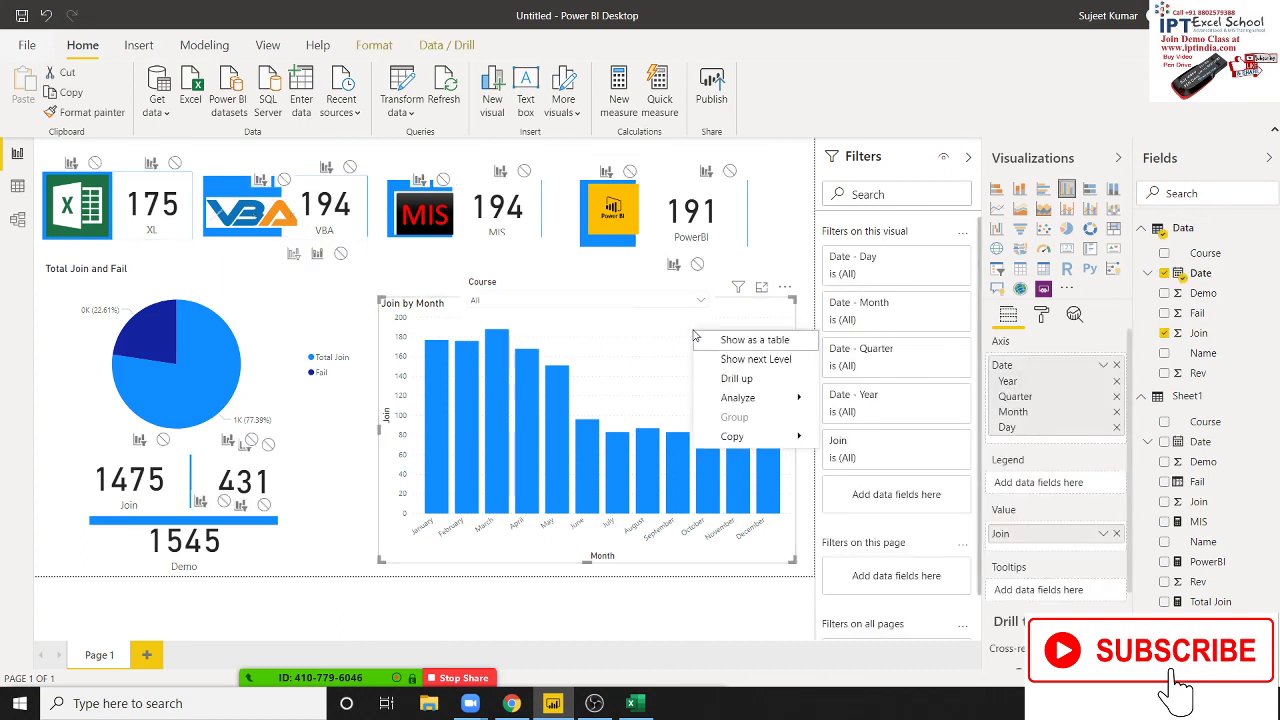
{"action": "left_click", "coordinate": [216, 47]}
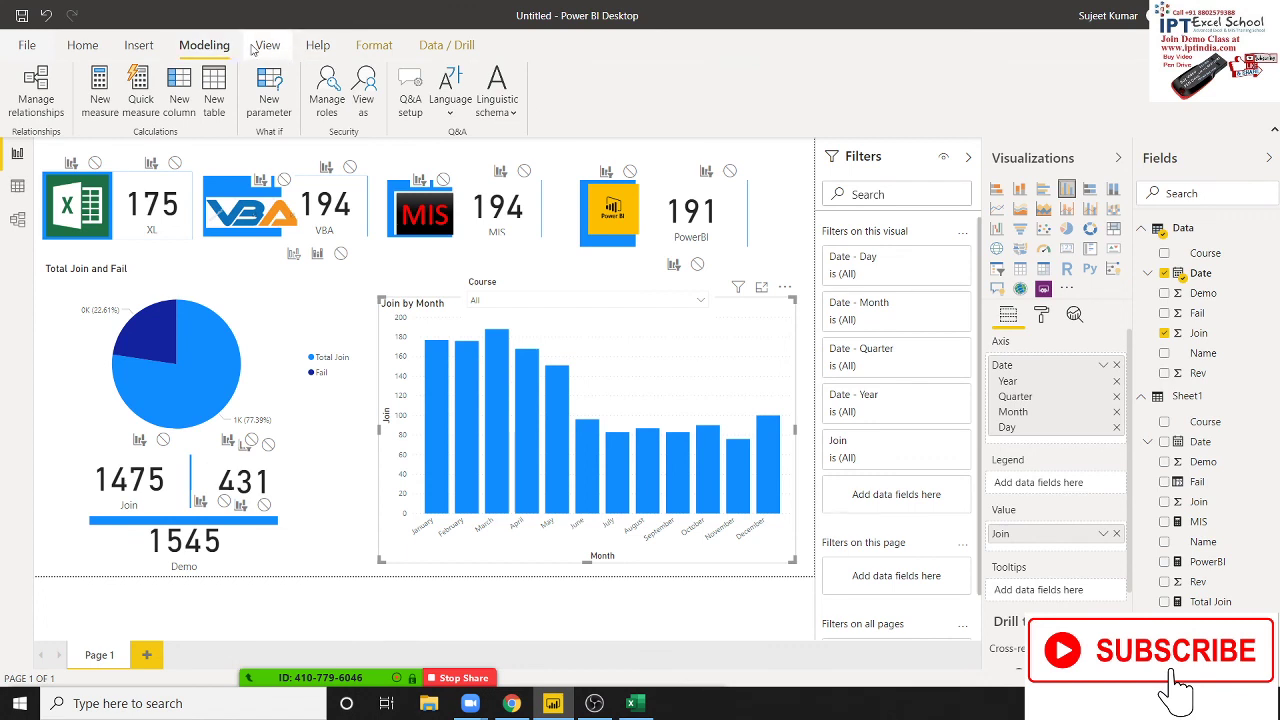
{"action": "left_click", "coordinate": [373, 45]}
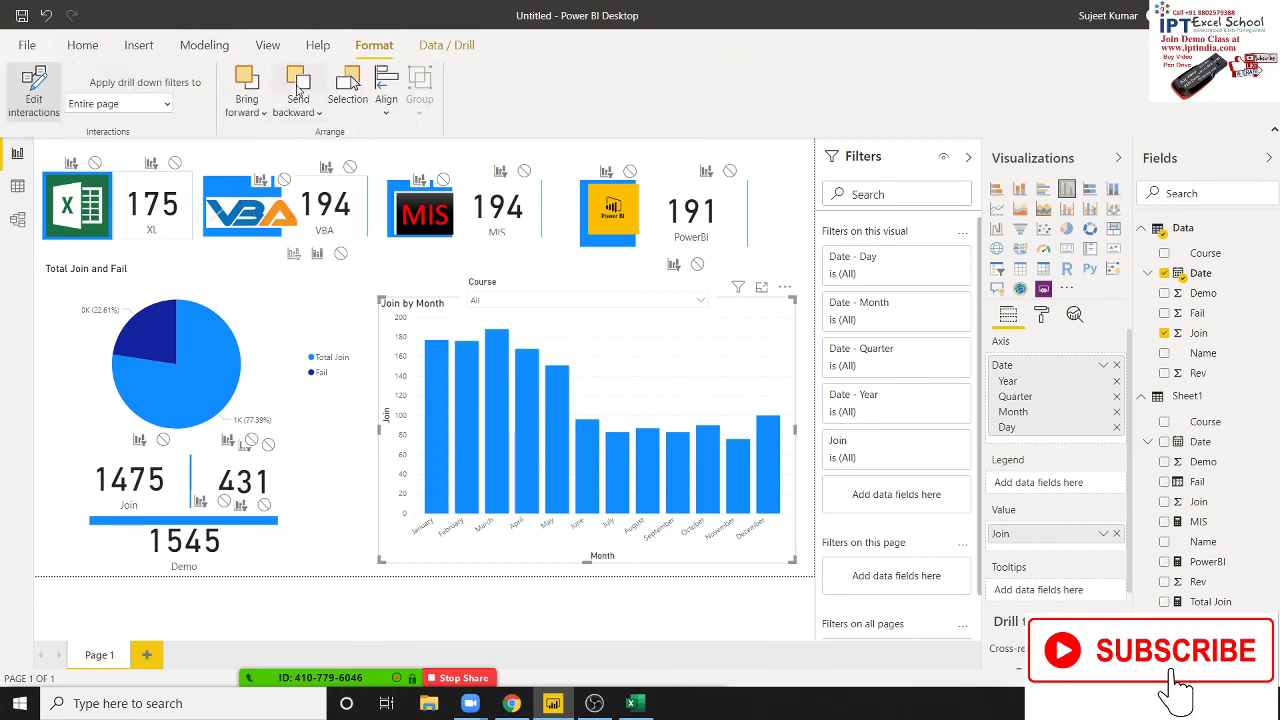
{"action": "left_click", "coordinate": [497, 636]}
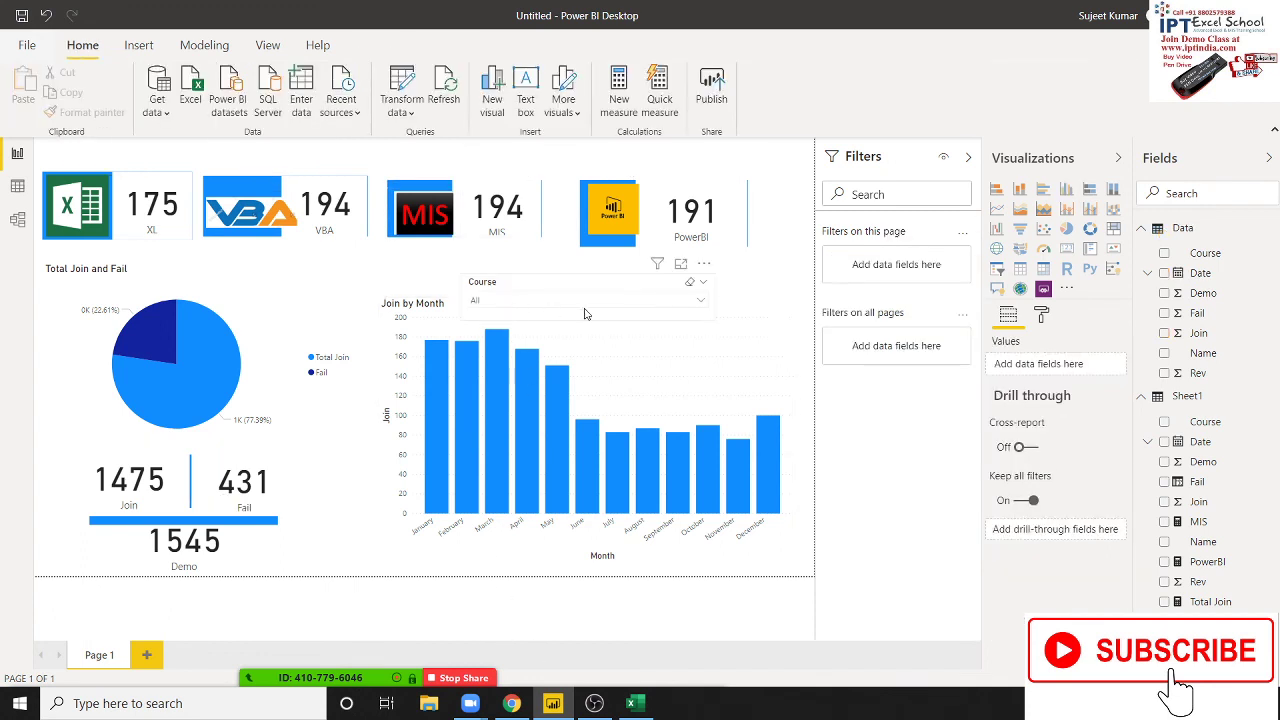
Filter the Course slicer to Access, then switch it to BI to show BI joins
{"action": "left_click", "coordinate": [698, 302]}
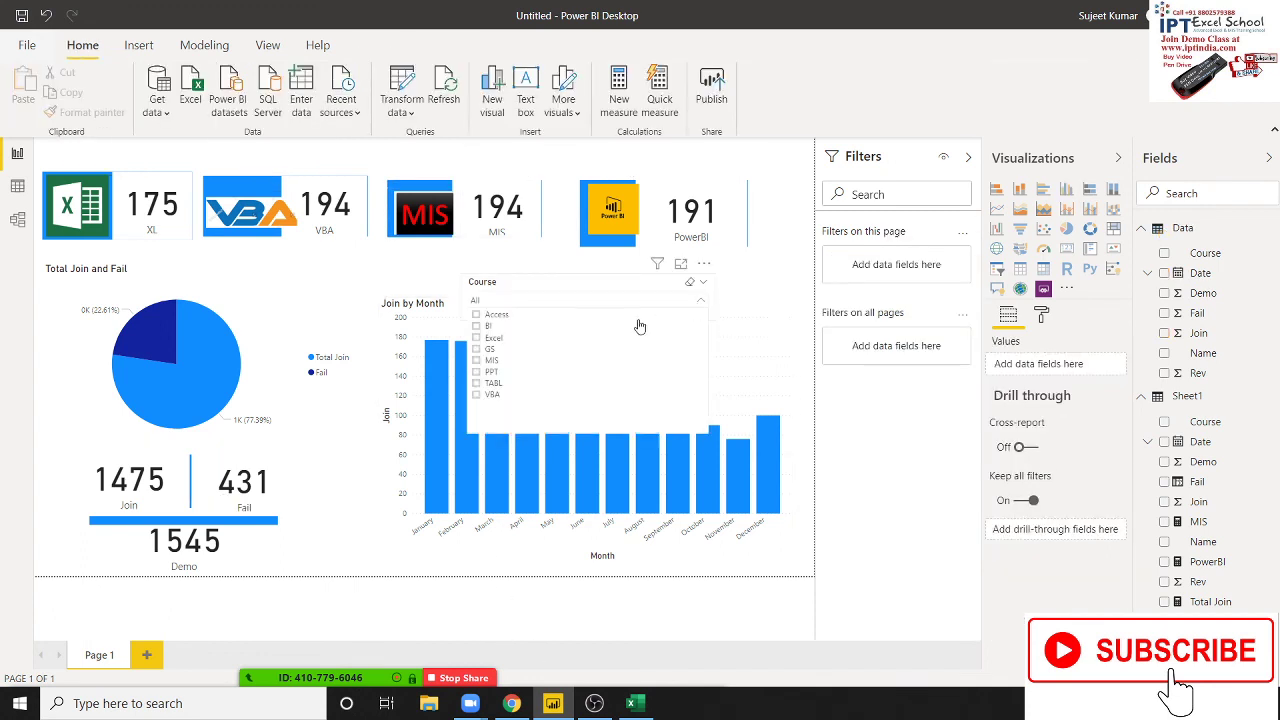
{"action": "left_click", "coordinate": [477, 316]}
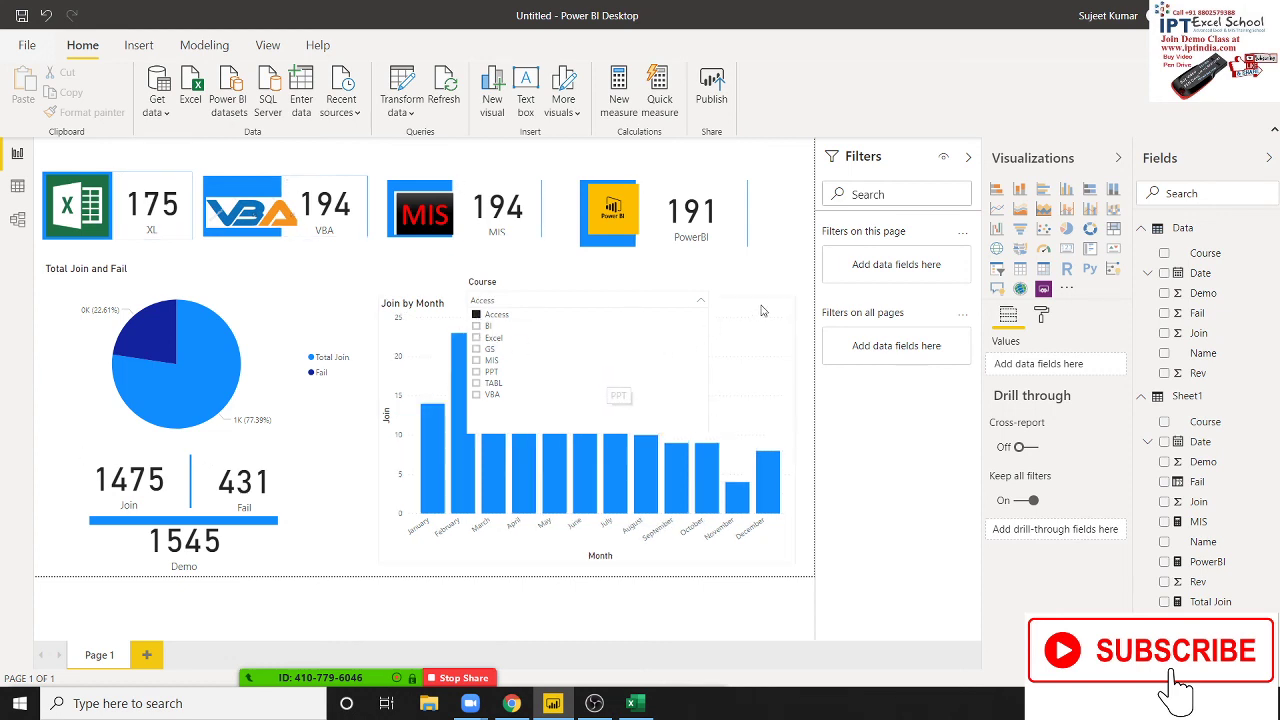
{"action": "left_click", "coordinate": [743, 269]}
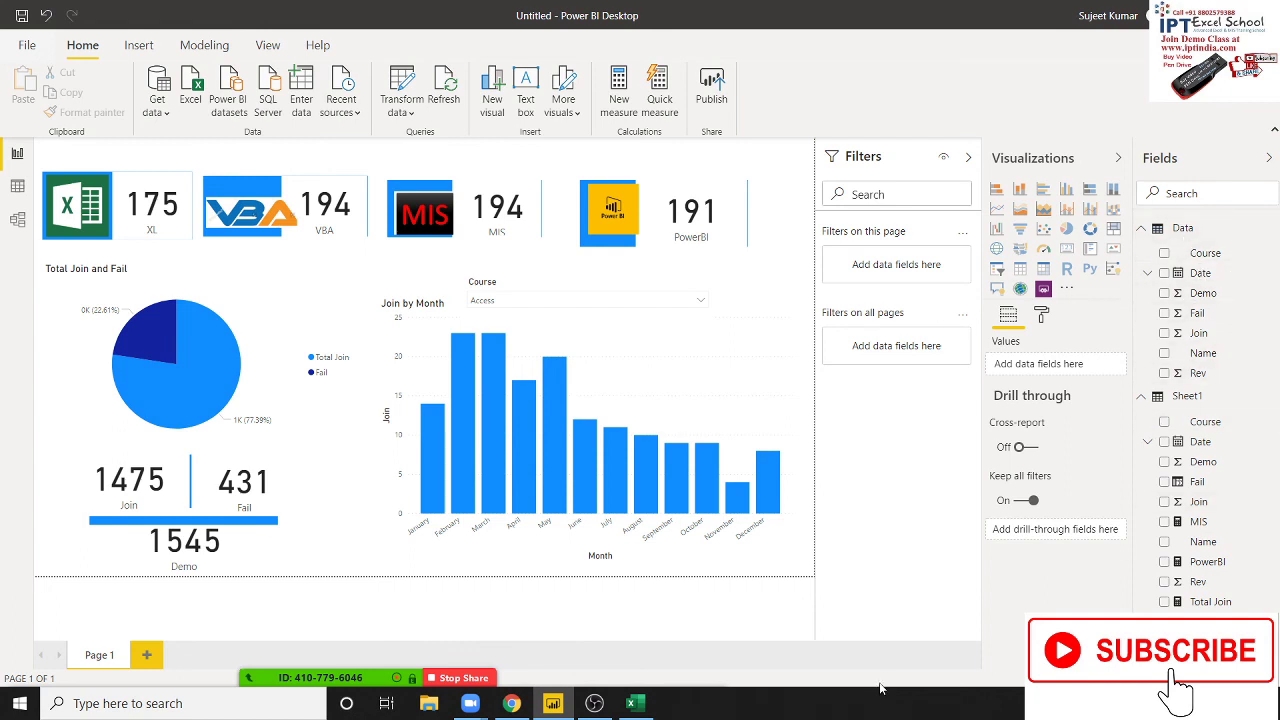
{"action": "left_click", "coordinate": [700, 305]}
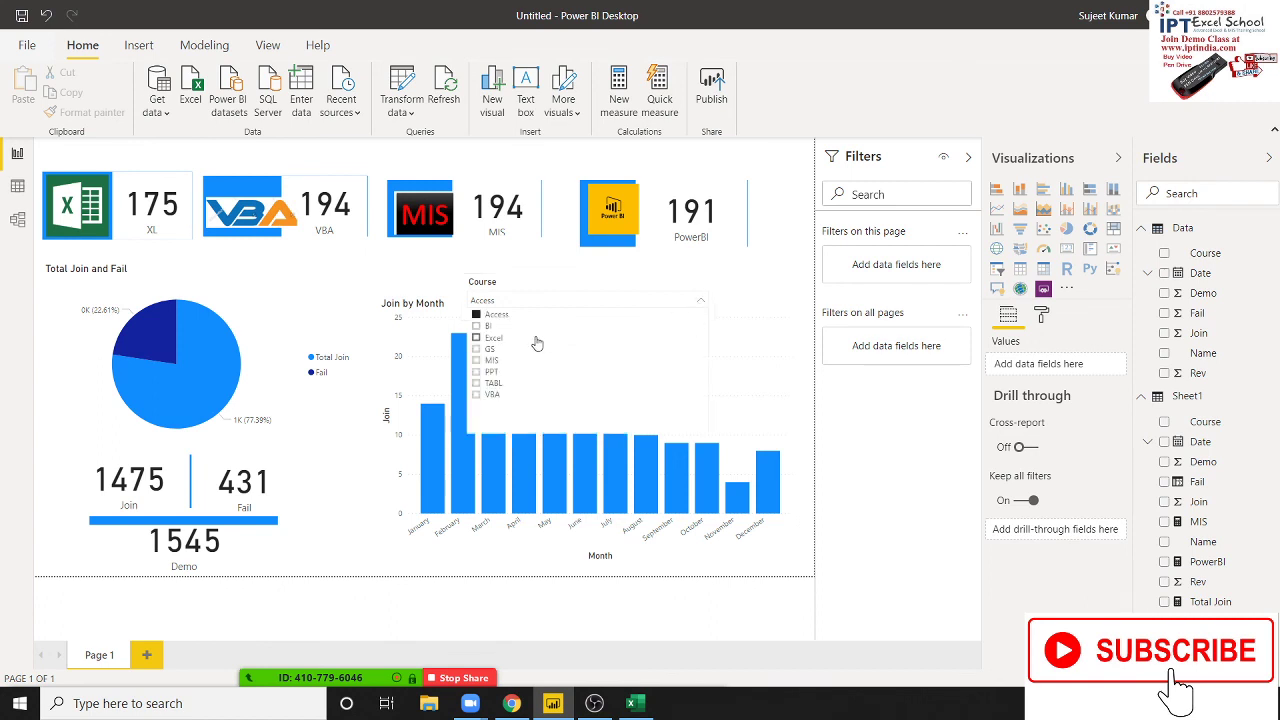
{"action": "left_click", "coordinate": [488, 326]}
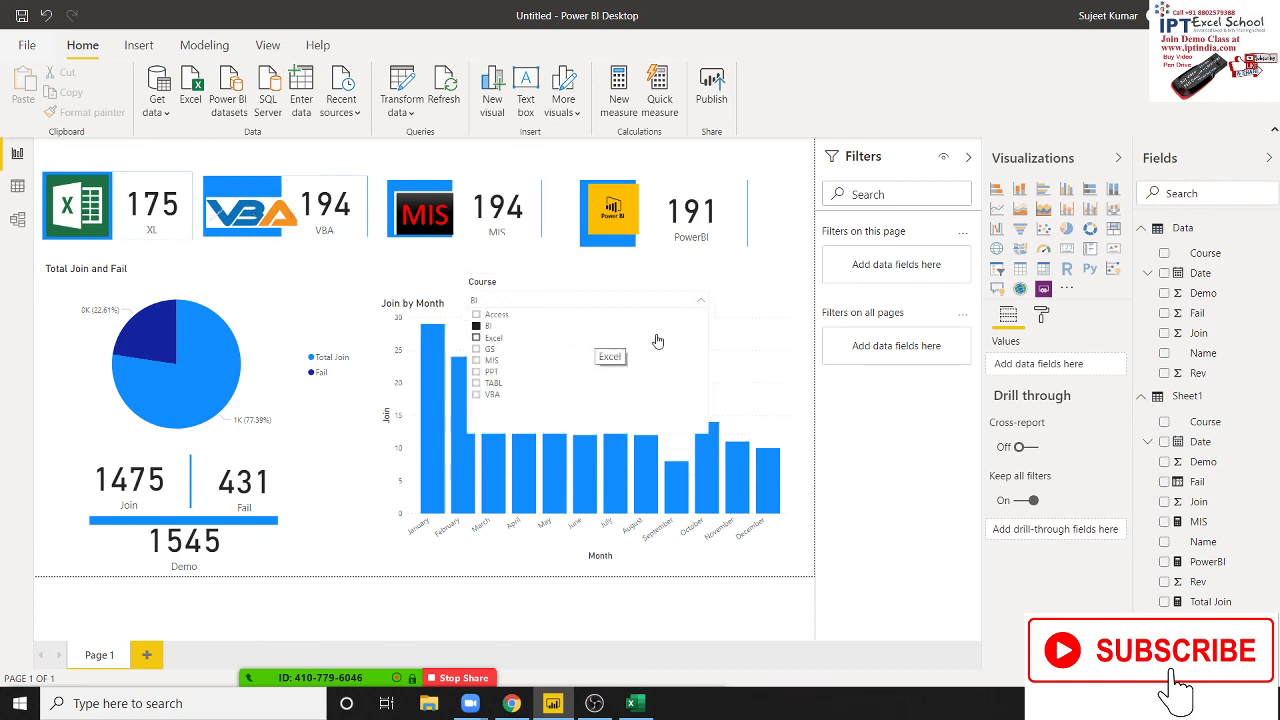
{"action": "left_click", "coordinate": [374, 283]}
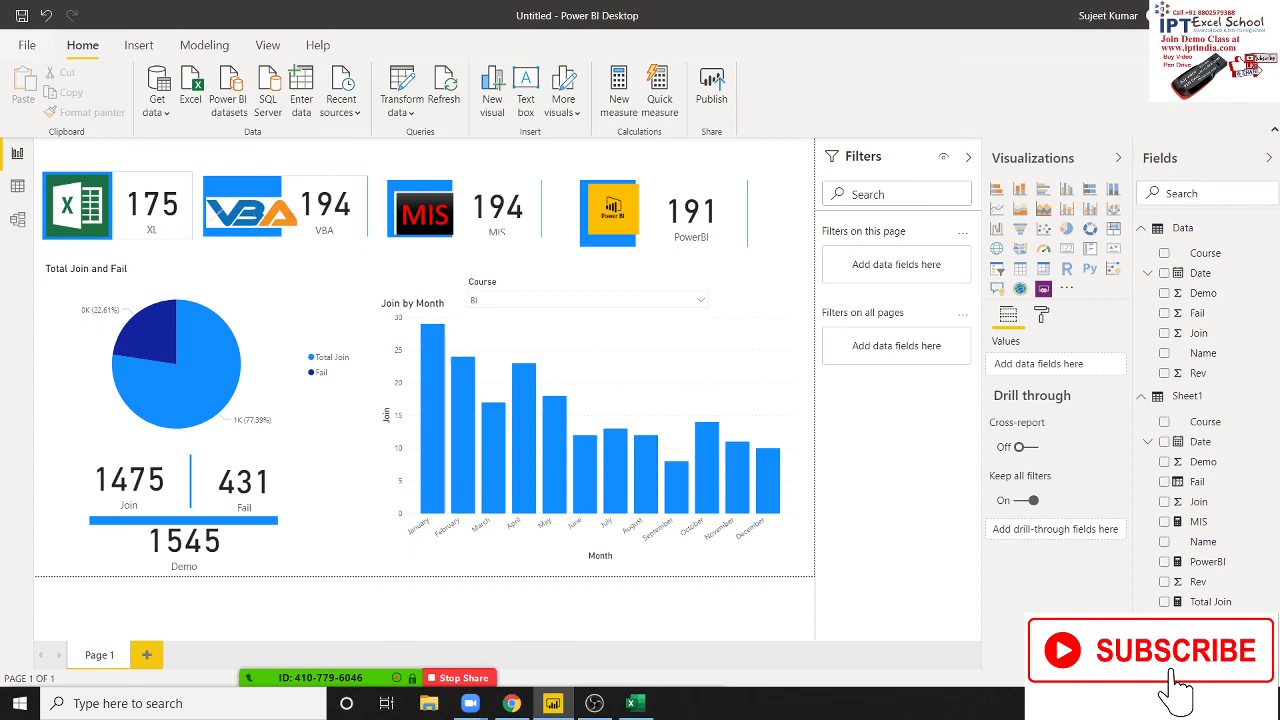
Save the report as 'Dashboard -3 Part -2' in Google Drive's PowerBI2020 folder
{"action": "left_click", "coordinate": [27, 47]}
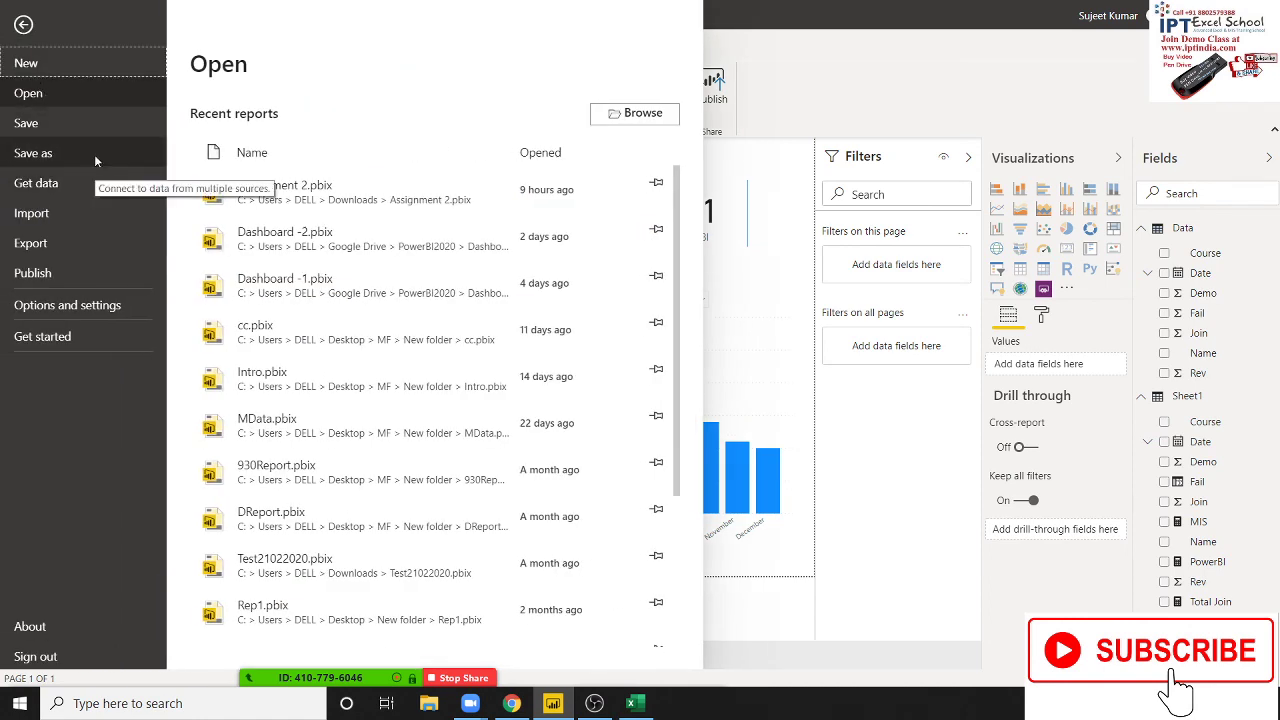
{"action": "left_click", "coordinate": [94, 154]}
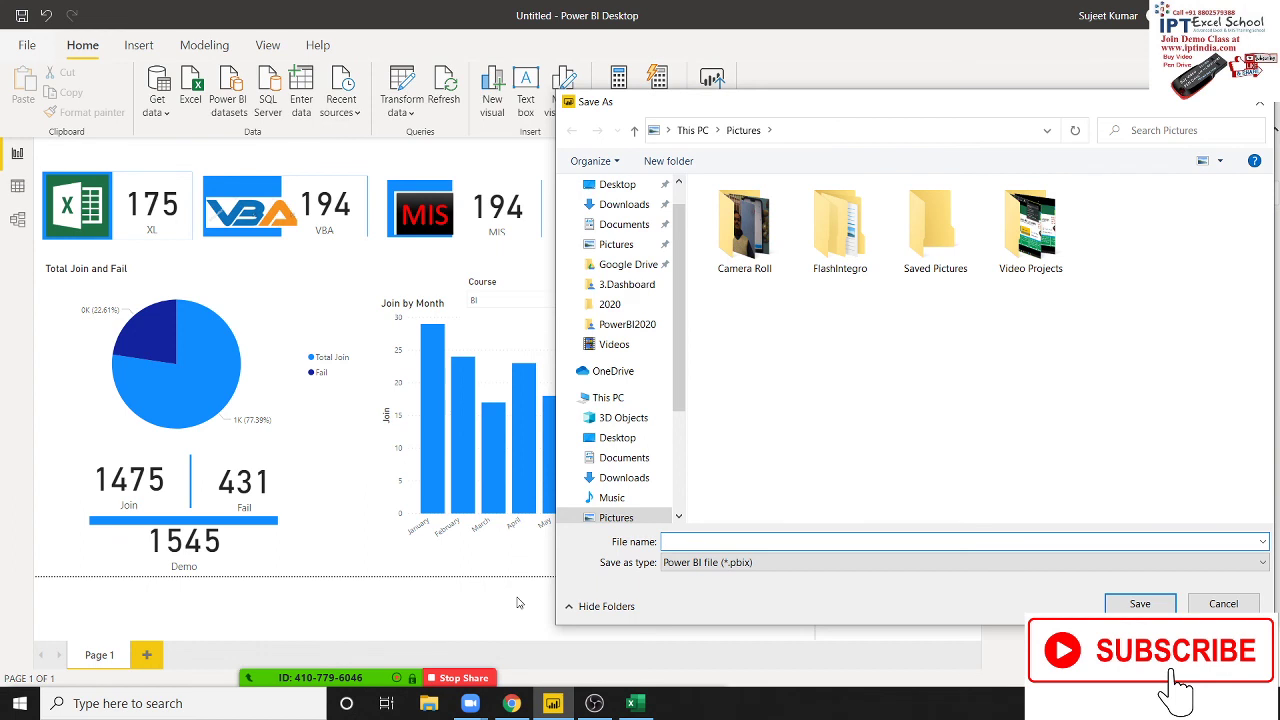
{"action": "mouse_move", "coordinate": [628, 264]}
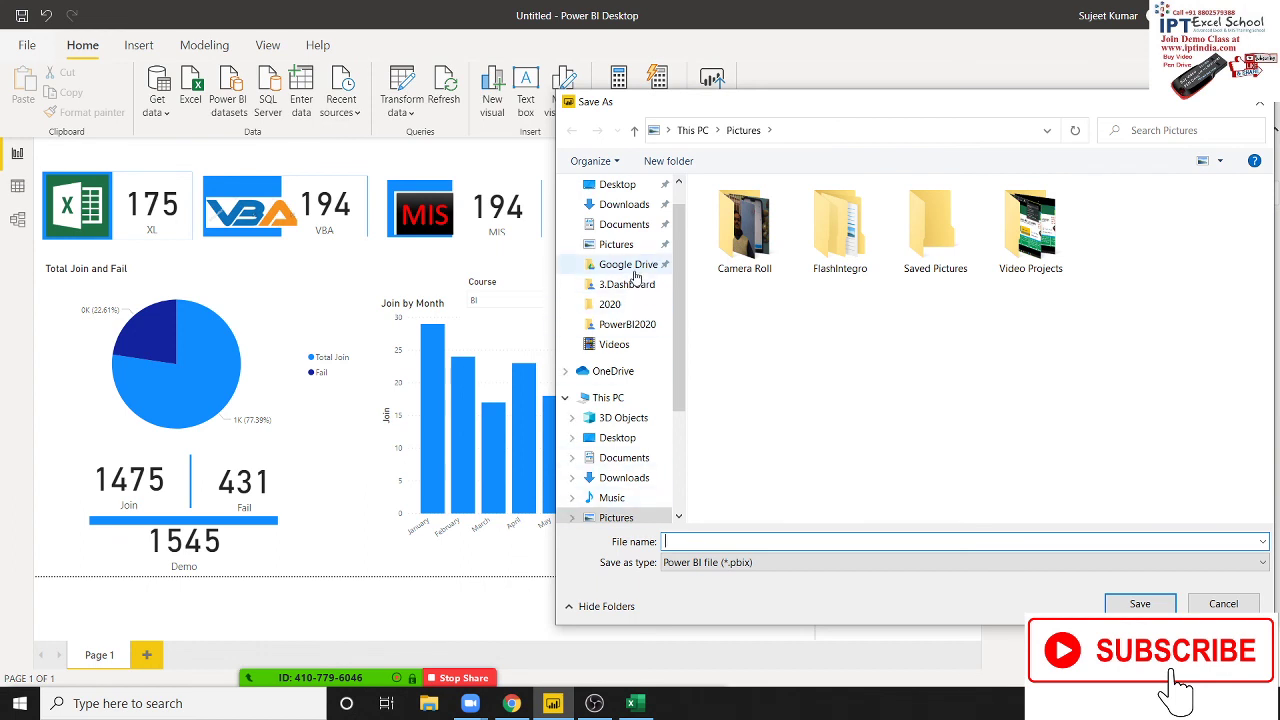
{"action": "left_click", "coordinate": [630, 265]}
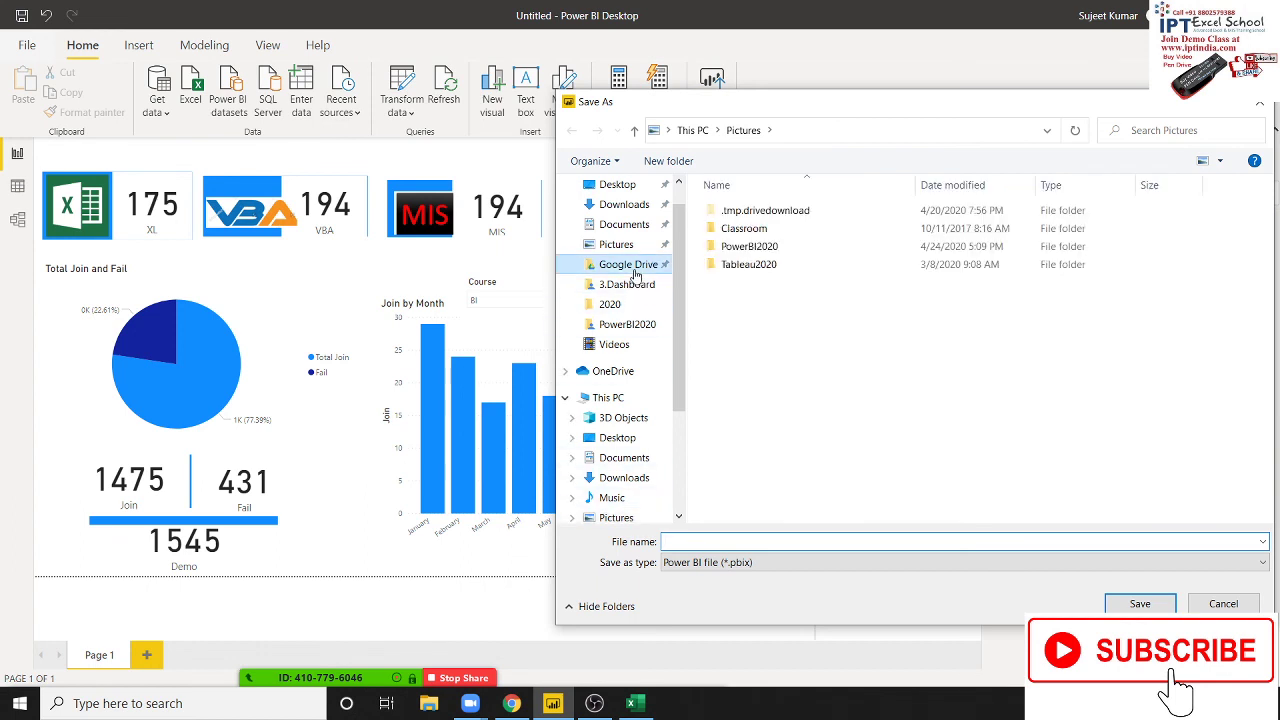
{"action": "double_click", "coordinate": [714, 250]}
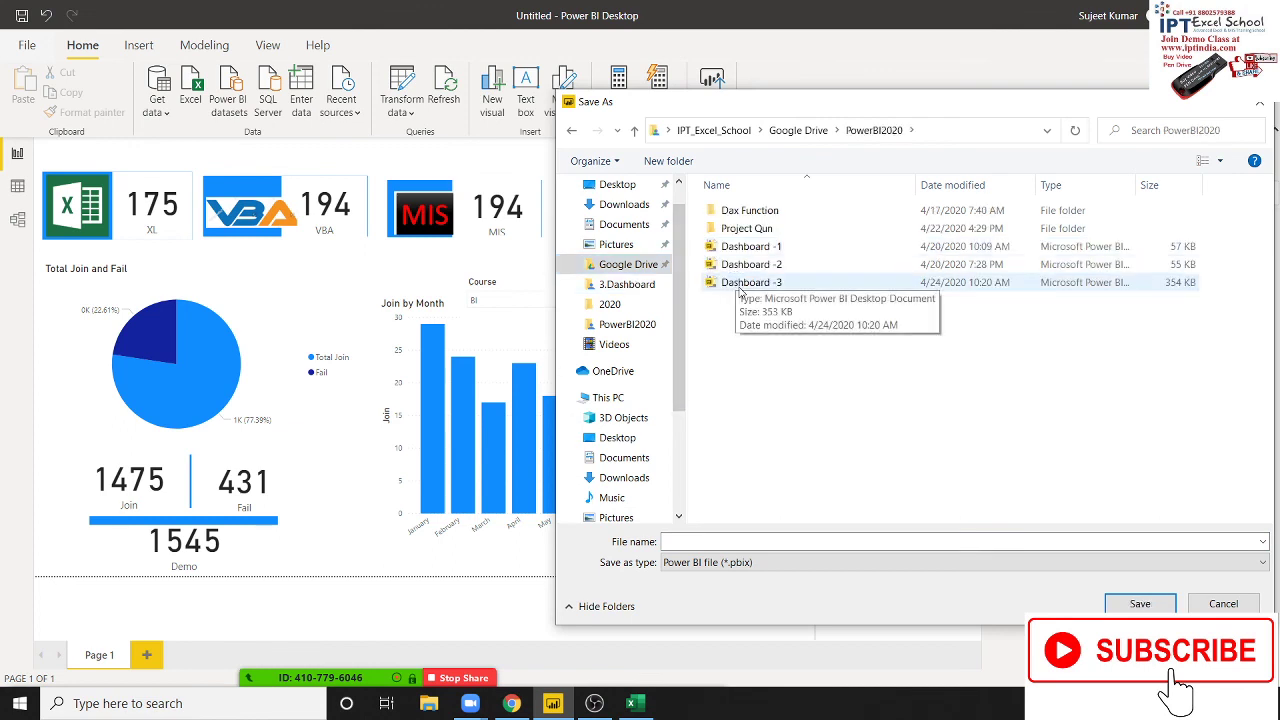
{"action": "left_click", "coordinate": [741, 289]}
{"action": "left_click", "coordinate": [743, 540]}
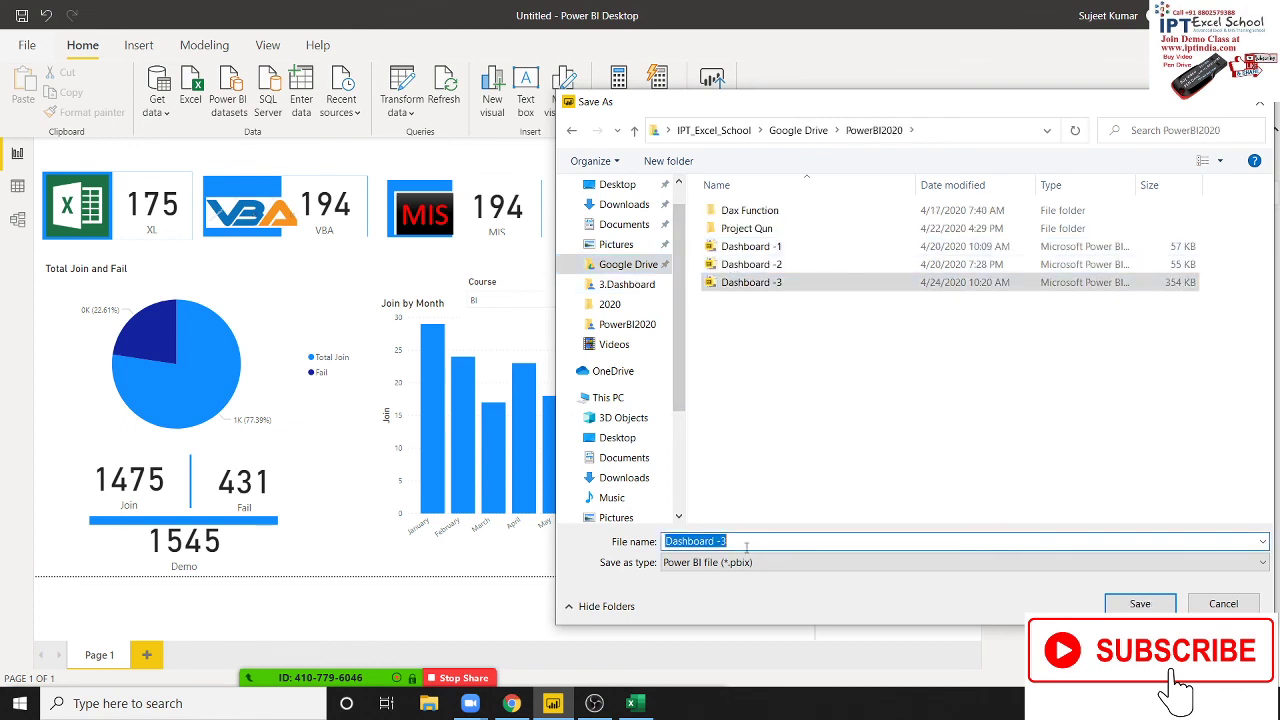
{"action": "left_click", "coordinate": [746, 545]}
{"action": "type", "text": "Part -2"}
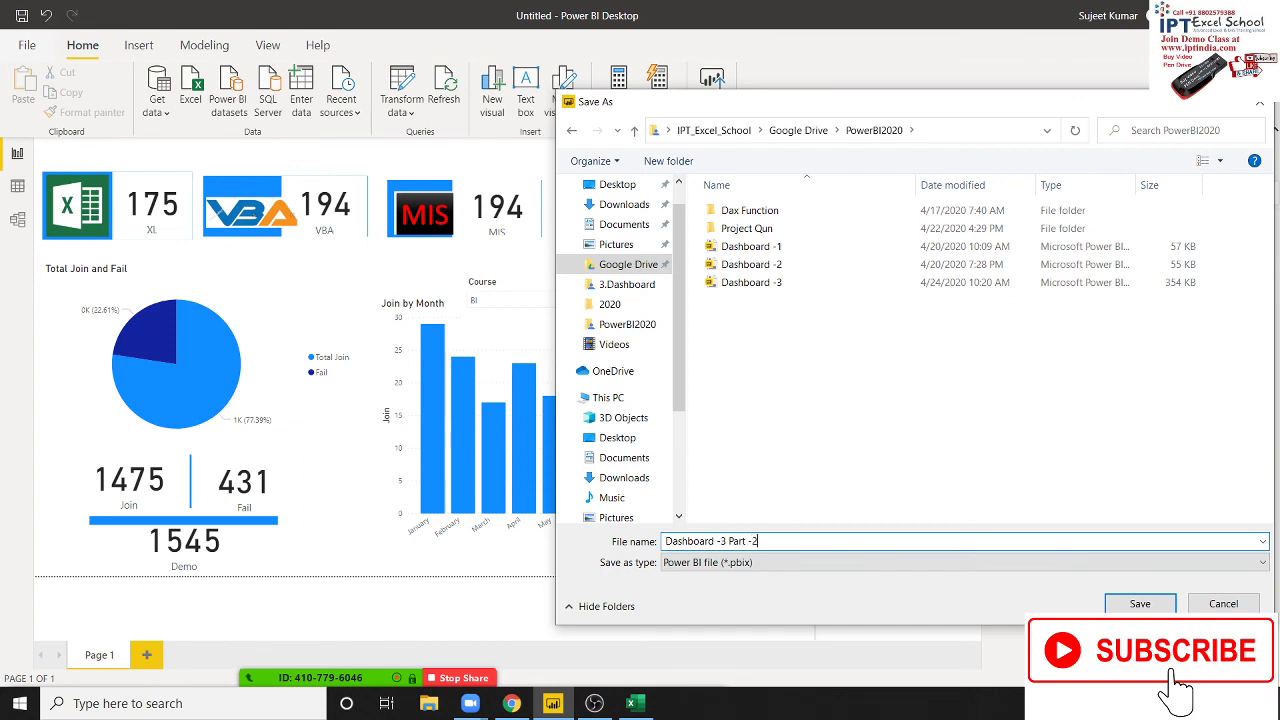
{"action": "left_click", "coordinate": [1150, 604]}
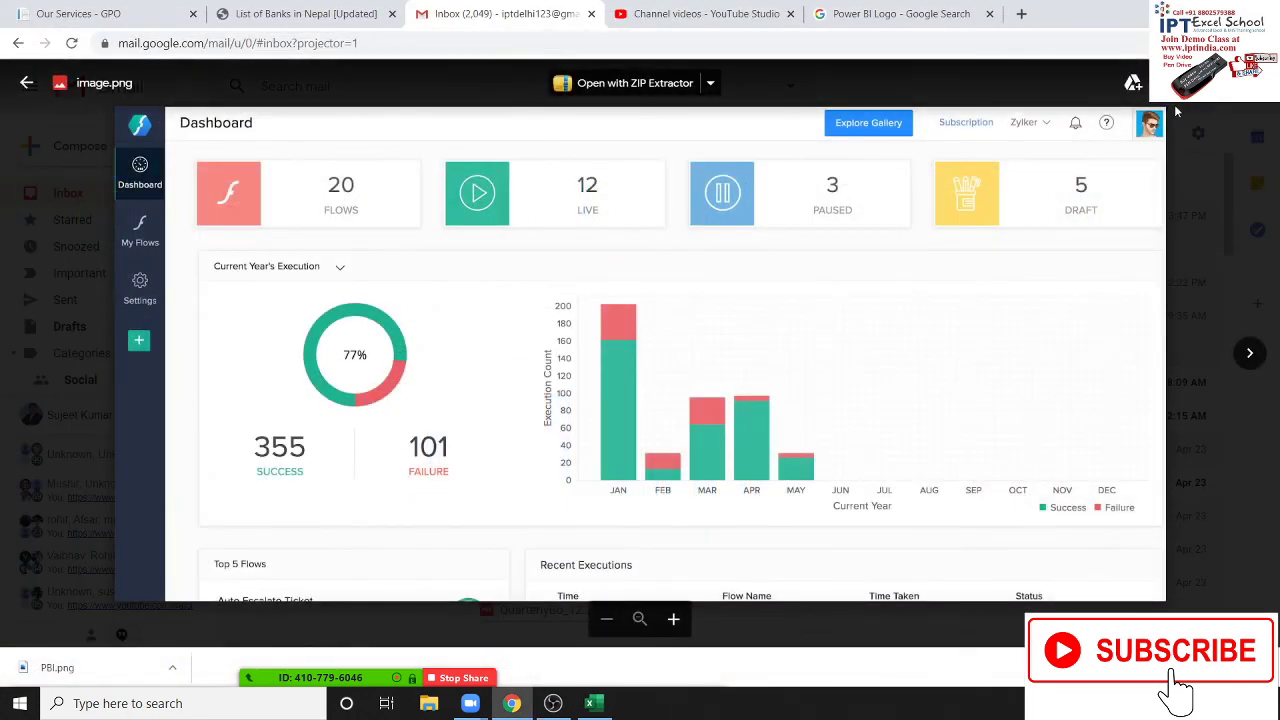
Close the dashboard image preview, stop the Zoom screen share and end the meeting
{"action": "left_click", "coordinate": [1176, 112]}
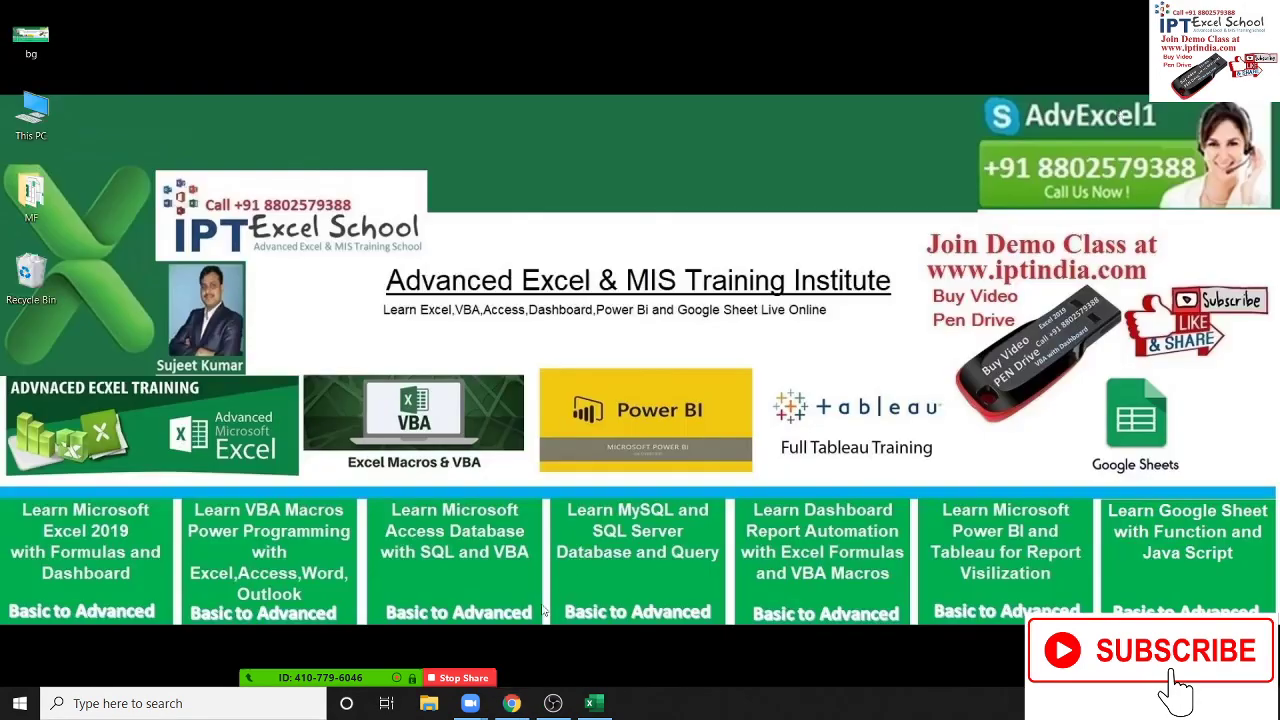
{"action": "left_click", "coordinate": [183, 661]}
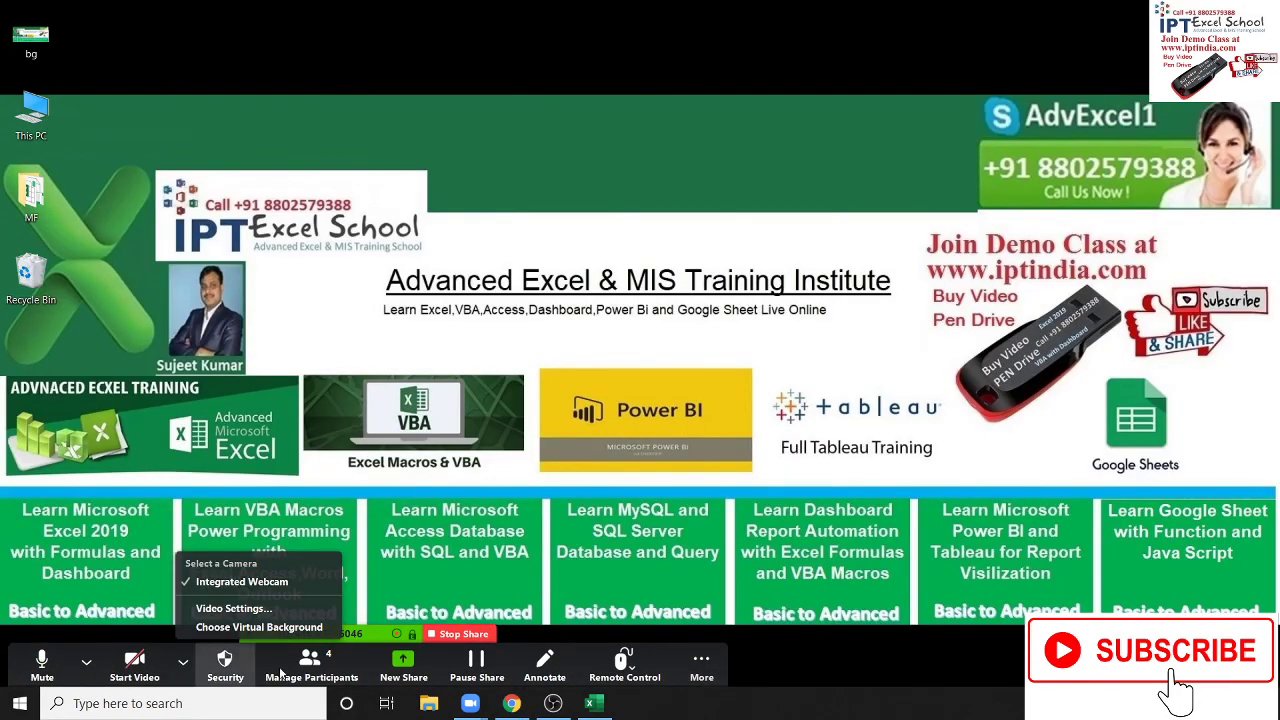
{"action": "key", "text": "Escape"}
{"action": "left_click", "coordinate": [444, 636]}
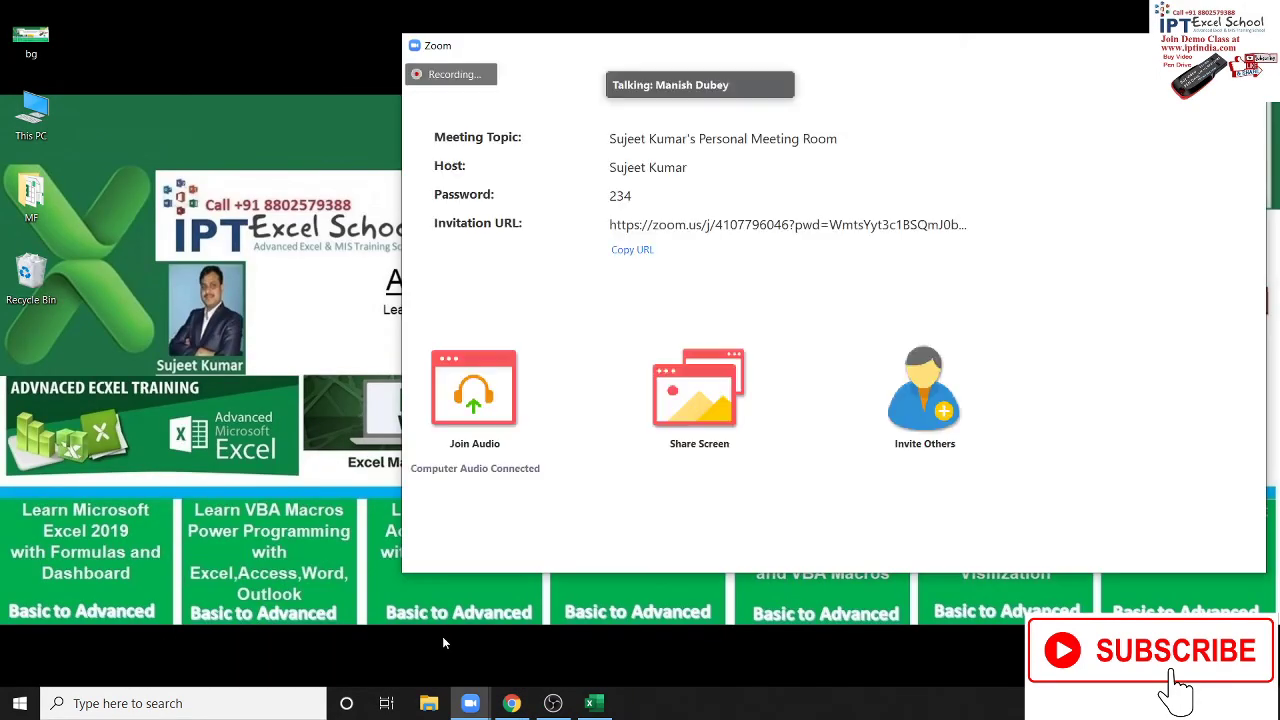
{"action": "left_click", "coordinate": [943, 551]}
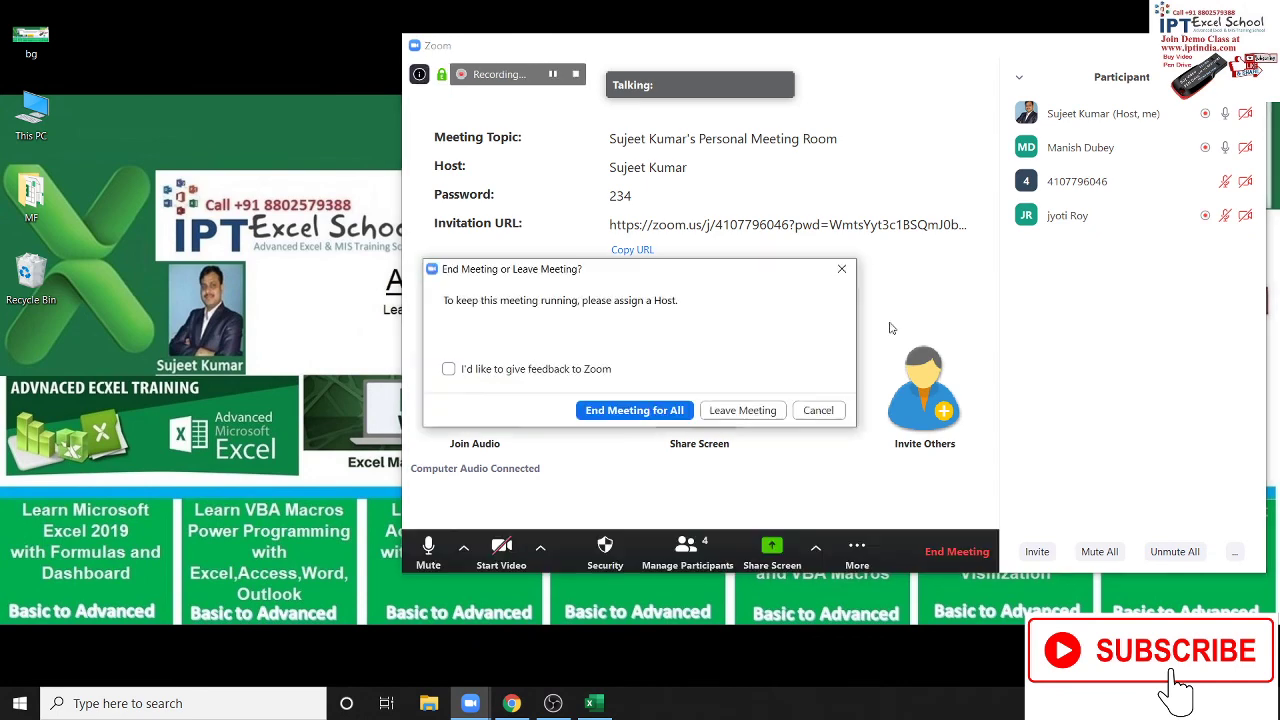
{"action": "left_click", "coordinate": [645, 409]}
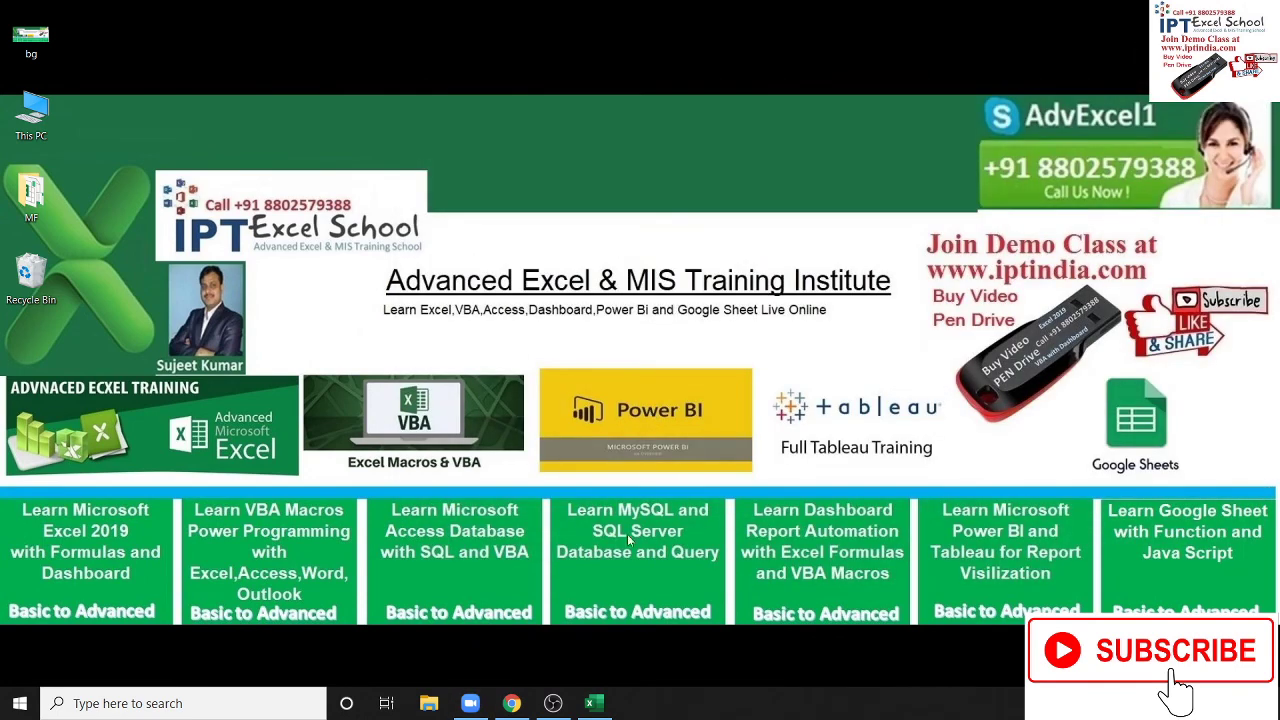